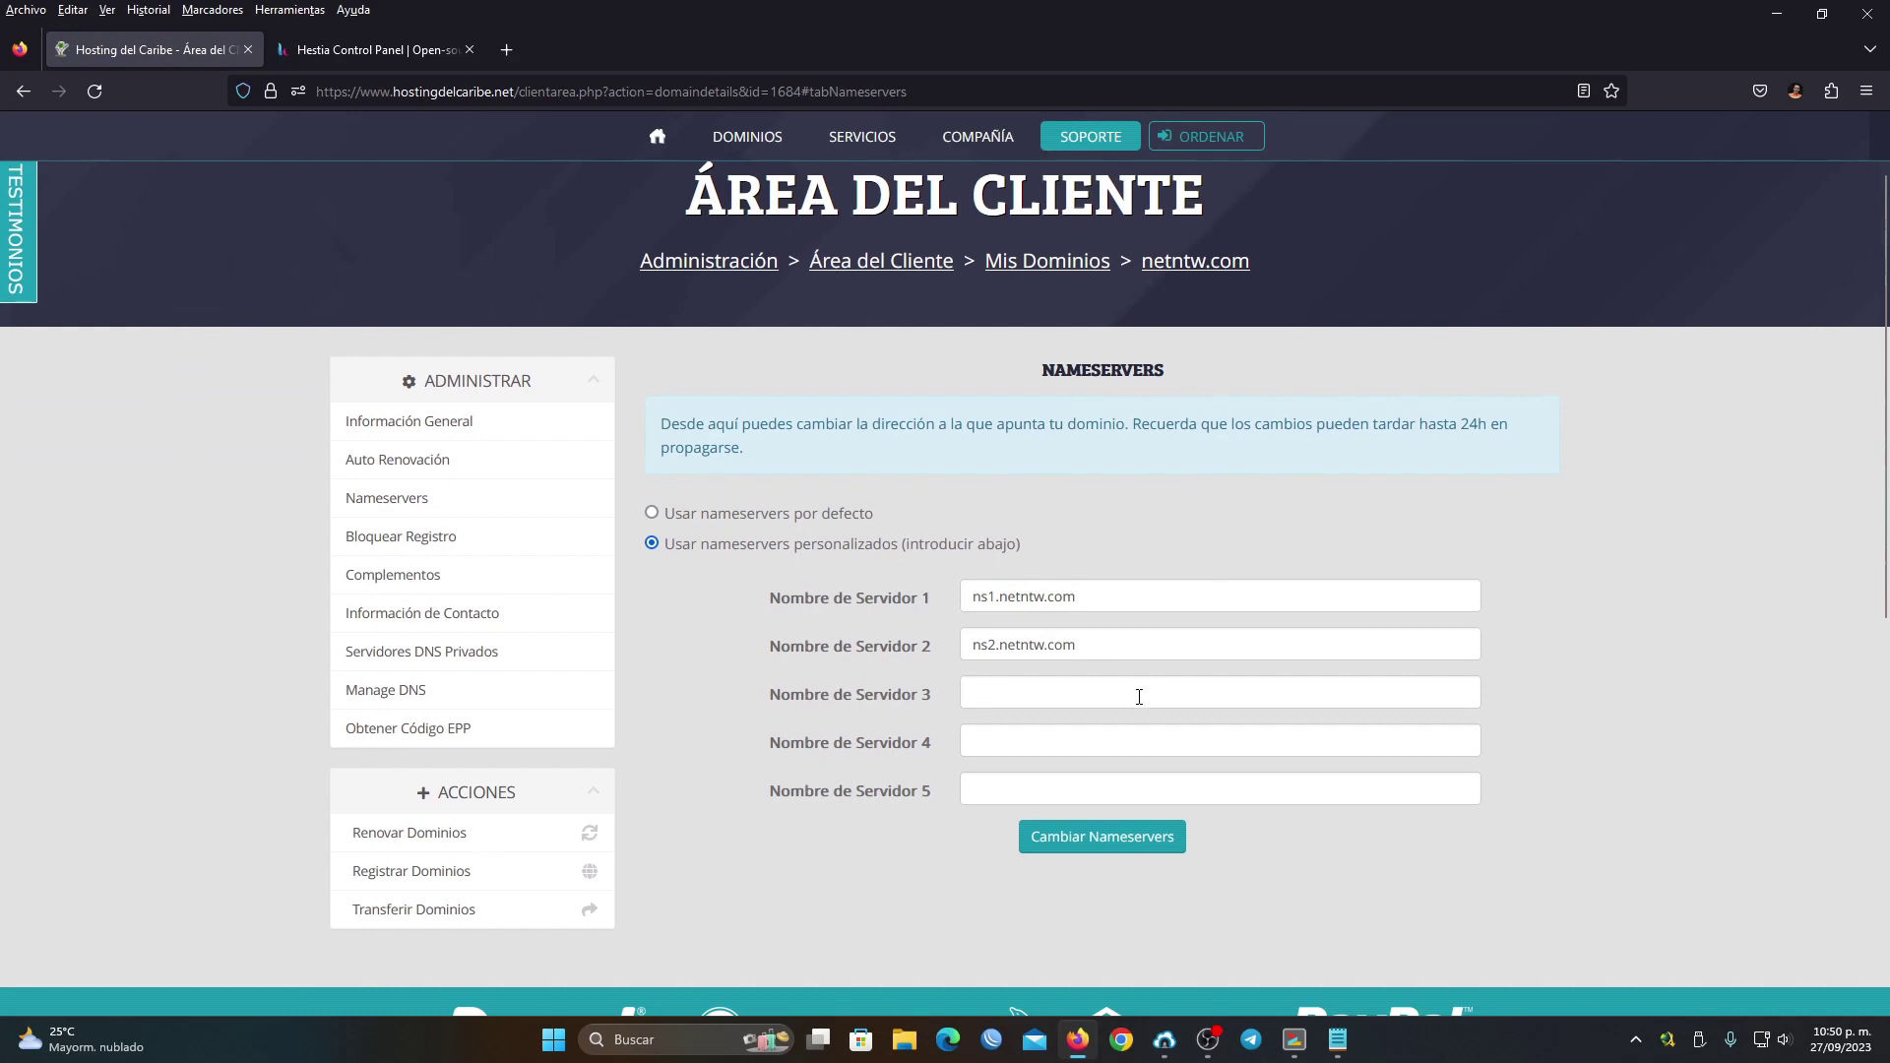
click(1294, 1039)
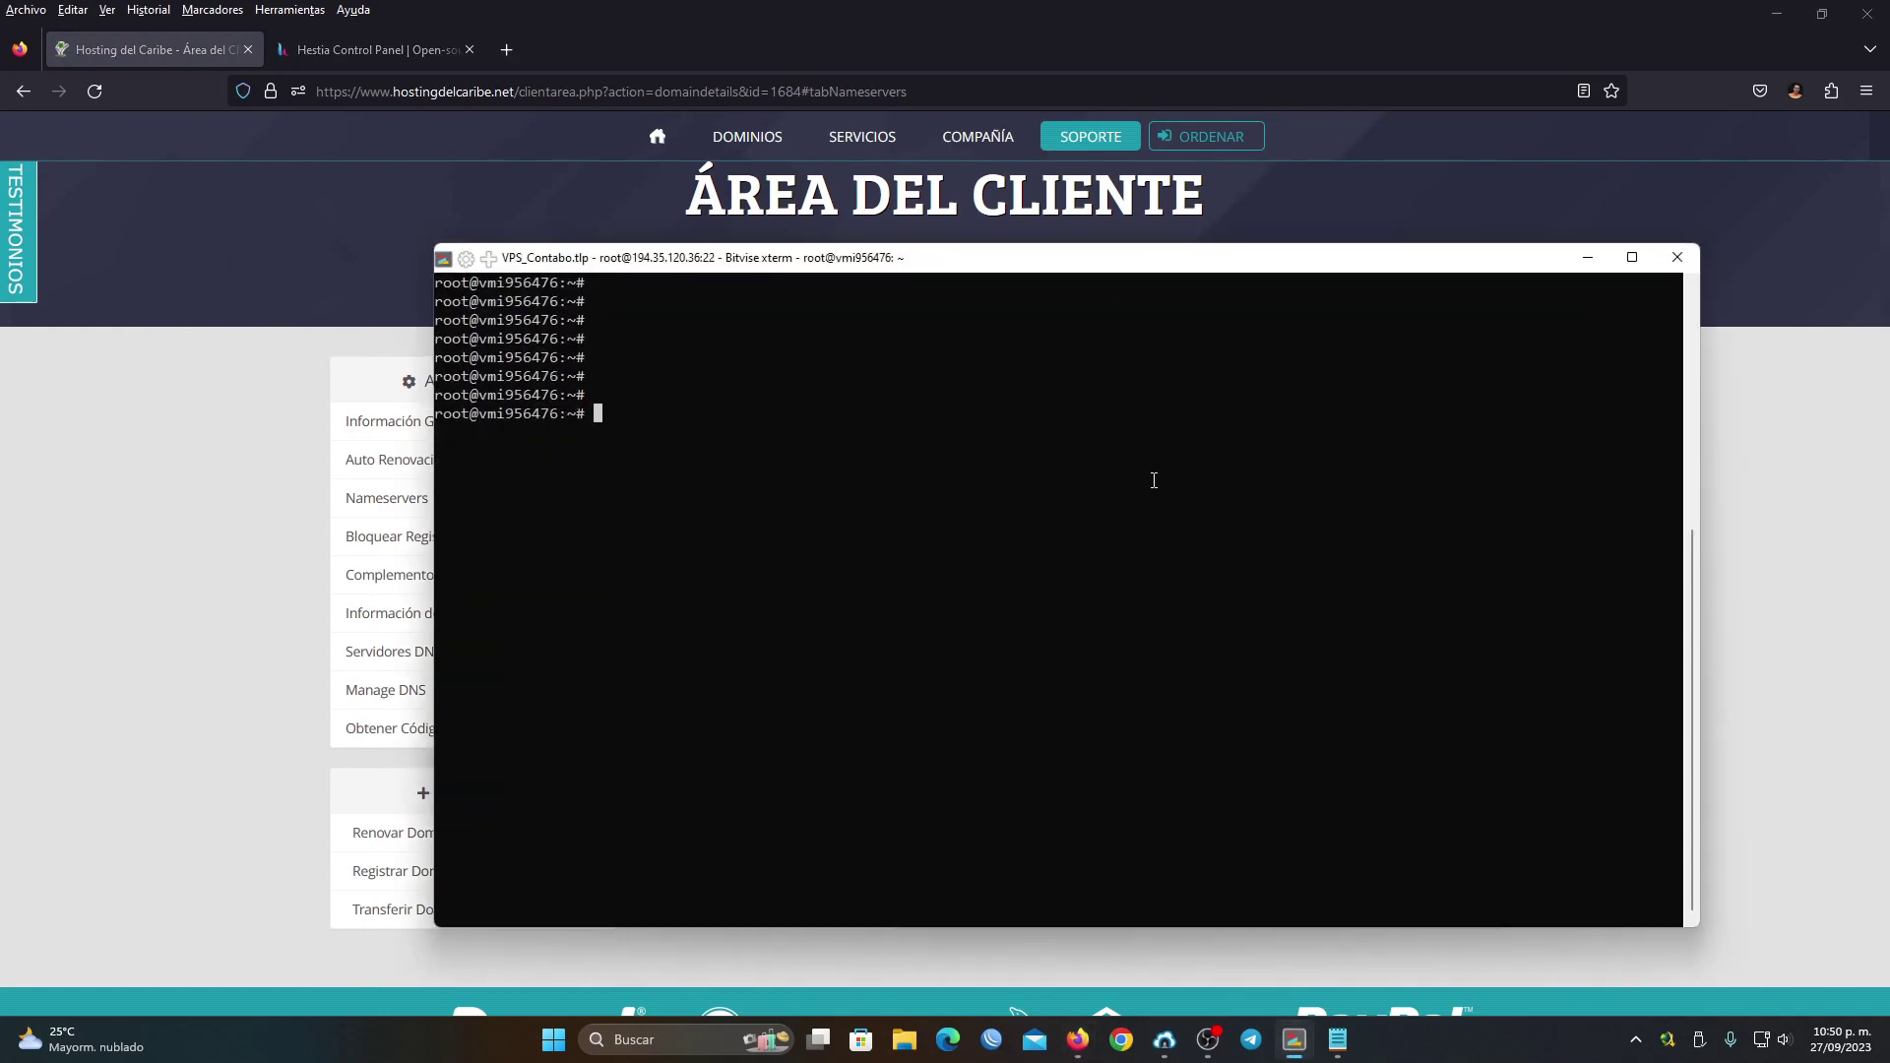
click(1587, 258)
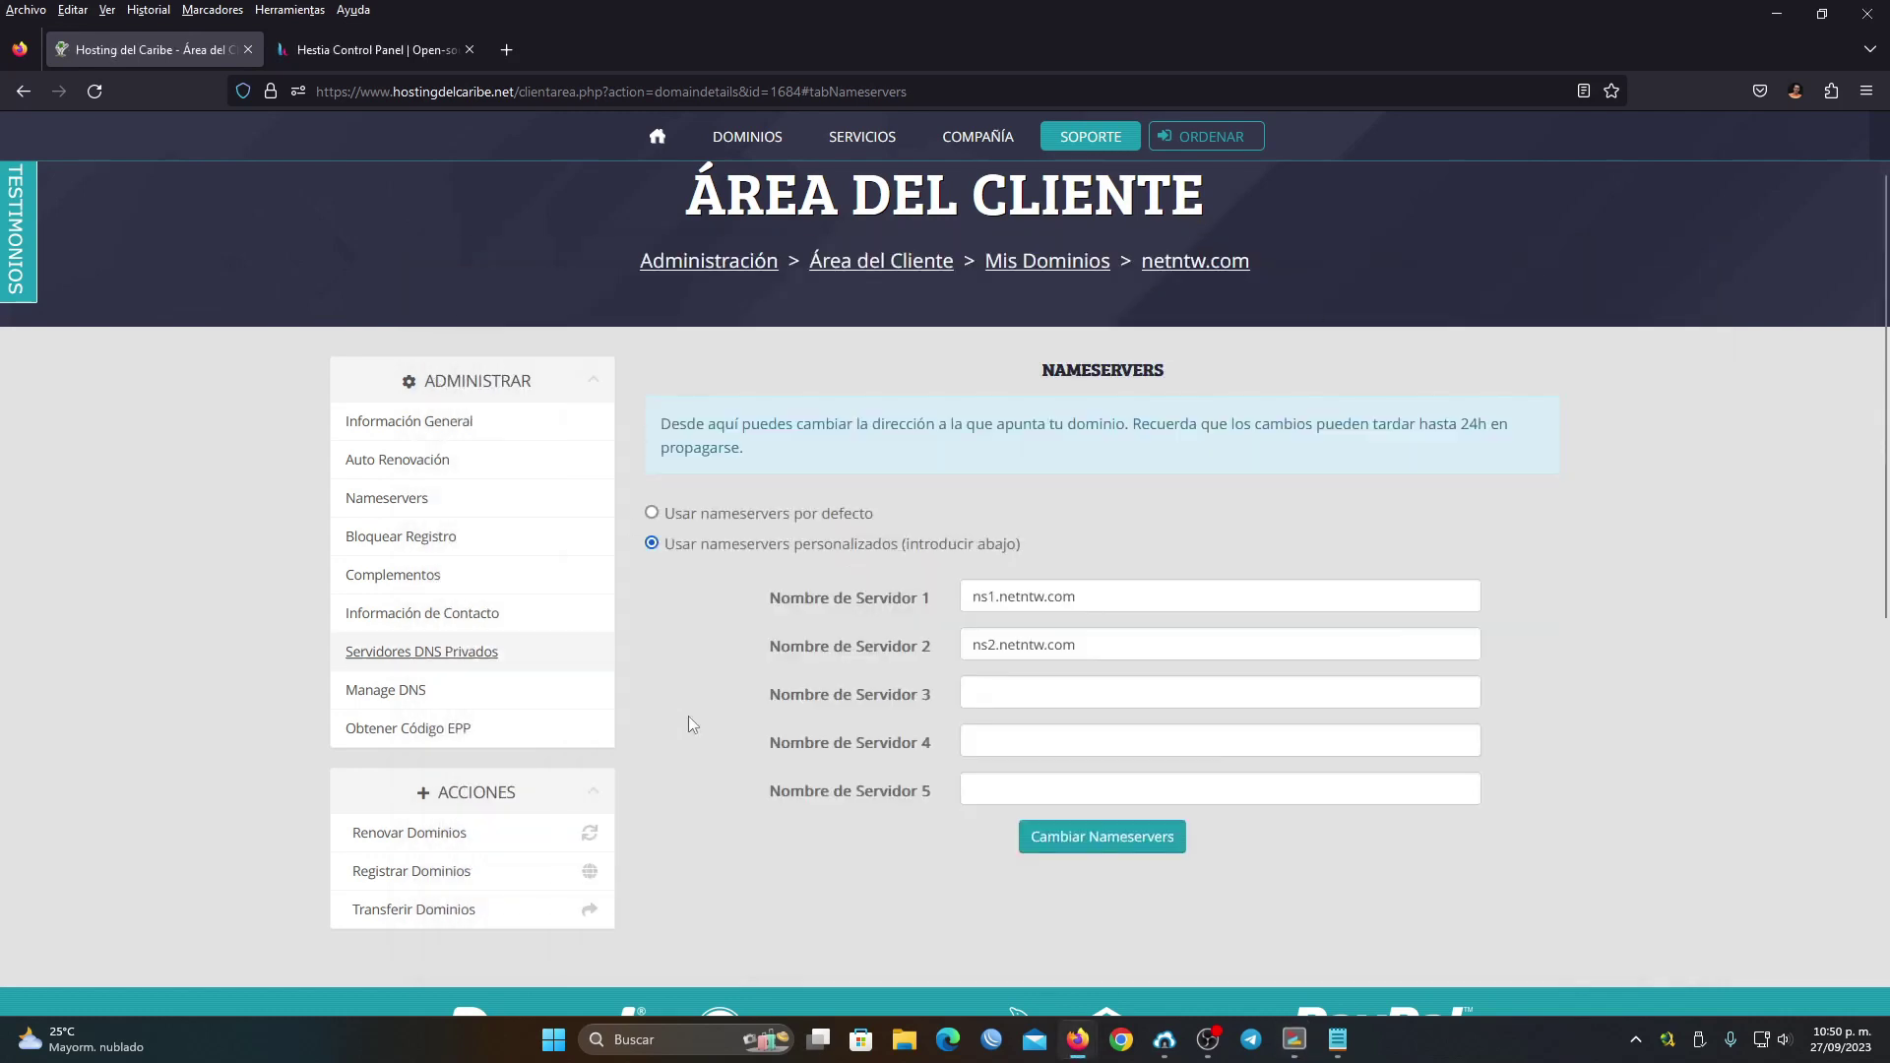
scroll(1008, 500, up, 2)
scroll(1067, 660, down, 3)
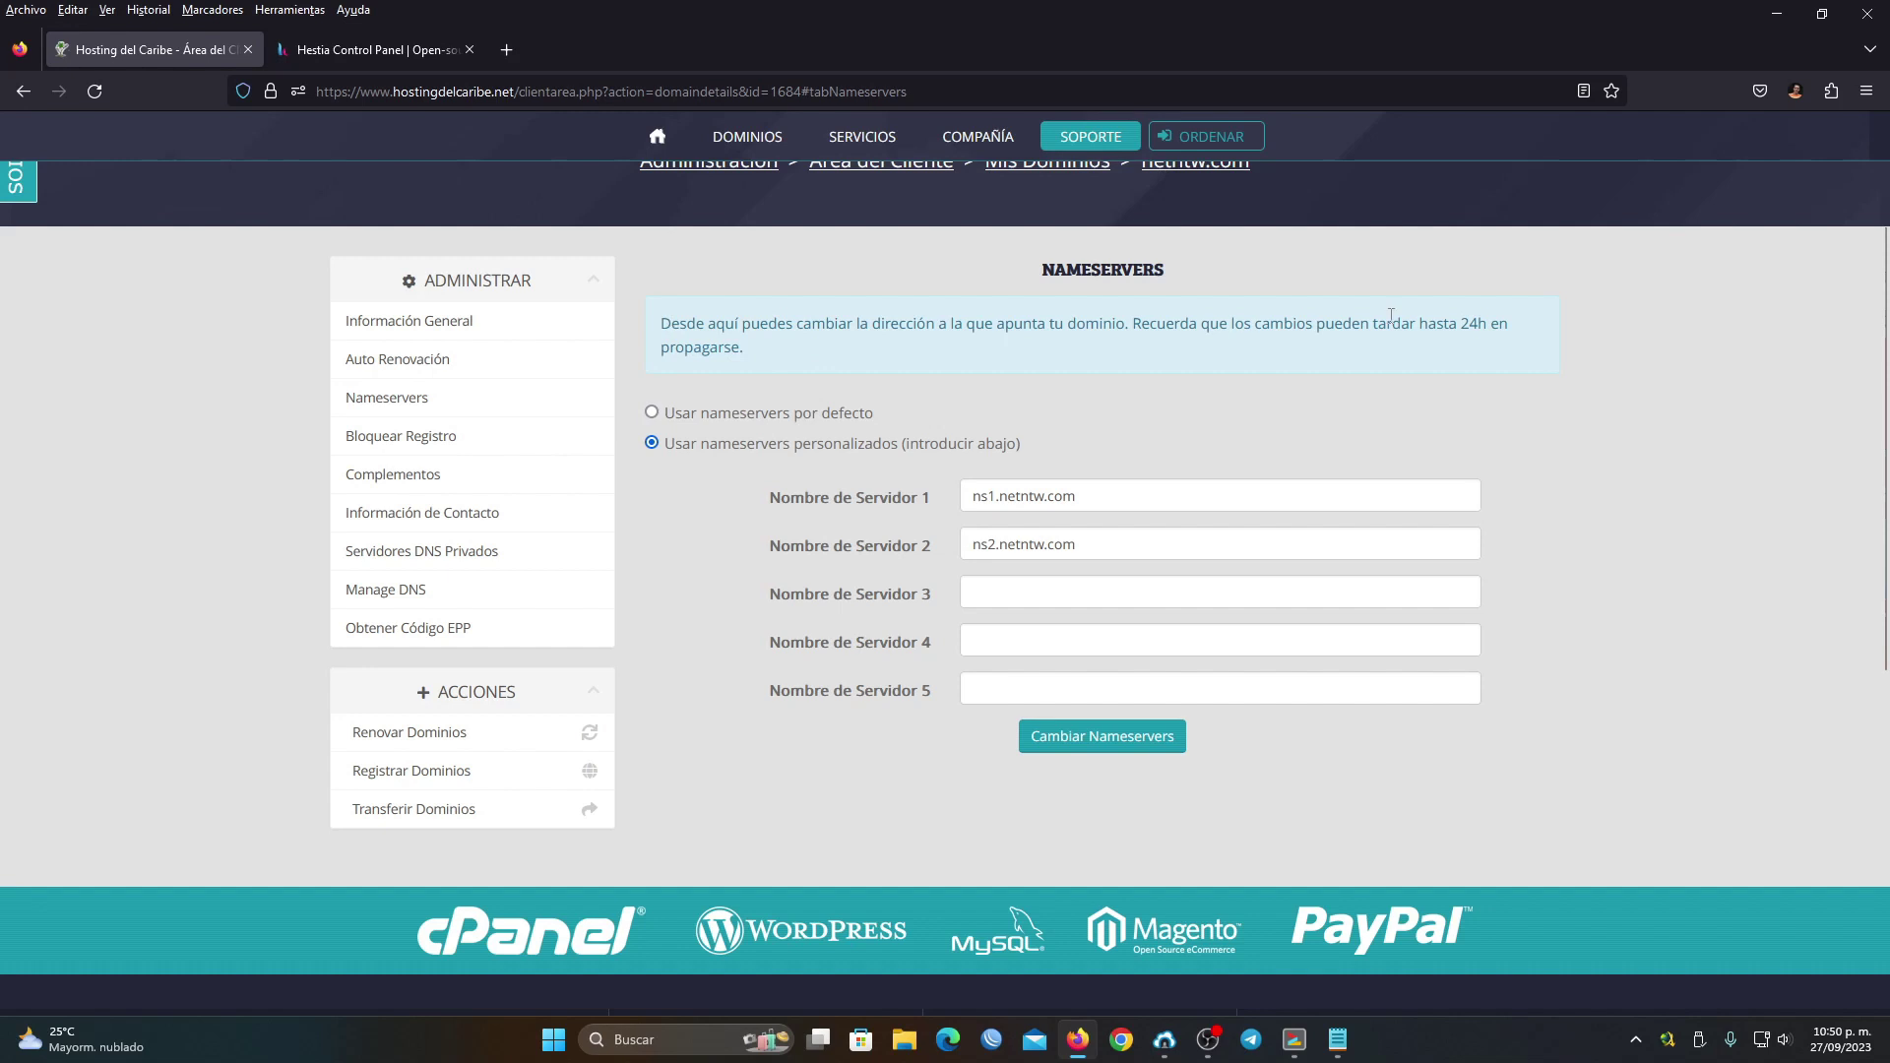
double_click(789, 352)
click(789, 353)
scroll(798, 368, up, 2)
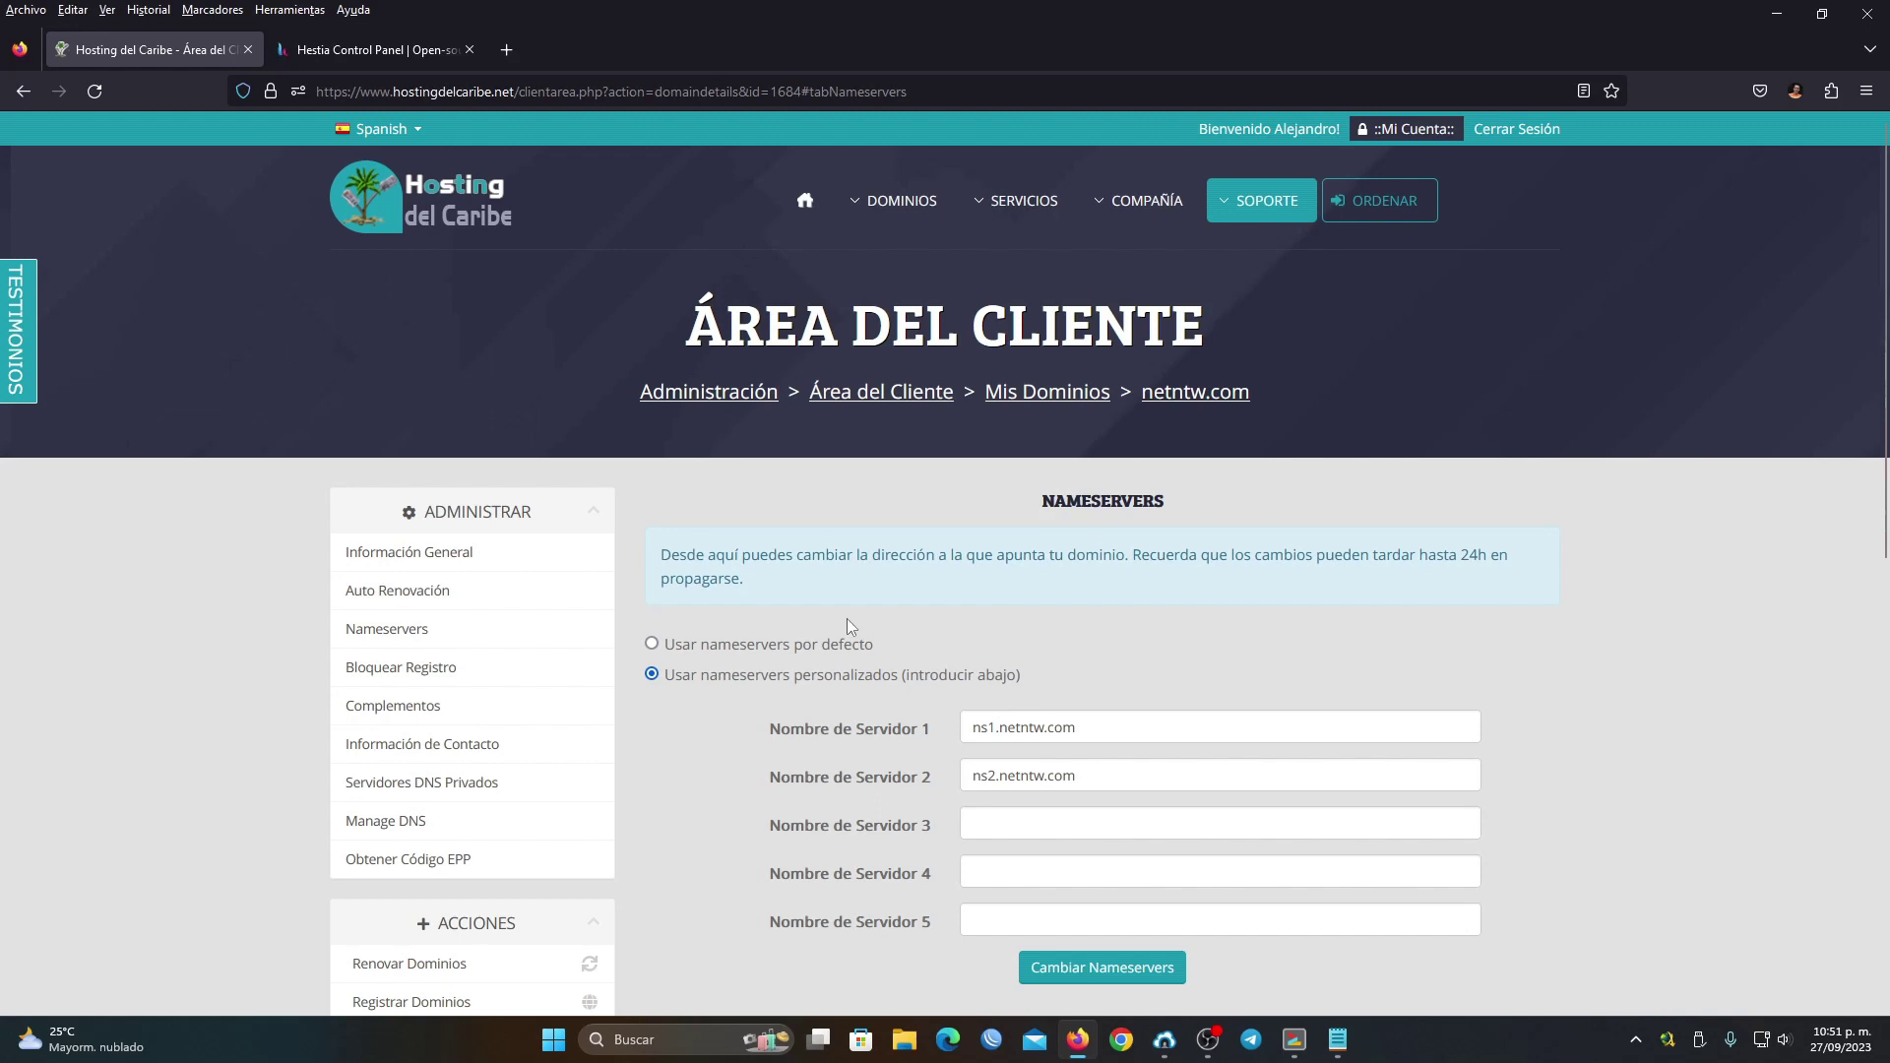
Switch to the Hestia website, check the SSH terminal, and open the Install options page
click(374, 50)
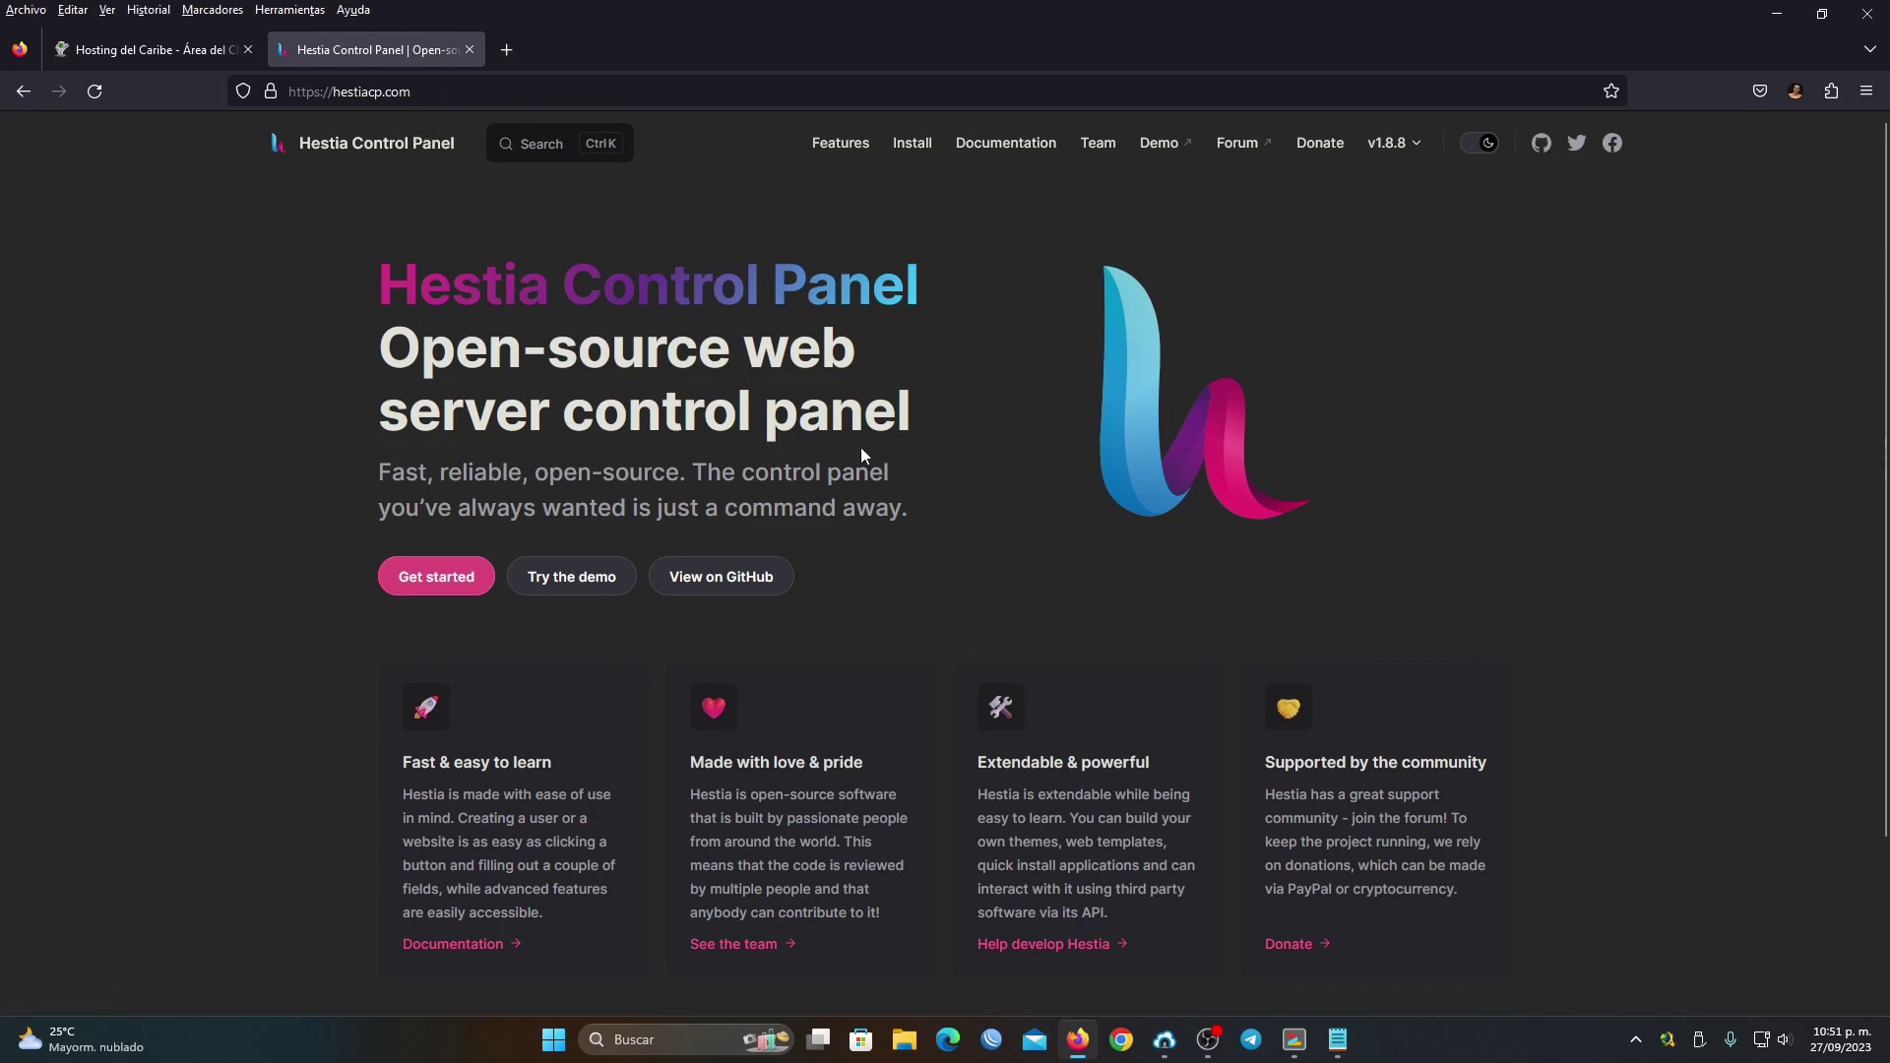
scroll(930, 455, down, 2)
scroll(932, 461, up, 2)
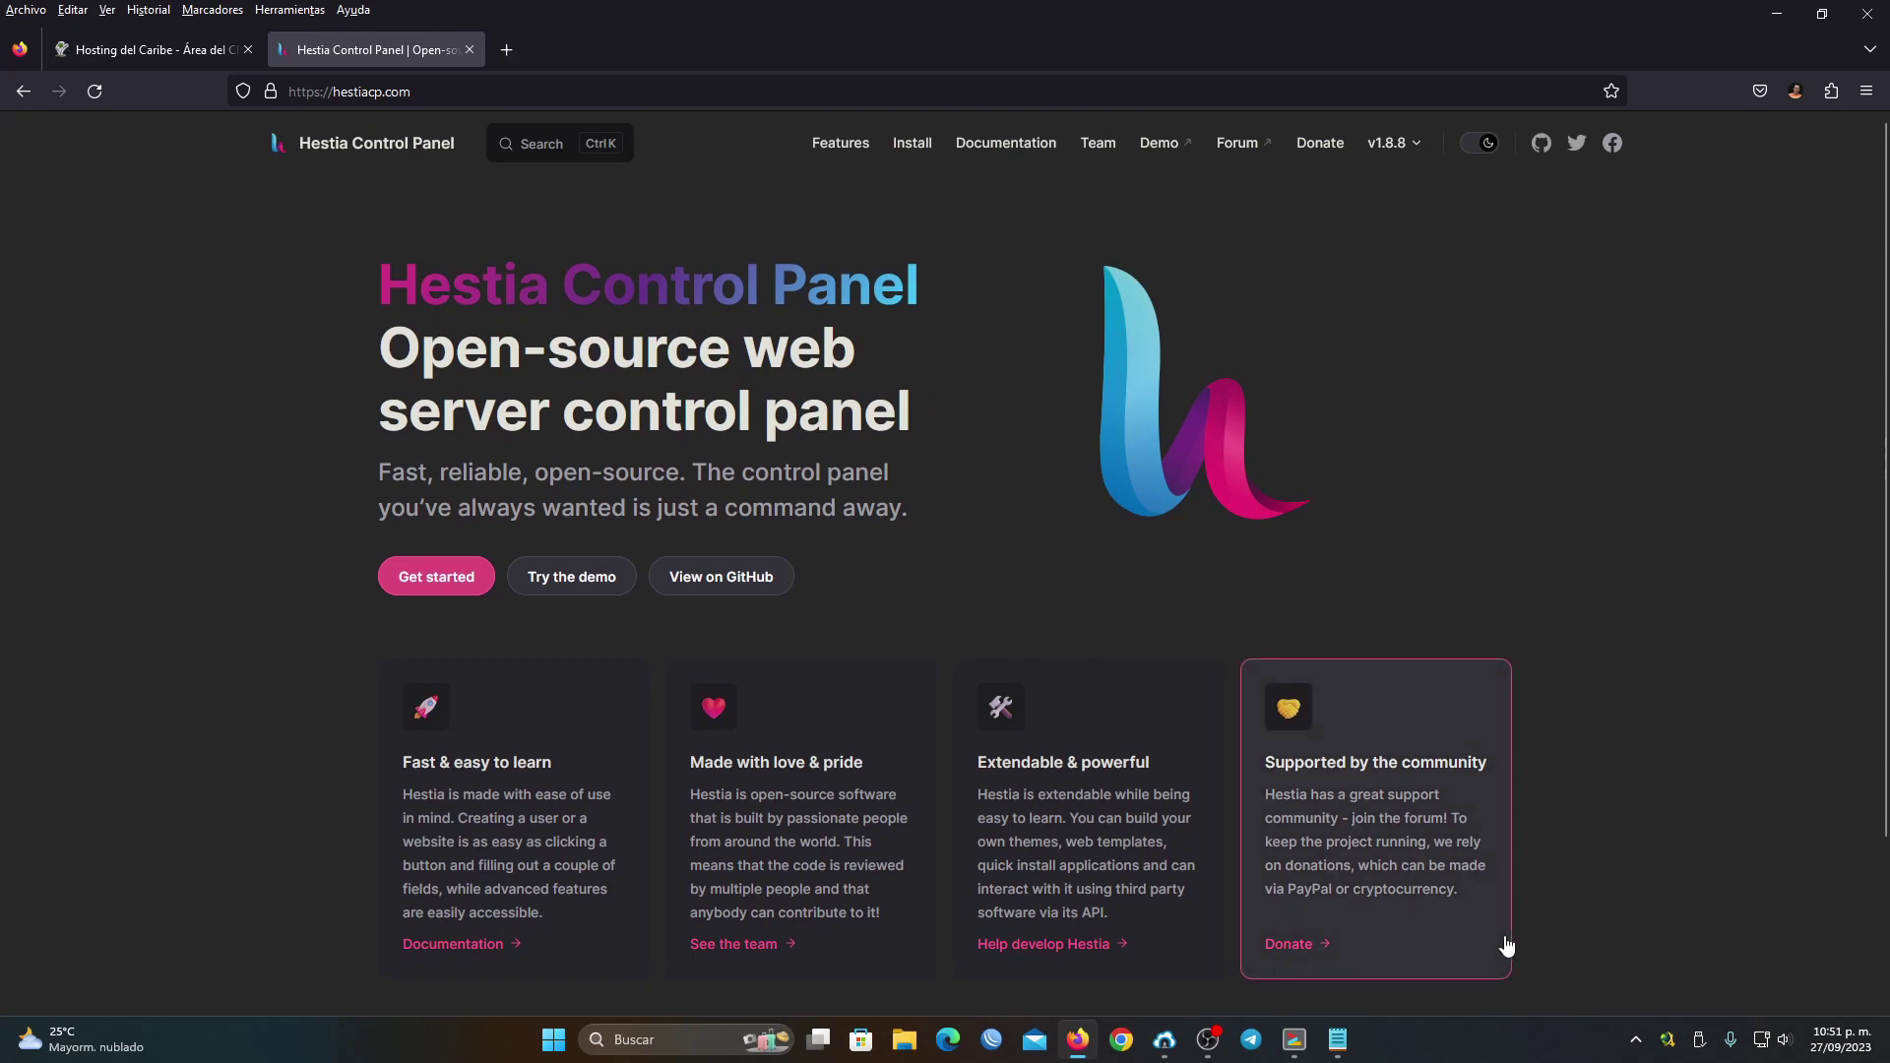
click(1294, 1039)
drag(672, 270, 568, 266)
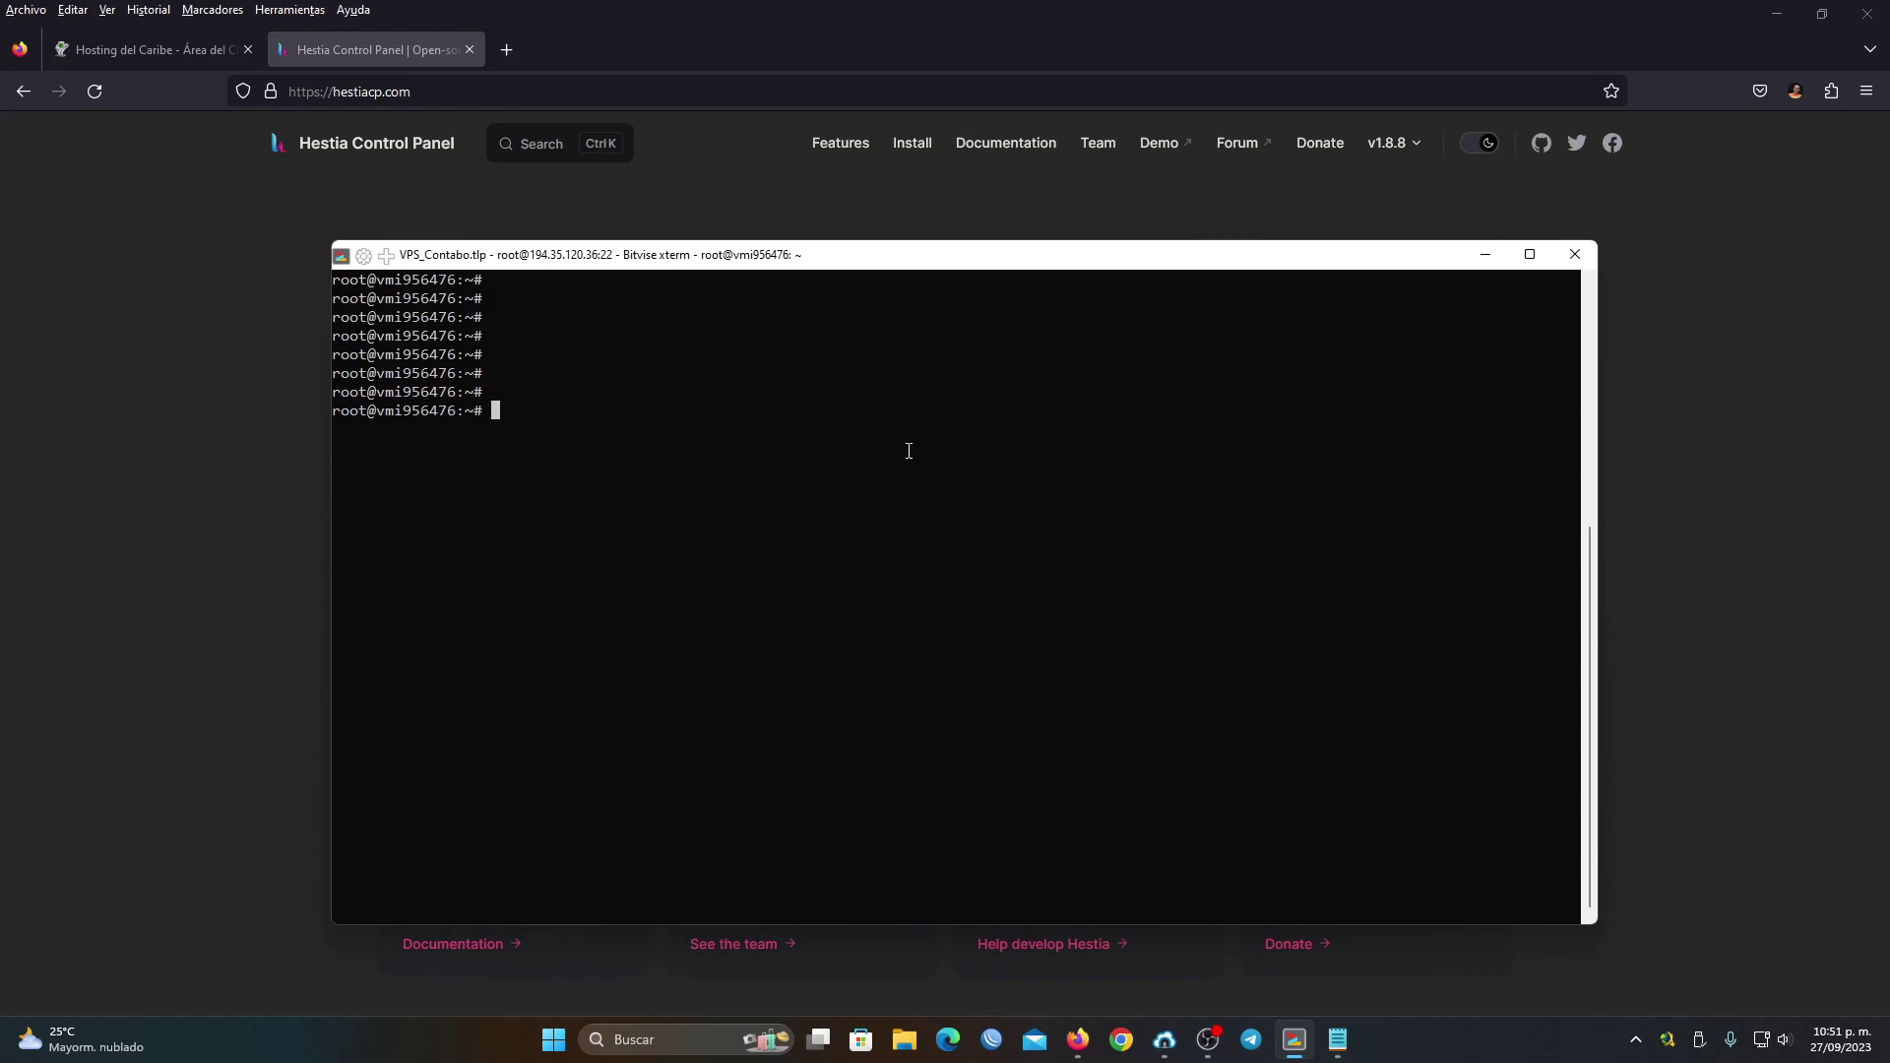
click(864, 9)
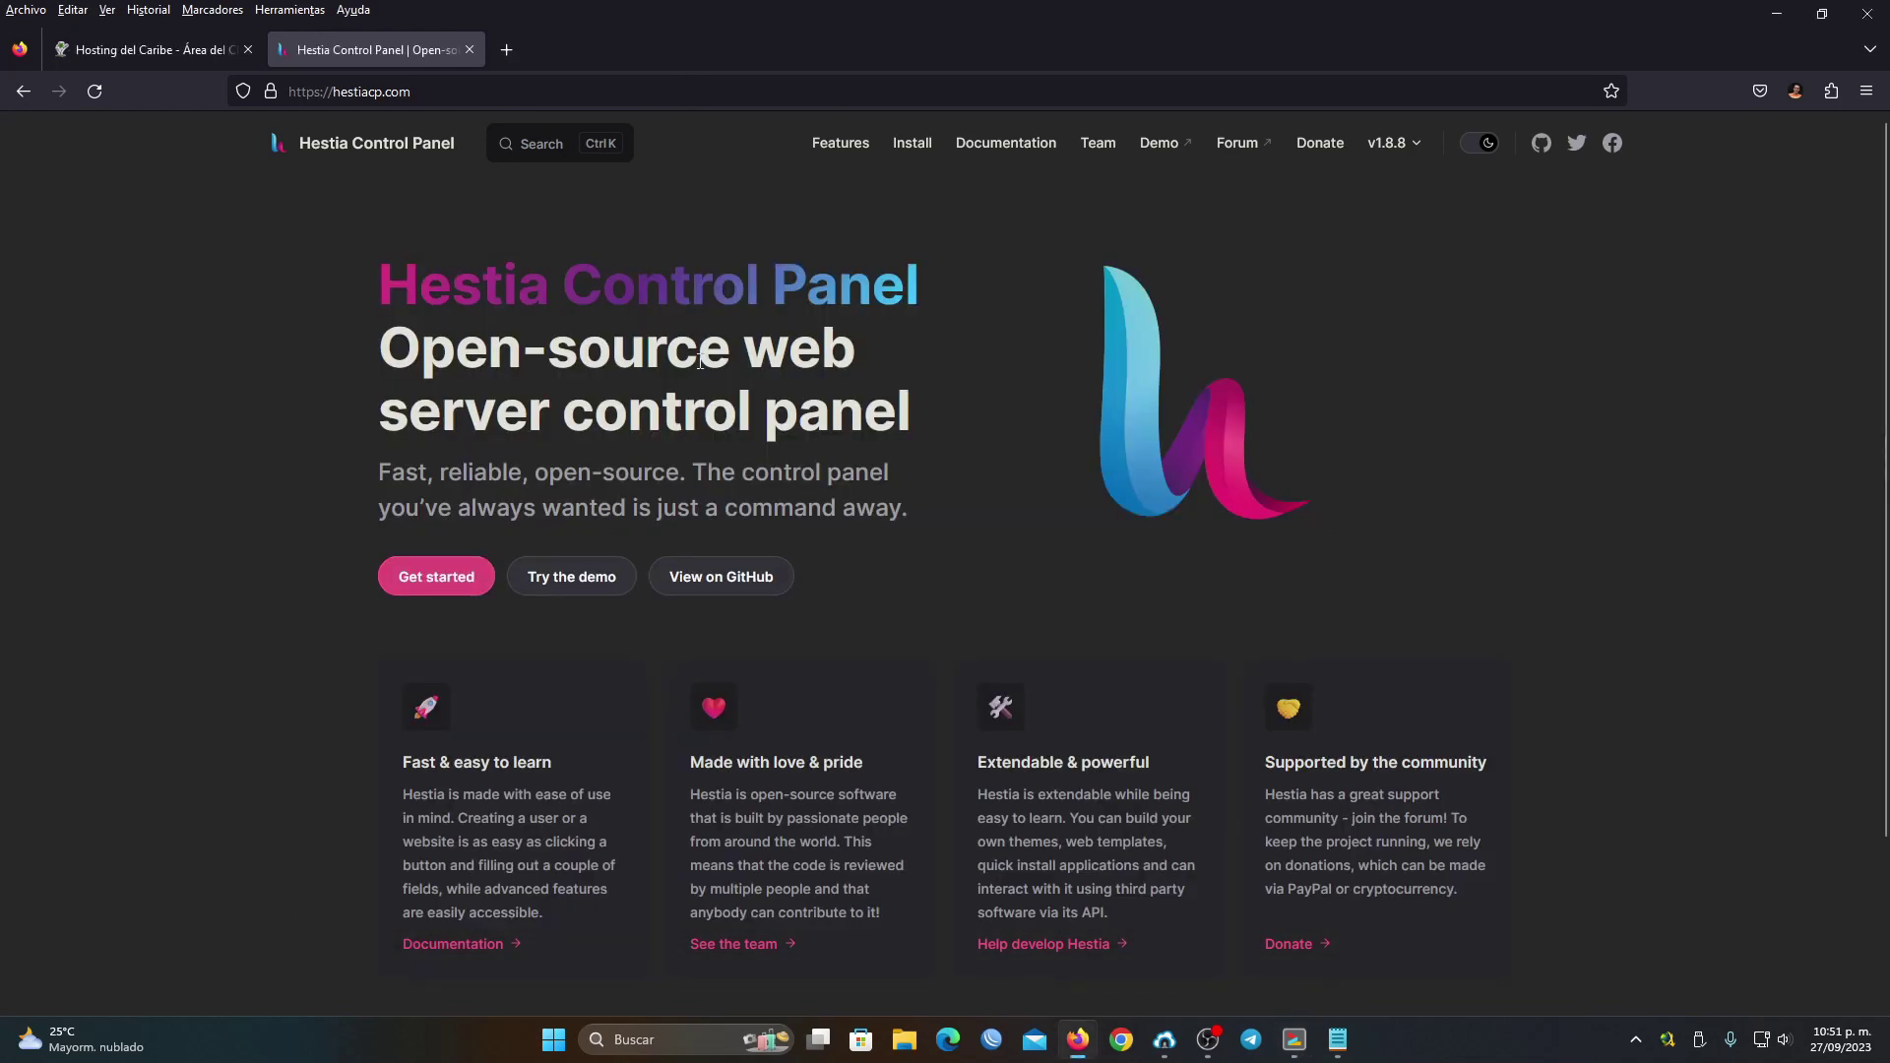
click(913, 145)
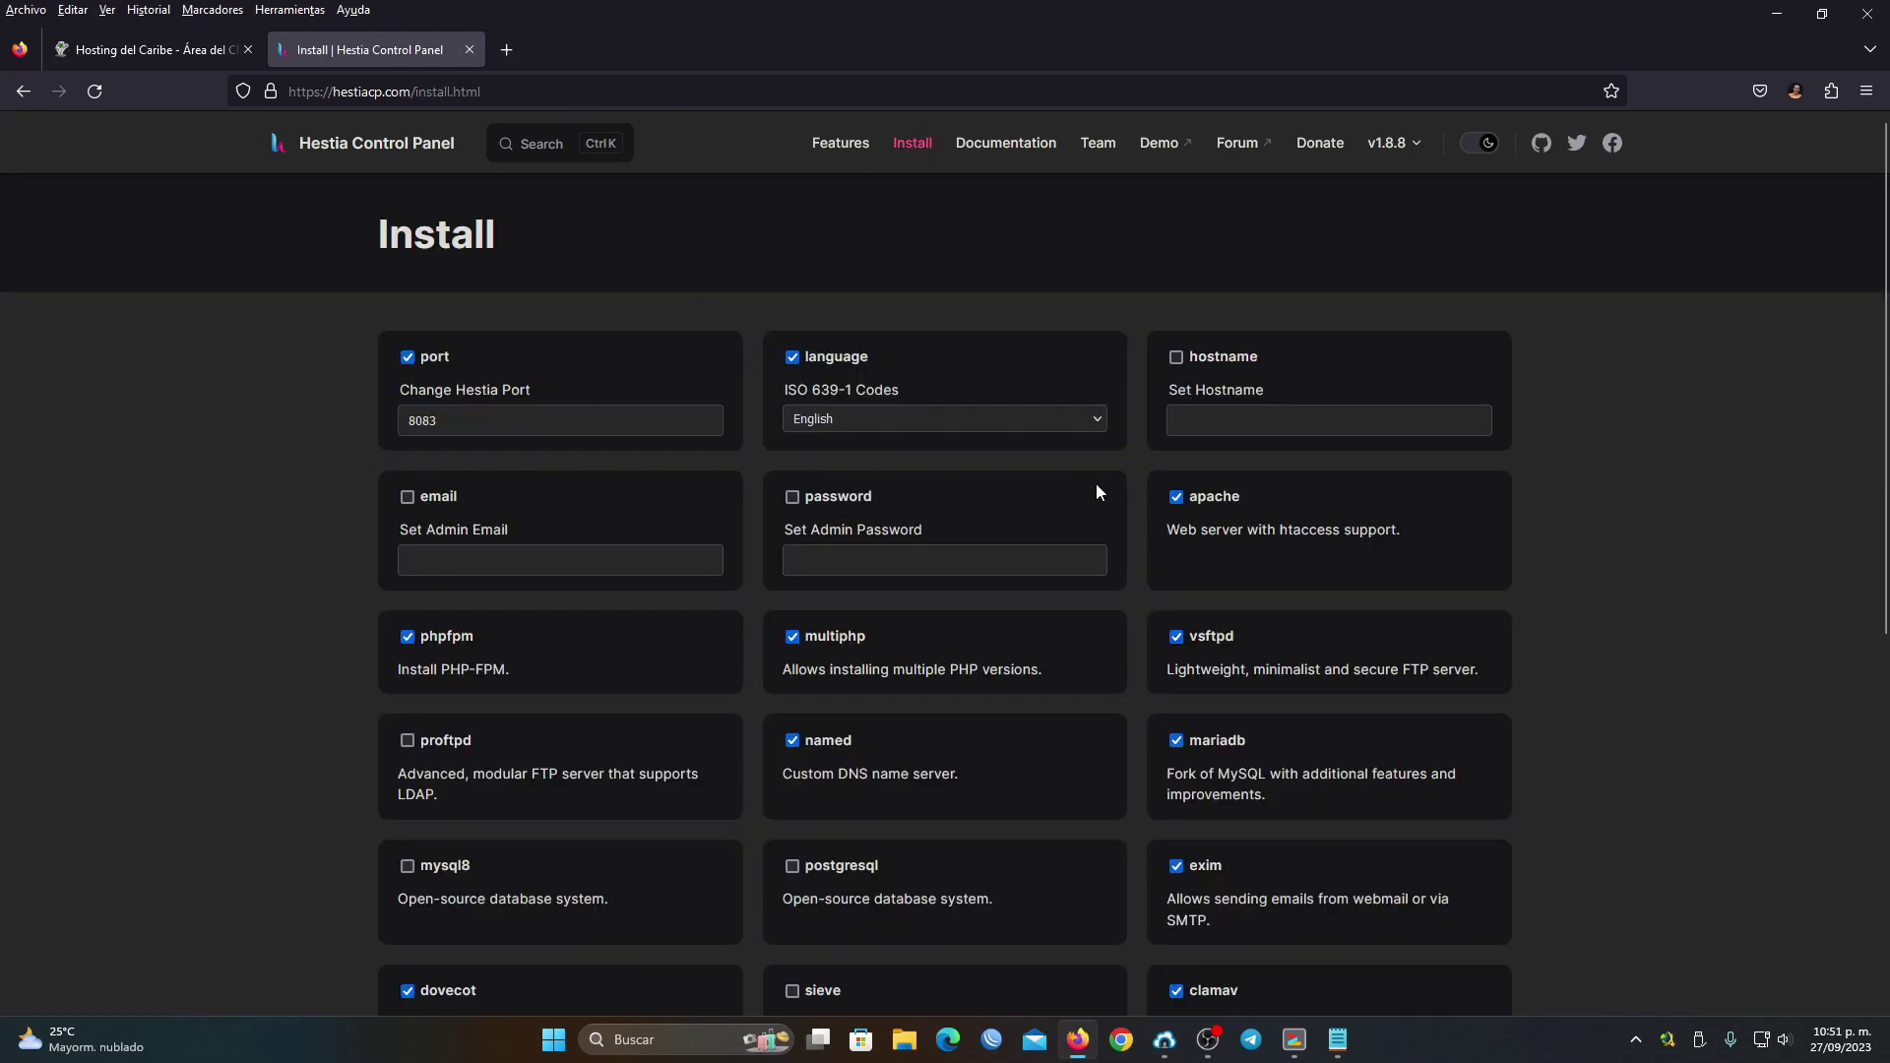
scroll(1122, 492, down, 5)
scroll(1138, 492, up, 6)
scroll(623, 420, down, 5)
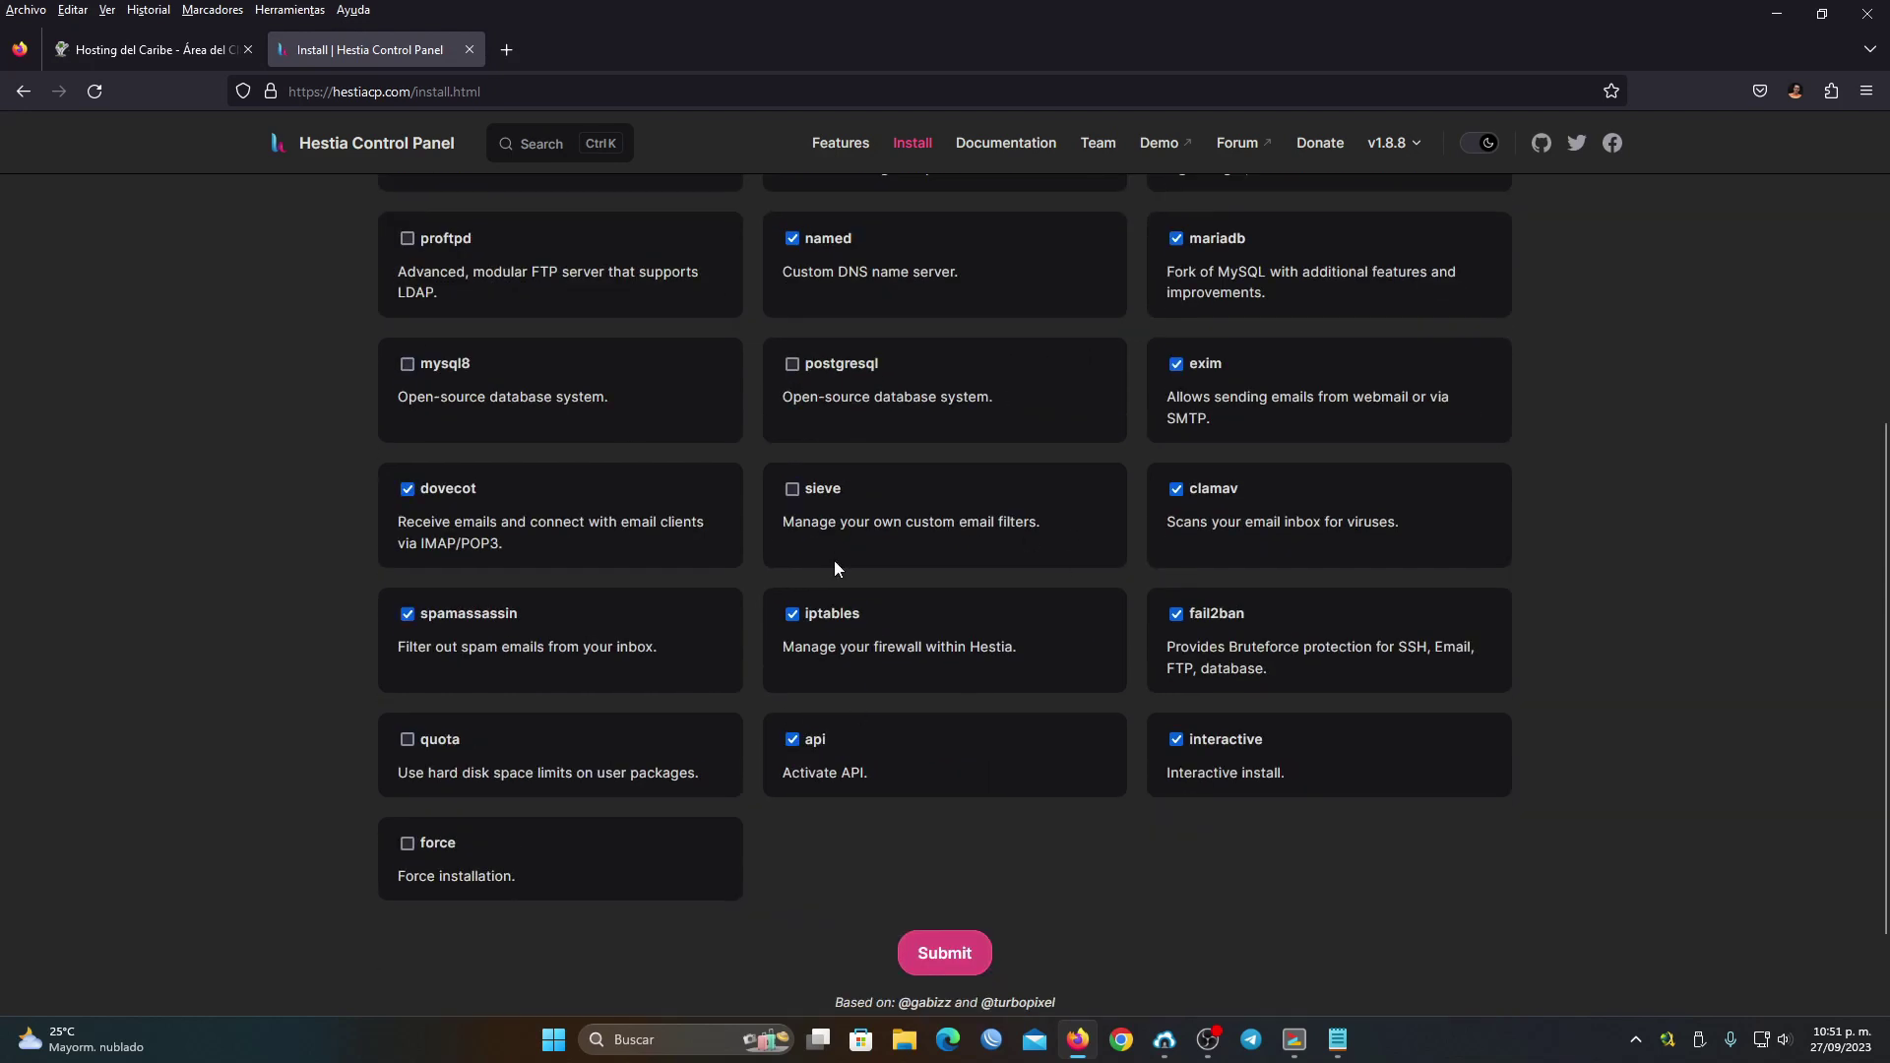
scroll(876, 571, up, 4)
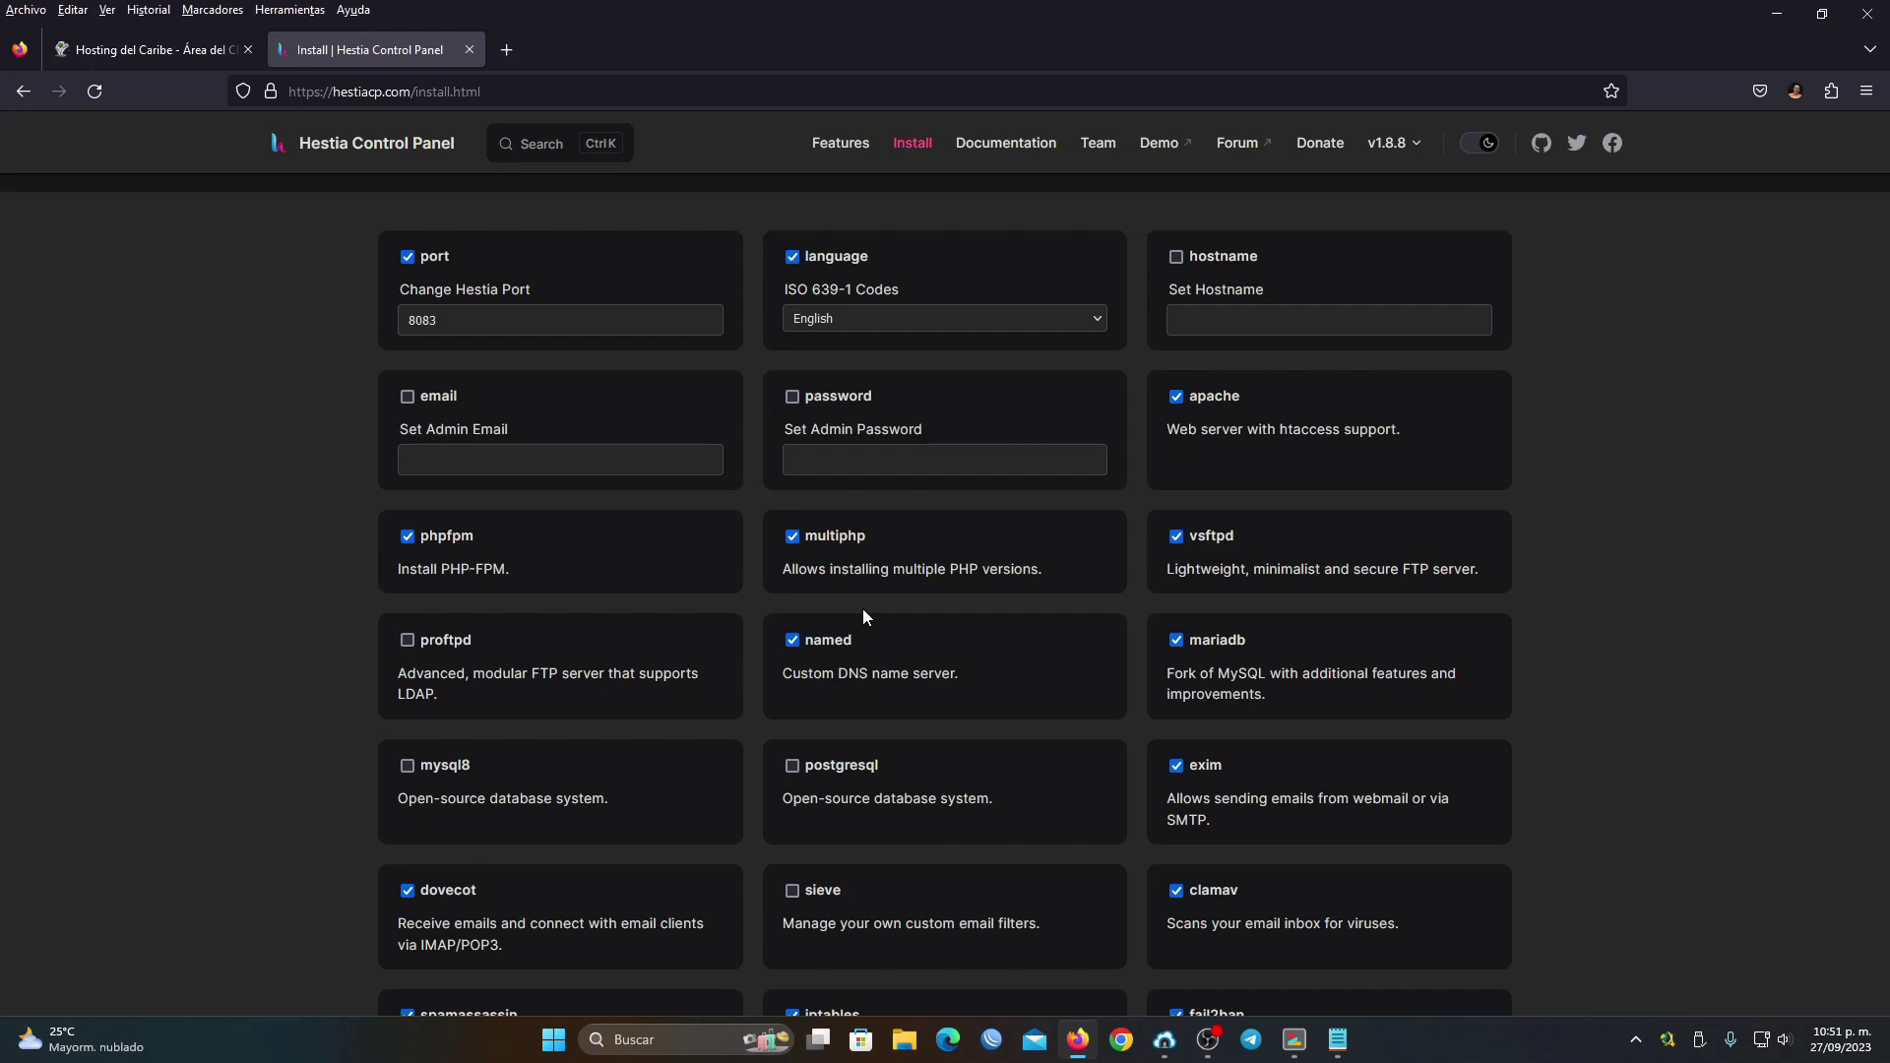
scroll(612, 497, down, 4)
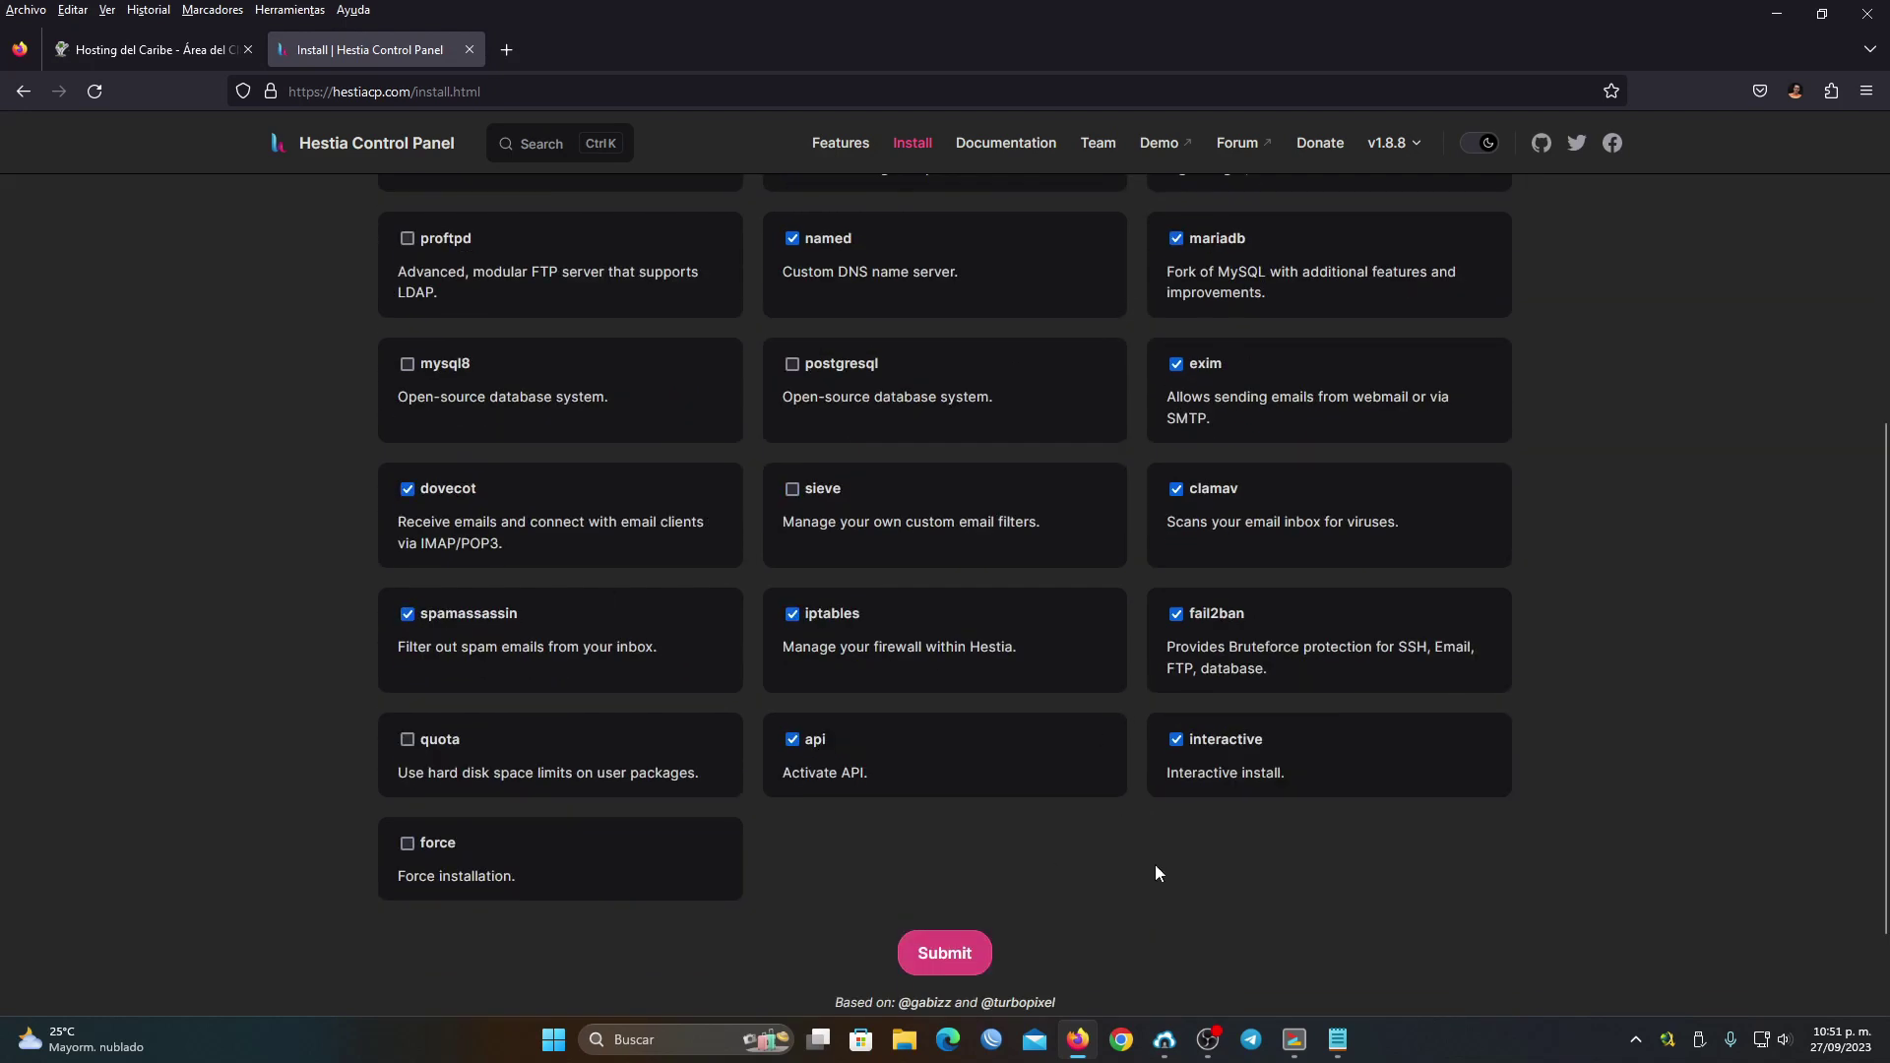
scroll(1189, 837, up, 3)
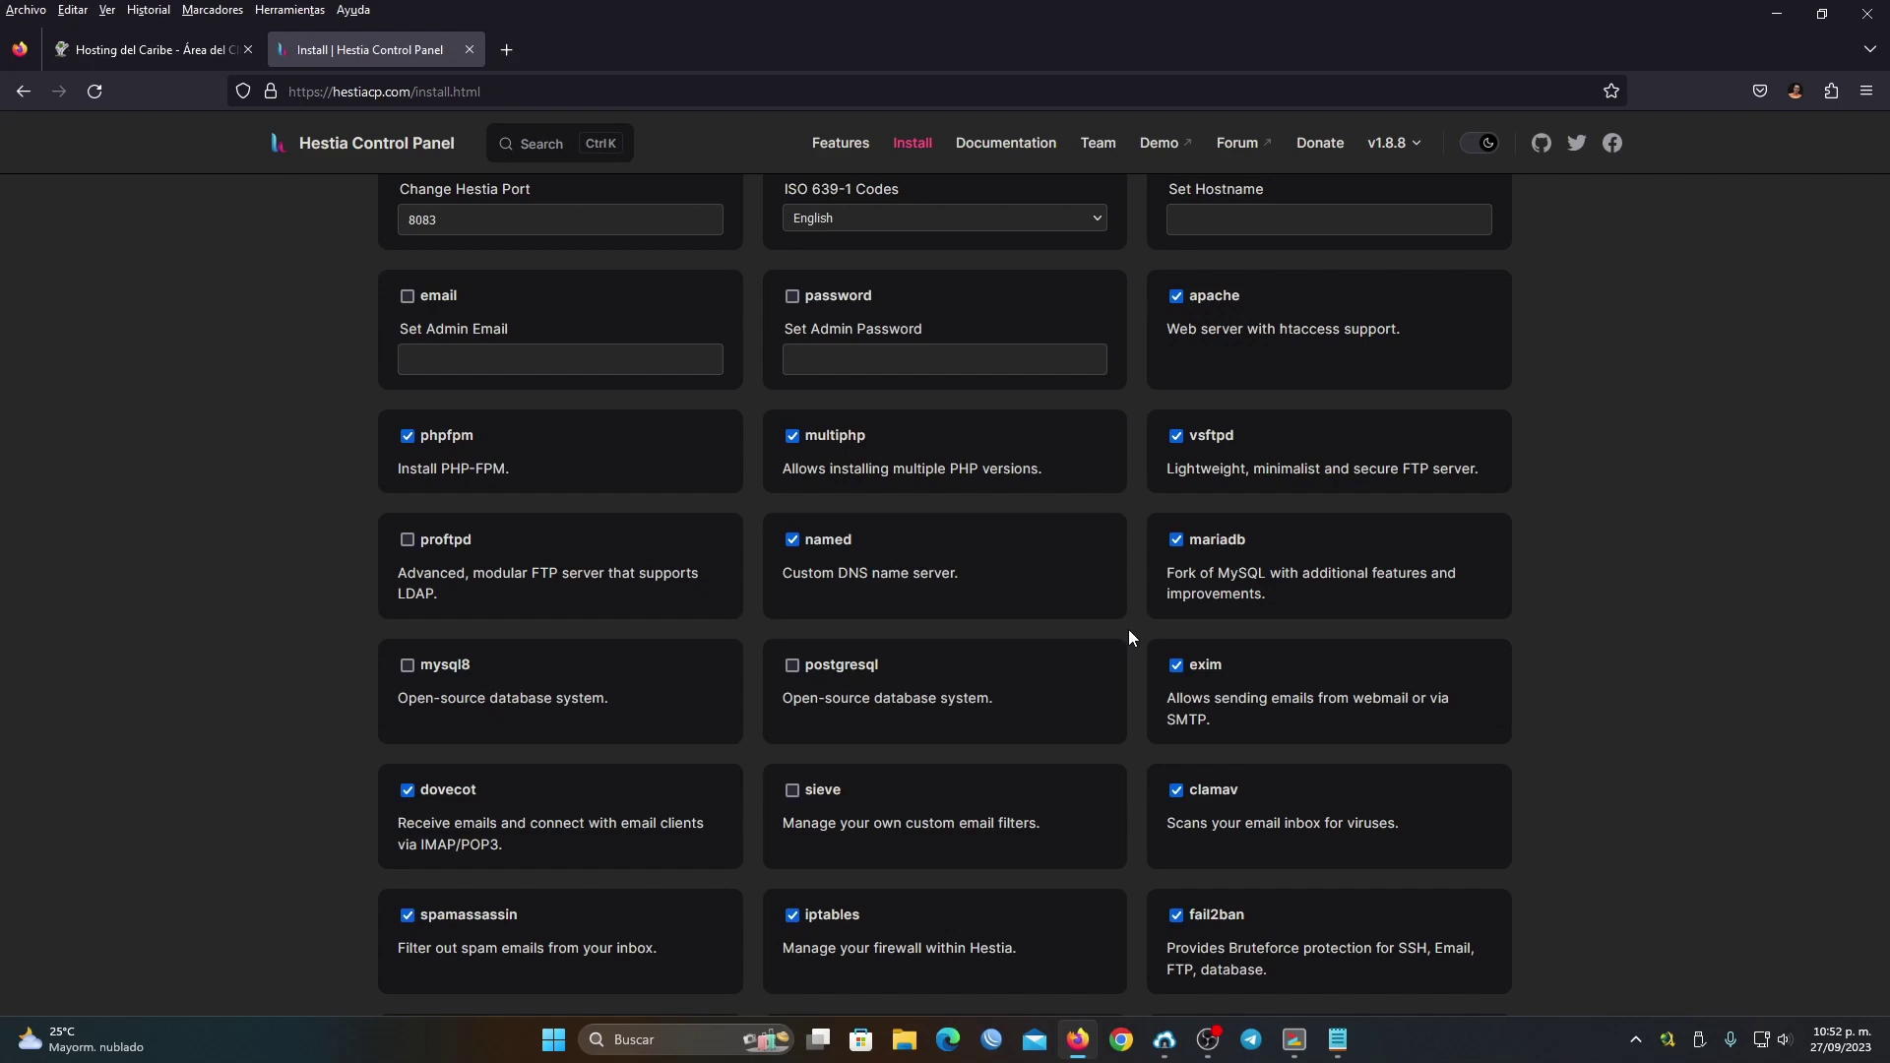
scroll(1132, 629, up, 3)
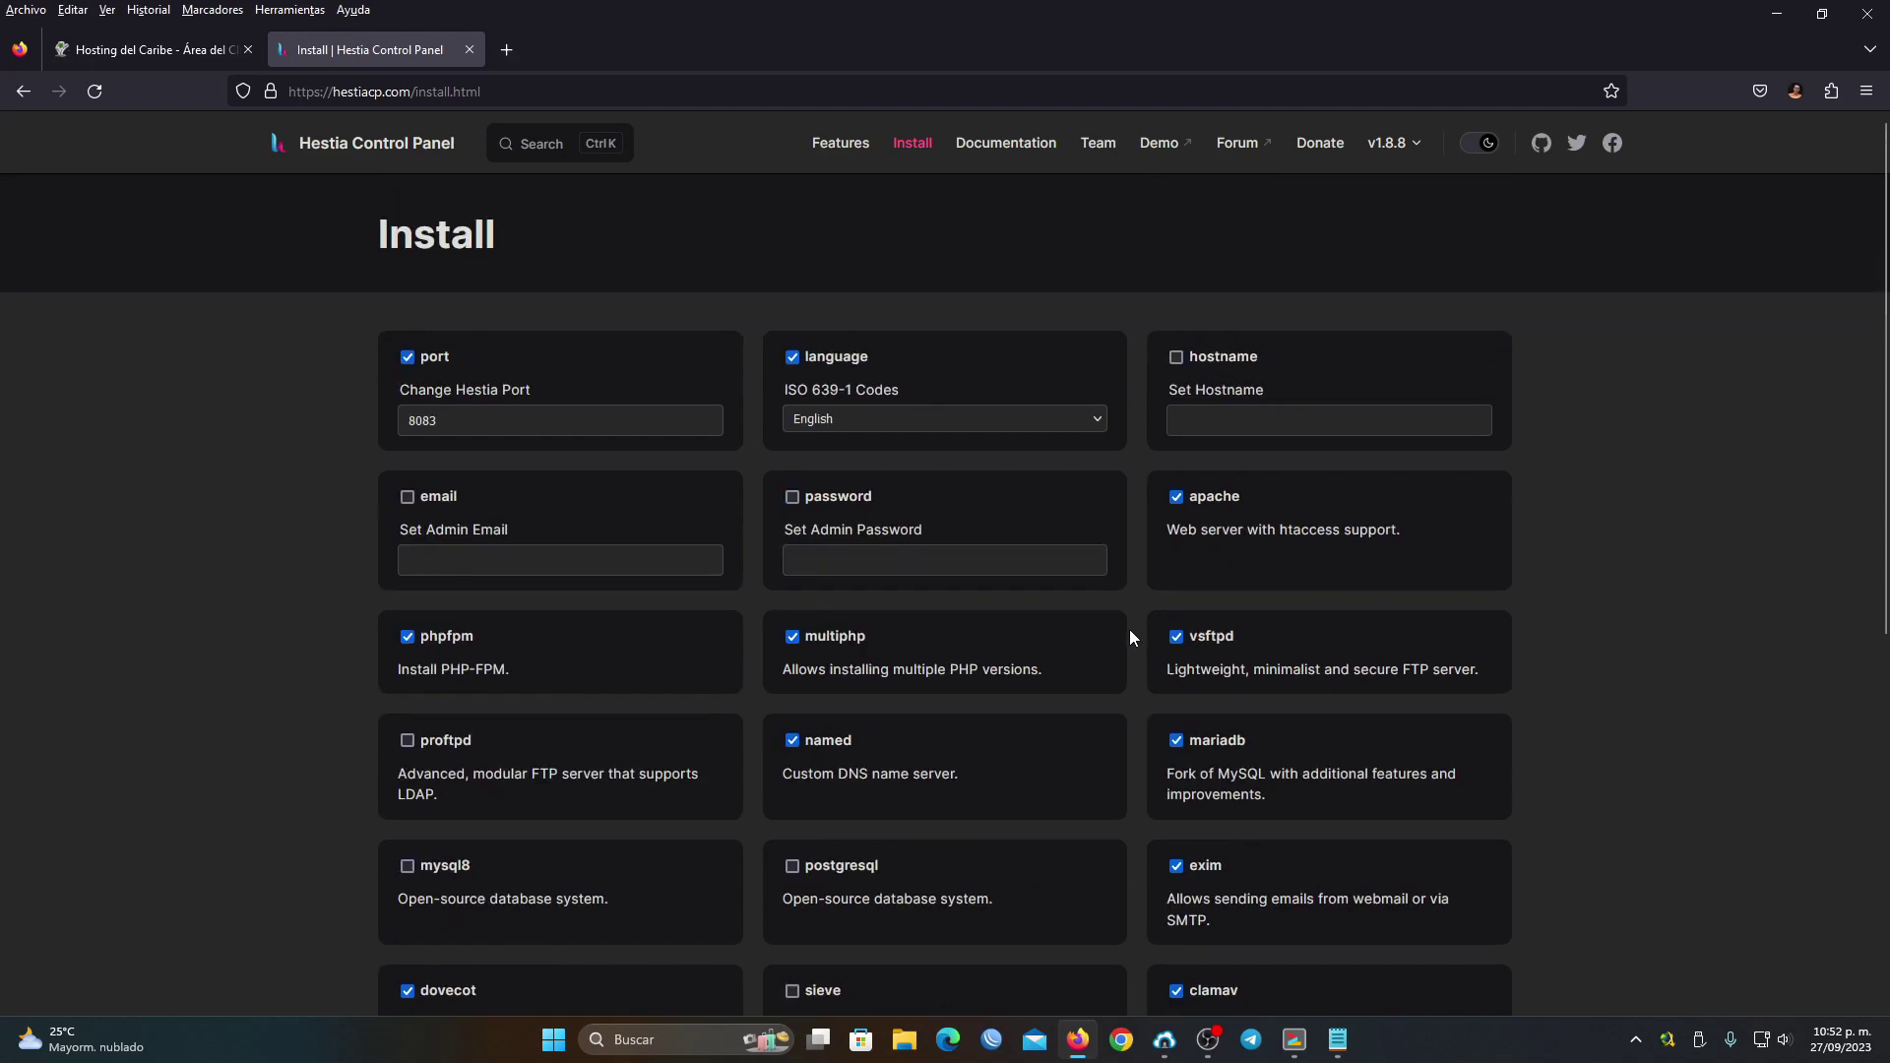
click(421, 434)
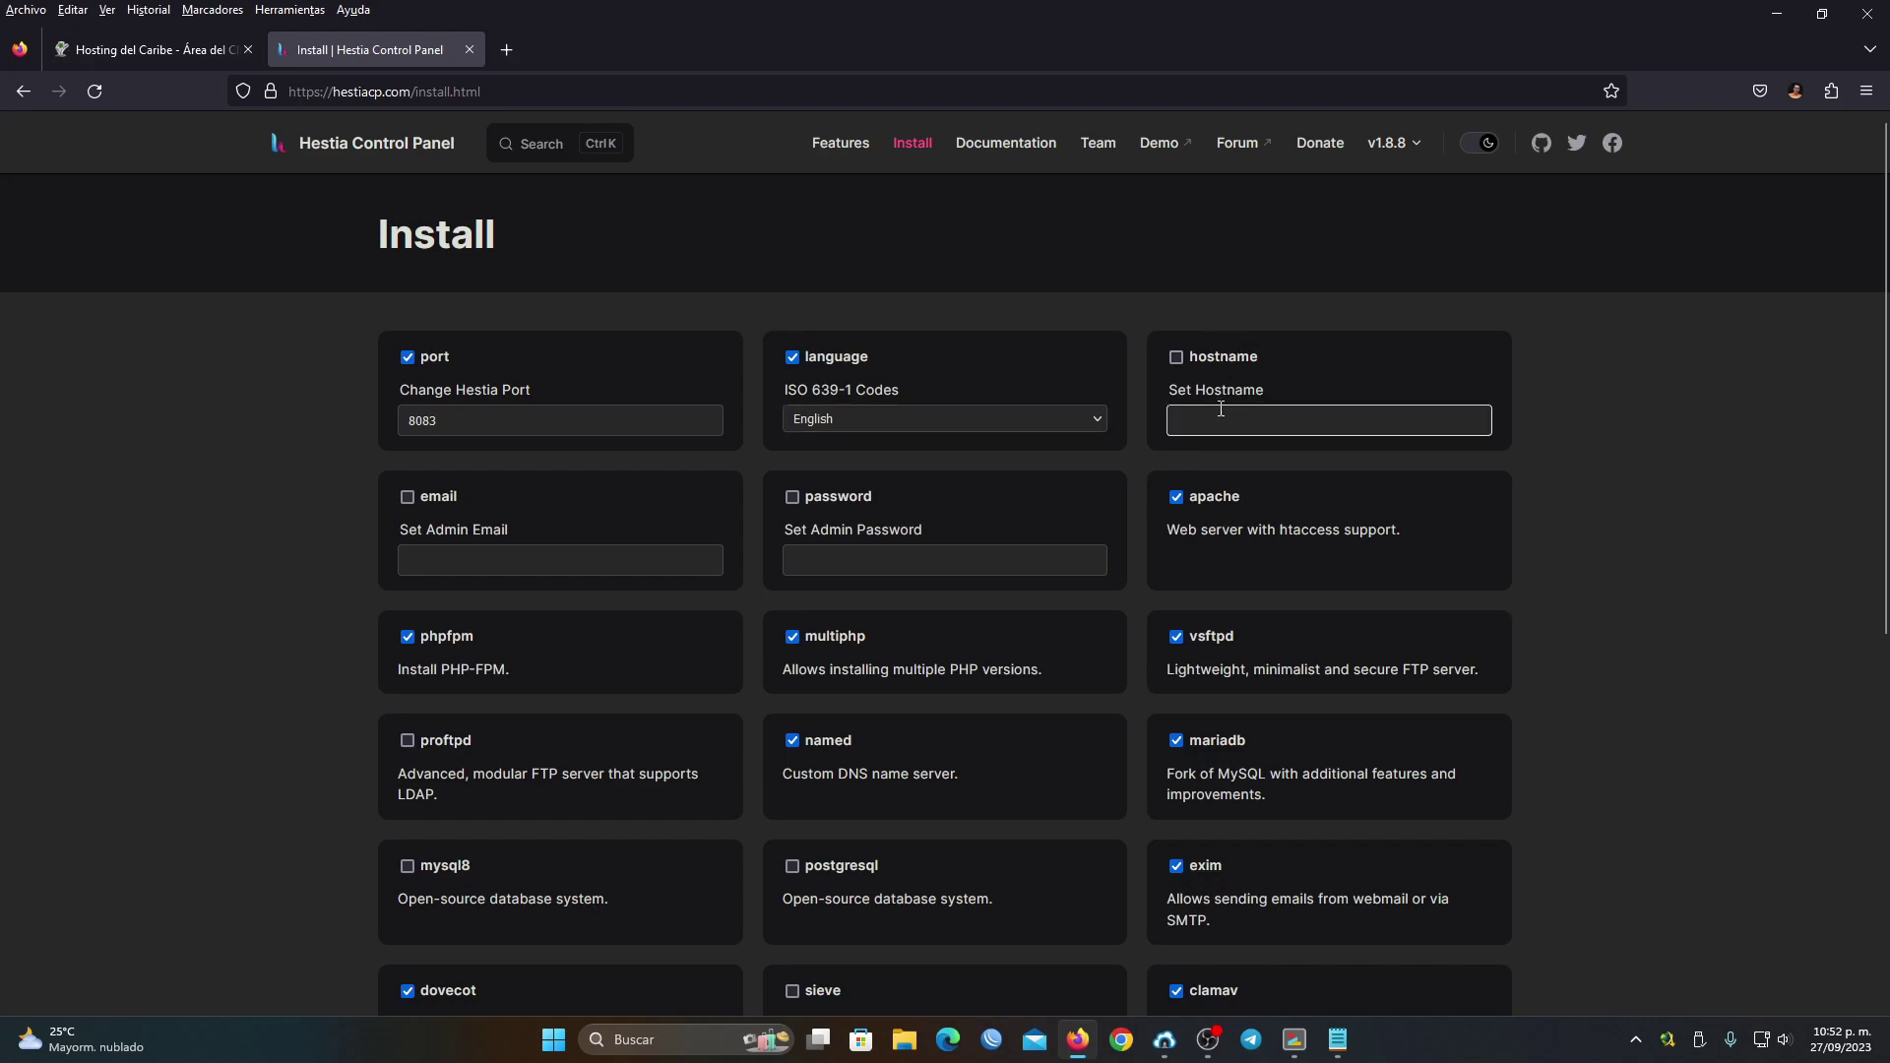
Copy the contaboserver.net hostname from the Notepad notes and return to the Install form
click(1285, 1041)
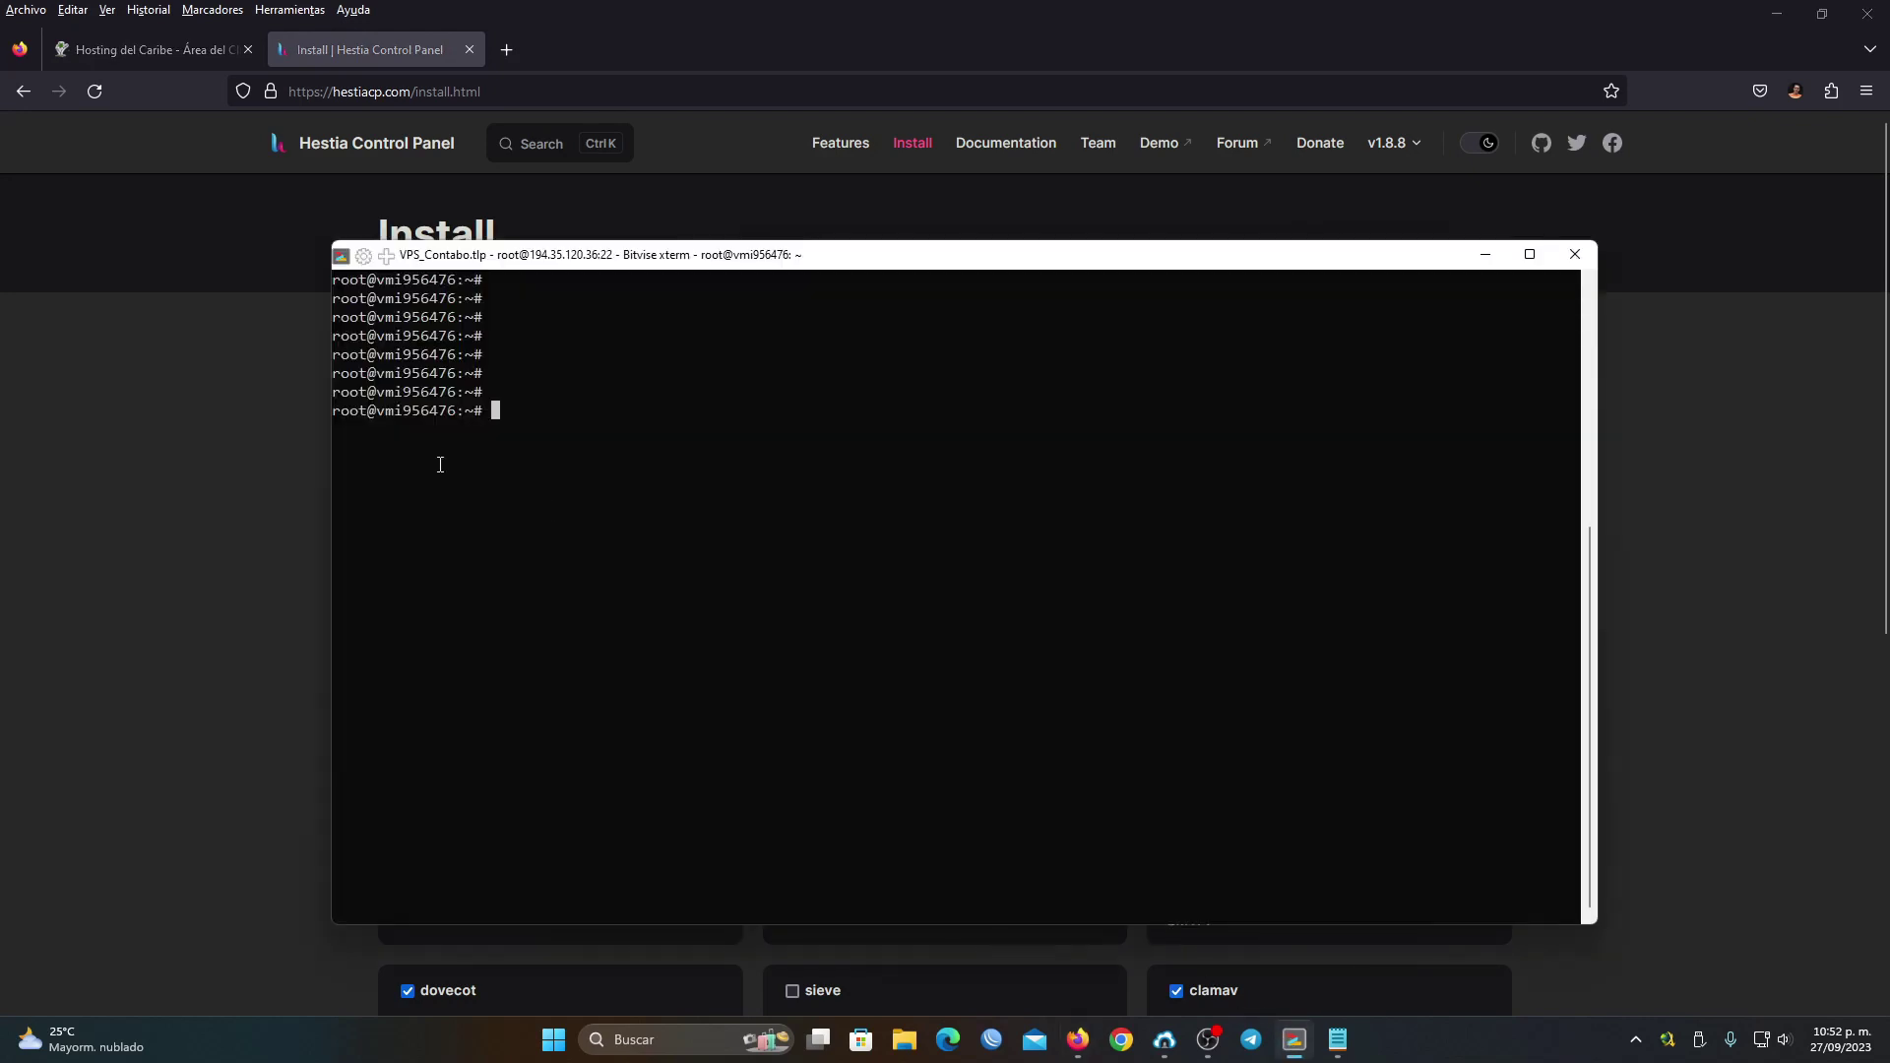
drag(371, 414, 447, 418)
click(1337, 1040)
key(ctrl+a)
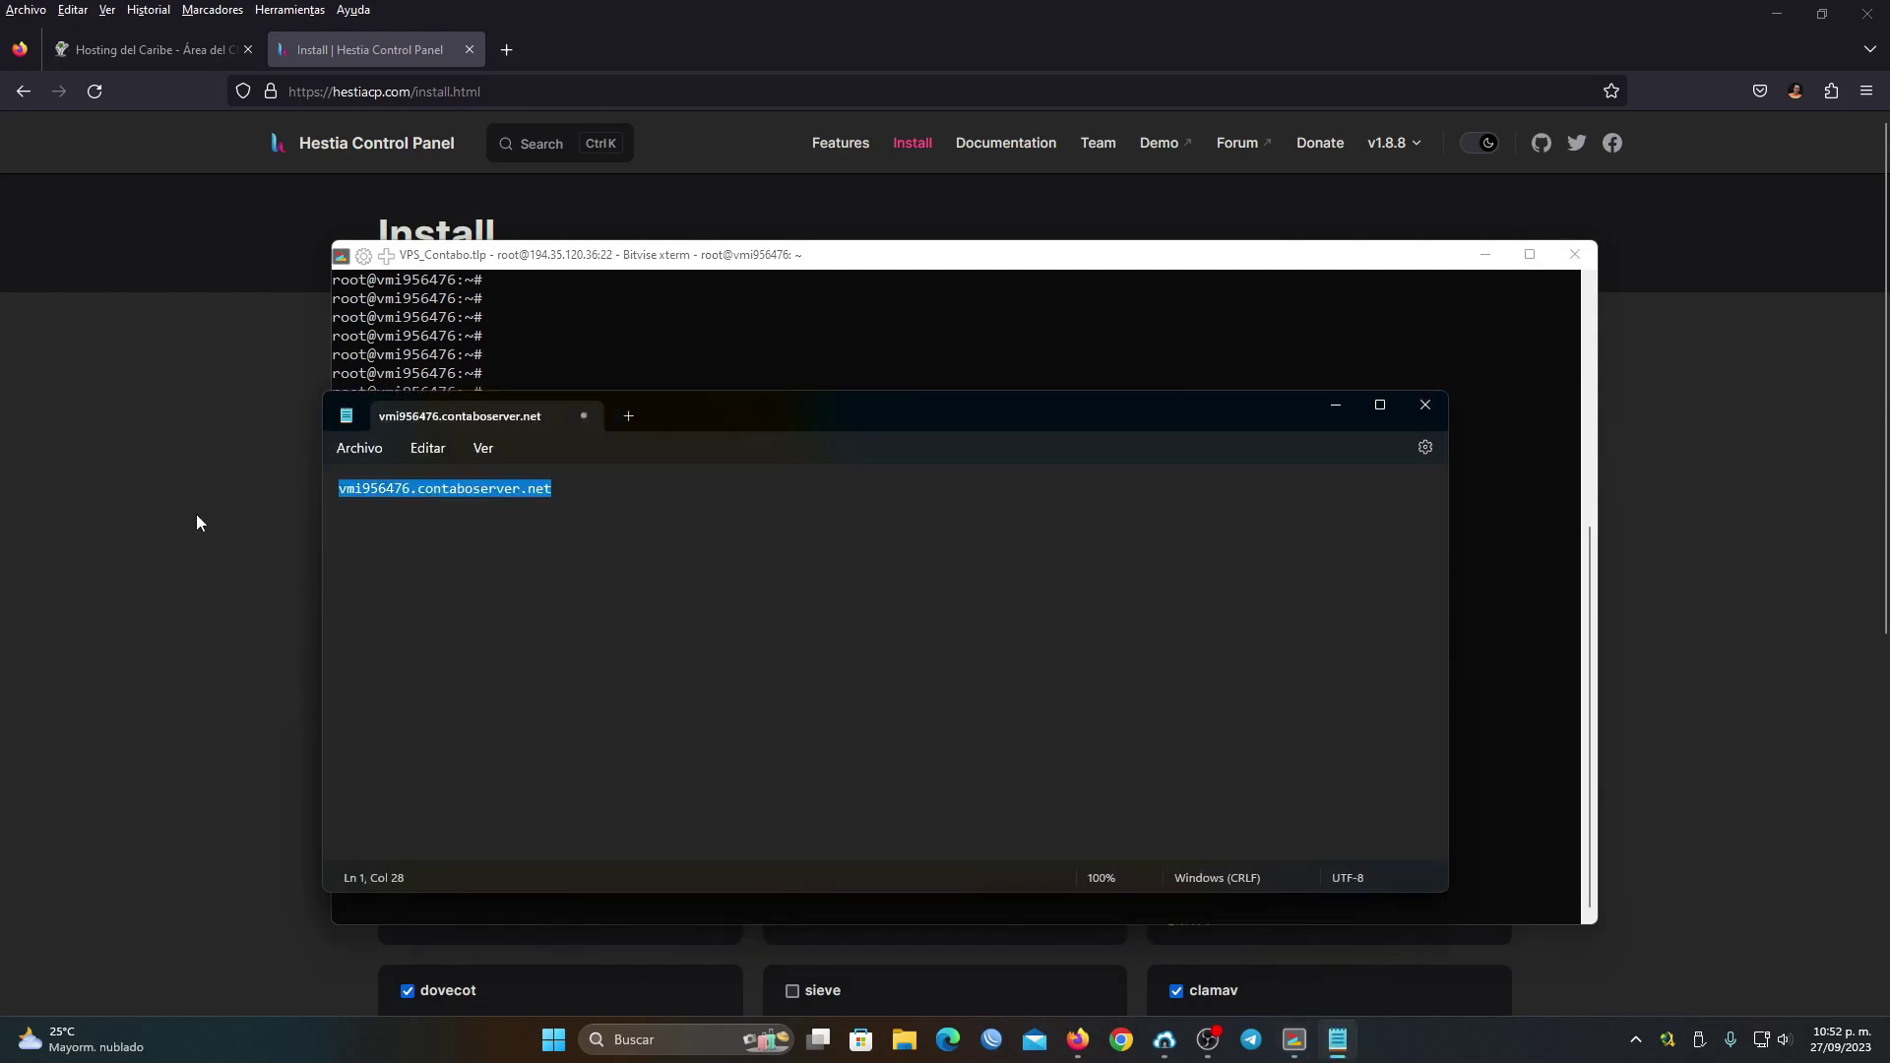
click(601, 517)
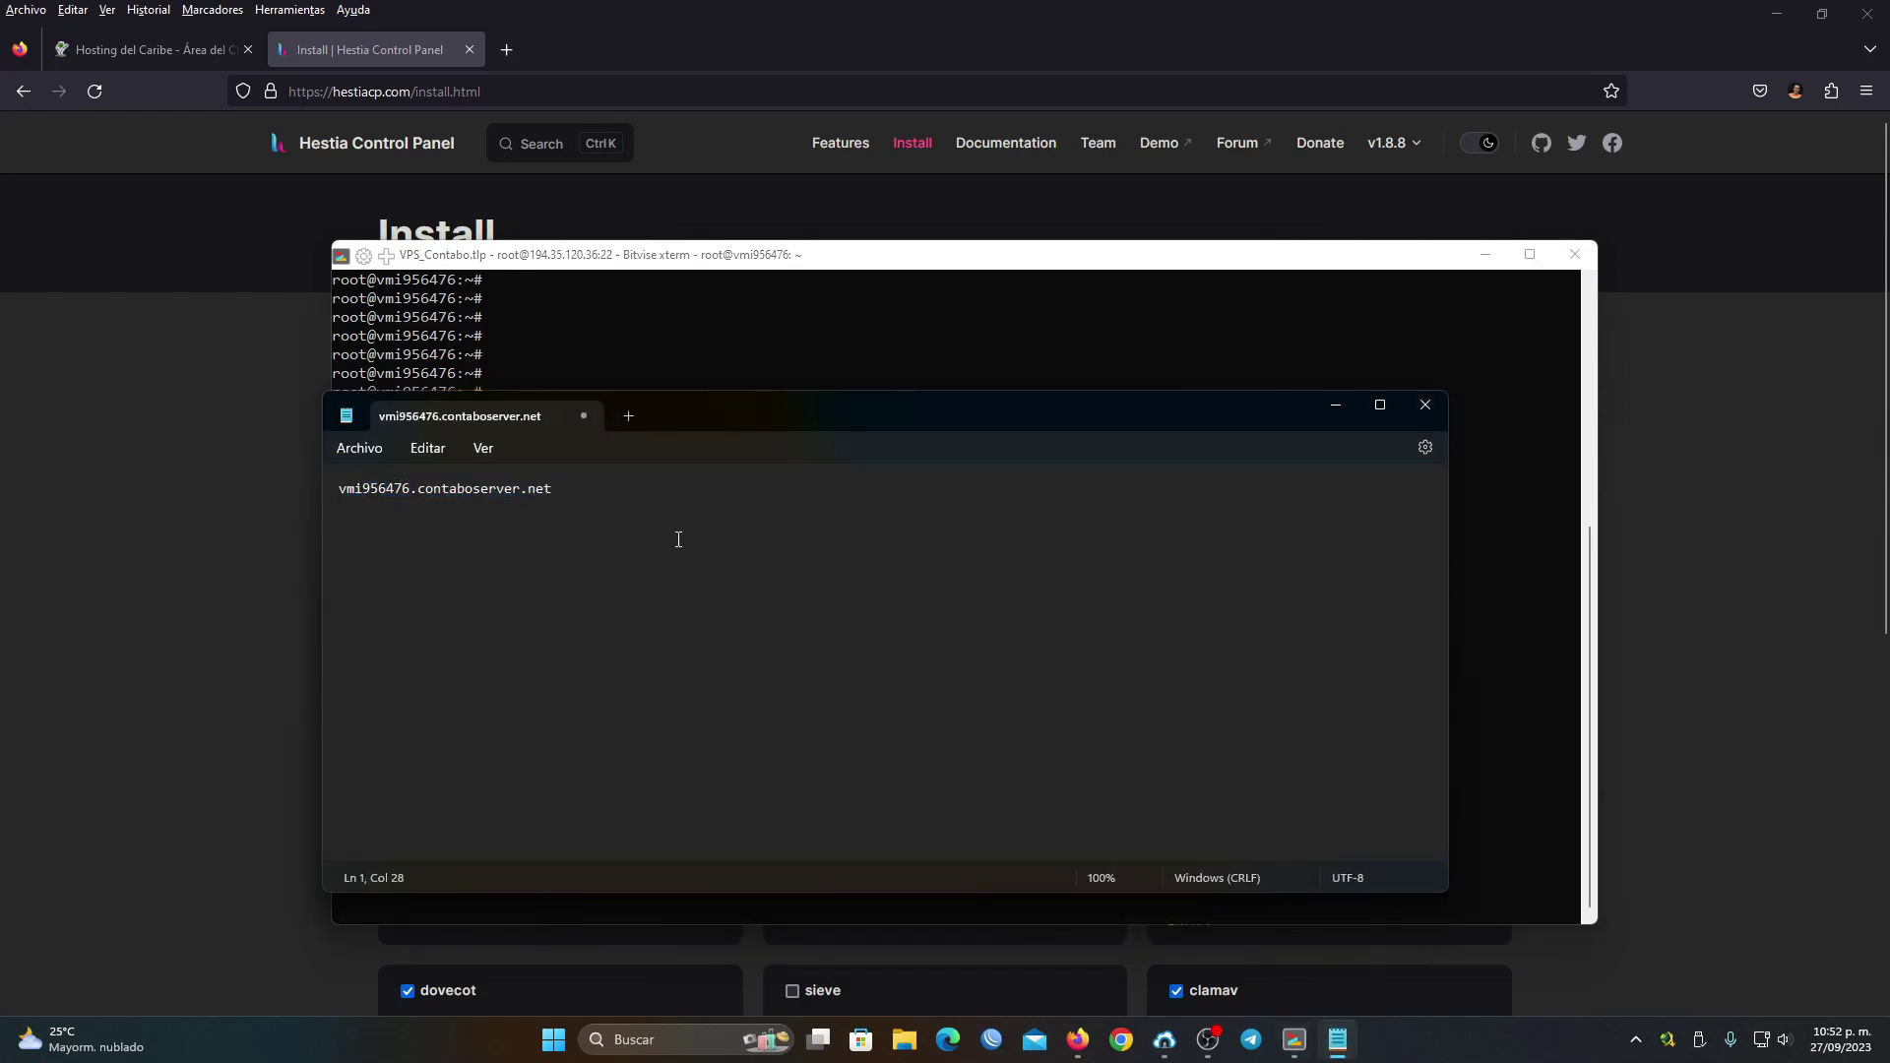
key(ctrl+a)
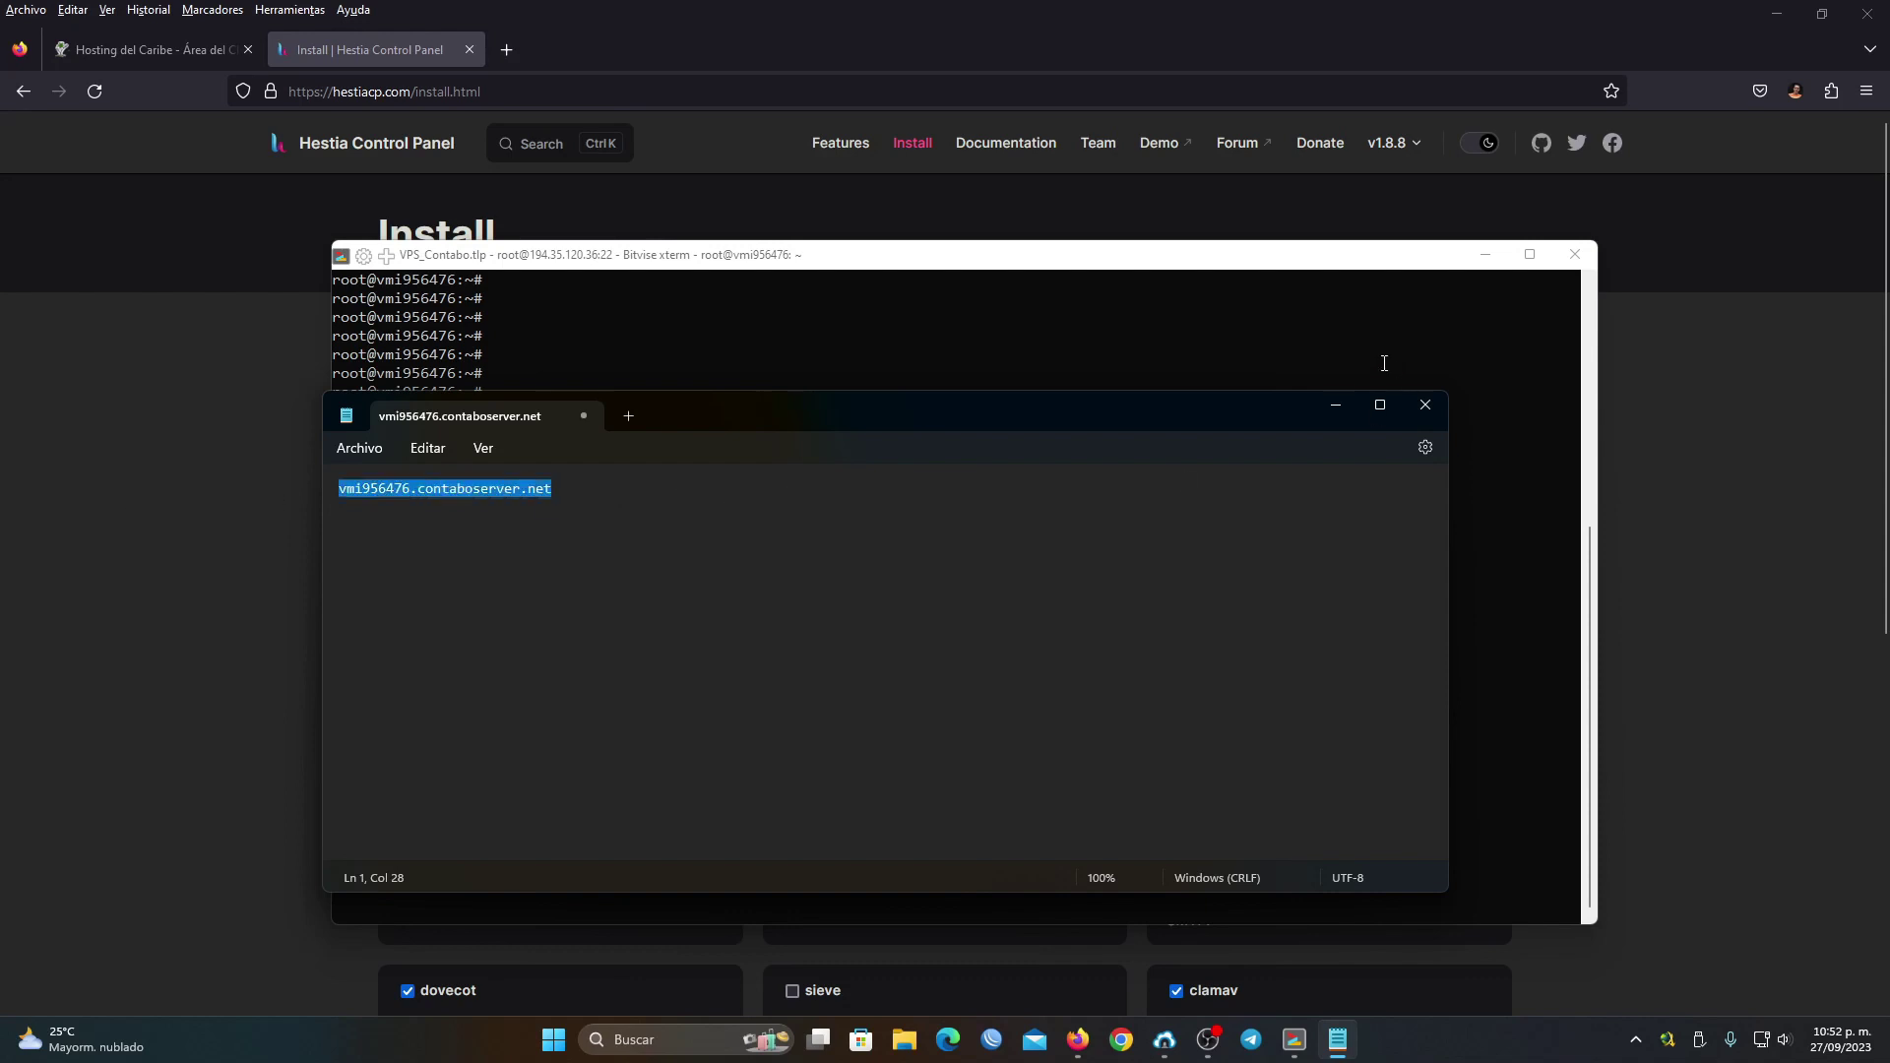
click(1336, 405)
click(1485, 254)
click(897, 562)
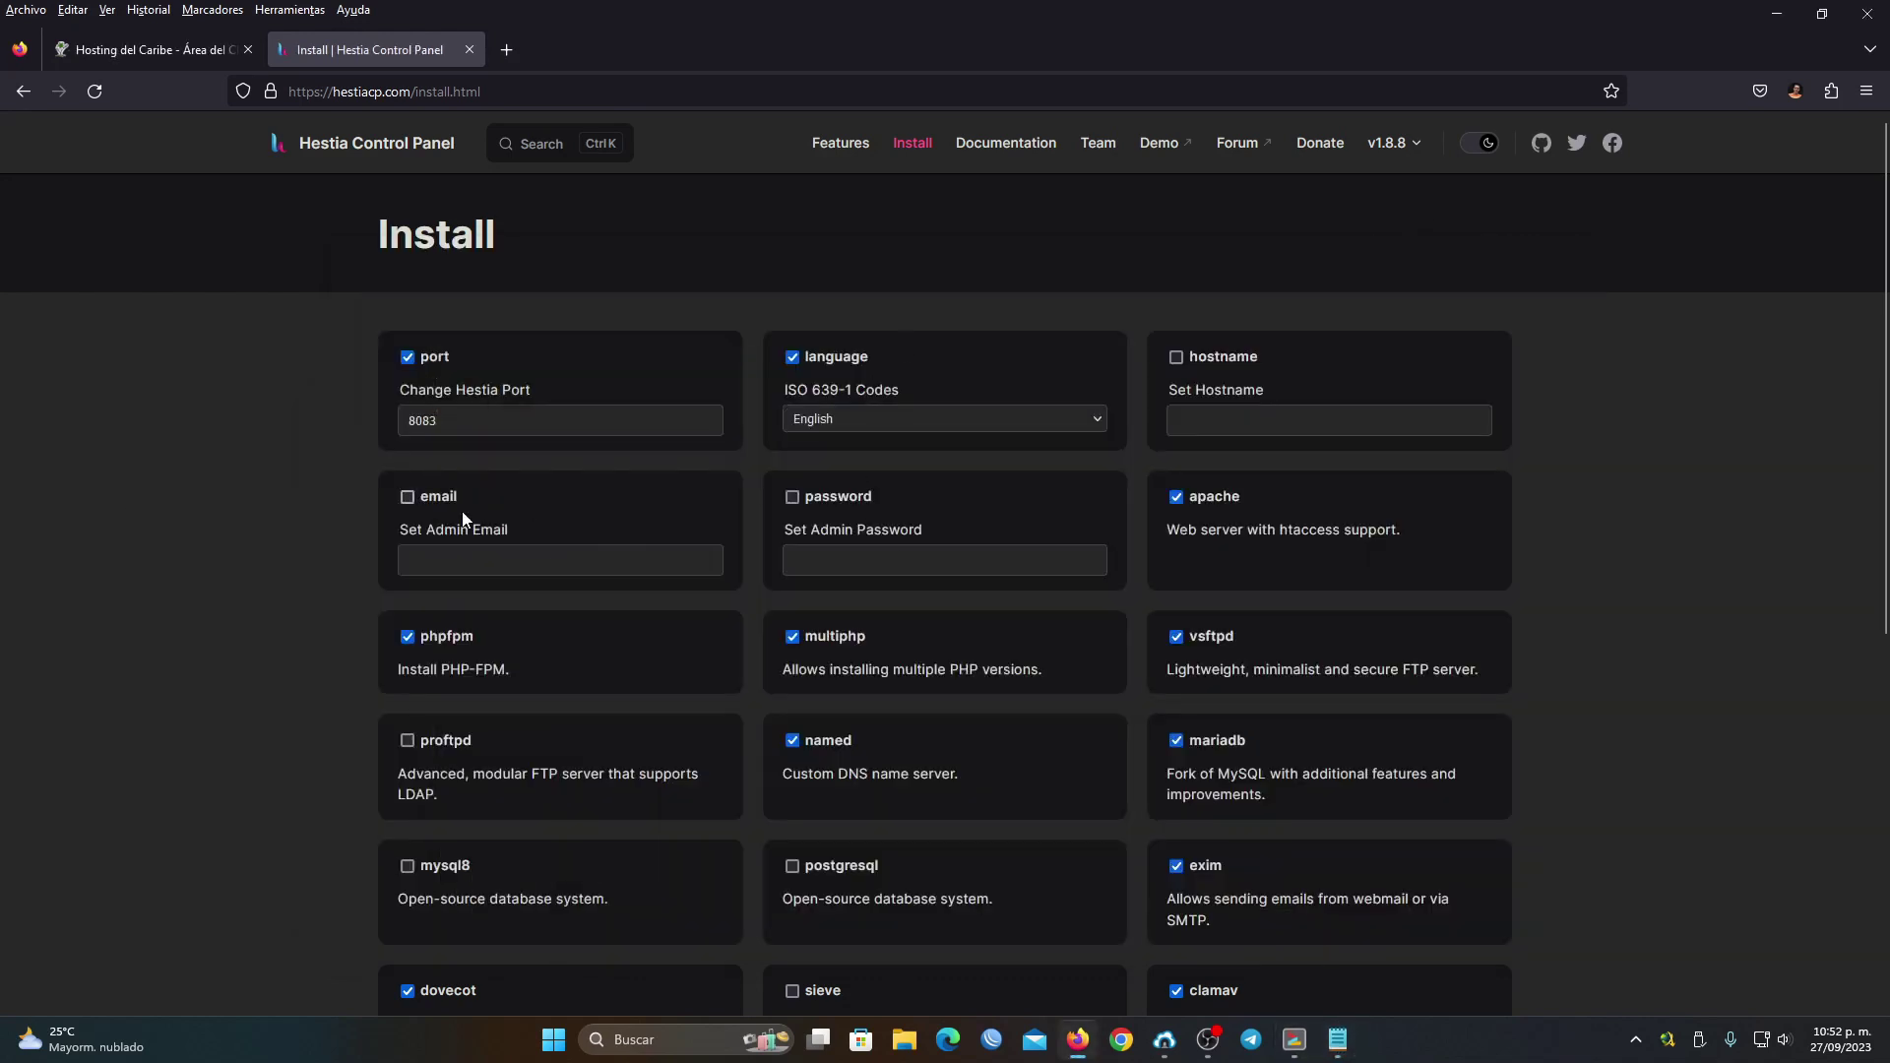
click(439, 564)
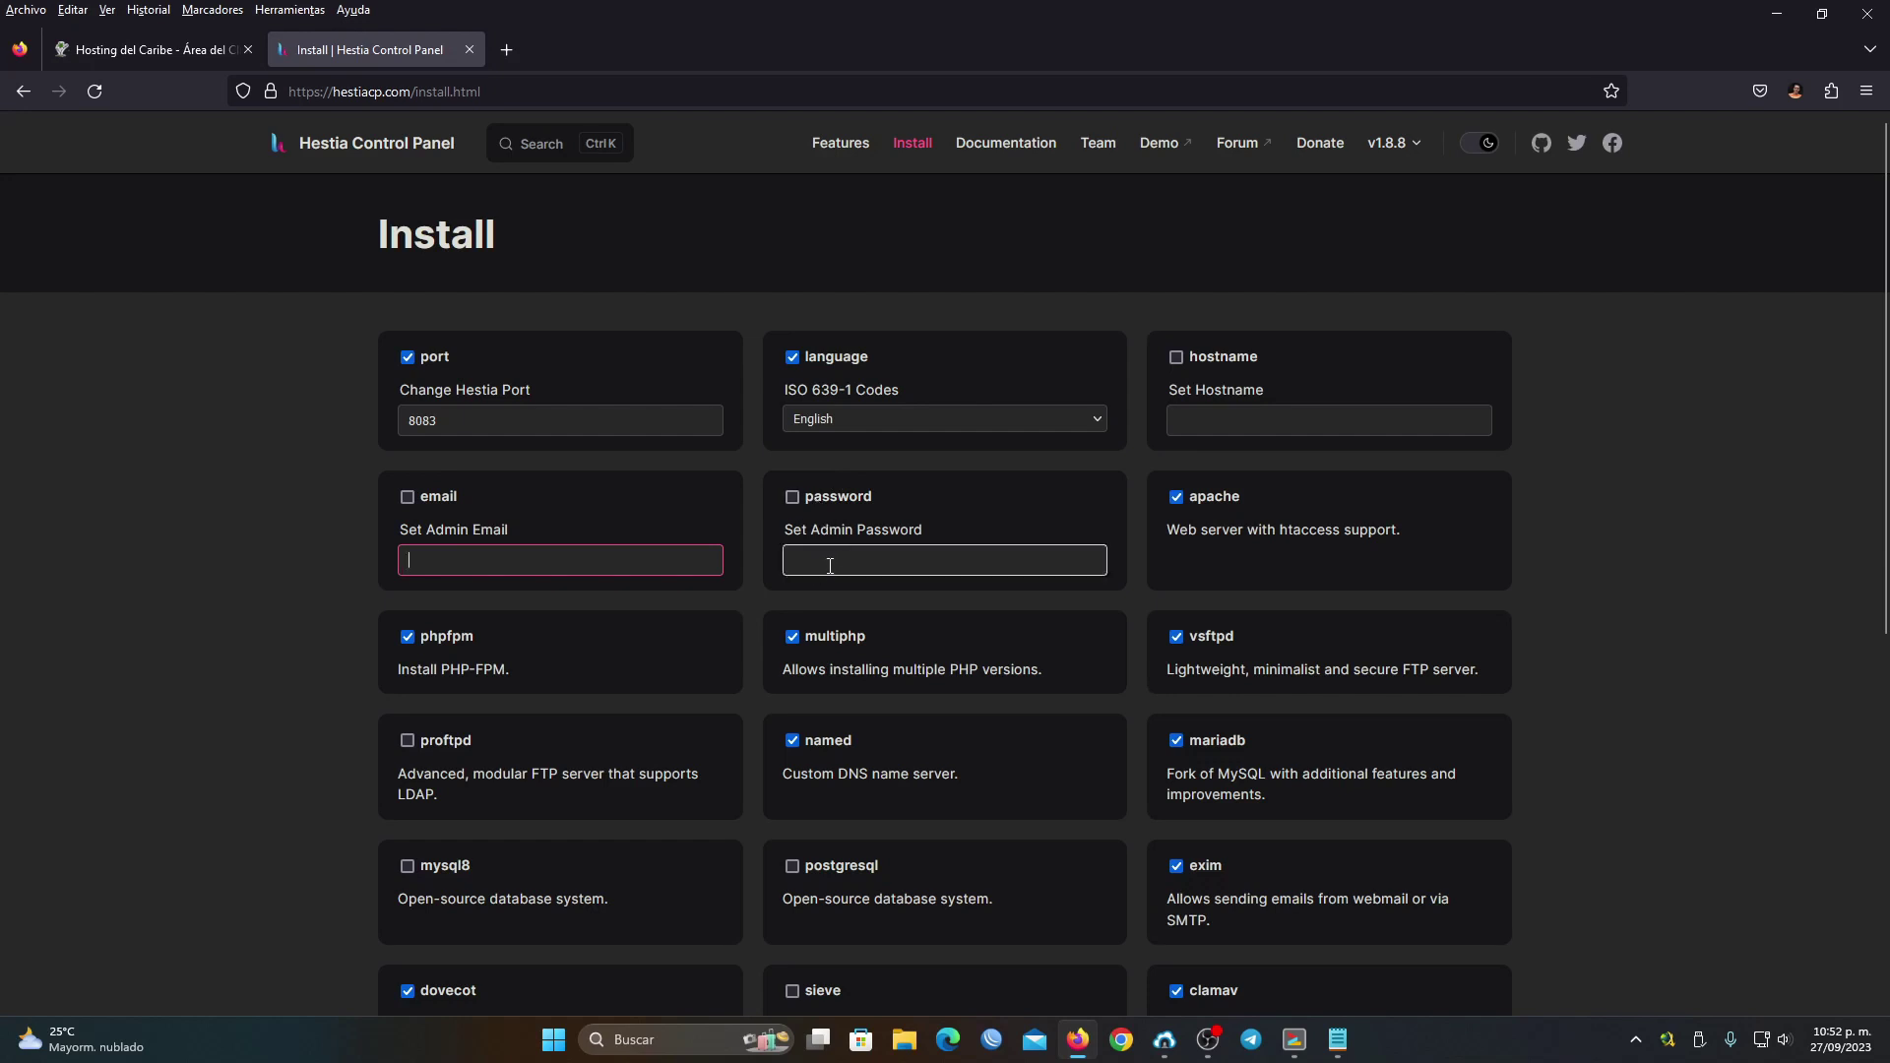
scroll(845, 567, down, 1)
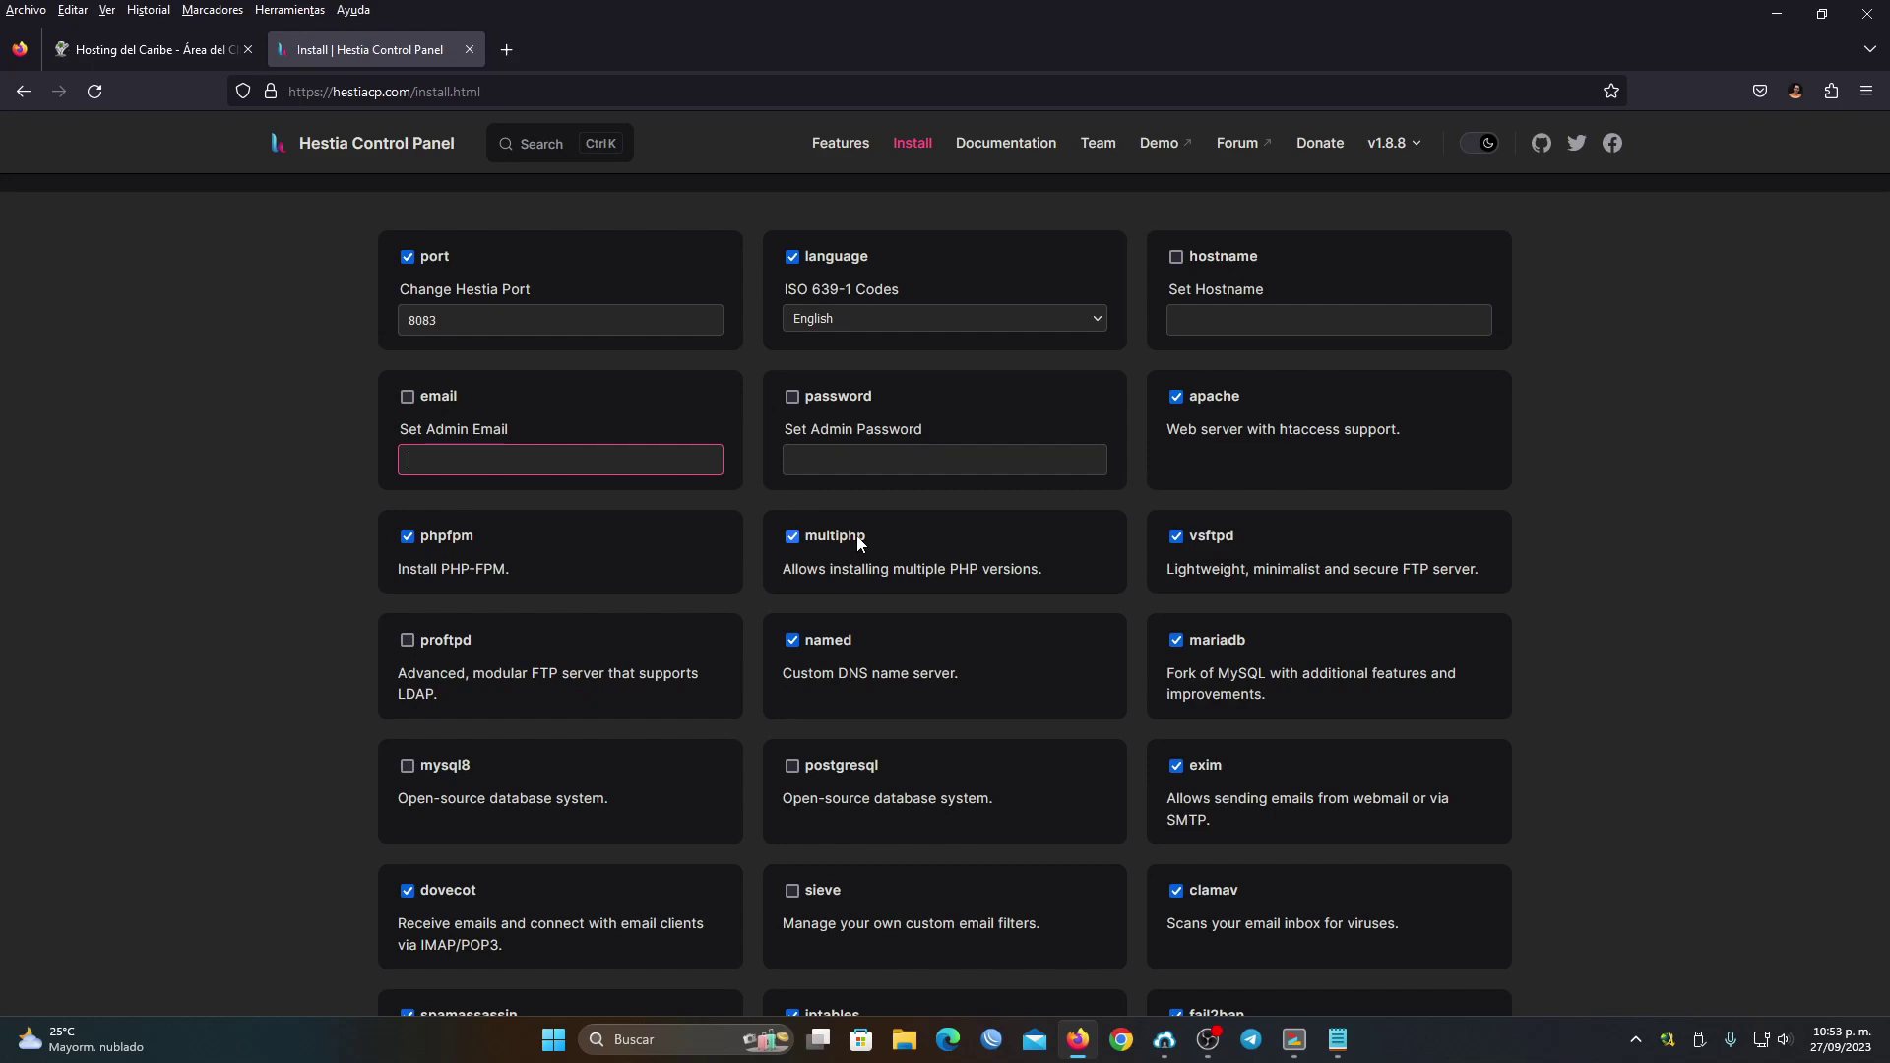
scroll(1231, 540, down, 1)
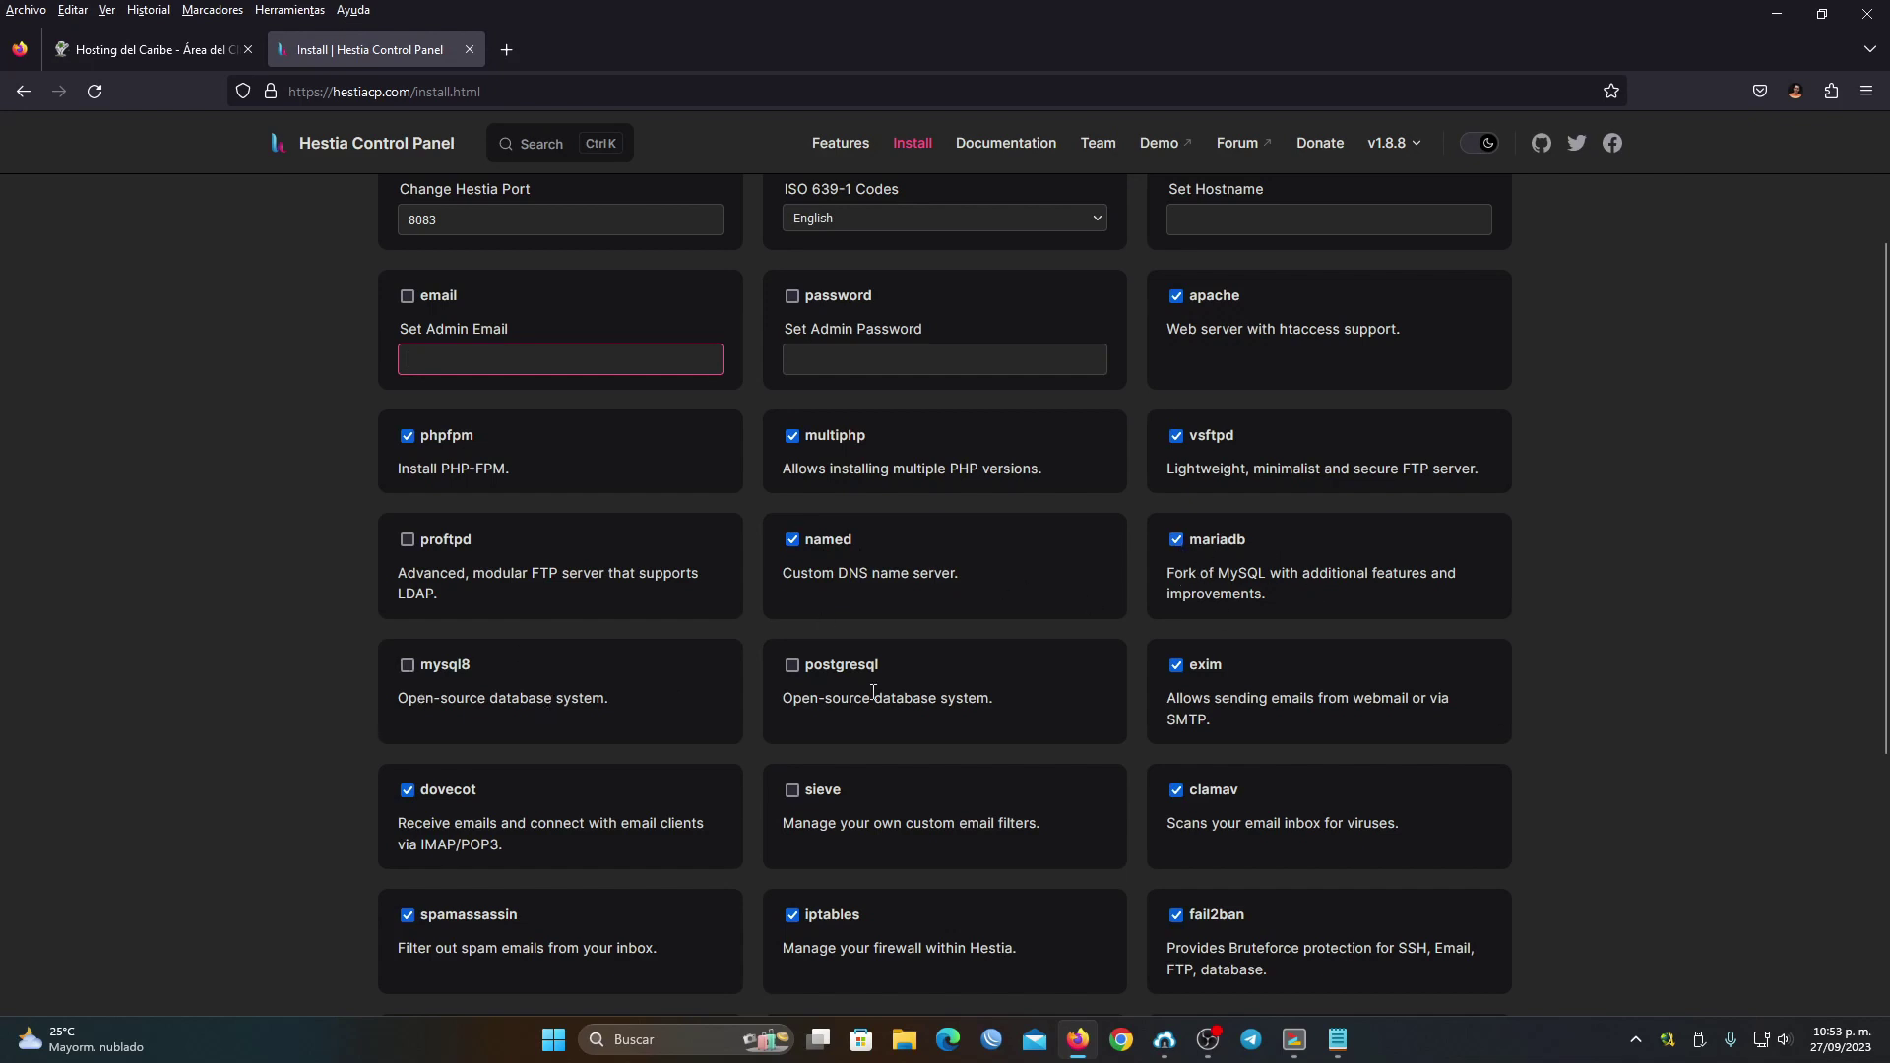
scroll(1218, 657, down, 1)
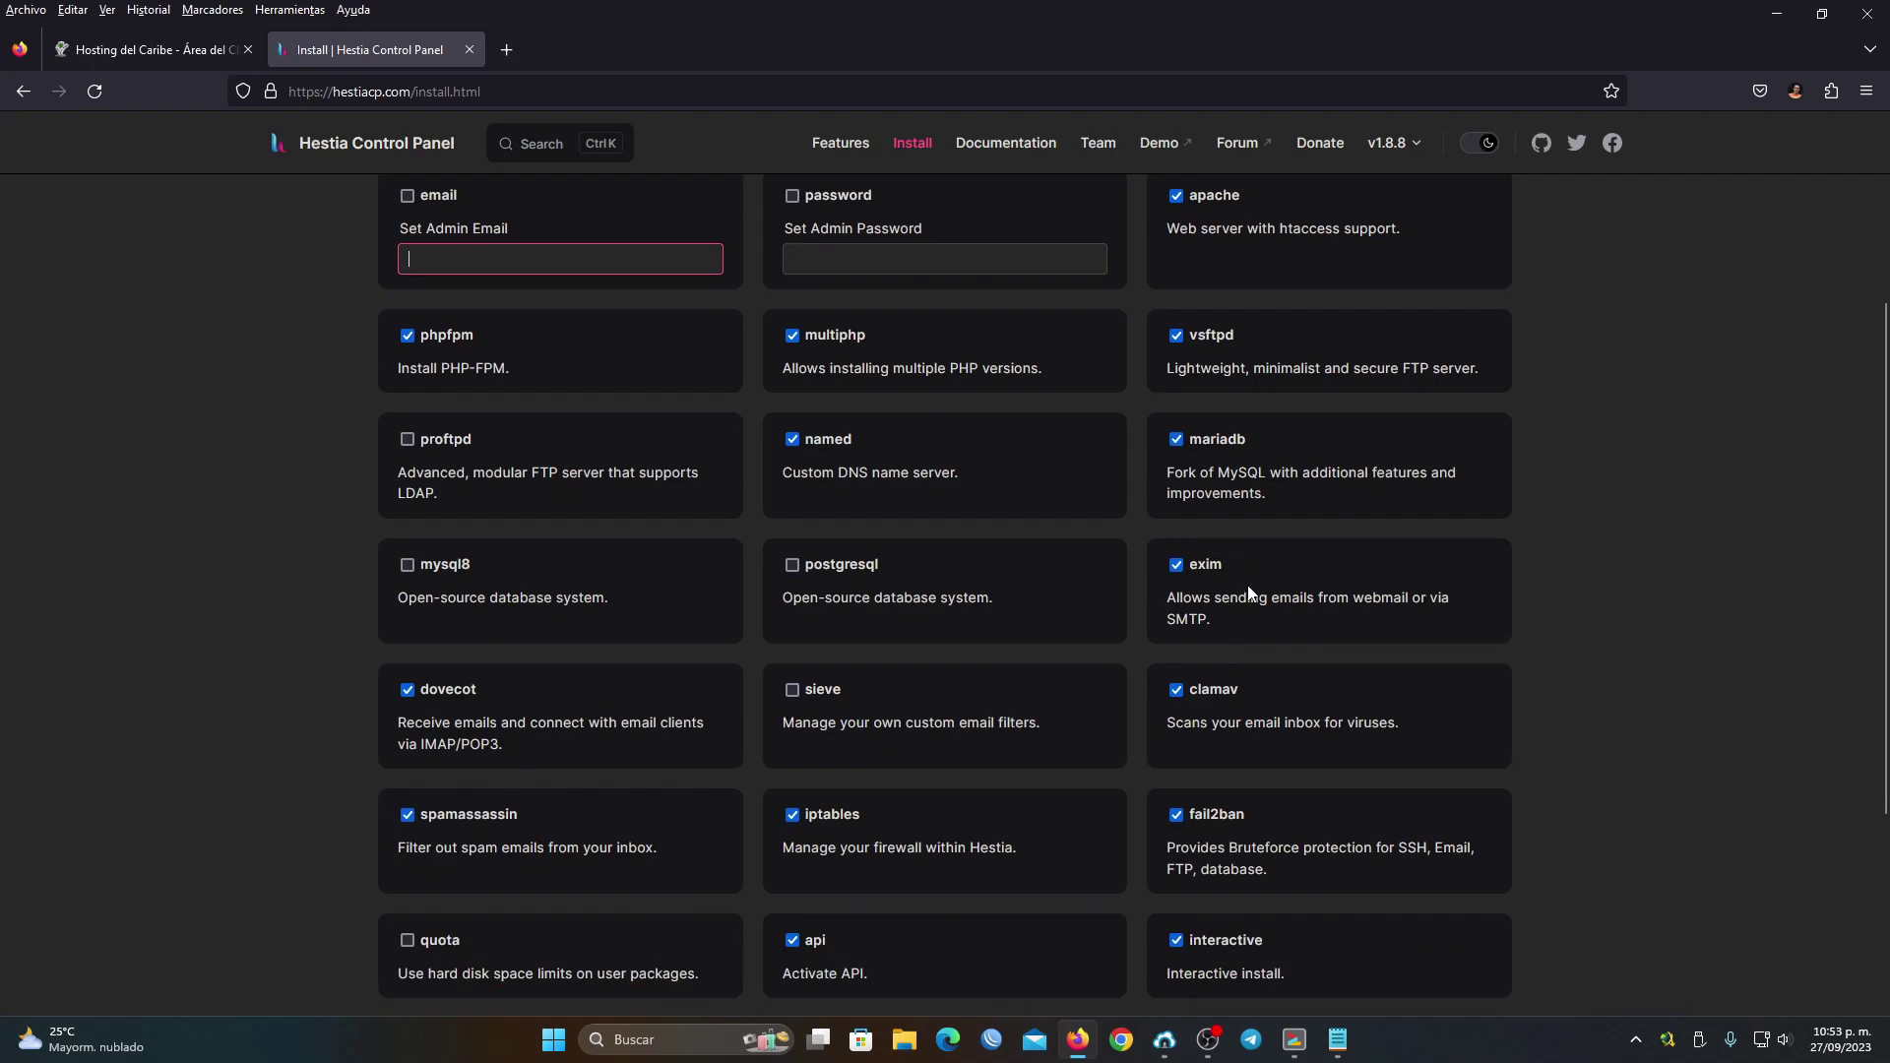
scroll(1183, 512, down, 1)
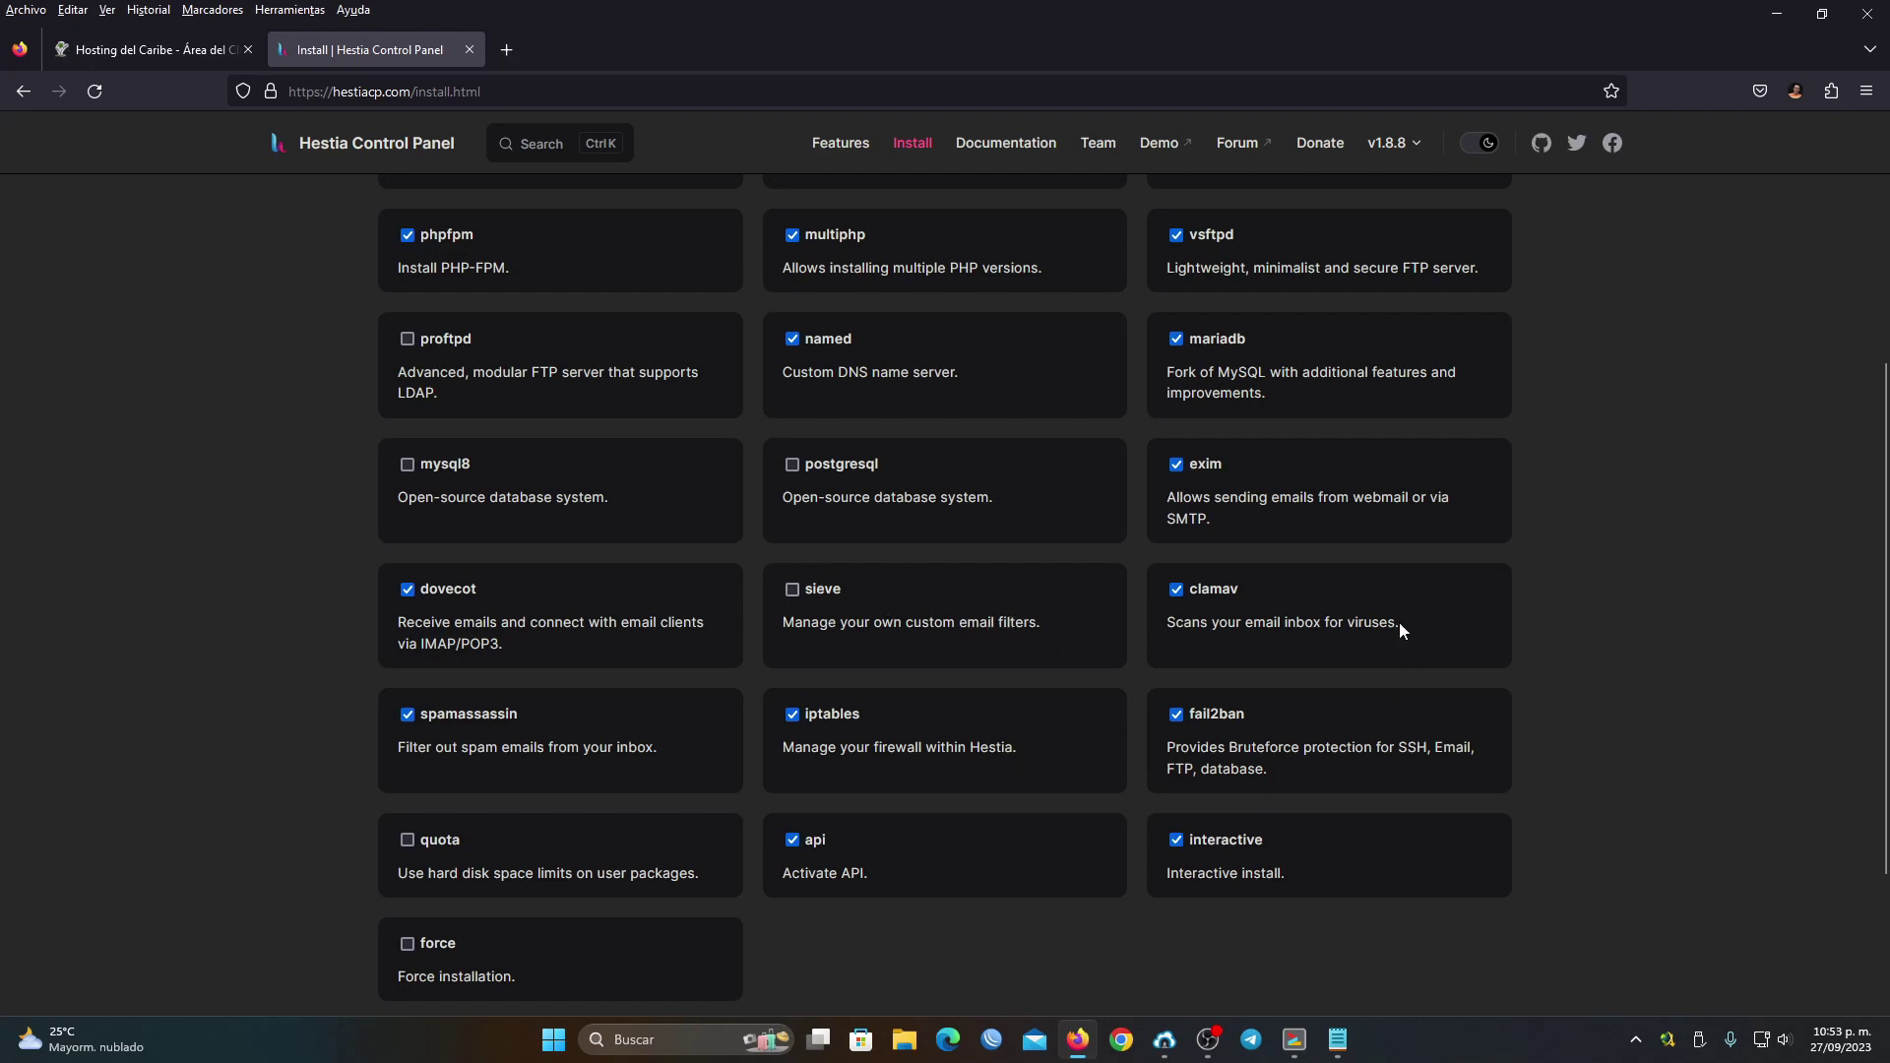
scroll(549, 711, down, 1)
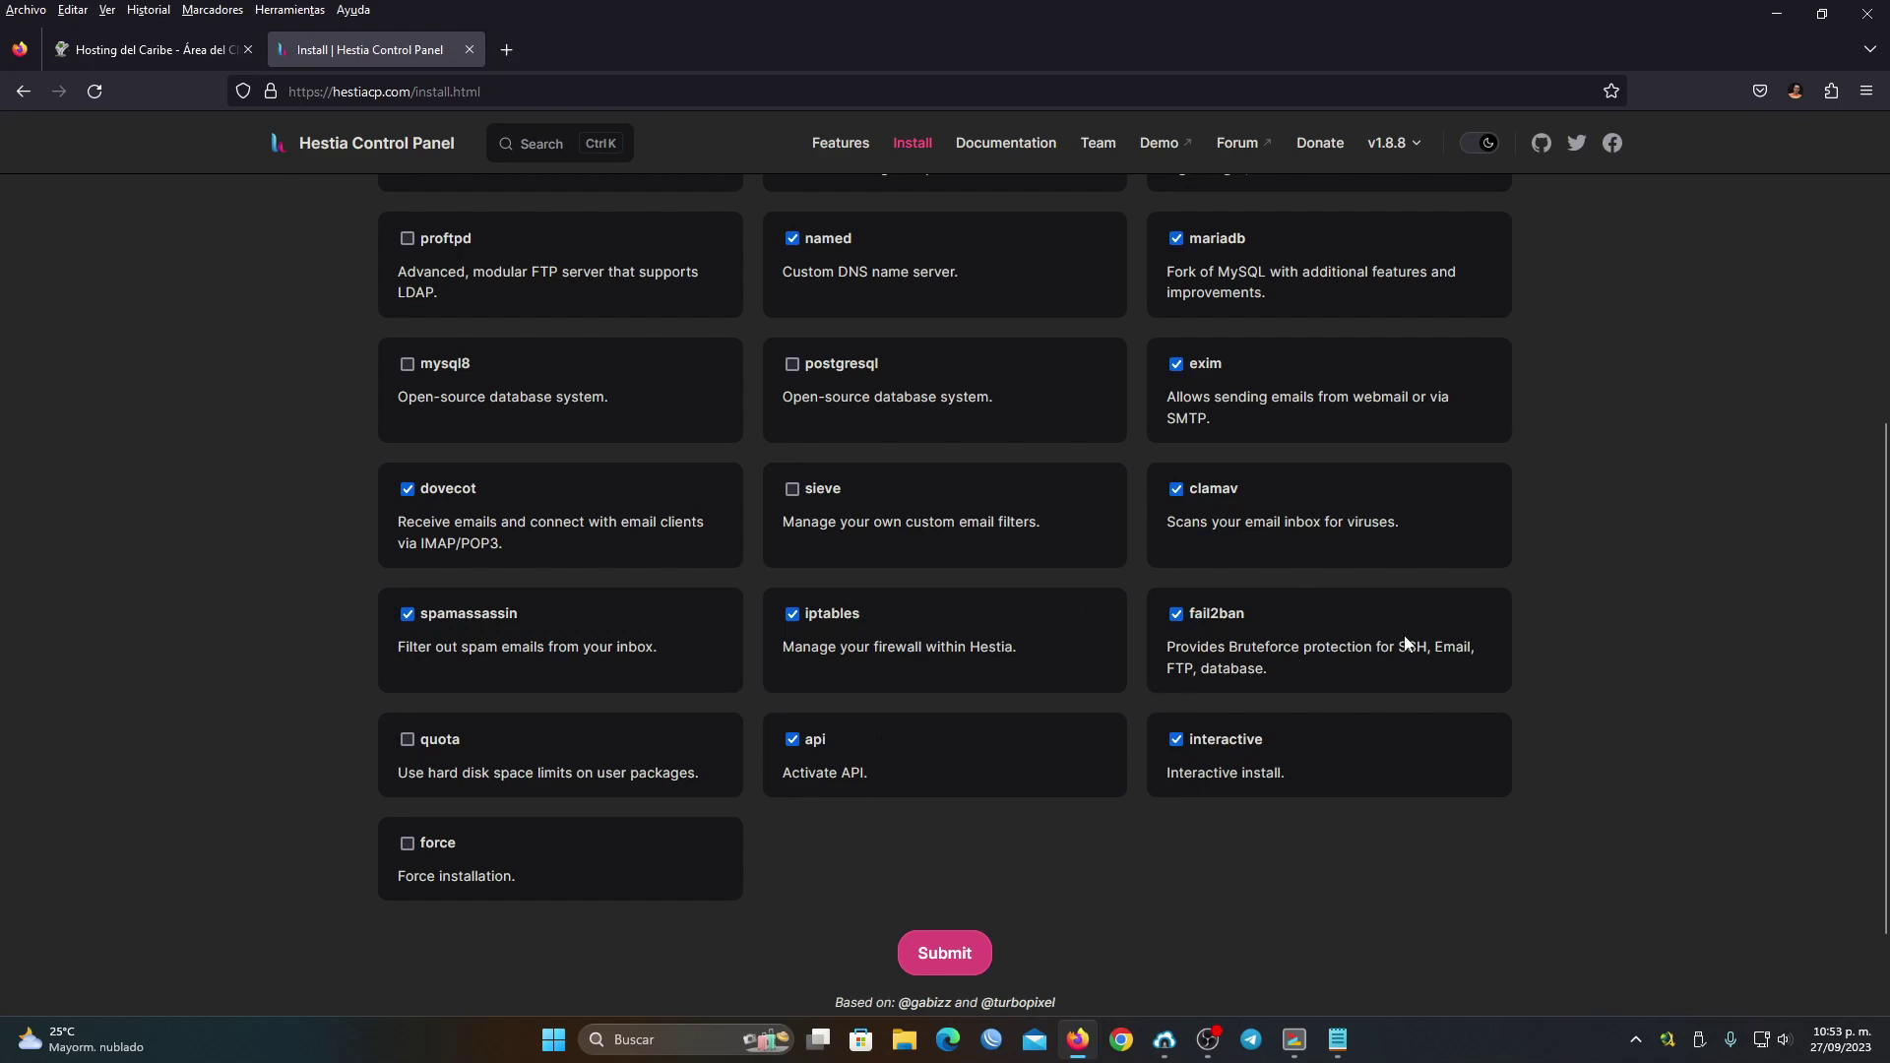
scroll(1279, 655, down, 1)
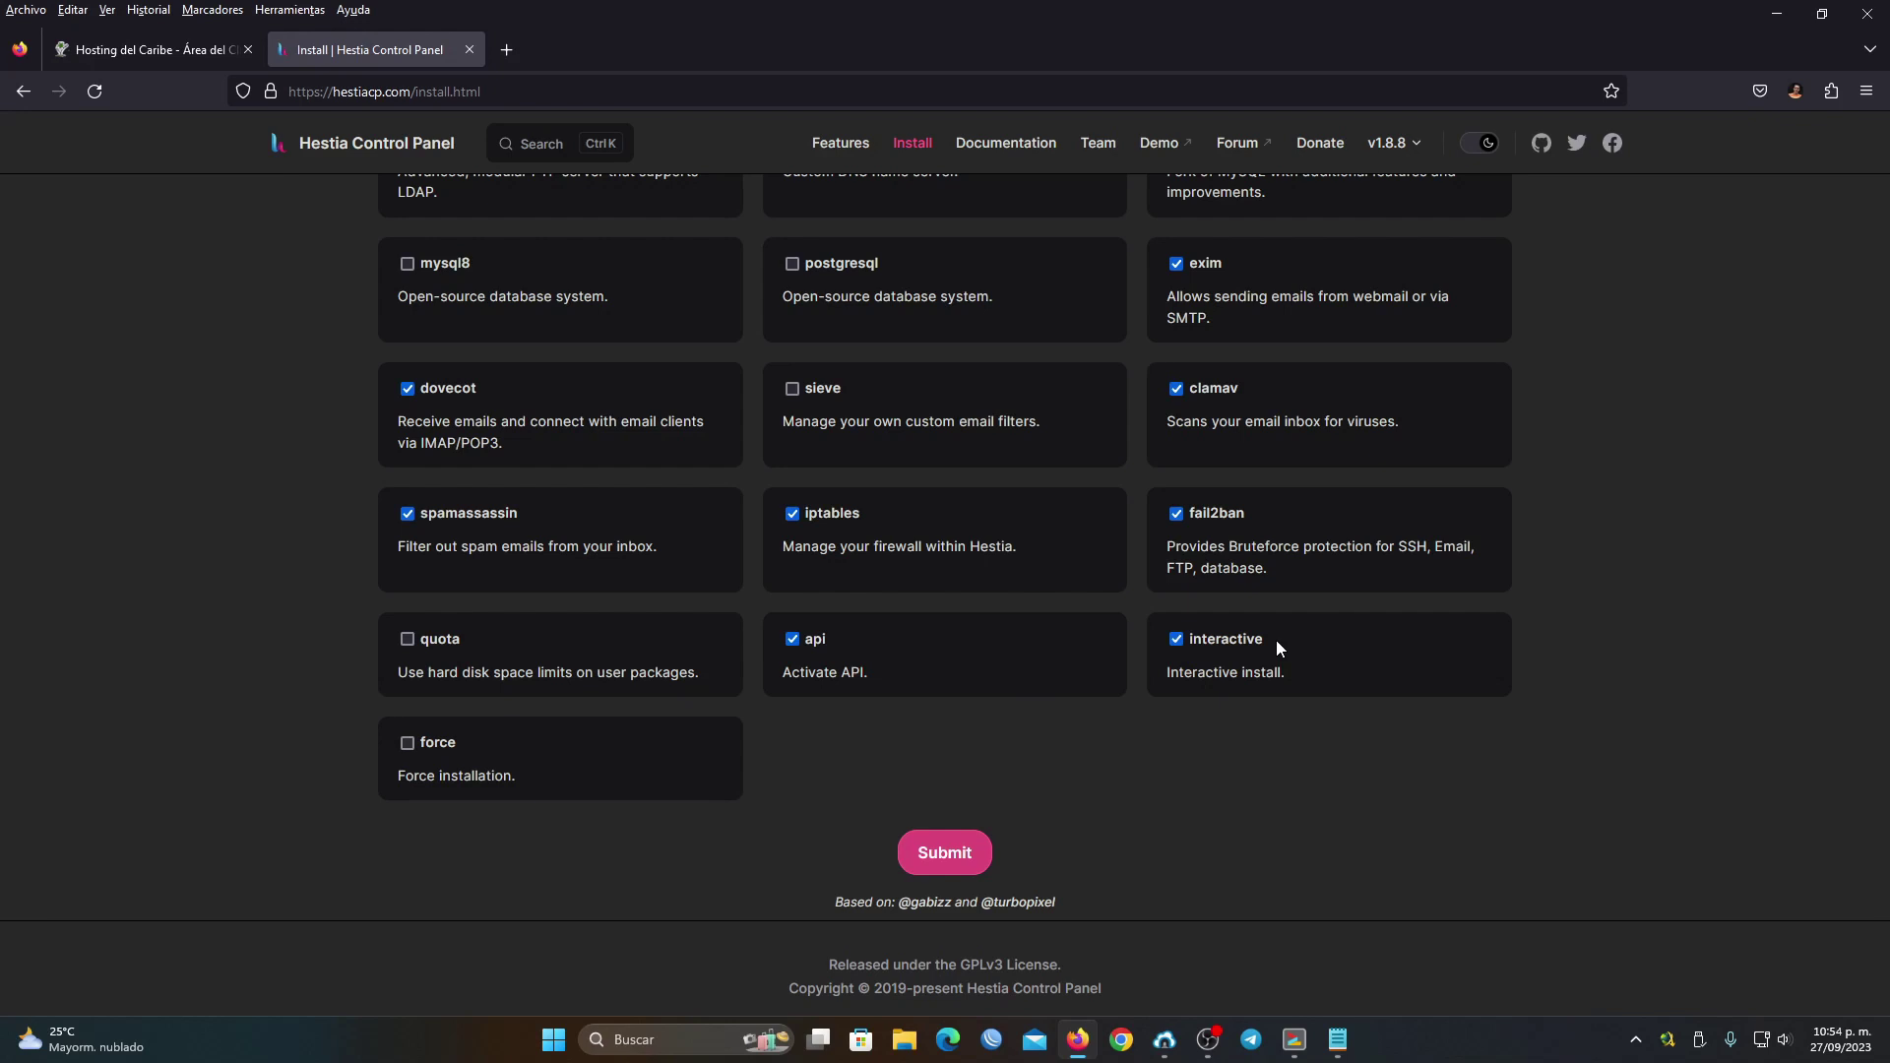
scroll(394, 701, down, 1)
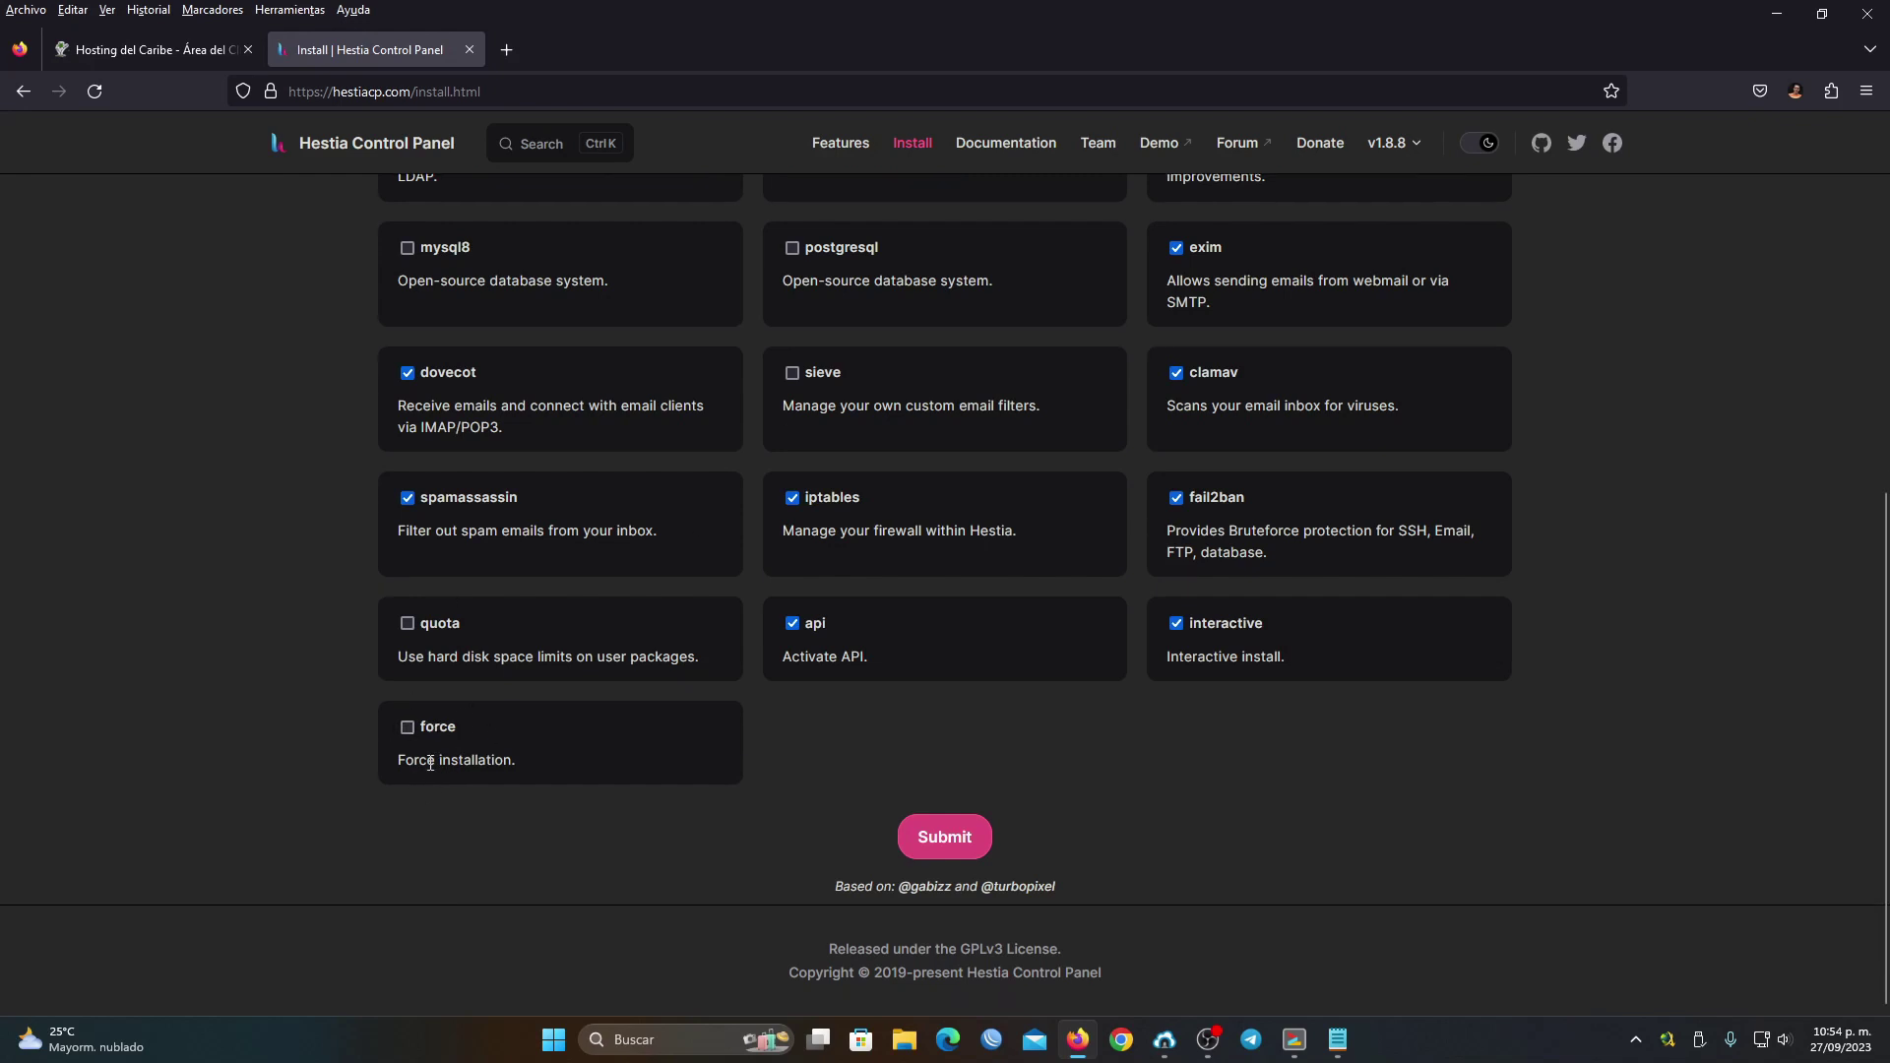
key(Return)
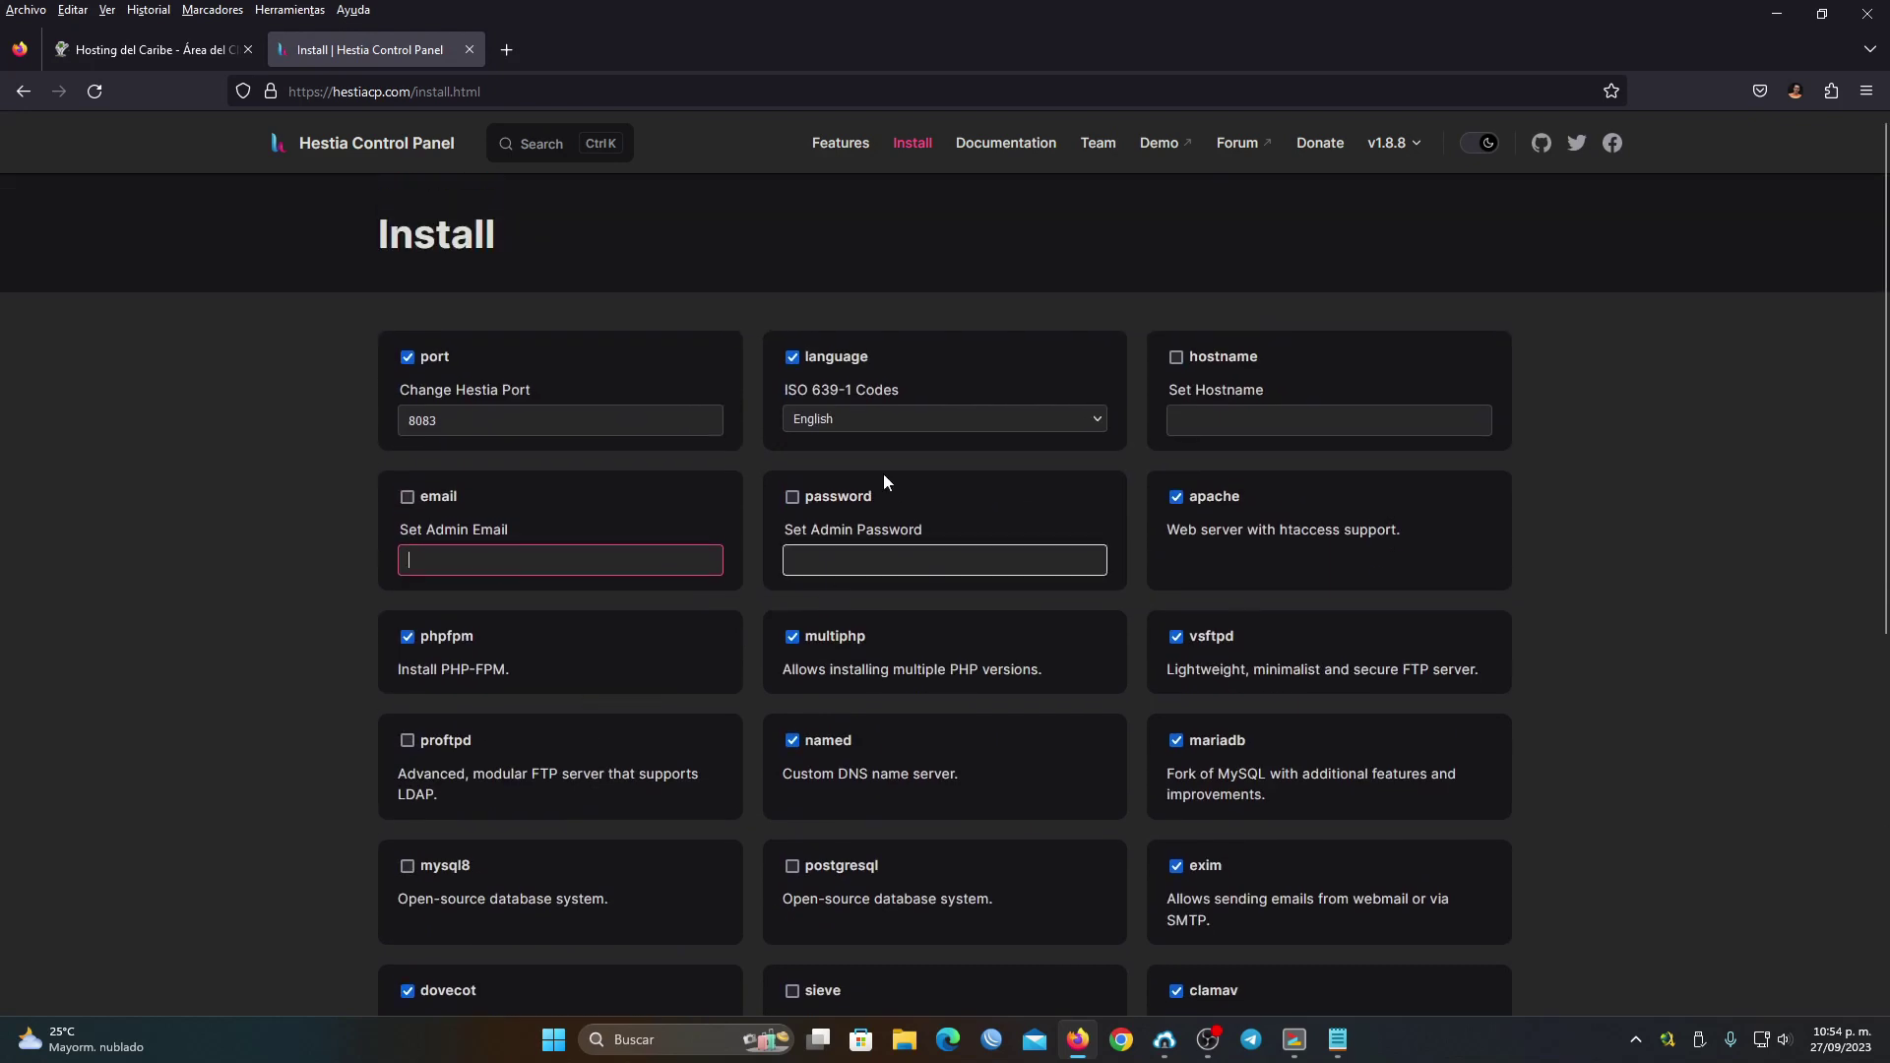
scroll(1154, 593, down, 6)
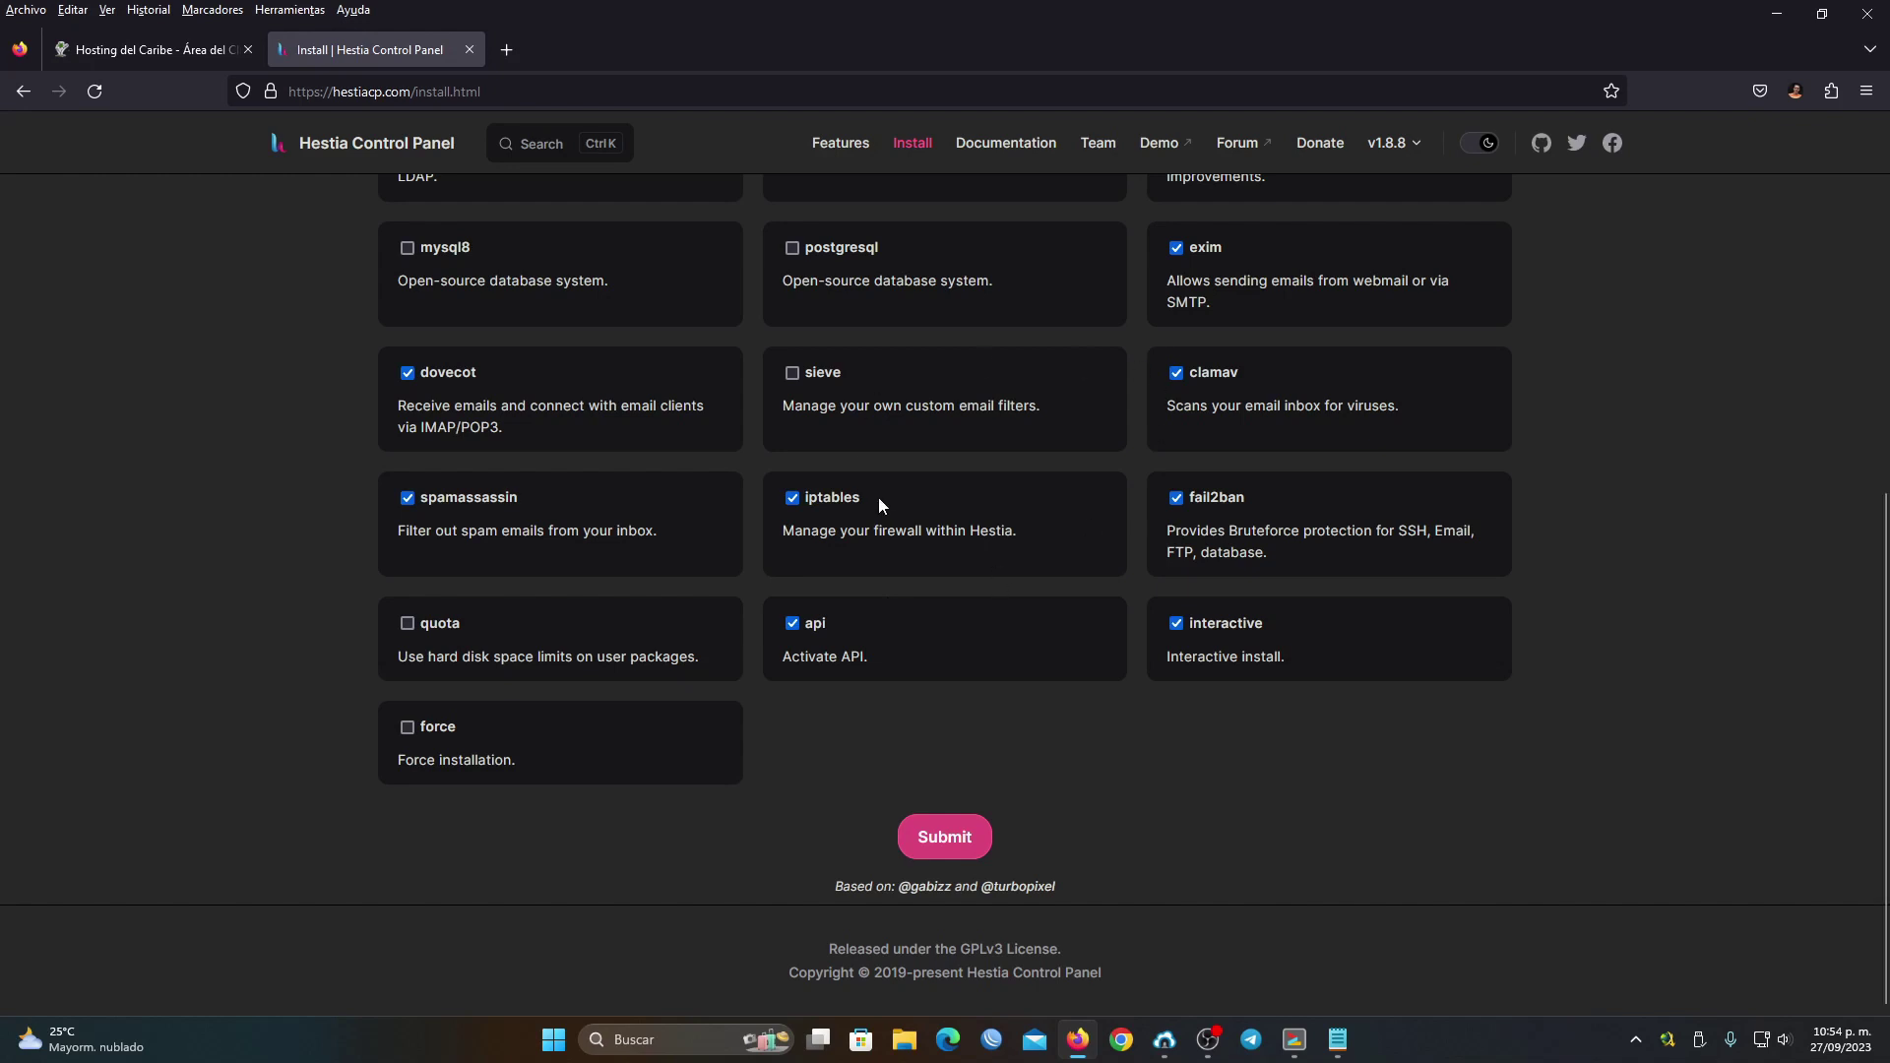
scroll(878, 499, up, 10)
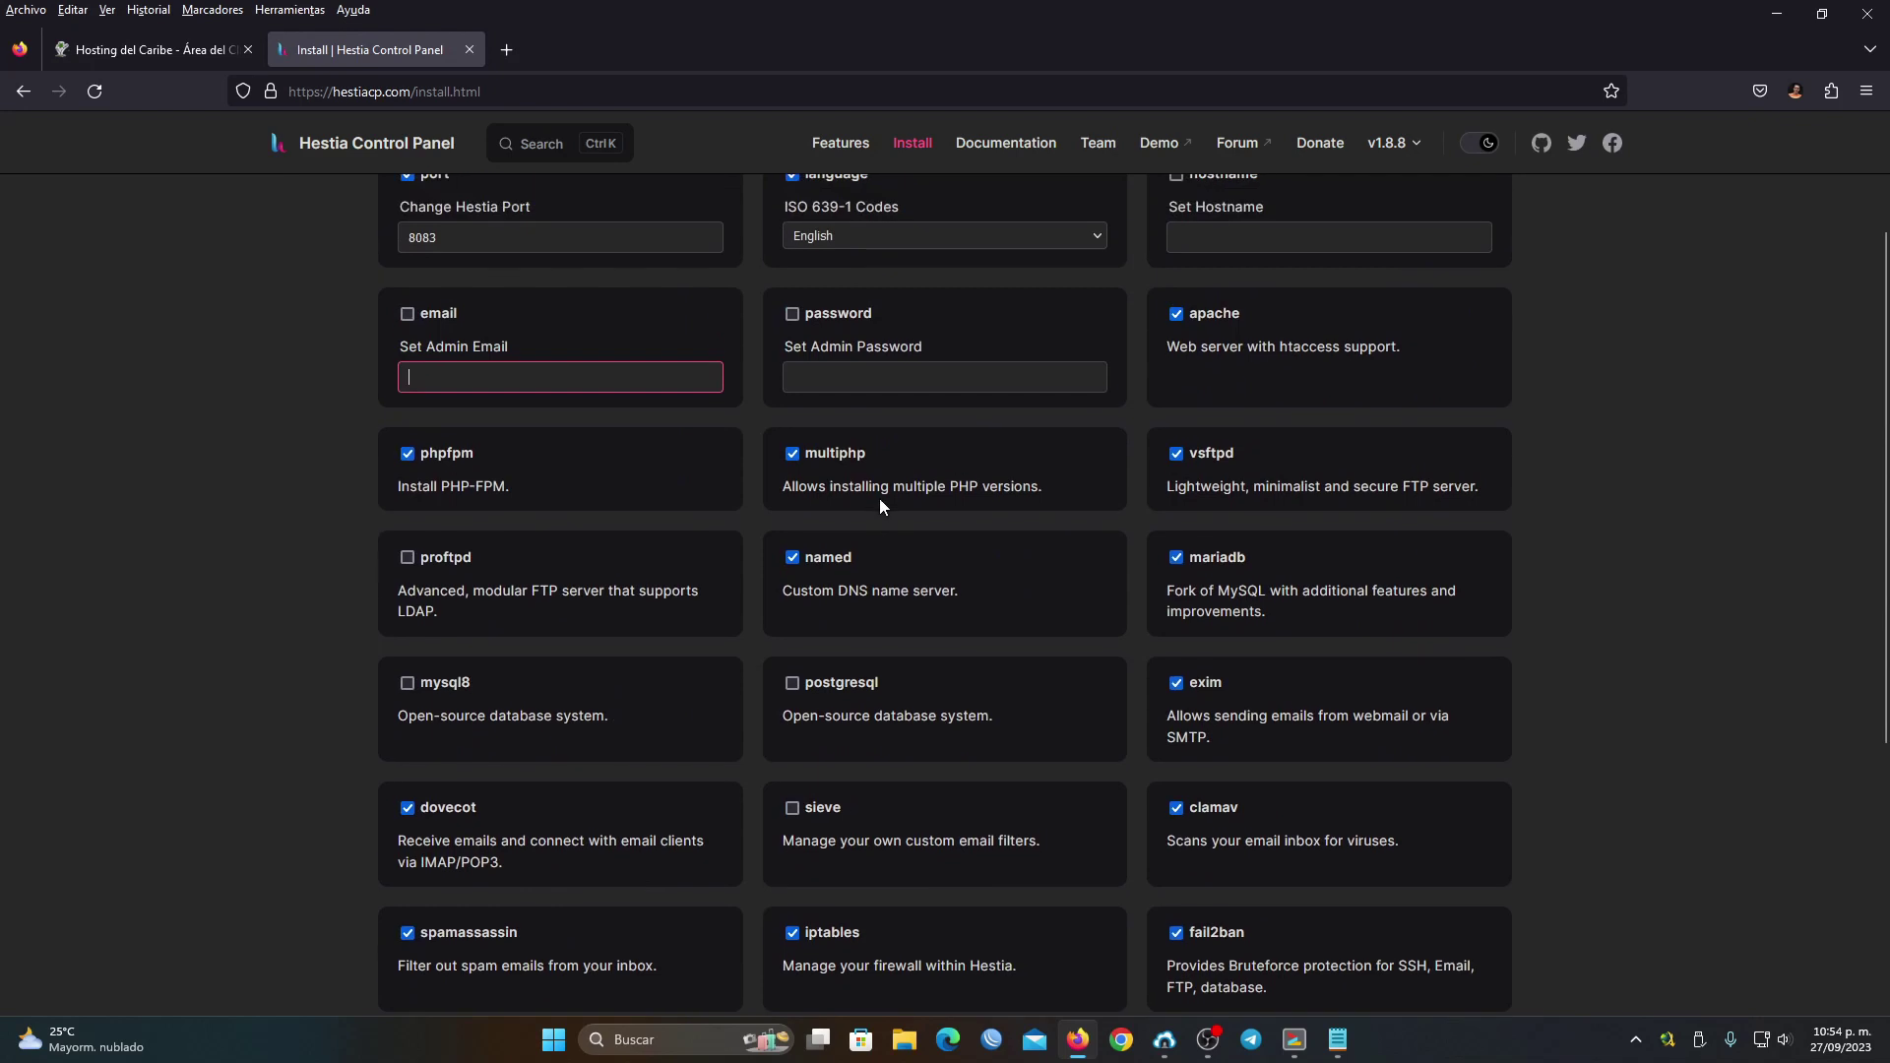
scroll(878, 498, down, 10)
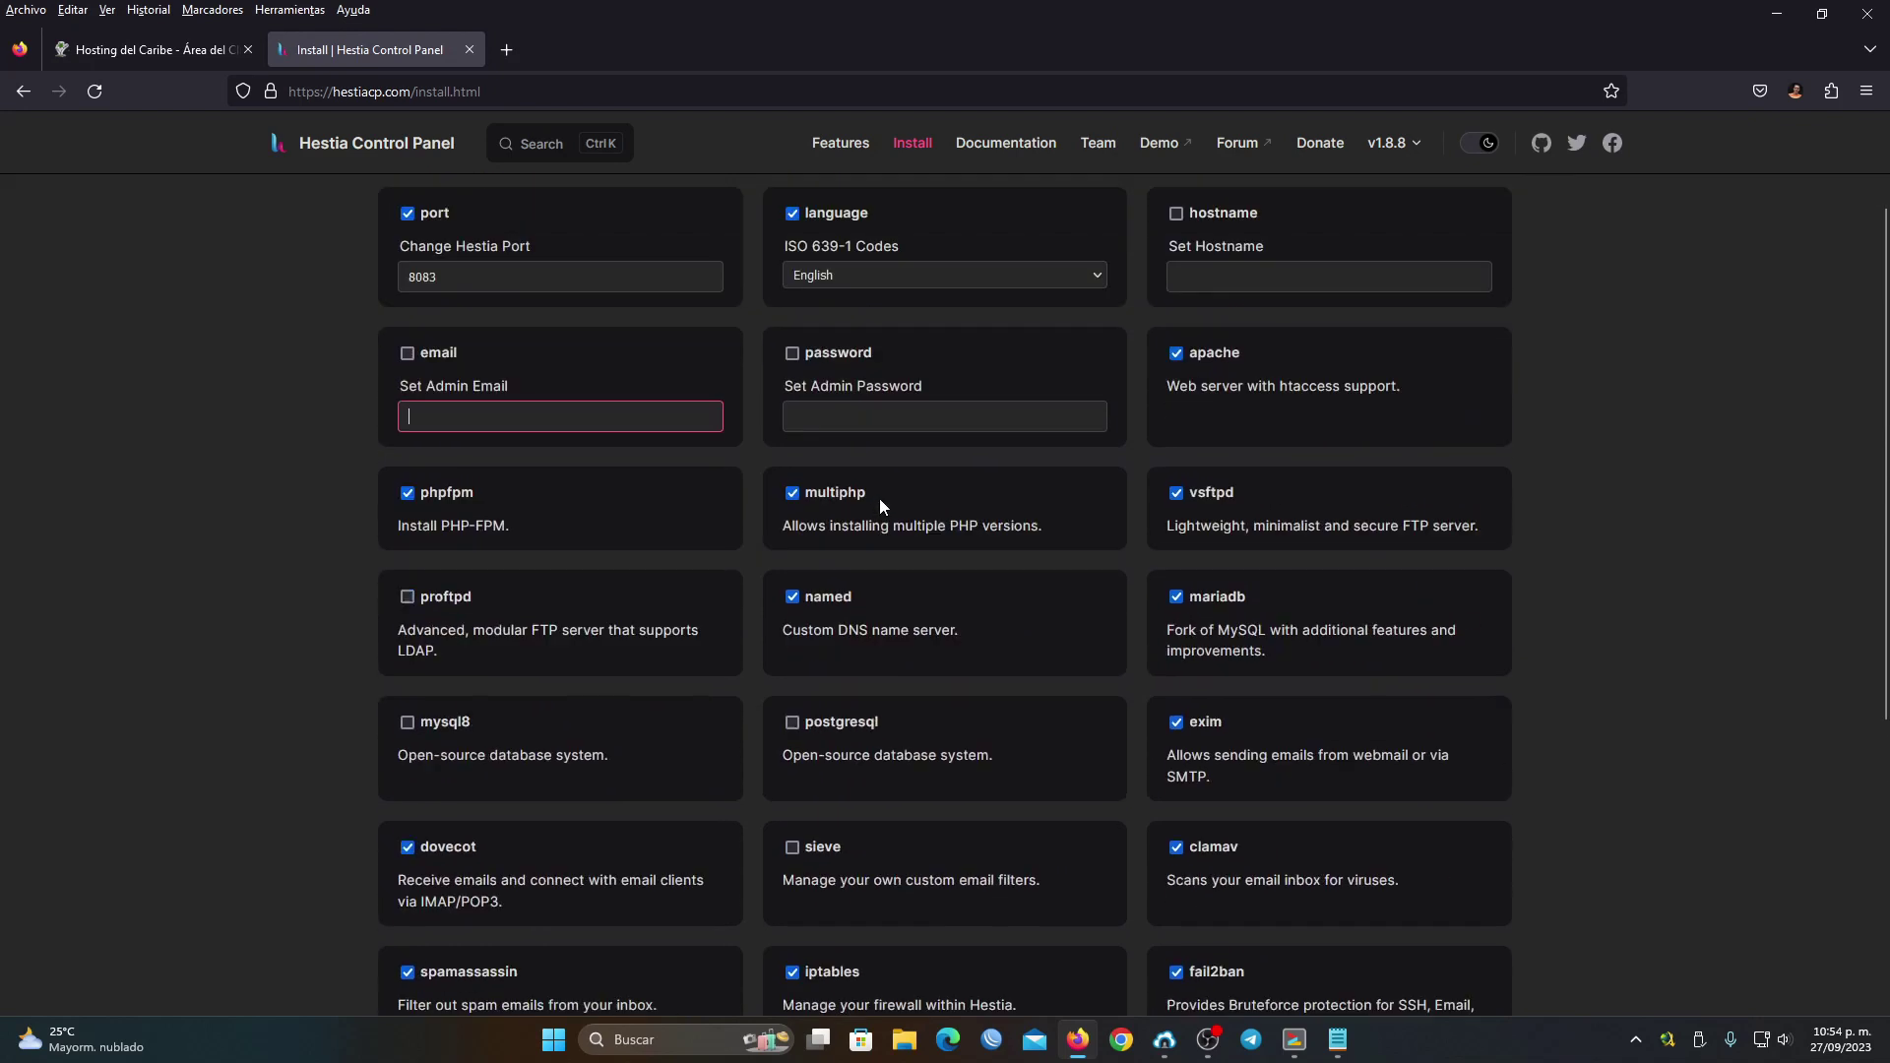
scroll(994, 656, up, 10)
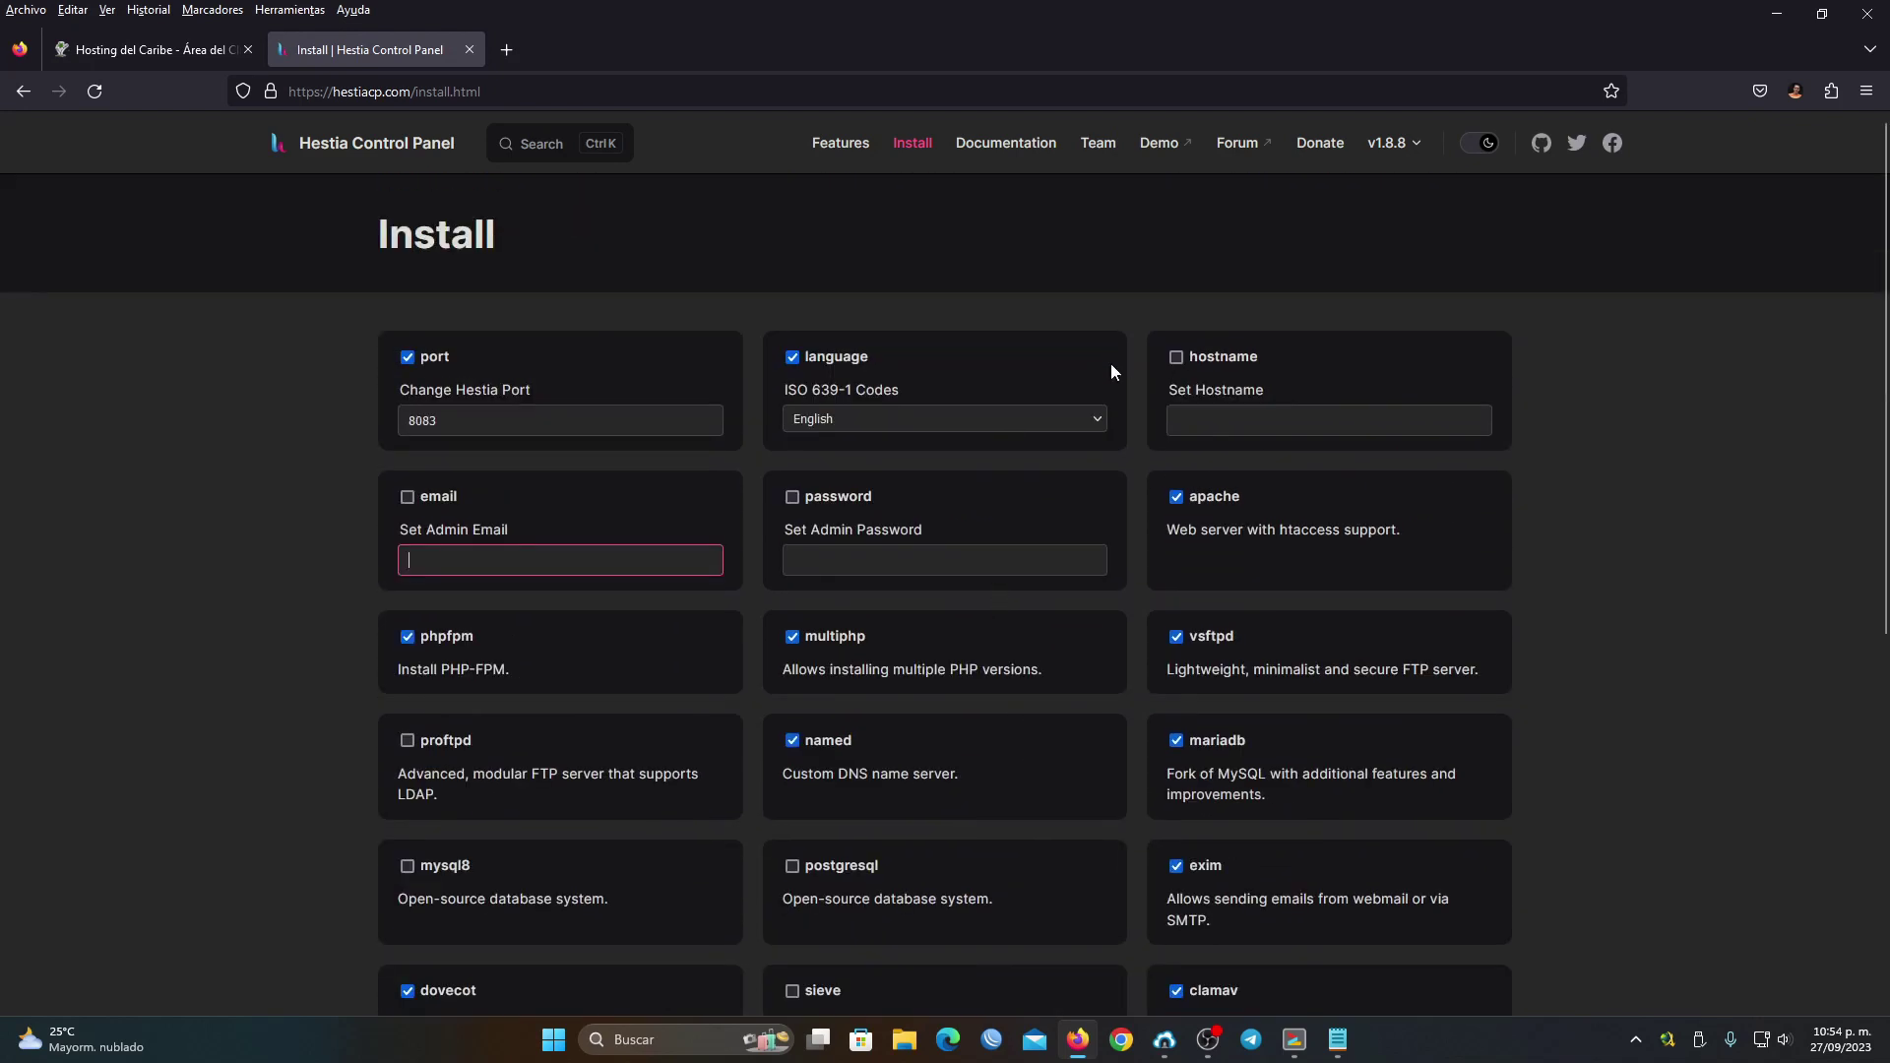
click(1011, 151)
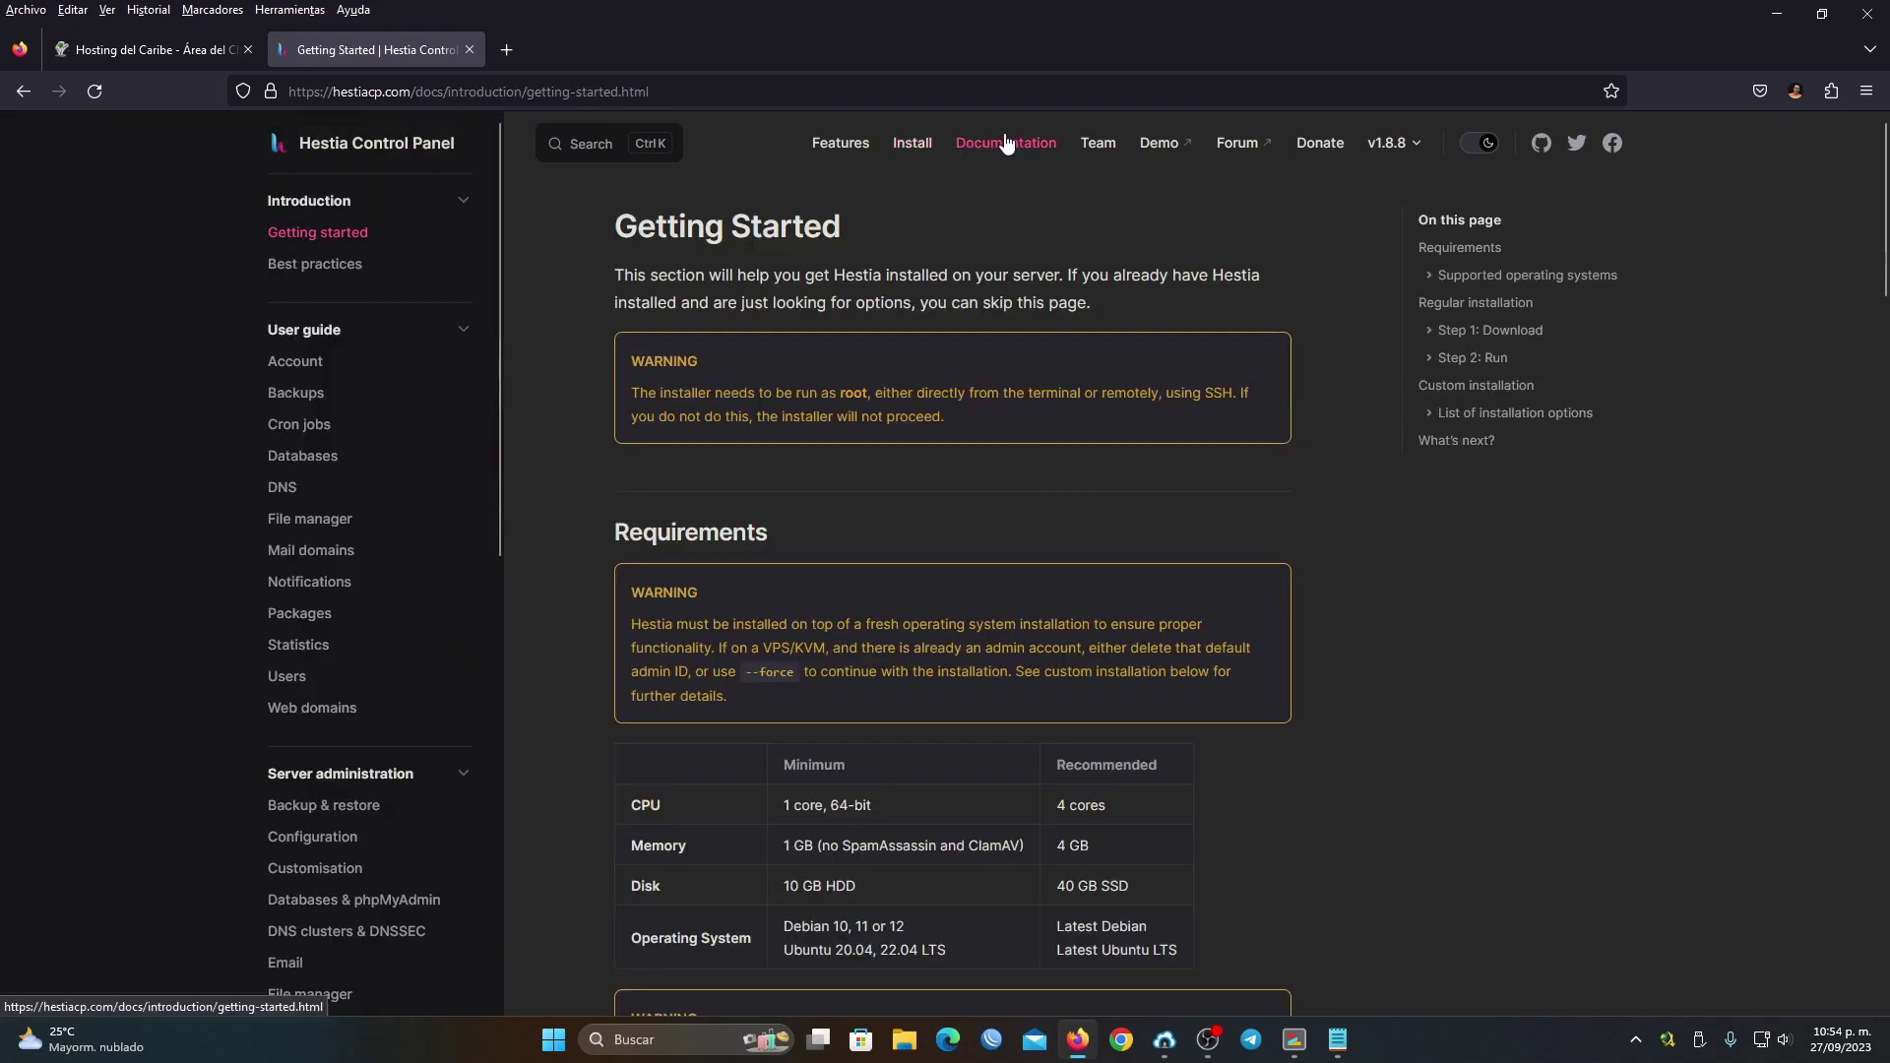
Review the guide's requirements, highlighting the supported Ubuntu 20.04 version
scroll(1032, 429, down, 7)
scroll(1032, 437, down, 5)
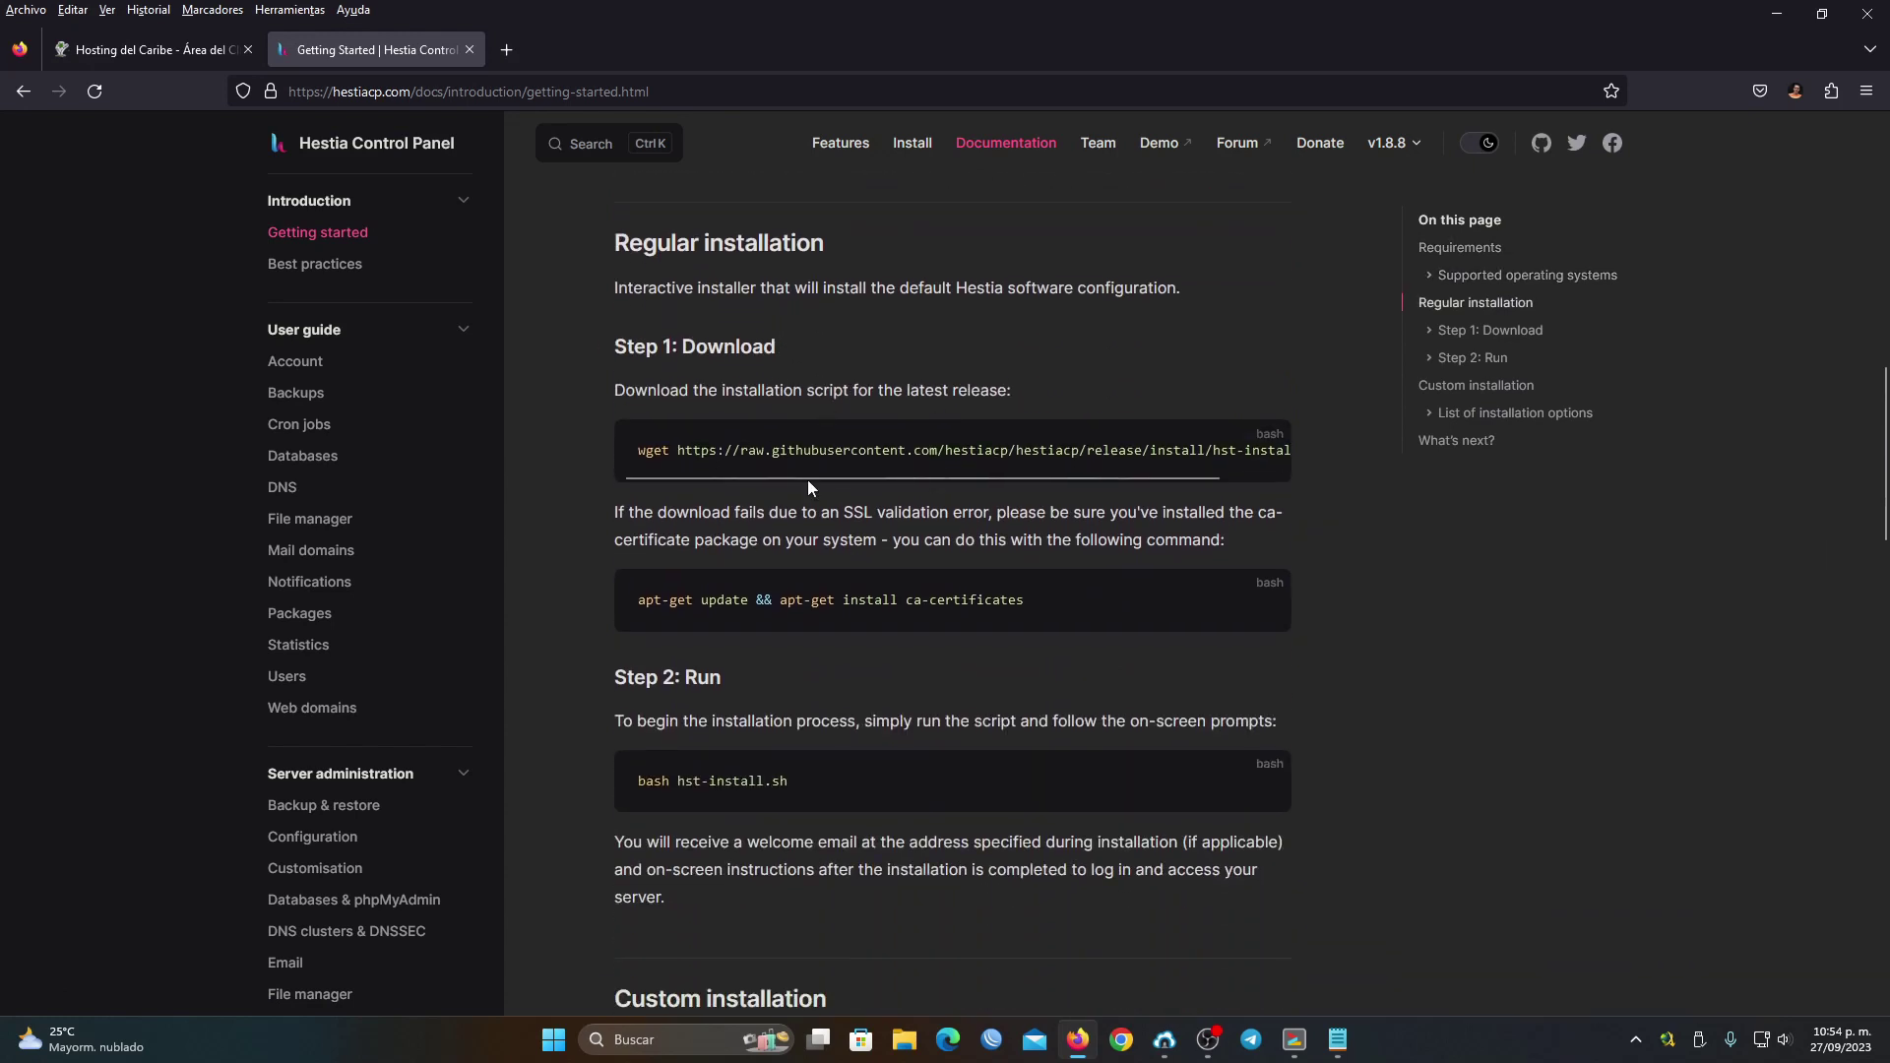
scroll(878, 848, up, 3)
scroll(931, 857, down, 3)
scroll(931, 856, up, 3)
scroll(930, 856, up, 6)
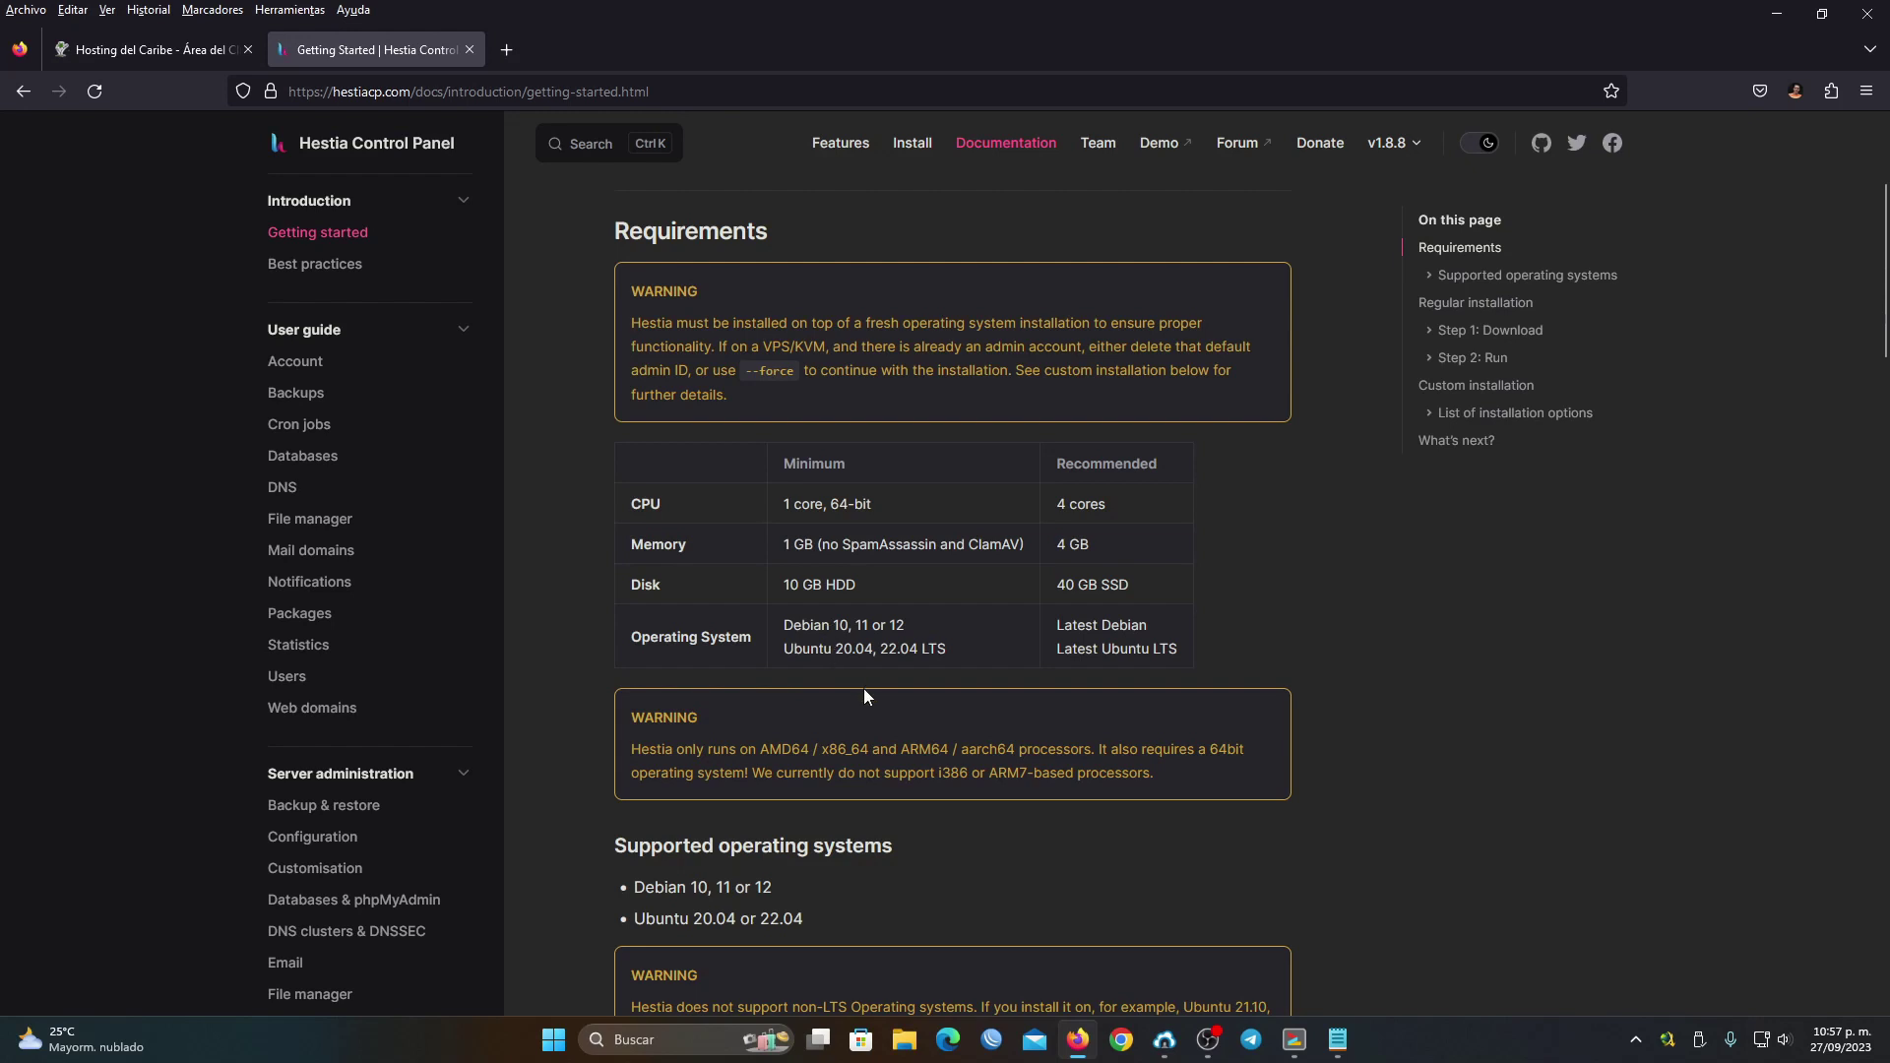
drag(803, 650, 898, 651)
double_click(854, 650)
Copy the Step 1 wget command that downloads hst-install.sh
scroll(1008, 616, down, 2)
scroll(1008, 616, down, 6)
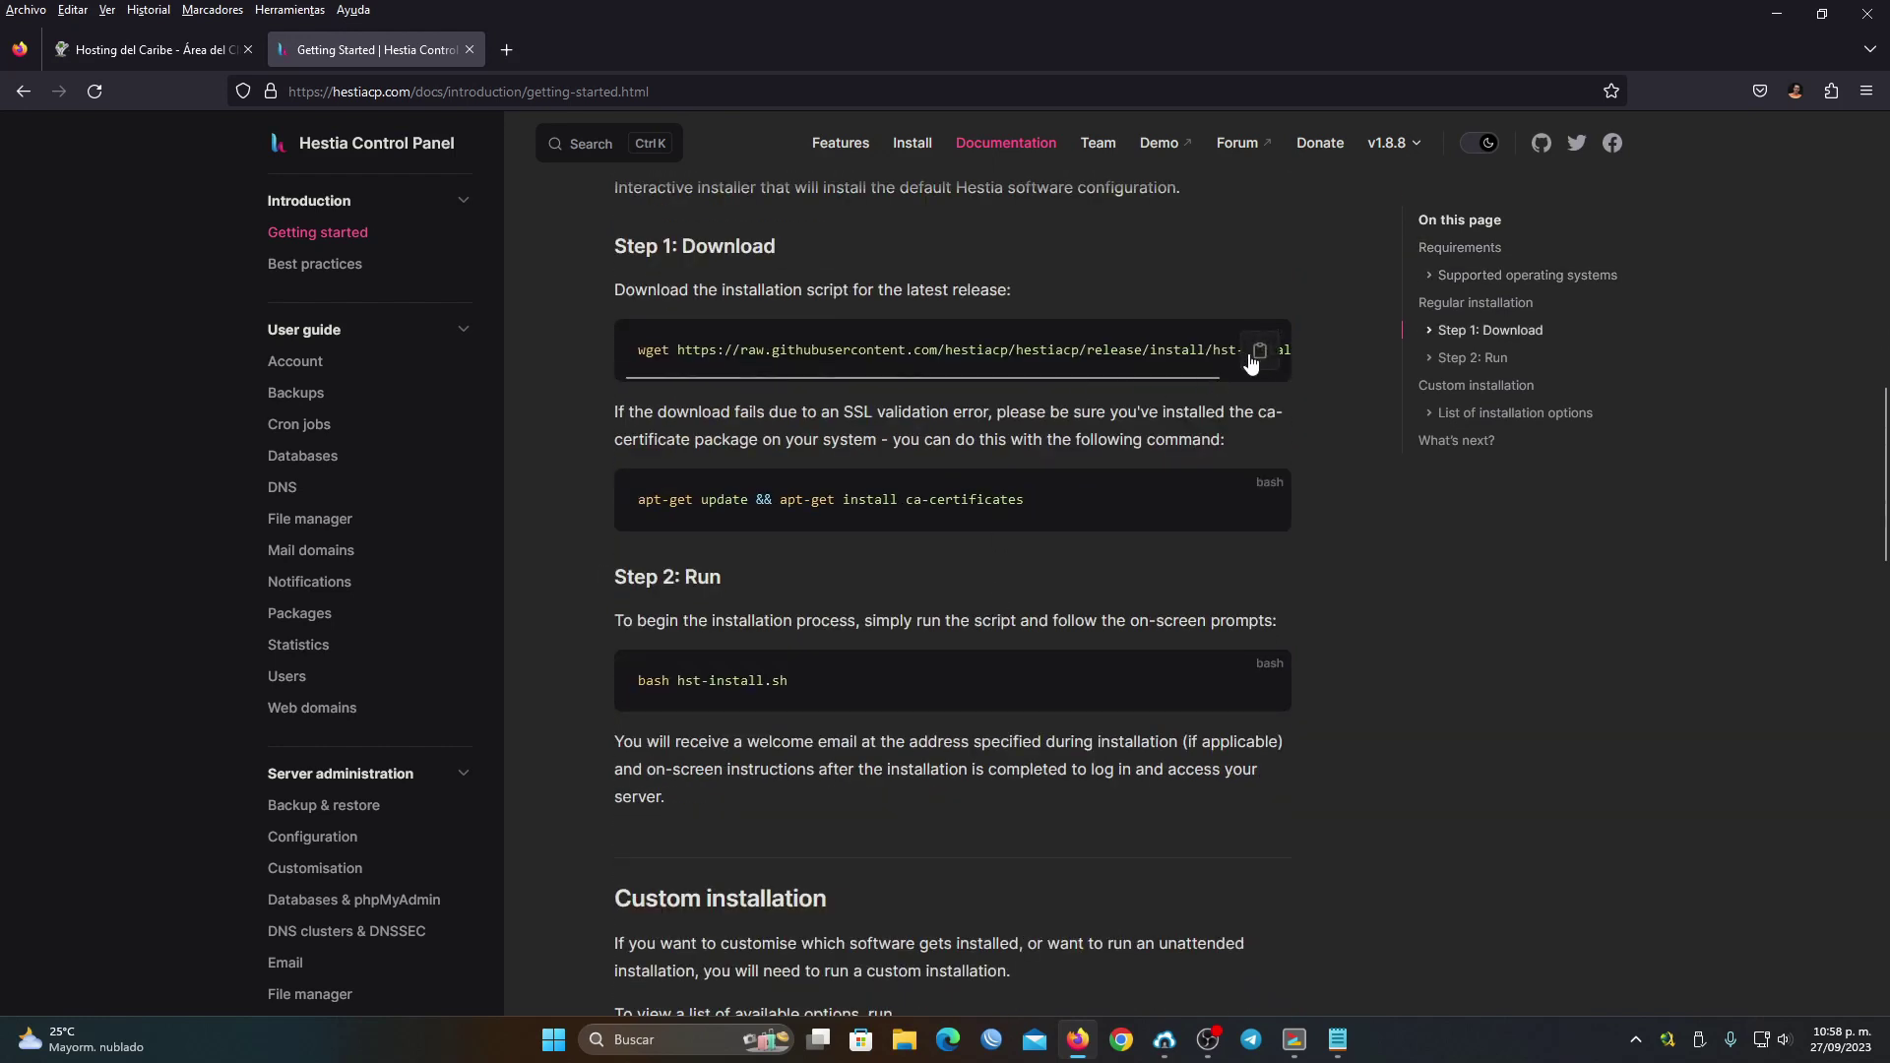
scroll(679, 352, right, 2)
scroll(699, 354, left, 1)
click(1259, 351)
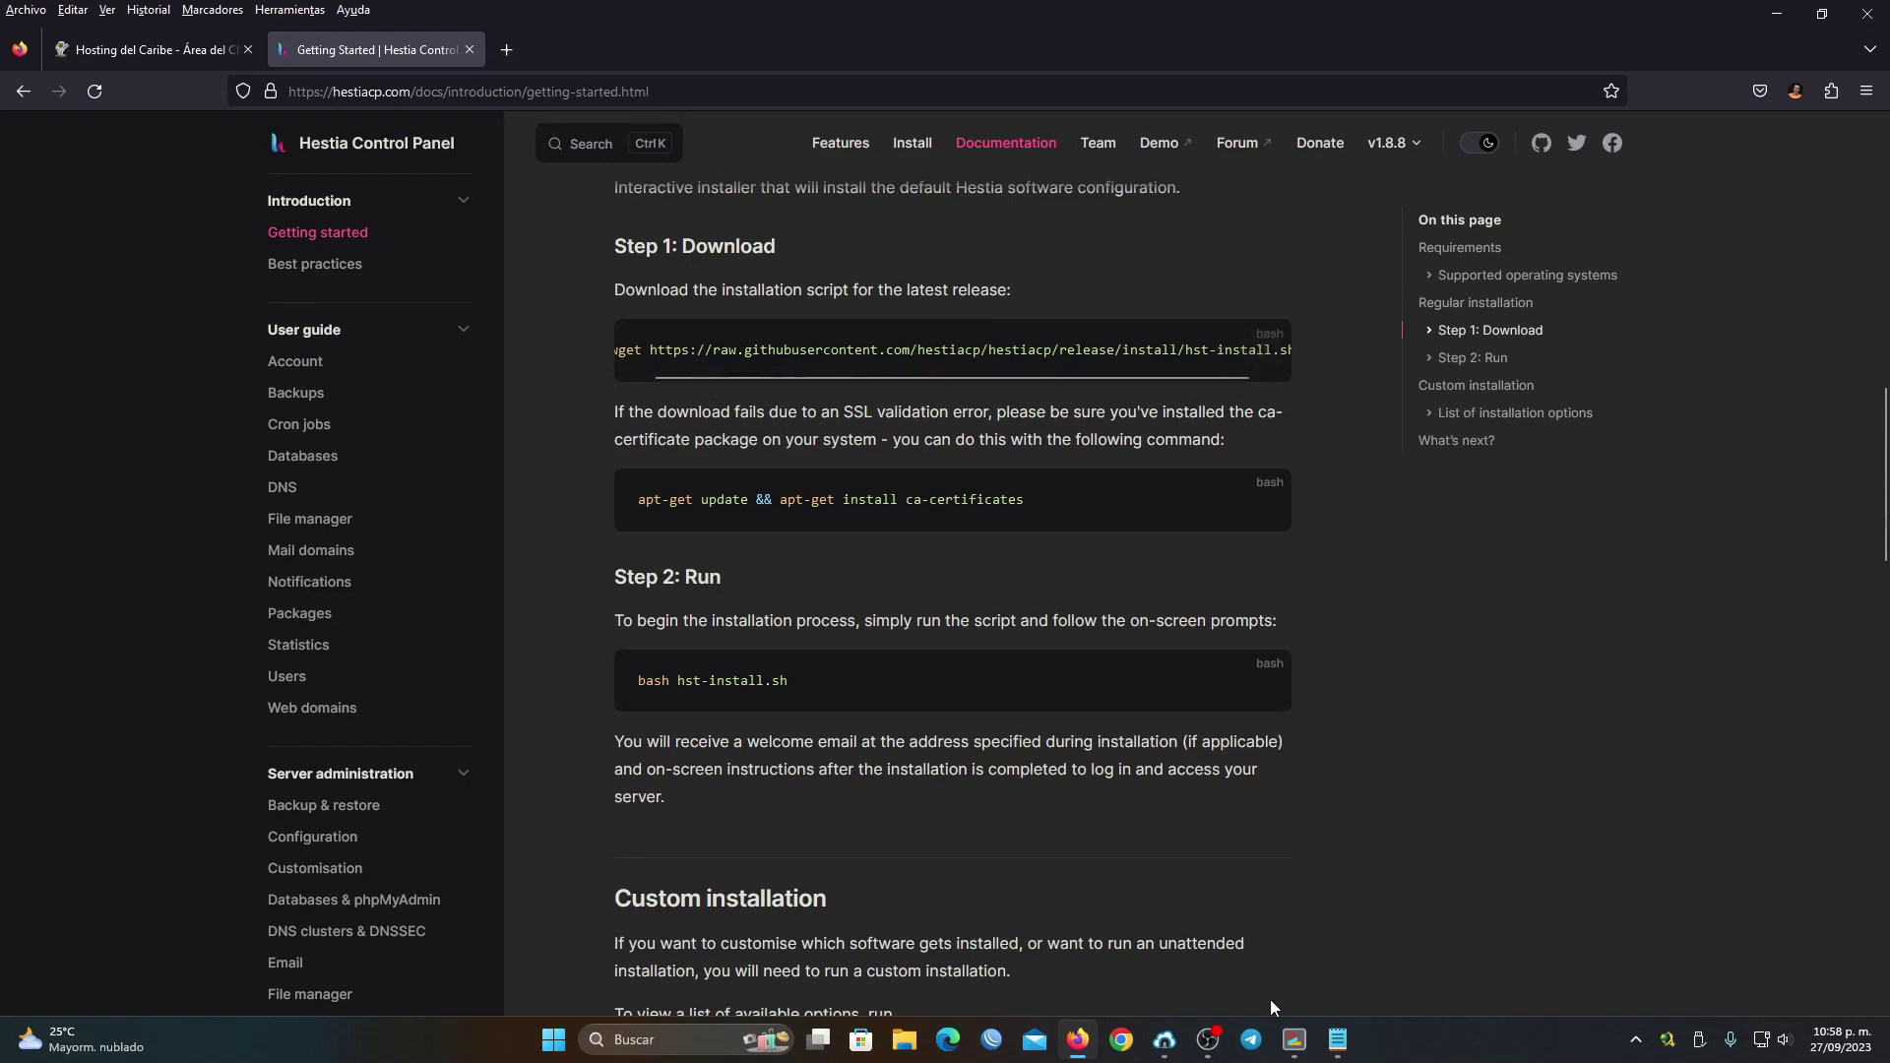
Paste and run the wget command in the terminal to download hst-install.sh
click(1295, 1040)
right_click(817, 473)
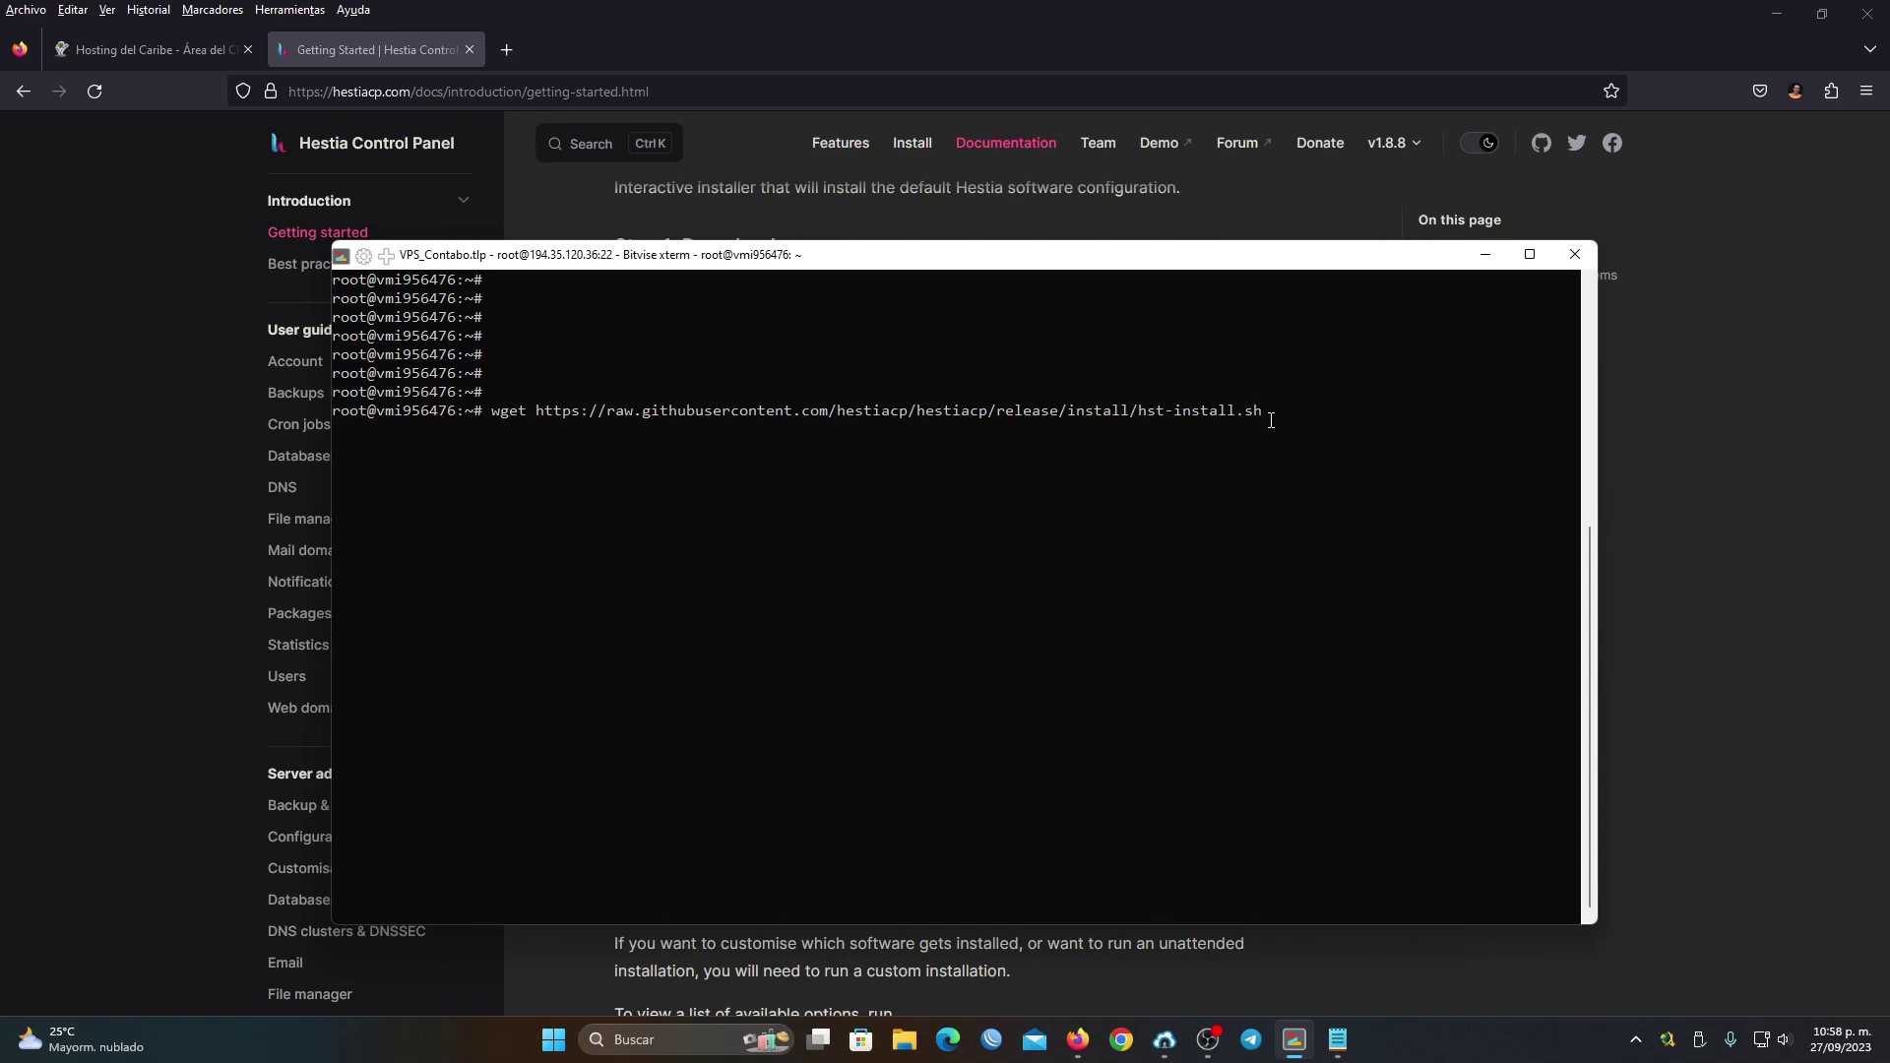
key(Return)
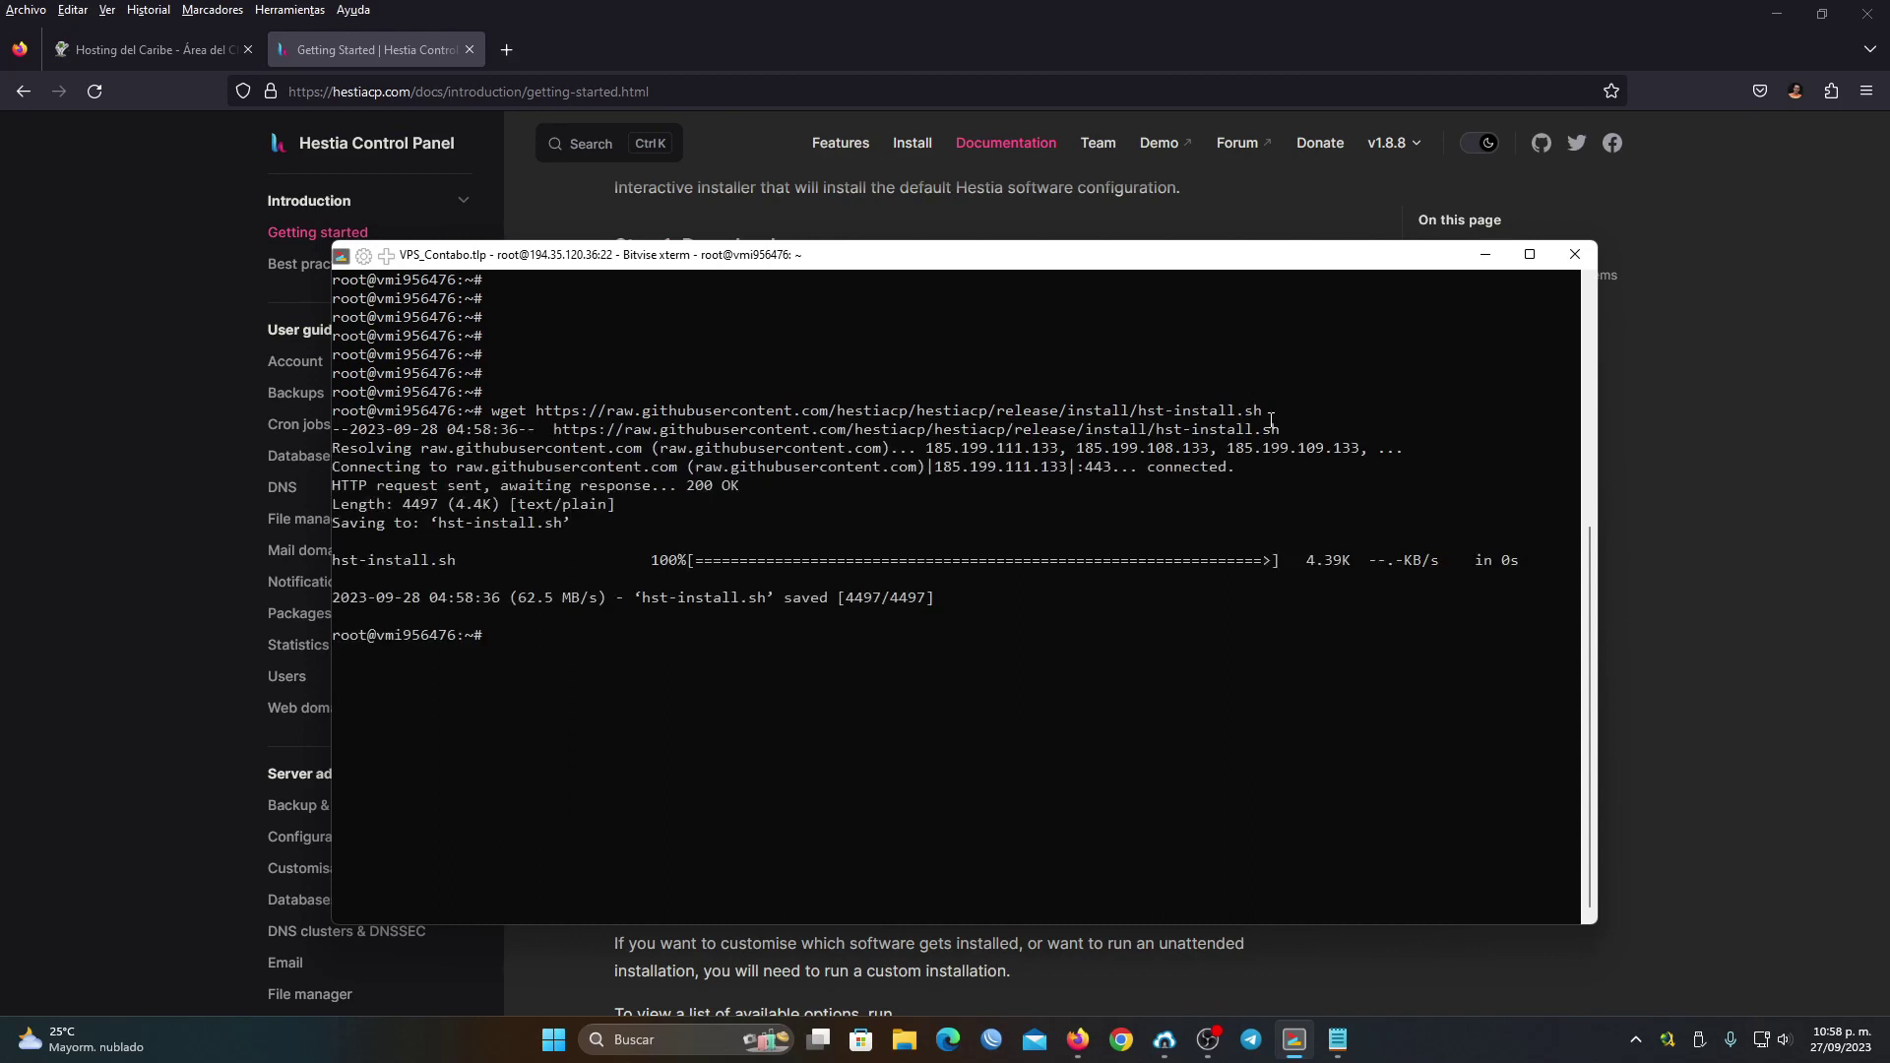
Copy 'bash hst-install.sh' from the docs and paste it at the terminal prompt
click(984, 8)
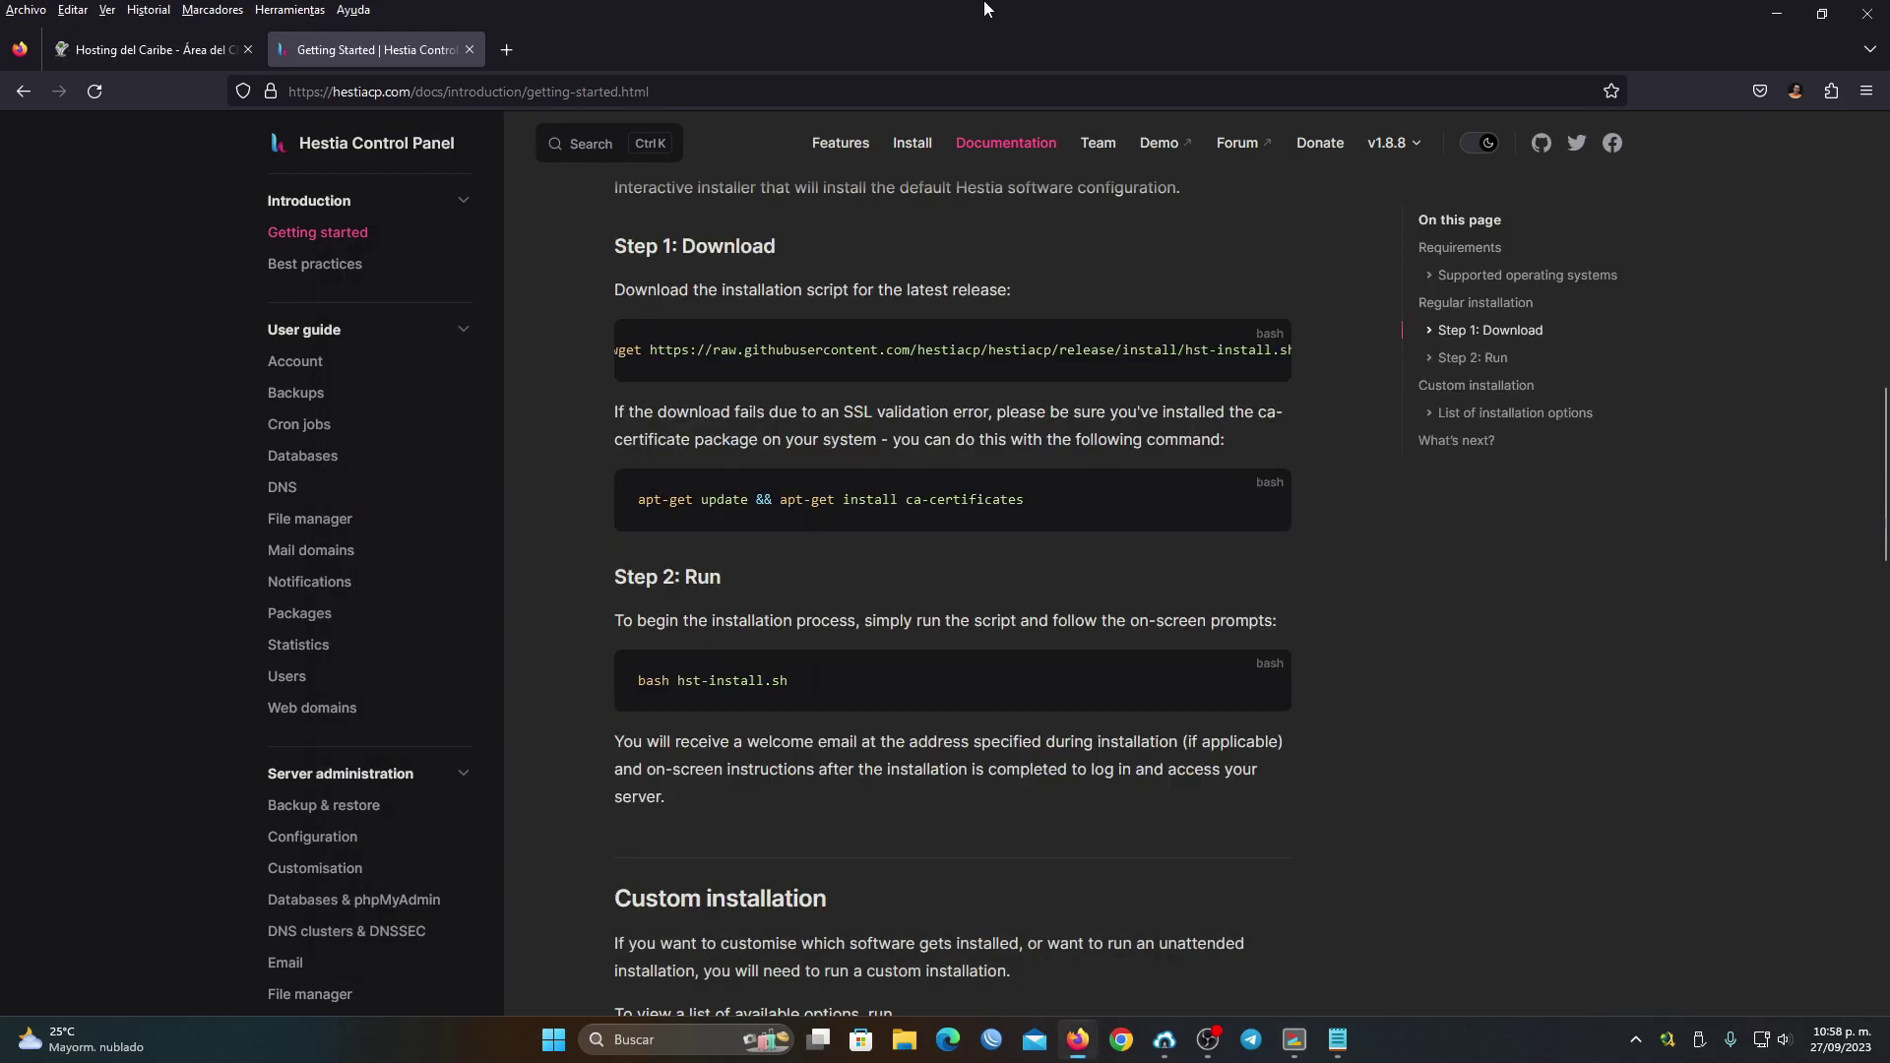
scroll(694, 473, down, 2)
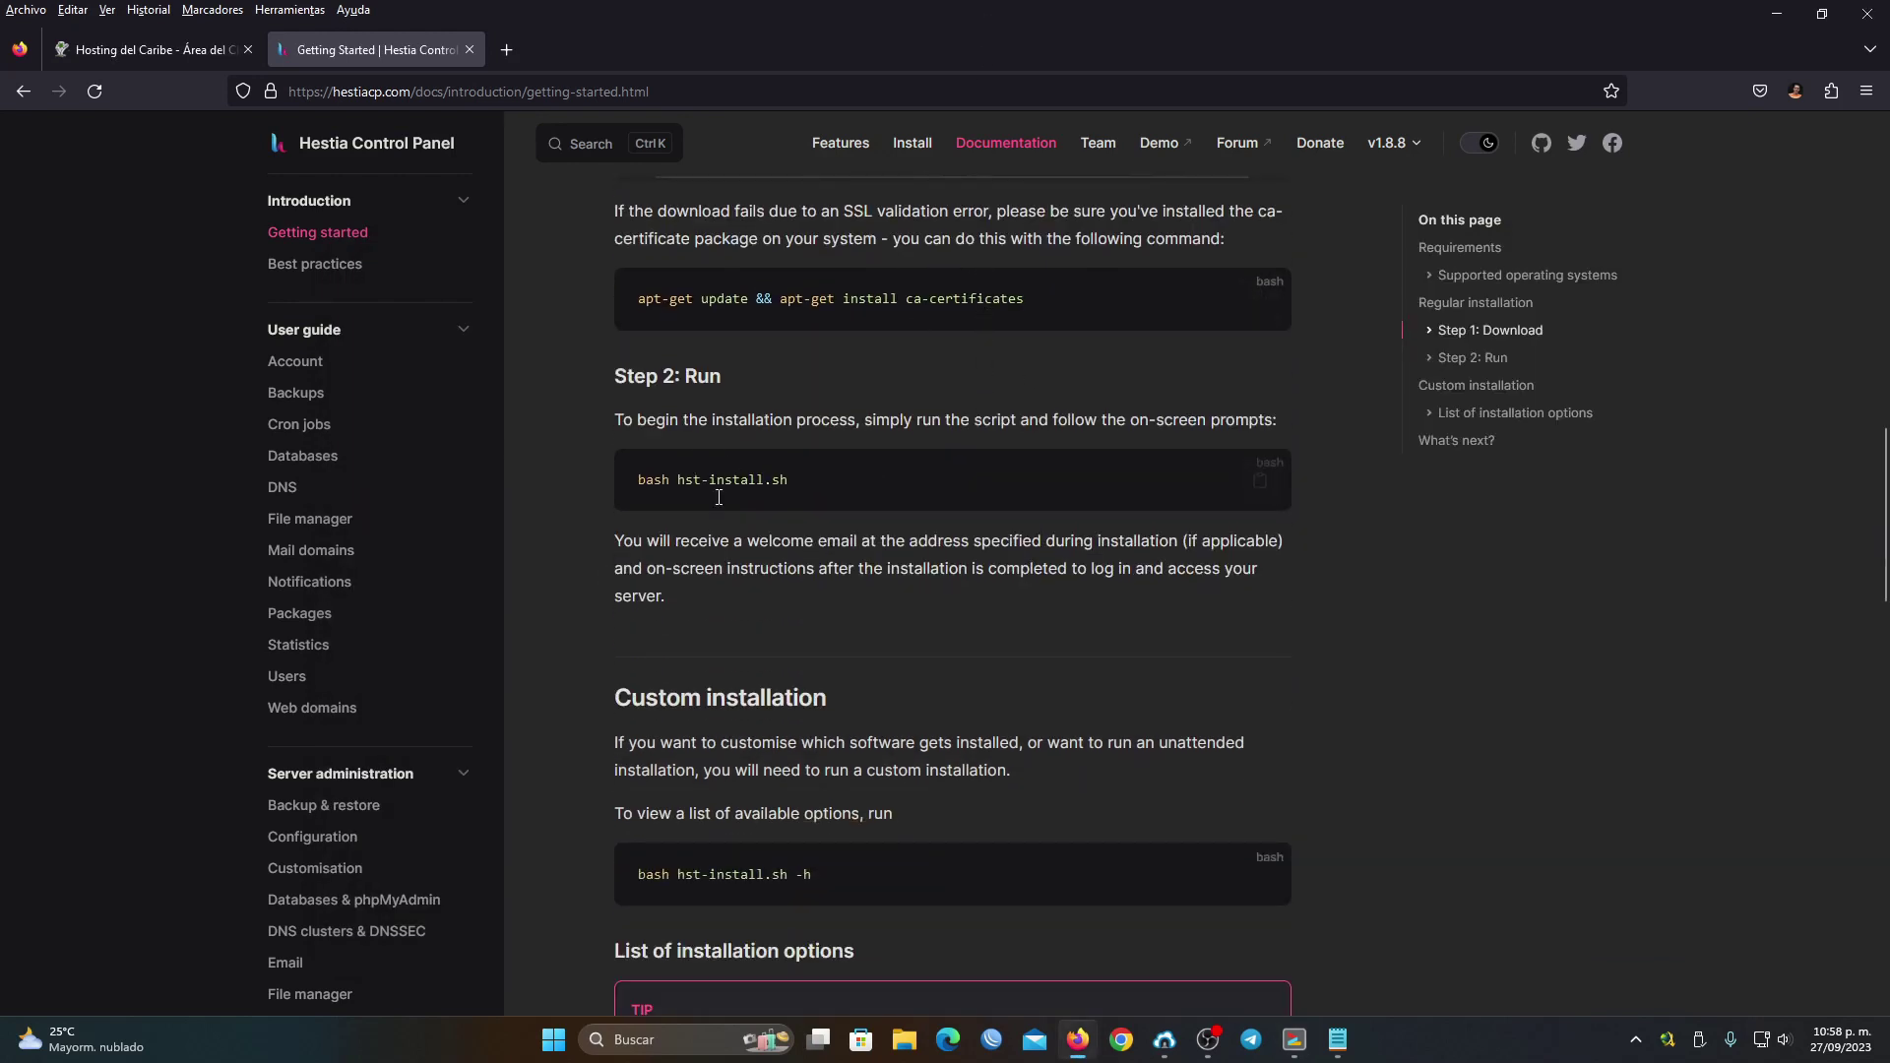
drag(638, 479, 806, 478)
click(806, 479)
click(1259, 485)
click(1295, 1040)
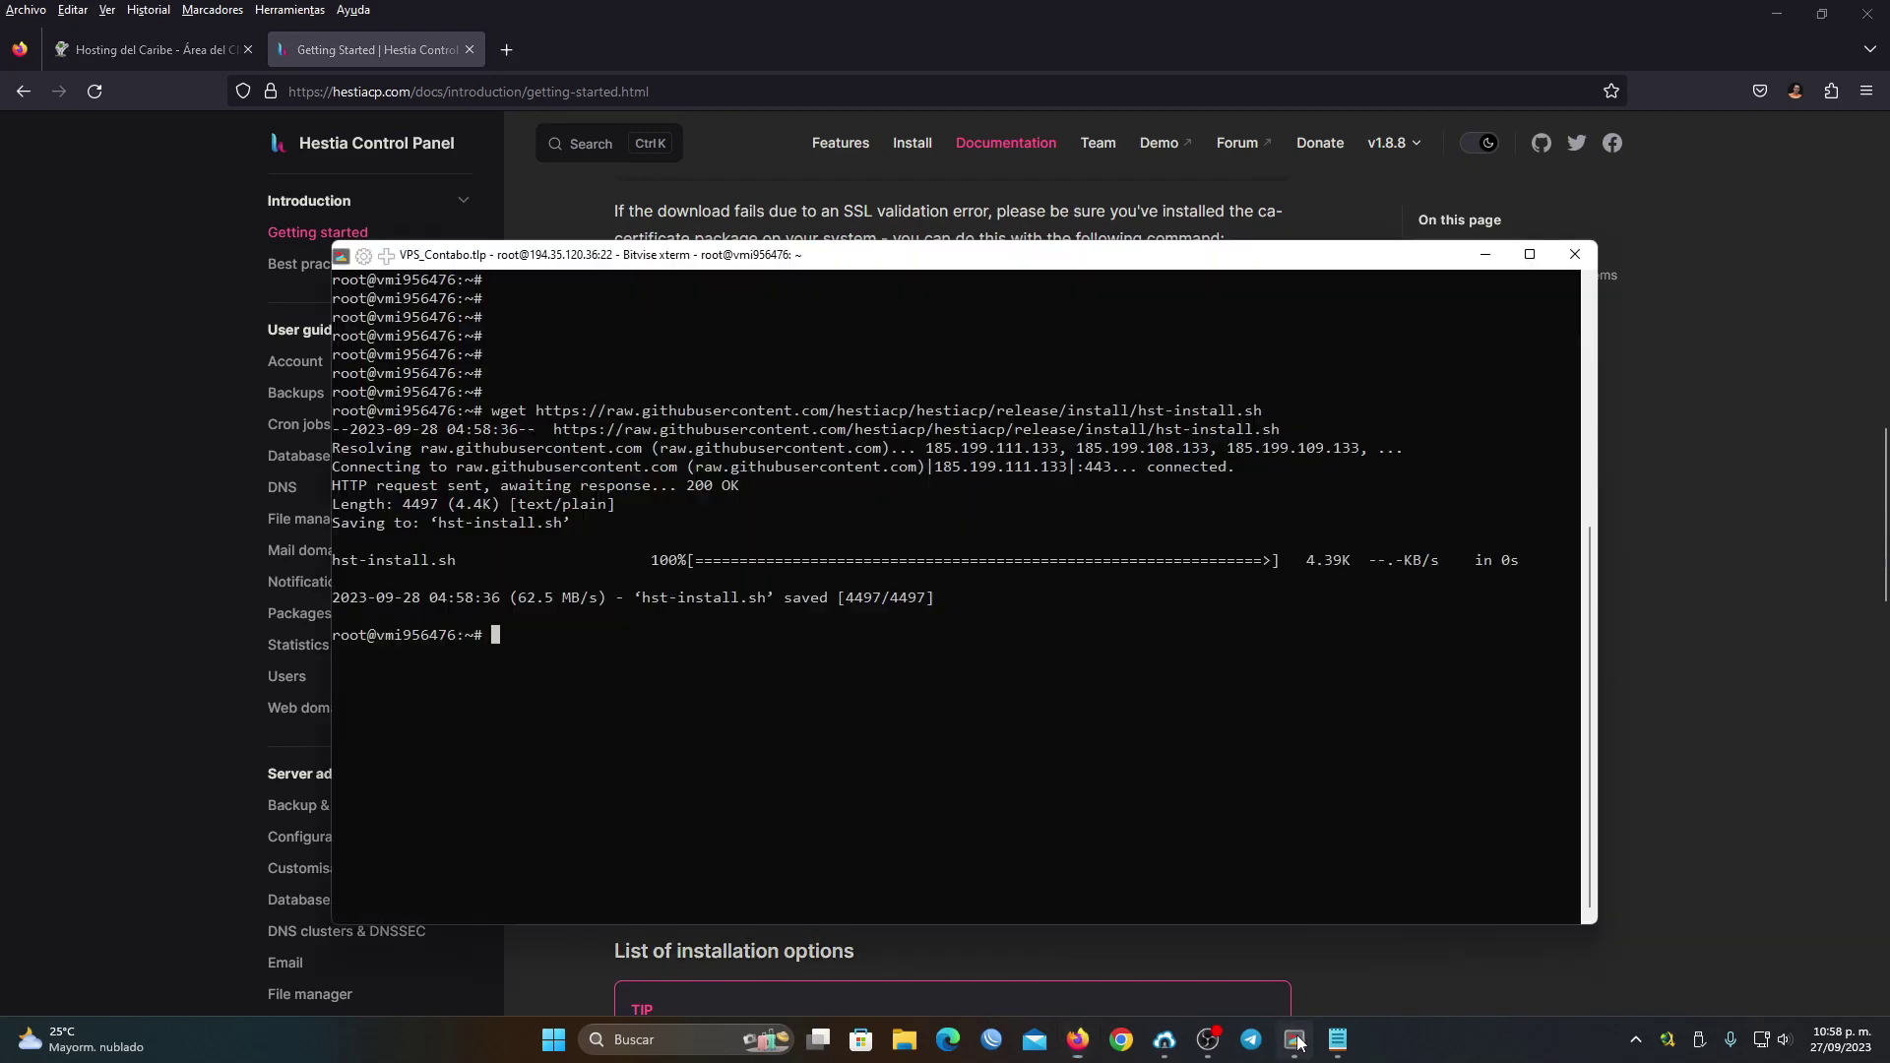
right_click(652, 608)
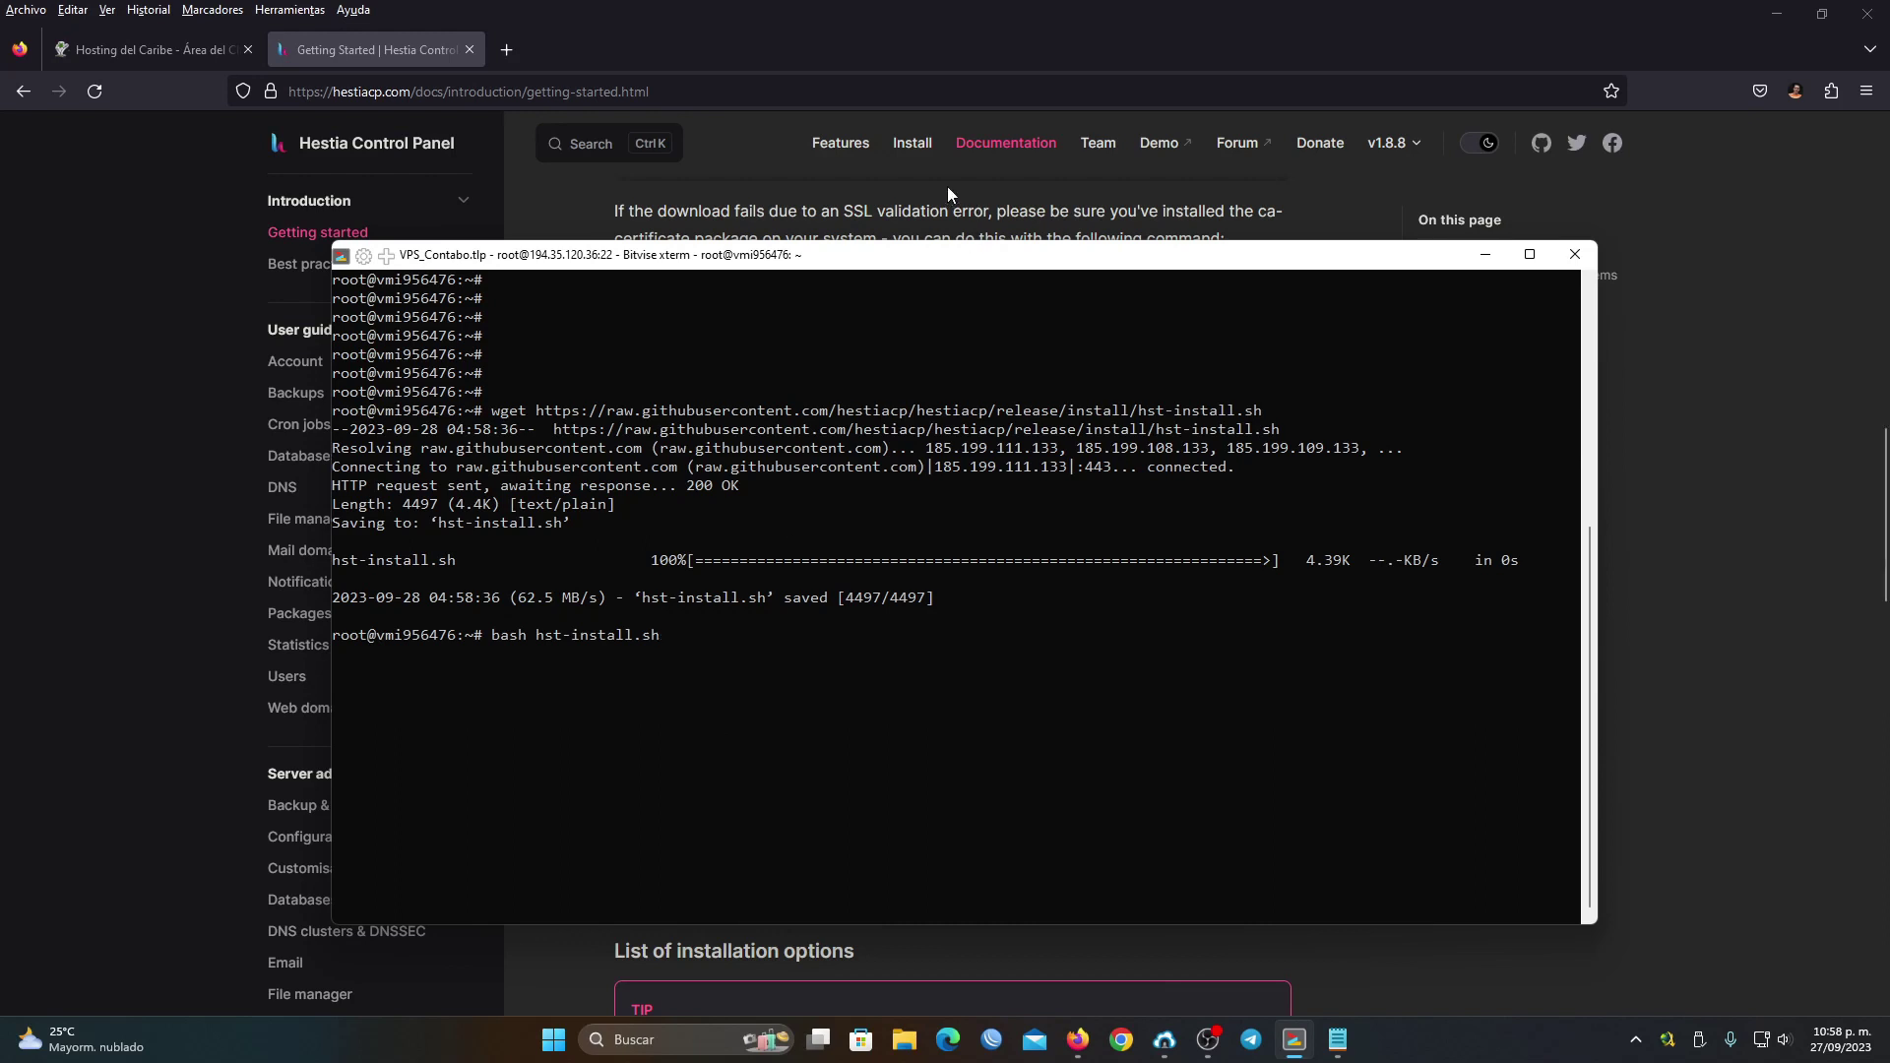
click(915, 145)
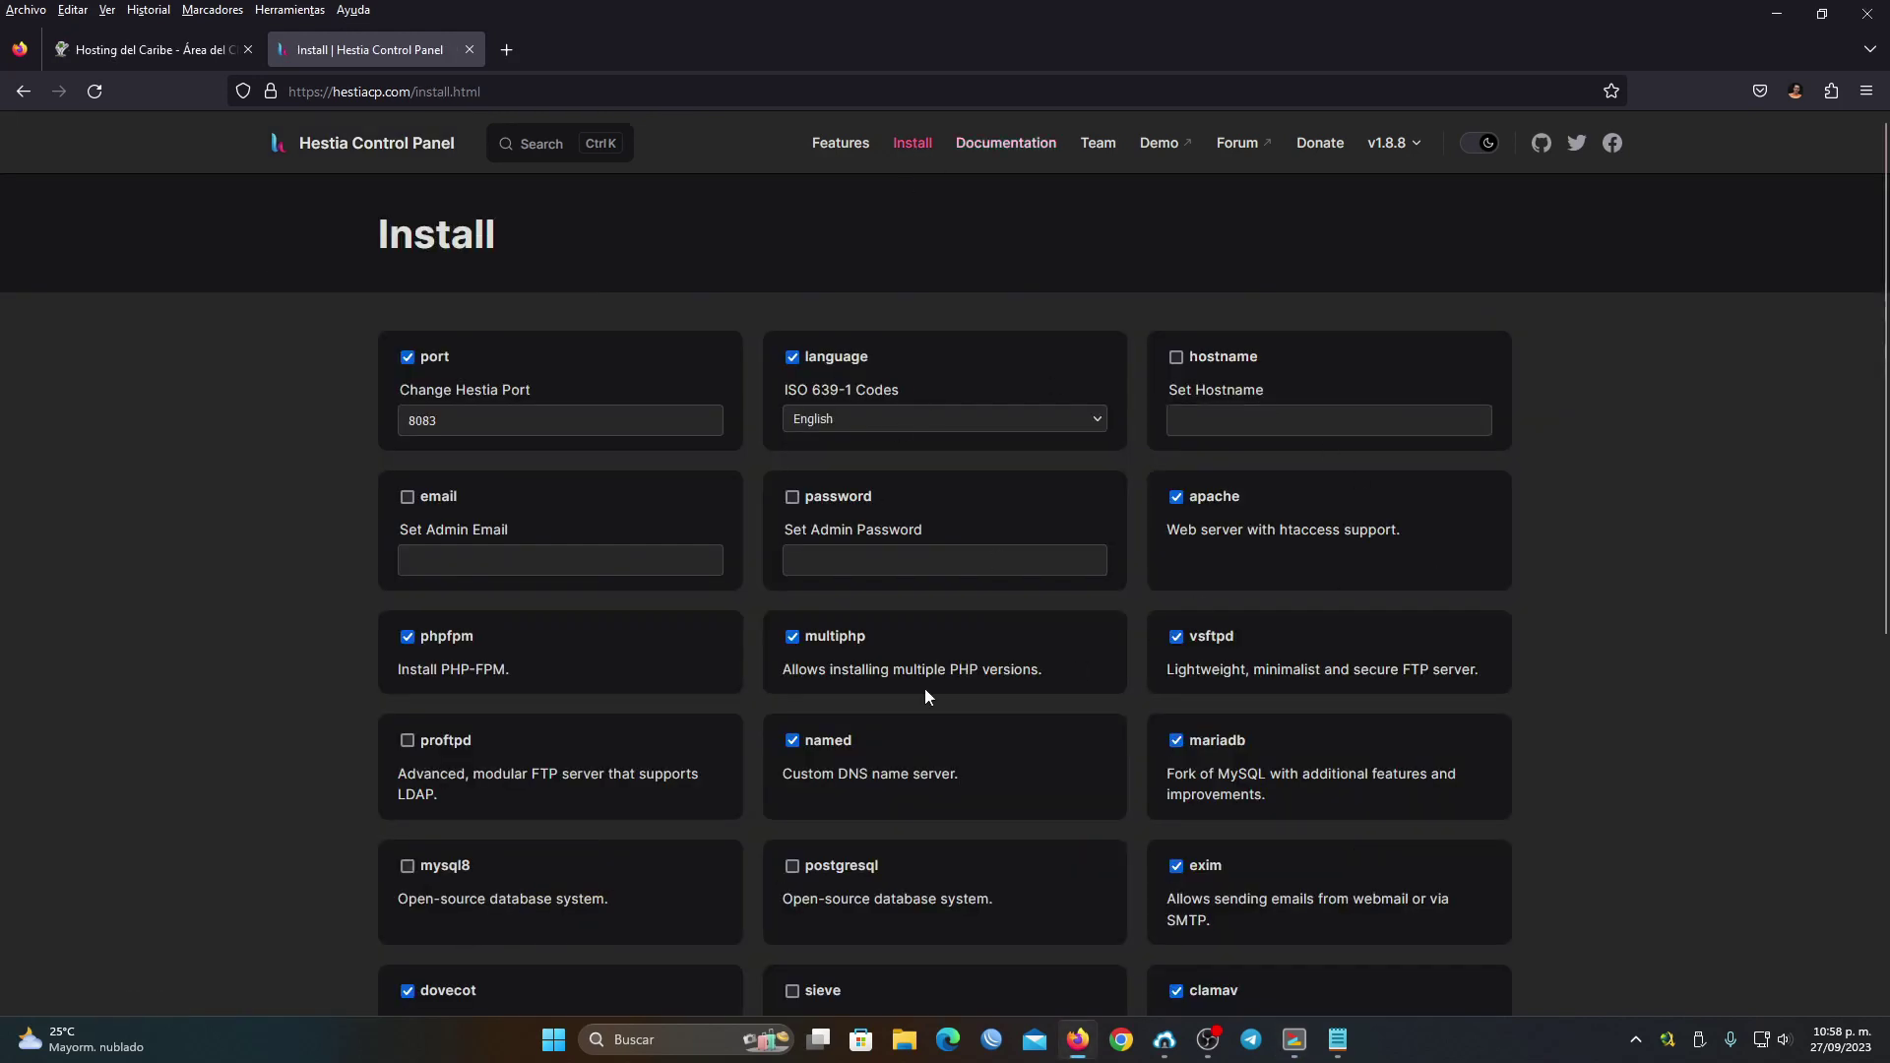
Scroll through the Install options page
scroll(1225, 563, down, 7)
scroll(1225, 563, up, 7)
scroll(1224, 563, down, 5)
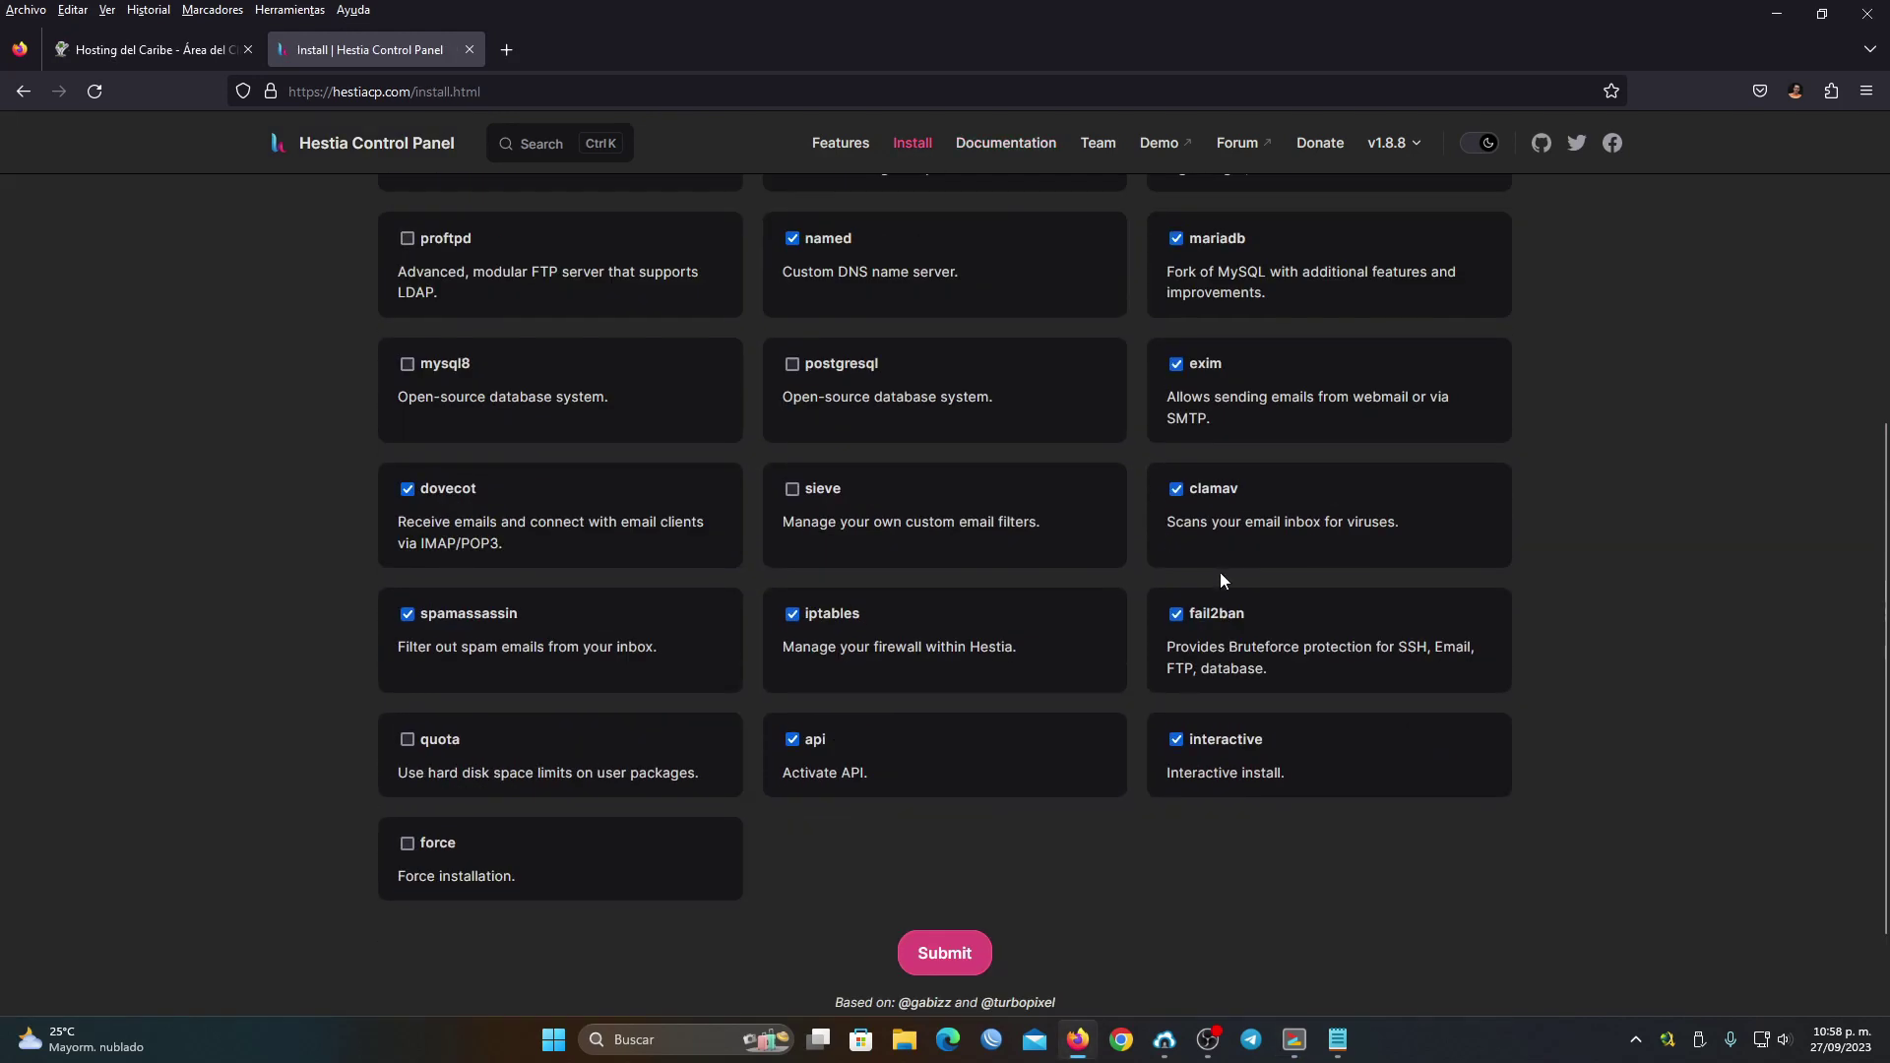
scroll(1220, 571, down, 2)
mouse_move(1295, 1039)
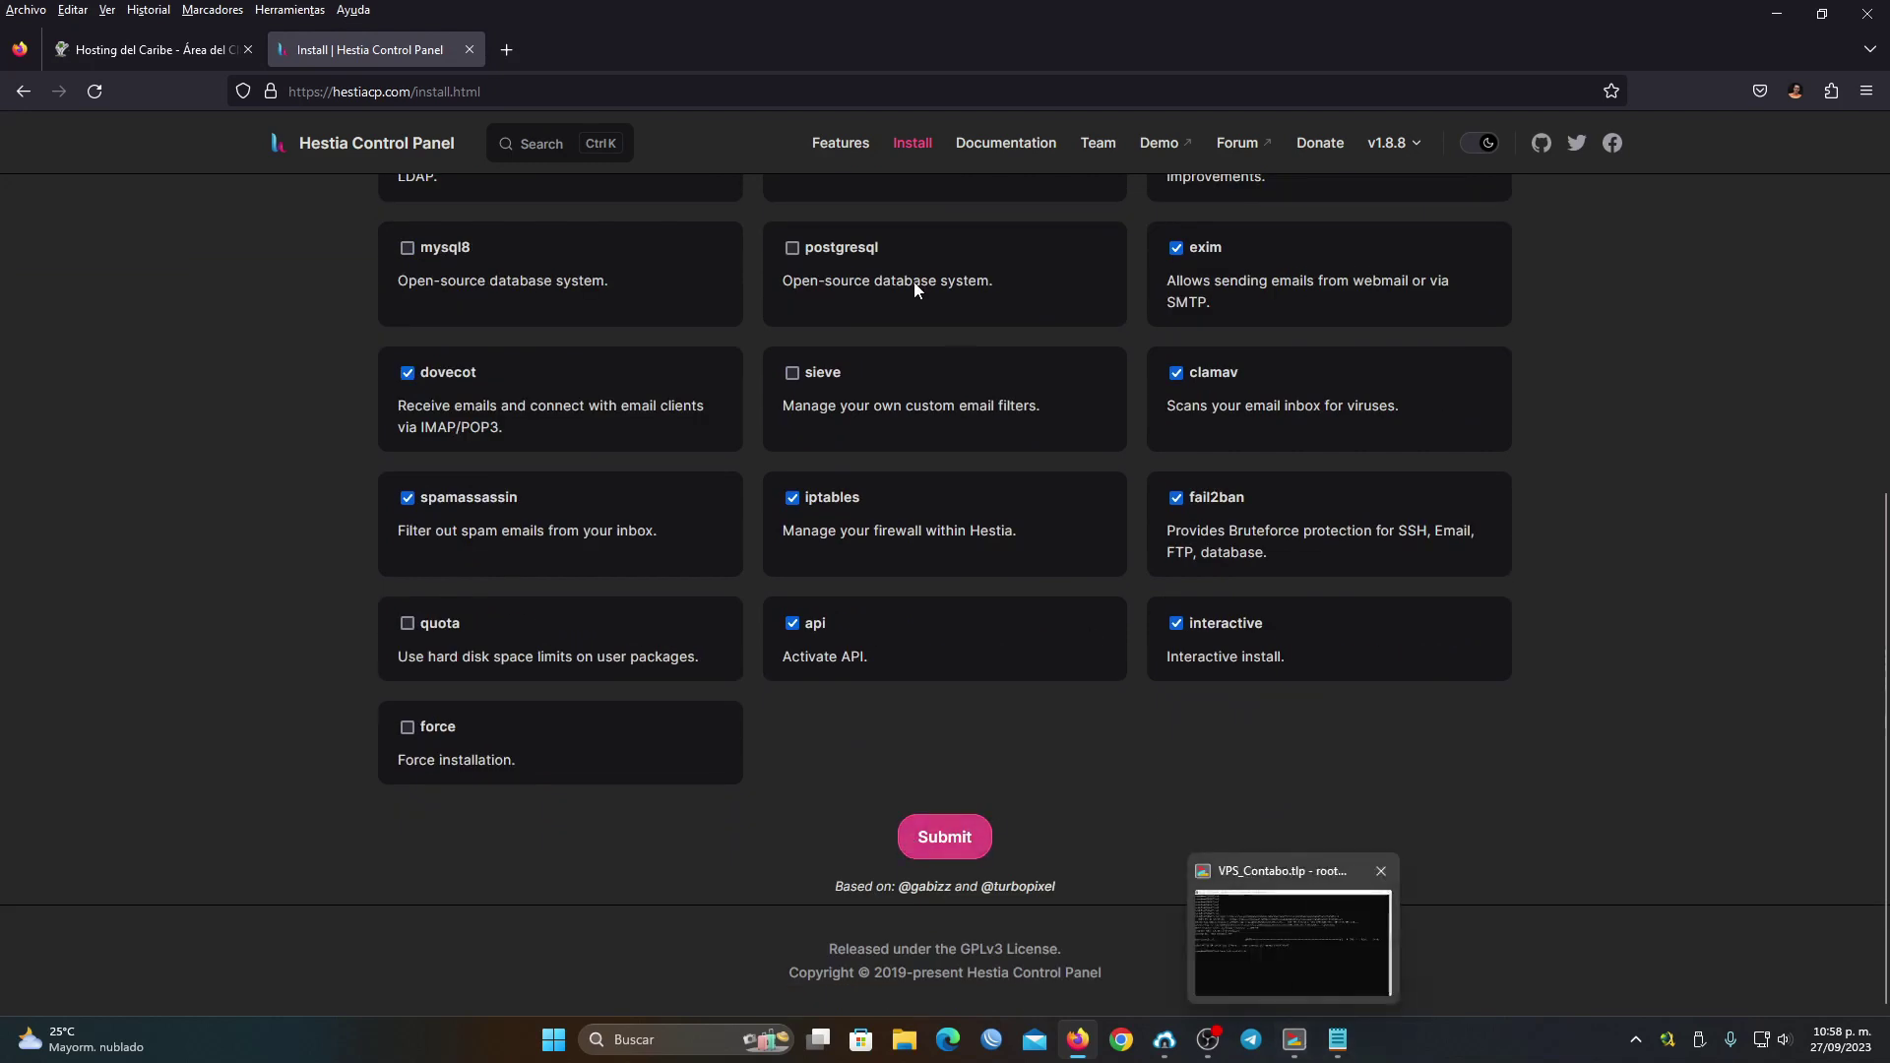
scroll(932, 423, up, 5)
Return to the Getting Started guide and select the 'bash hst-install.sh' line in Step 2: Run
click(1002, 144)
scroll(947, 576, down, 10)
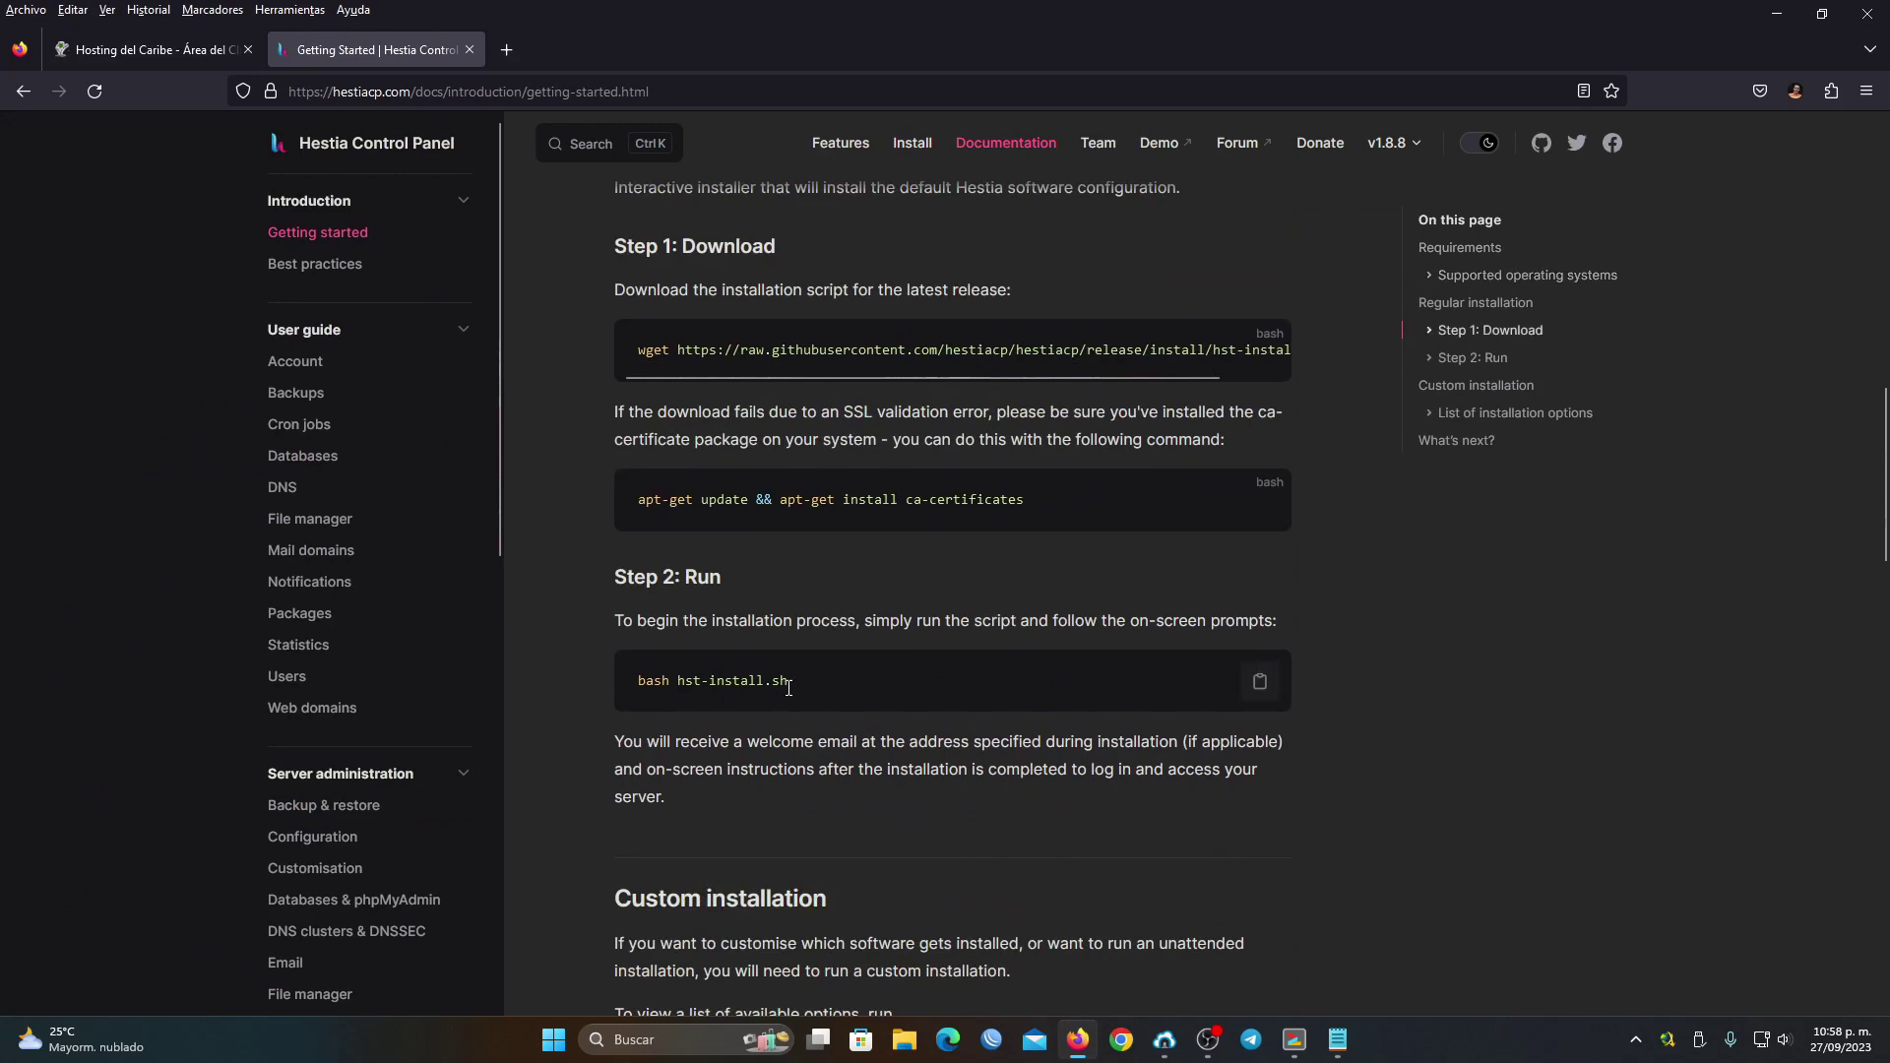
drag(788, 687, 640, 685)
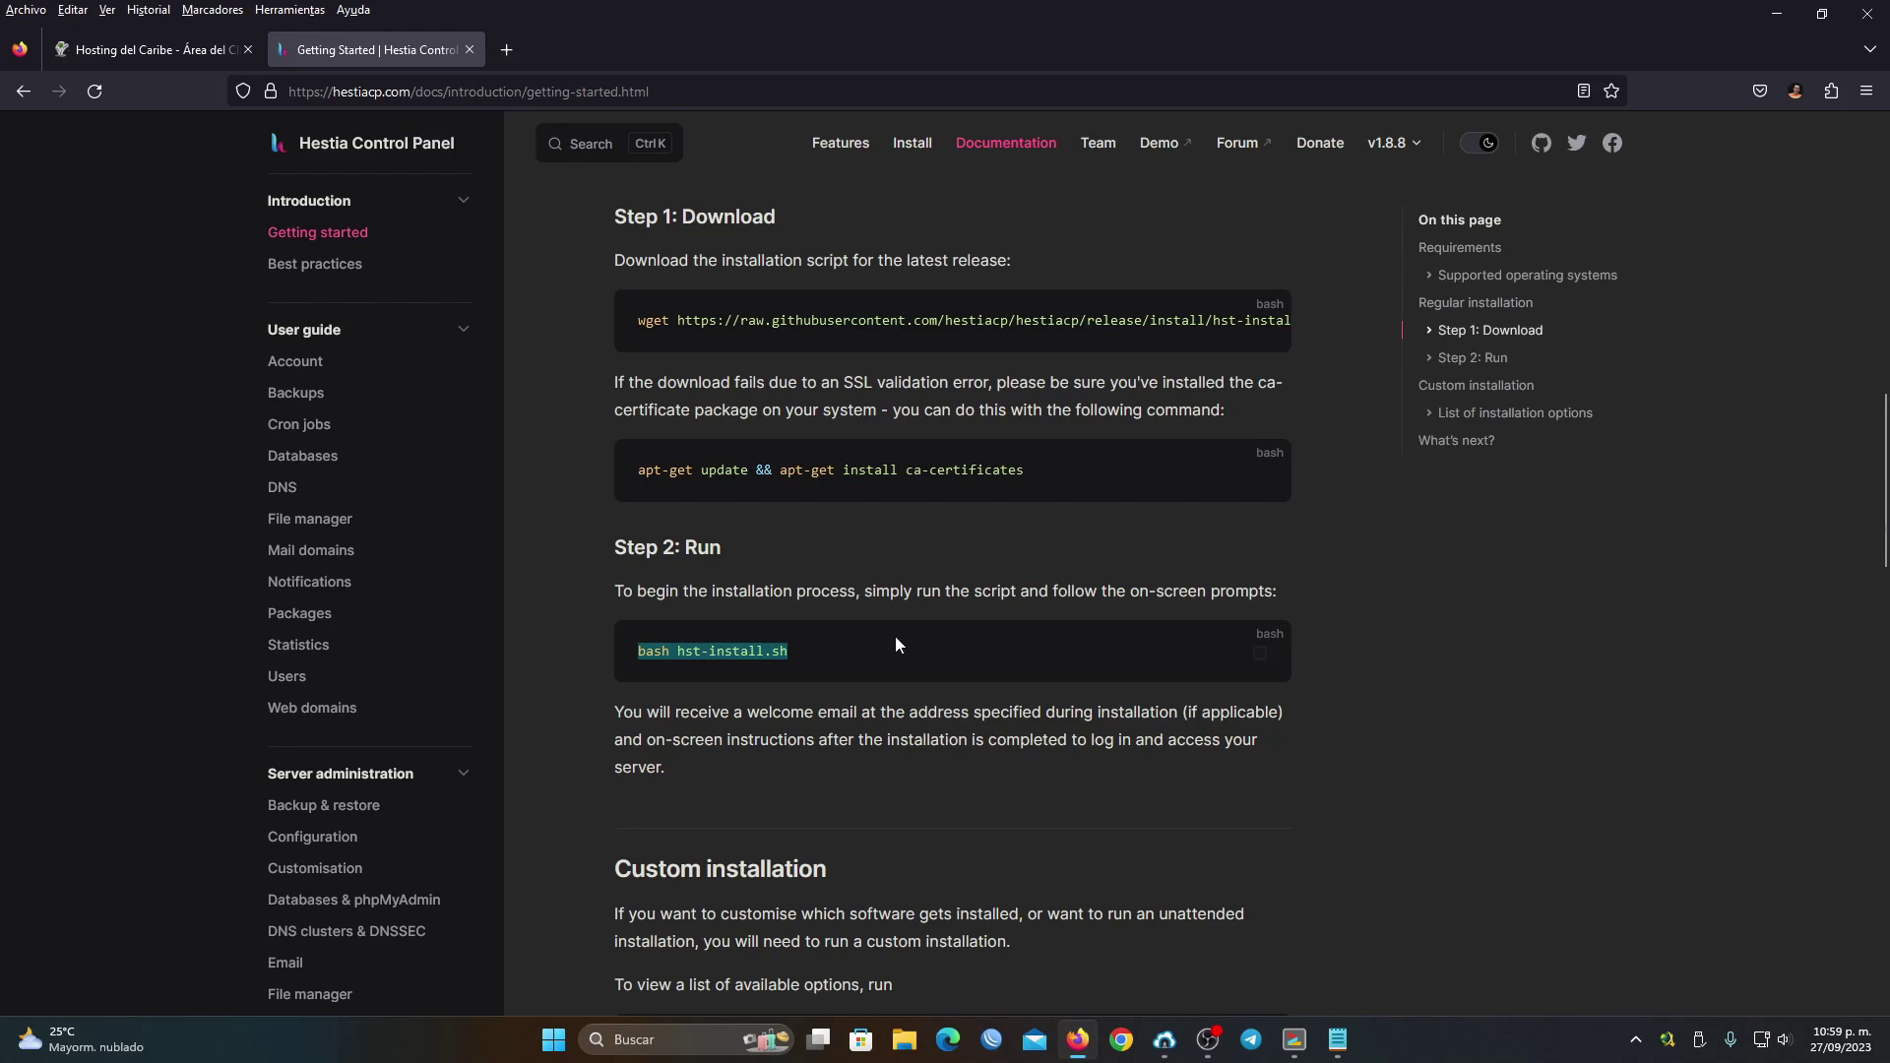
click(670, 655)
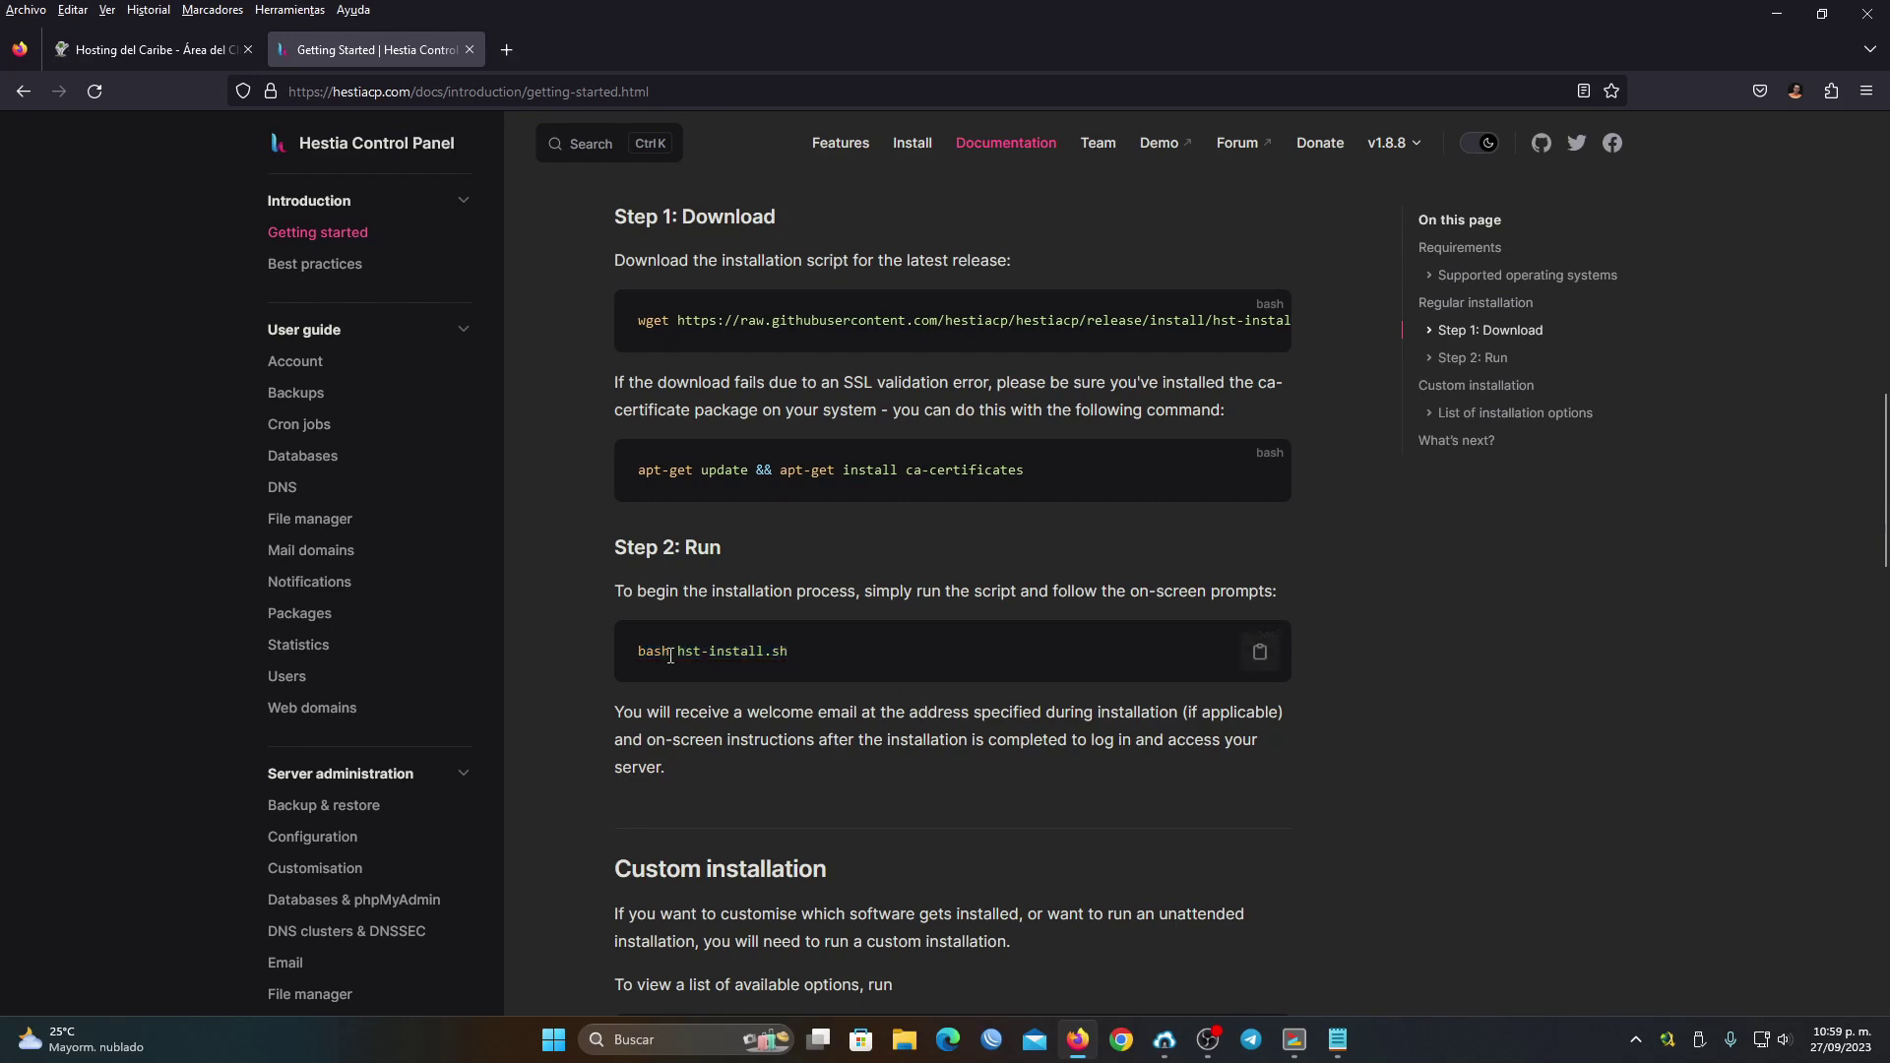
drag(706, 651, 807, 652)
click(807, 652)
click(1295, 1039)
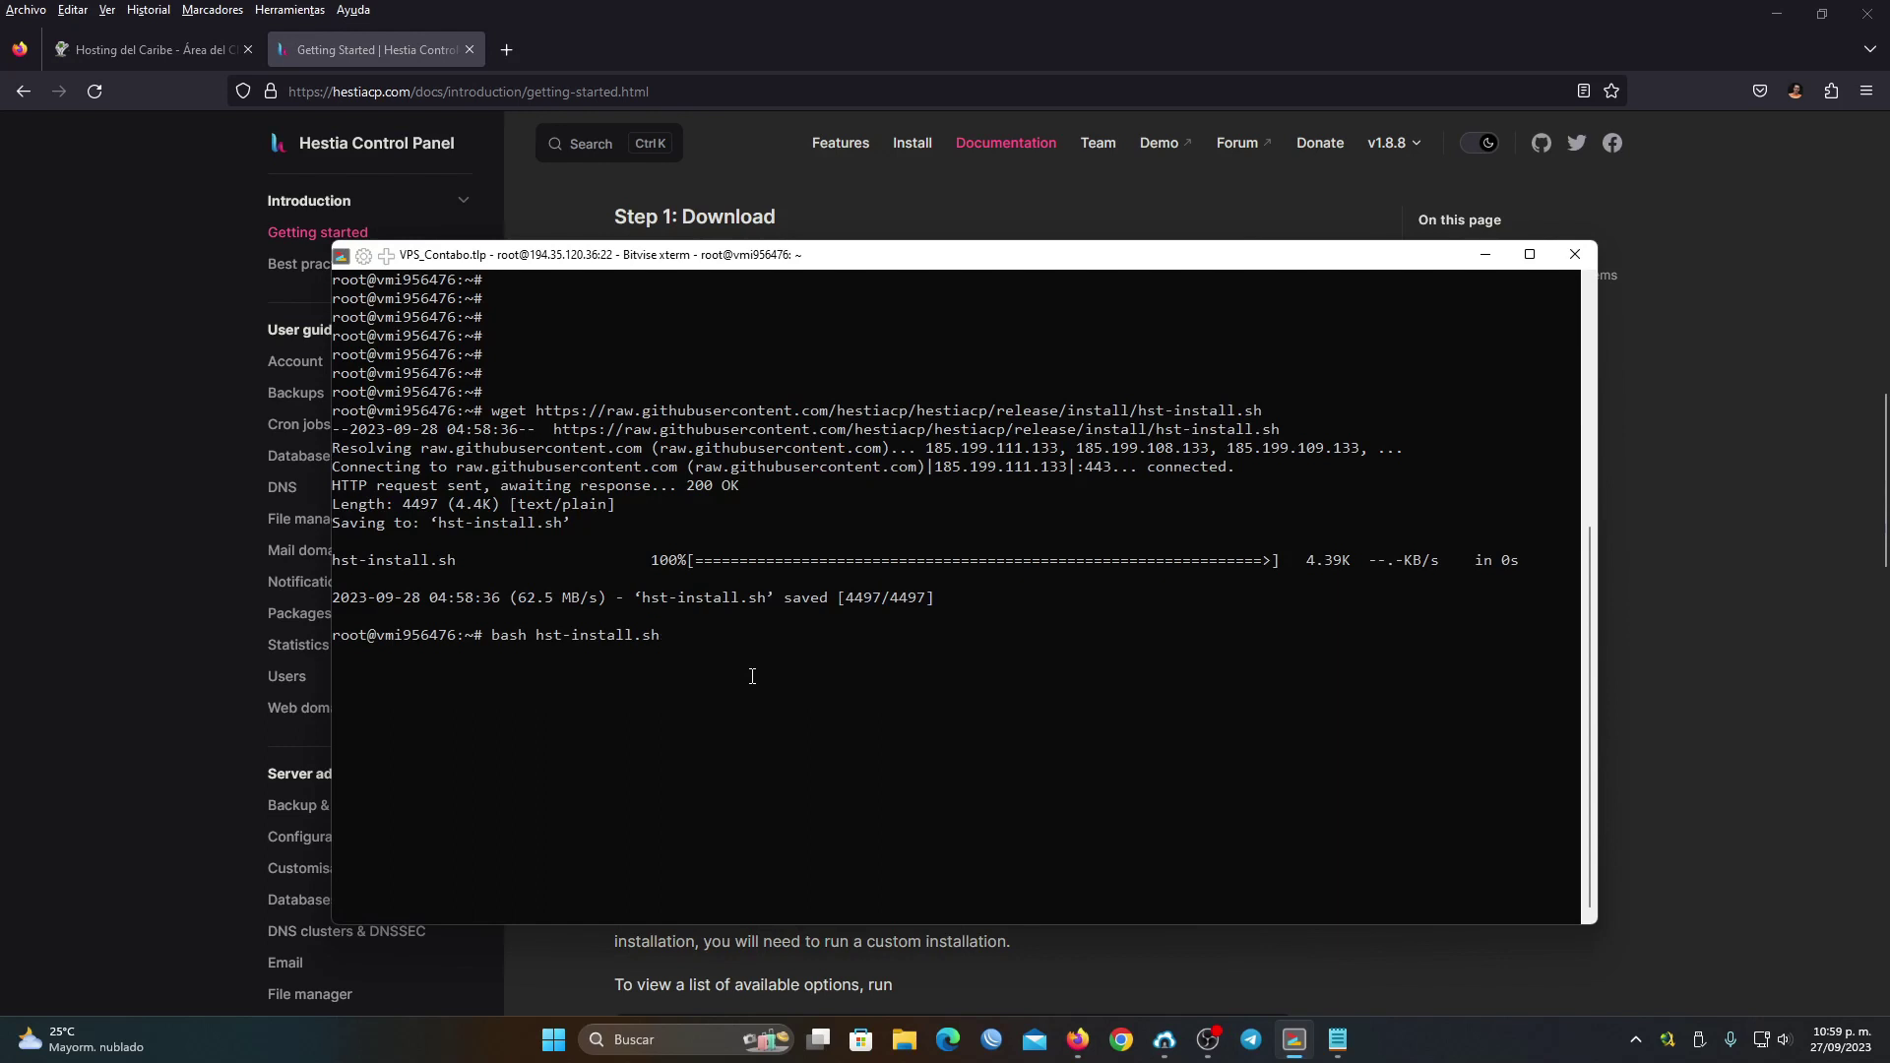
Run bash hst-install.sh and answer y to remove the conflicting ufw package
key(Return)
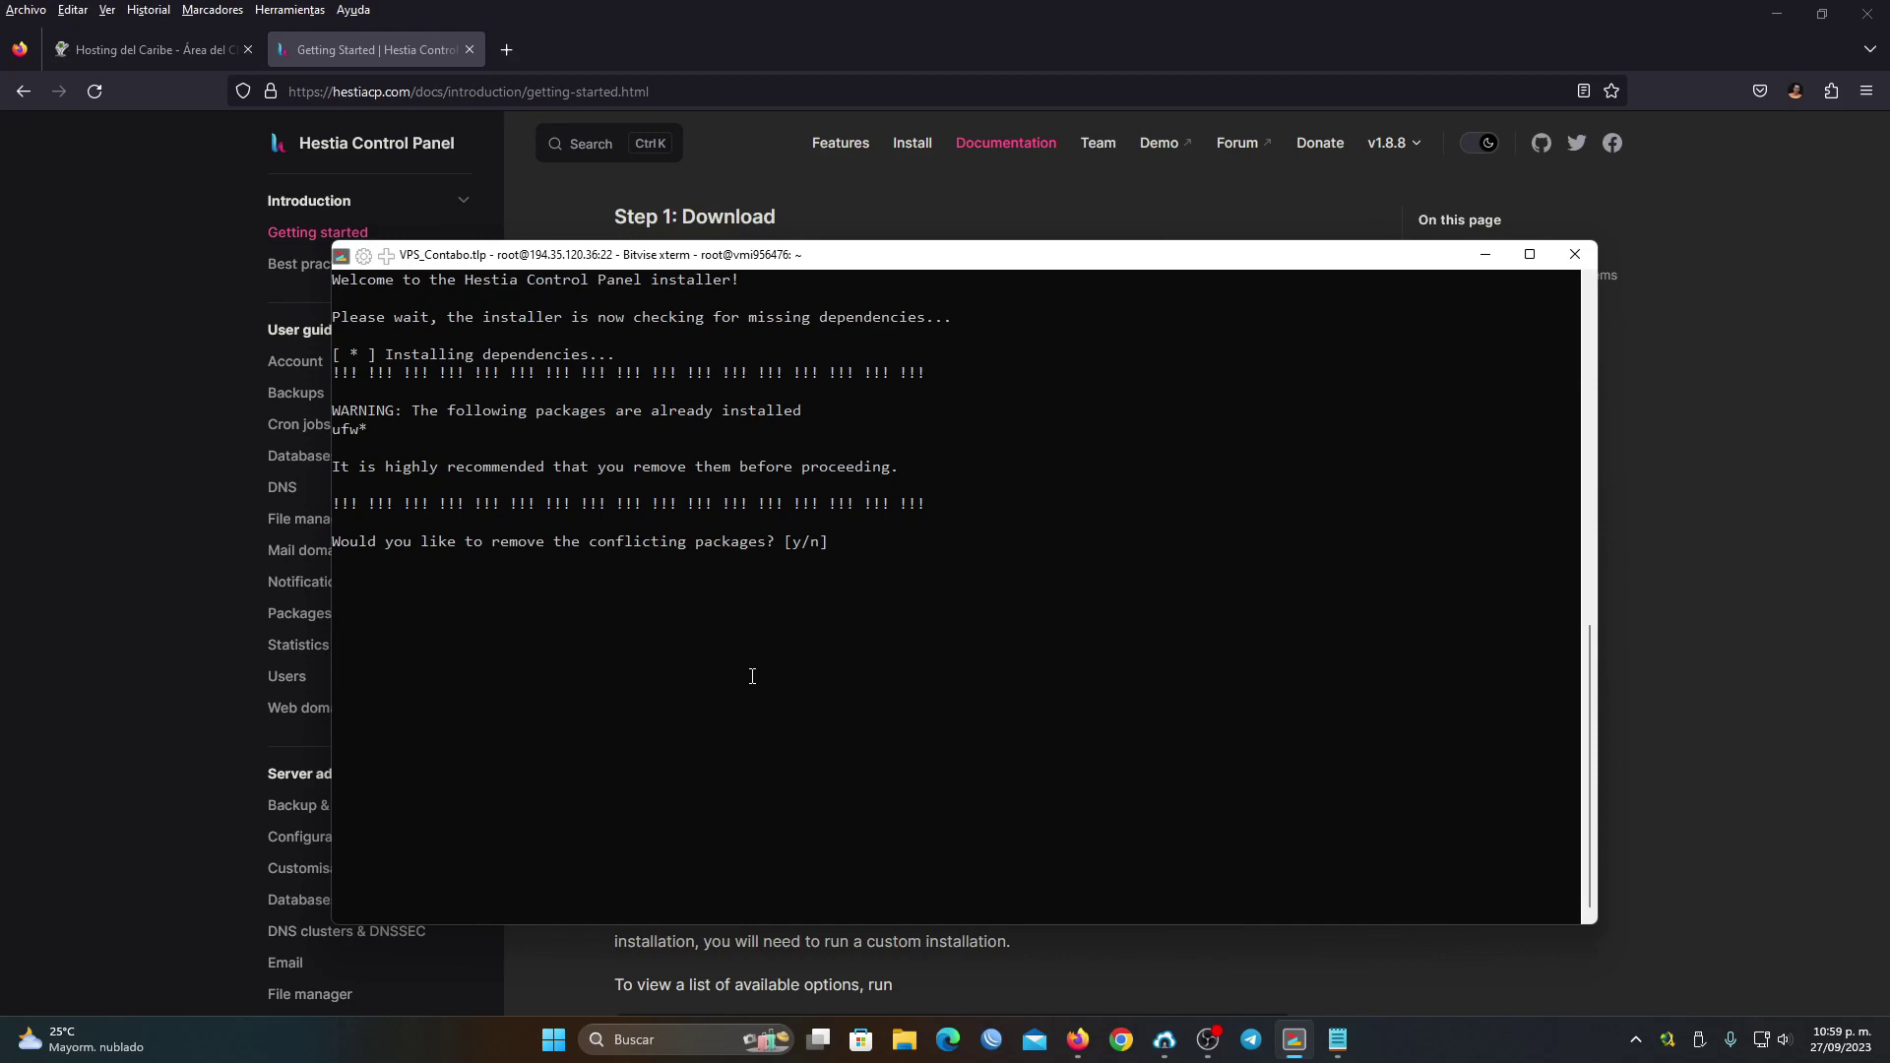
text(y)
key(Return)
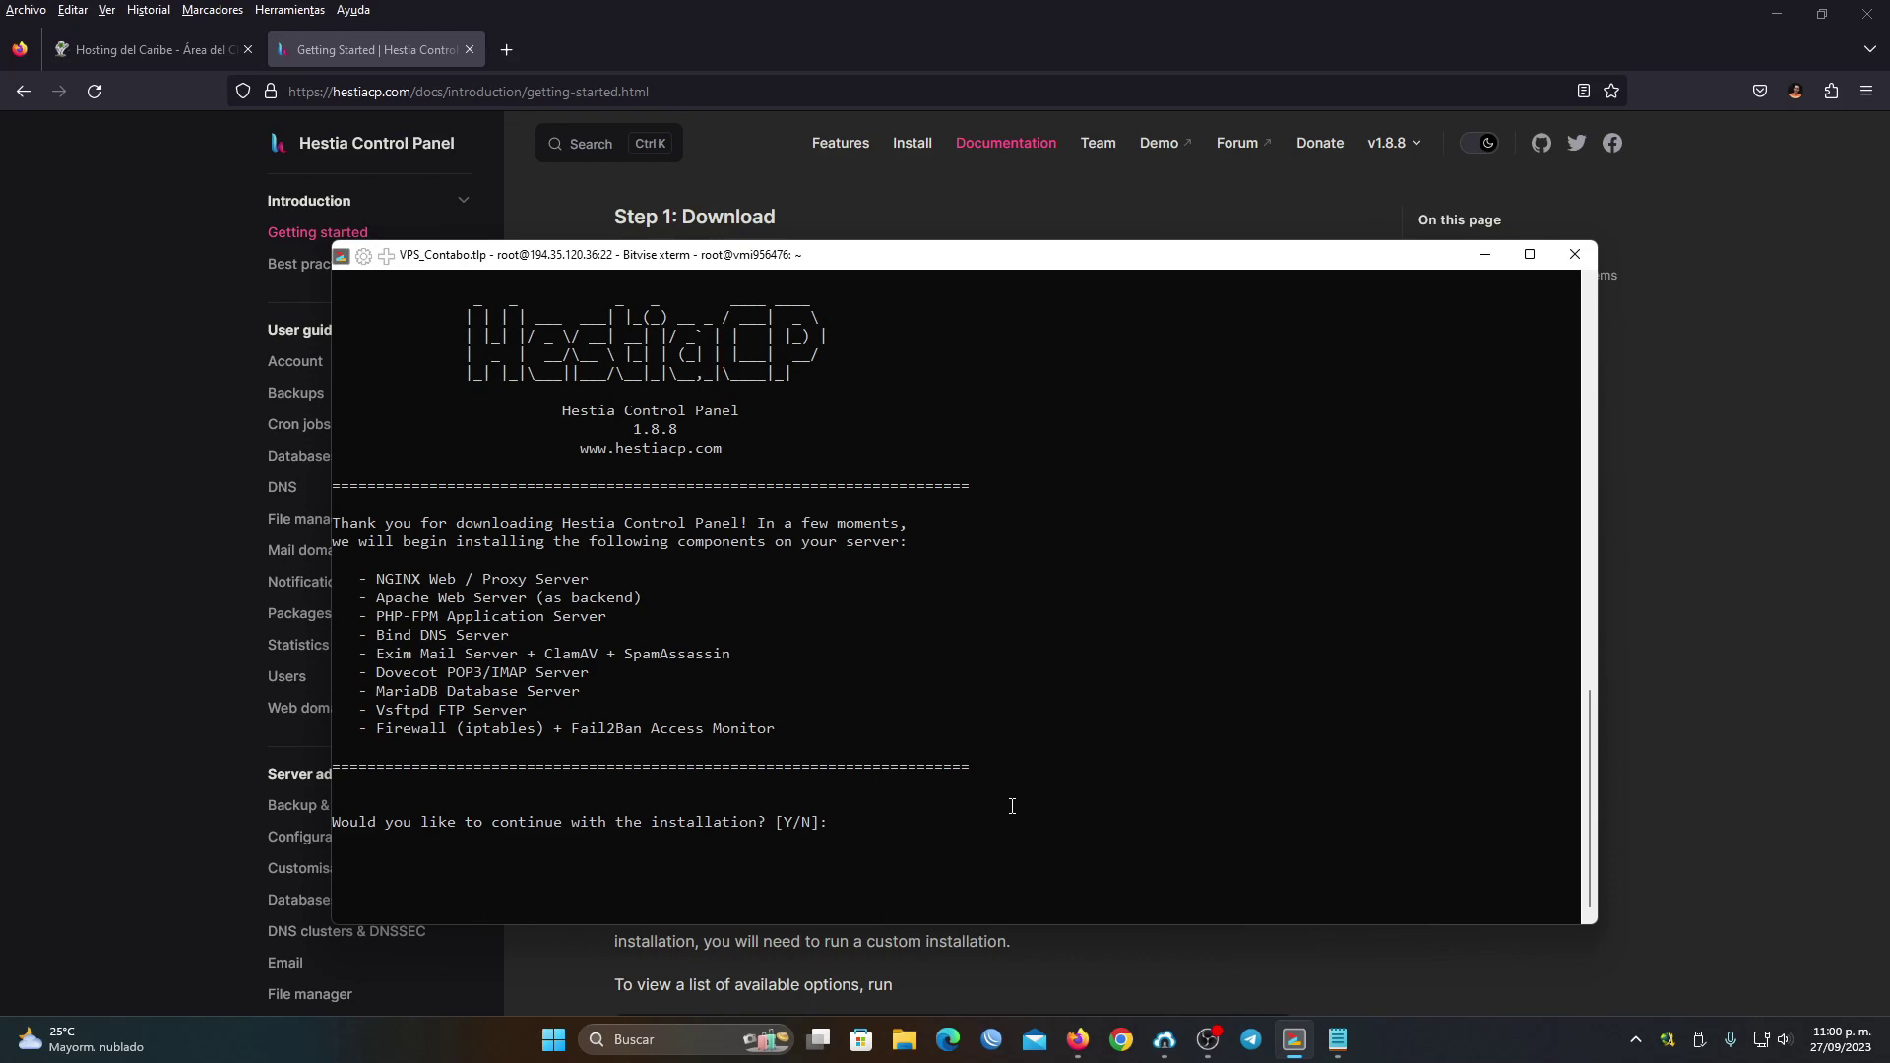
Confirm the install with Y, enter the admin e-mail address, and accept the default FQDN hostname
text(Y)
key(Return)
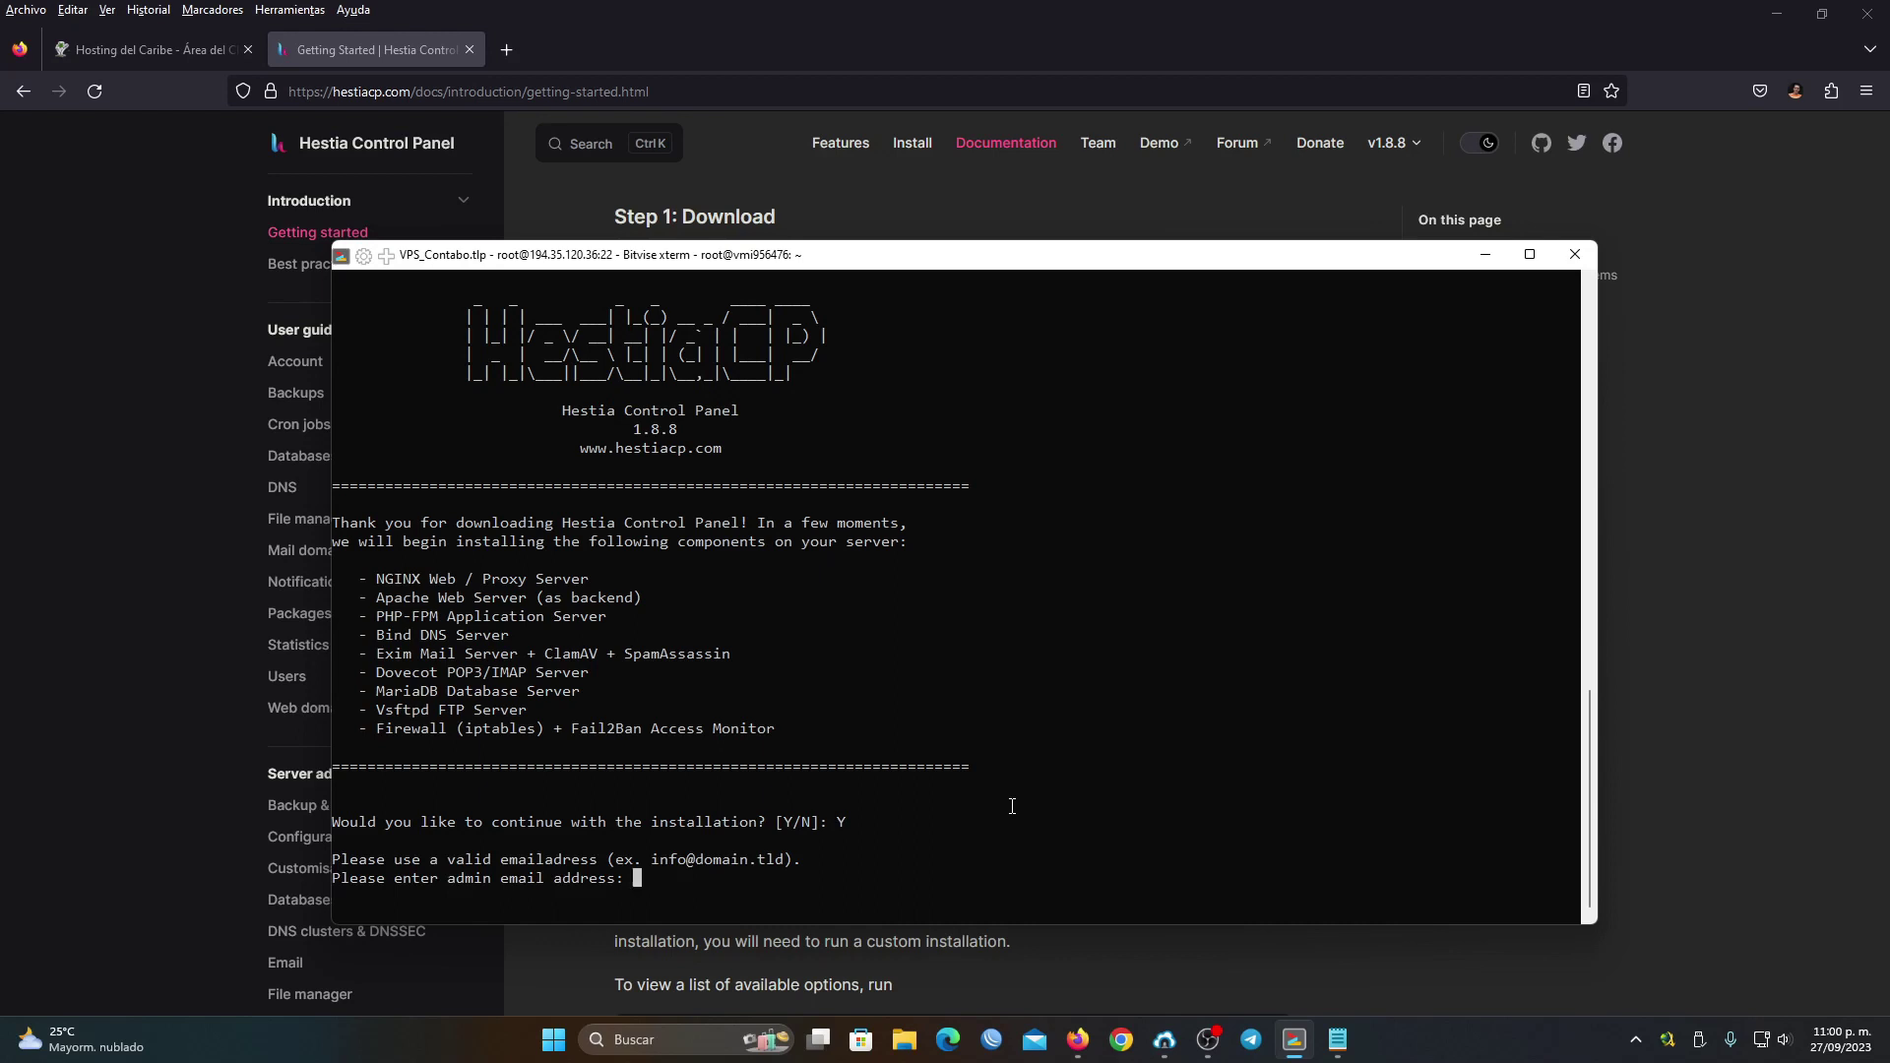
key(Return)
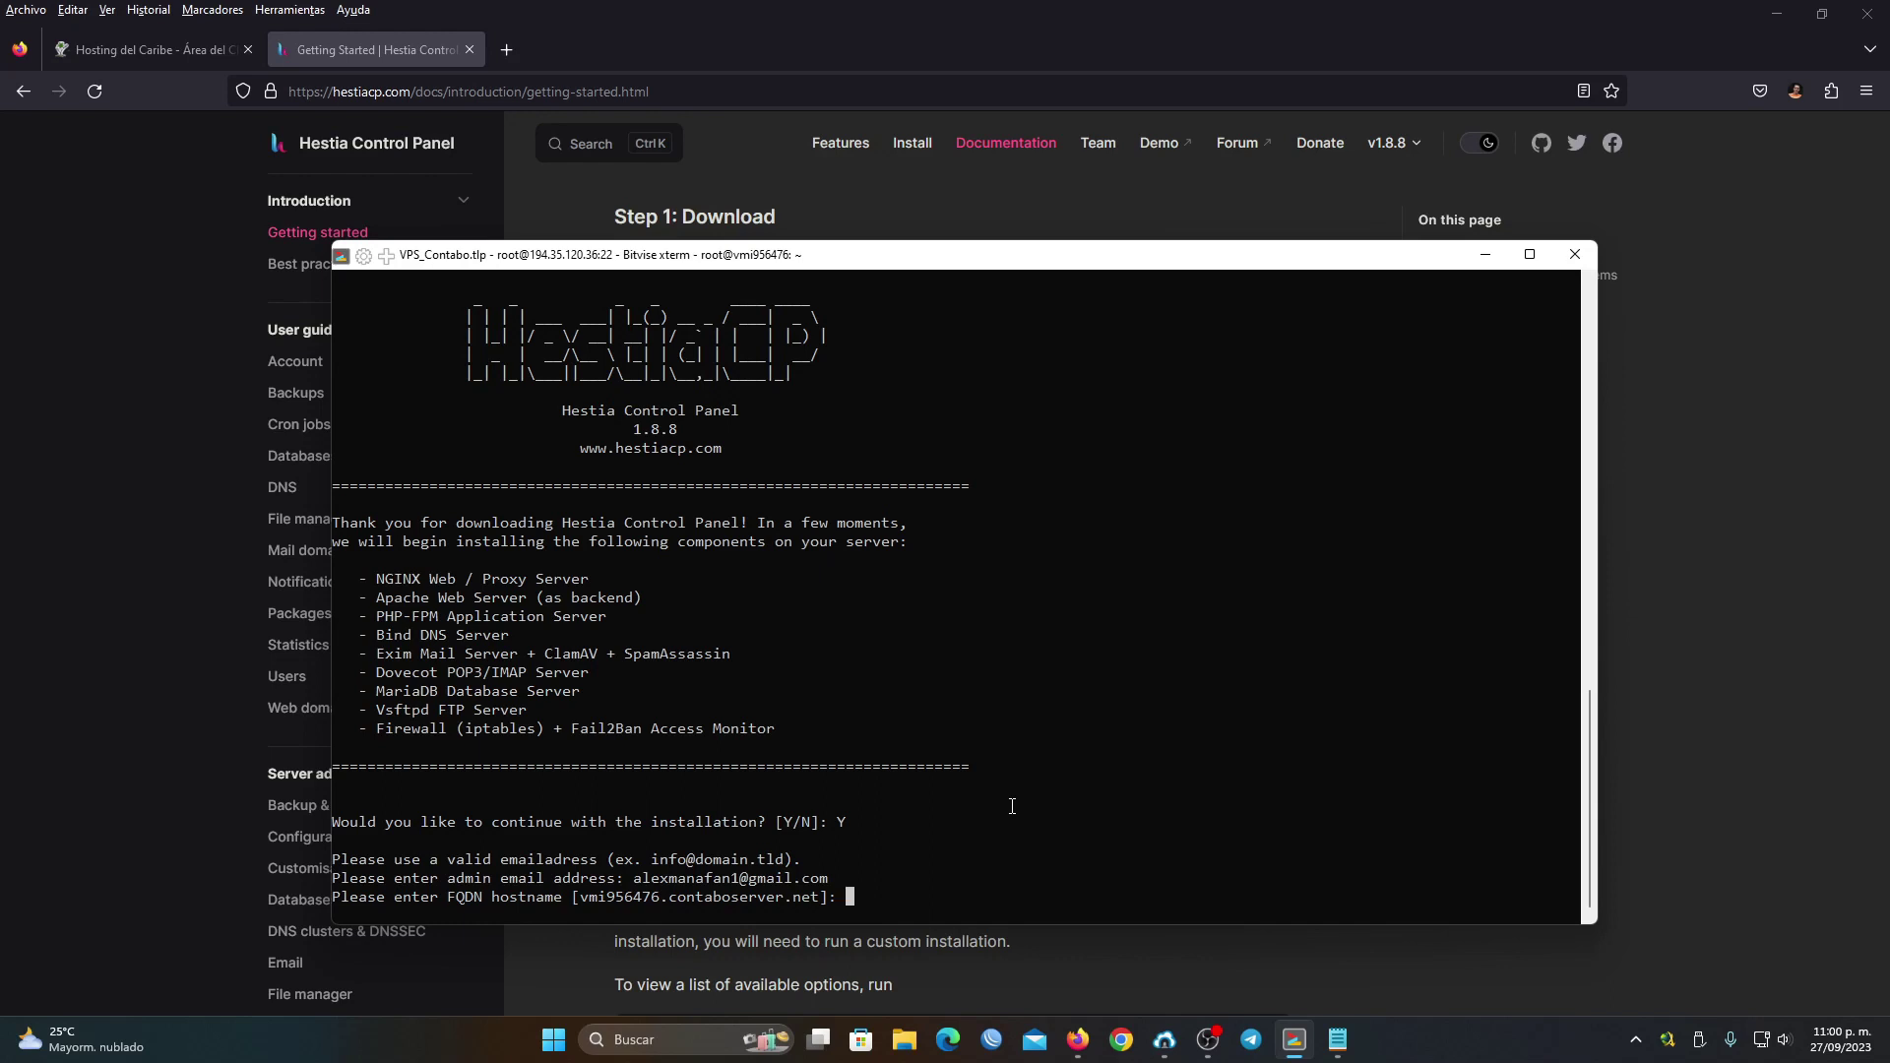
key(alt+Tab)
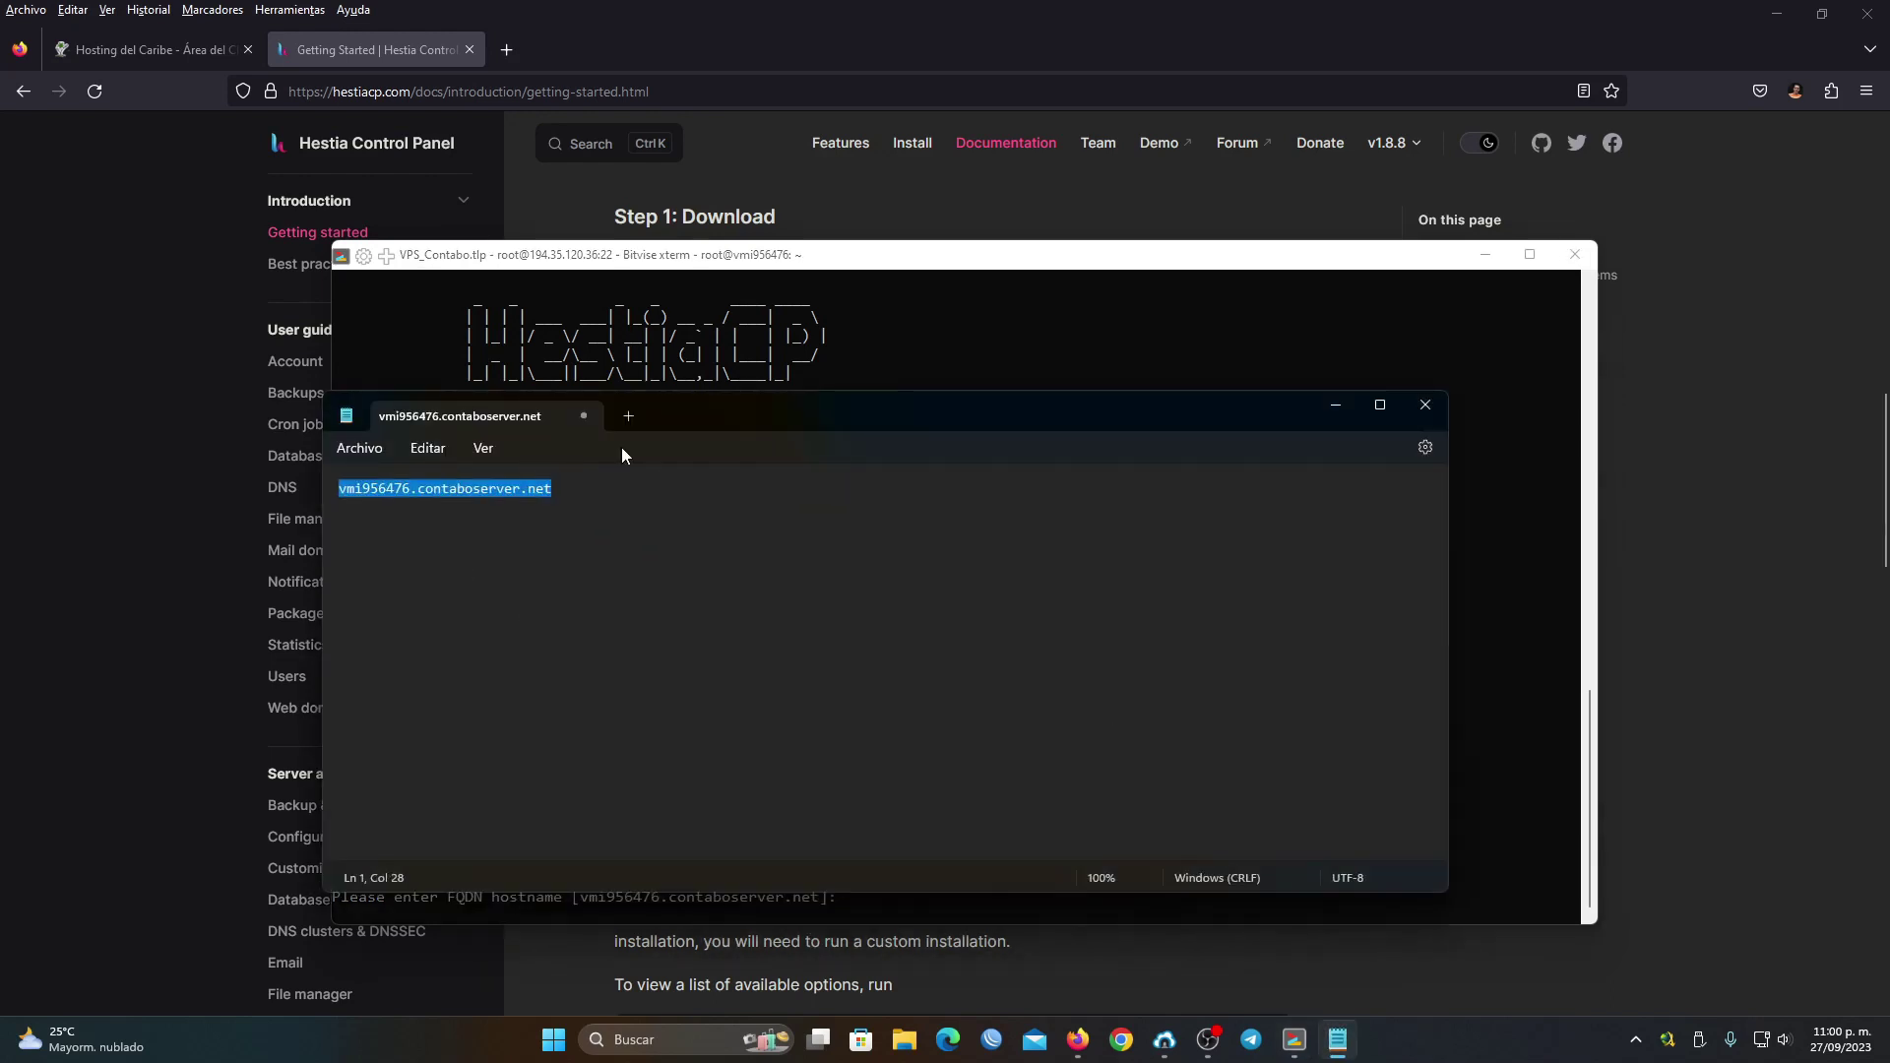
click(1344, 411)
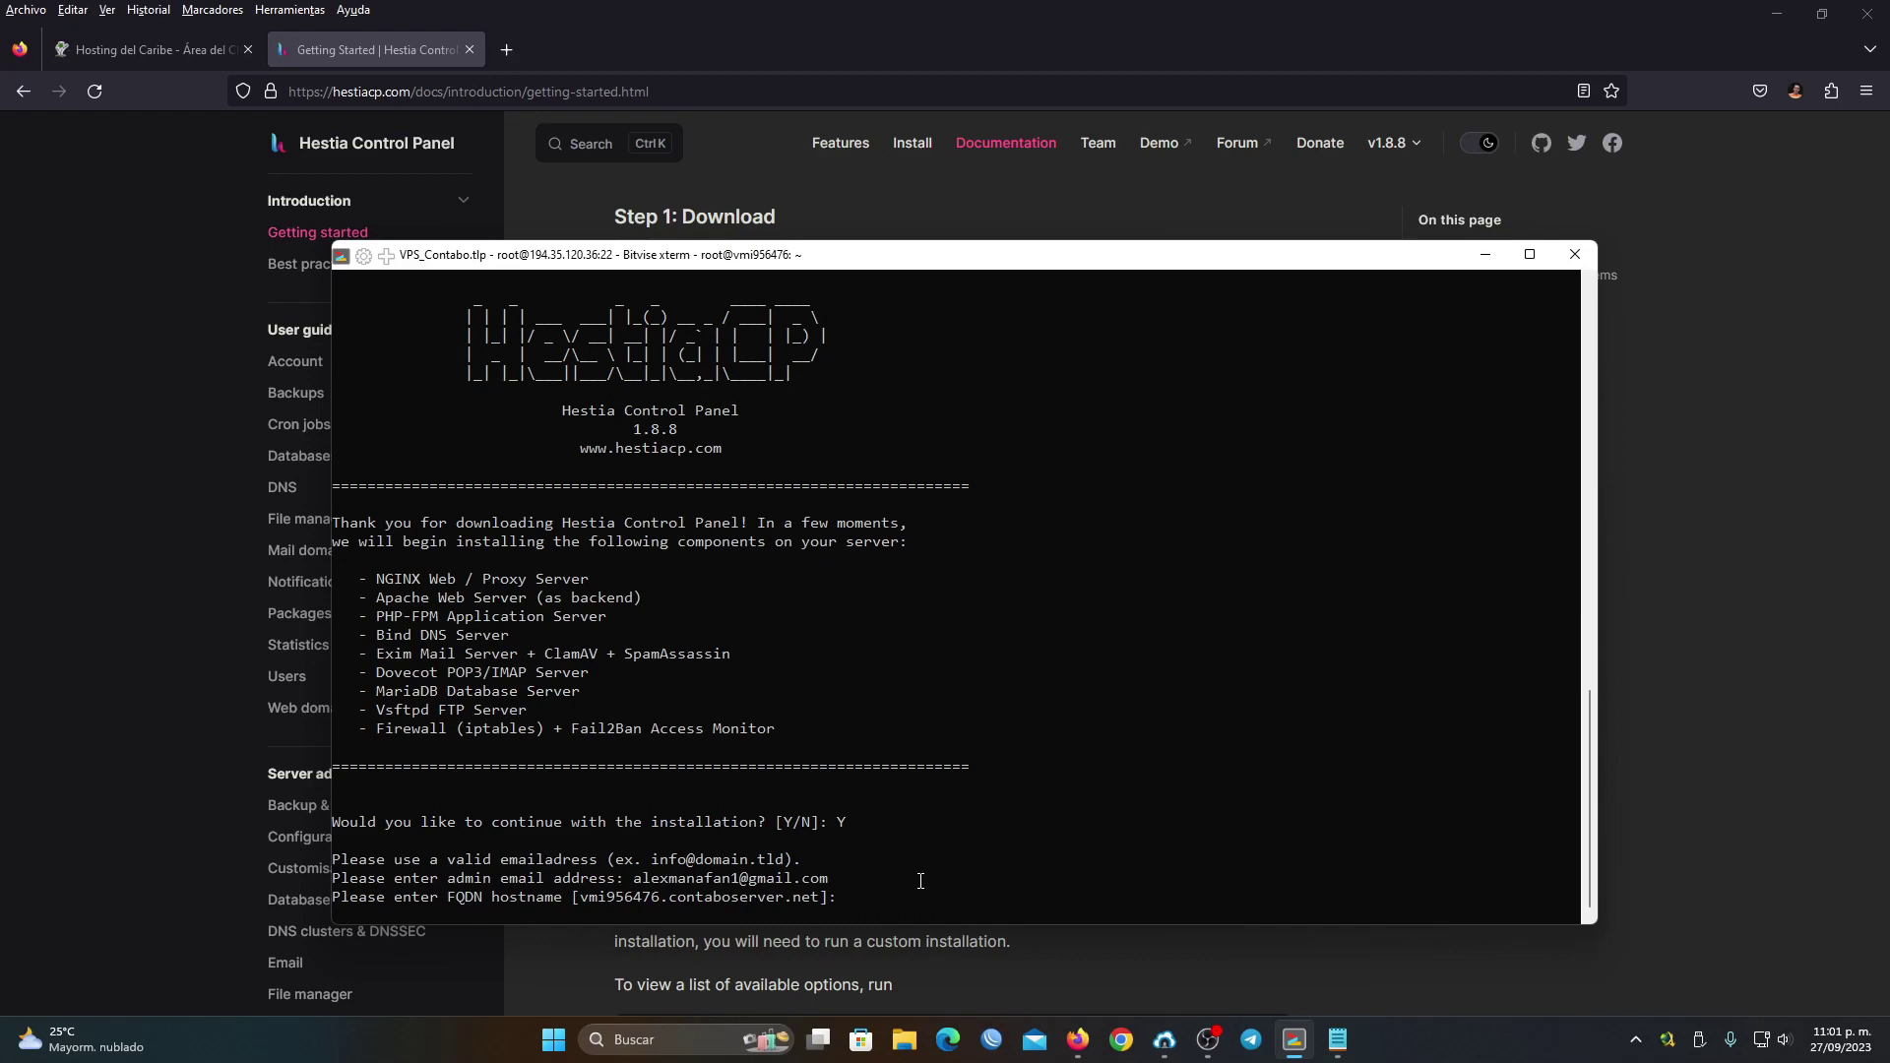
key(Return)
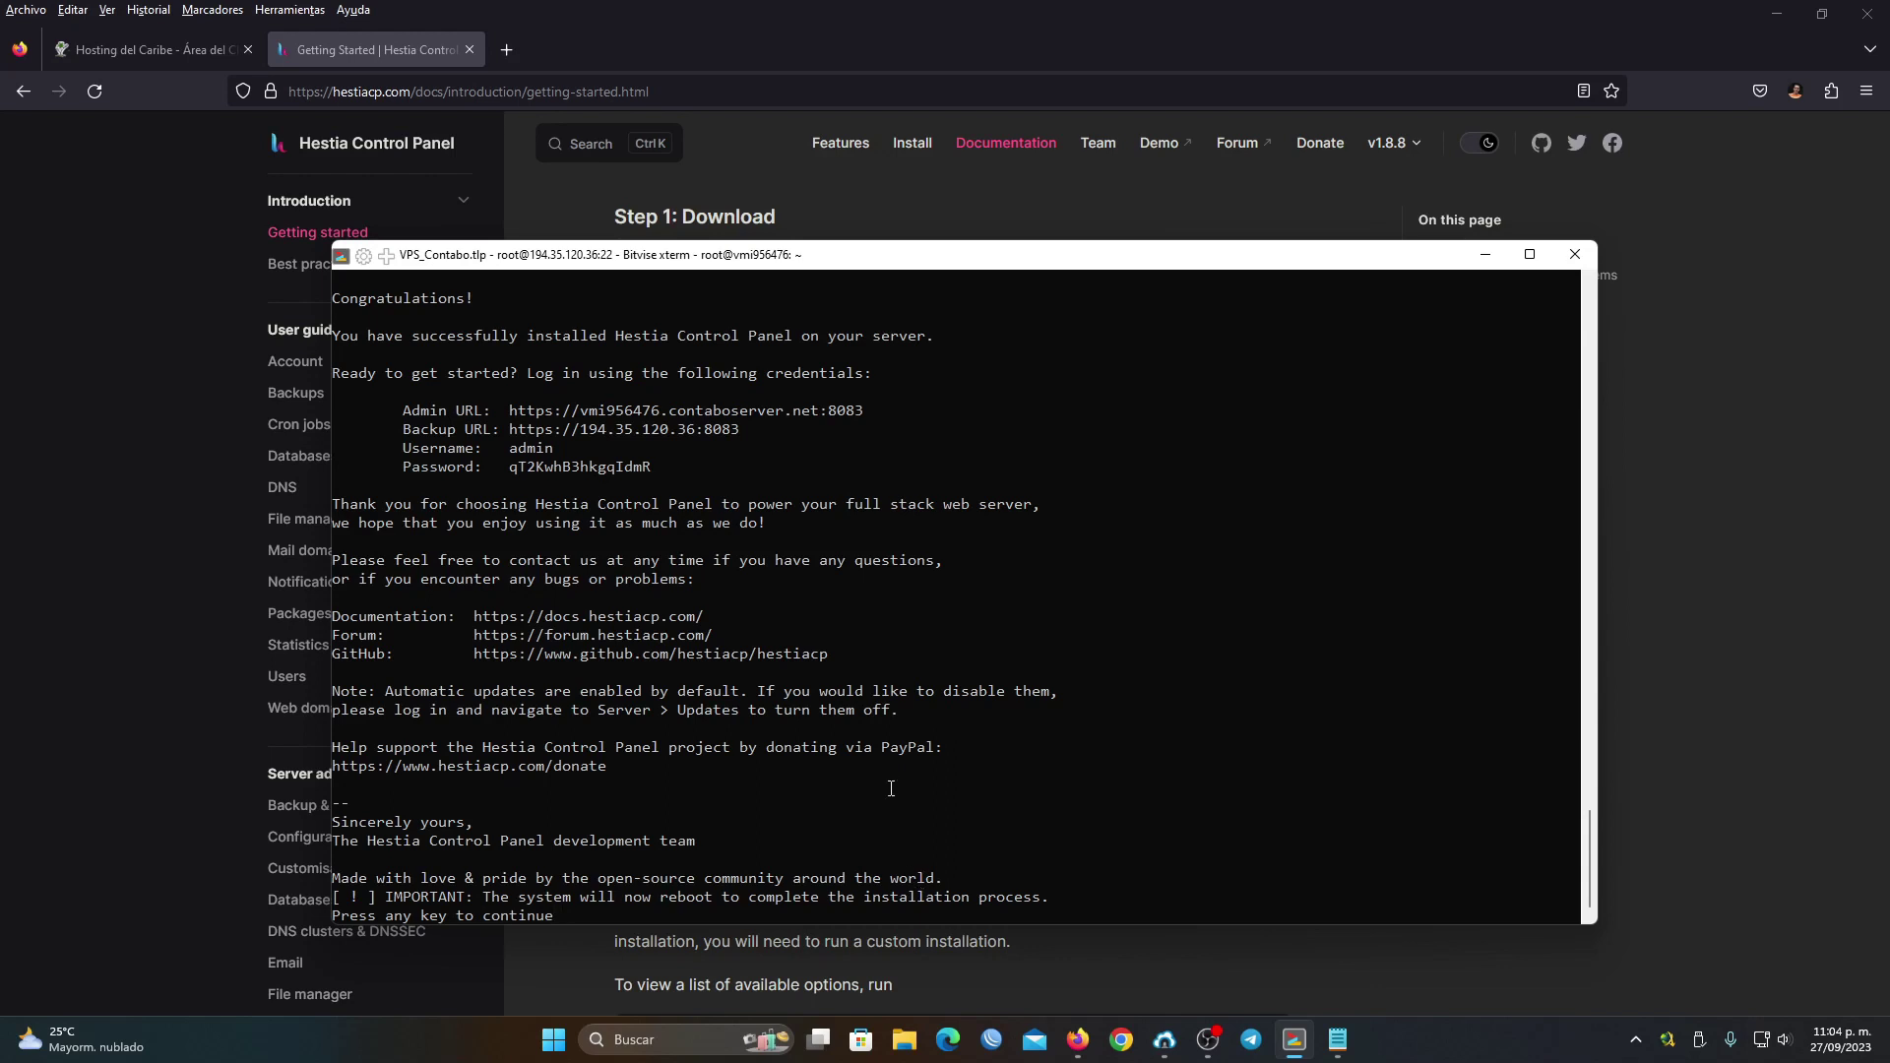
Select the admin login details in the terminal's install summary
click(959, 106)
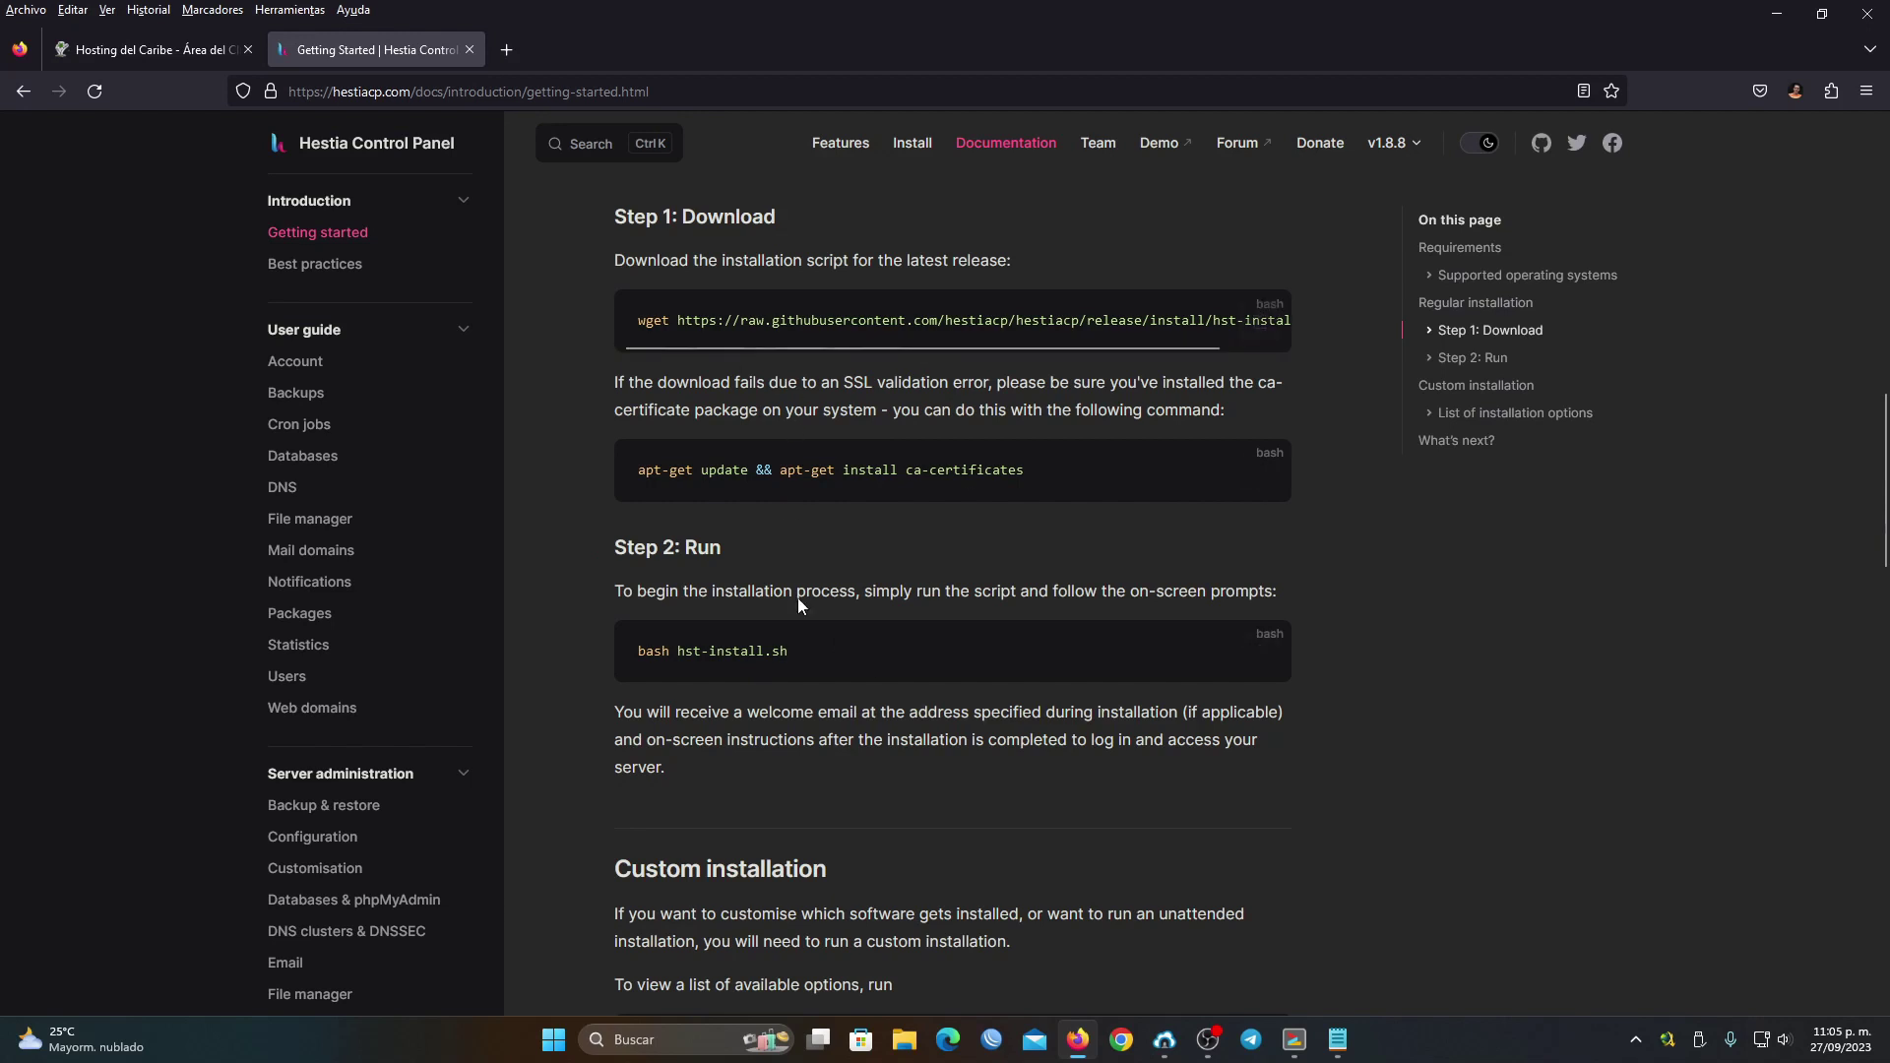
click(1294, 1040)
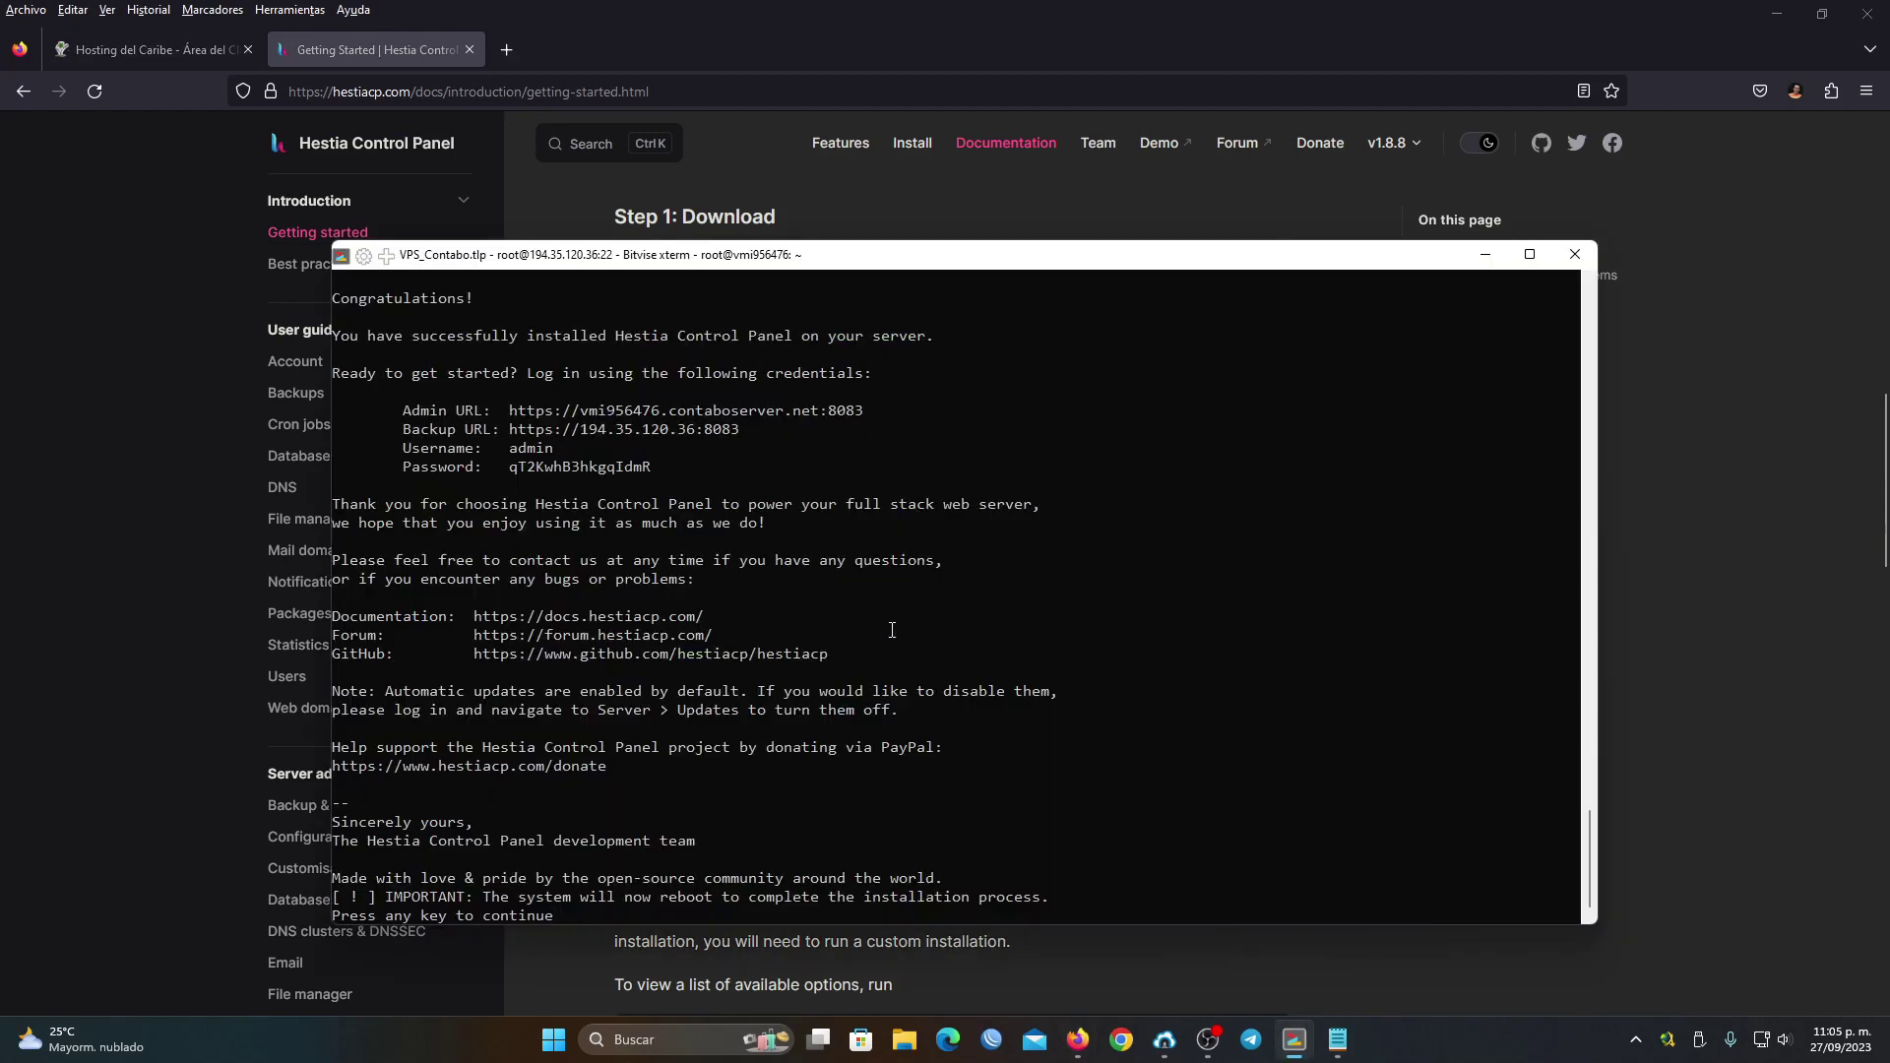
drag(659, 467, 331, 413)
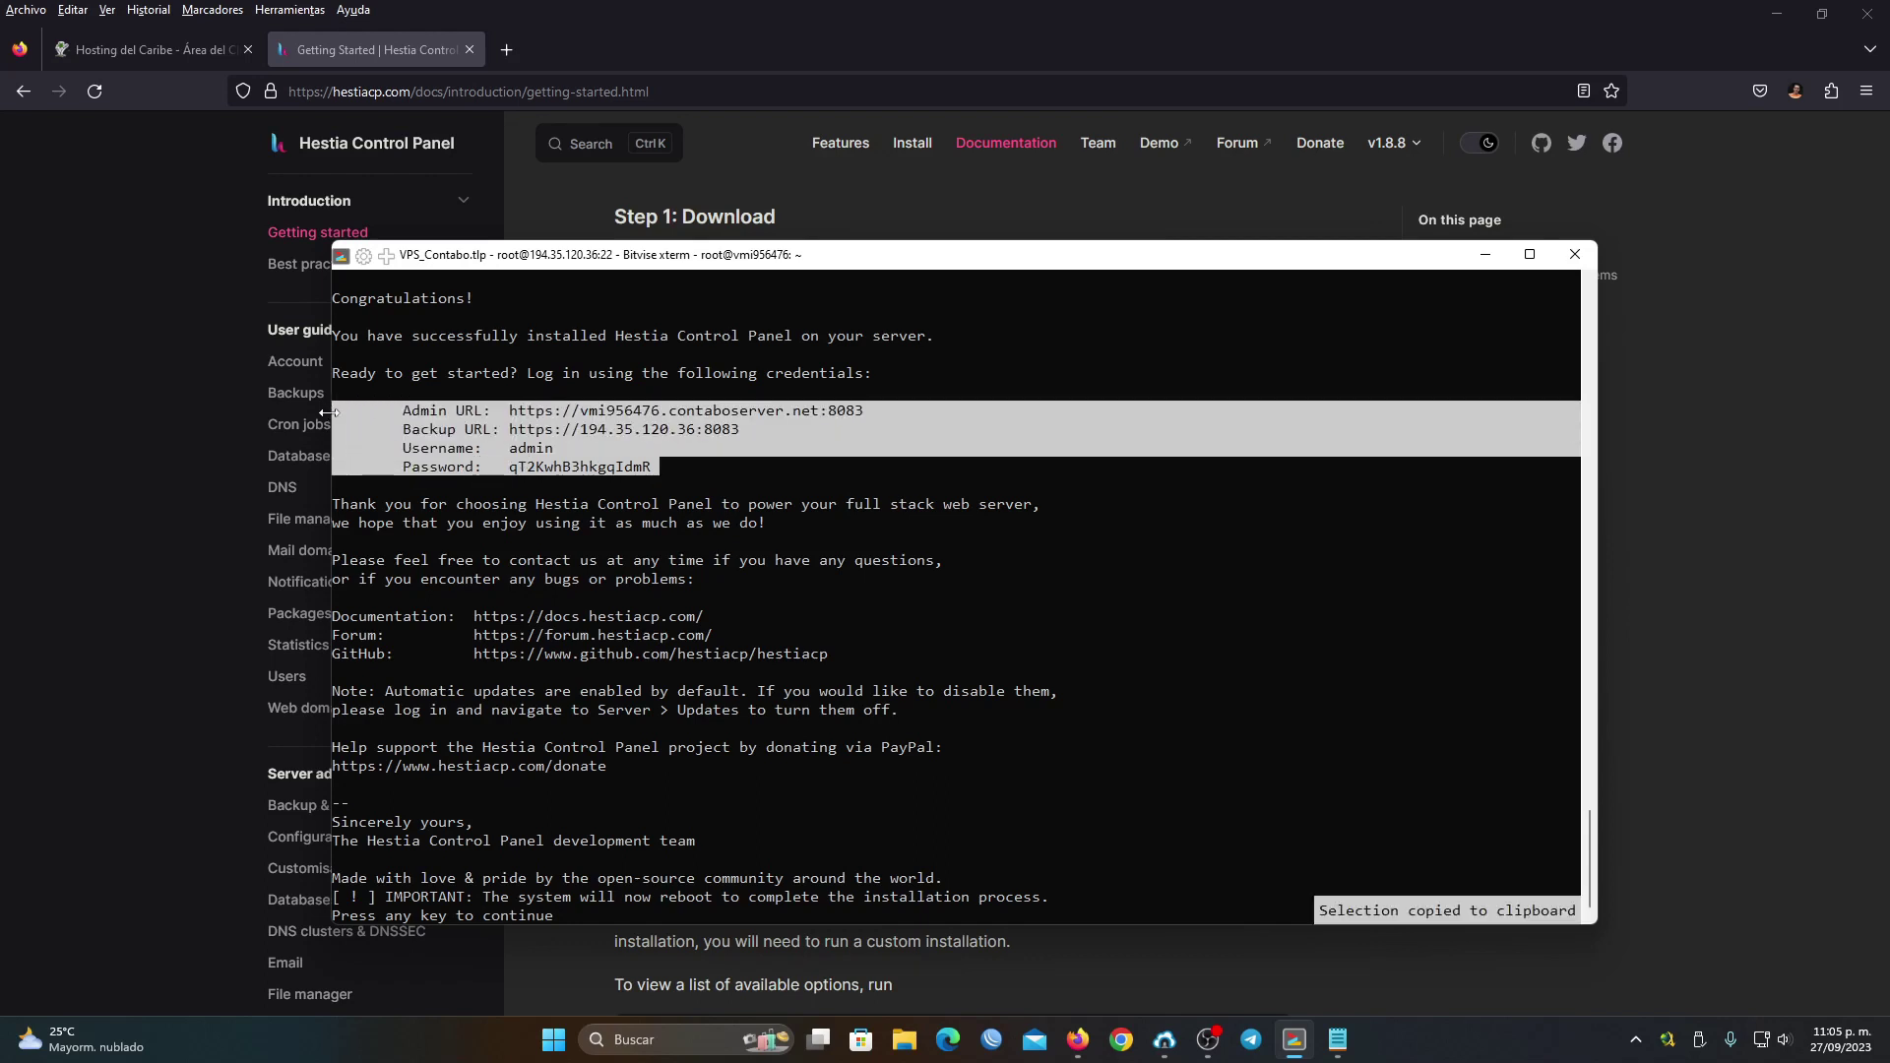
click(511, 467)
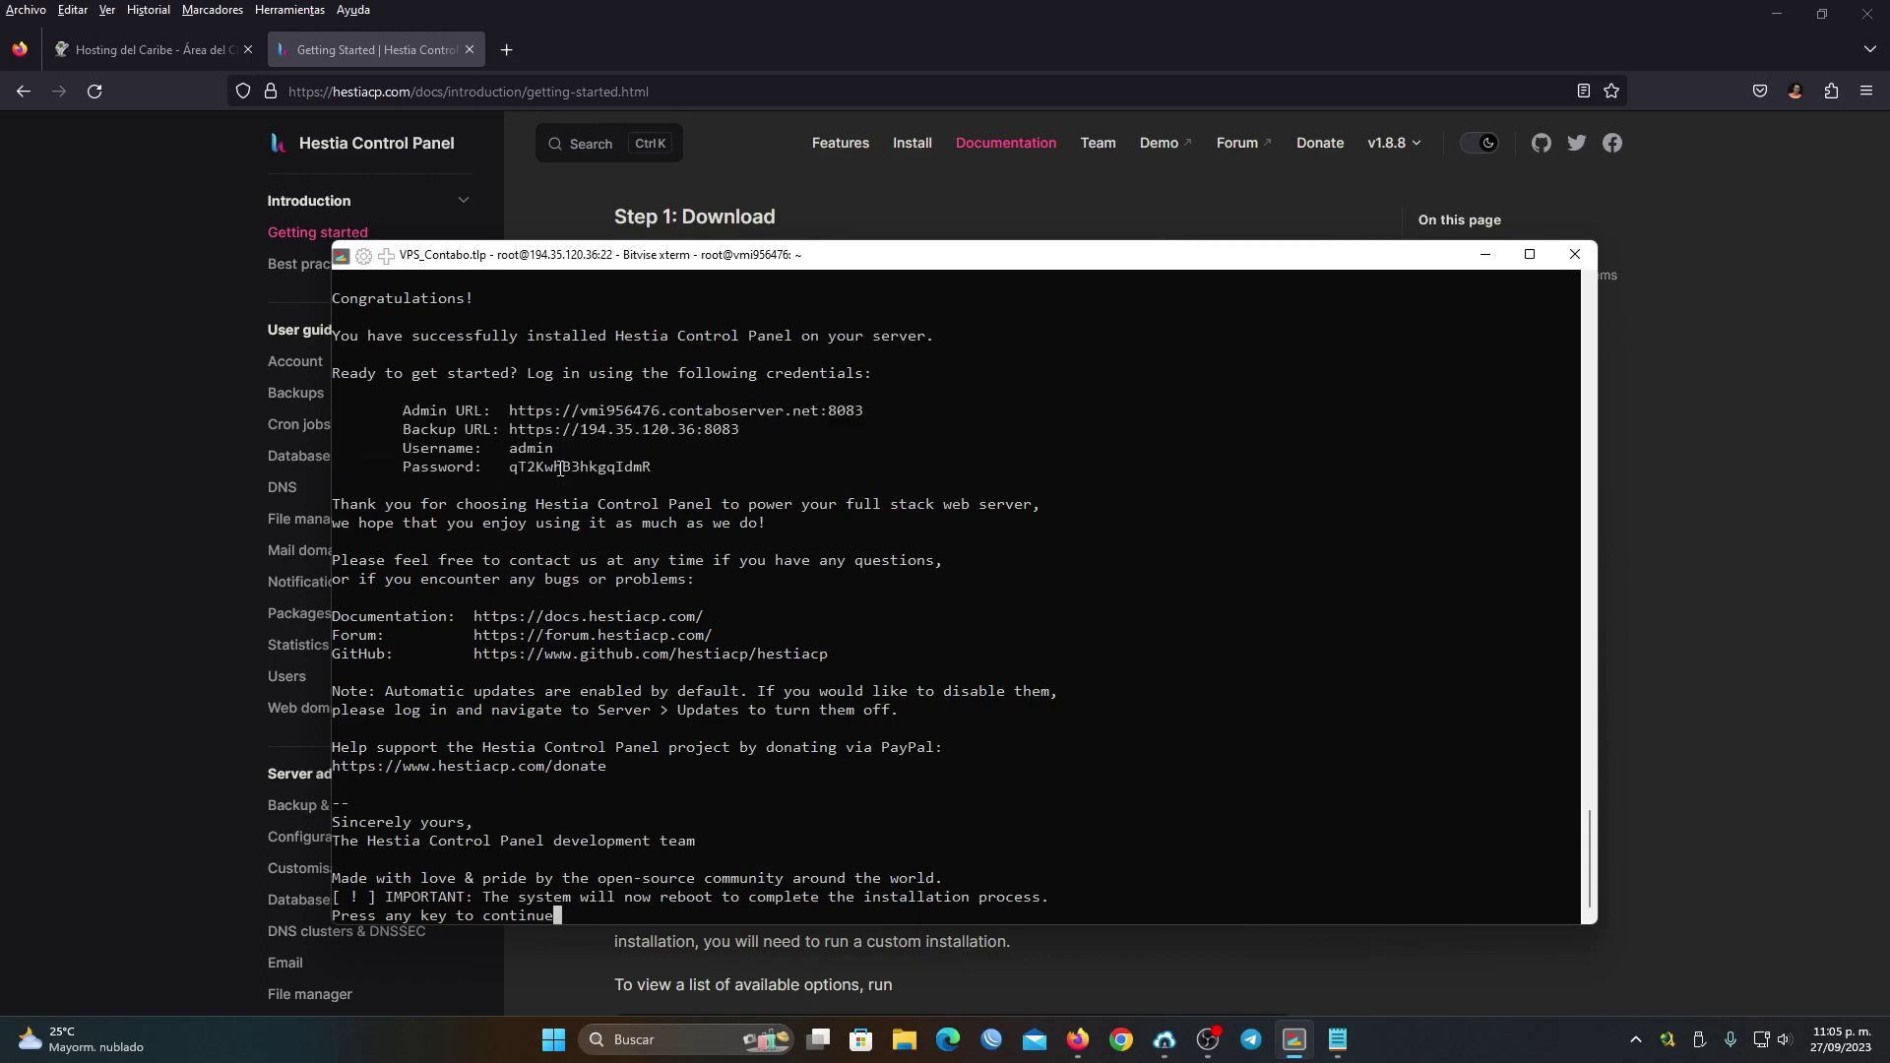
drag(511, 466, 308, 423)
click(673, 476)
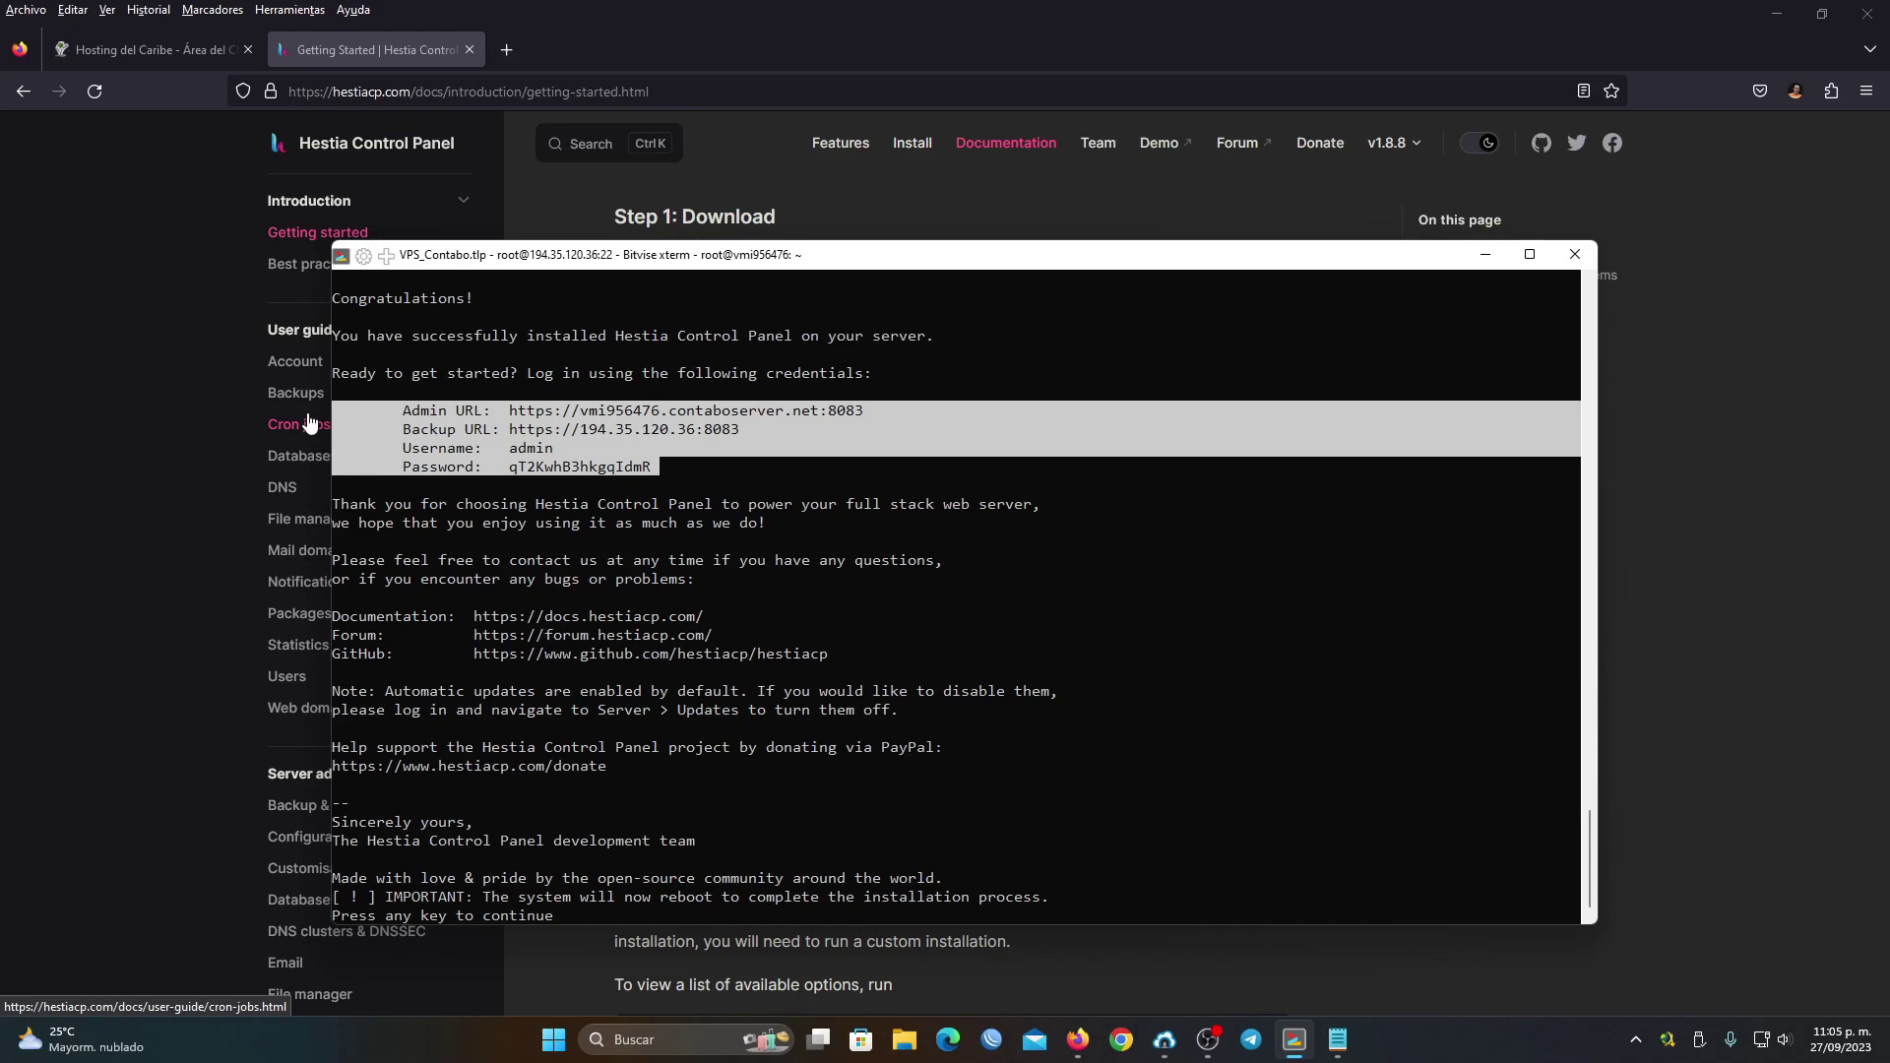
click(883, 604)
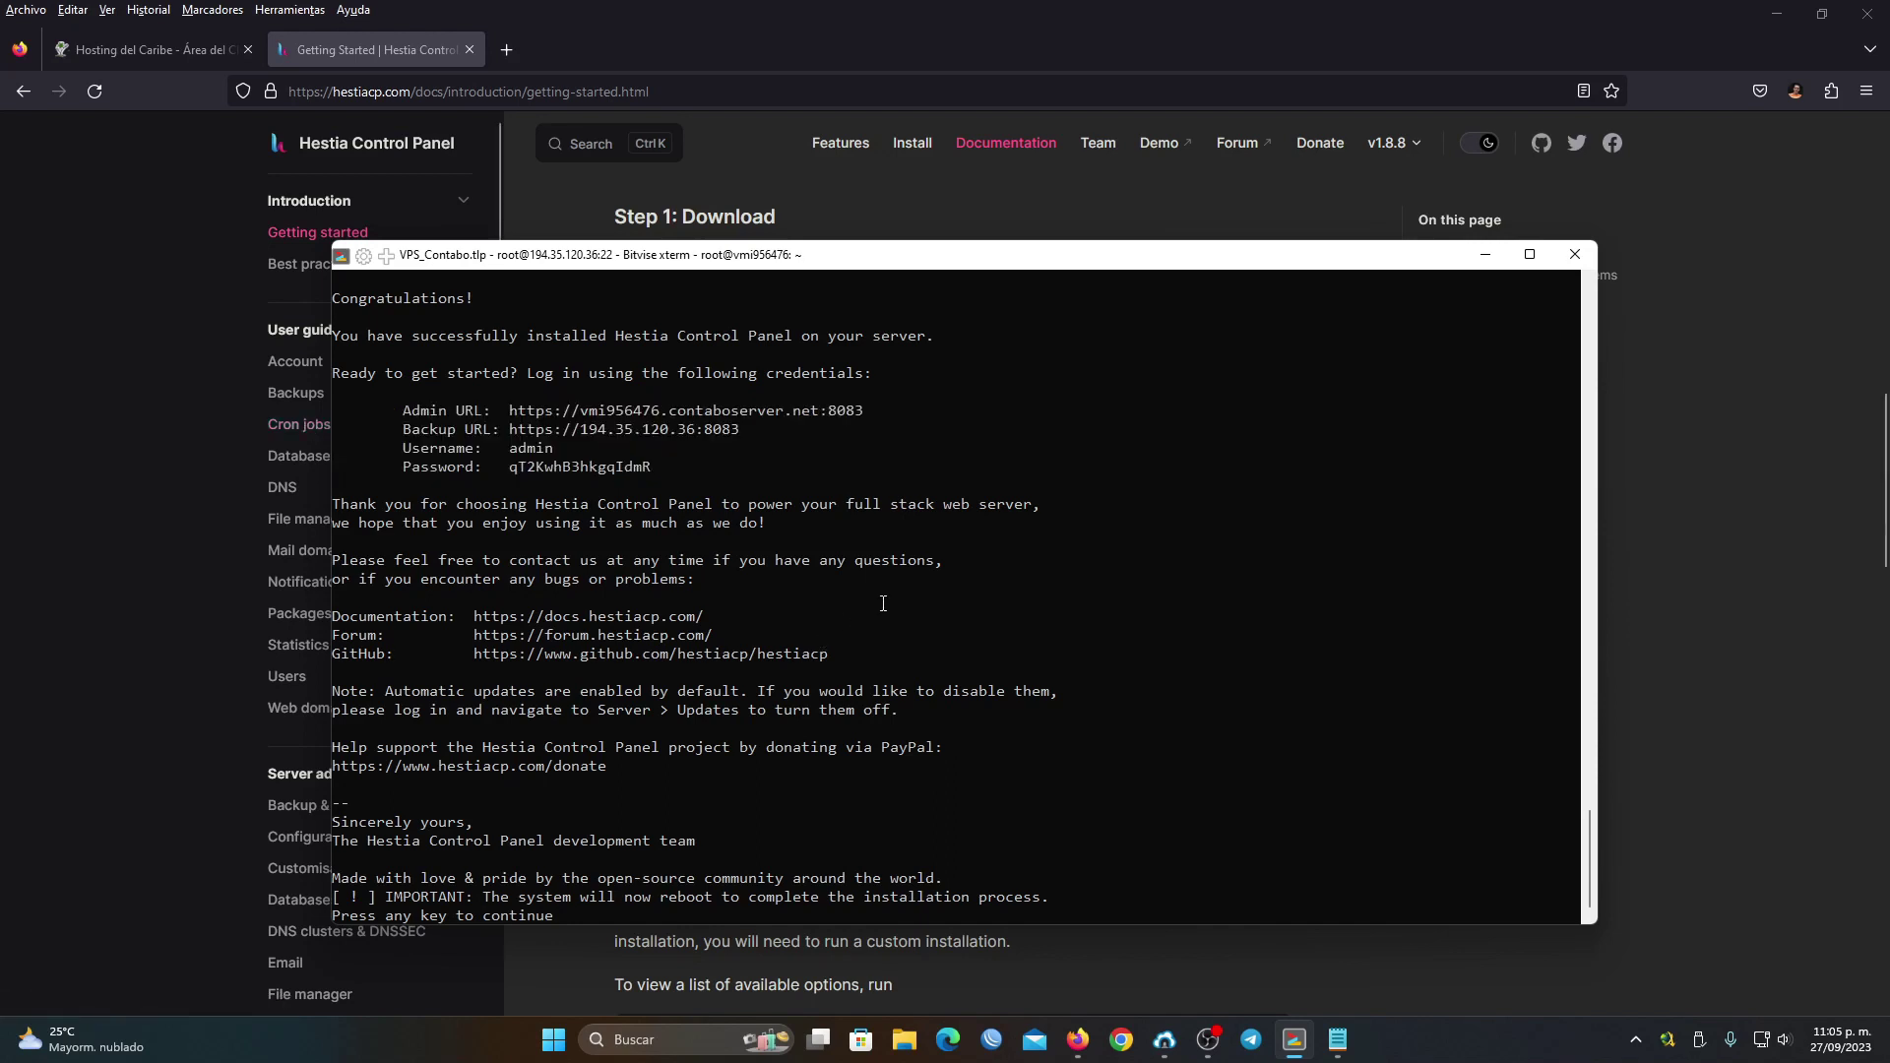
Paste the credentials into the notes on a new line, then continue so the server reboots
click(1335, 1040)
click(773, 630)
key(Return)
key(Return)
key(ctrl+v)
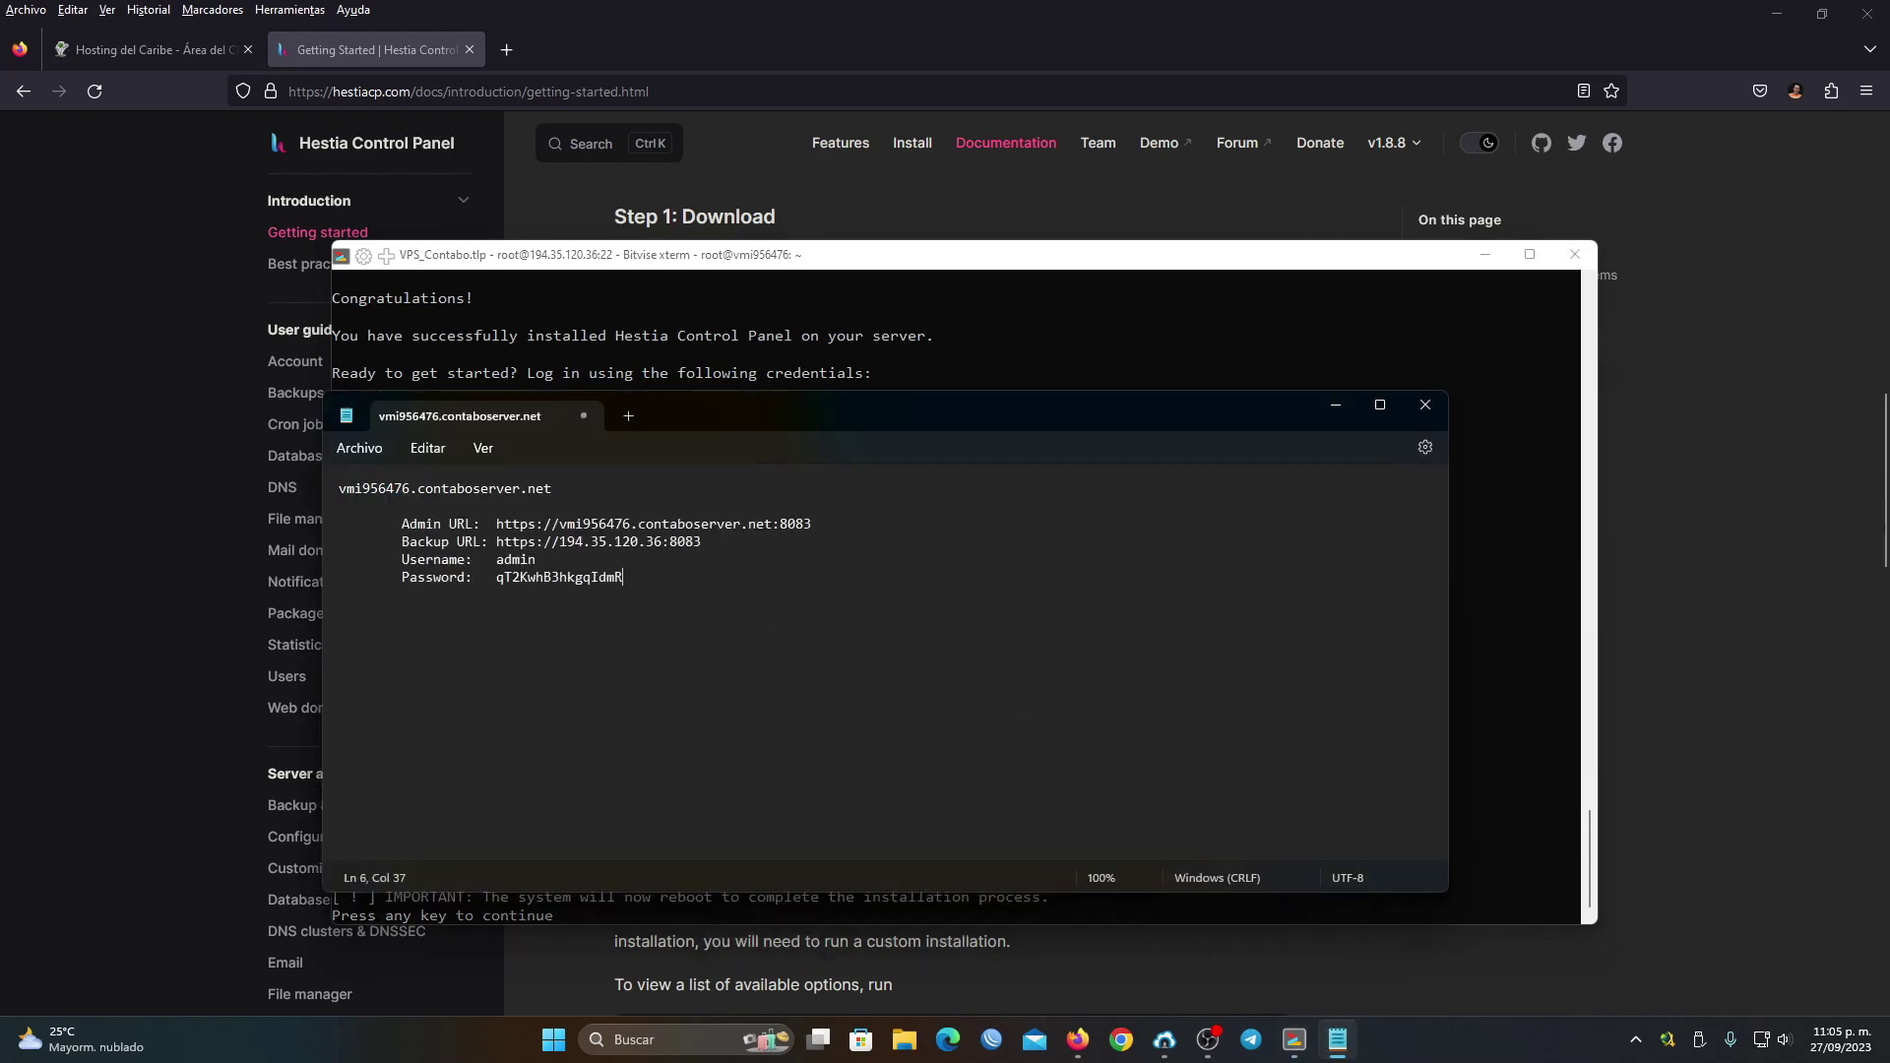
click(1336, 405)
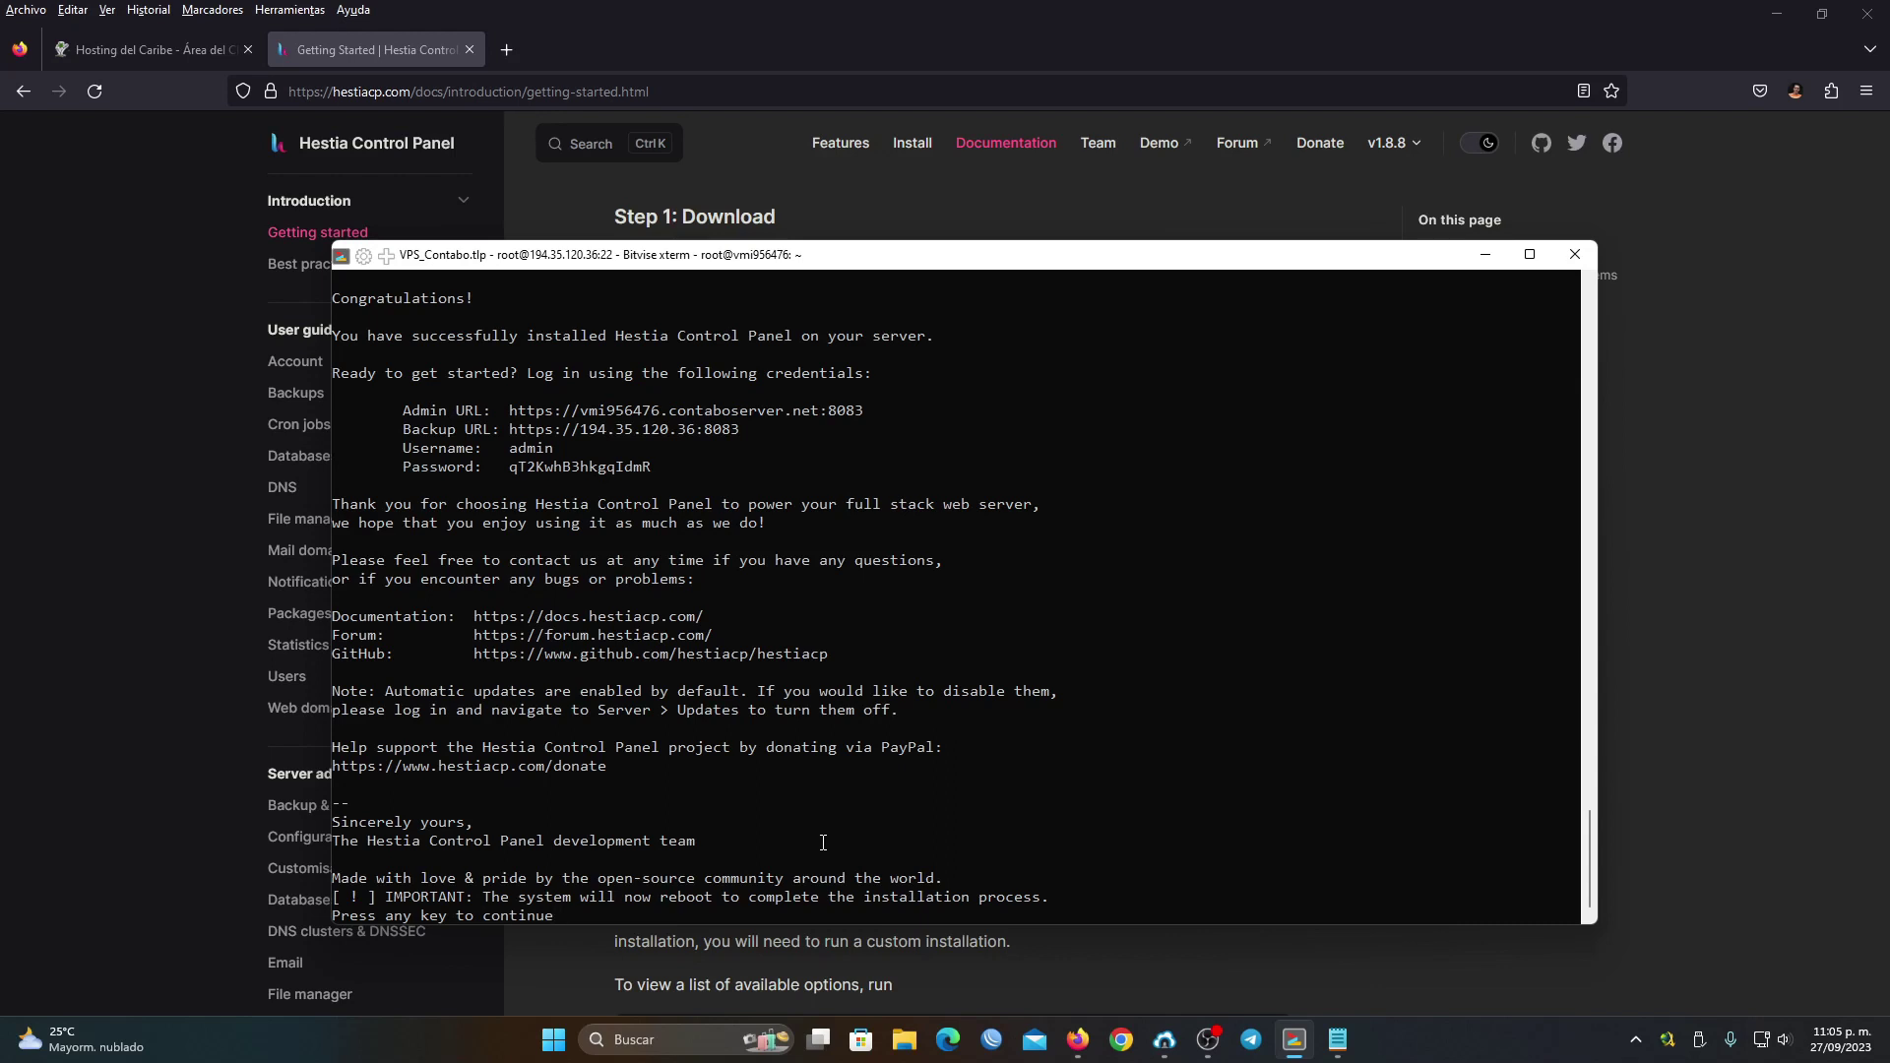
key(Return)
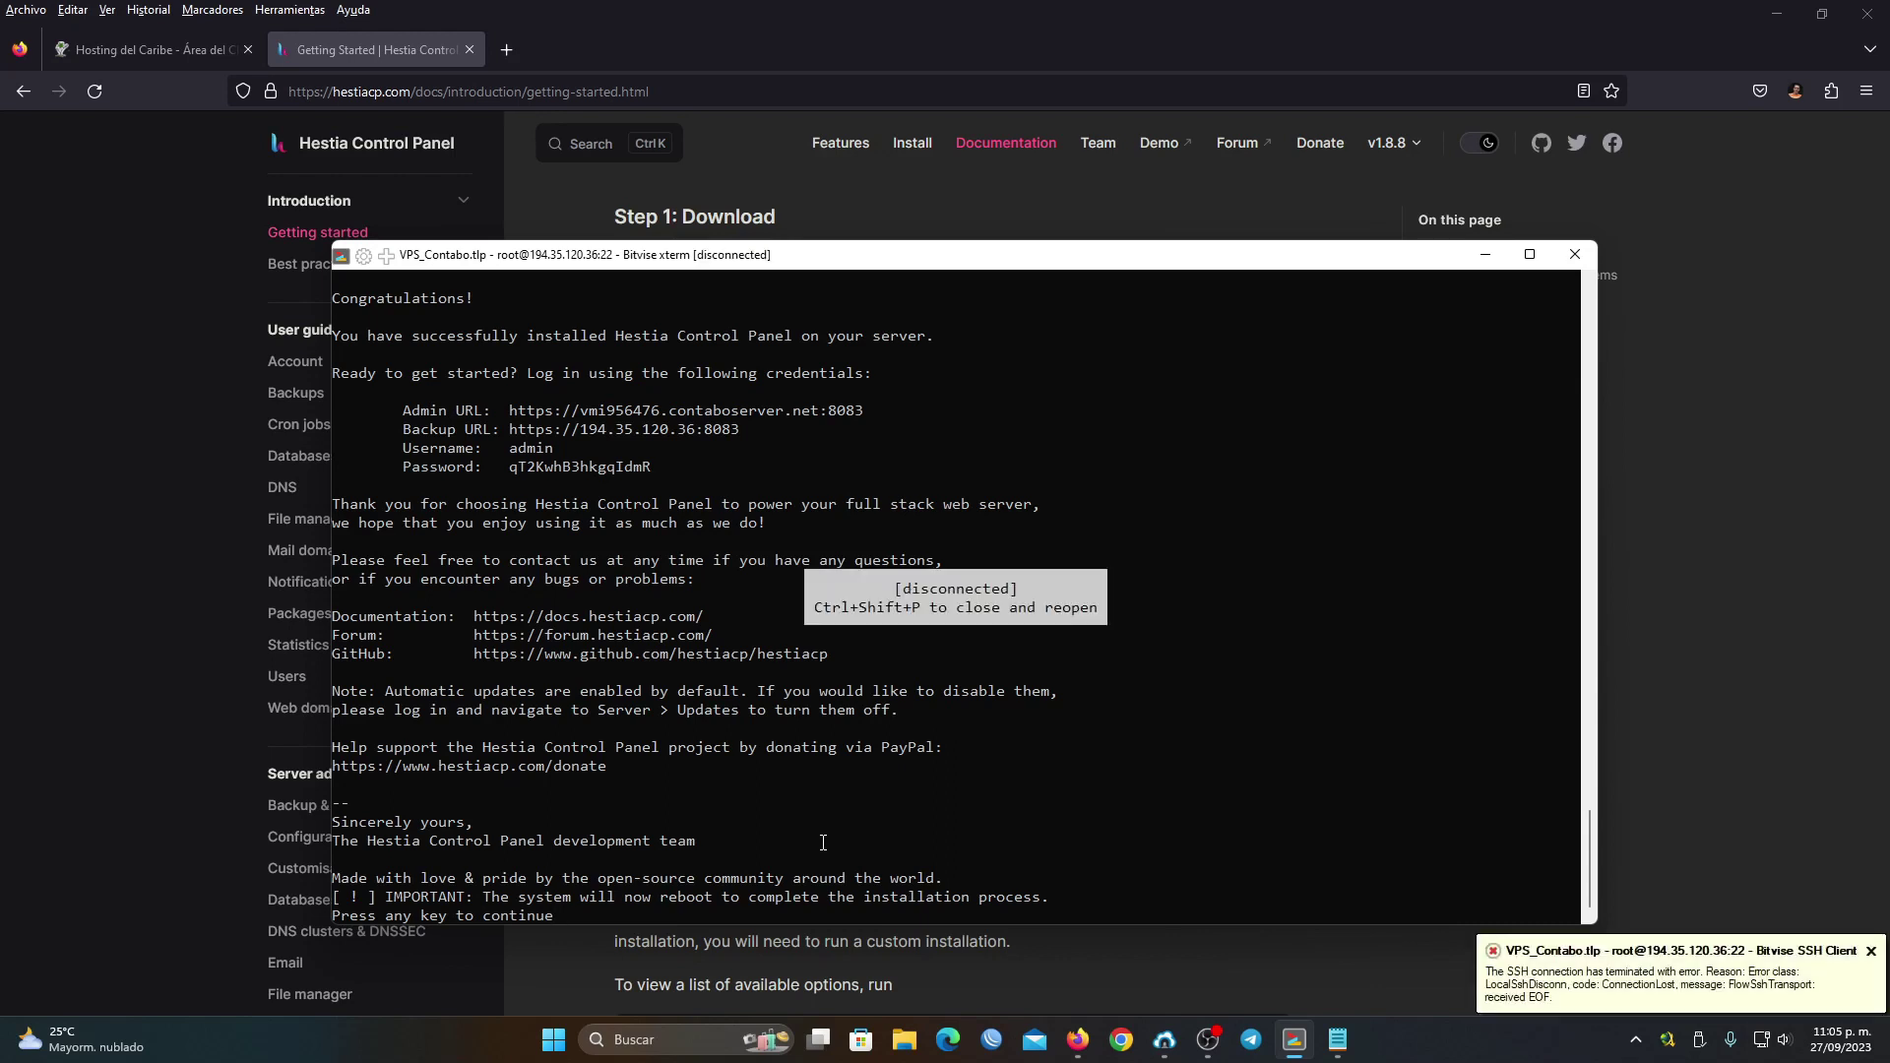
Close the disconnected xterm and open a new, wider terminal console to the server
click(1575, 256)
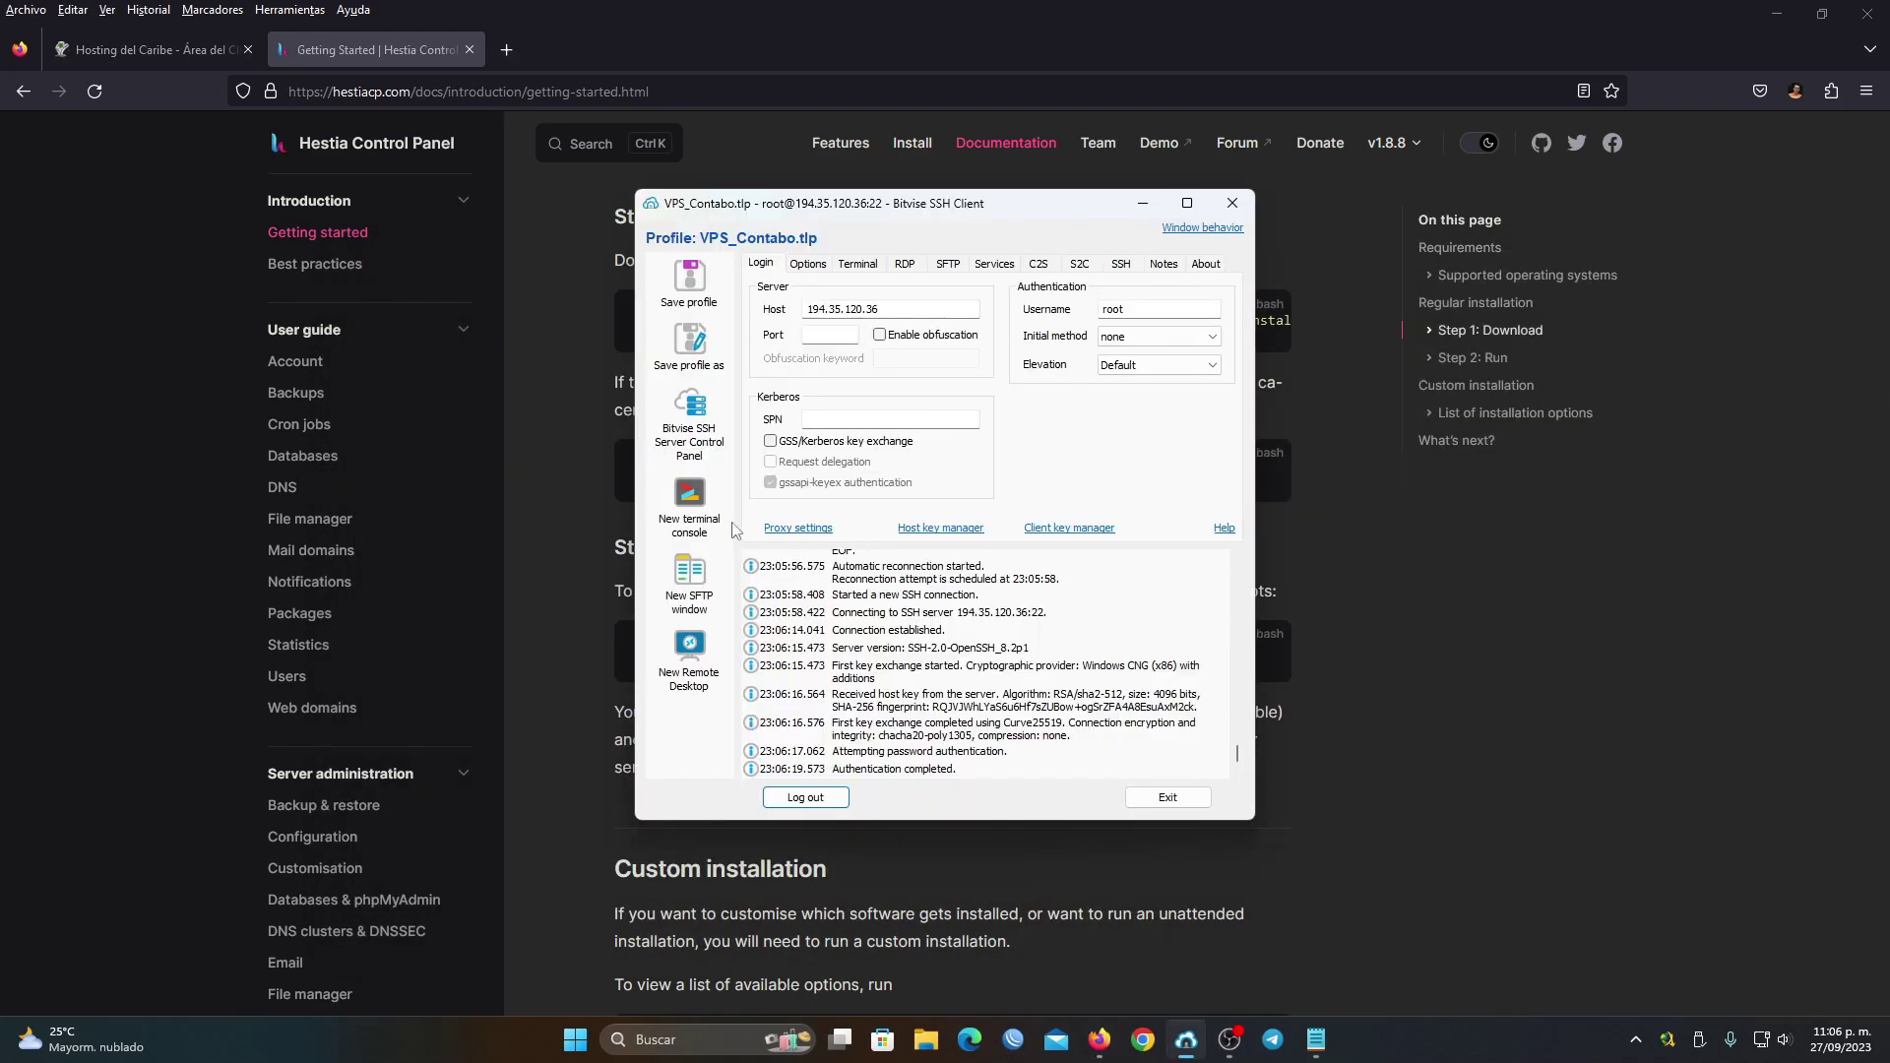
click(691, 497)
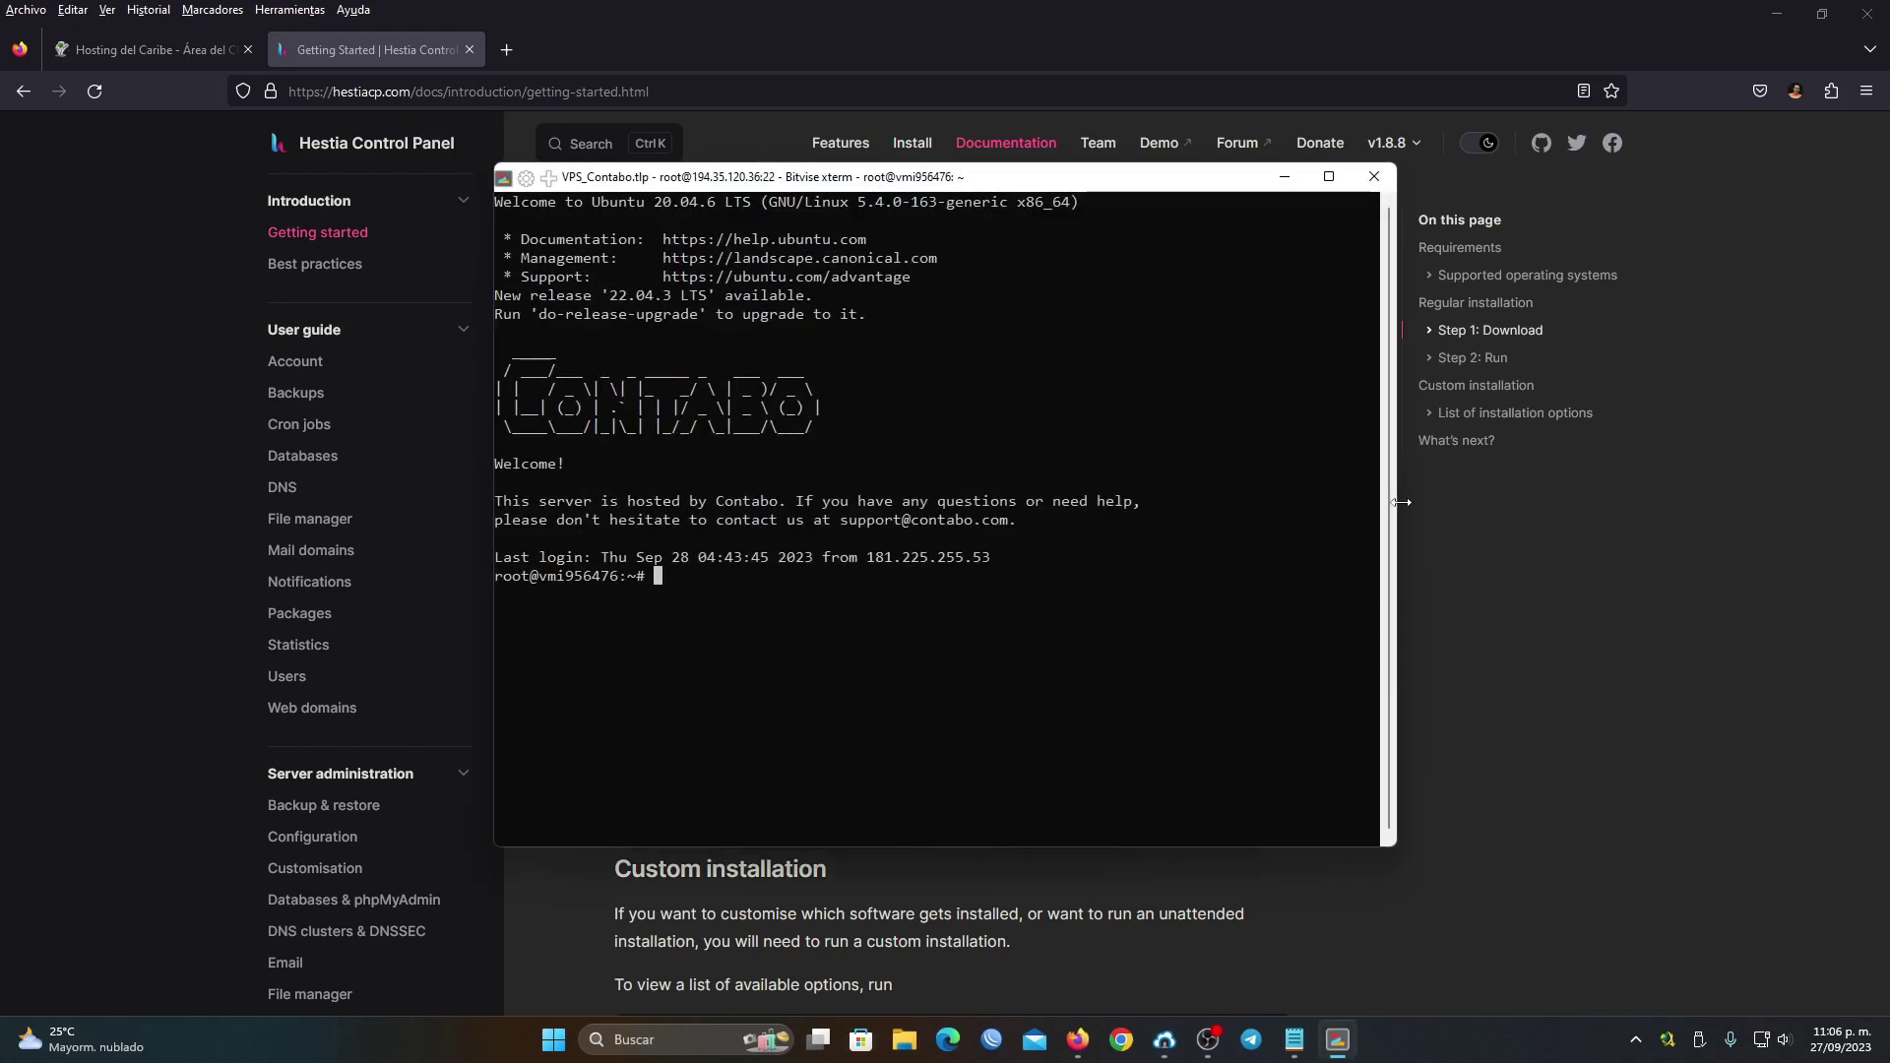
drag(1401, 502, 1699, 502)
click(1575, 177)
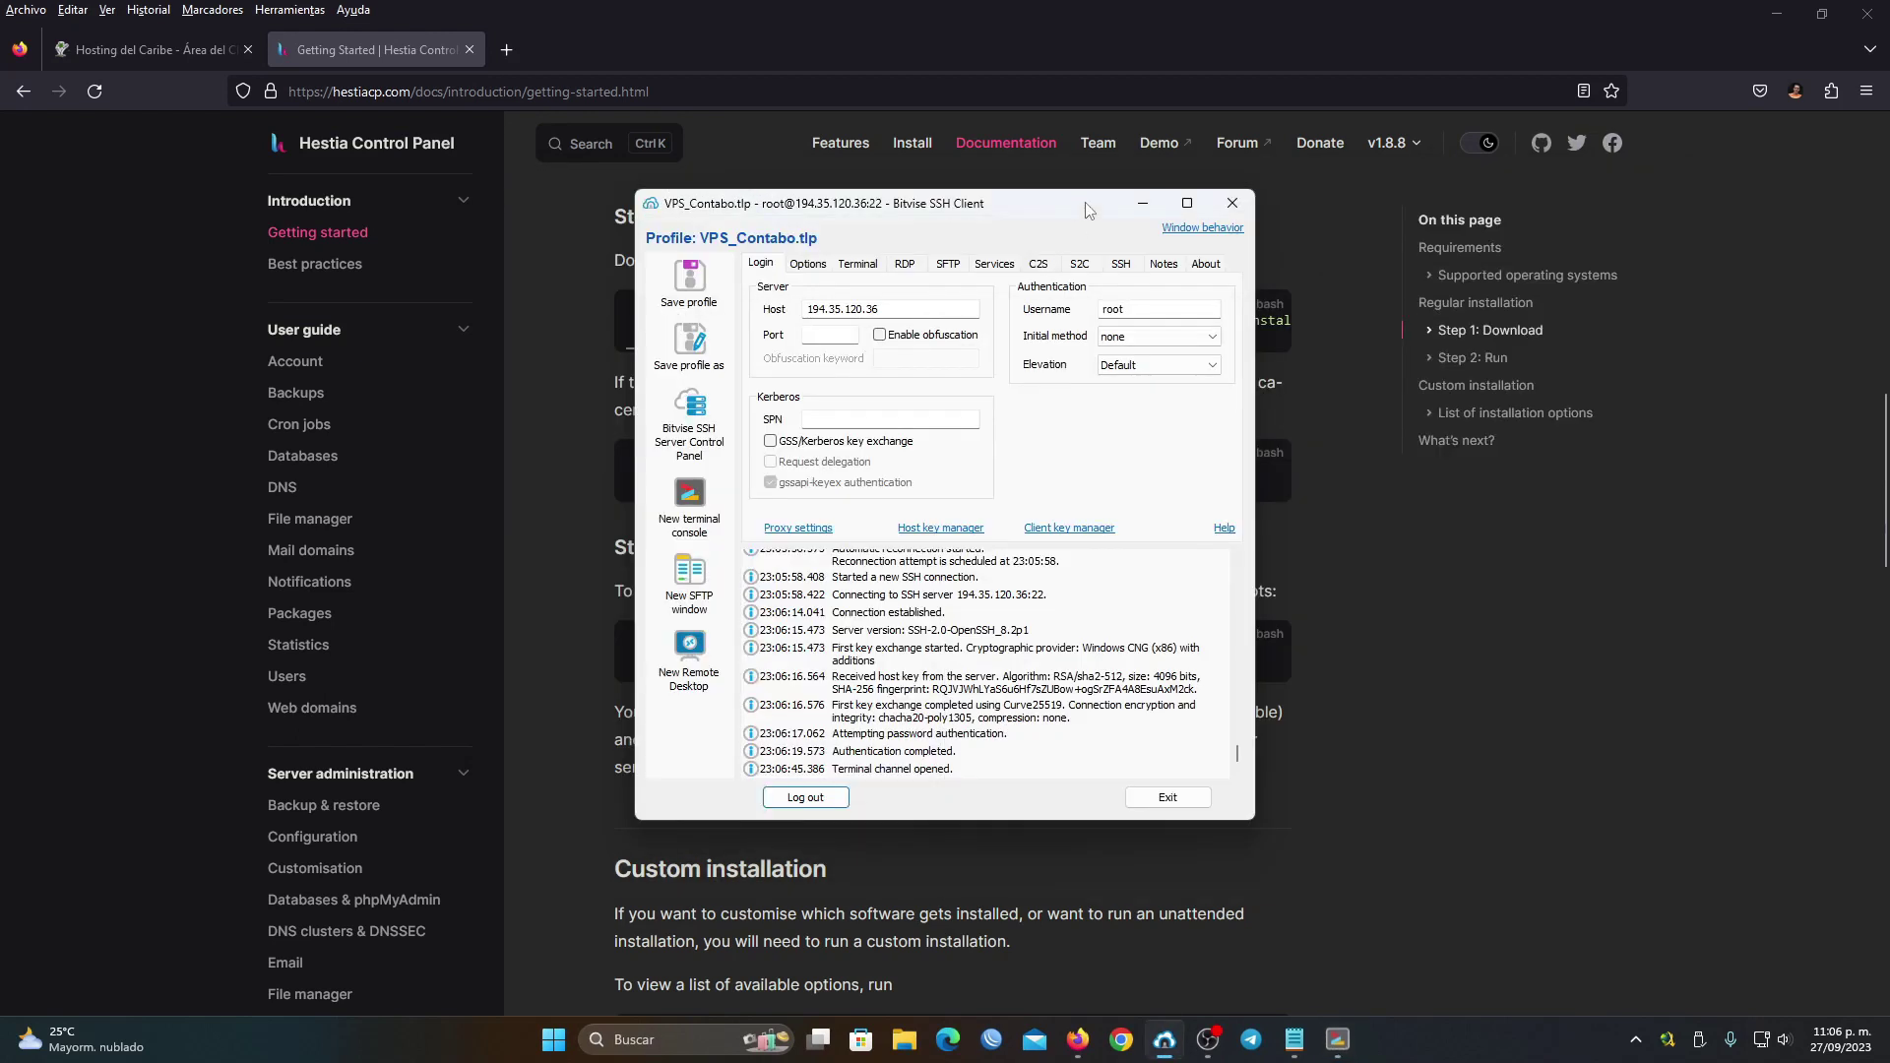
Select the port-8083 Admin URL in the saved notes
click(1142, 203)
drag(832, 524, 499, 533)
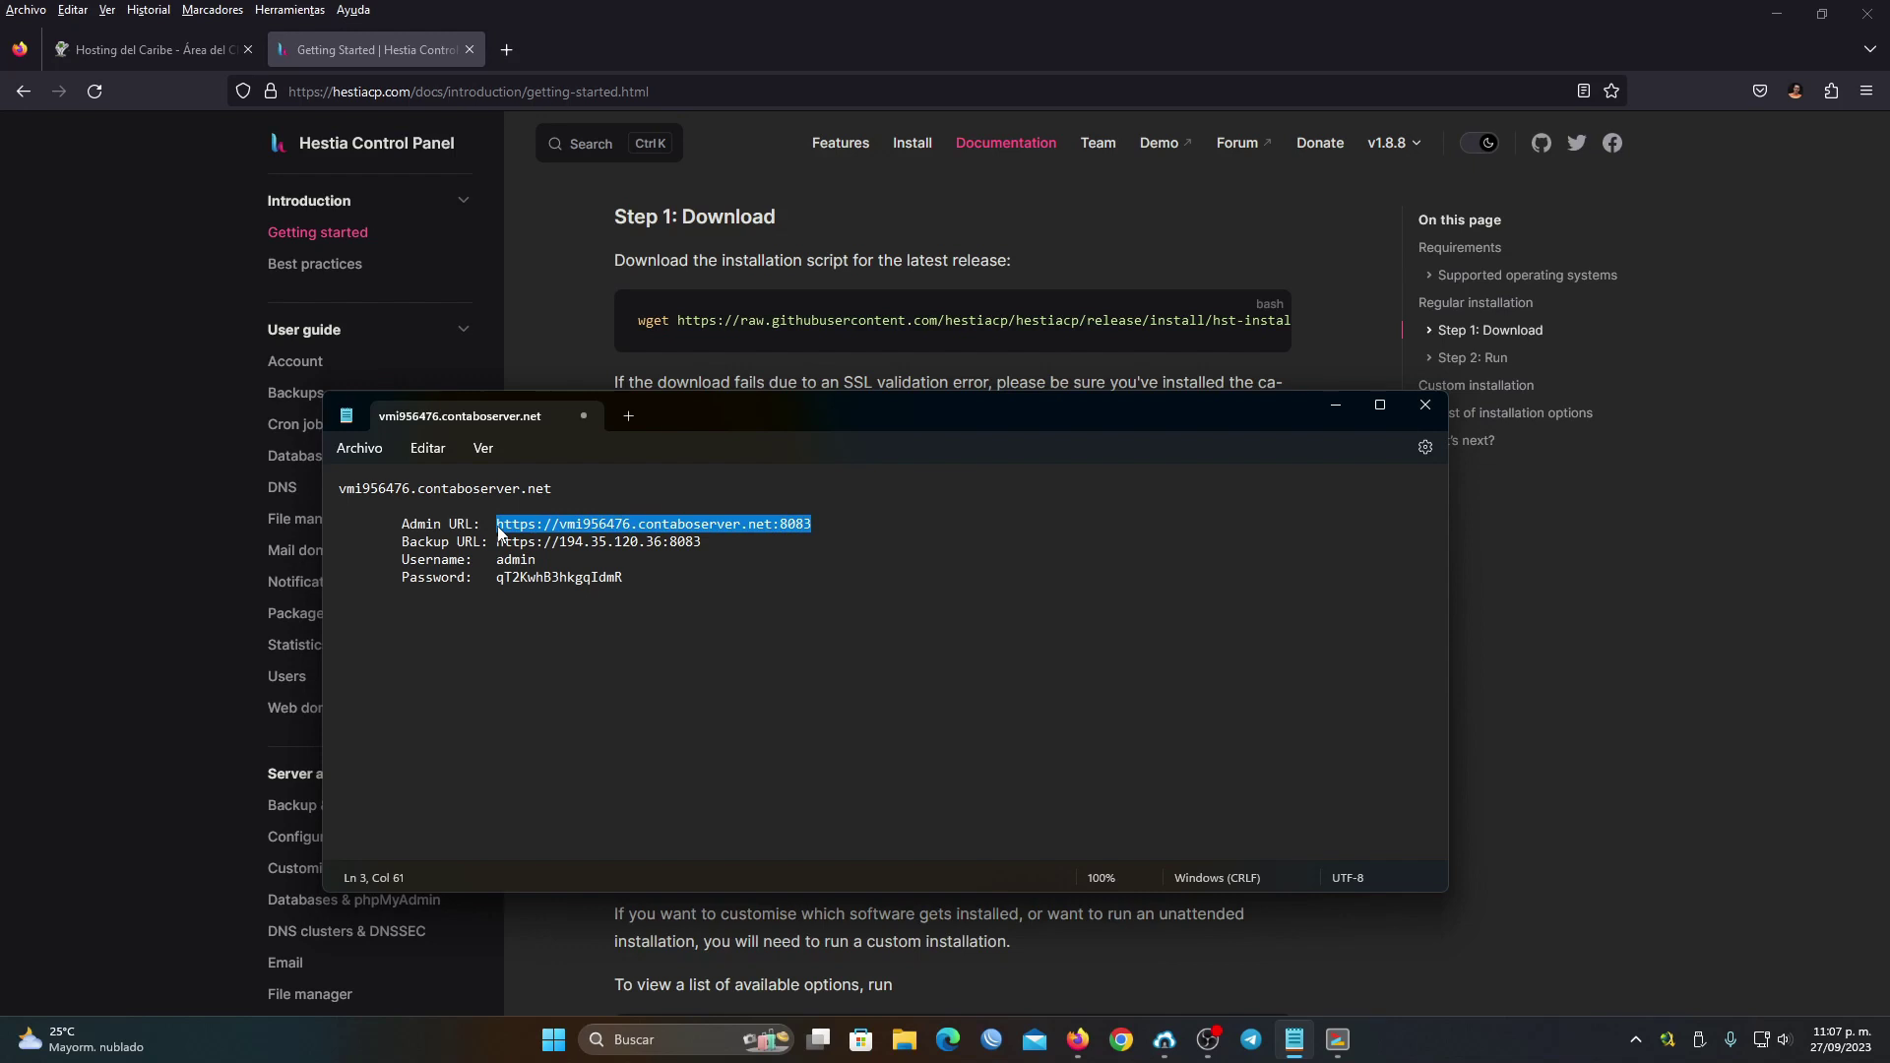
click(506, 49)
Load the pasted Admin URL and view the login page's secure connection details
key(ctrl+v)
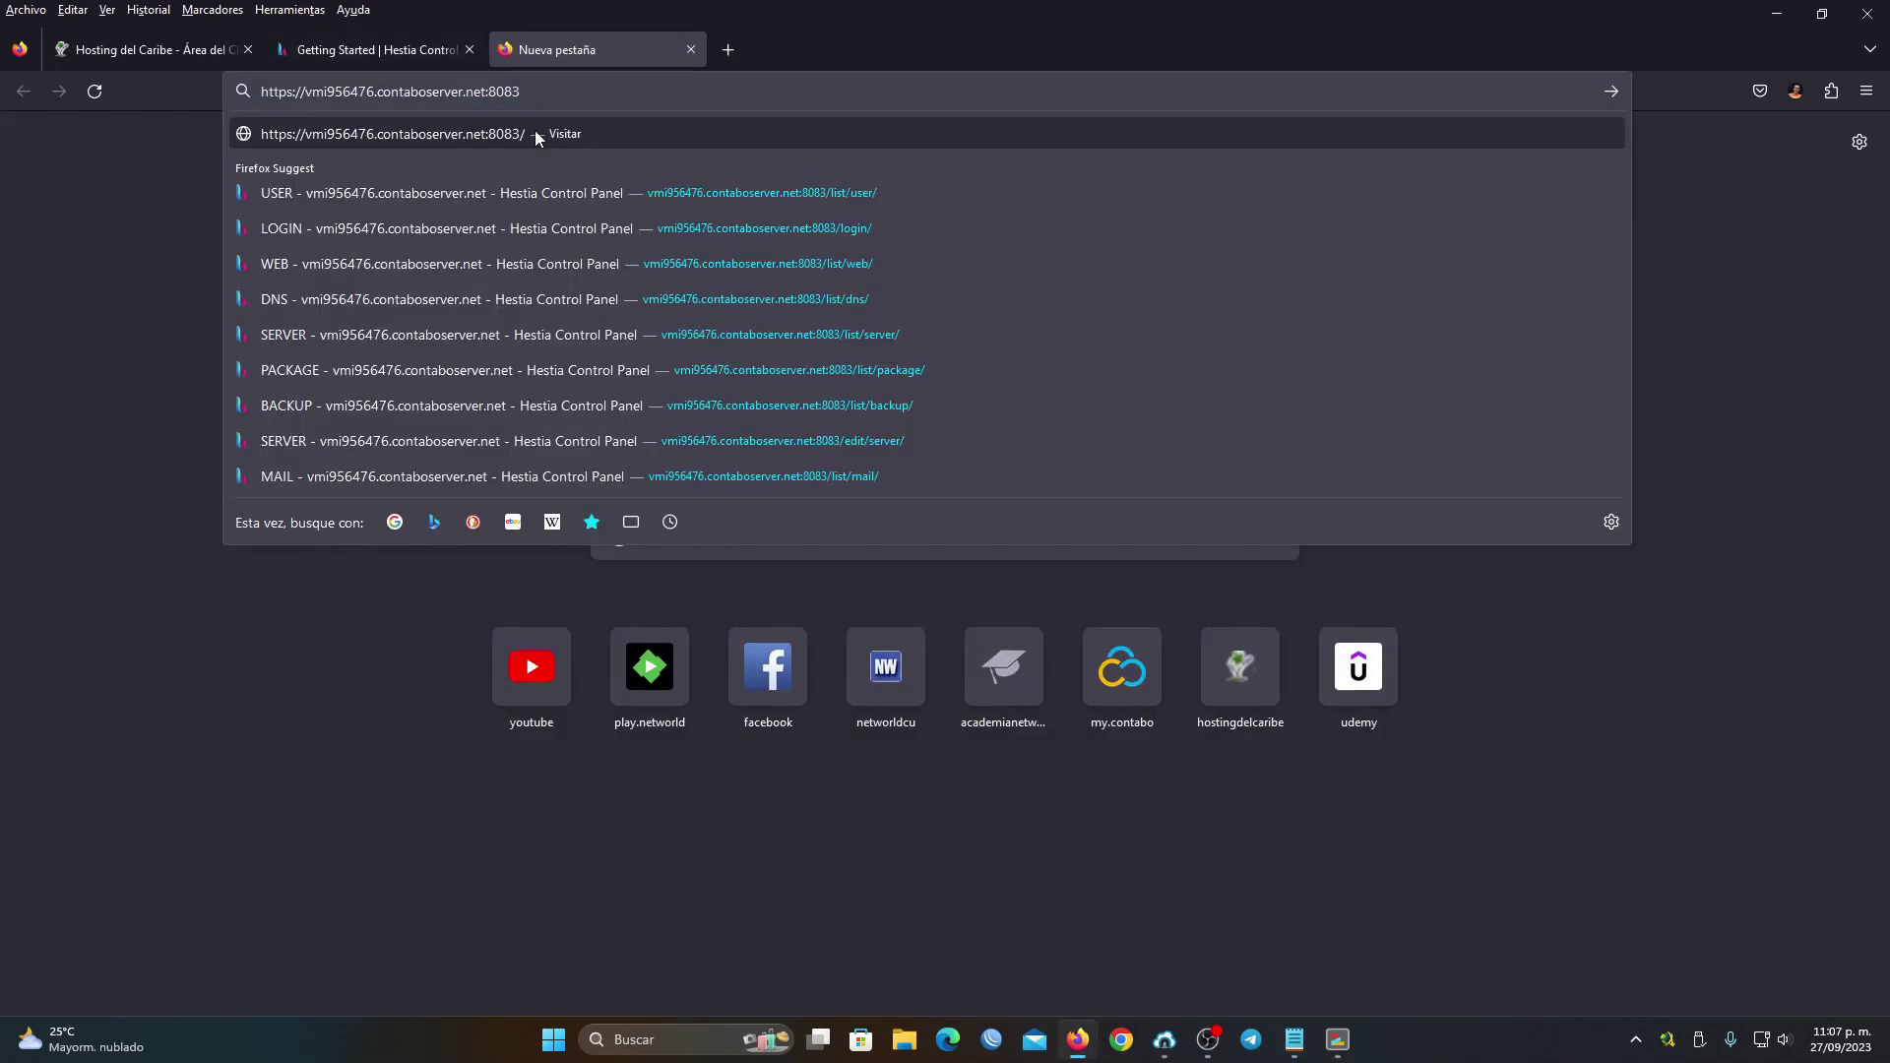
key(Return)
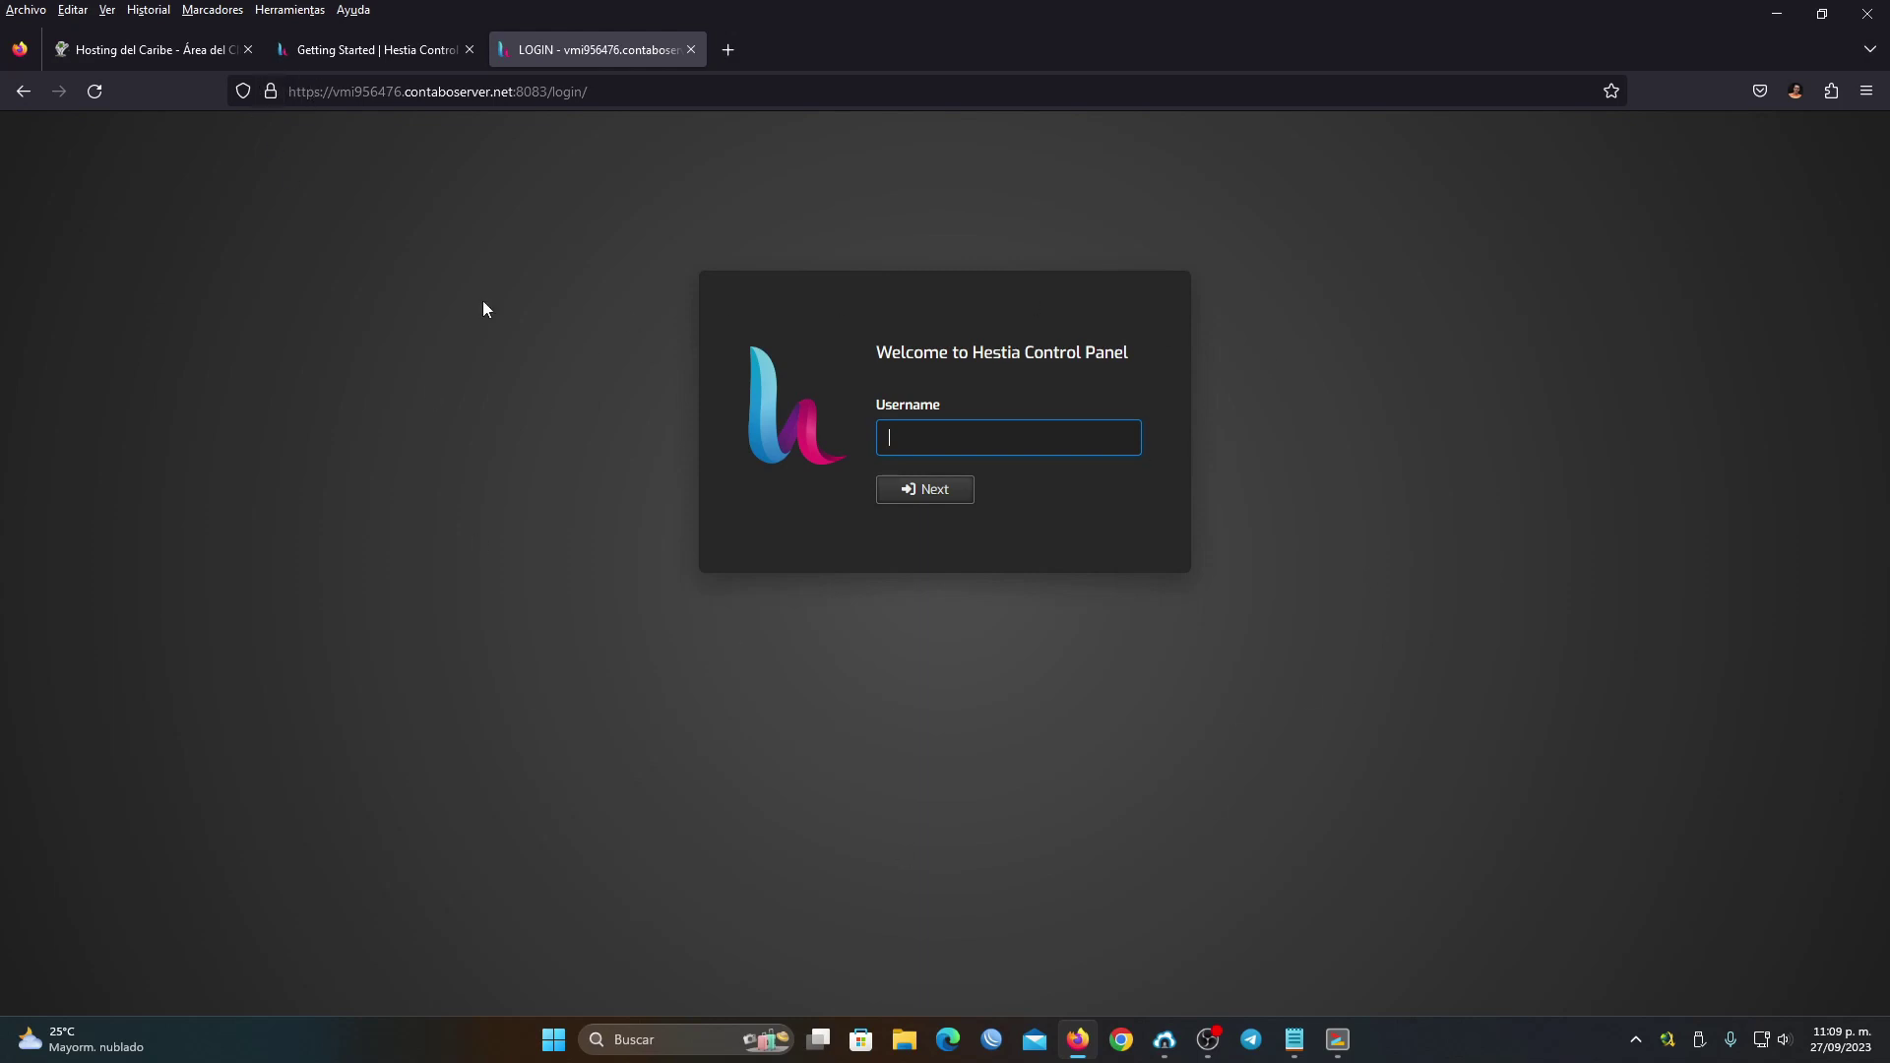
click(268, 96)
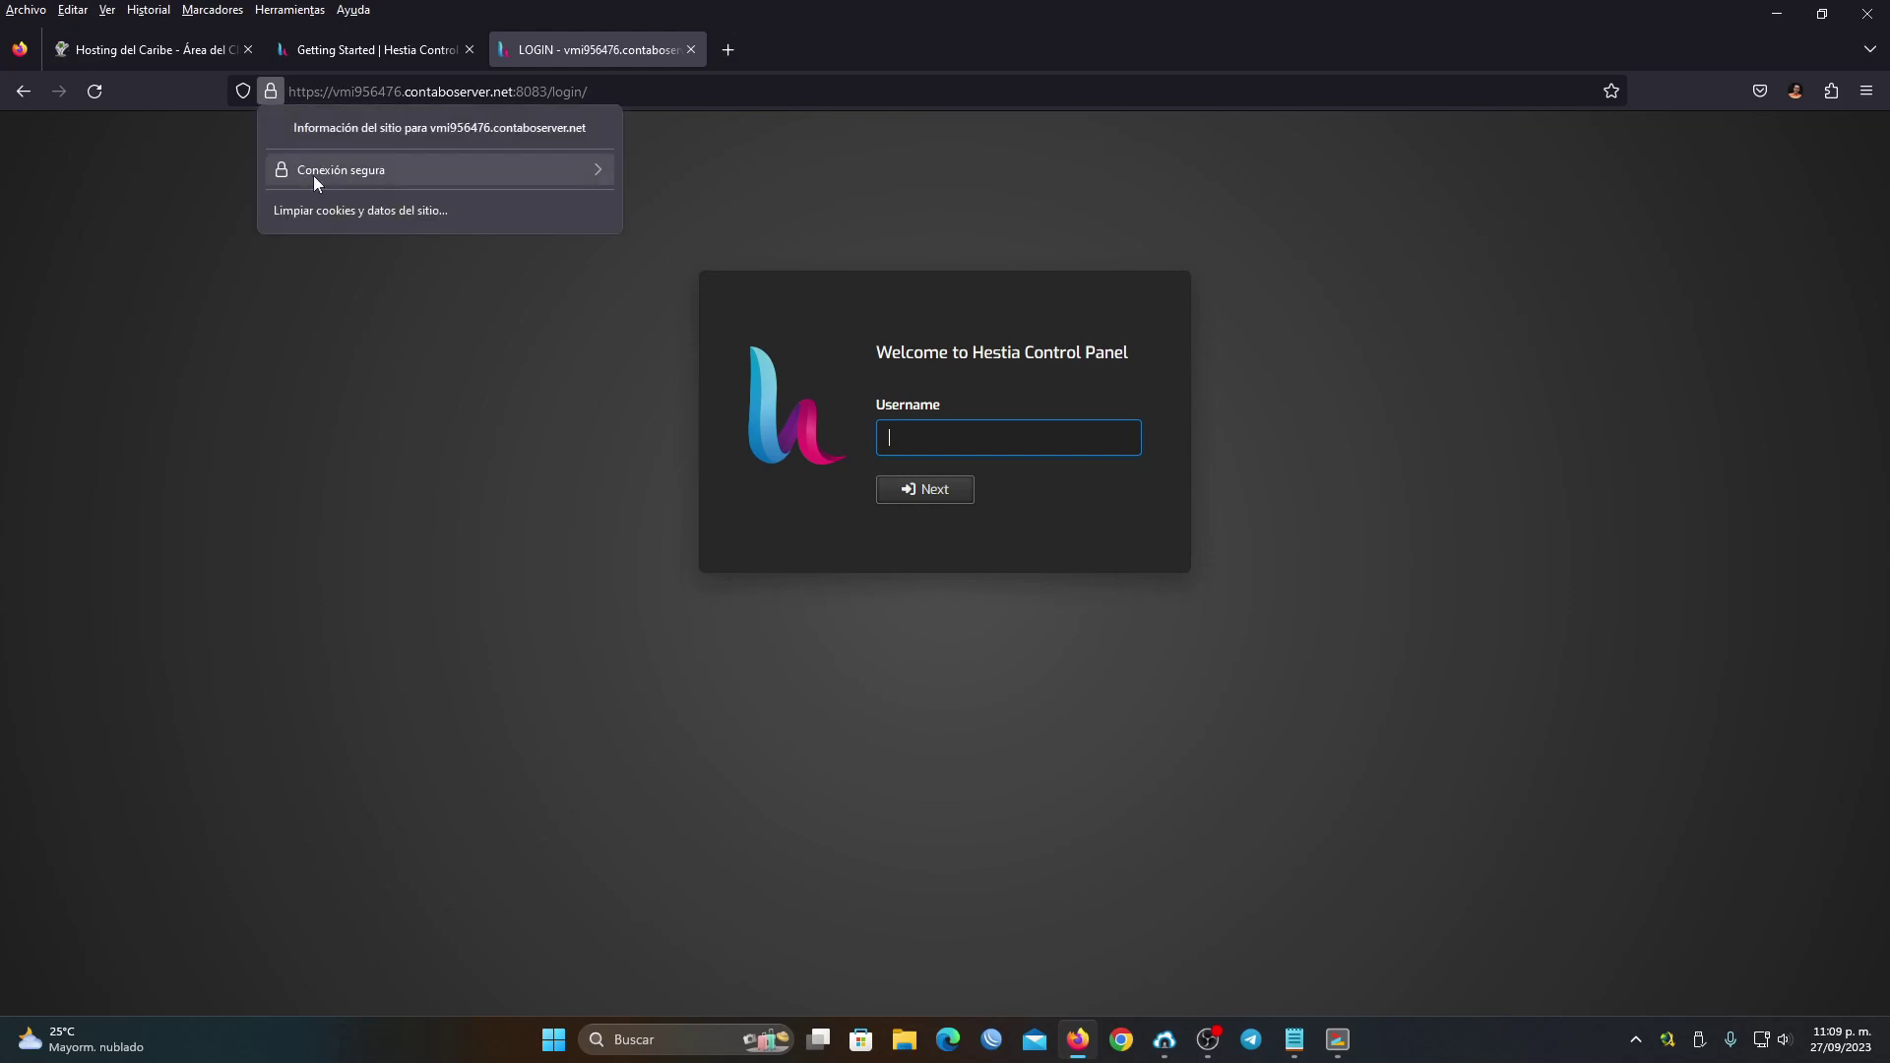
click(315, 175)
Dismiss the site information popup and submit the username admin on the login page
click(466, 426)
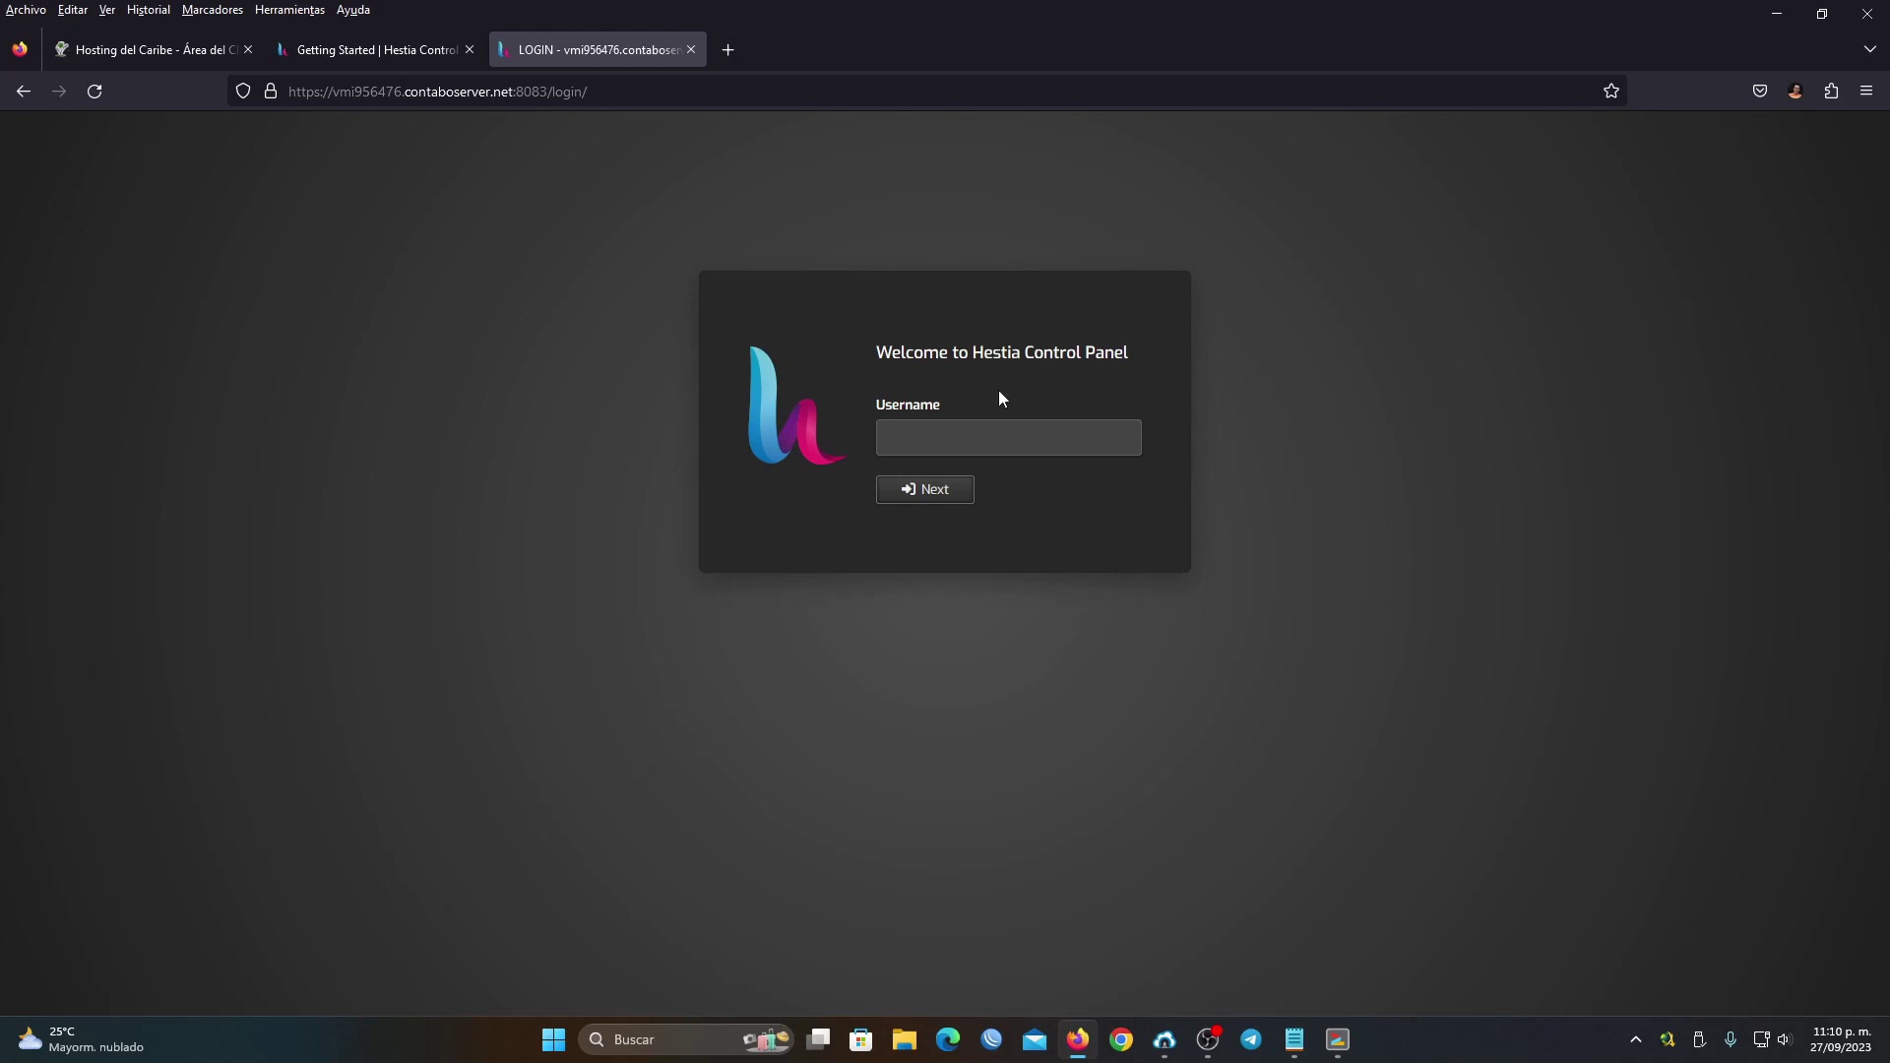
click(271, 92)
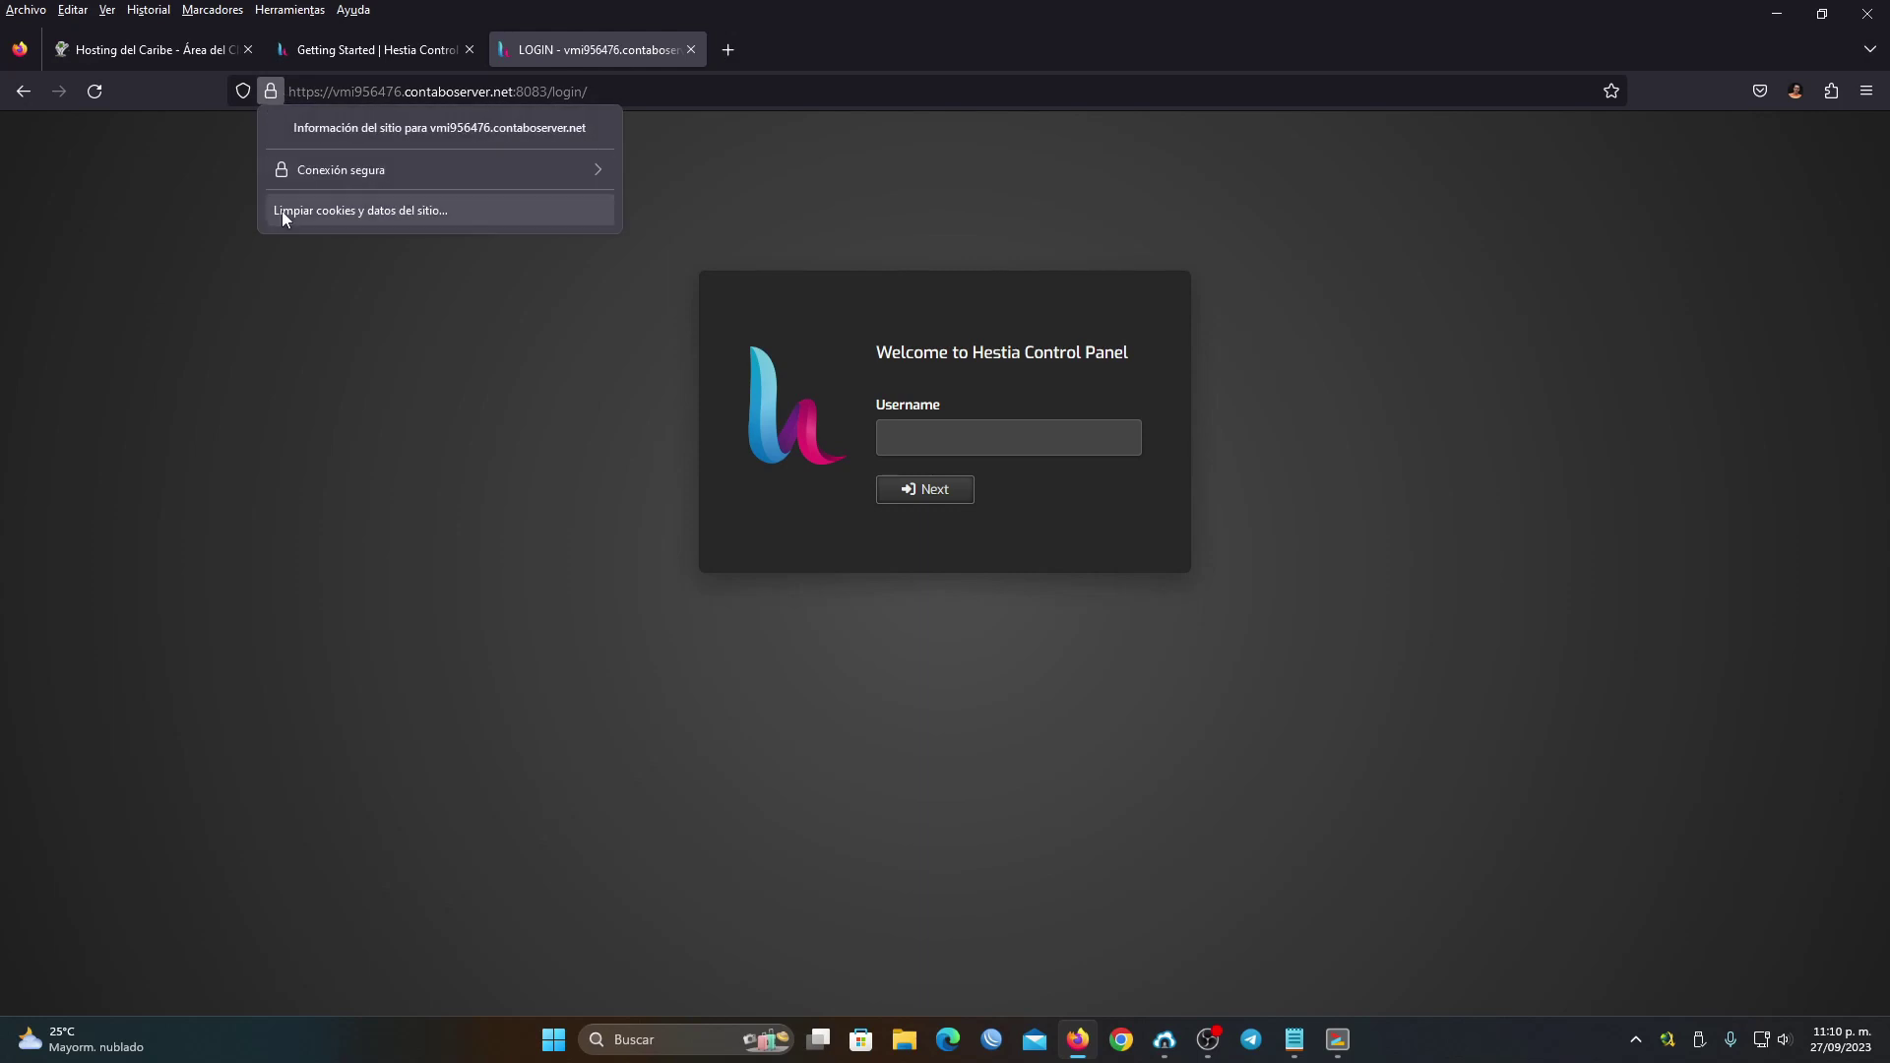
click(288, 325)
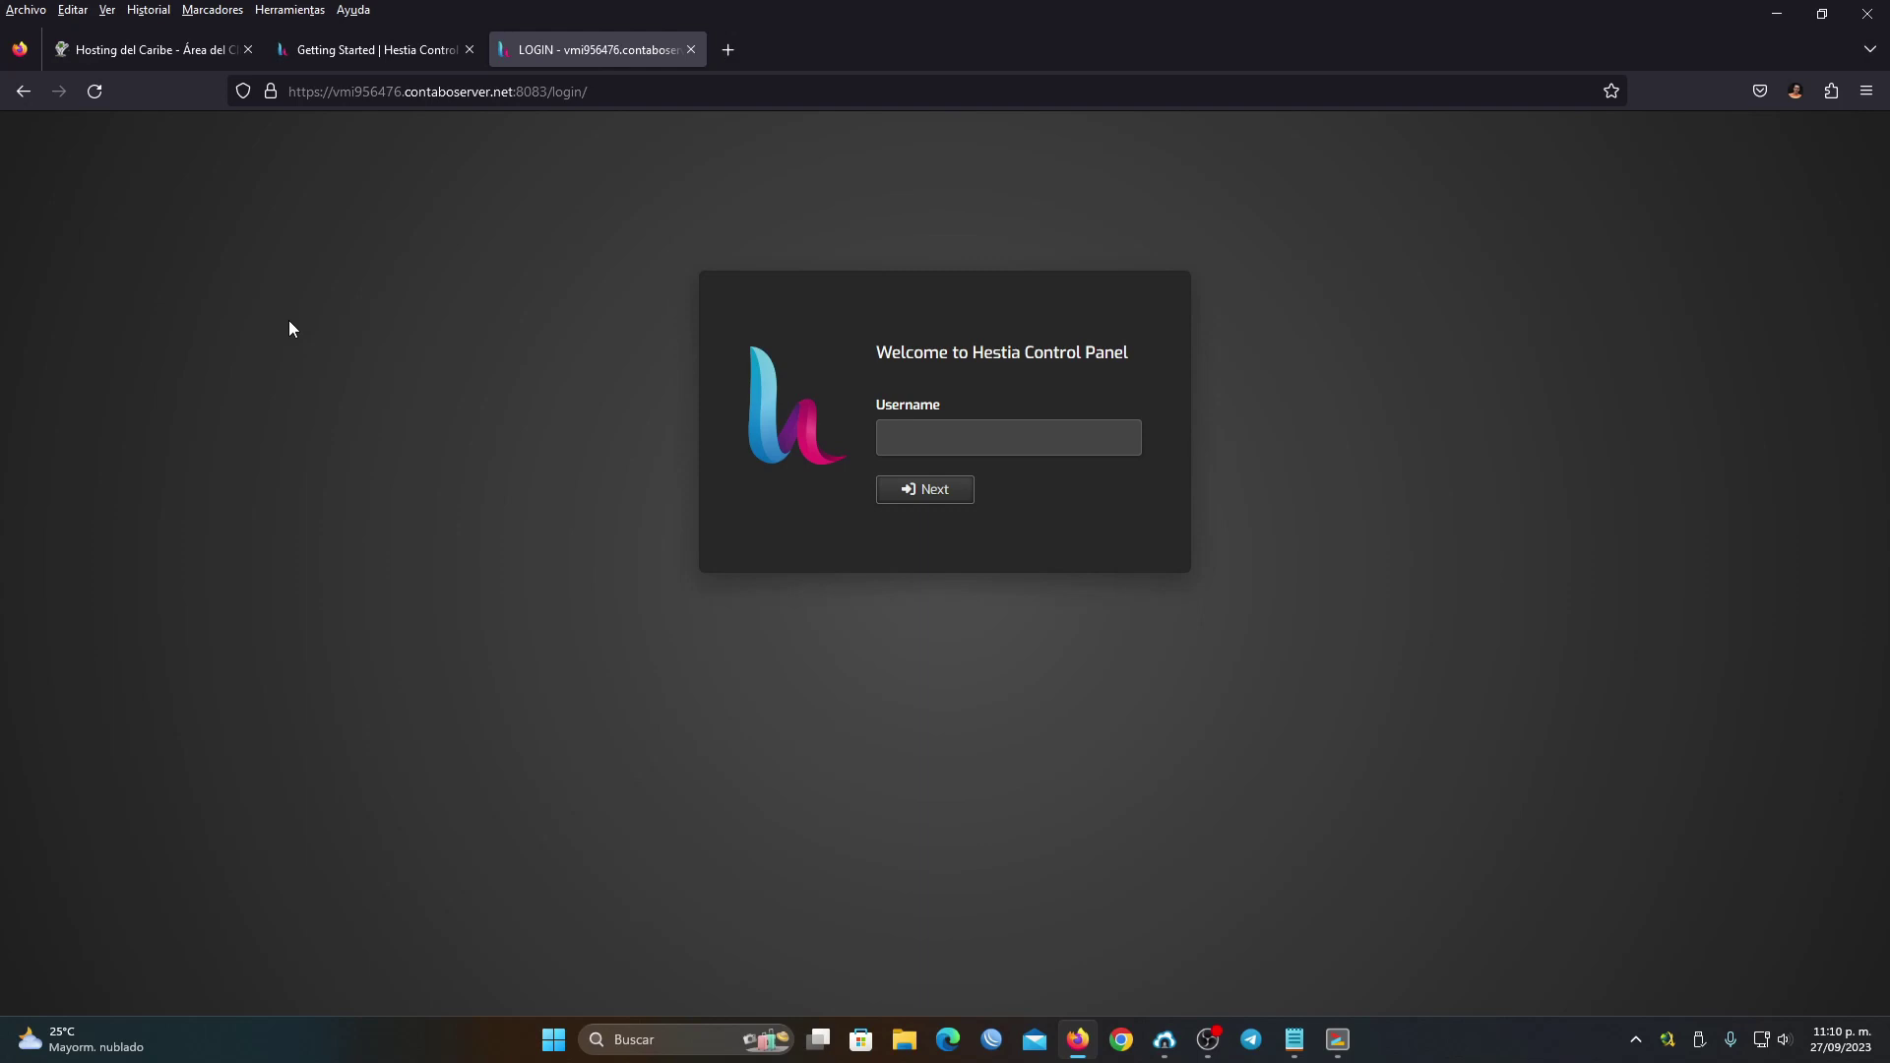
click(972, 423)
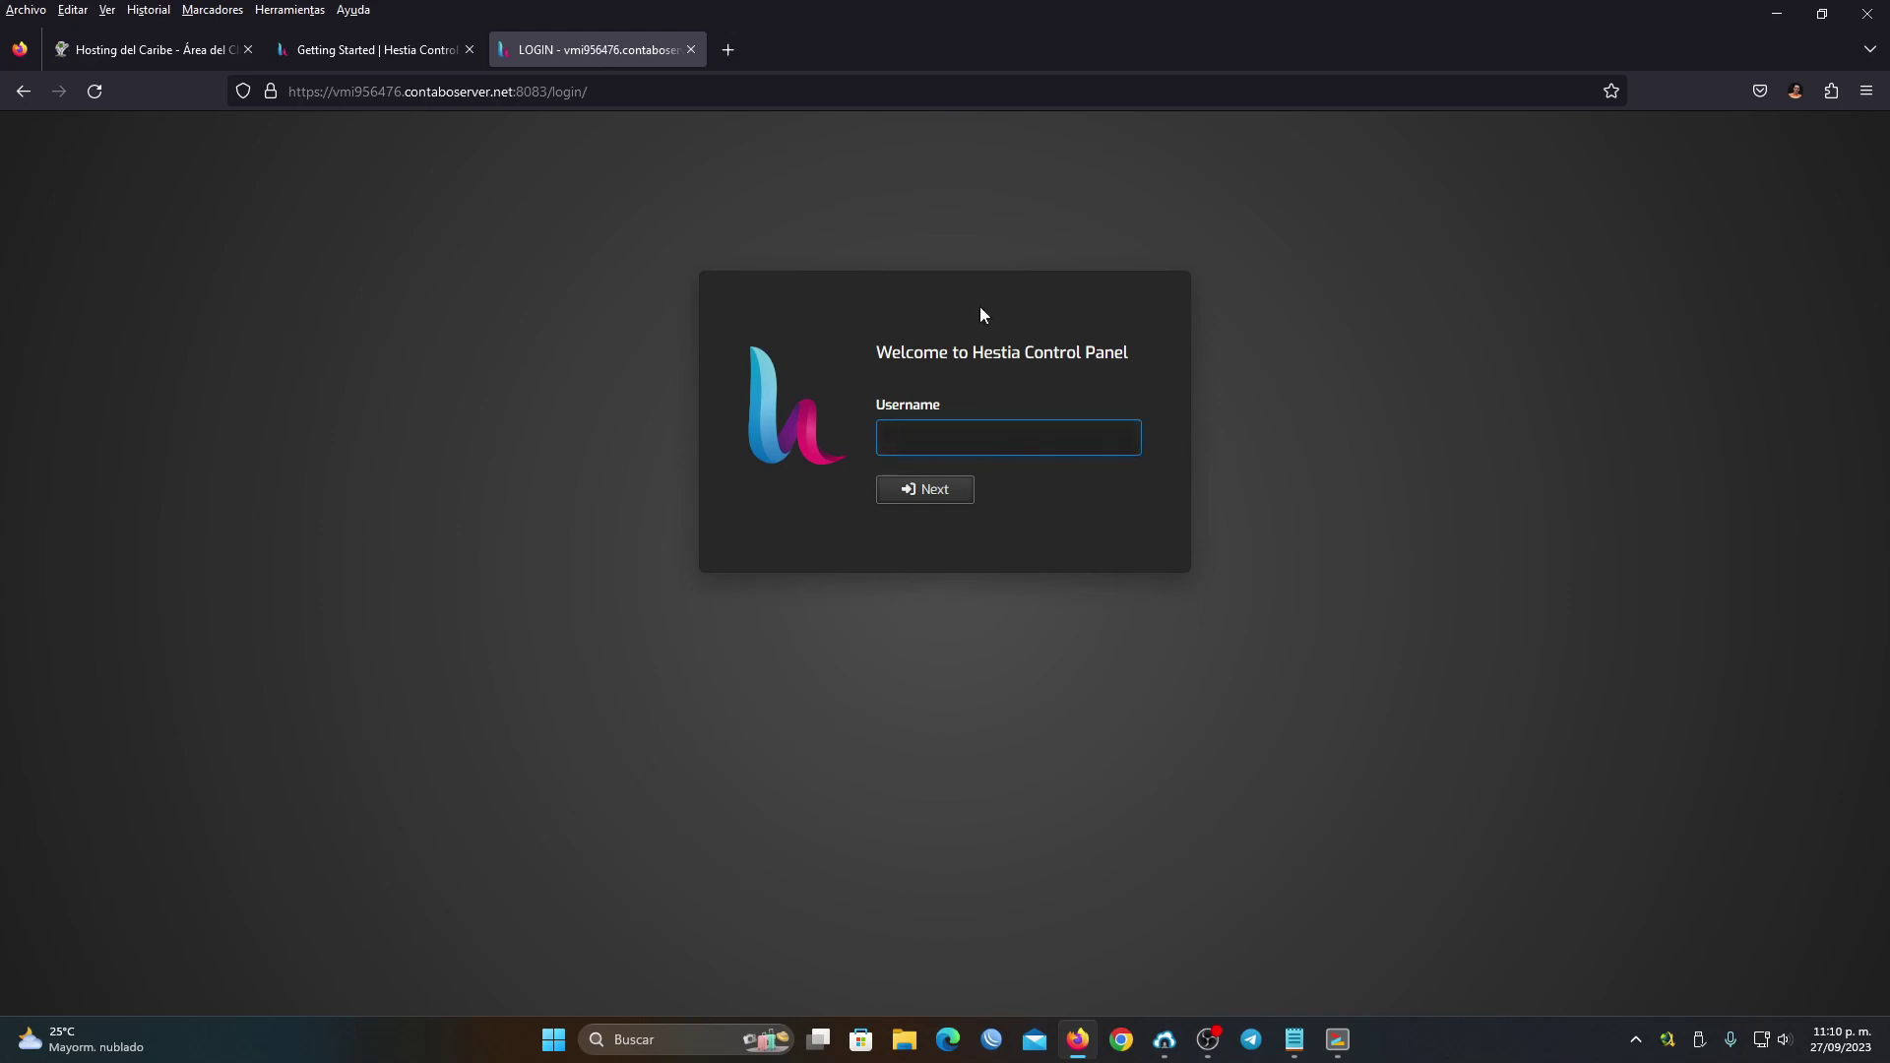
text(admin)
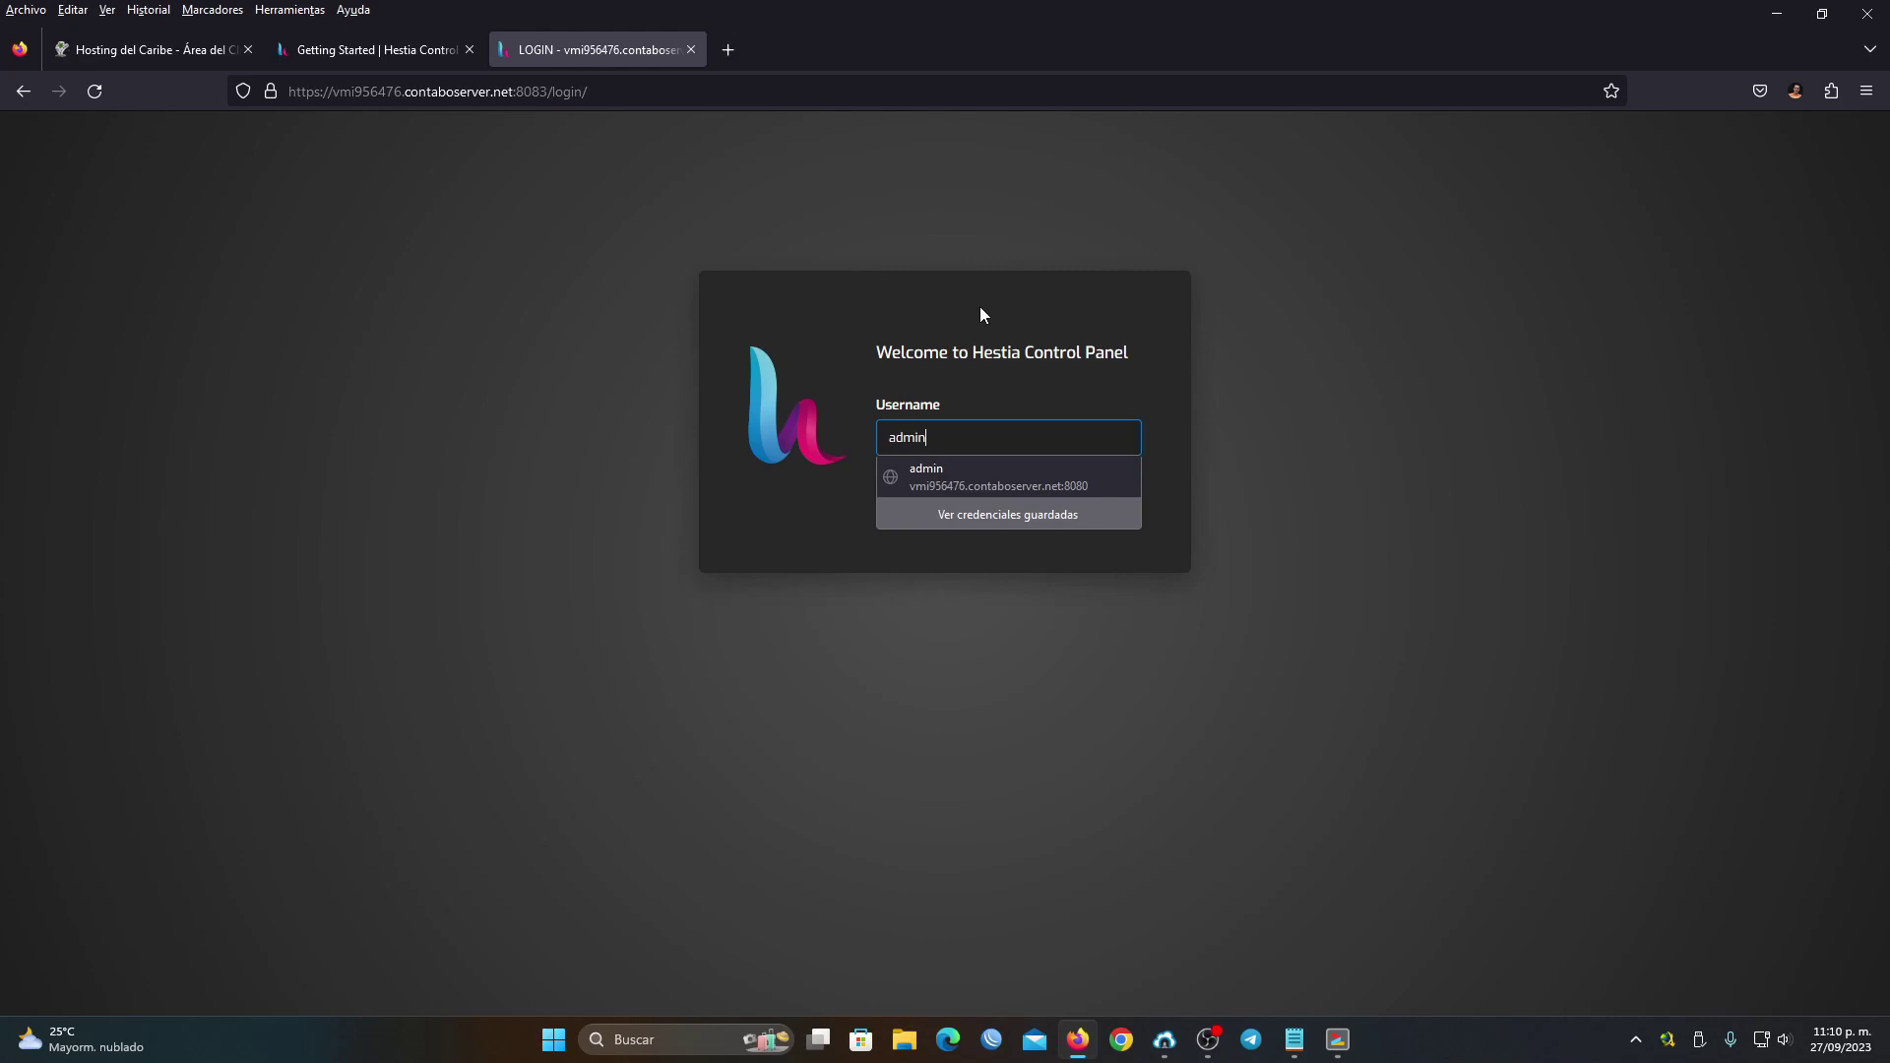
key(Return)
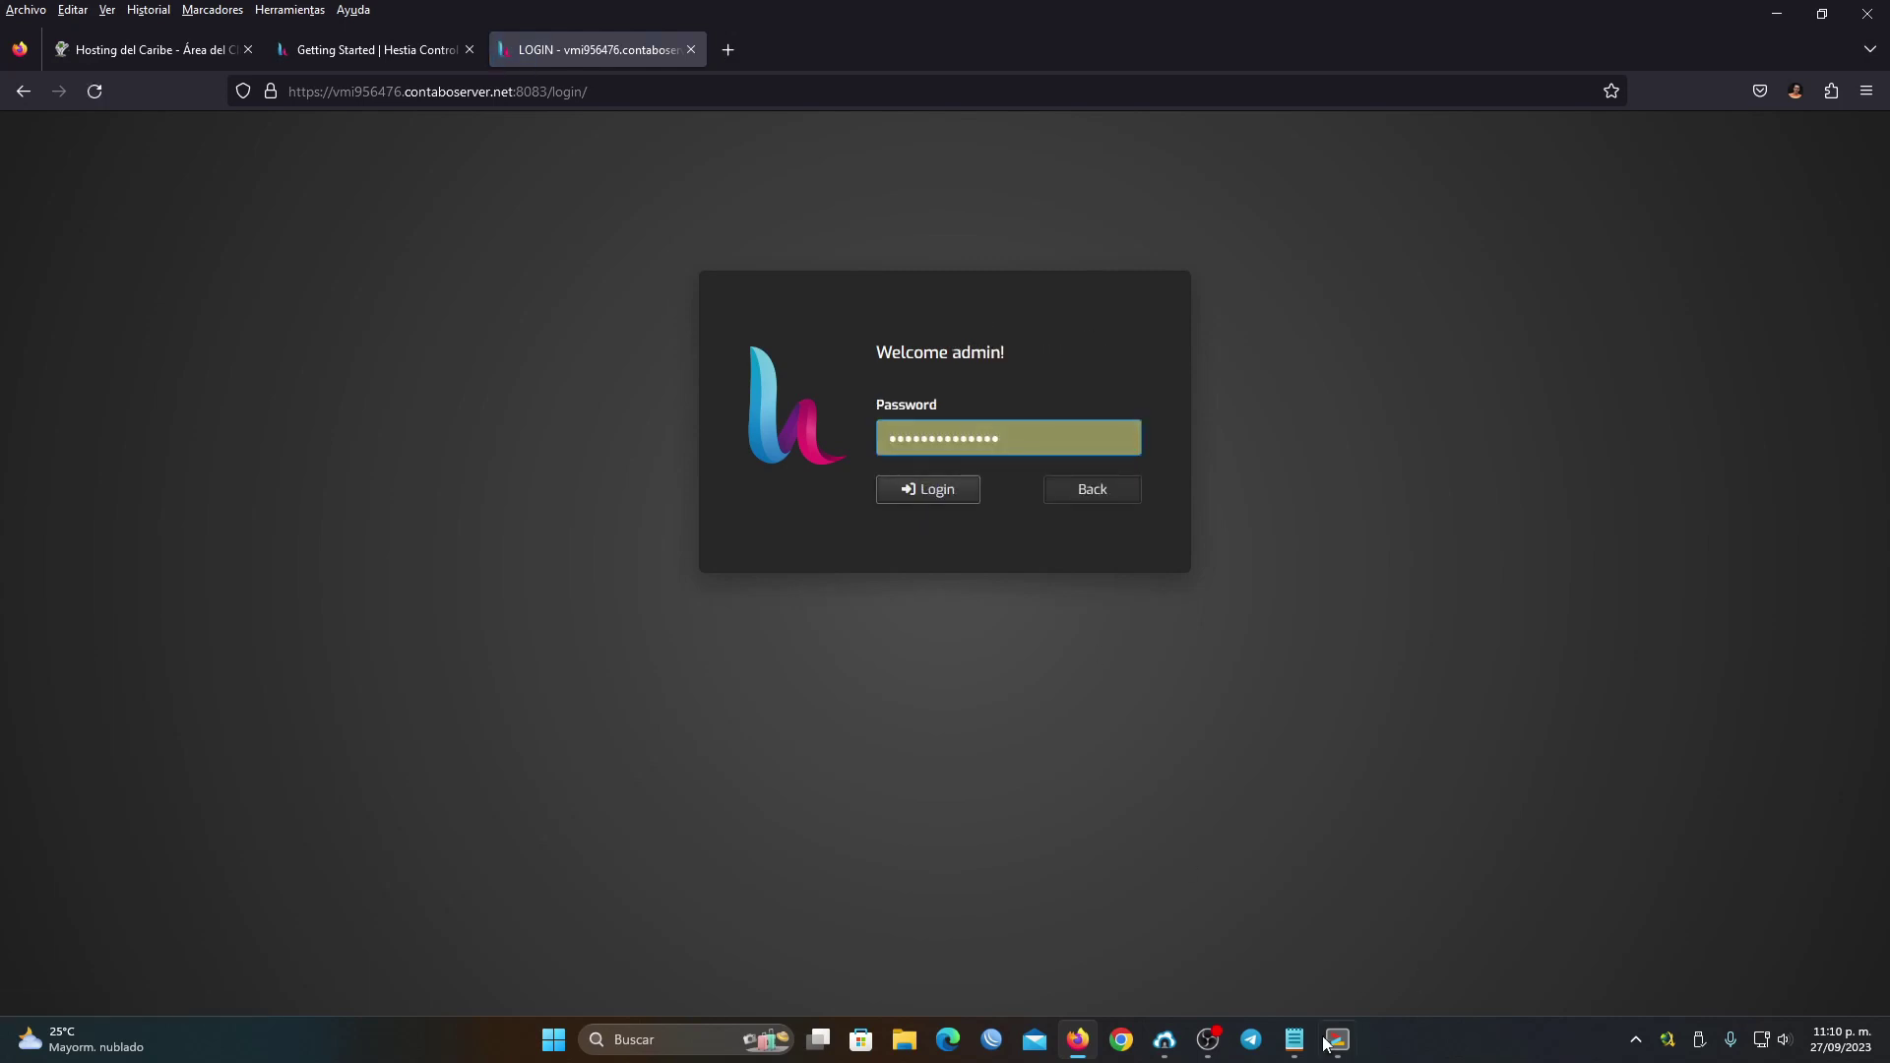
Log in with the admin password copied from the Notepad notes, declining Firefox's password update
click(1294, 1039)
drag(624, 578, 495, 579)
right_click(509, 585)
click(559, 682)
click(975, 350)
key(ctrl+a)
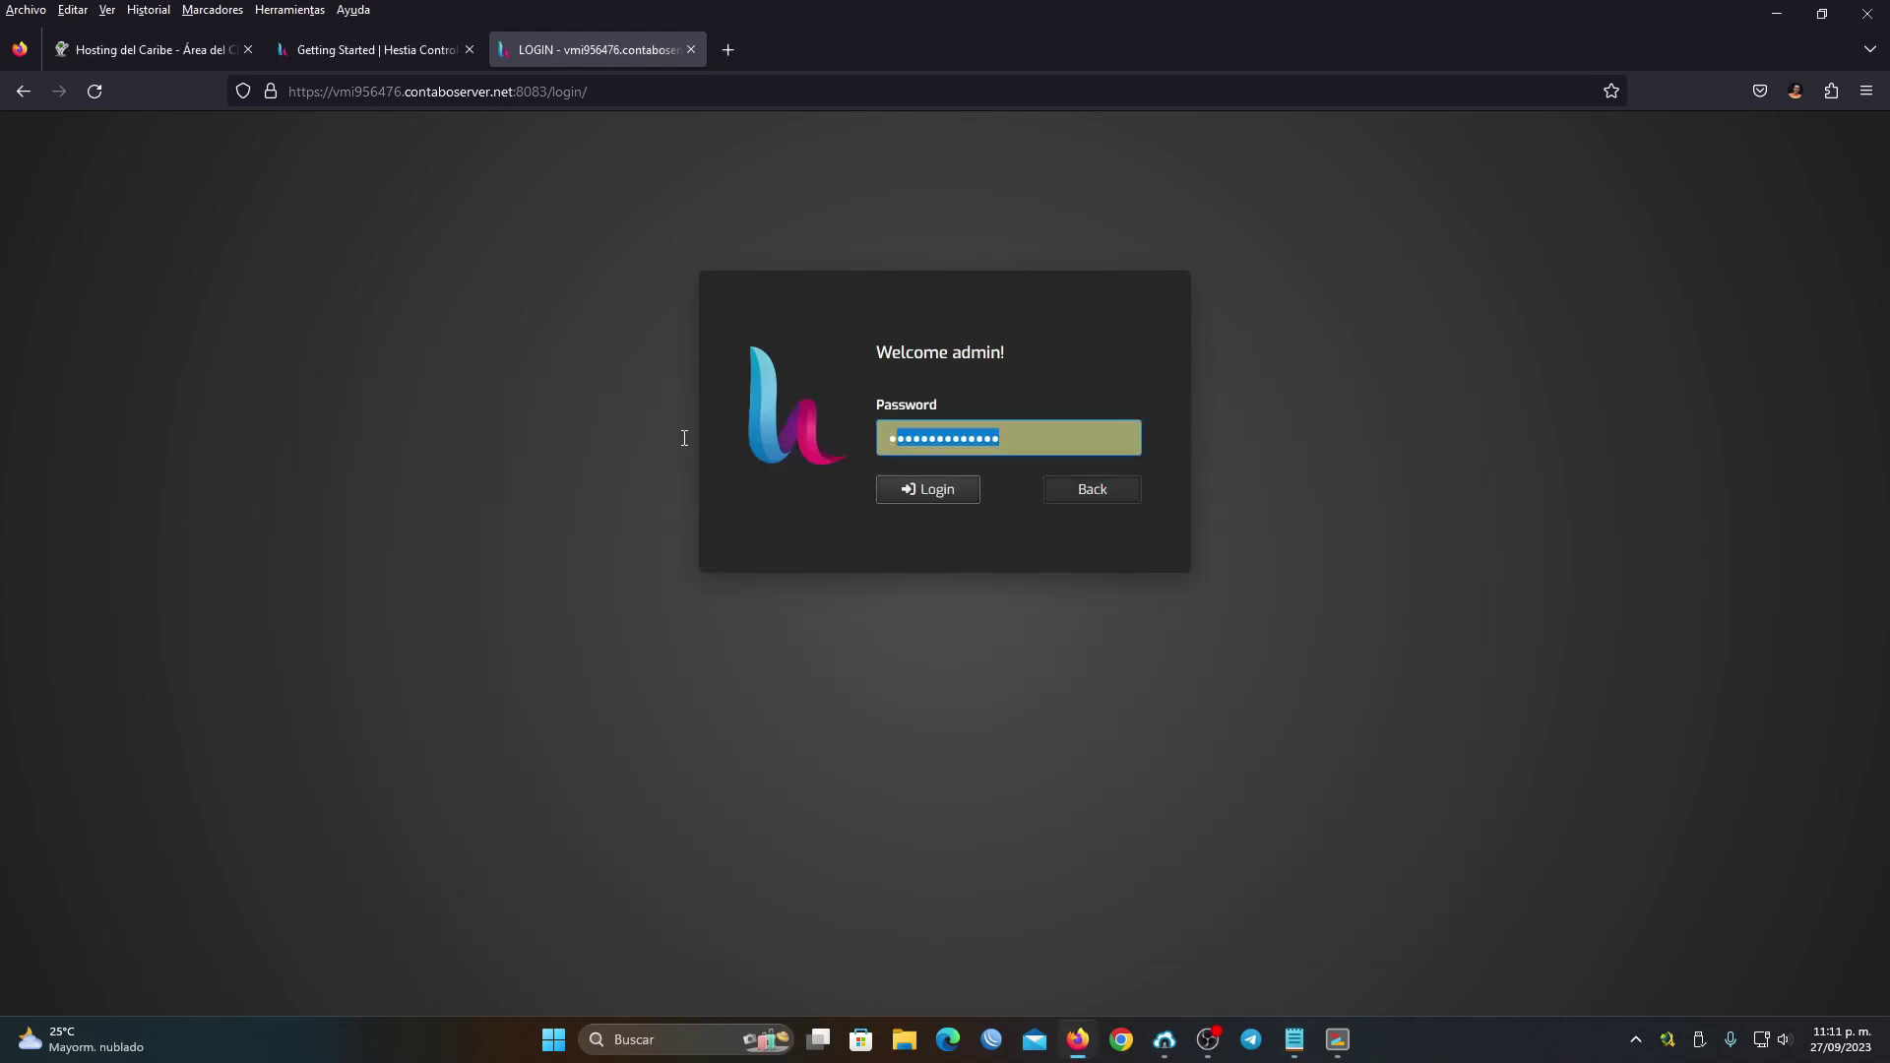
key(ctrl+v)
click(953, 493)
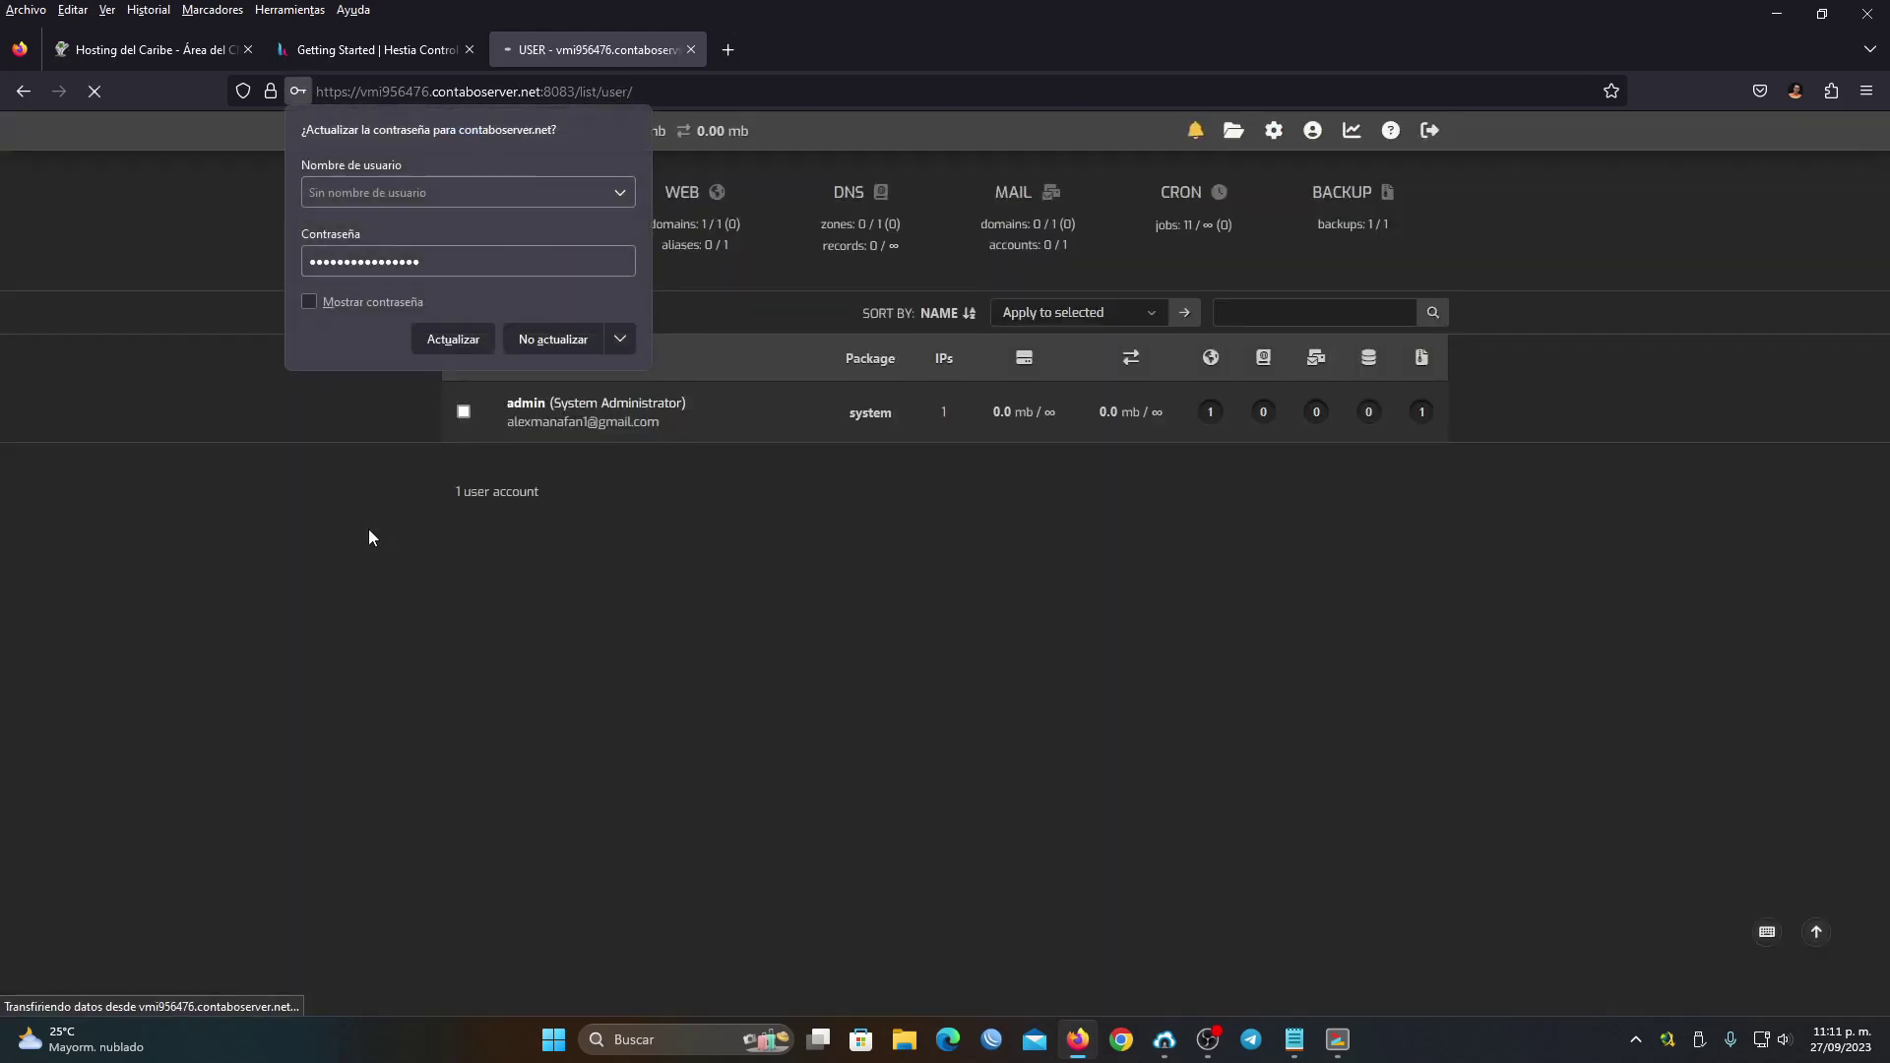
click(636, 590)
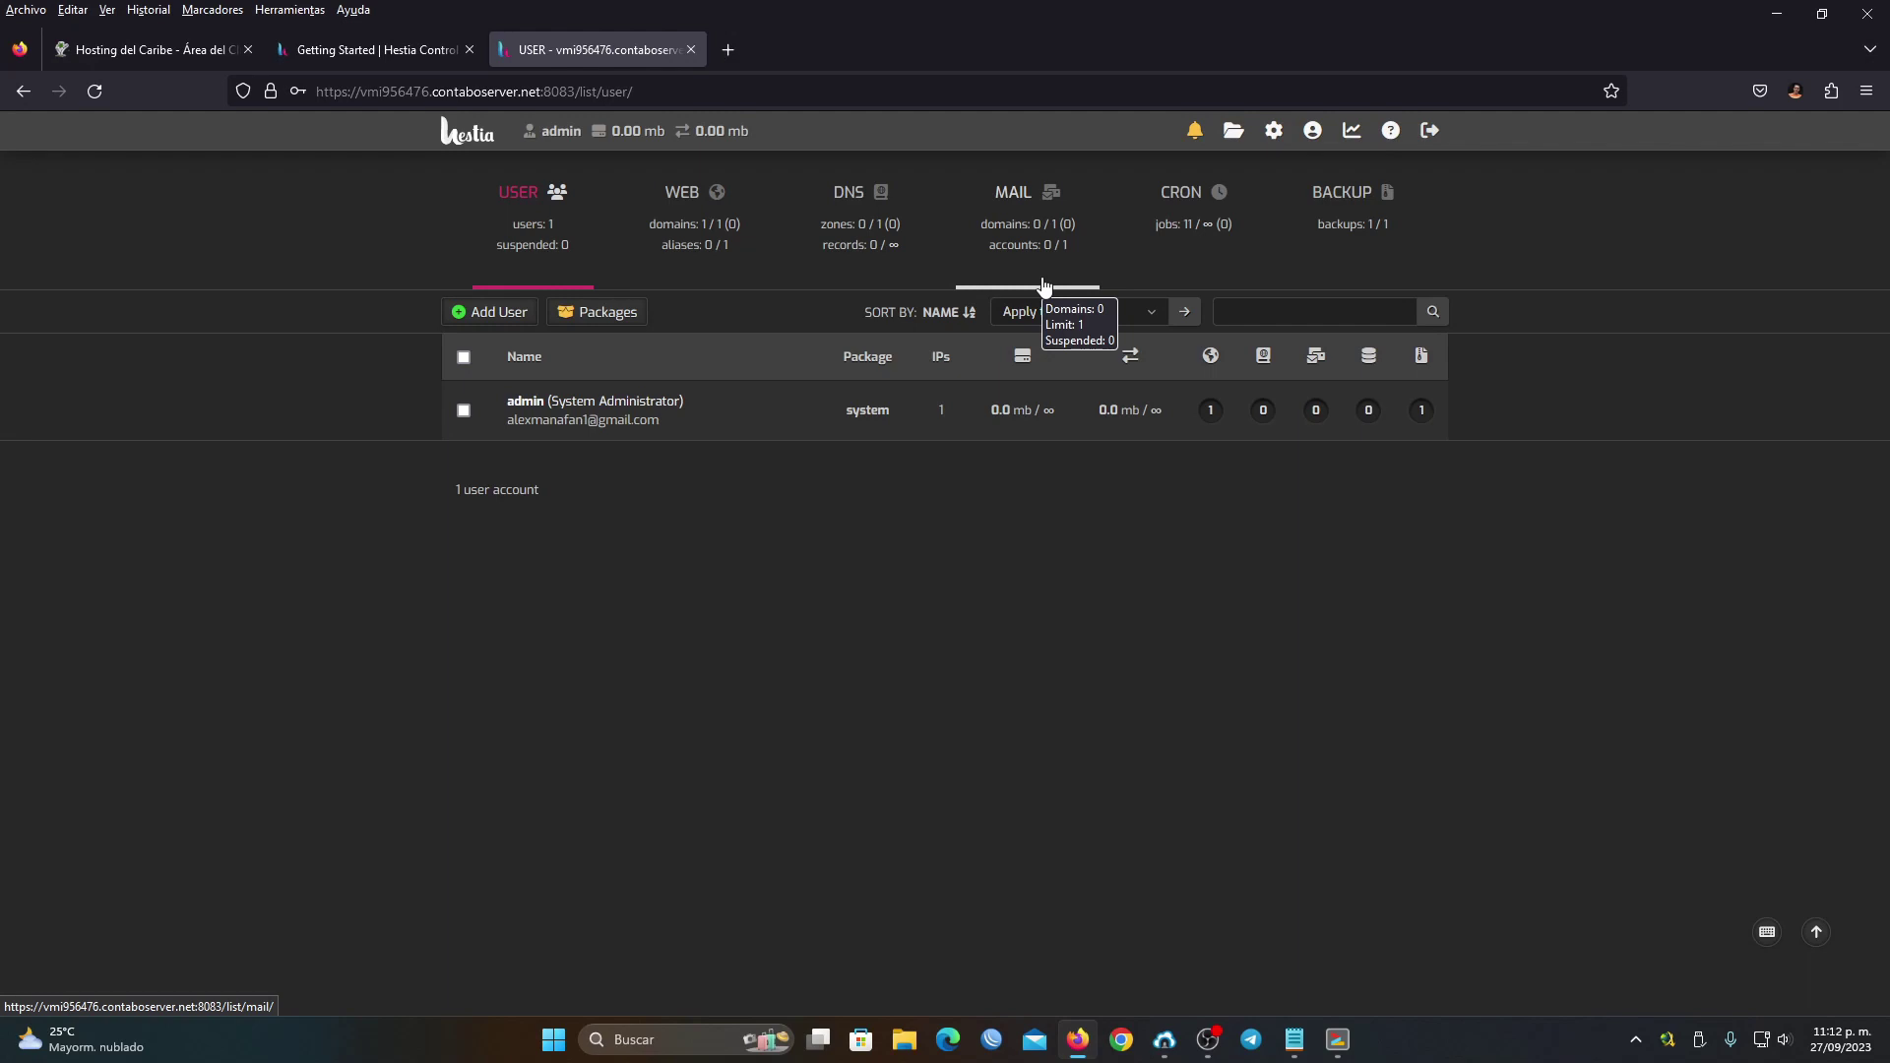
click(59, 51)
scroll(1115, 875, down, 3)
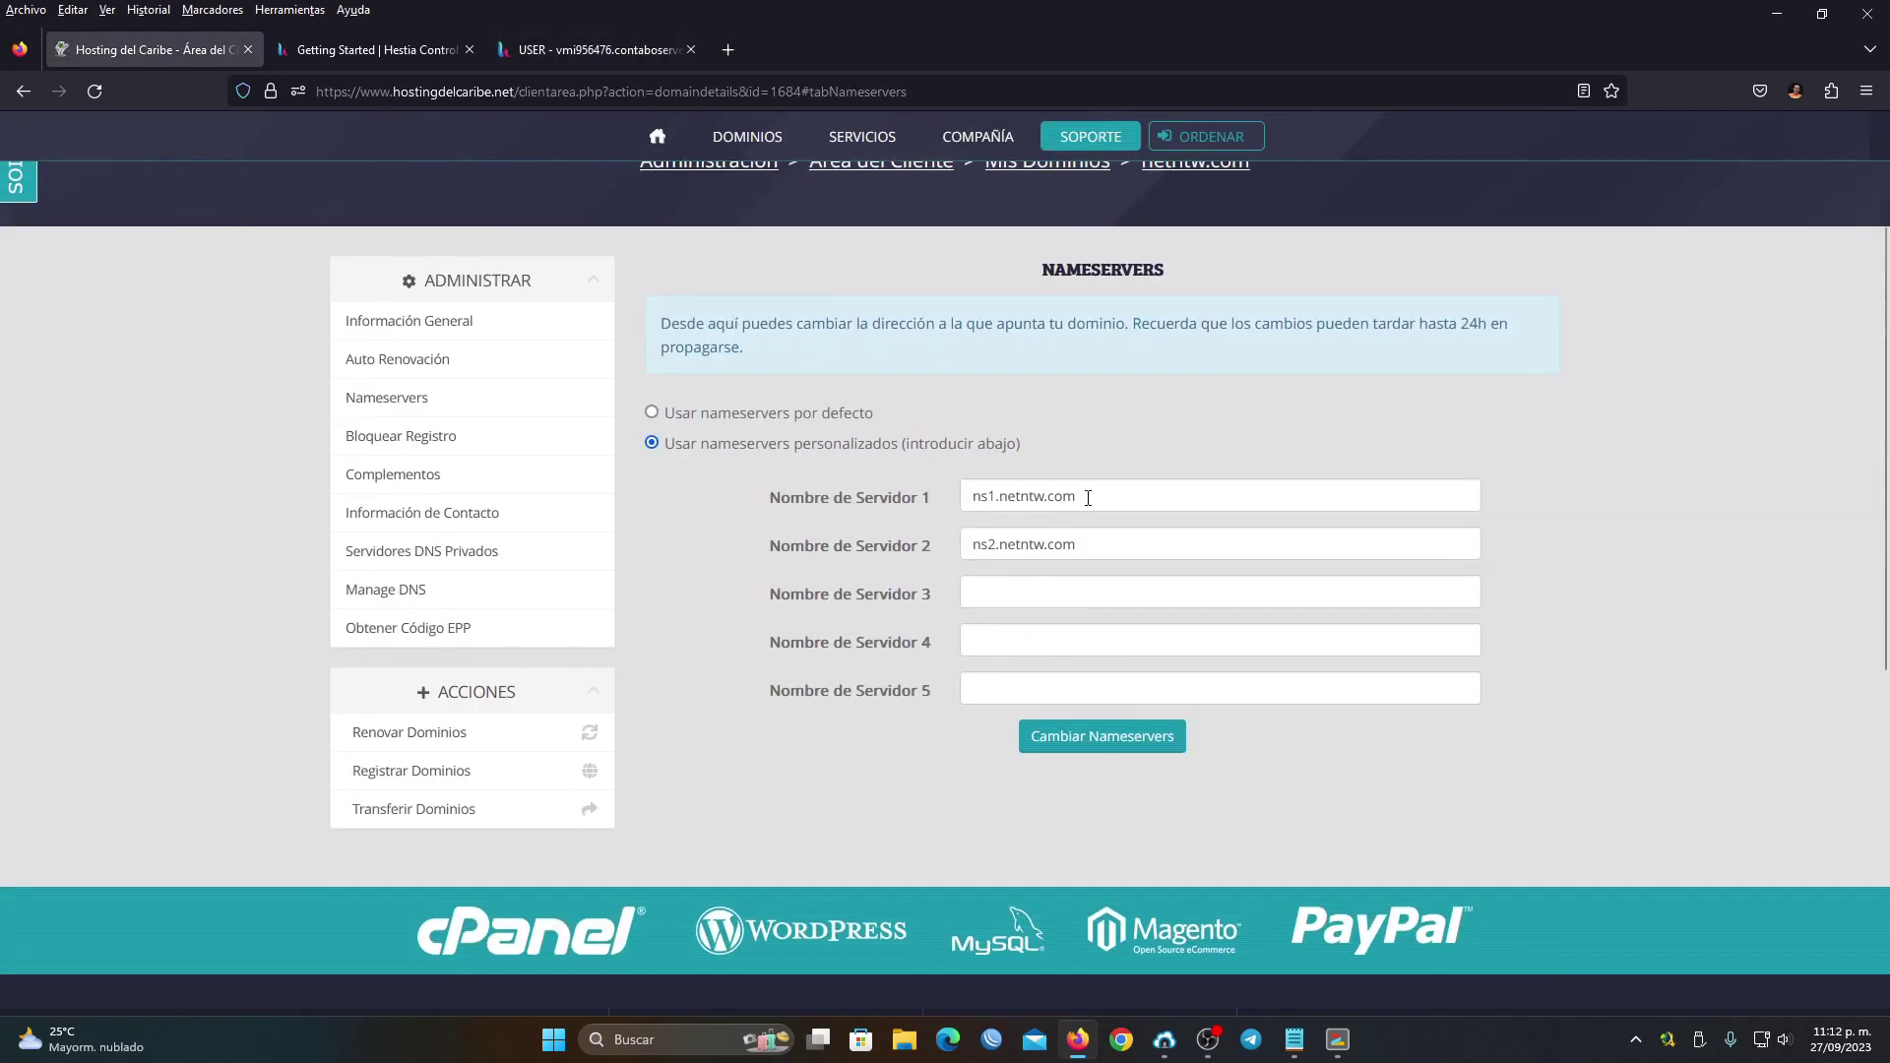
scroll(522, 232, up, 3)
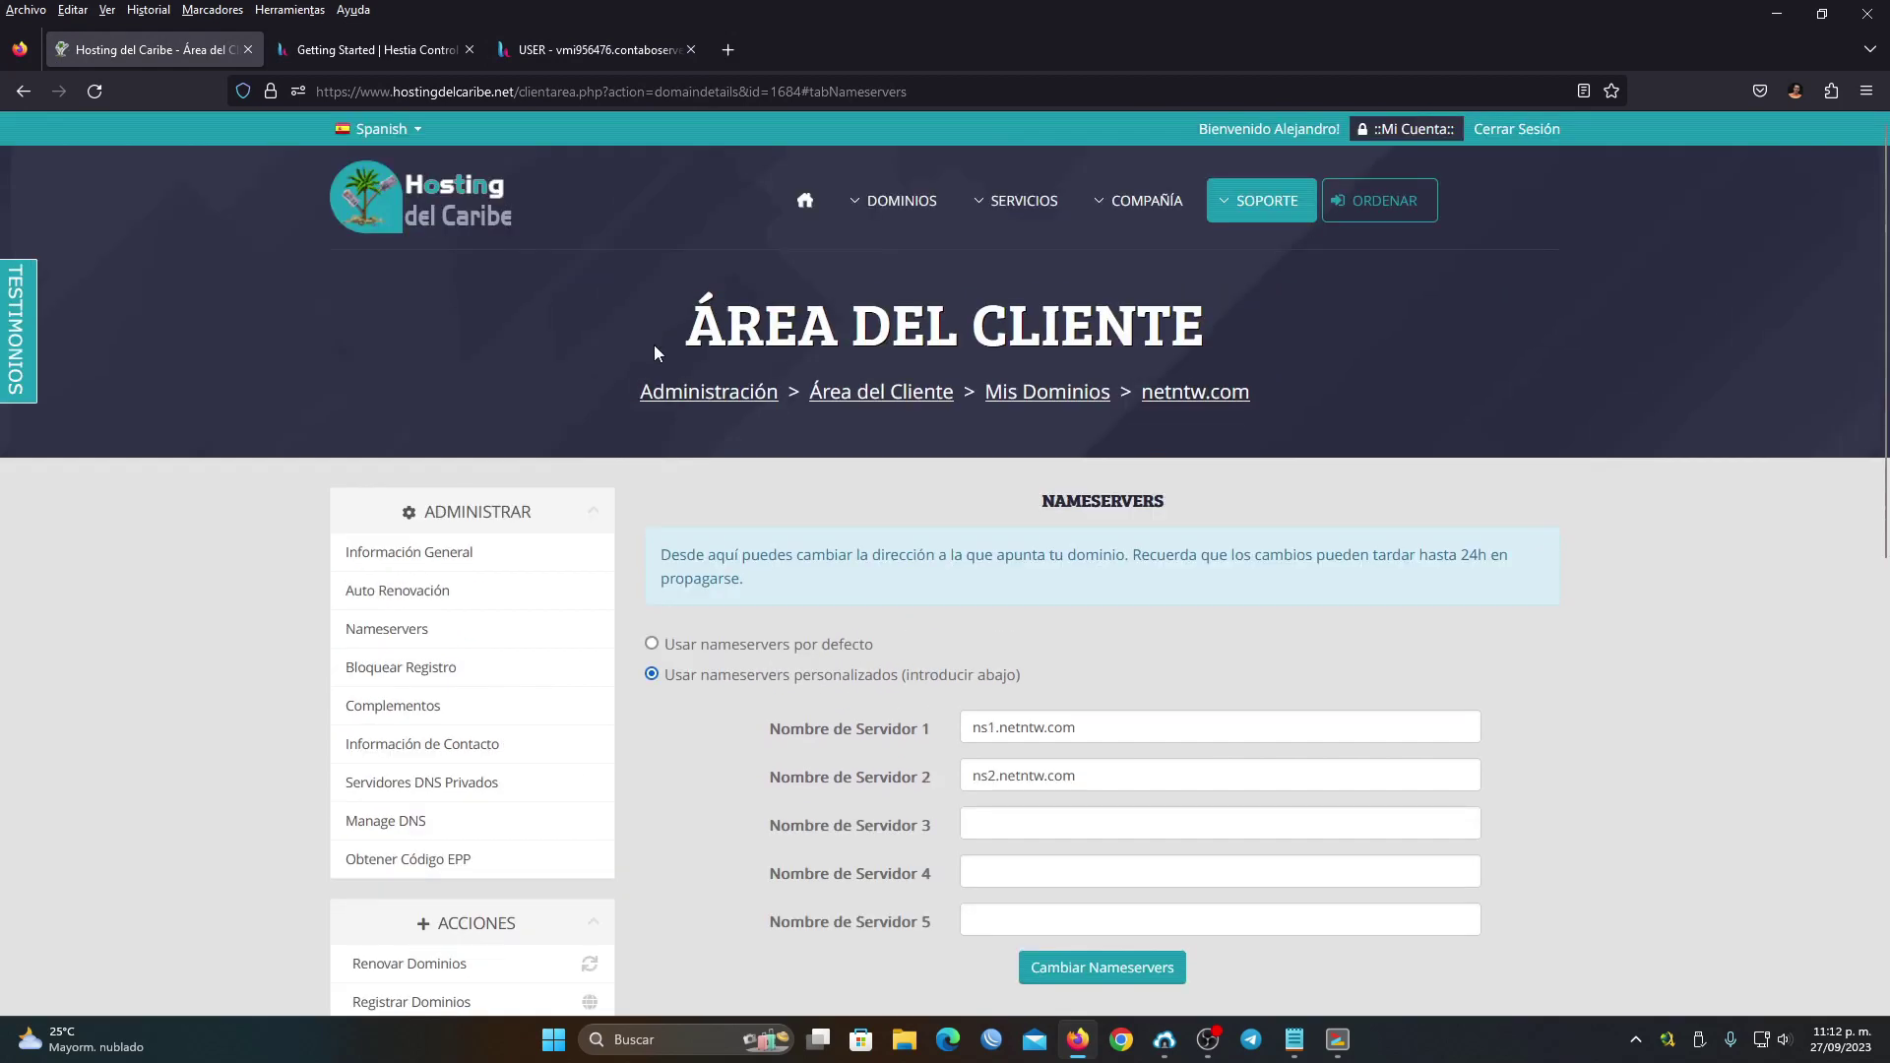
click(591, 49)
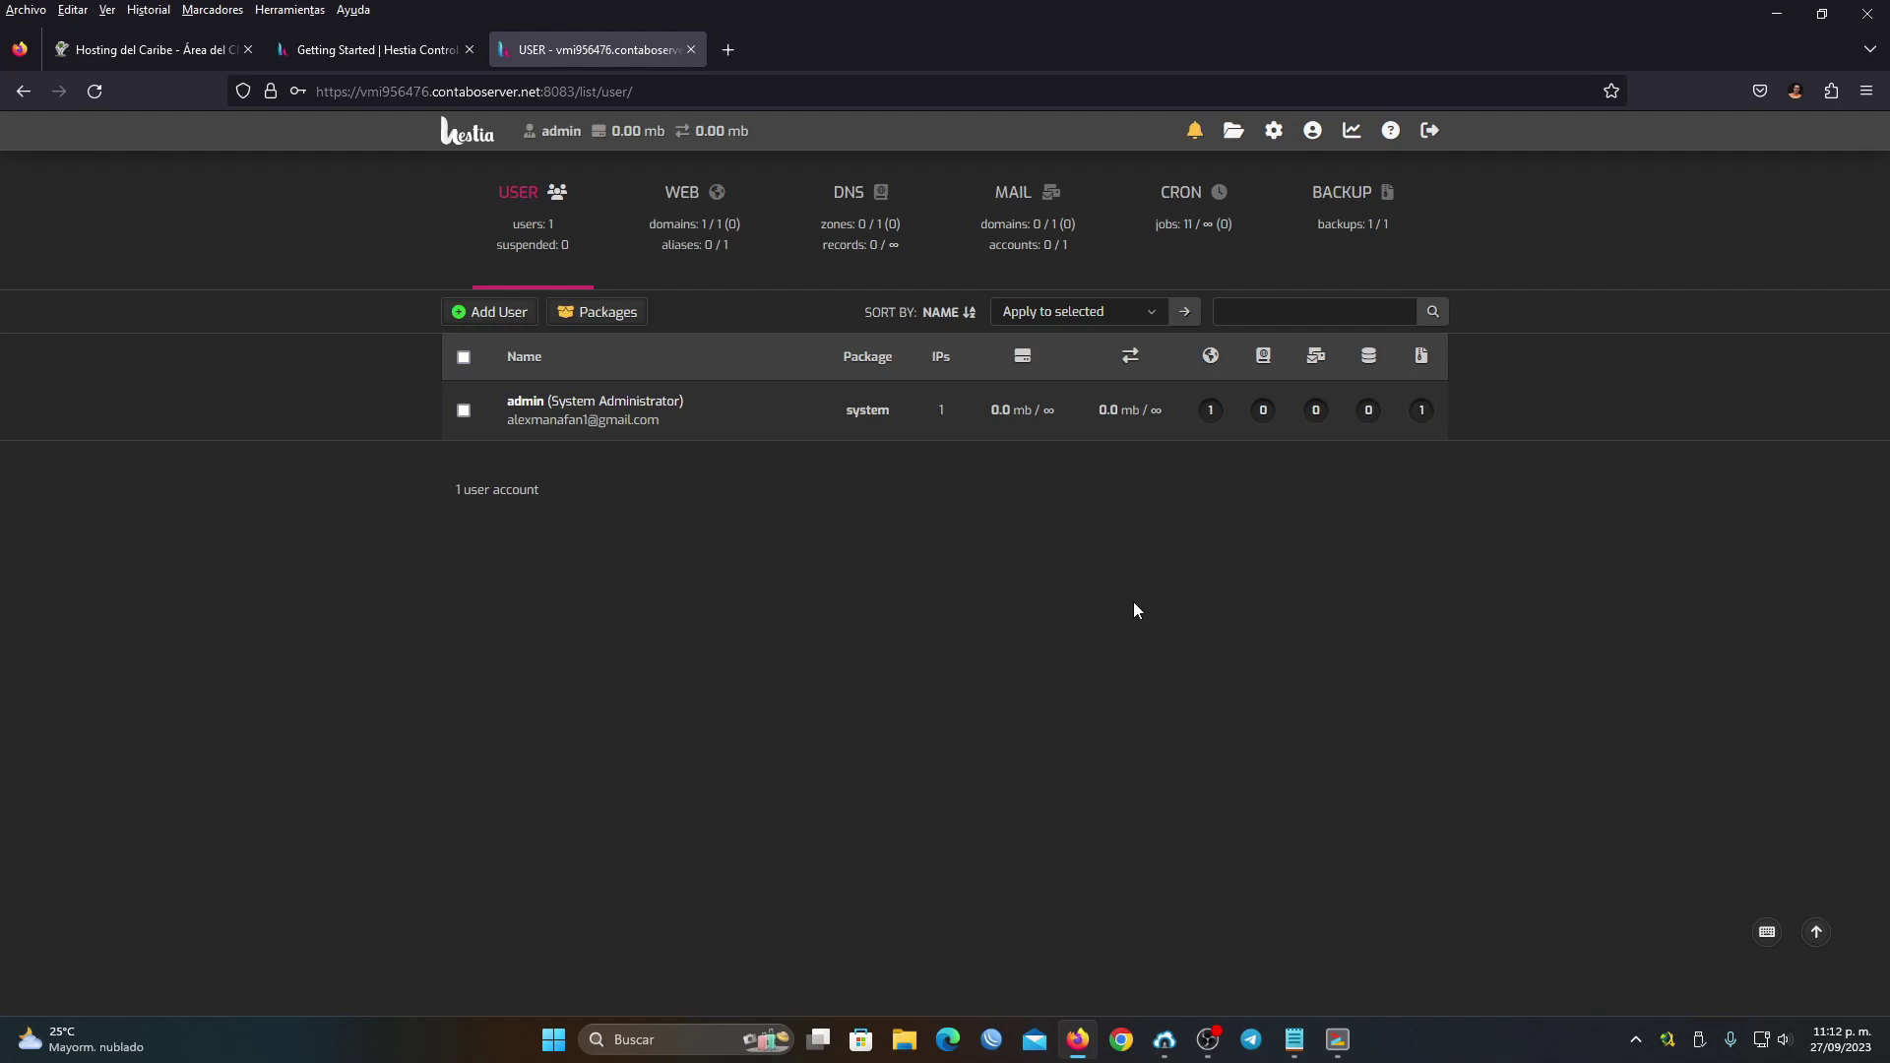
Open mxtoolbox.com in a new tab and run an MX Lookup on netntw.com
click(740, 46)
text(mxtoolbox.com)
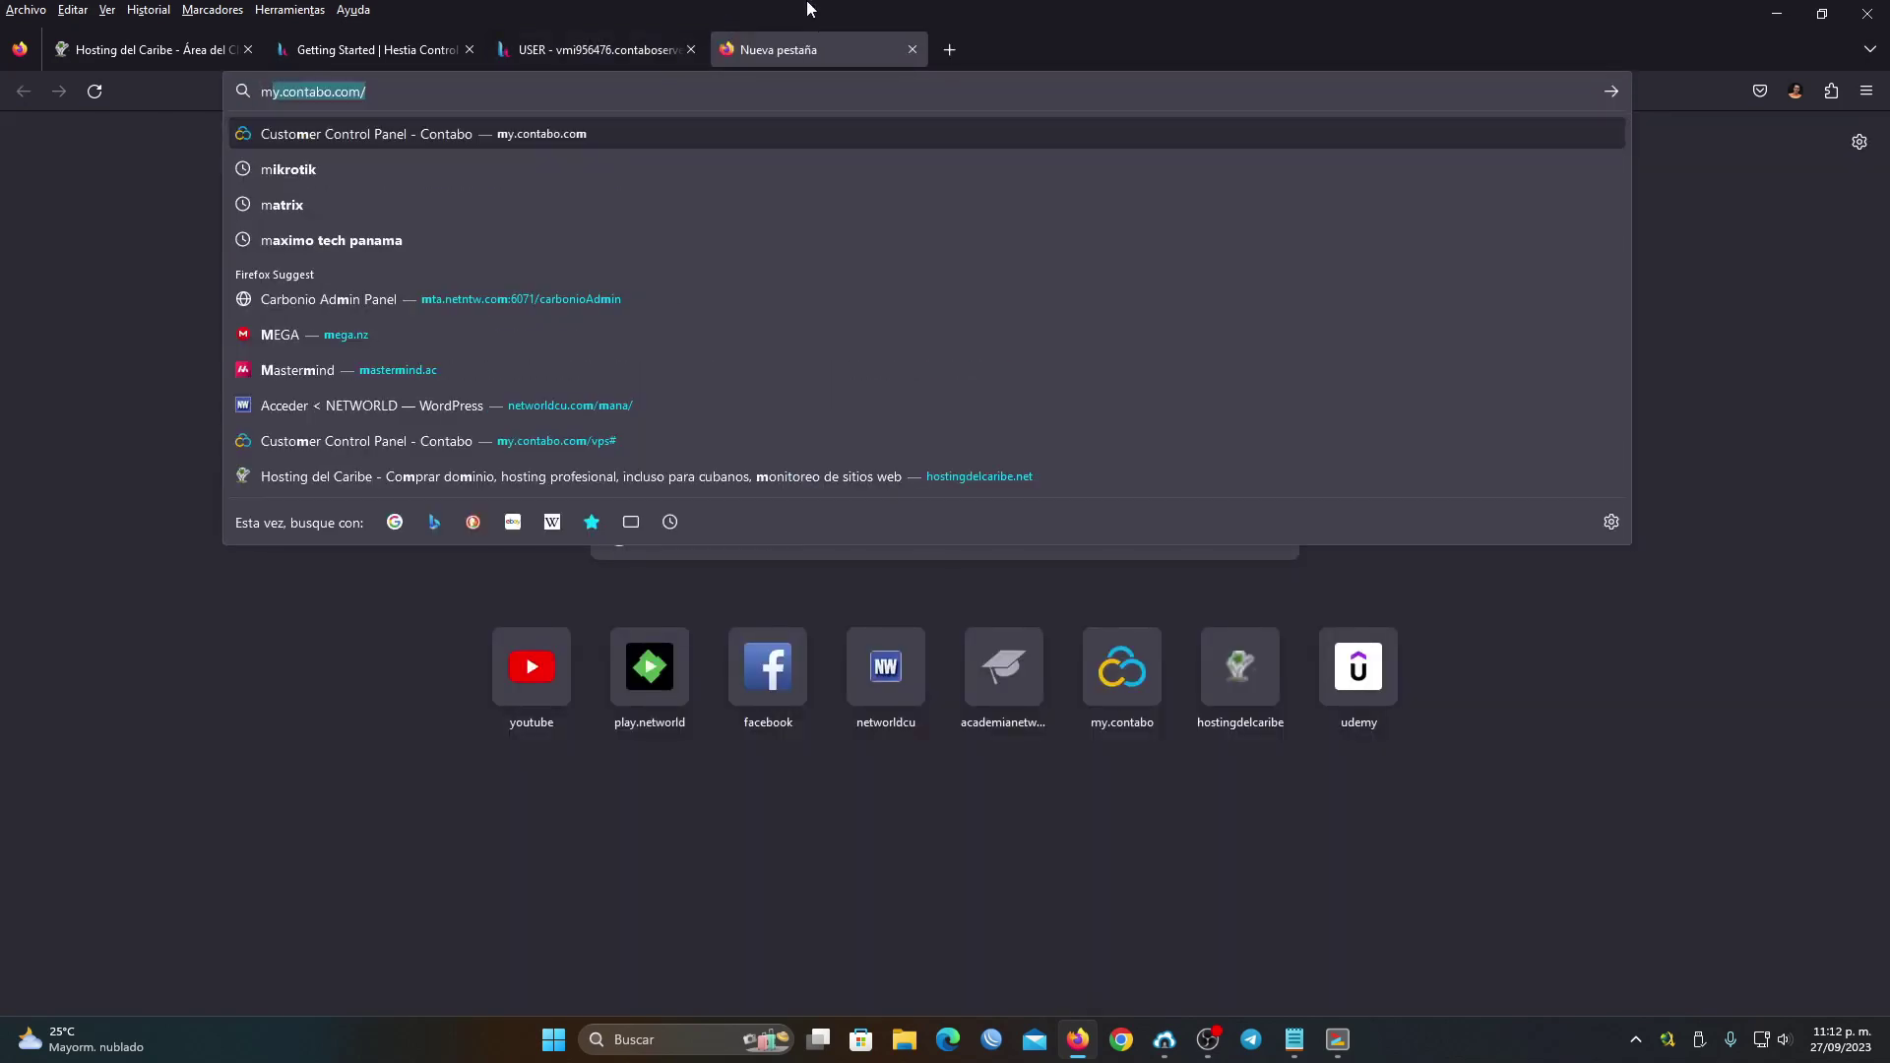
key(Escape)
key(Return)
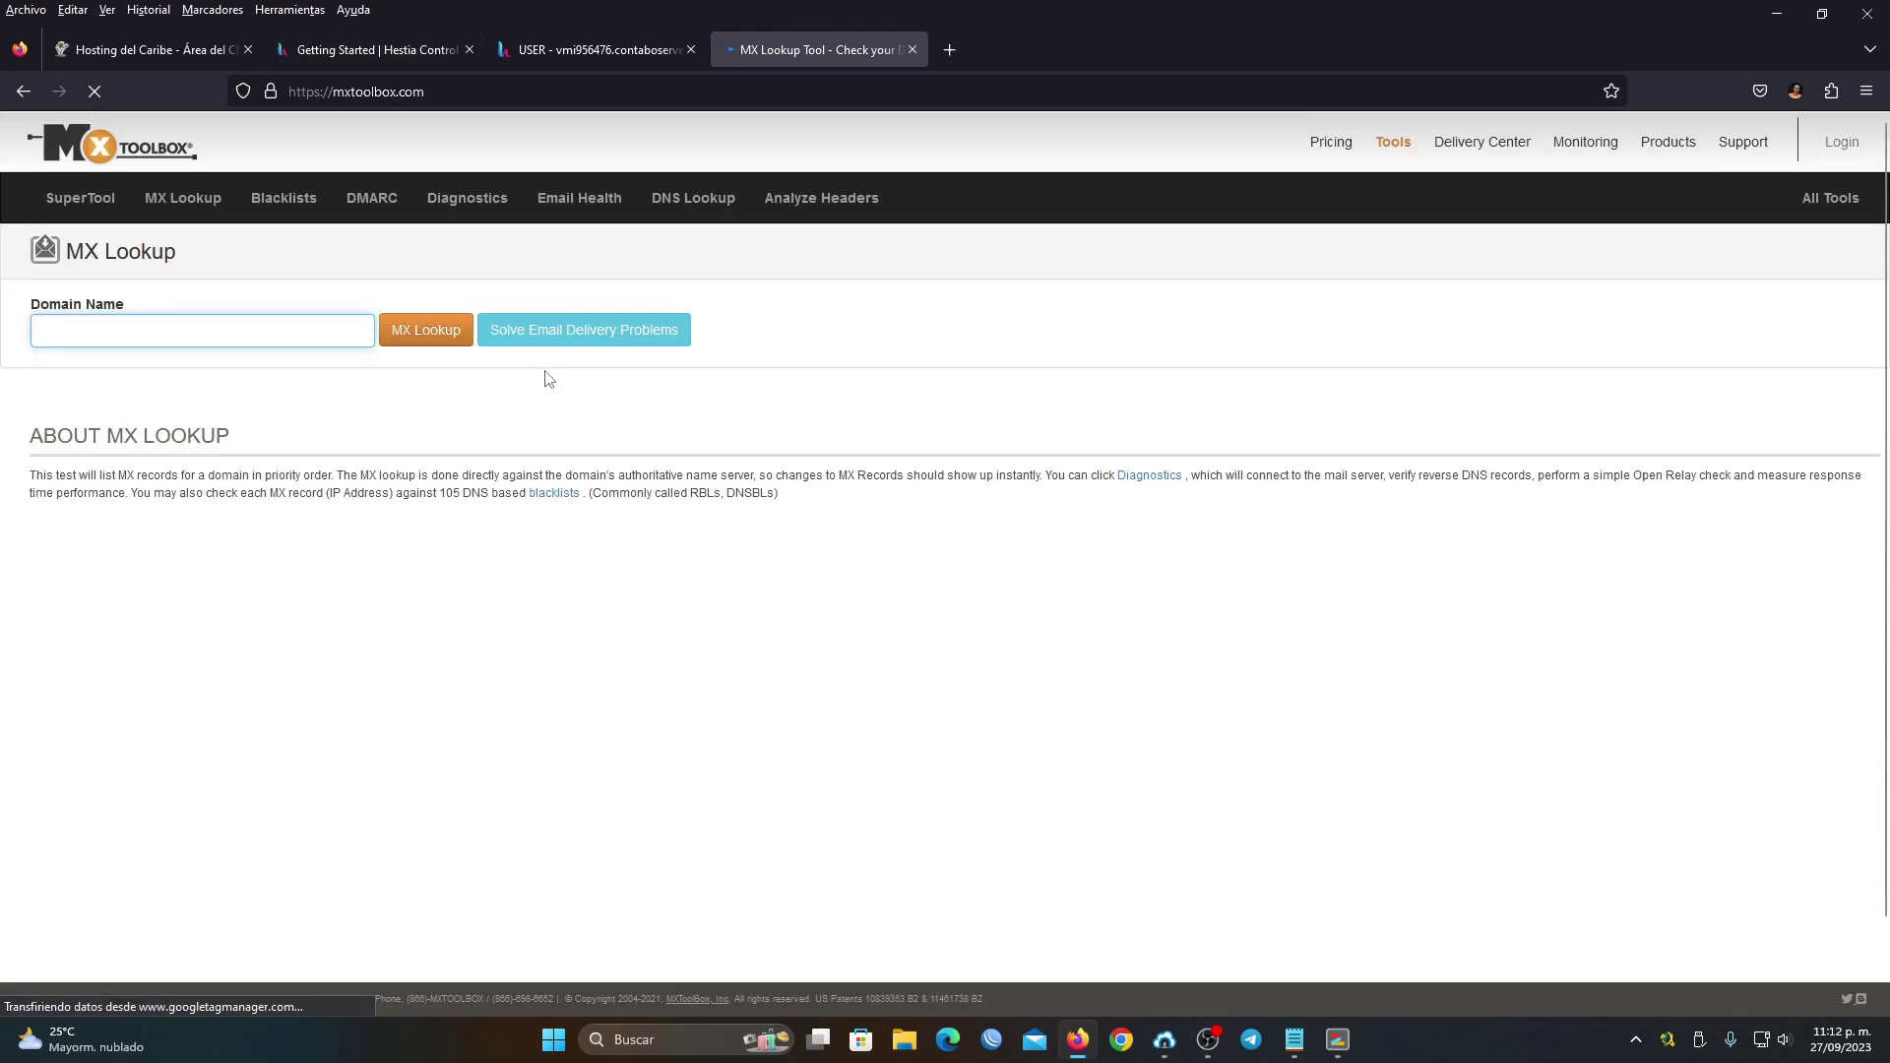
click(278, 337)
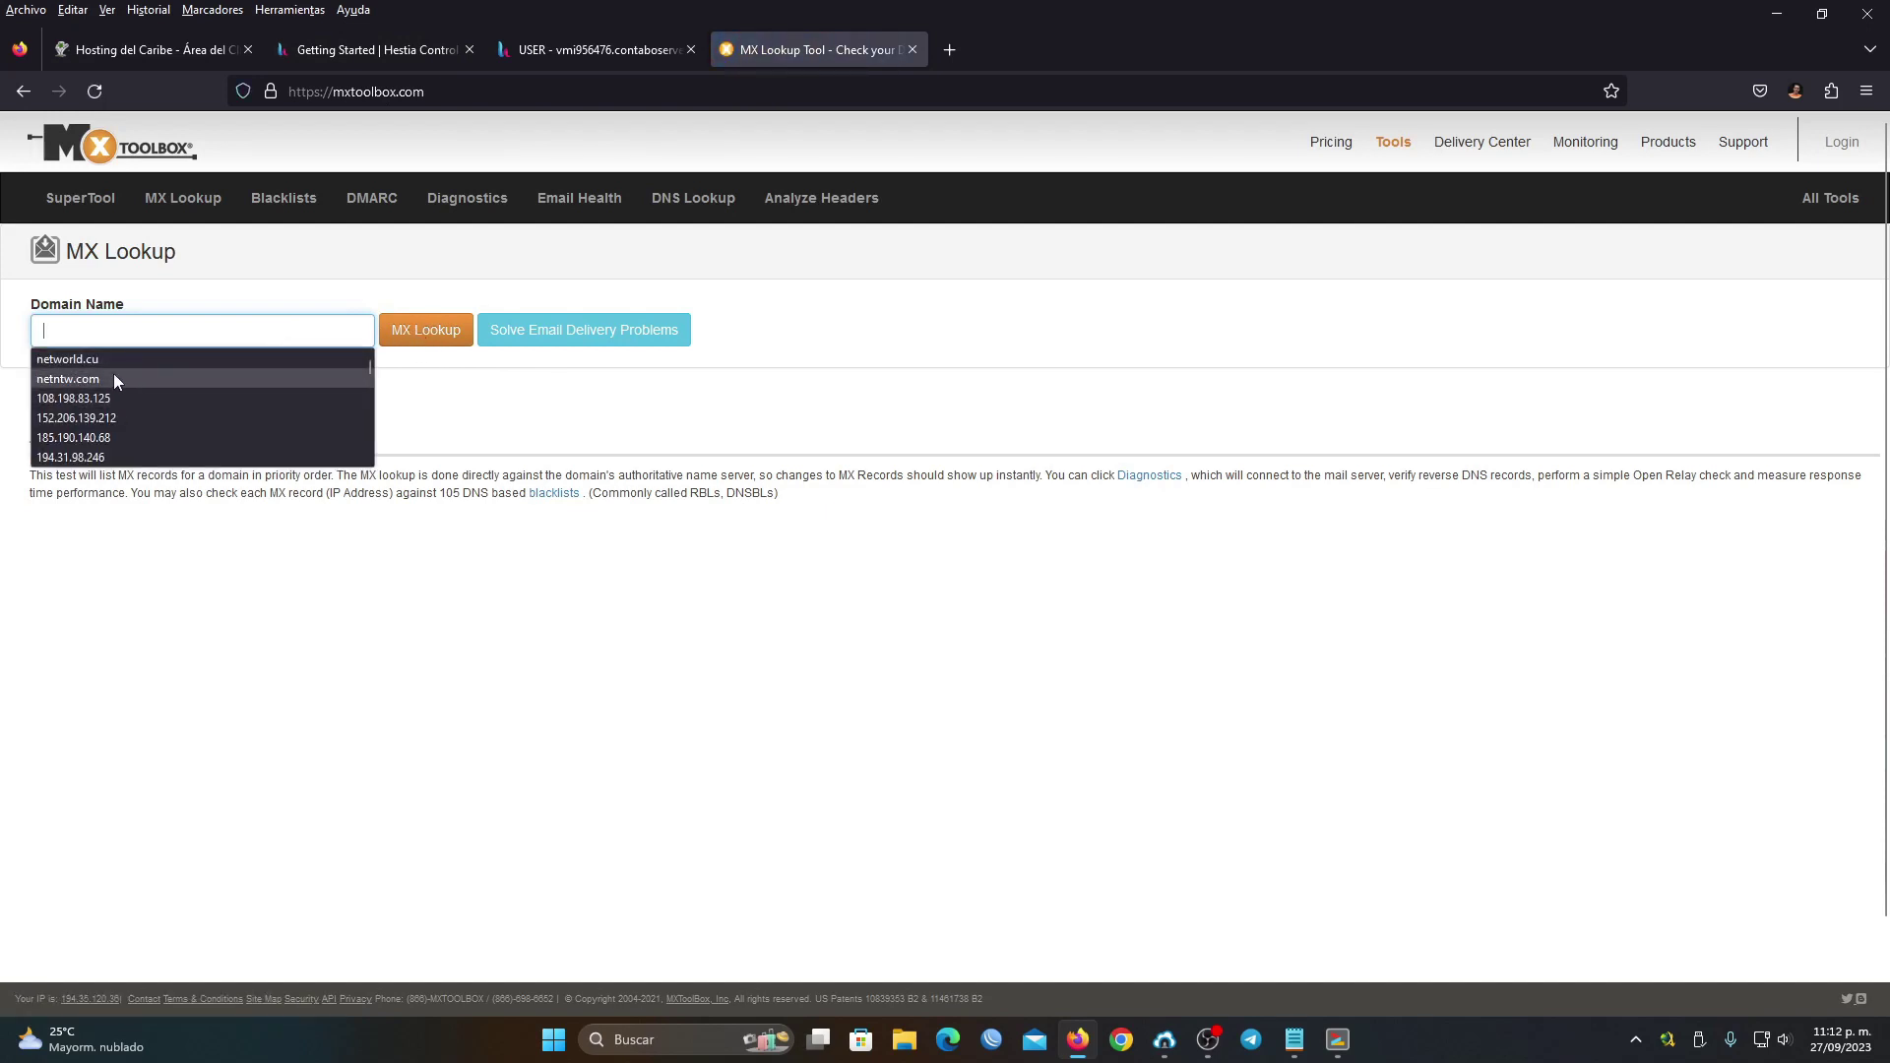
click(114, 379)
click(426, 329)
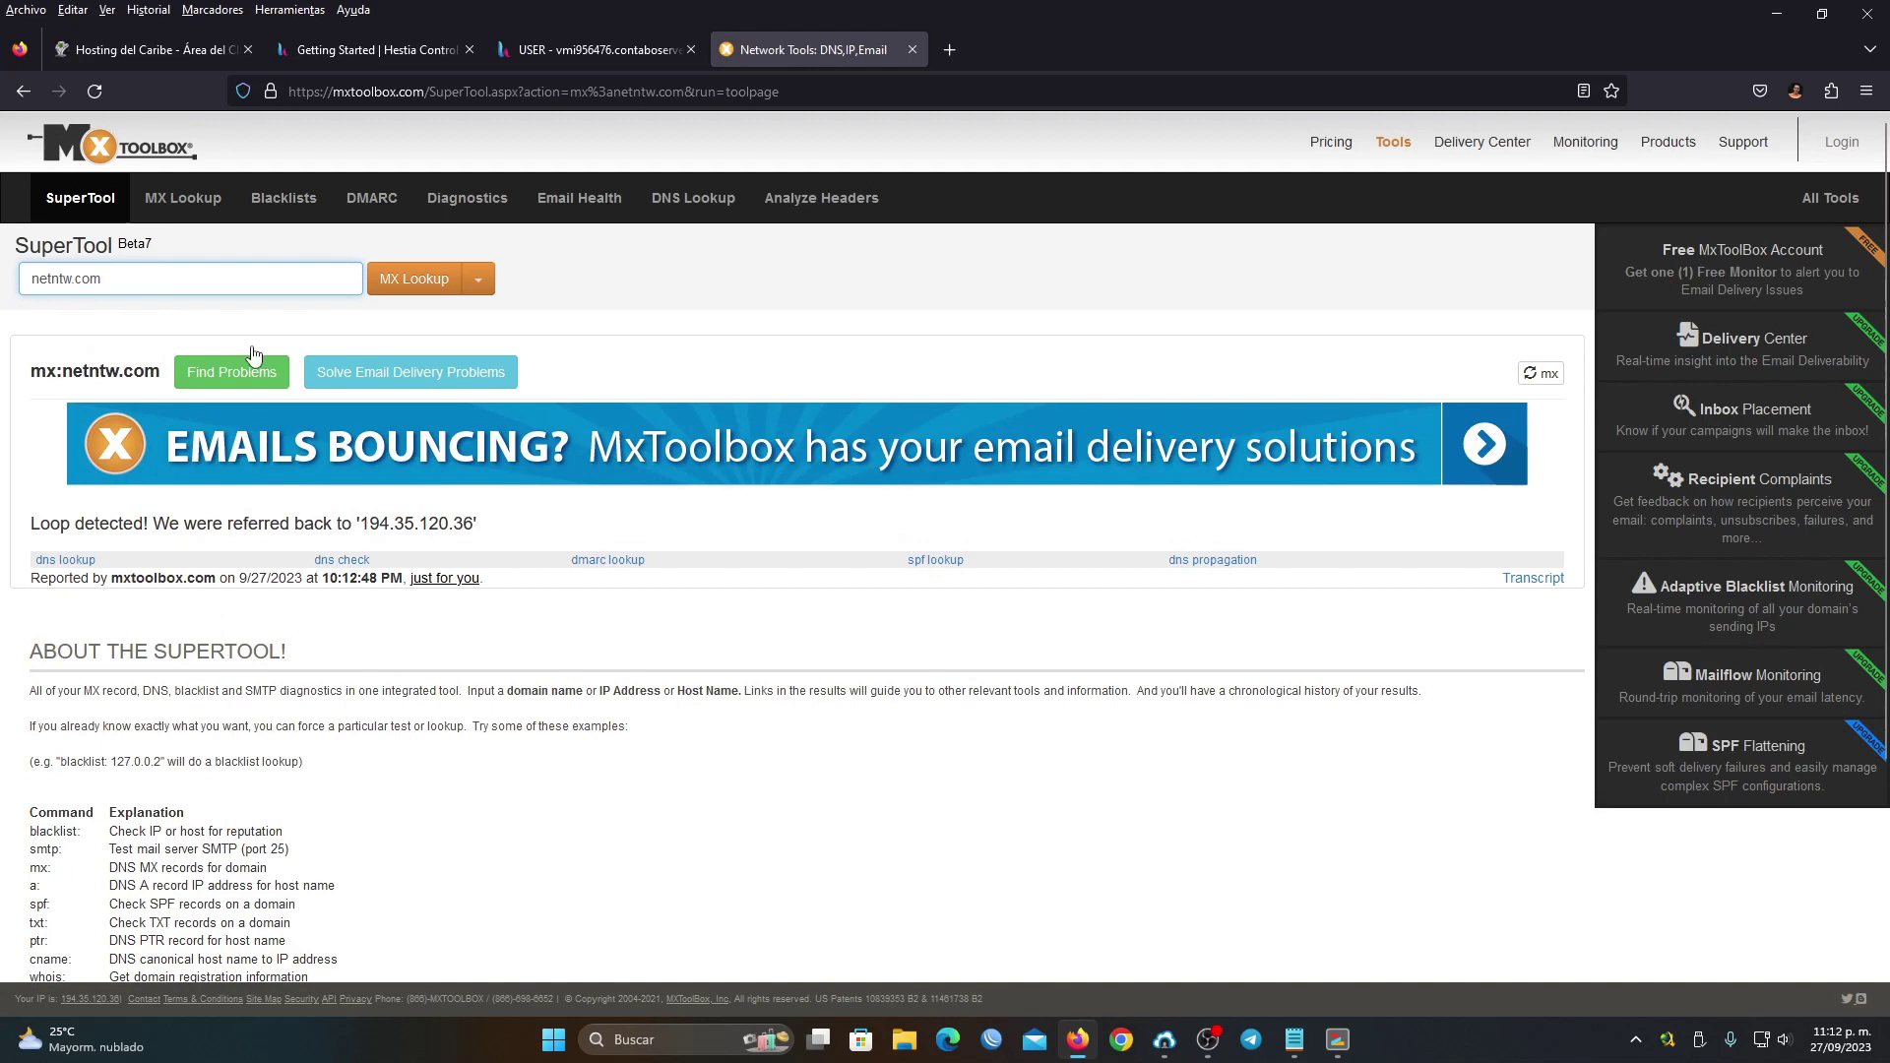
Run a DNS Check on netntw.com, review the registrar nameserver tab, and return to Hestia
click(477, 280)
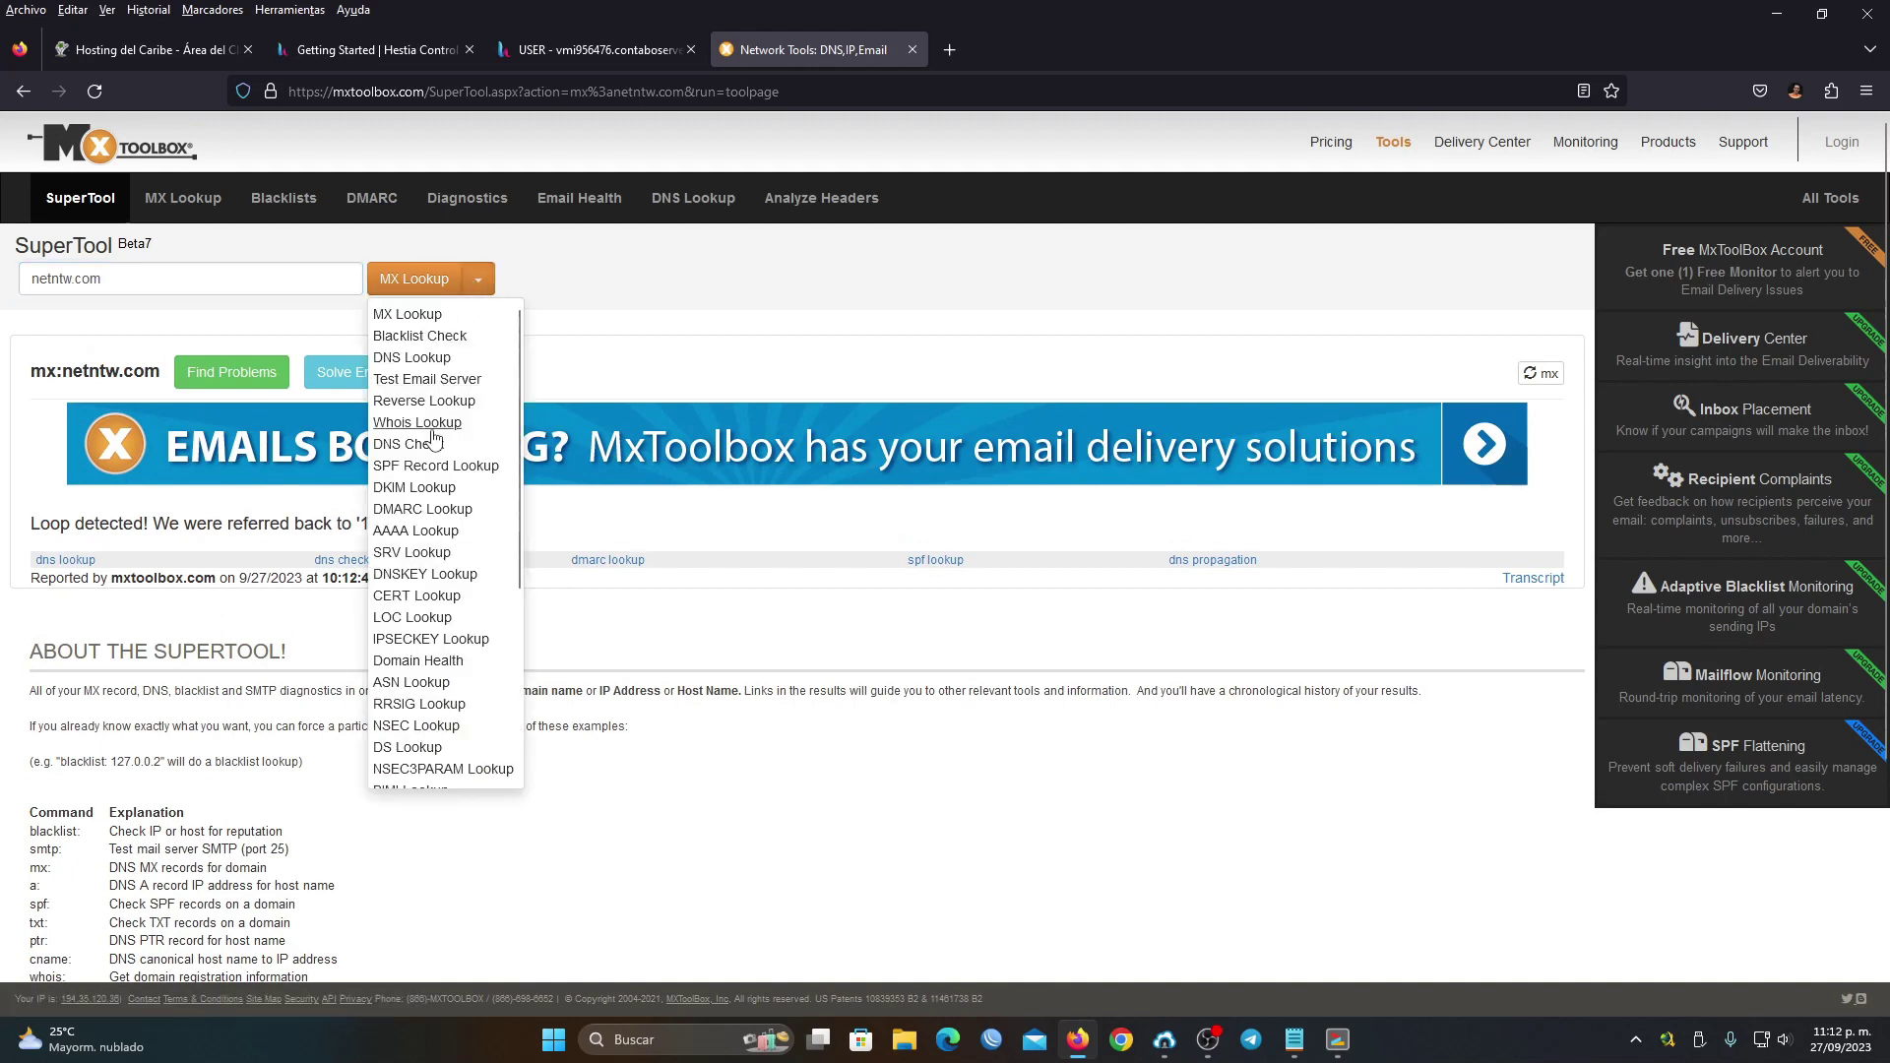
click(407, 445)
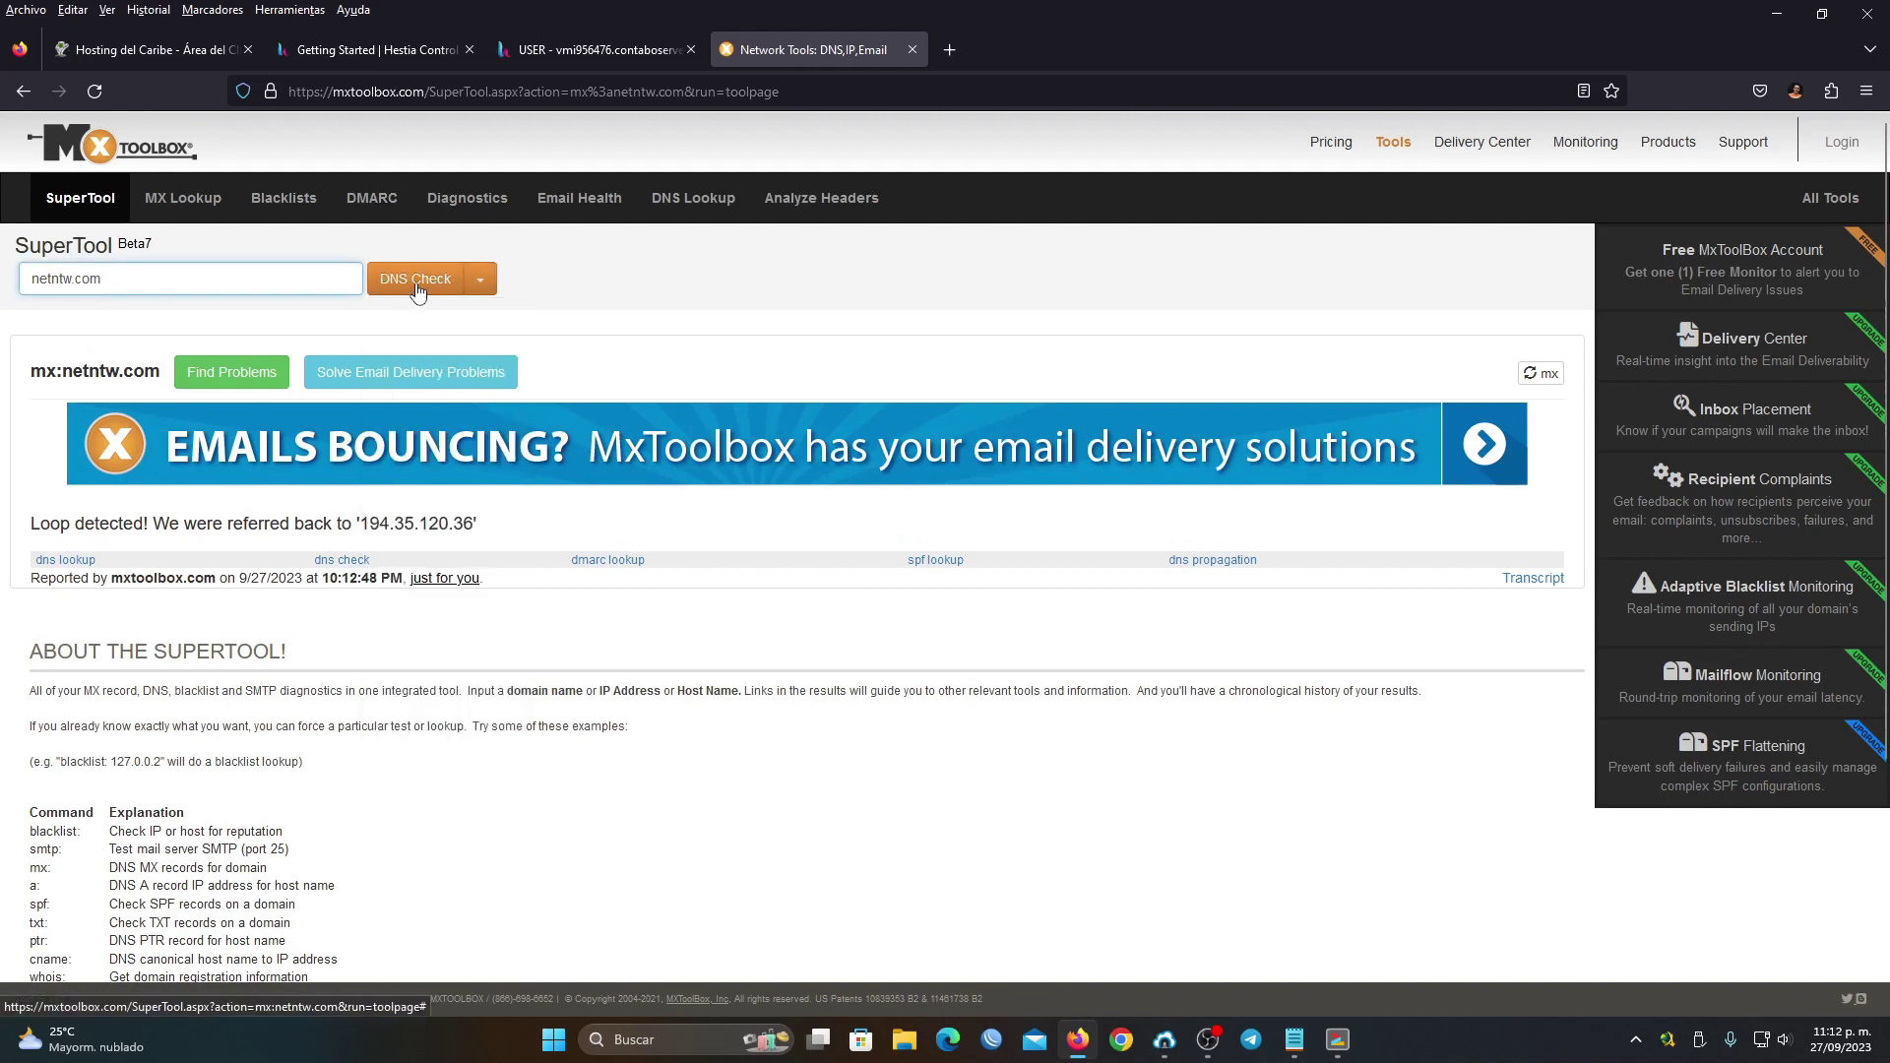
click(414, 279)
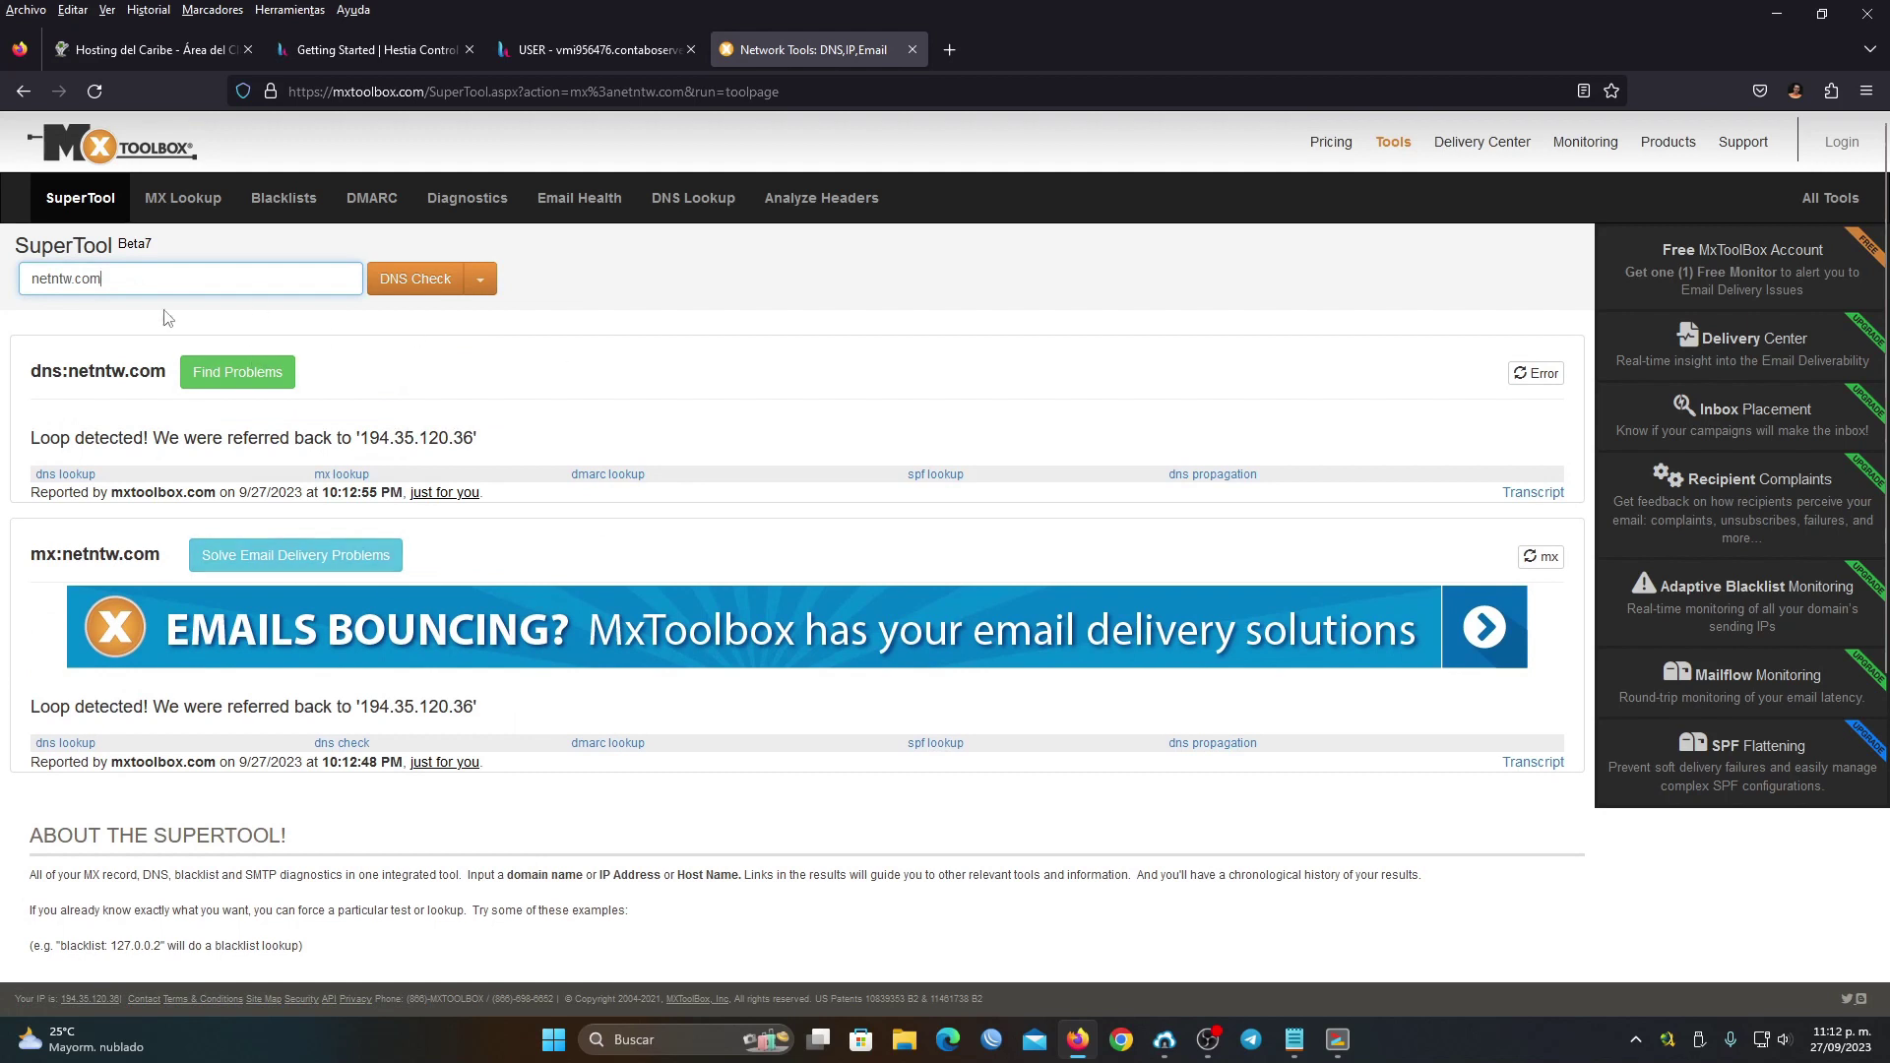
click(144, 52)
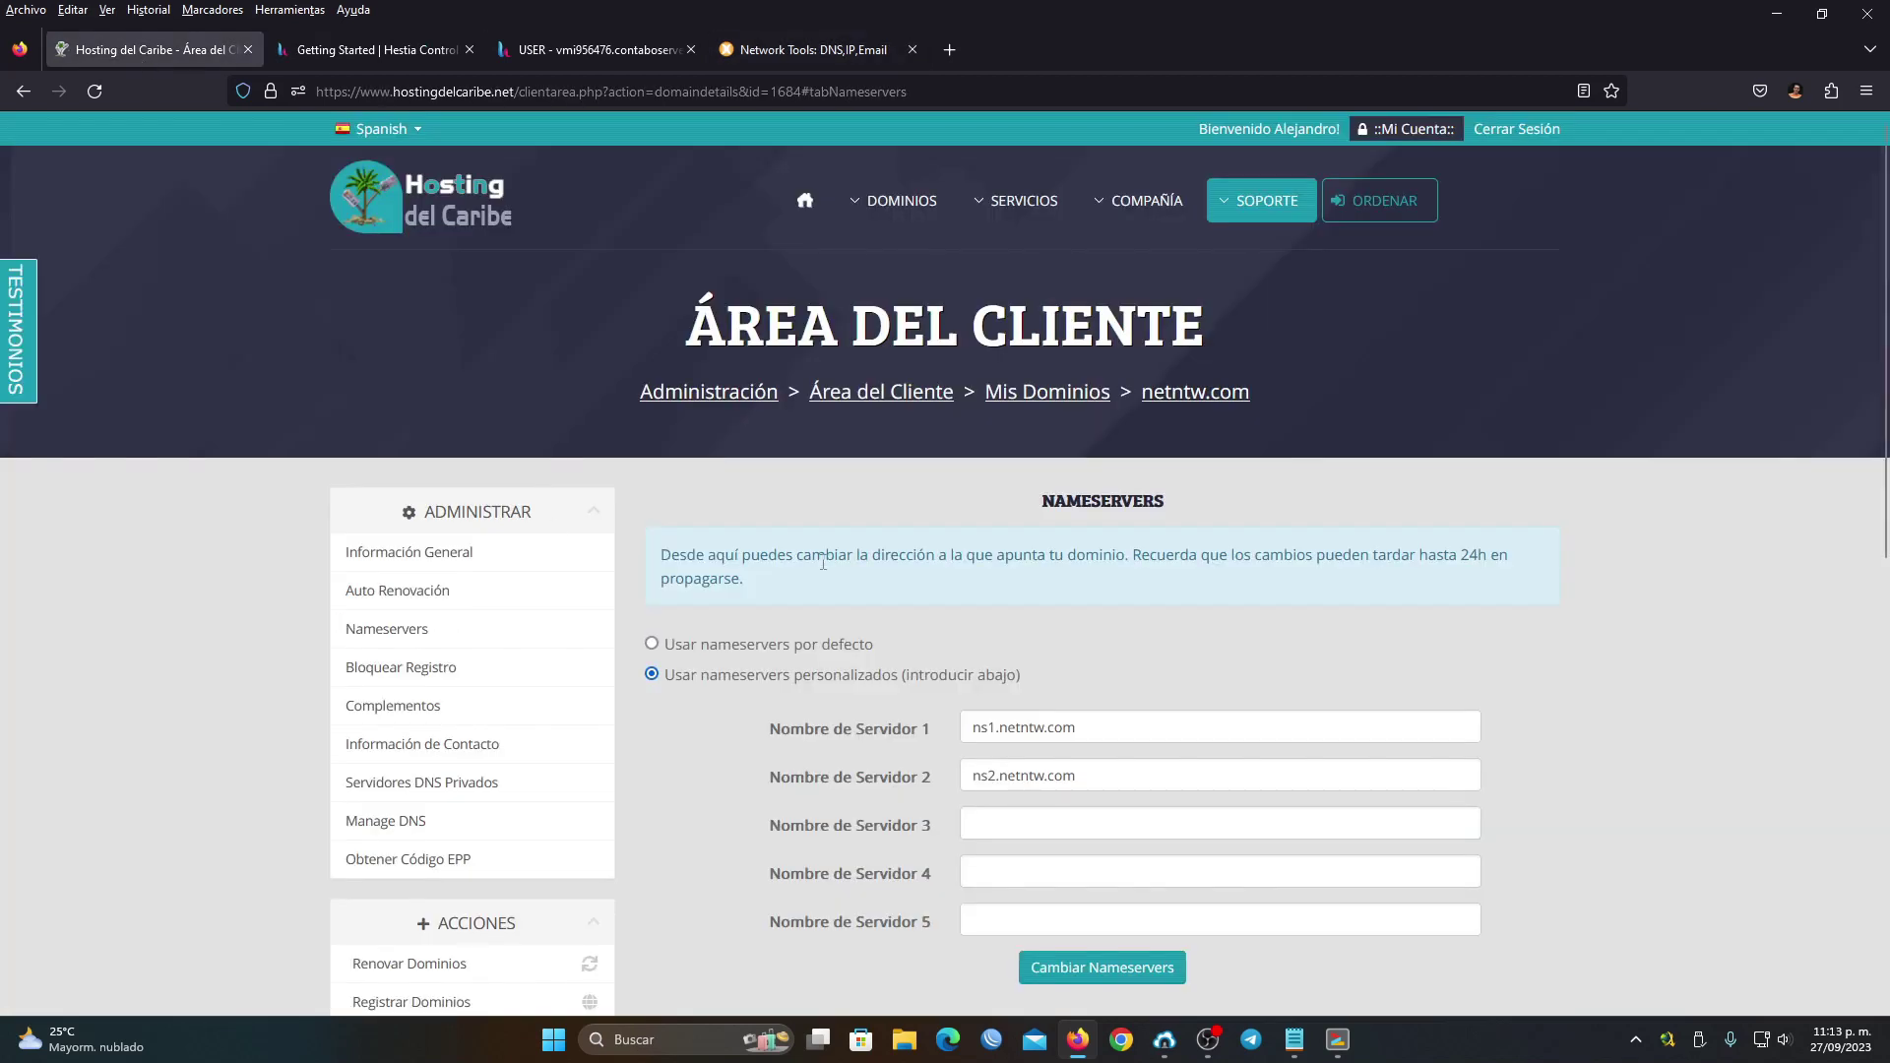
click(591, 52)
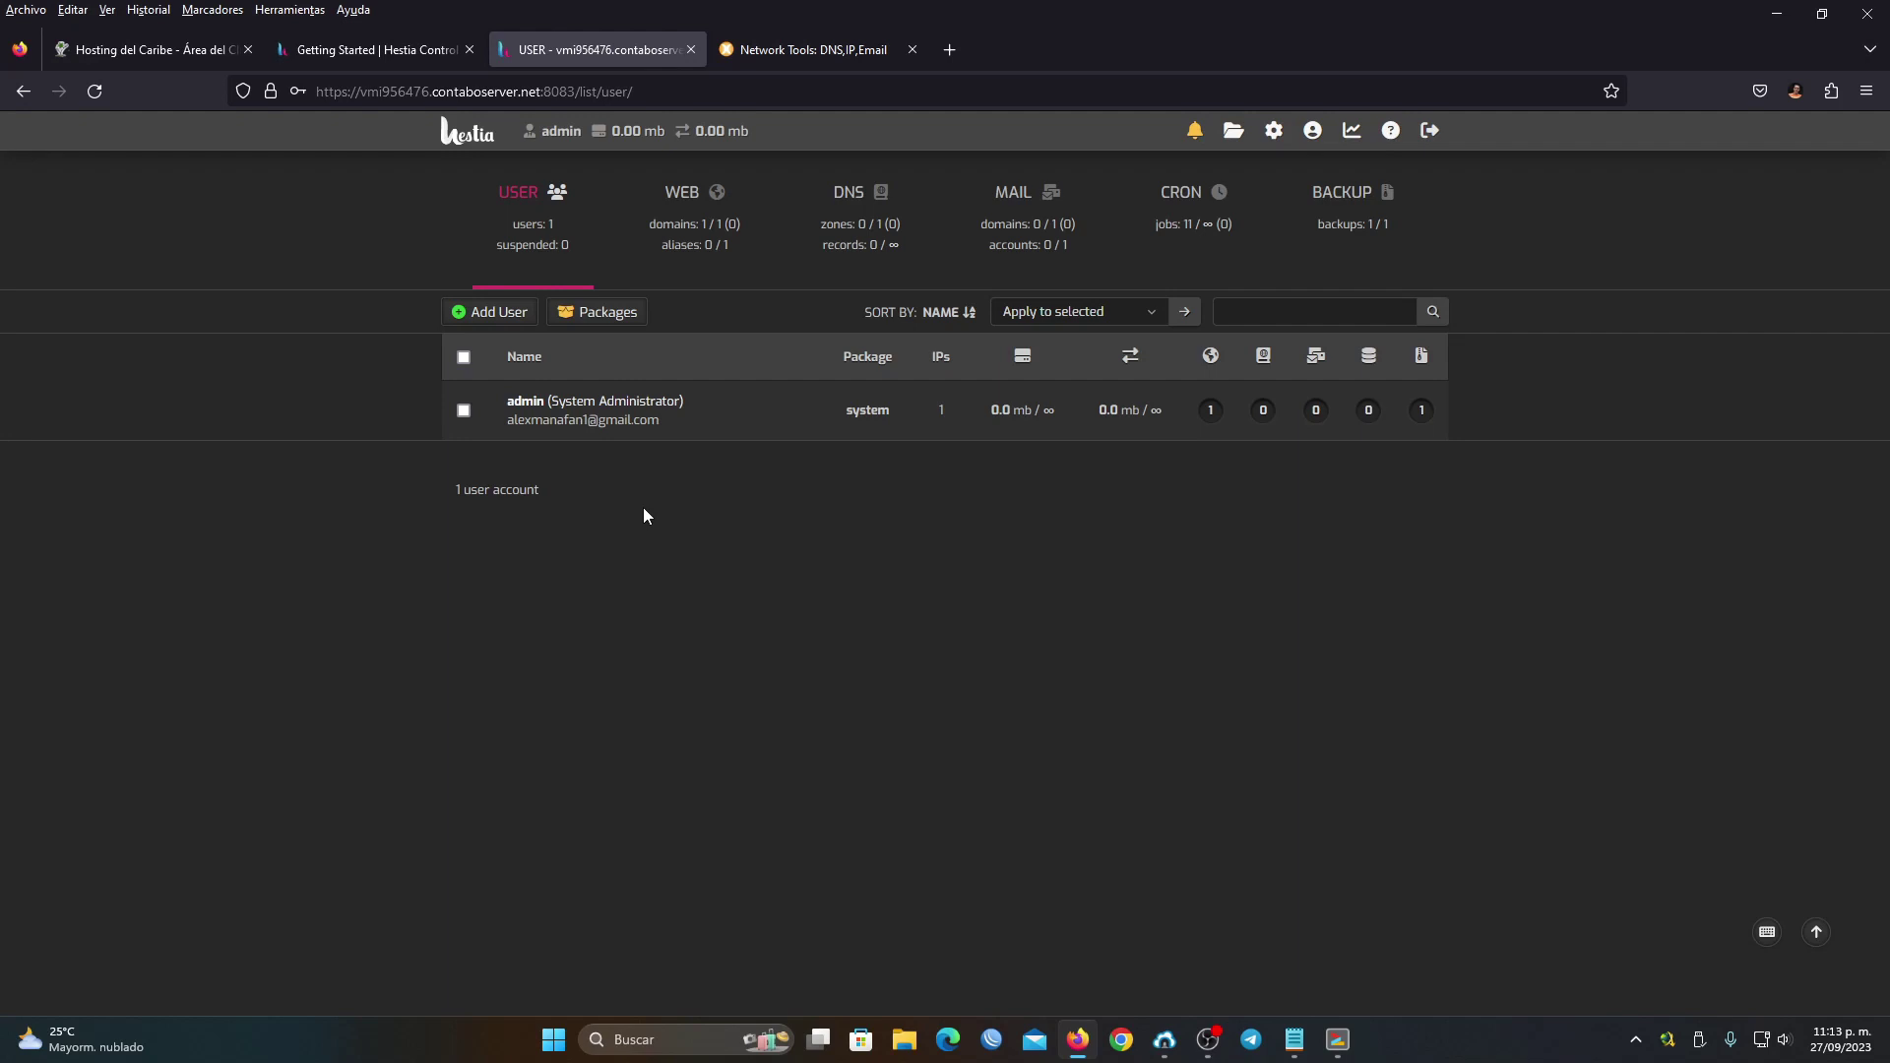
Open the Add User form and enter the username networld
click(477, 317)
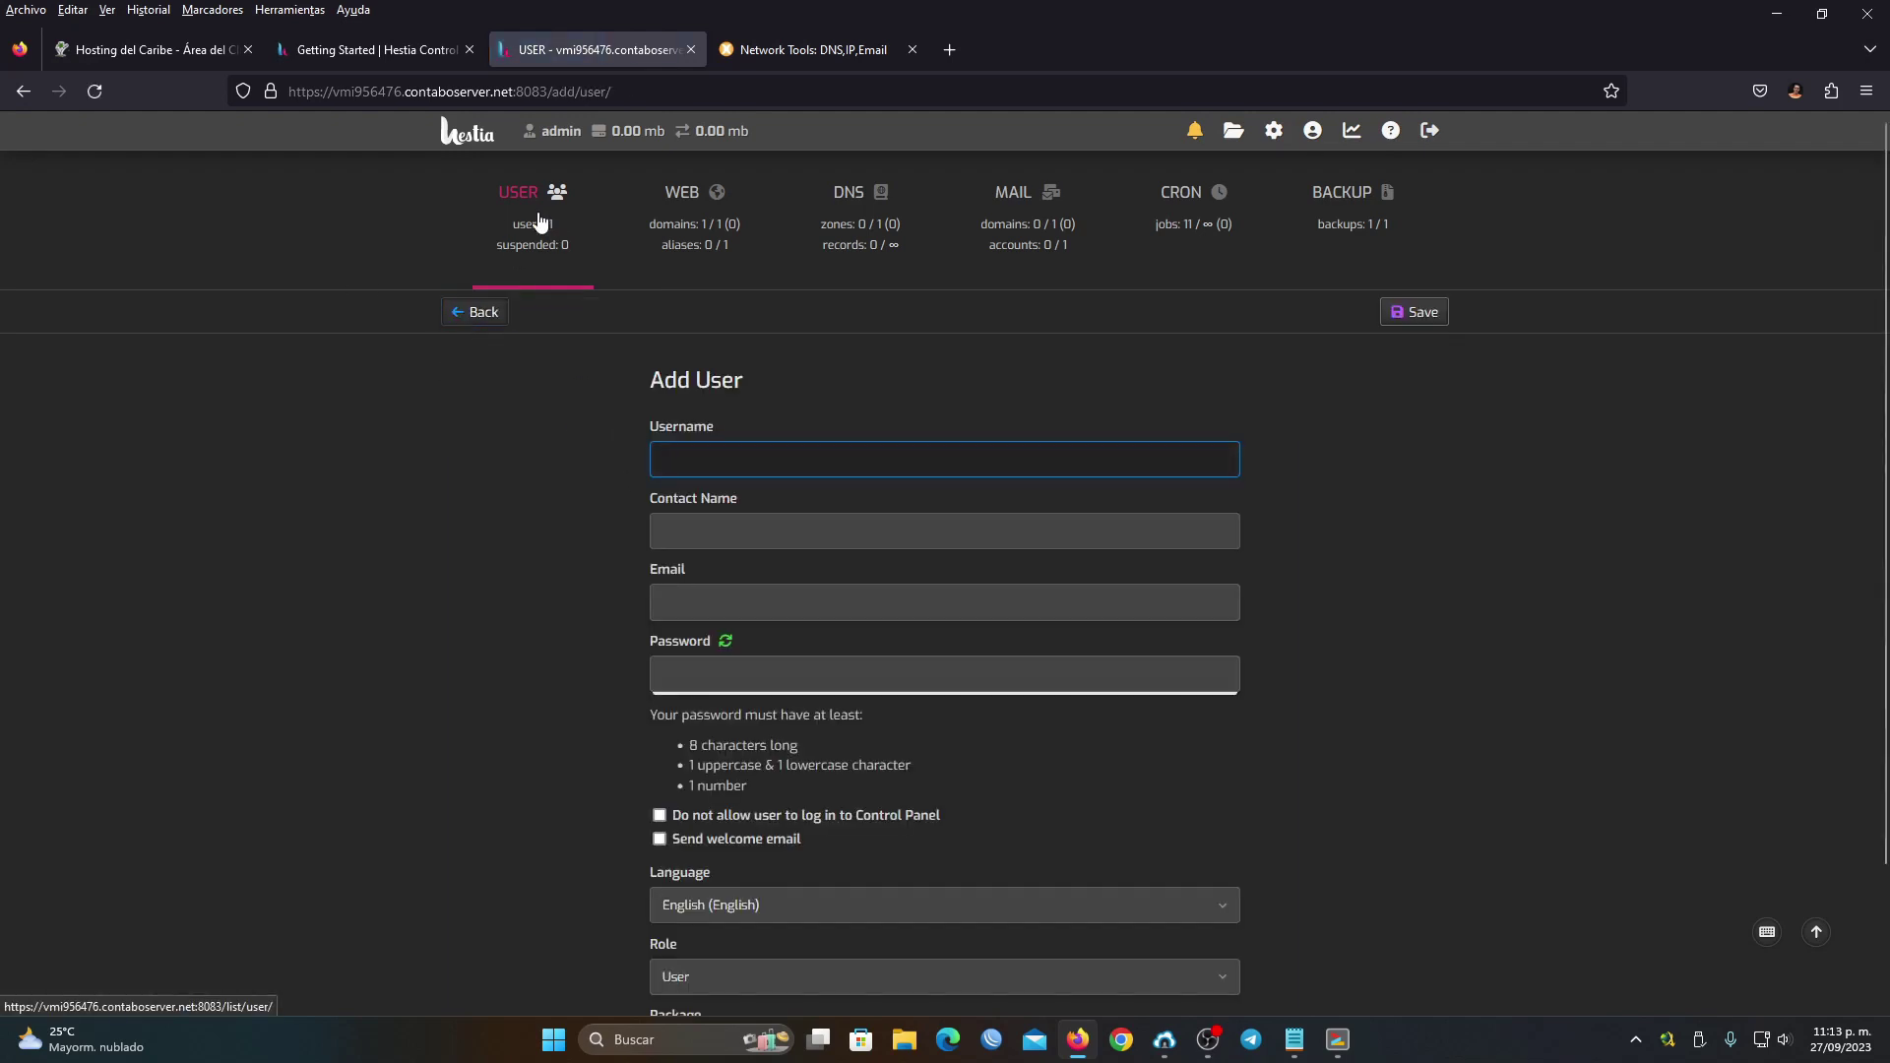
click(486, 311)
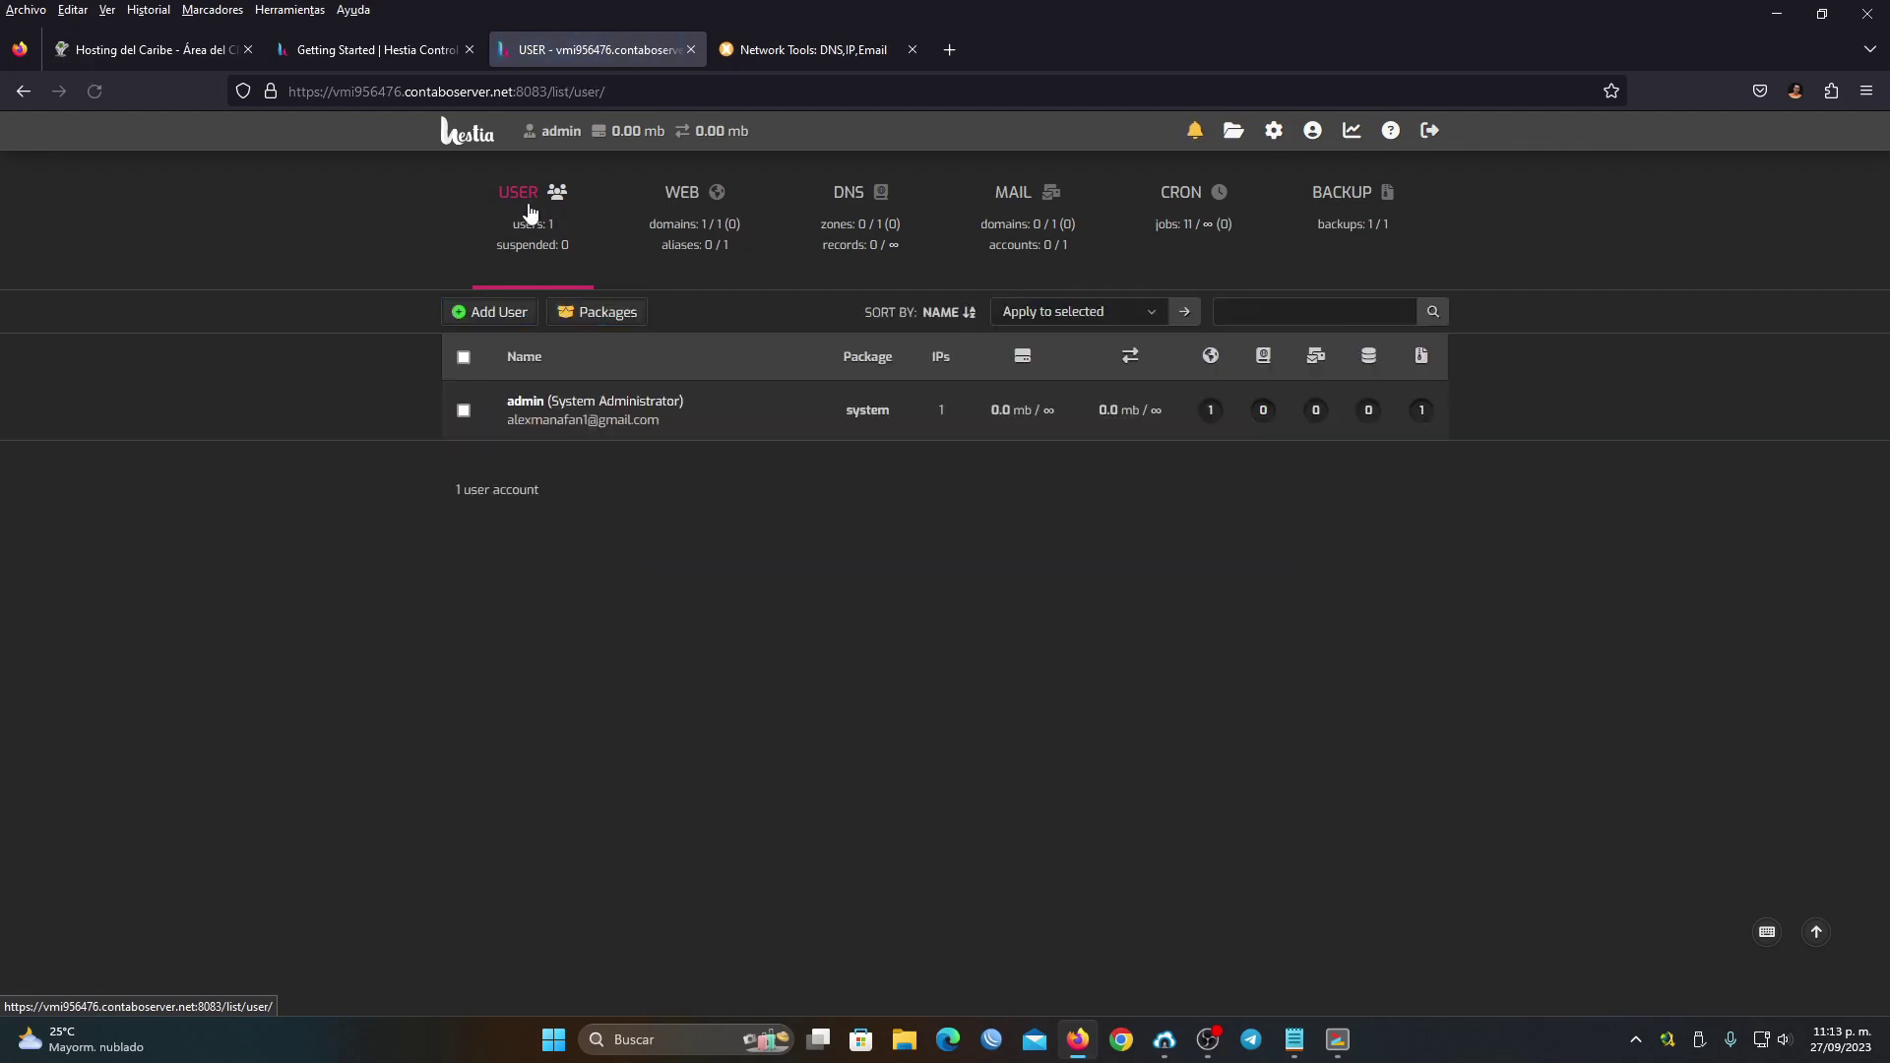
click(492, 316)
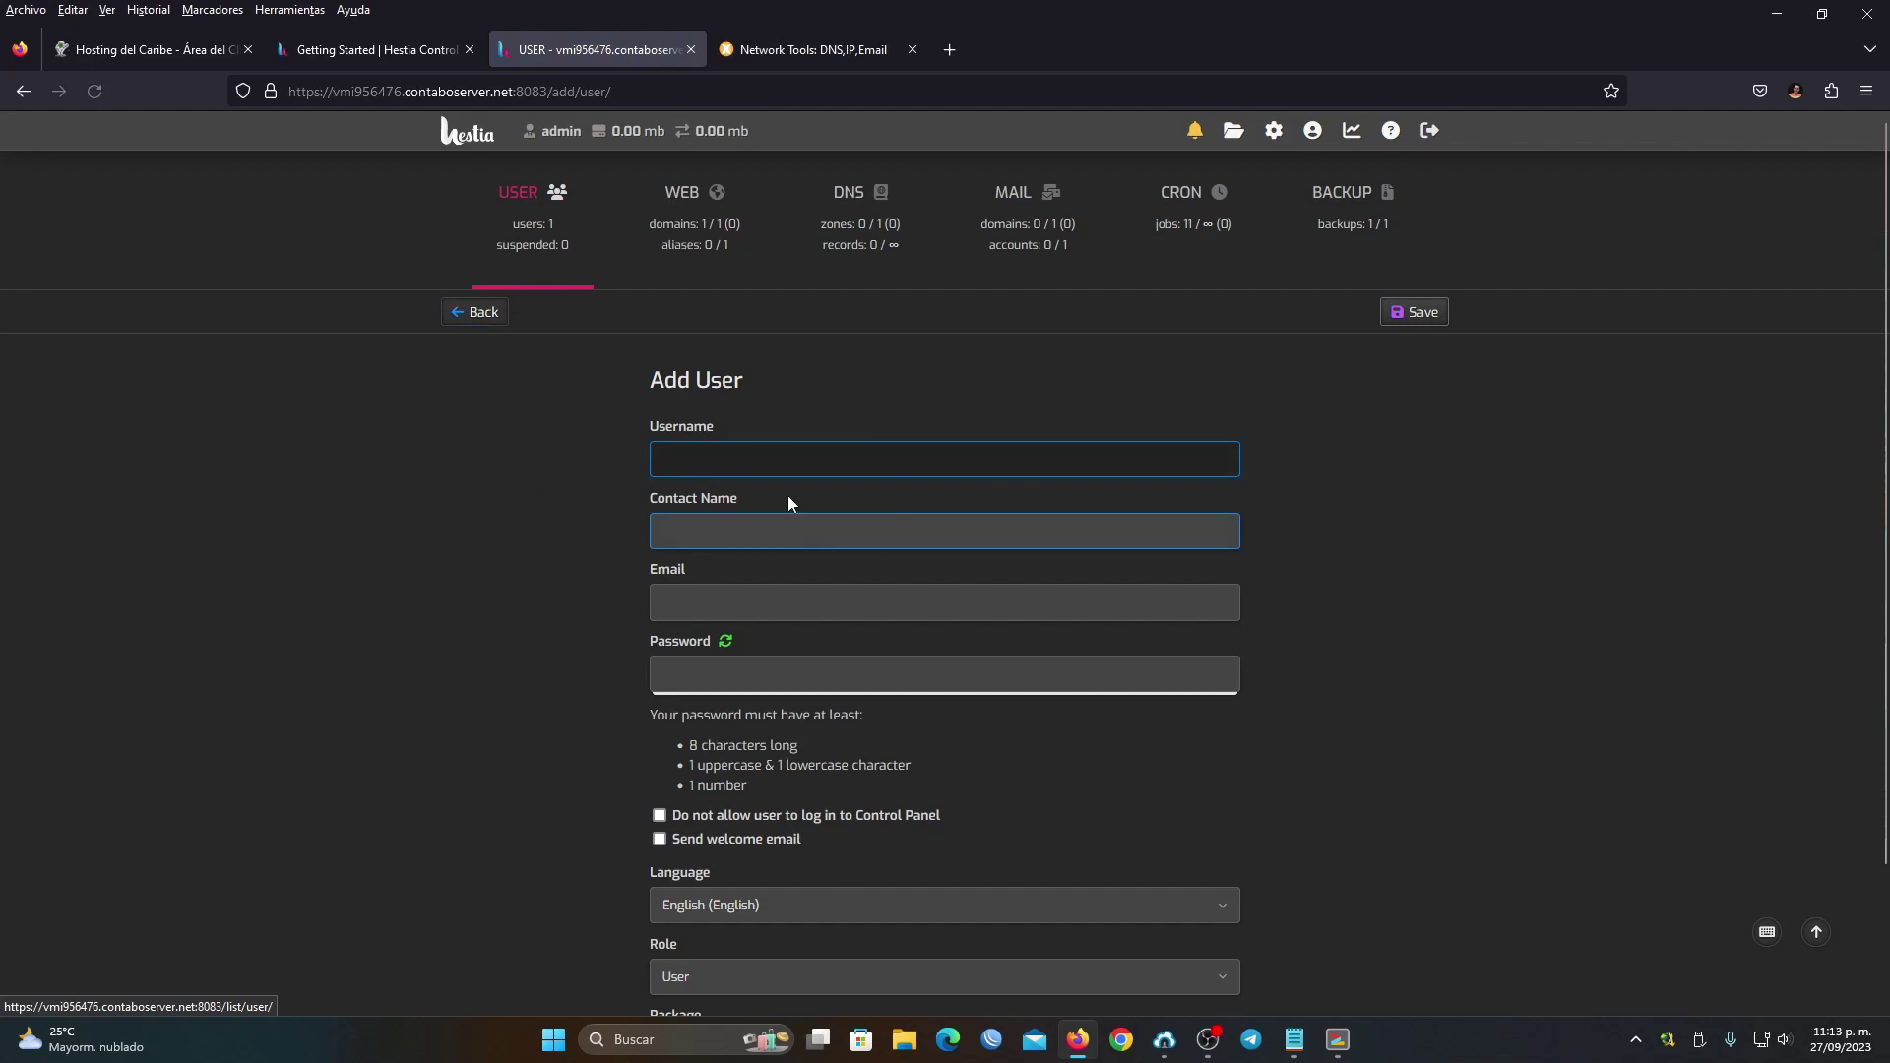
text(networld)
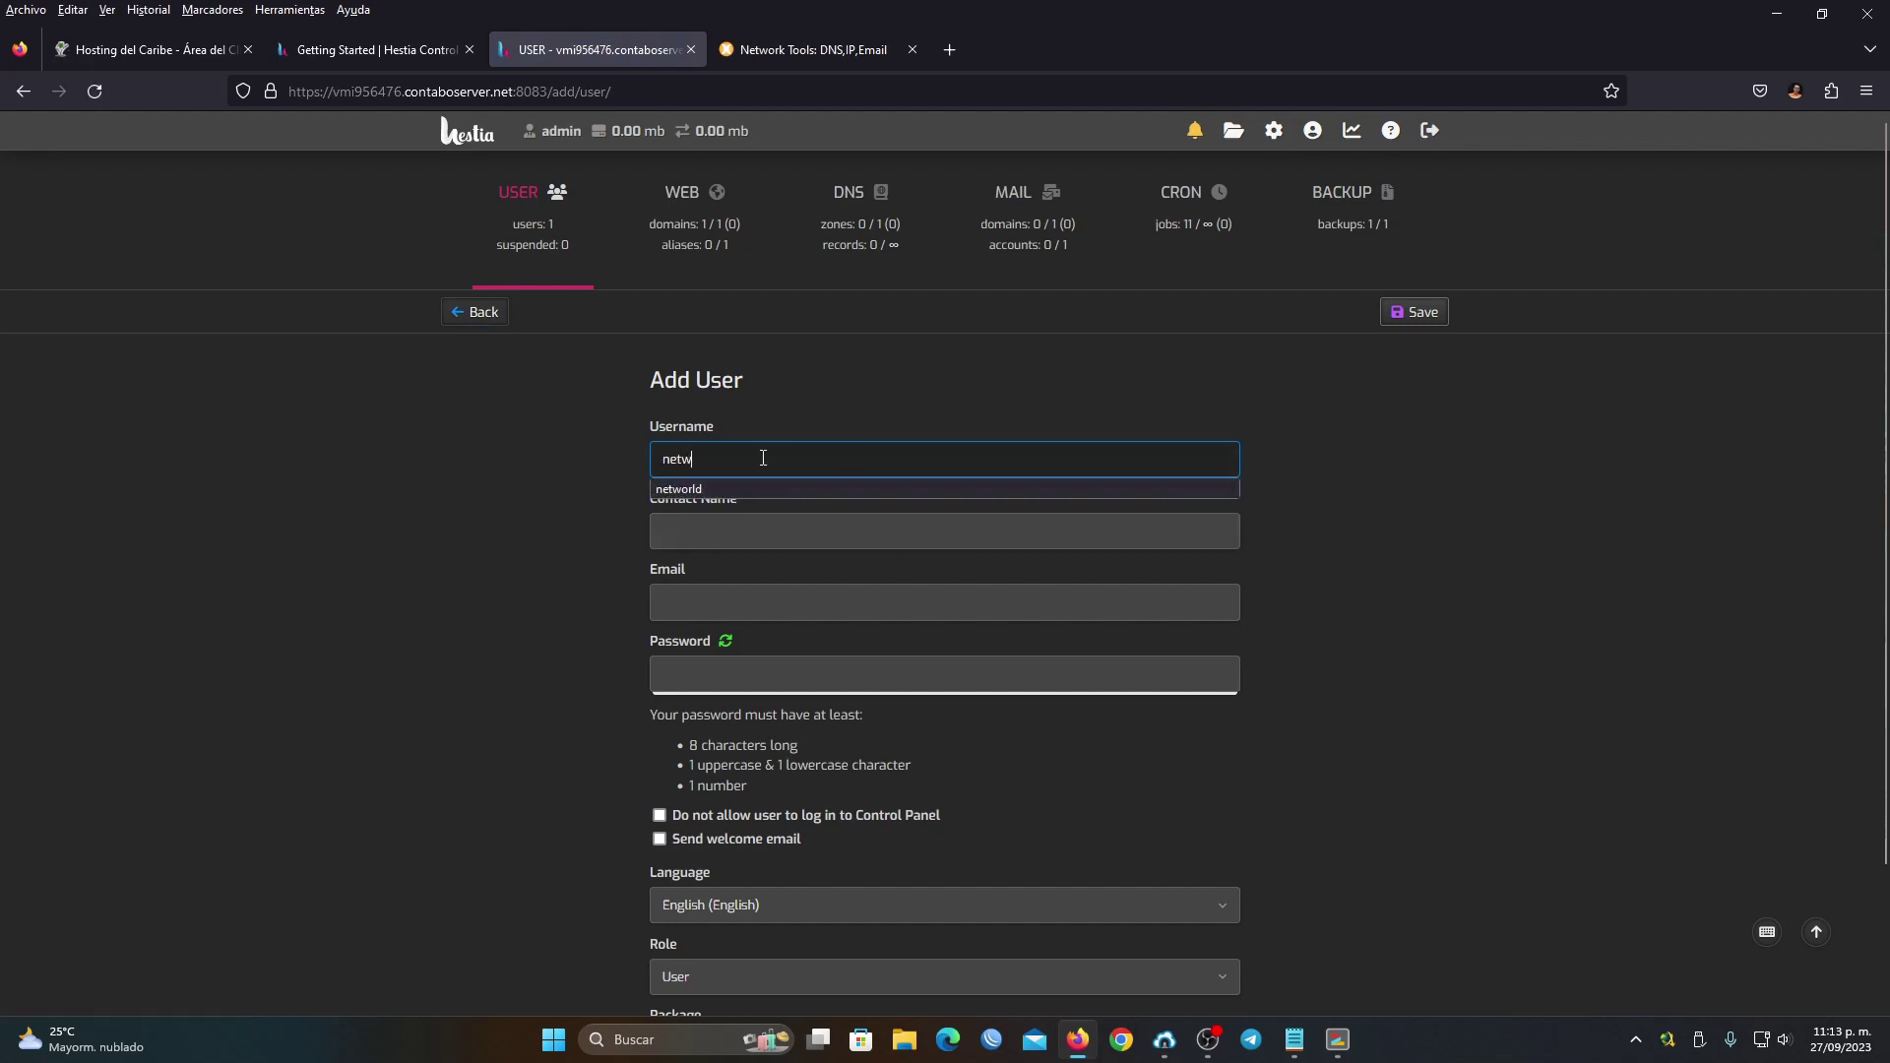
Fill in the contact name and e-mail from the saved autofill entries
click(733, 531)
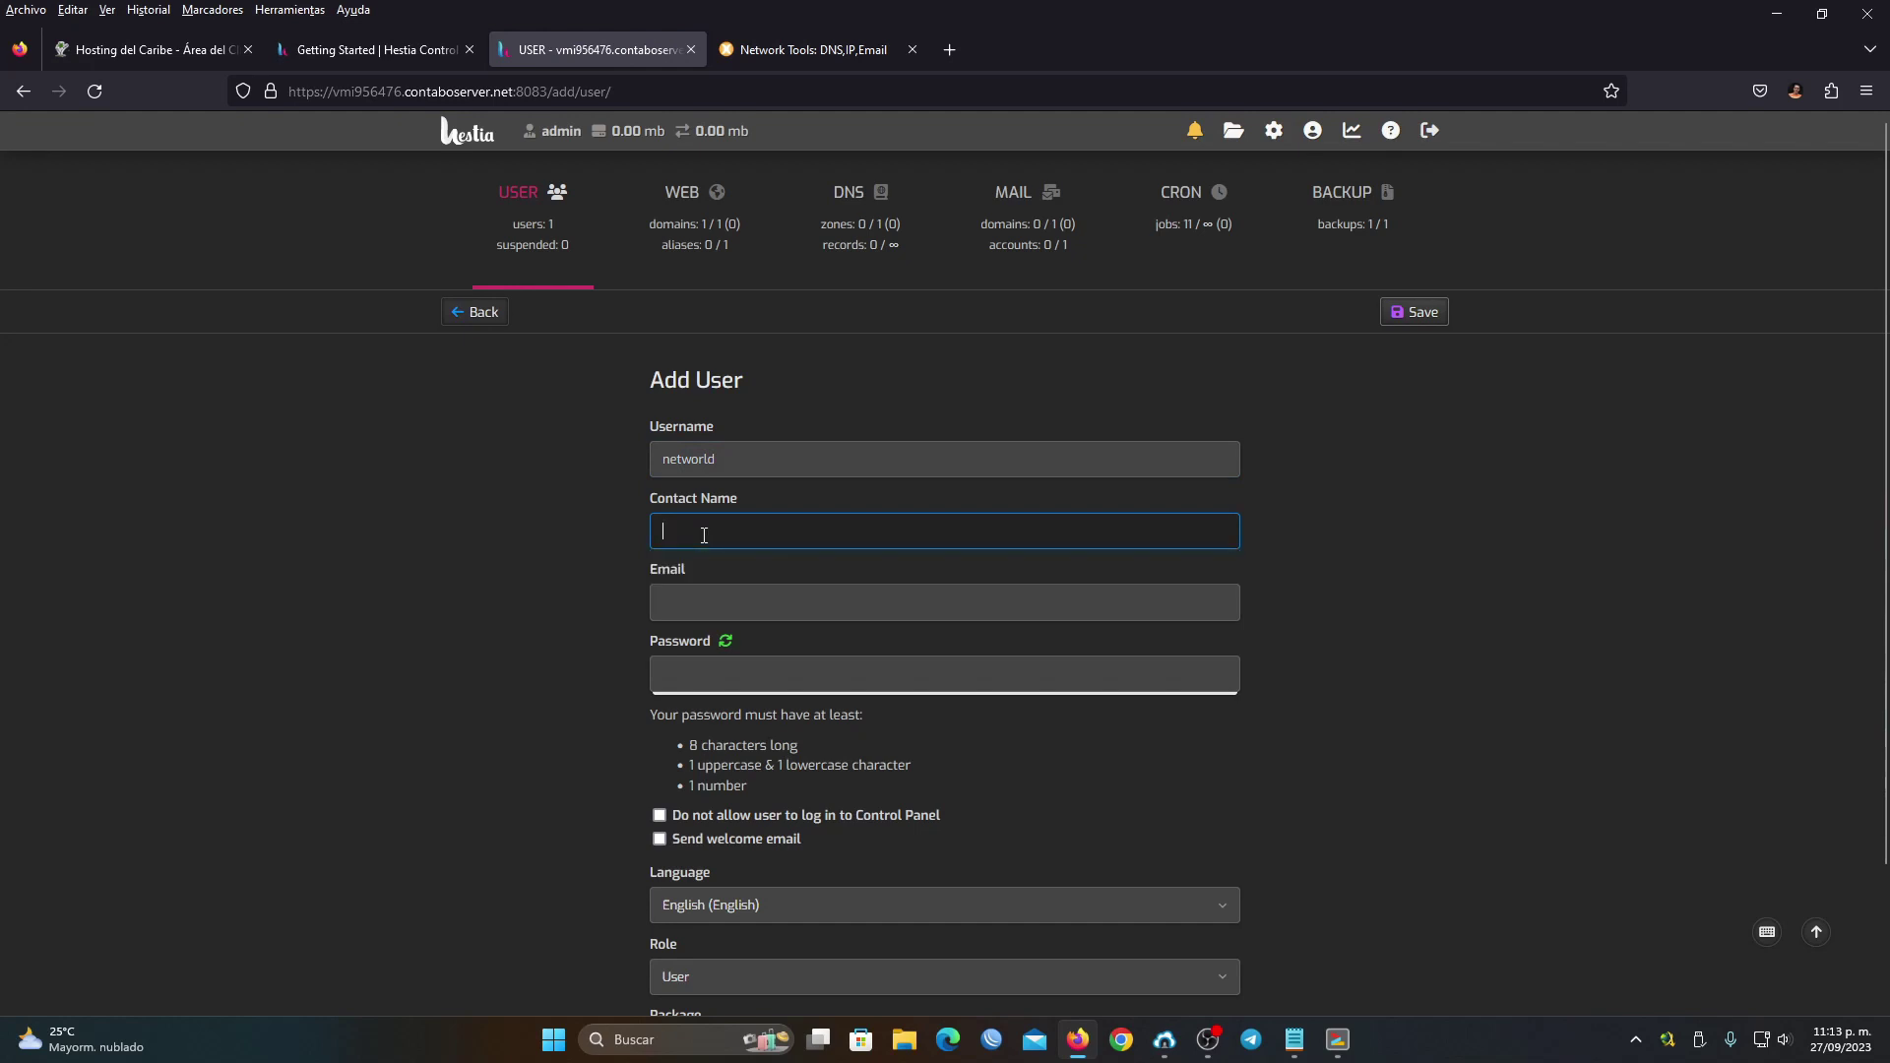
click(713, 560)
drag(731, 532, 698, 533)
click(727, 531)
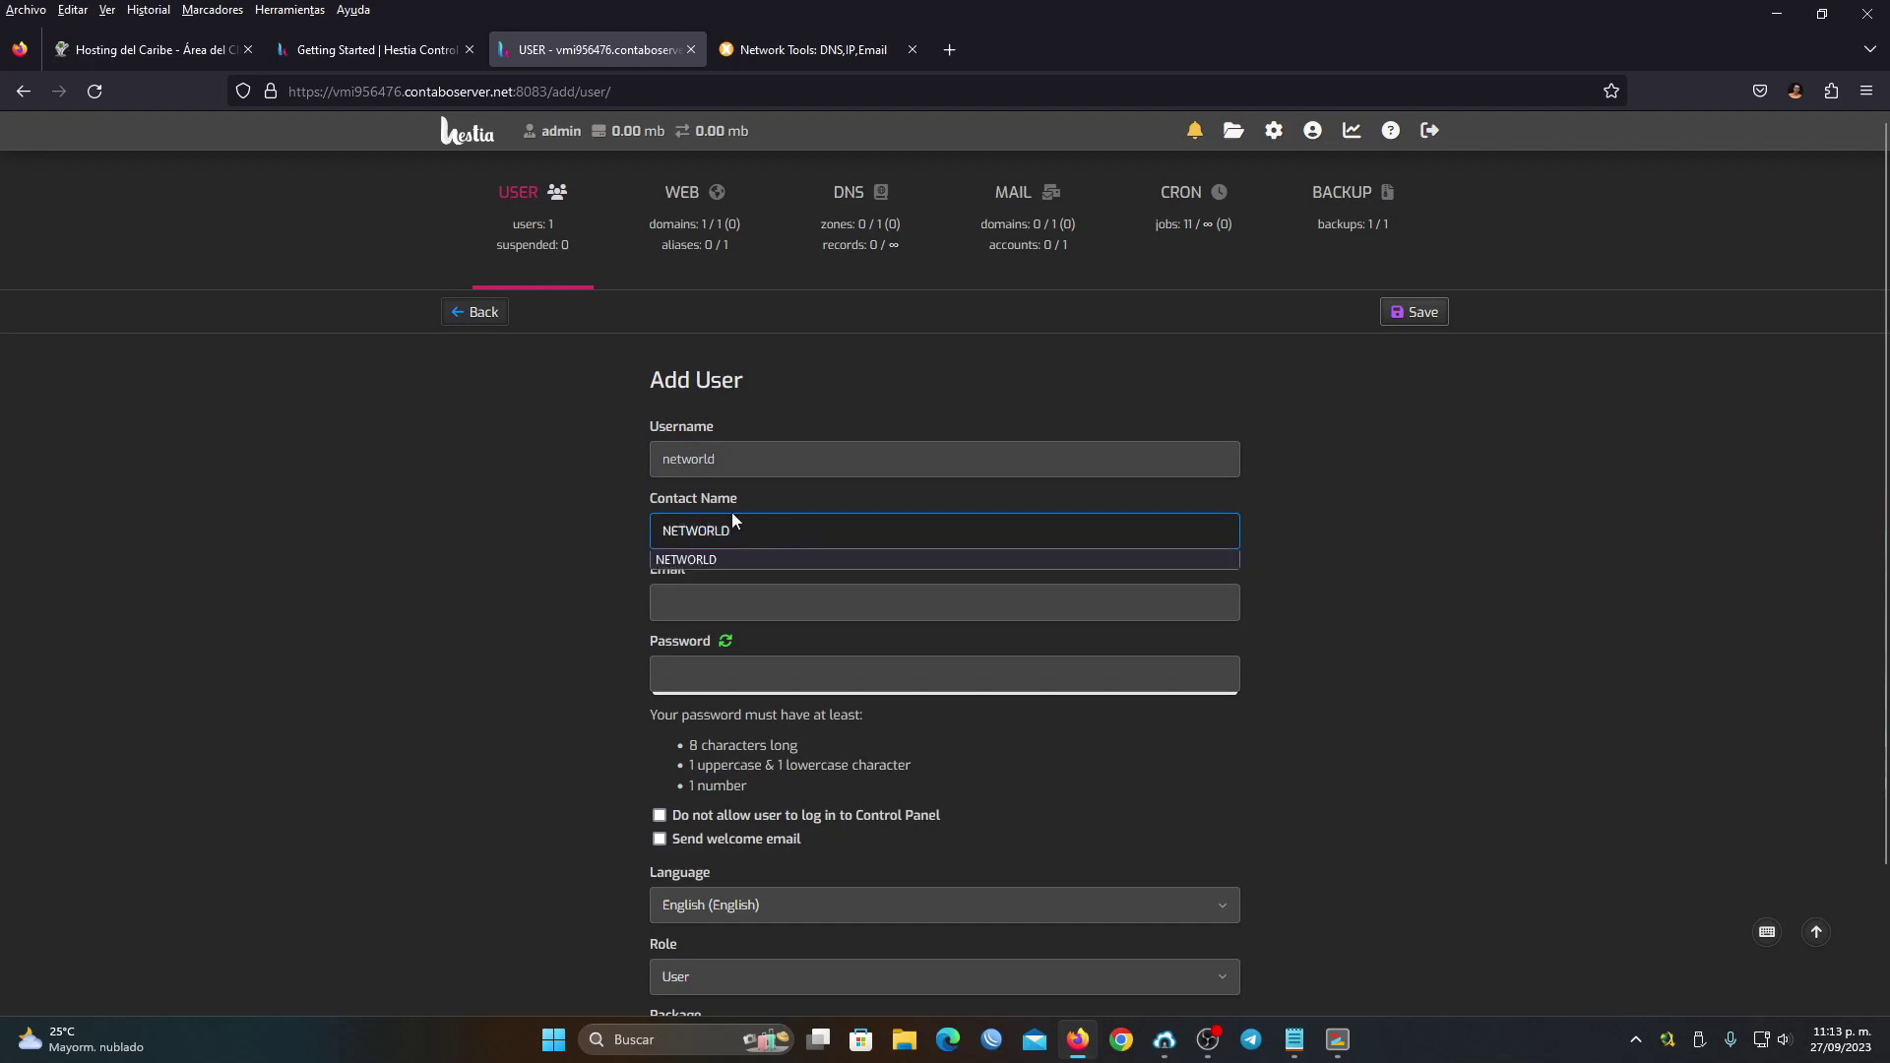
click(714, 598)
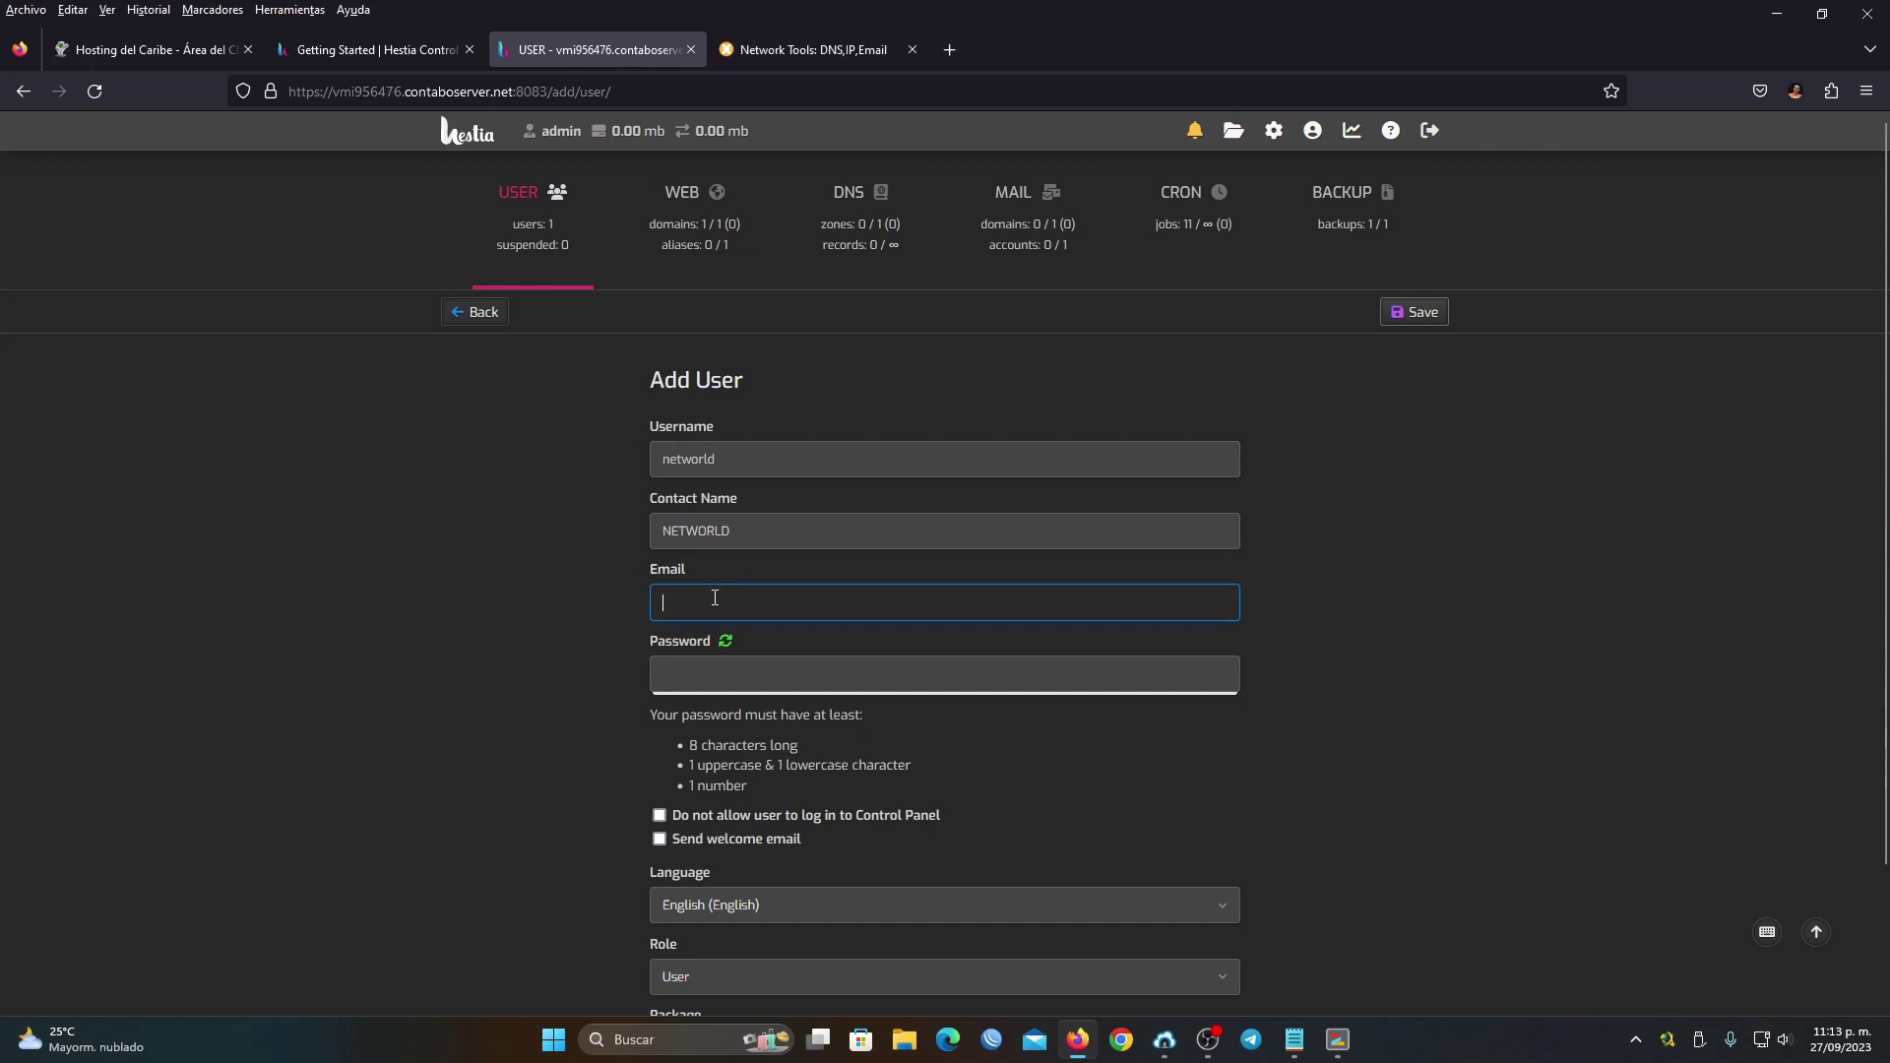
text(conta)
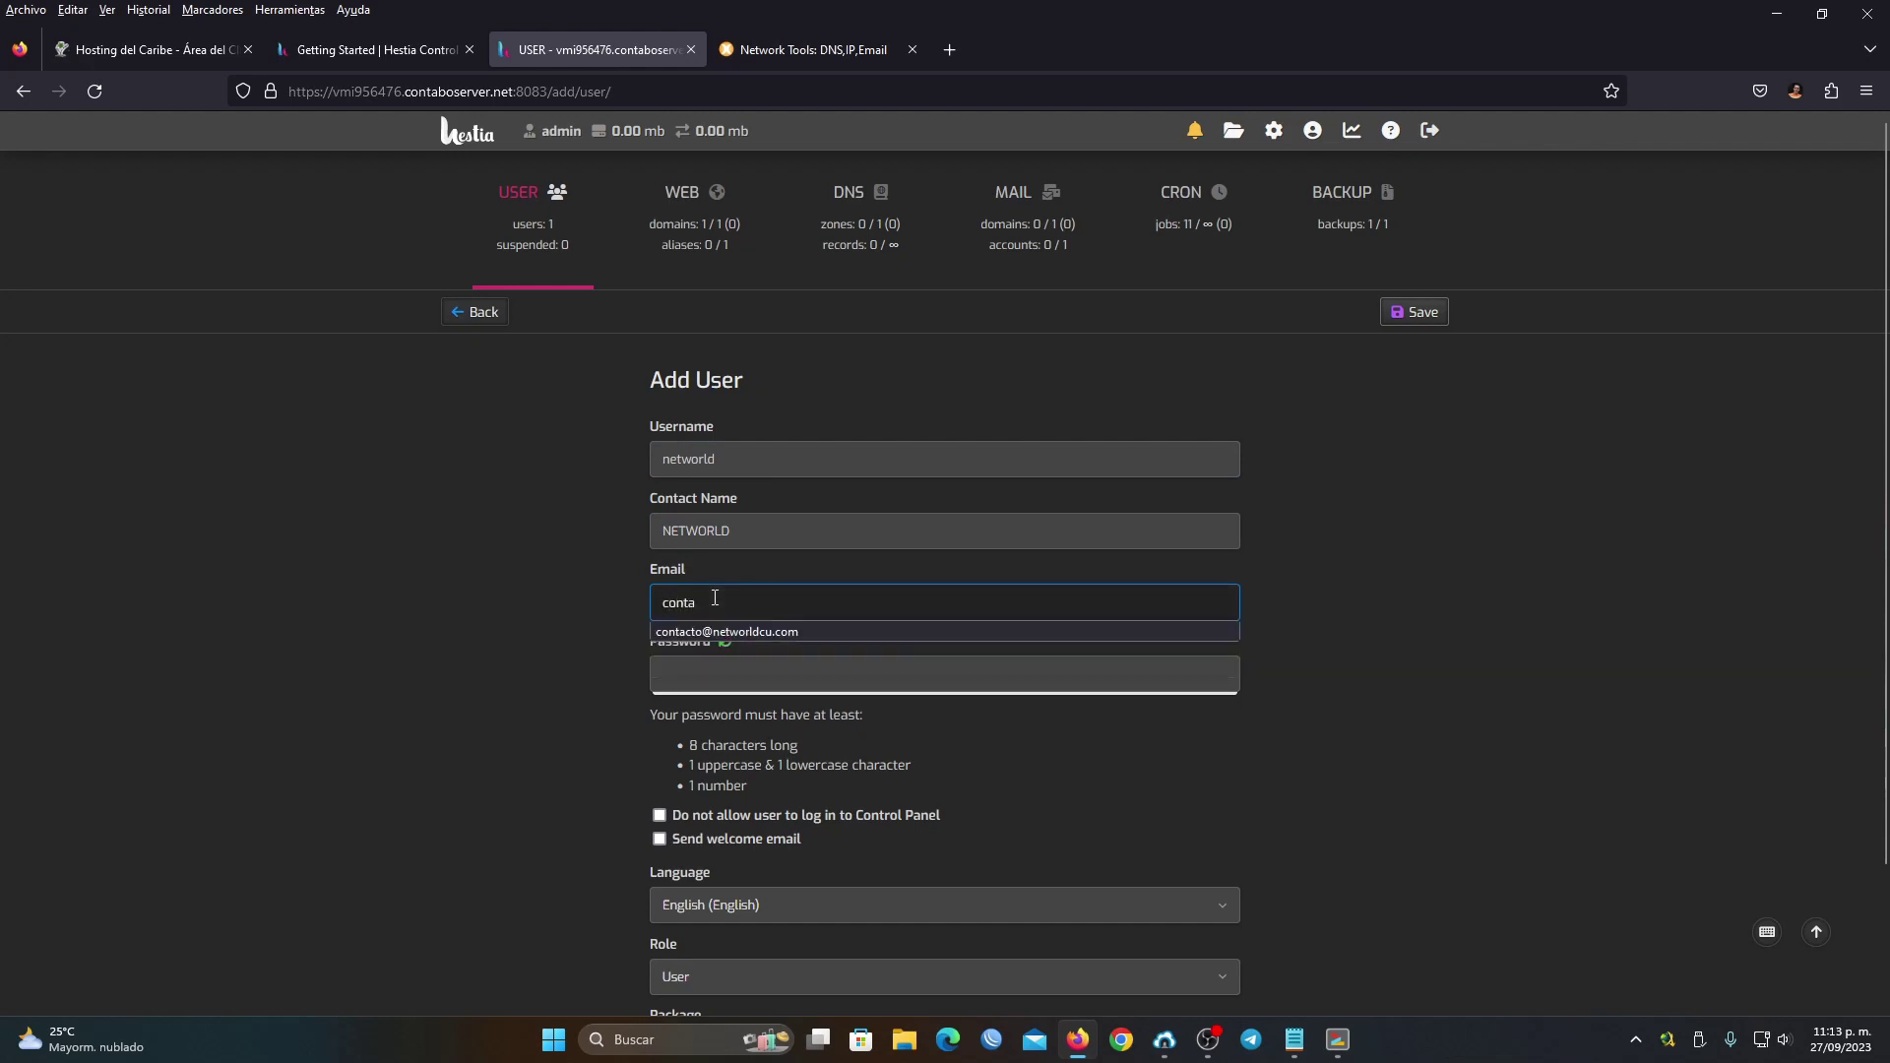
click(771, 632)
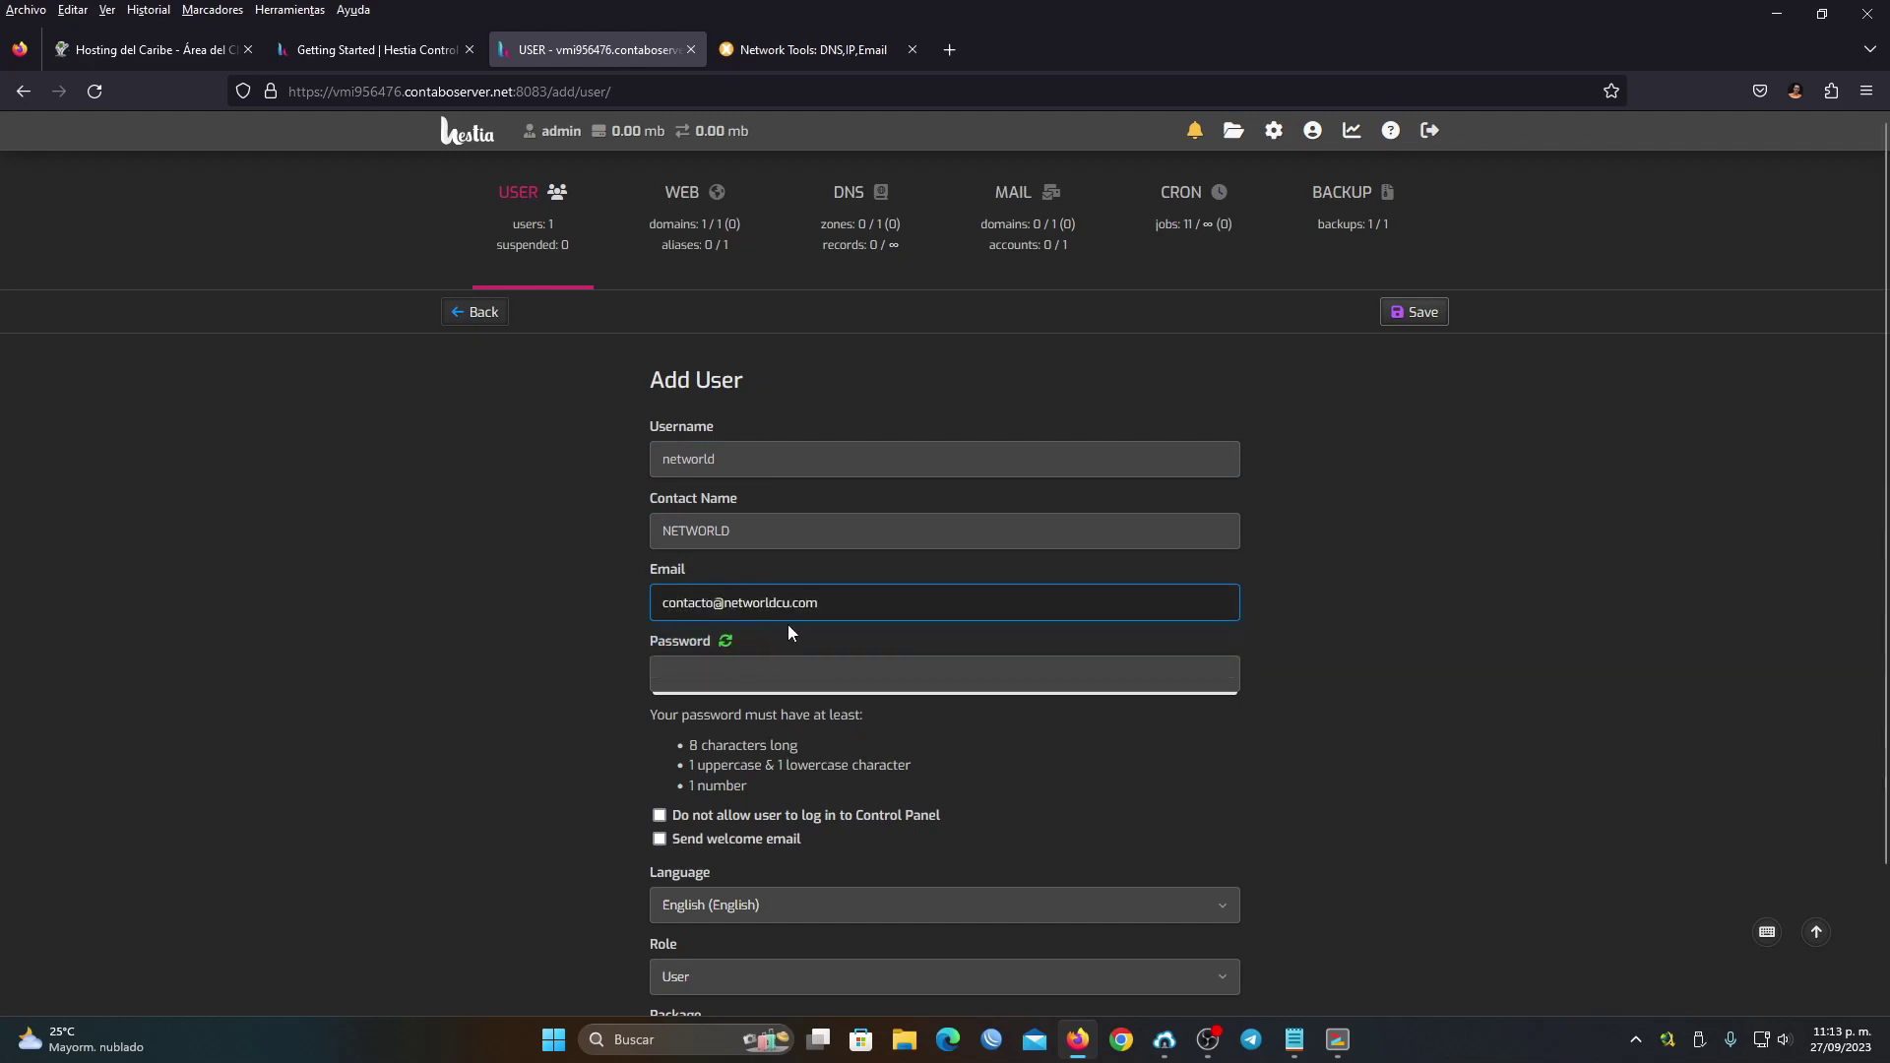
Paste the new user's password, select it, and place the caret at the end of the Notepad notes
click(716, 680)
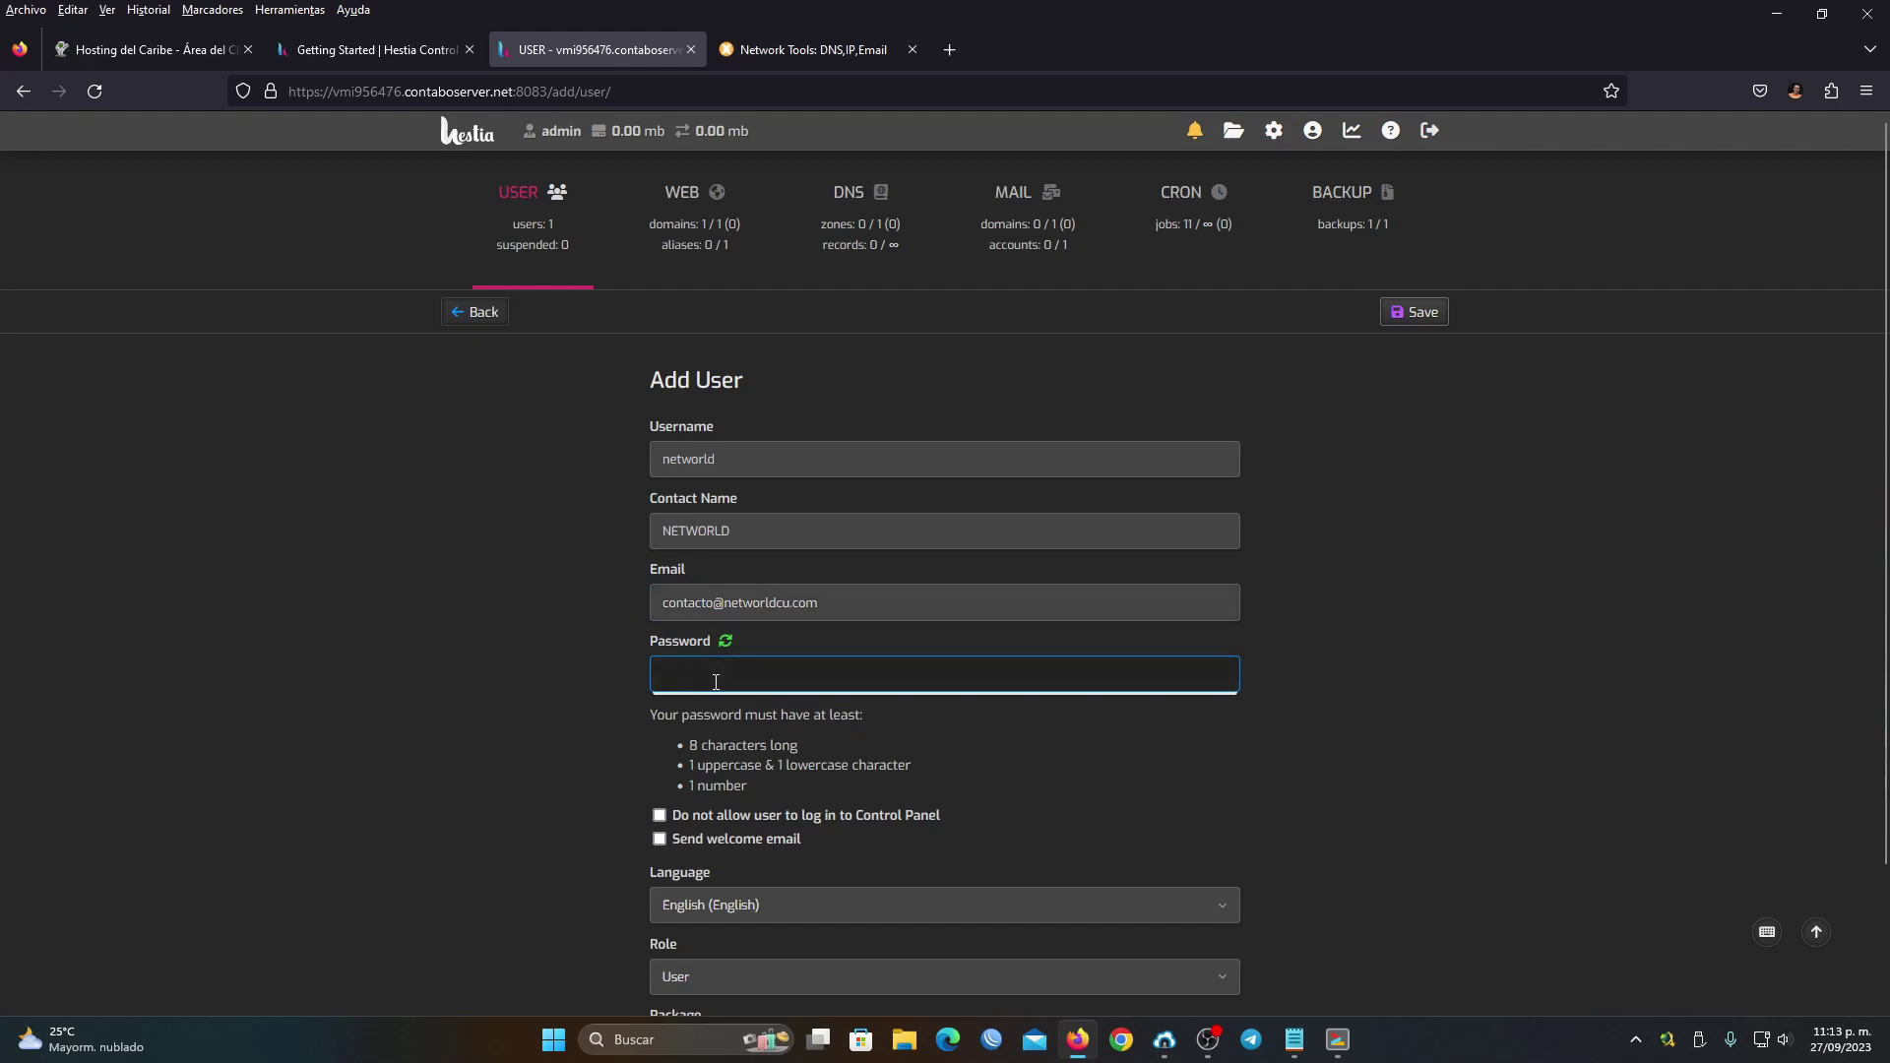
key(ctrl+v)
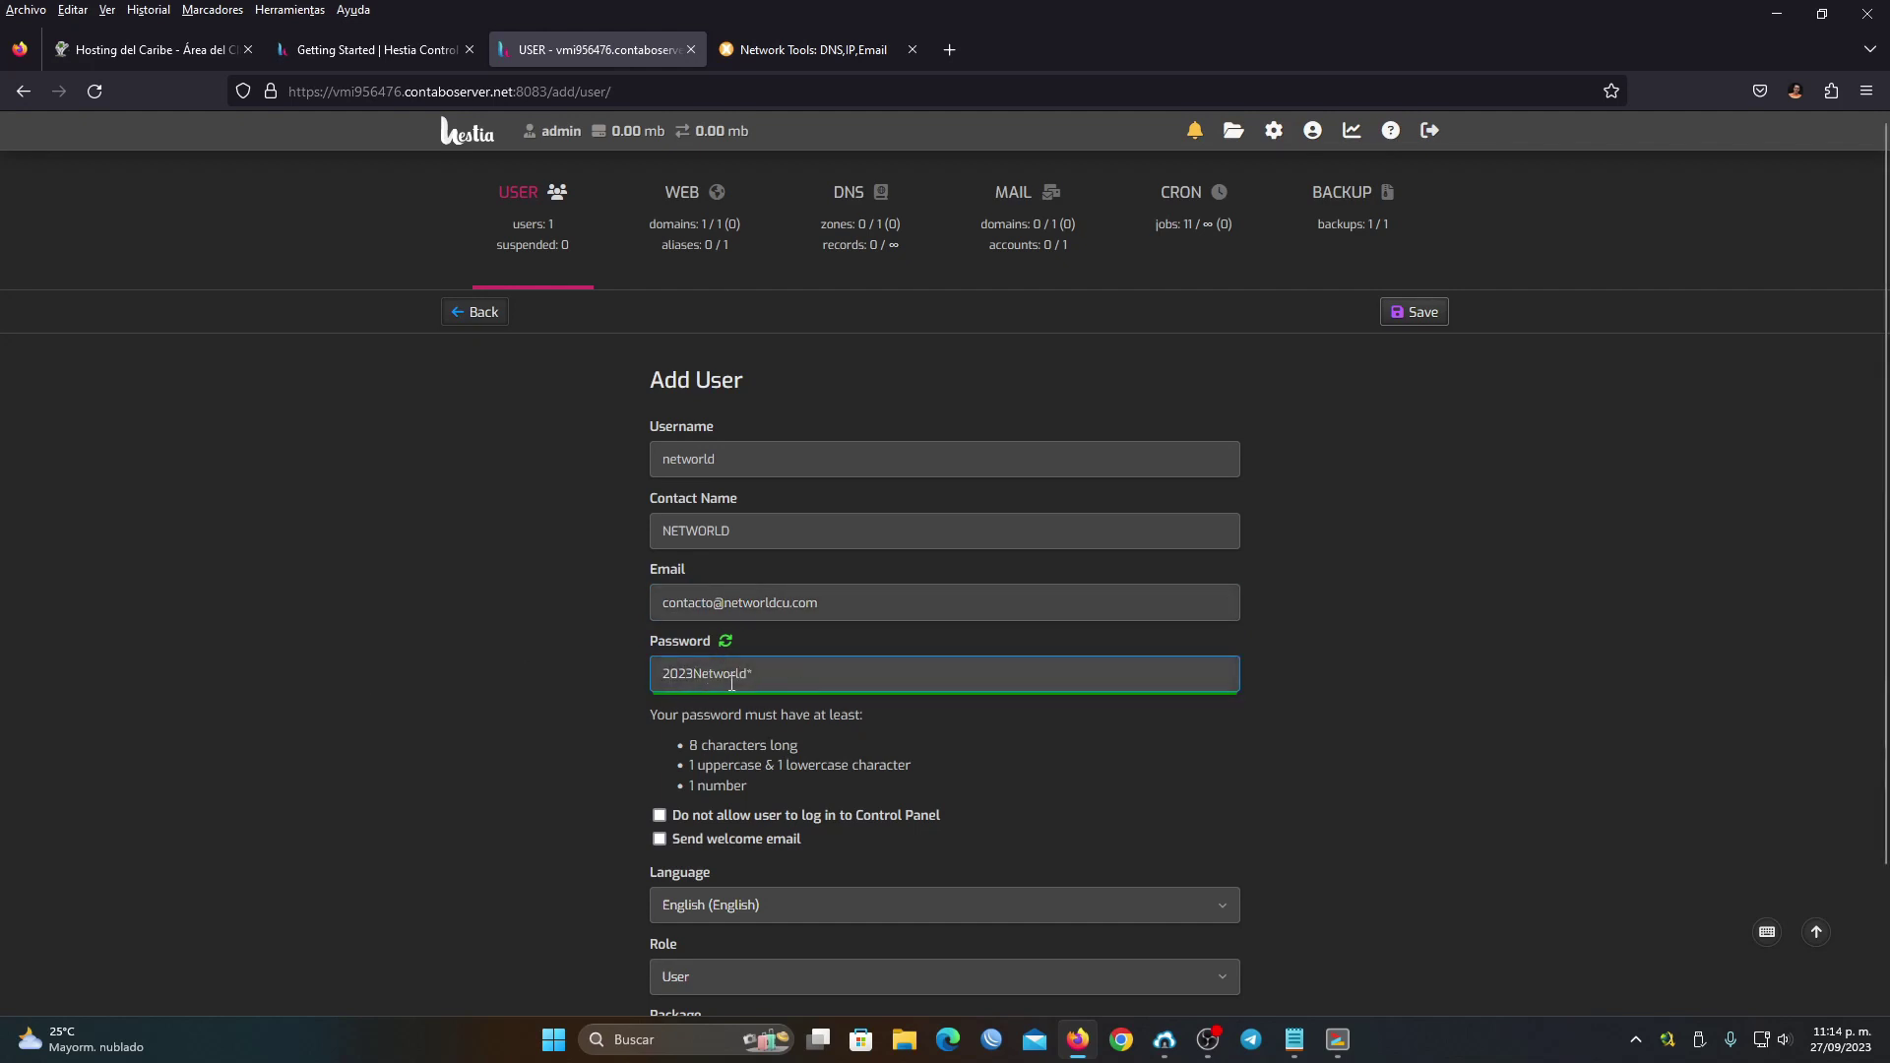
drag(778, 677, 640, 673)
key(ctrl+c)
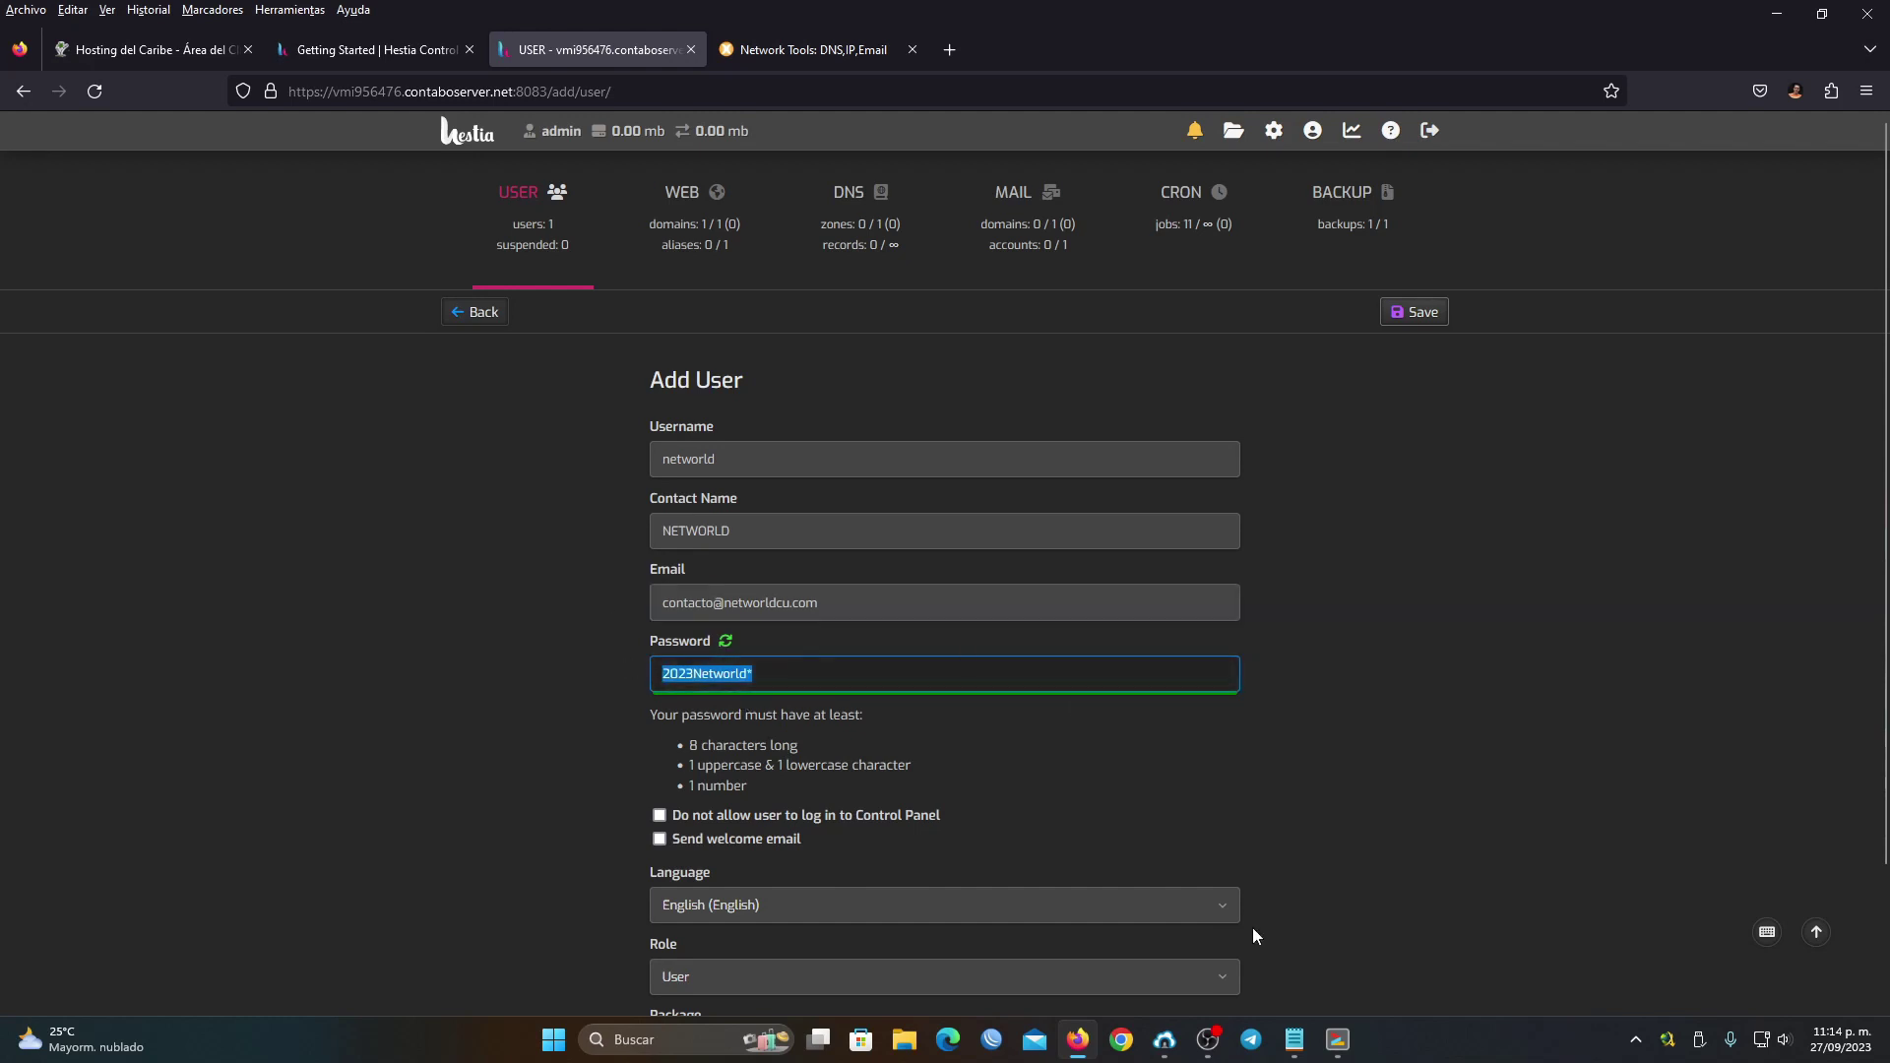
click(1292, 1038)
click(865, 638)
Paste the password on a new line in the server notes, then return to the Add User form
key(Return)
key(Return)
key(ctrl+v)
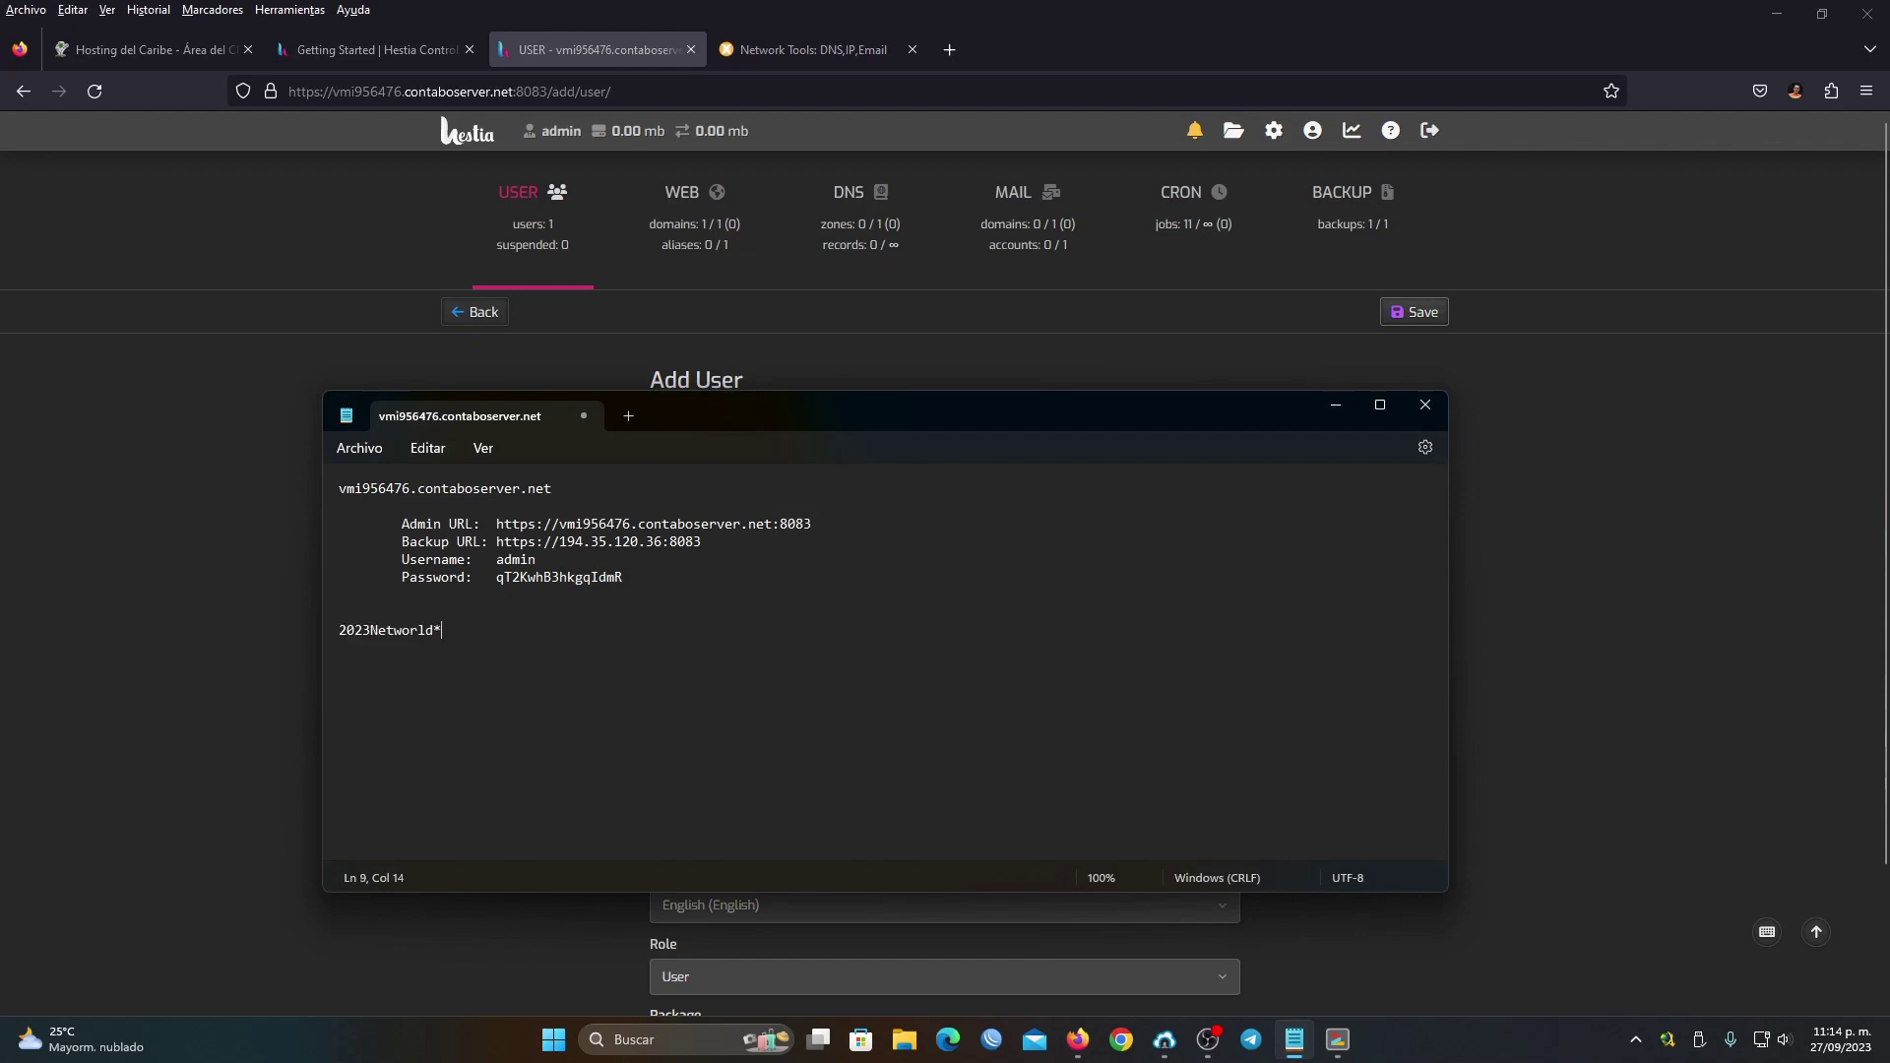
click(748, 150)
scroll(922, 629, down, 2)
click(516, 654)
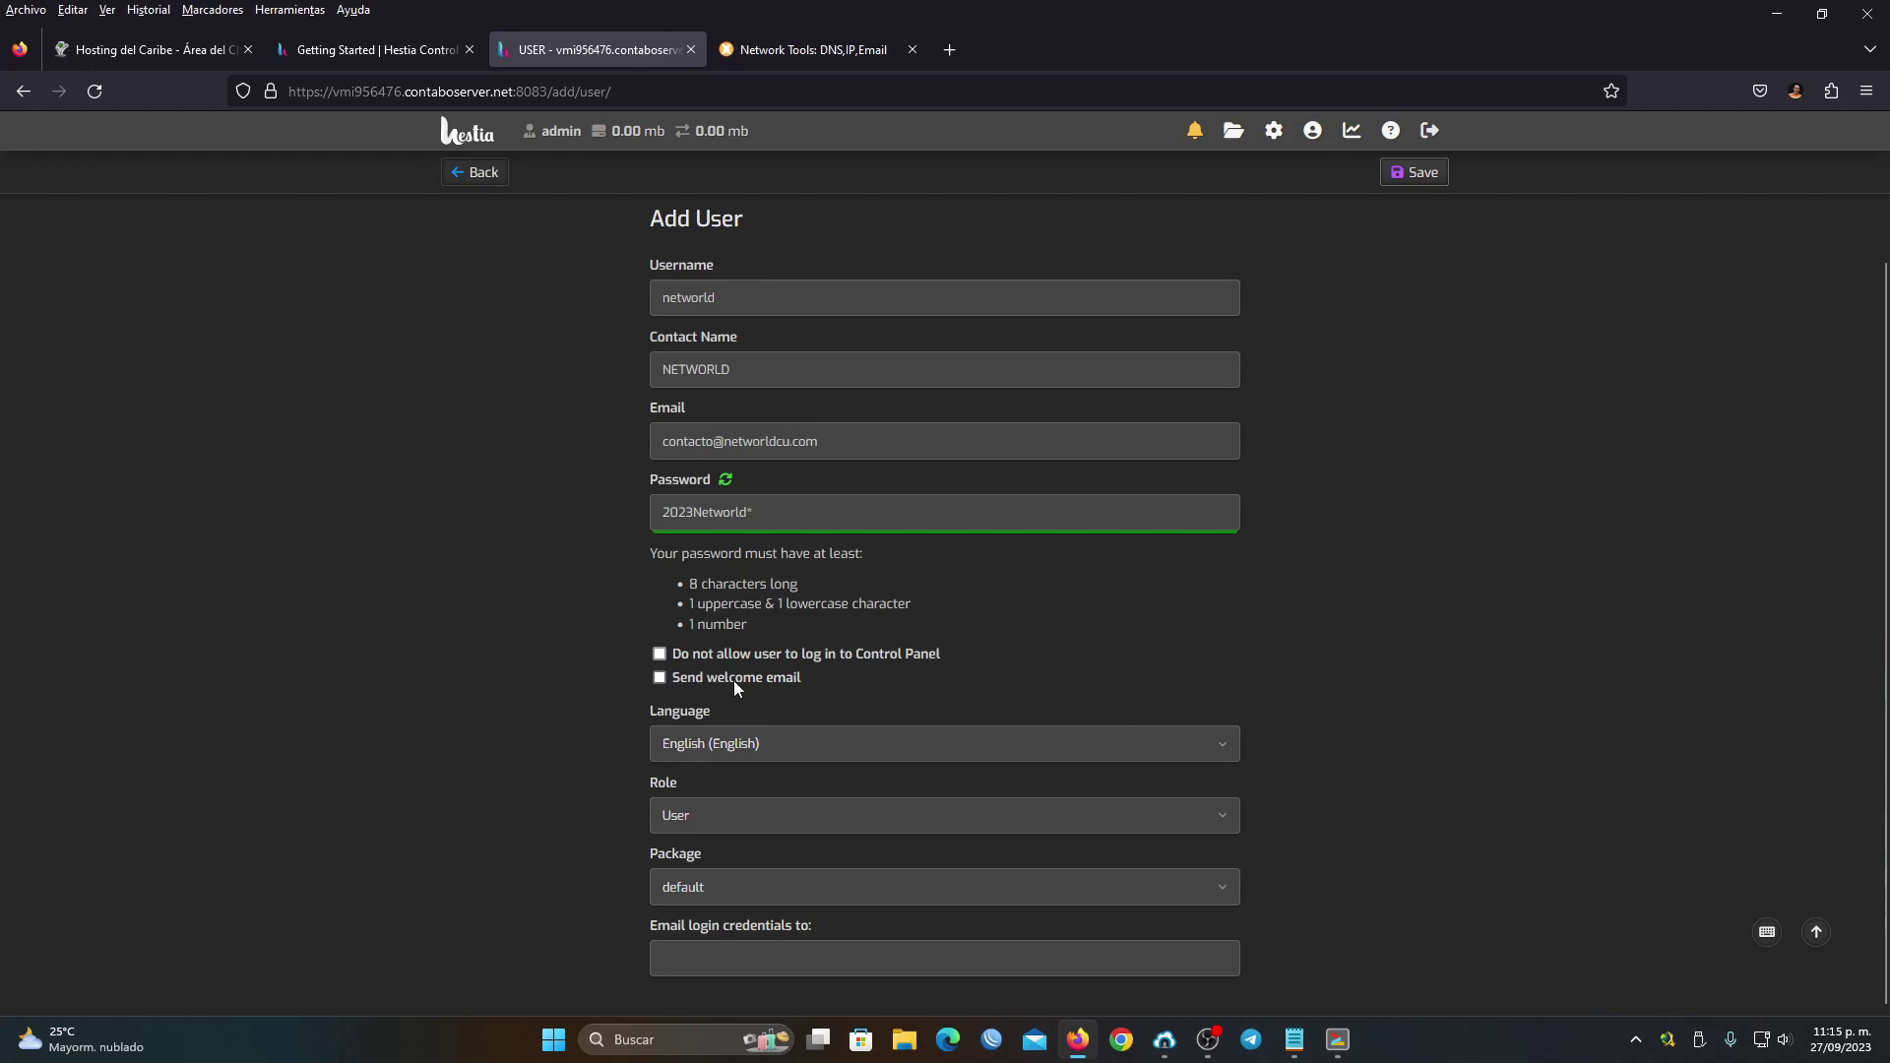
Keep English as language, set the role to Administrator, and keep the default package
click(715, 746)
click(425, 617)
click(705, 827)
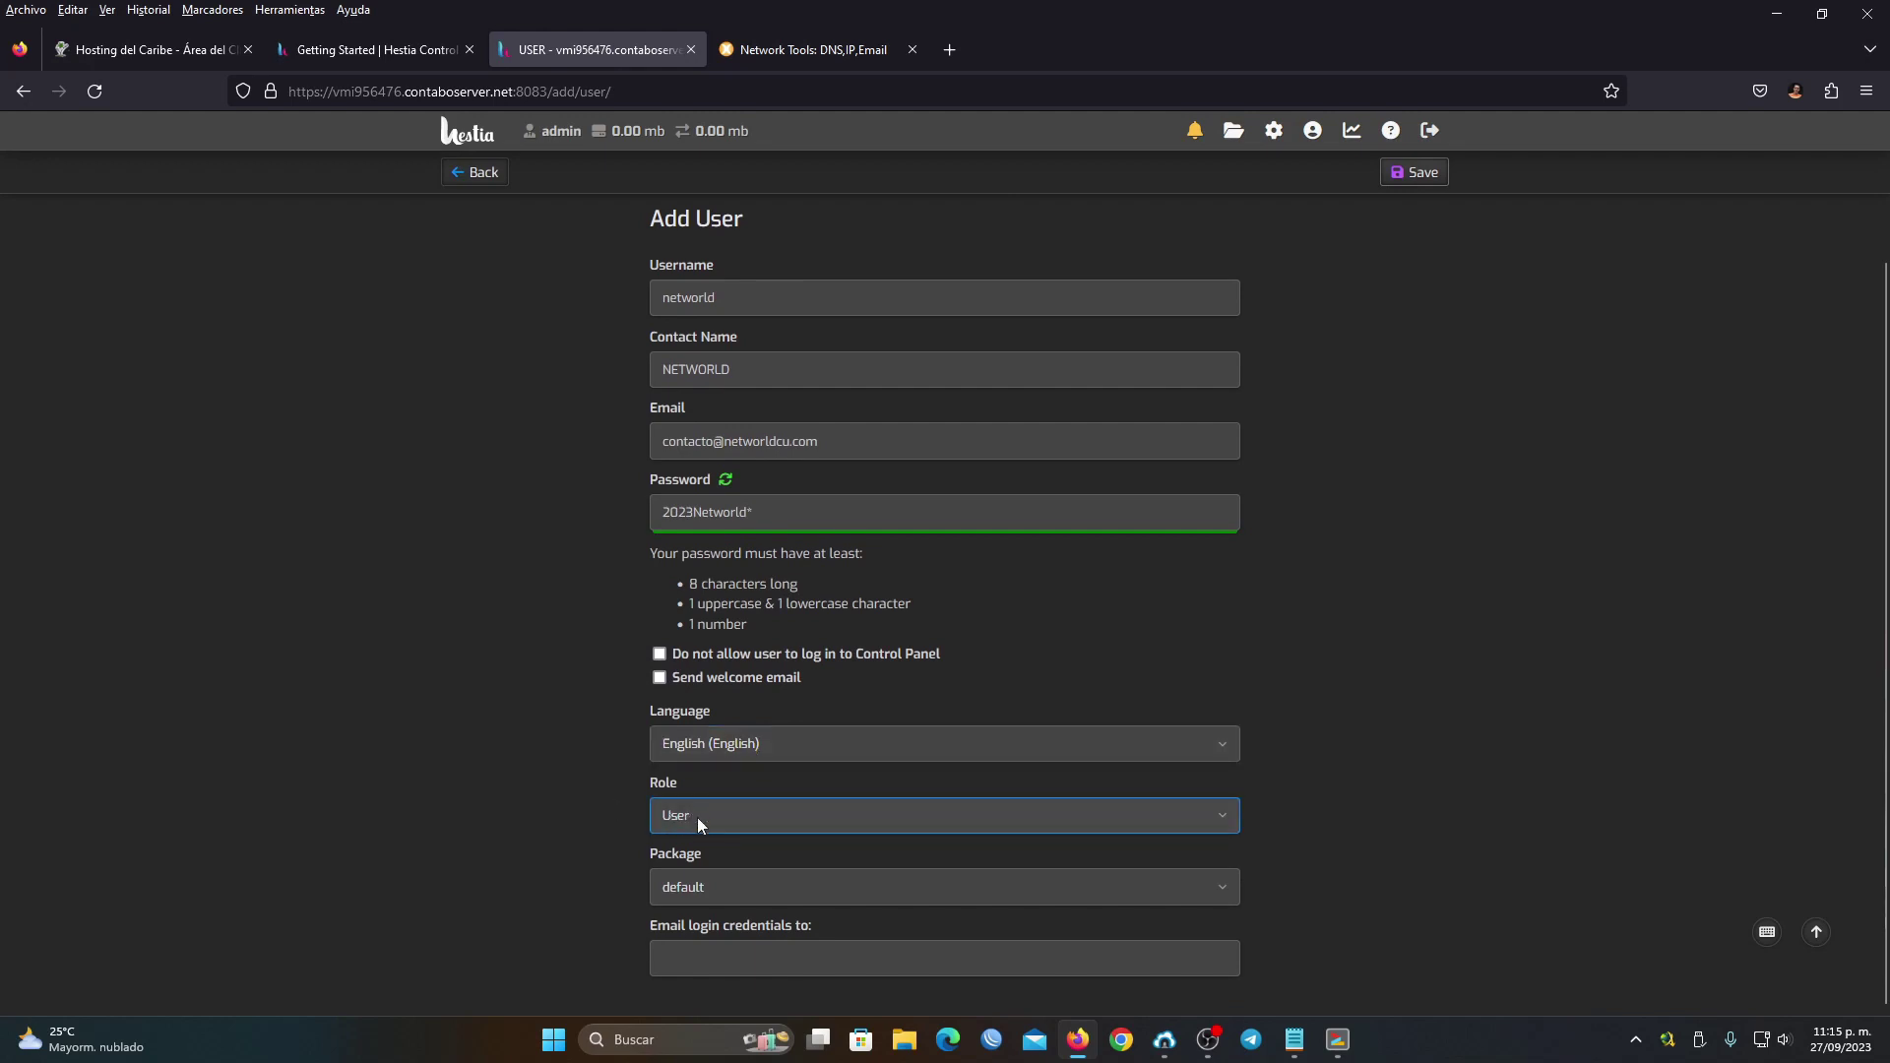
click(697, 817)
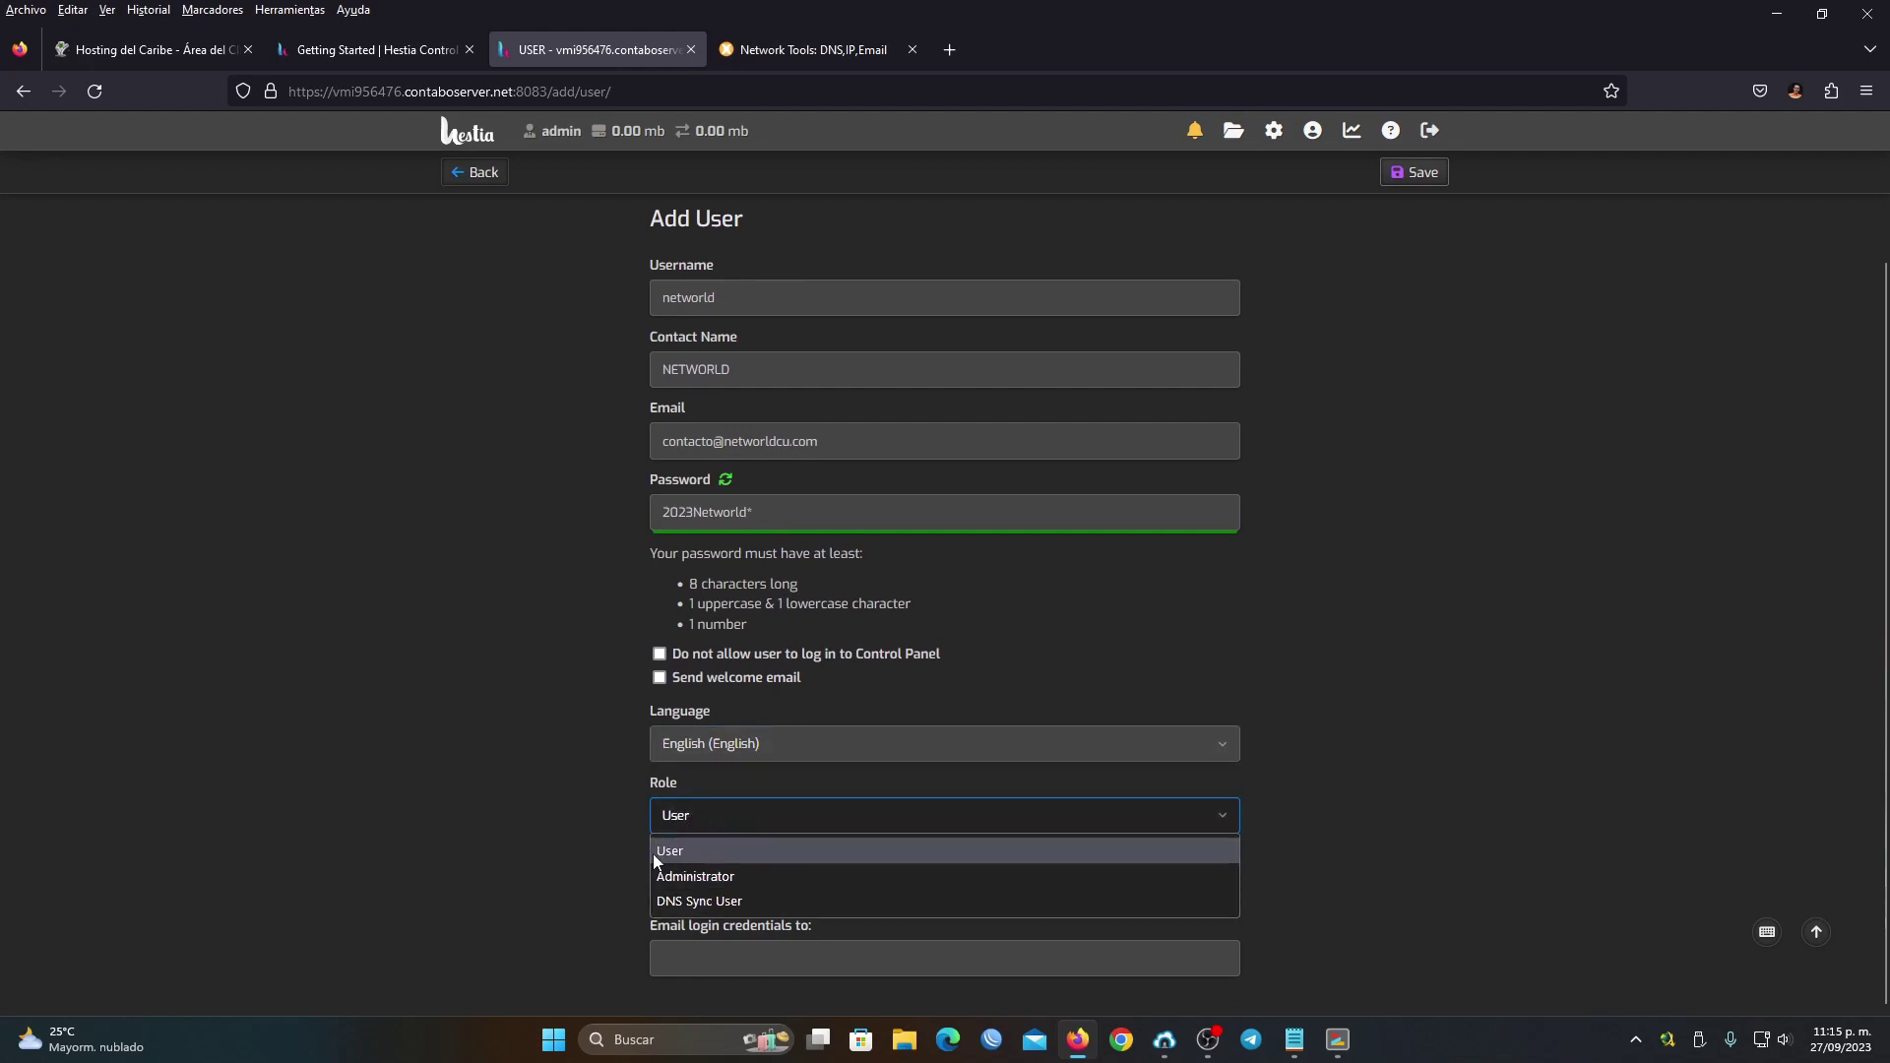
click(703, 877)
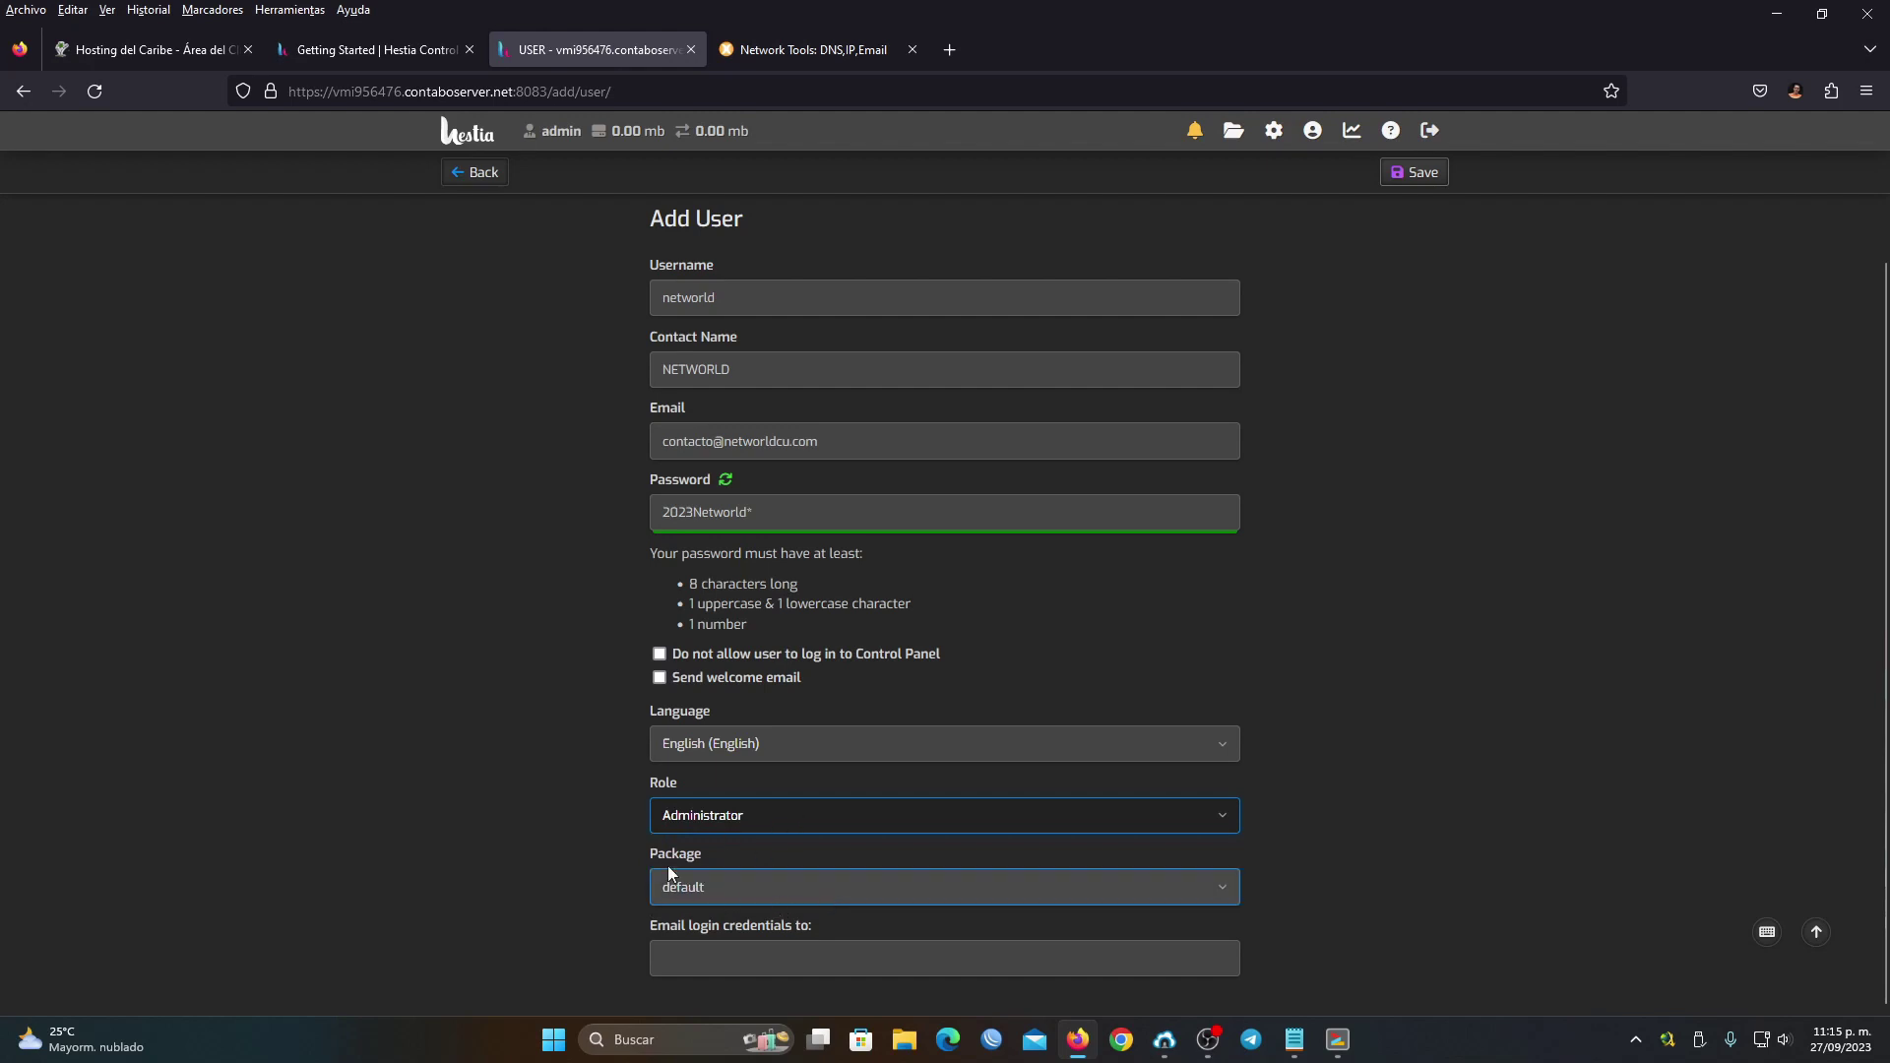
click(637, 862)
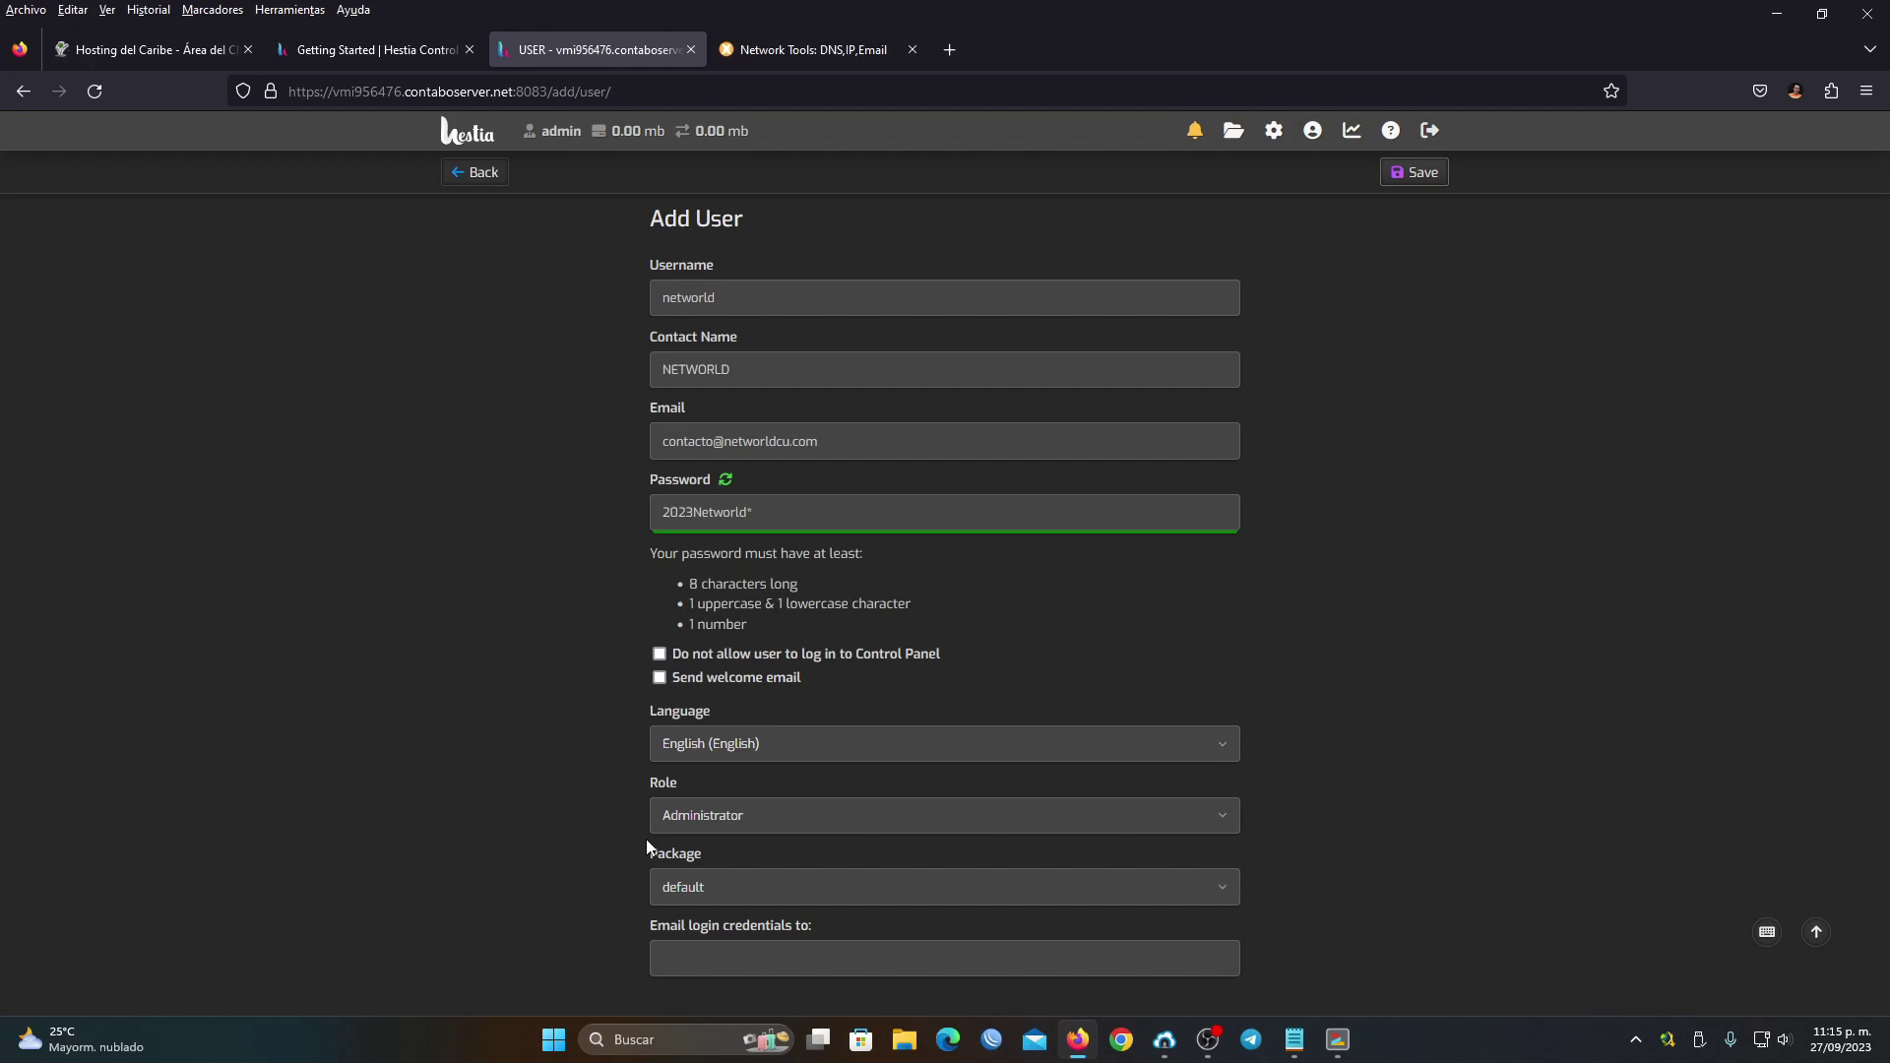
click(741, 894)
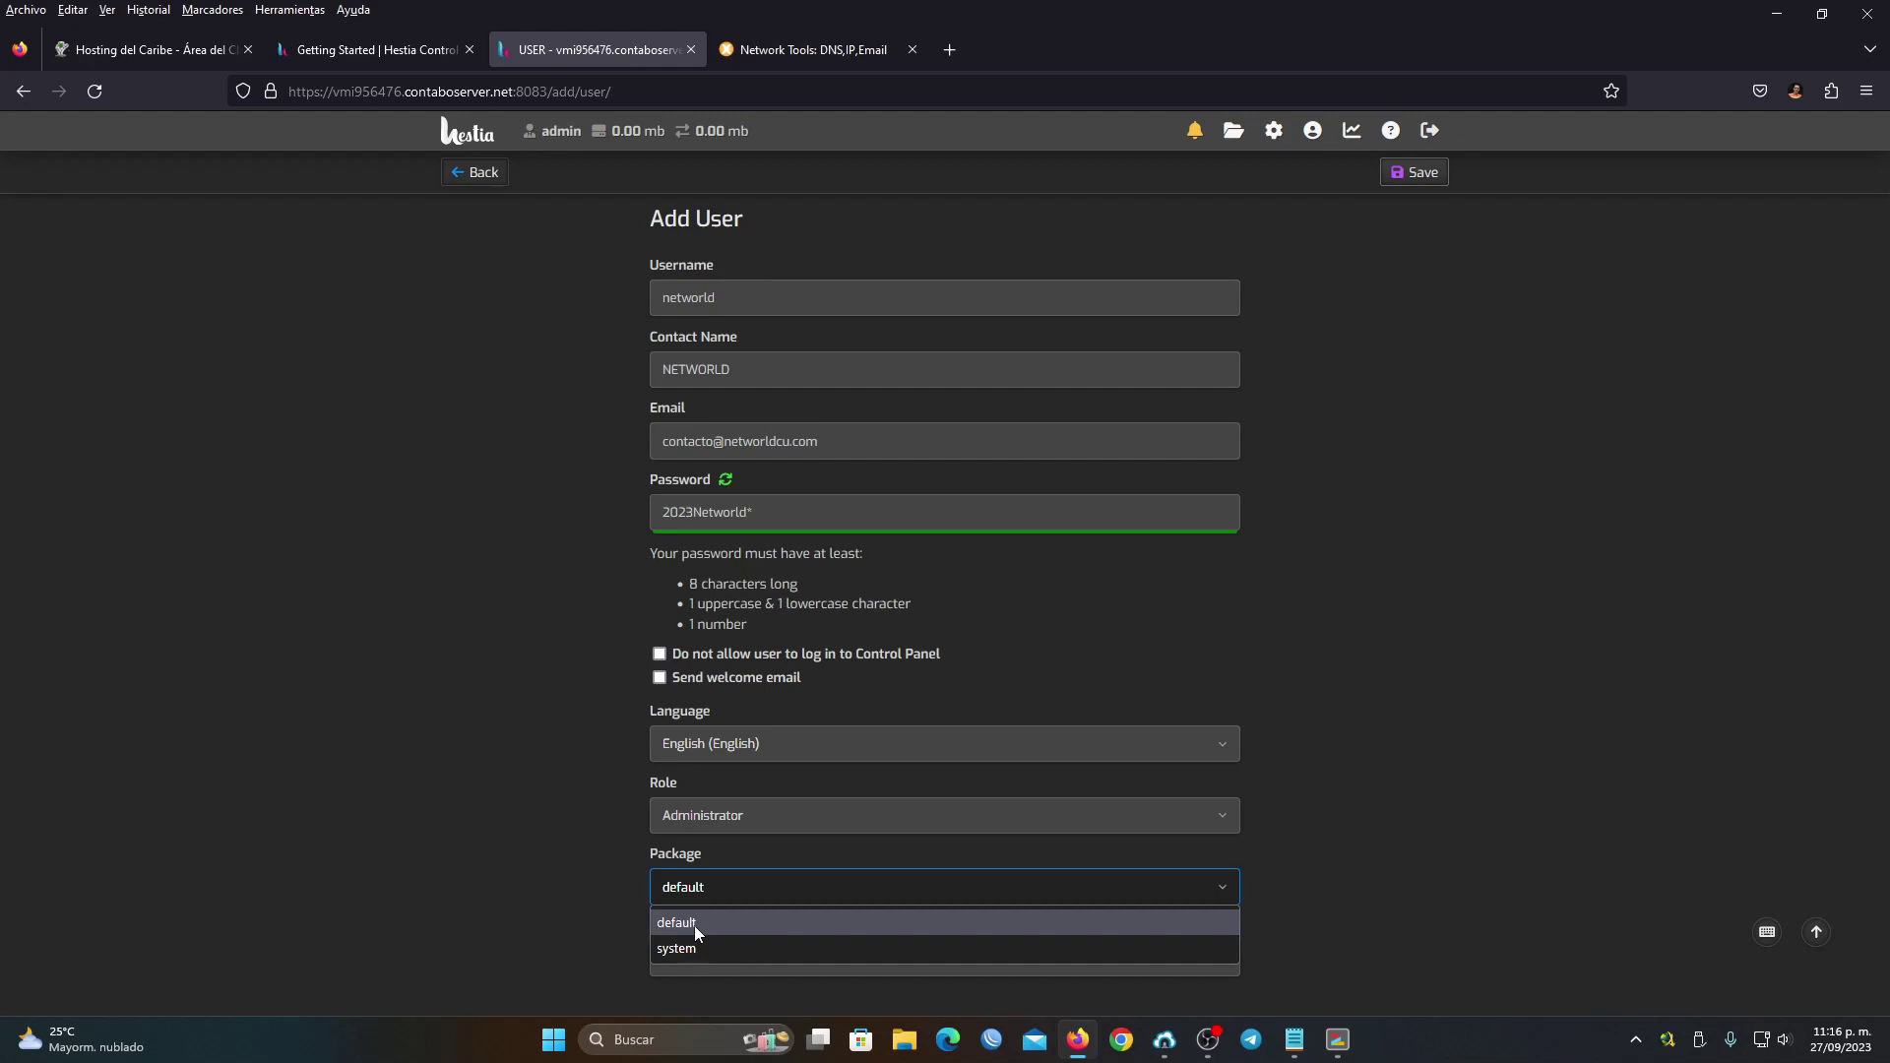
click(694, 925)
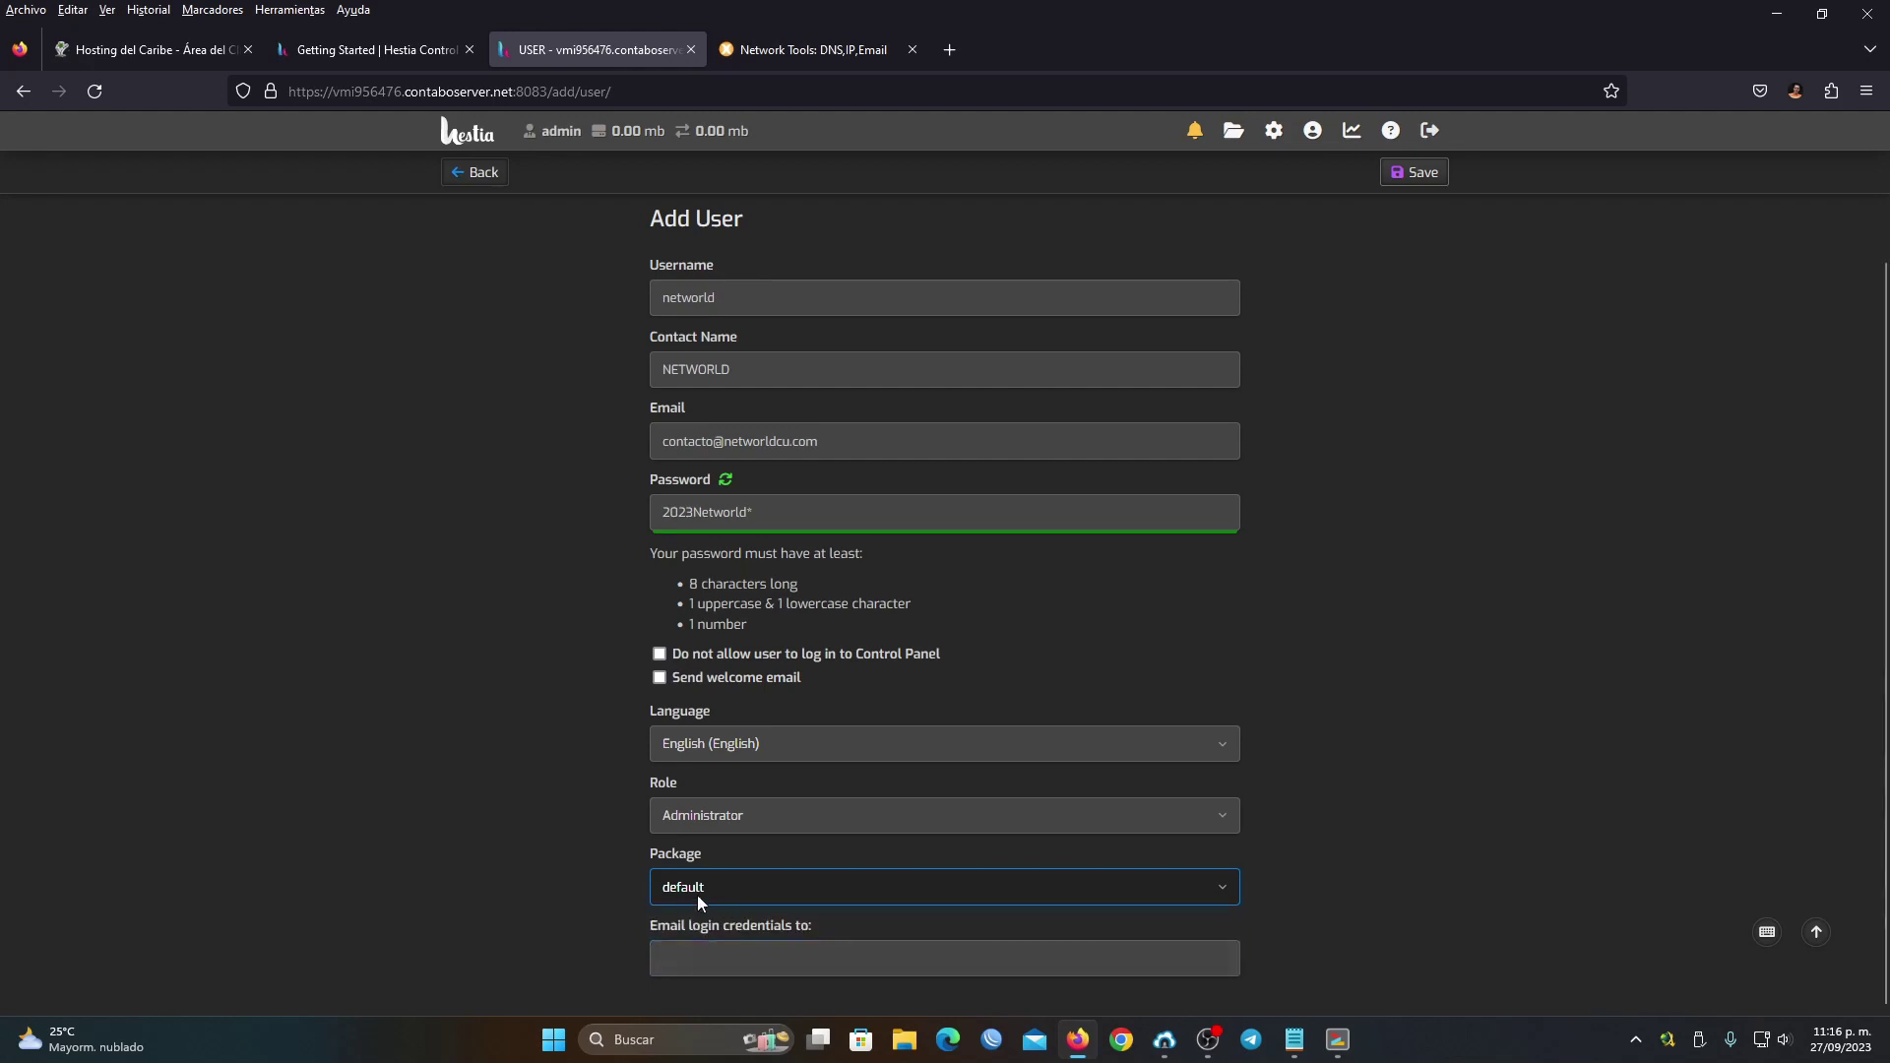
Review the login-credentials email, package and username fields of the form
click(695, 953)
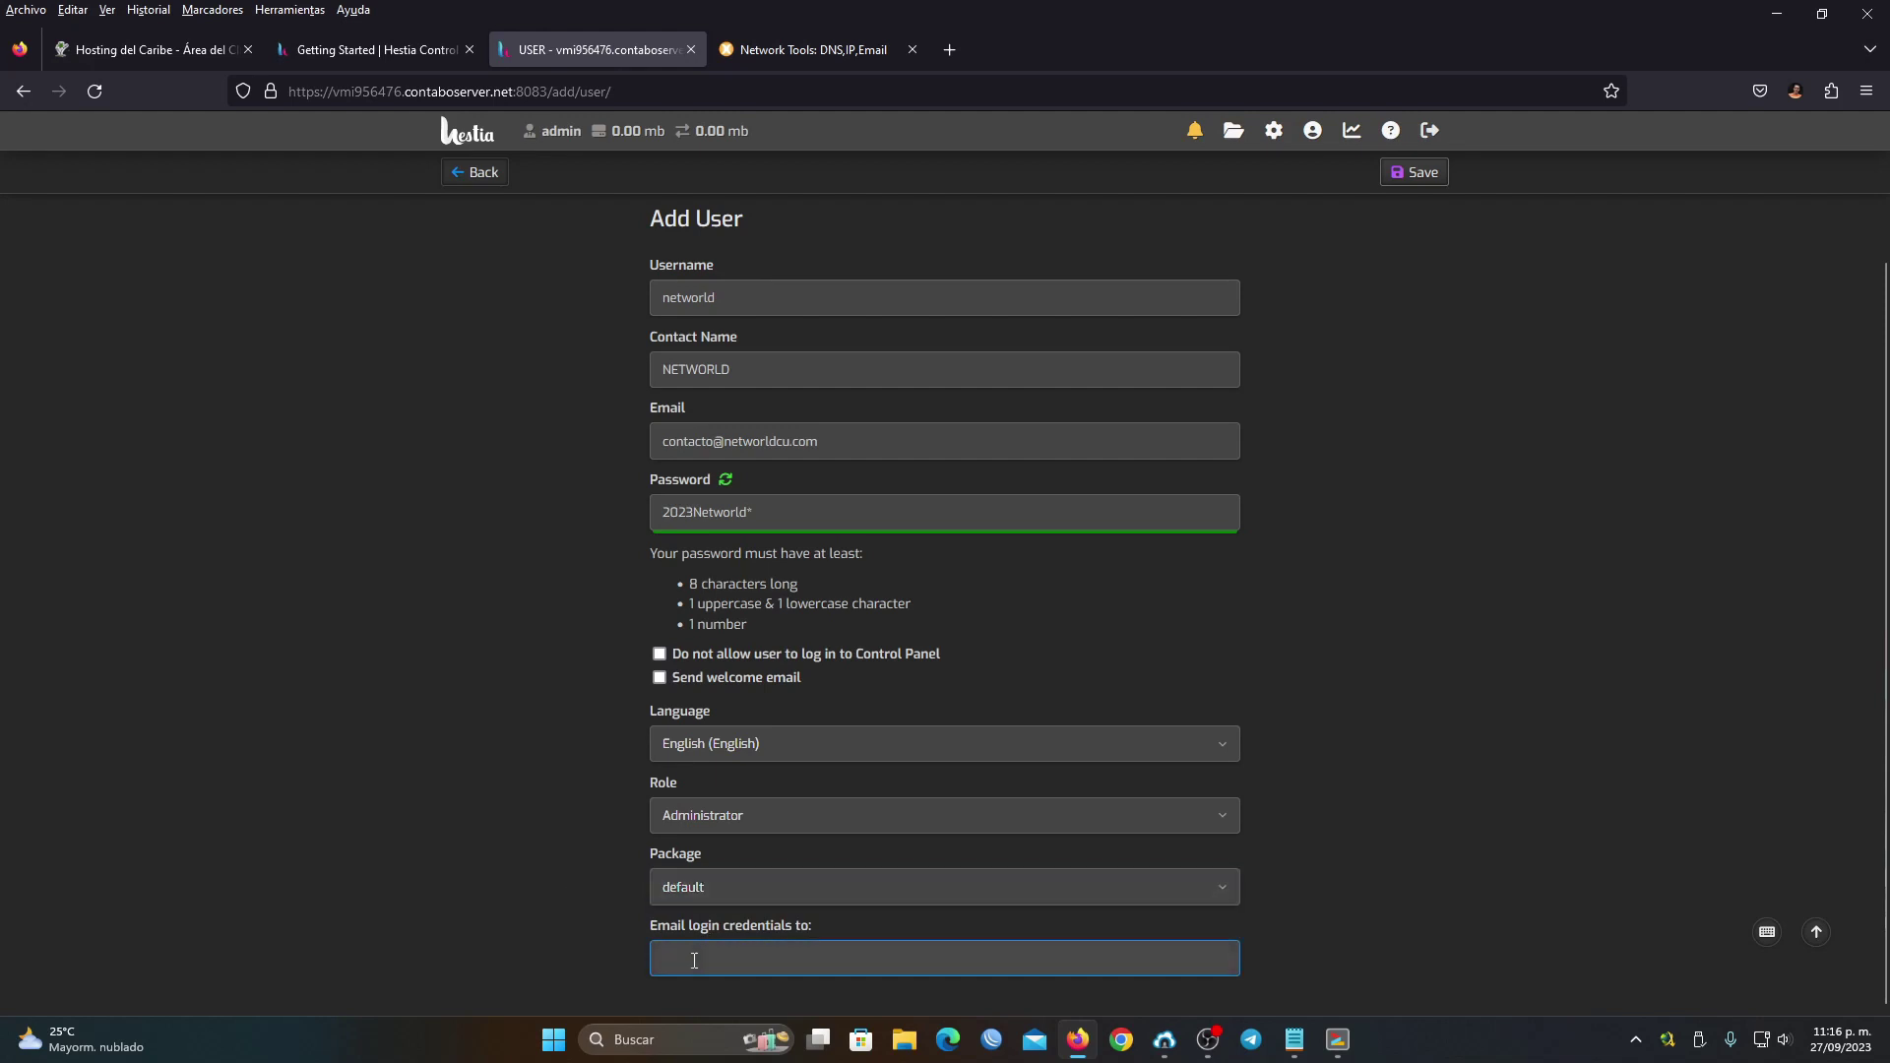
click(816, 444)
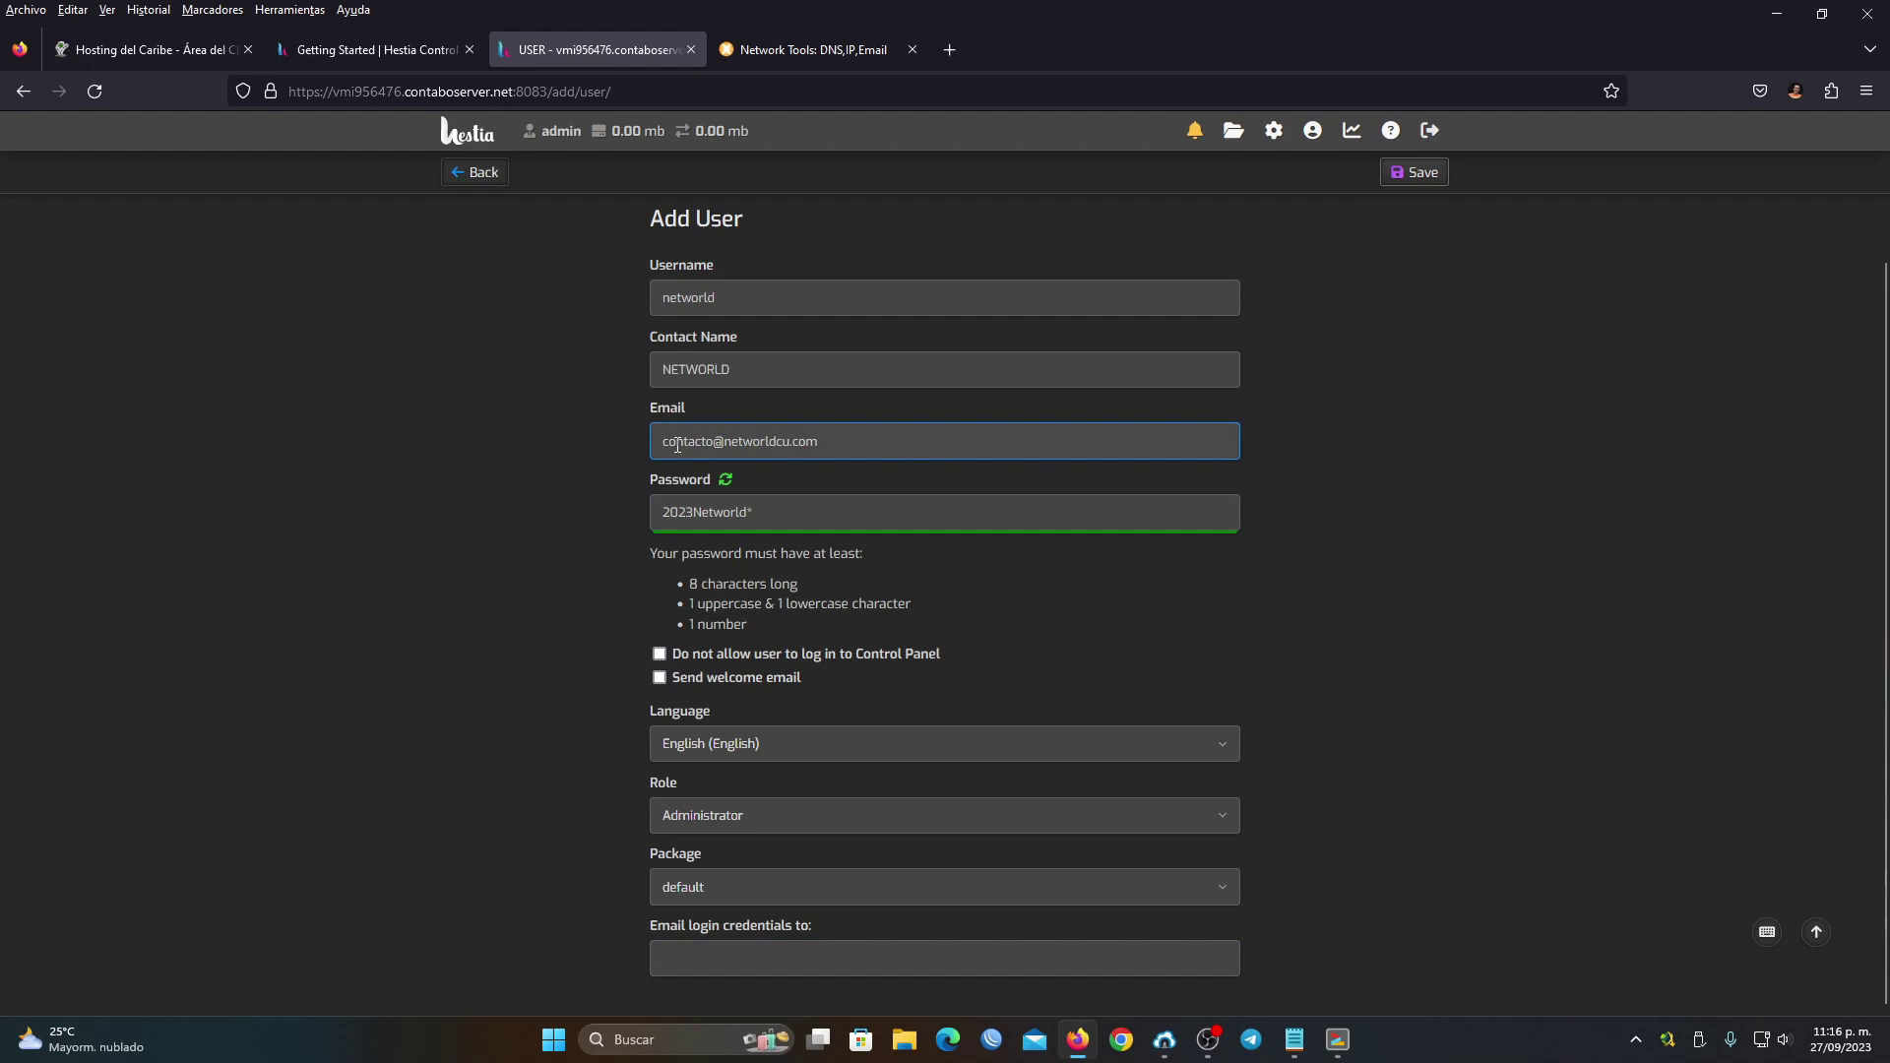
click(876, 947)
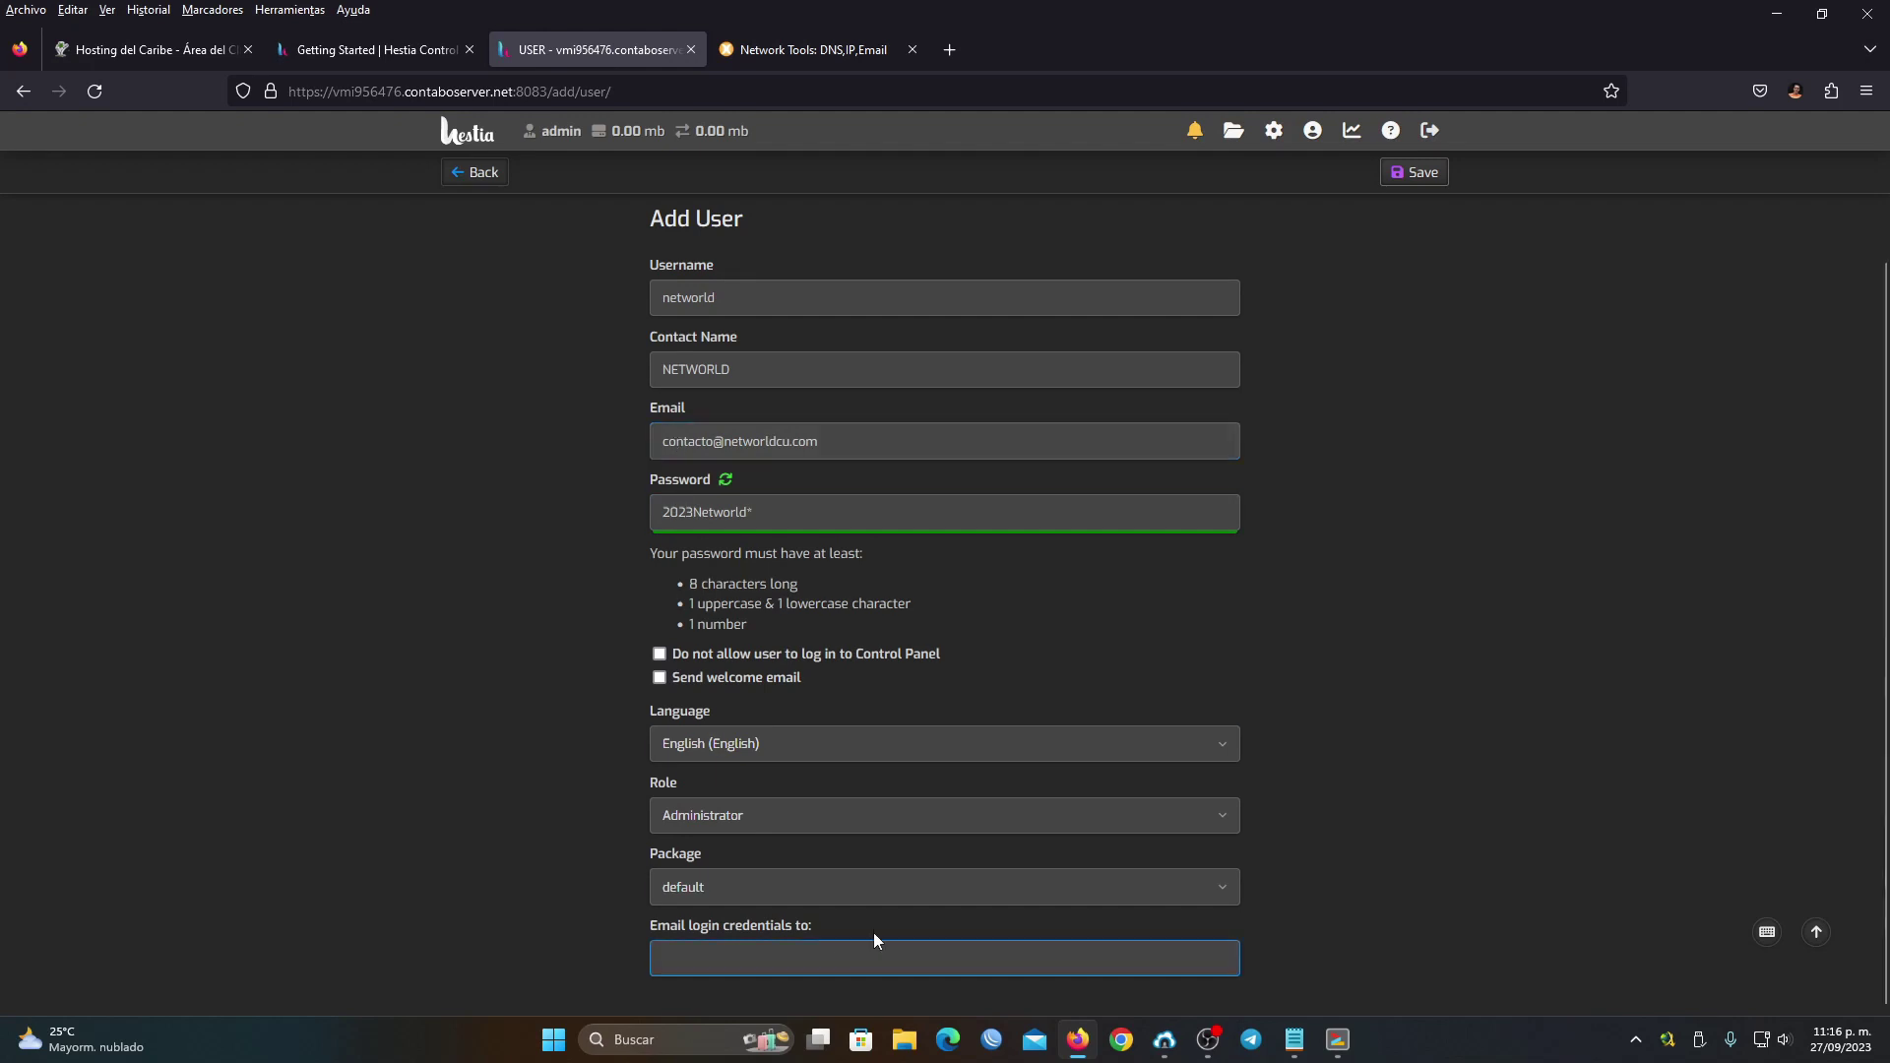
click(798, 900)
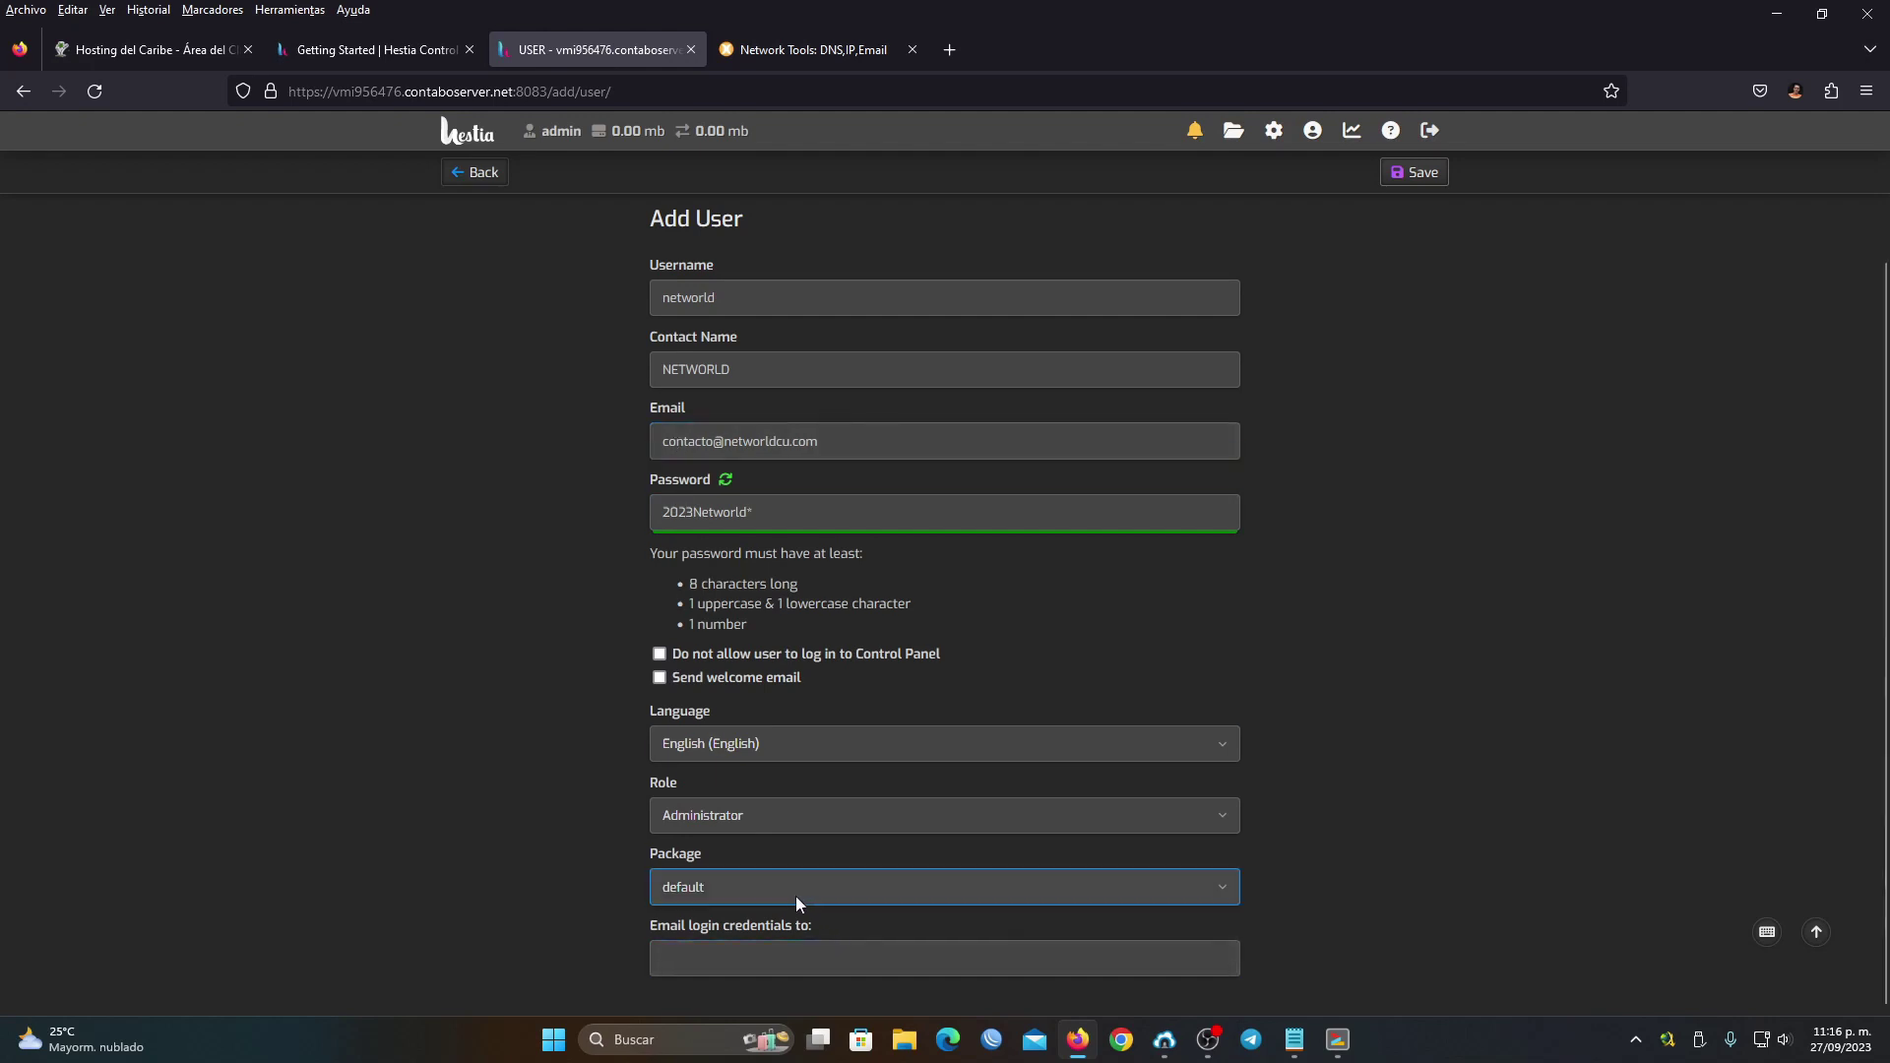
click(759, 955)
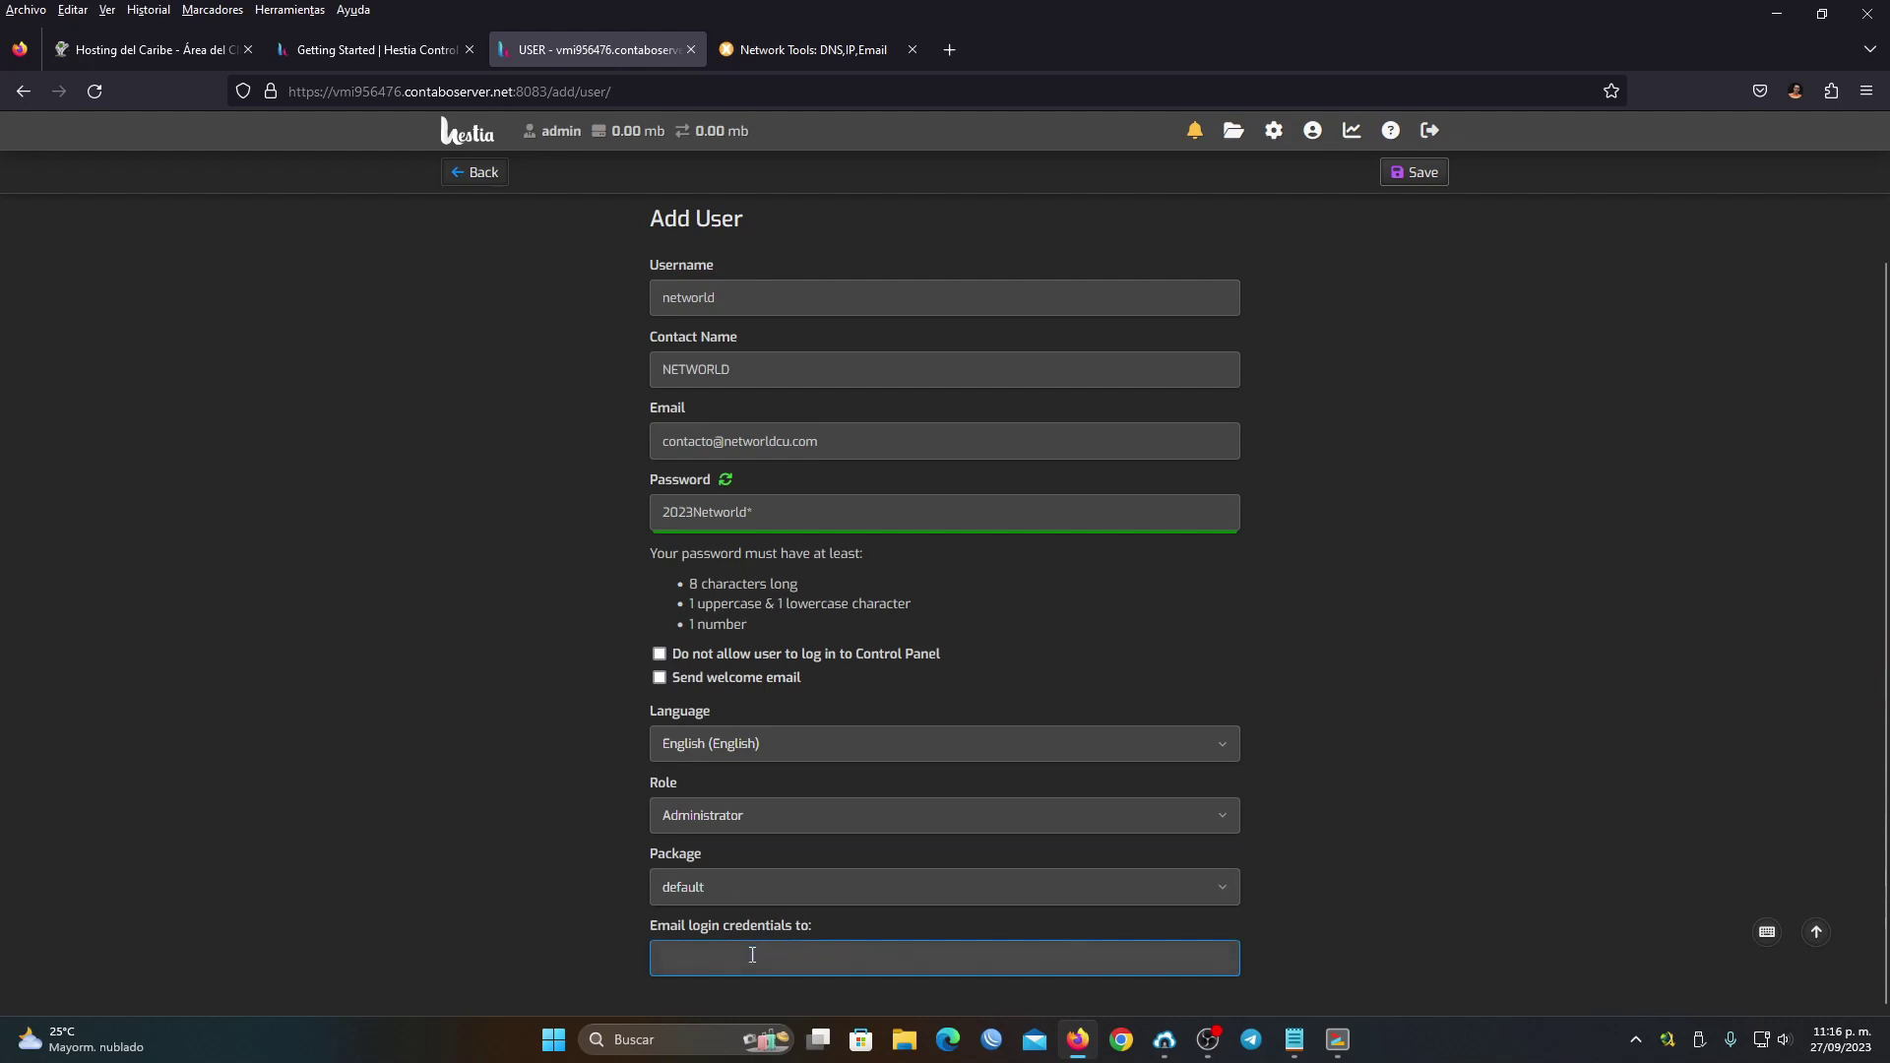
click(759, 295)
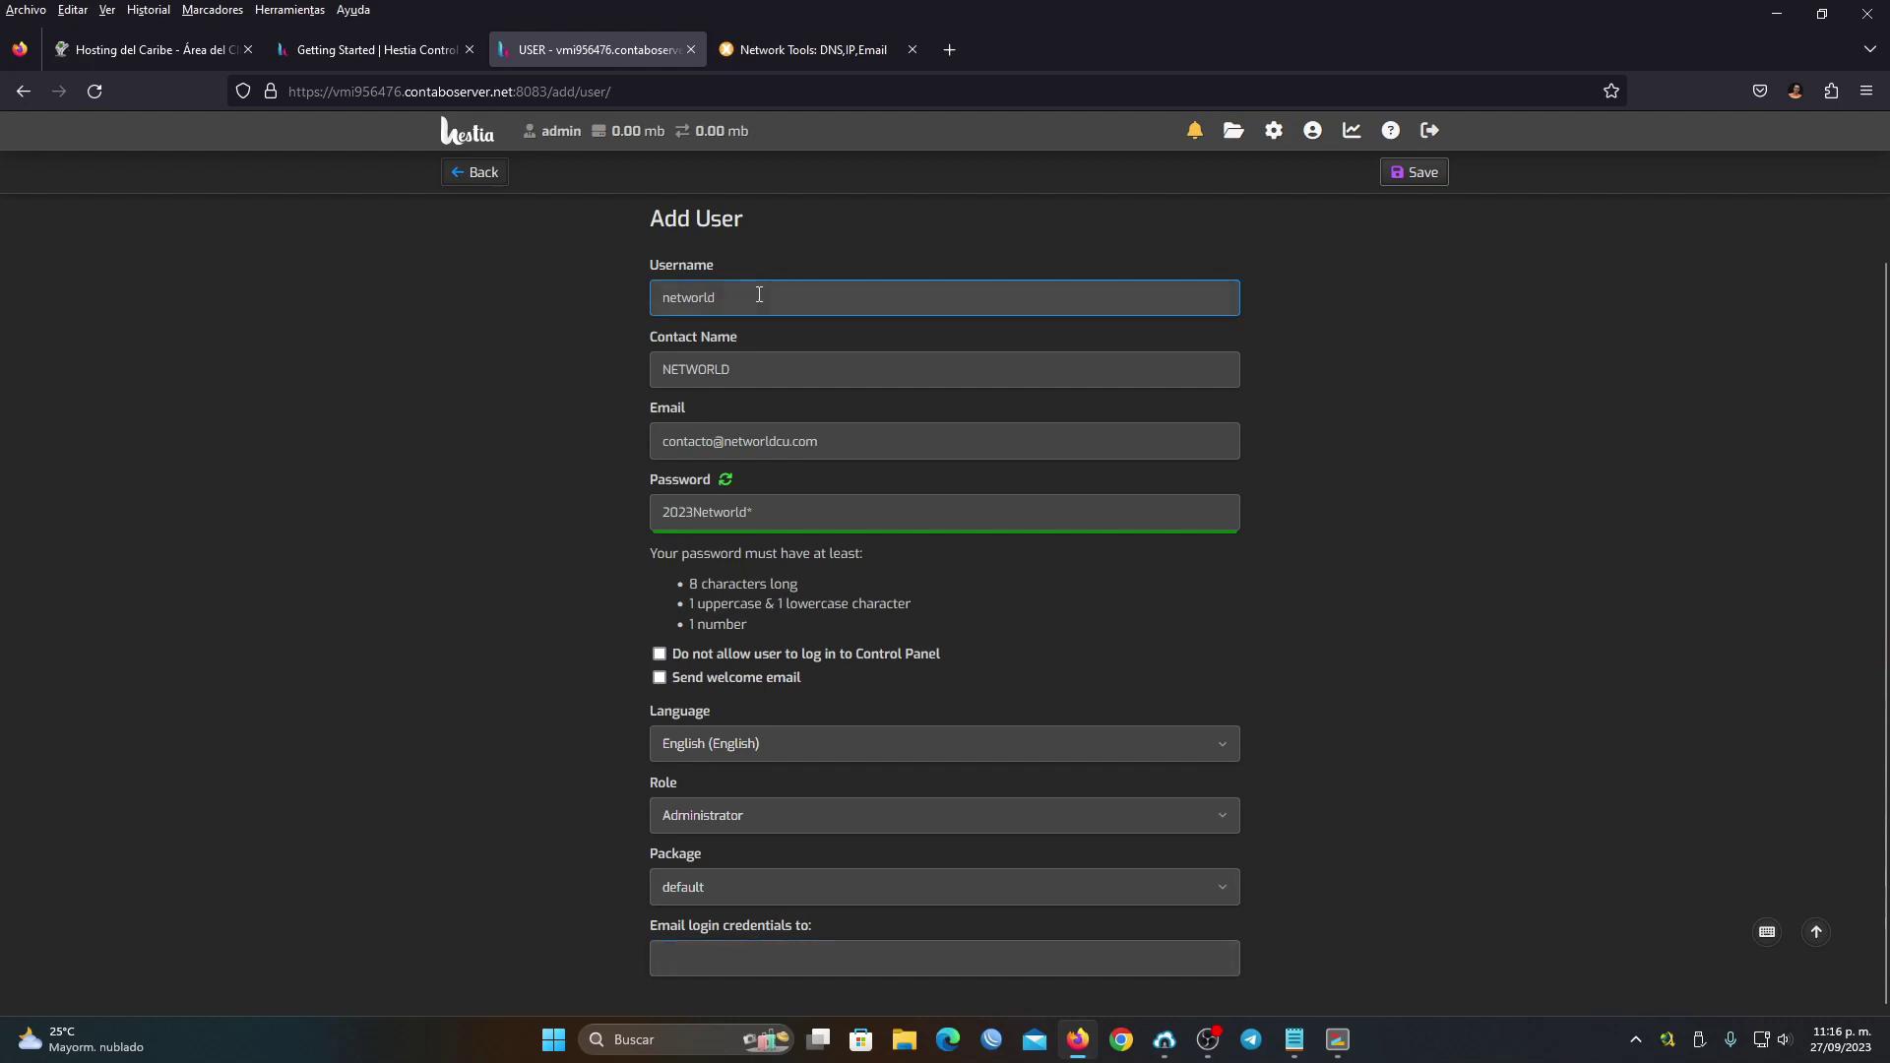
drag(759, 295, 541, 292)
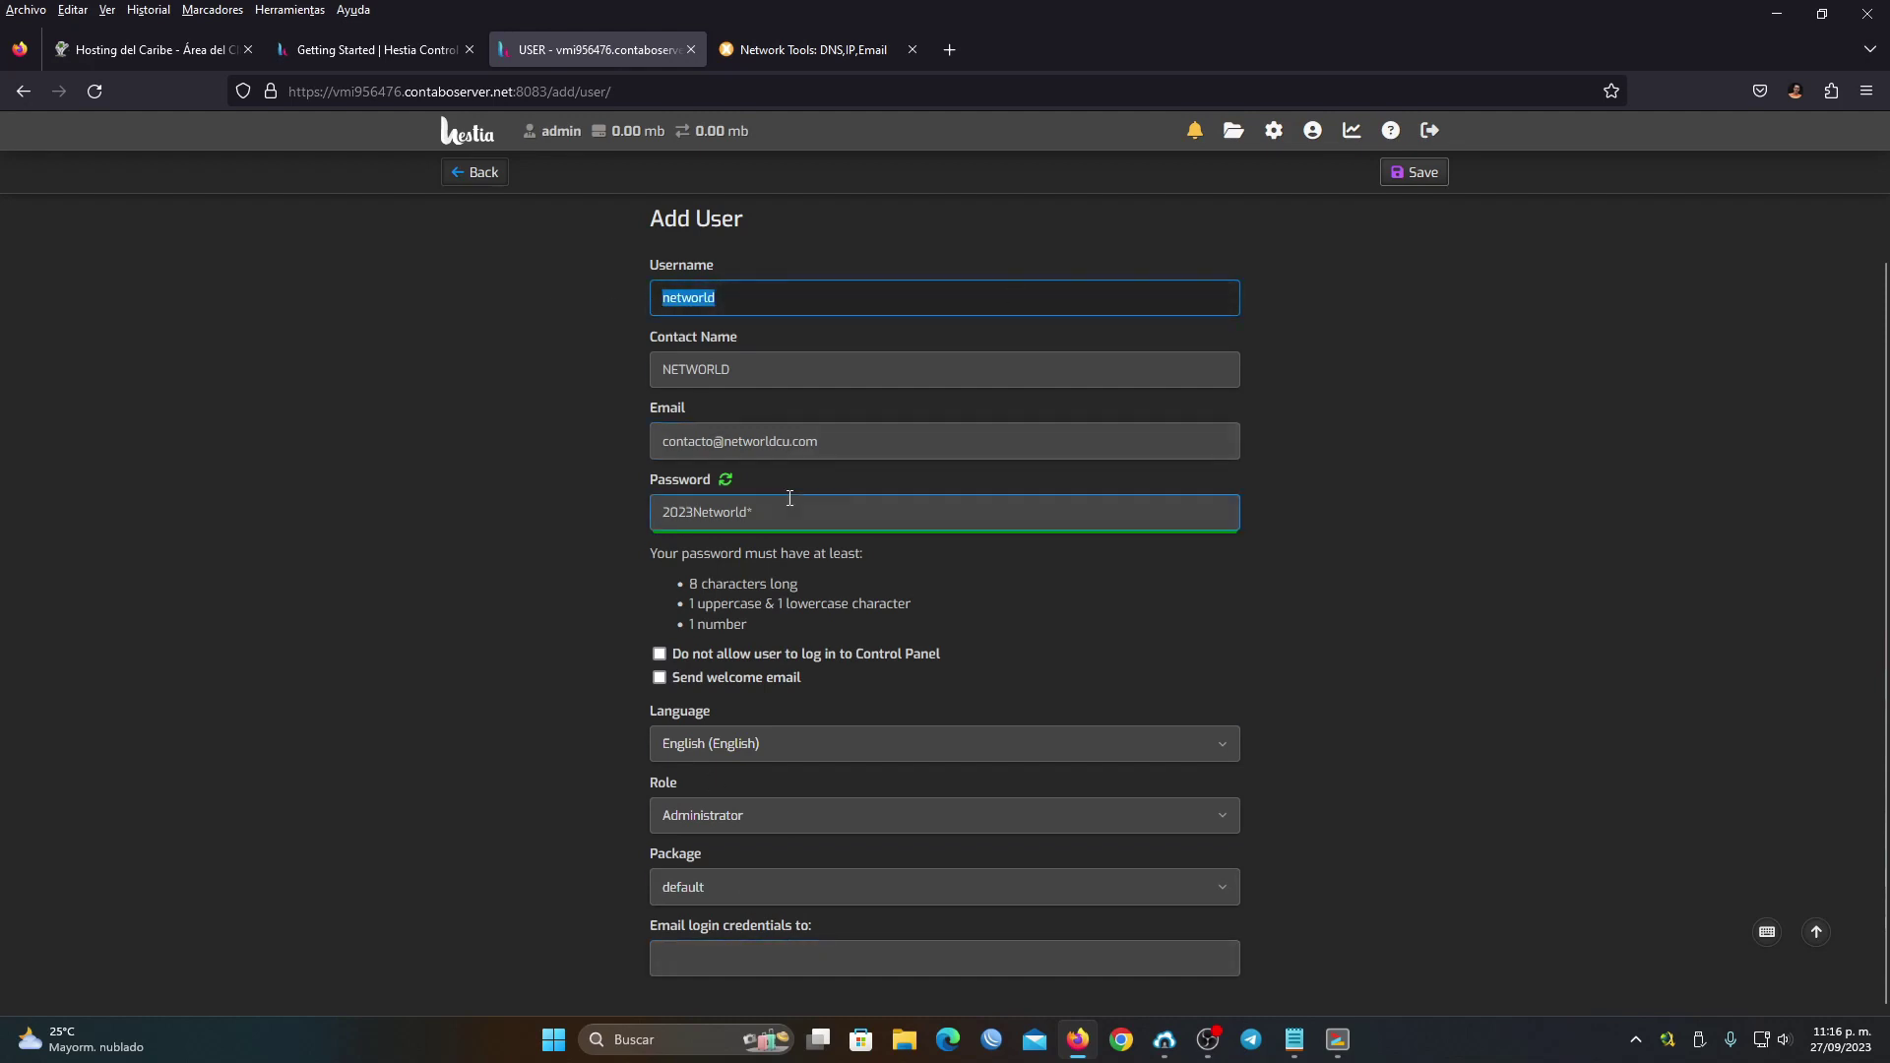
click(510, 512)
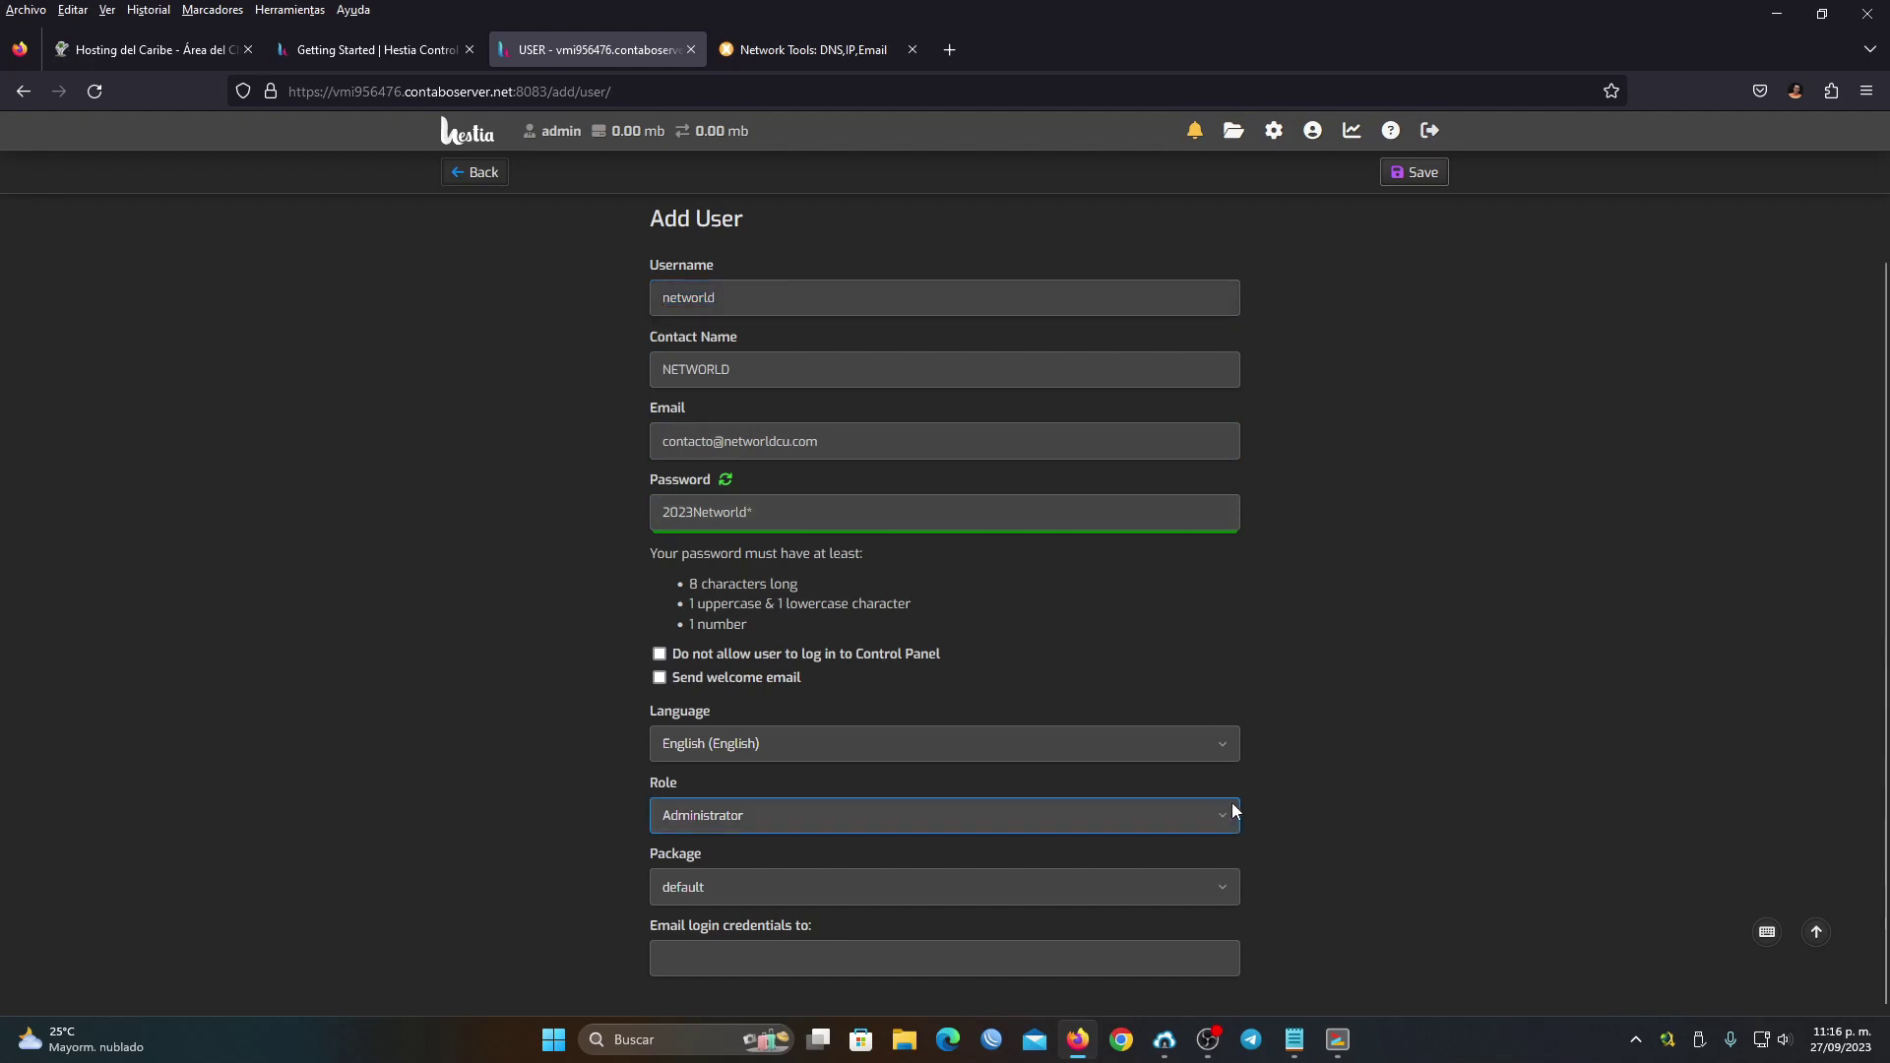
Save the new administrator user and go back to the Users list
scroll(1232, 810, up, 1)
scroll(1132, 768, up, 1)
scroll(984, 857, down, 2)
scroll(1034, 867, up, 2)
scroll(1139, 667, down, 1)
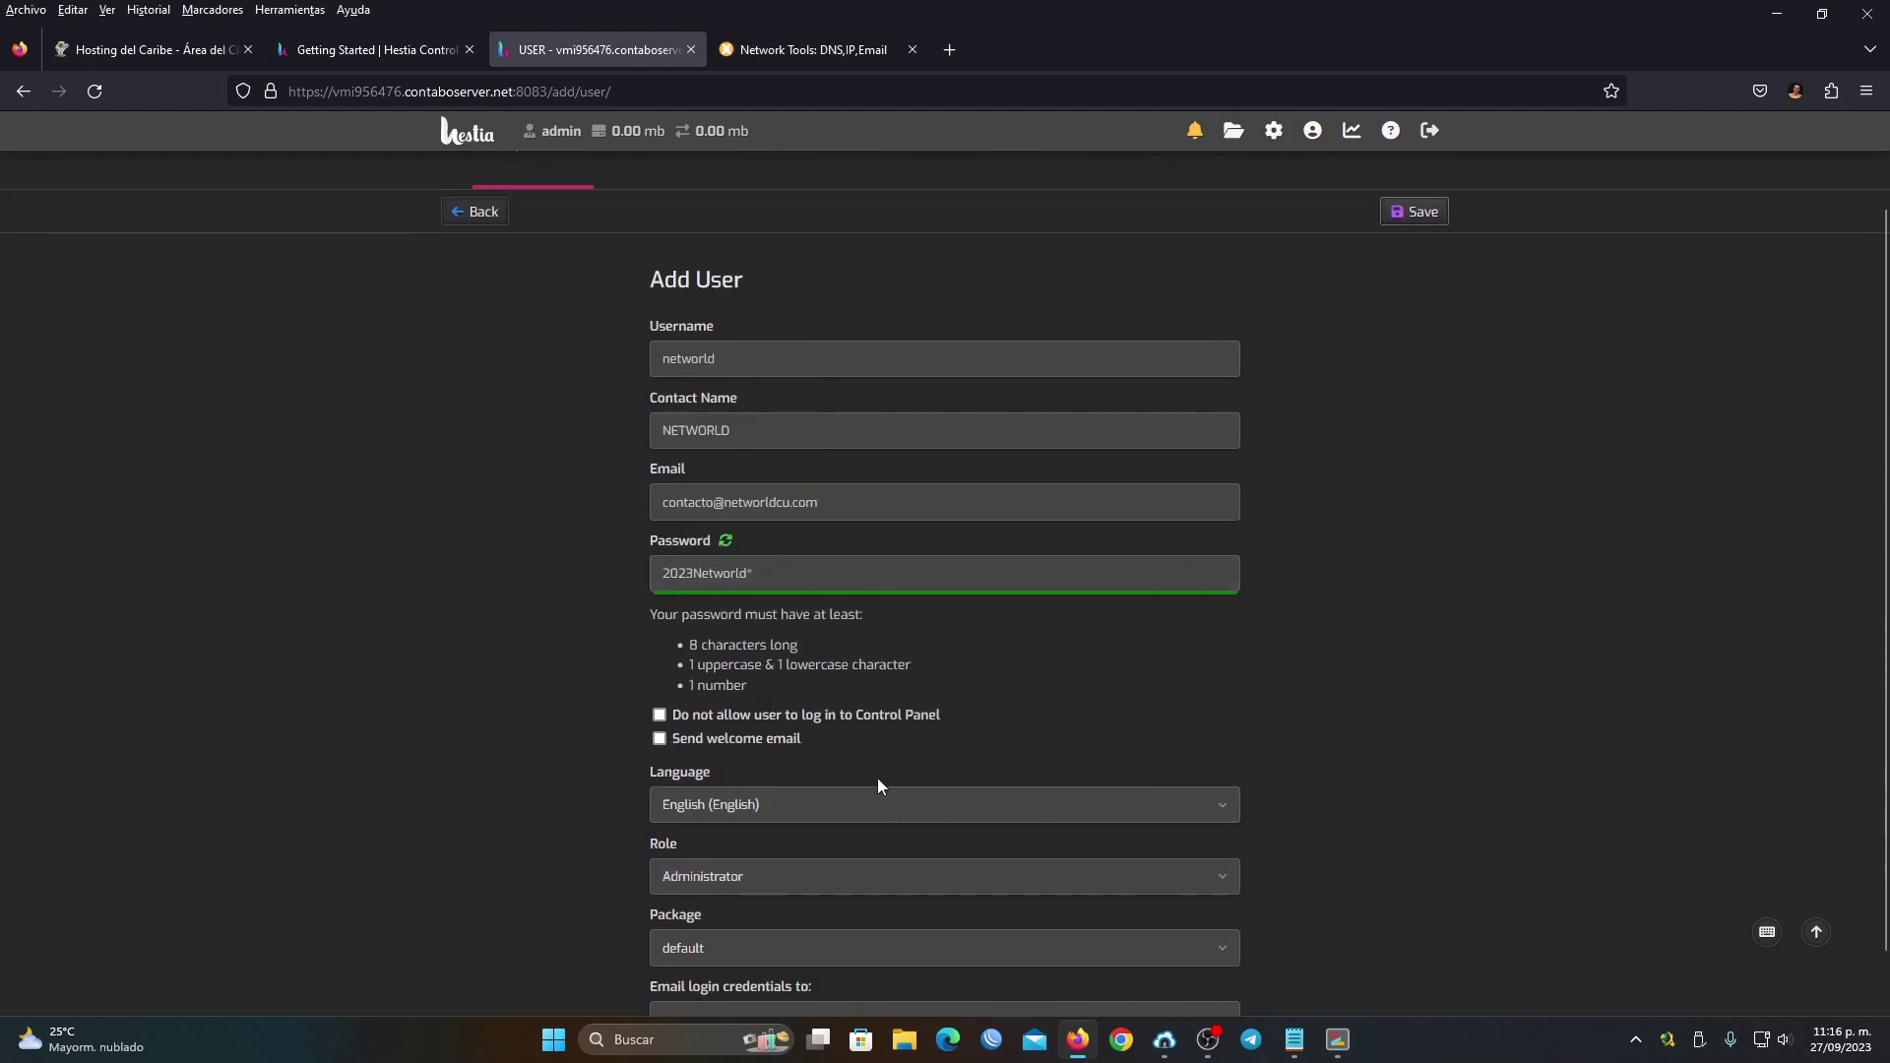
scroll(935, 791, up, 1)
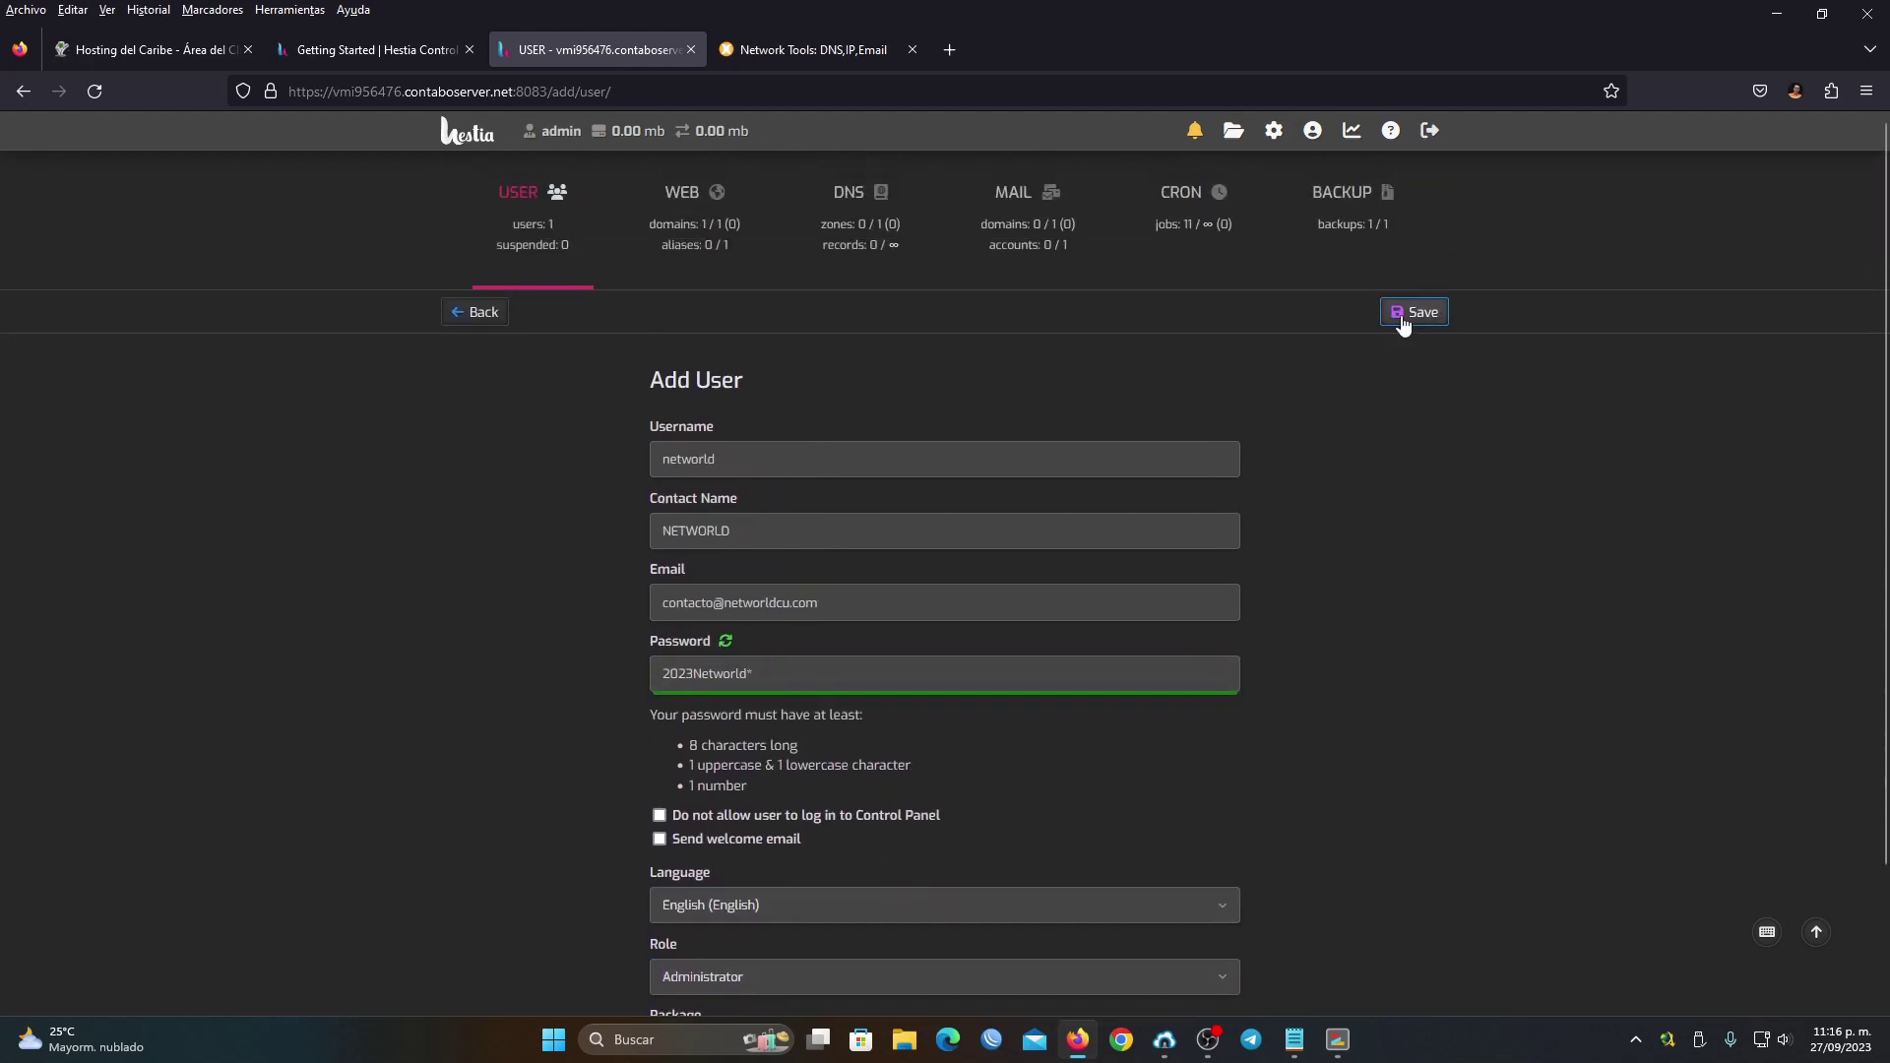
click(1402, 319)
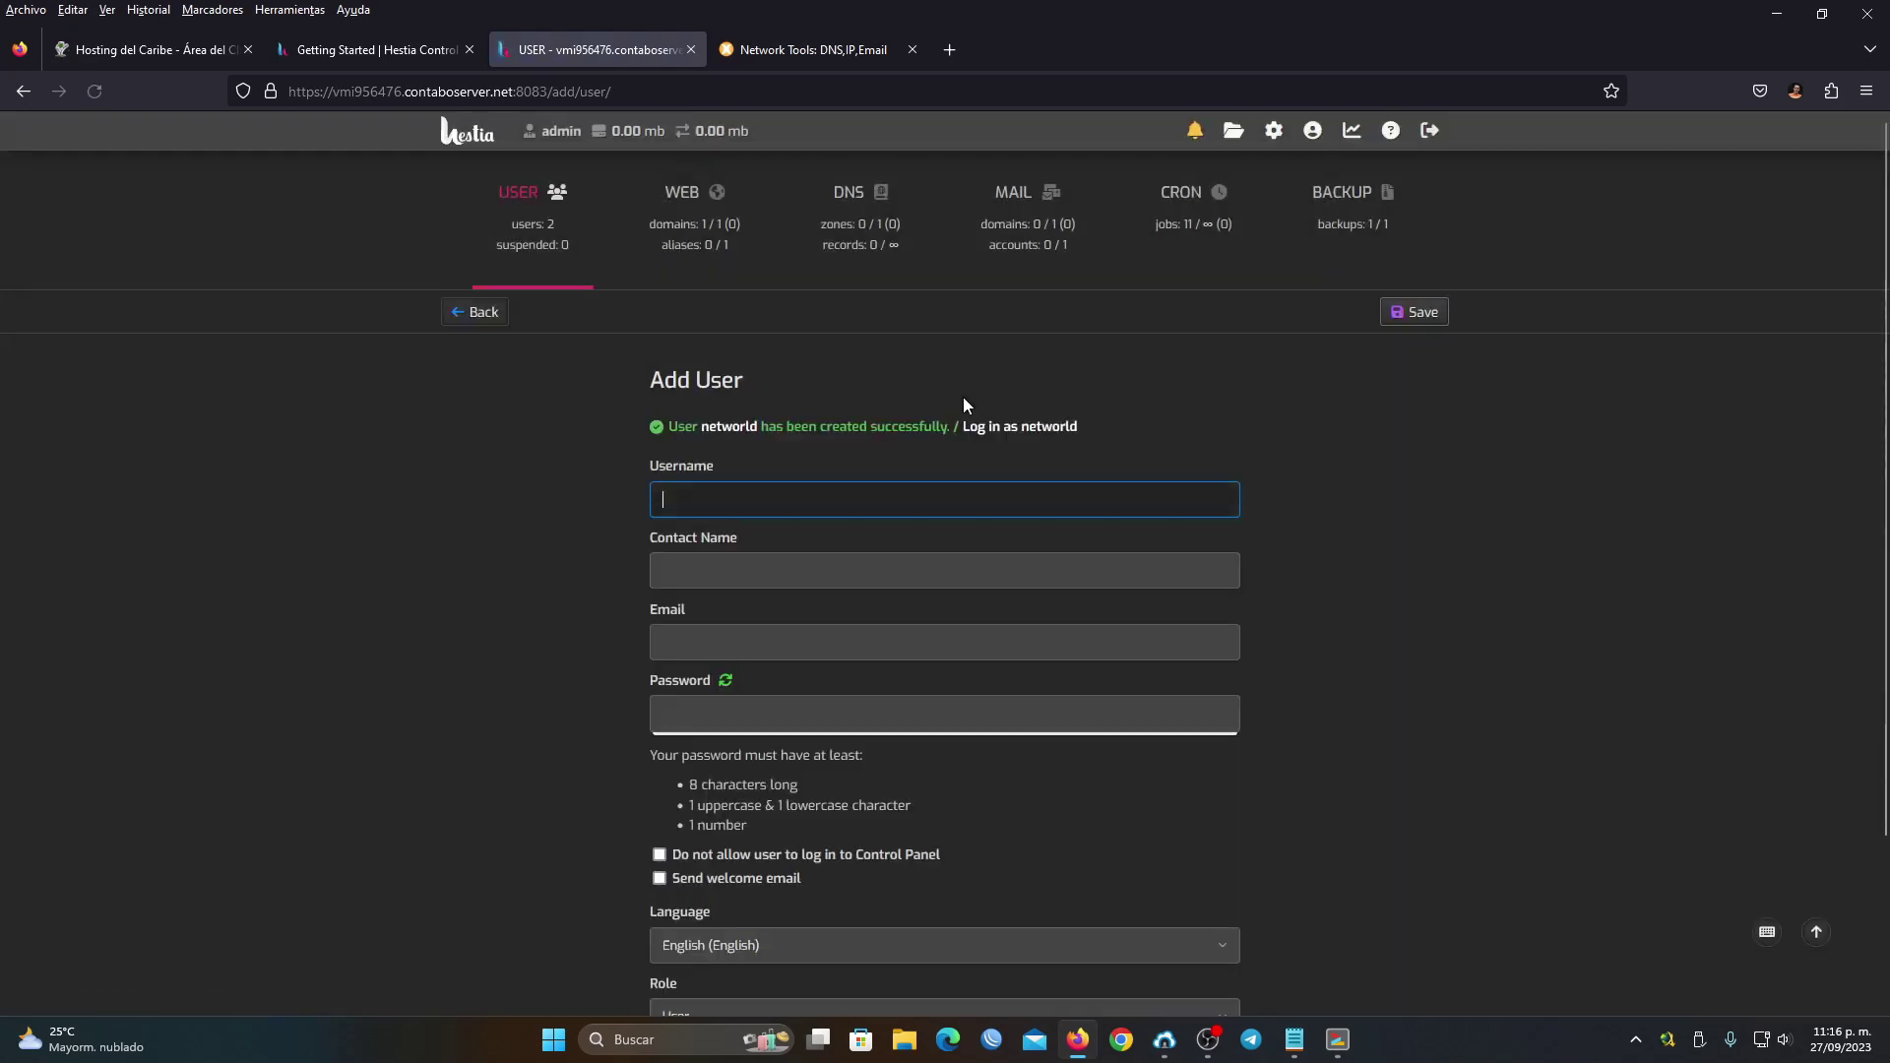
click(480, 312)
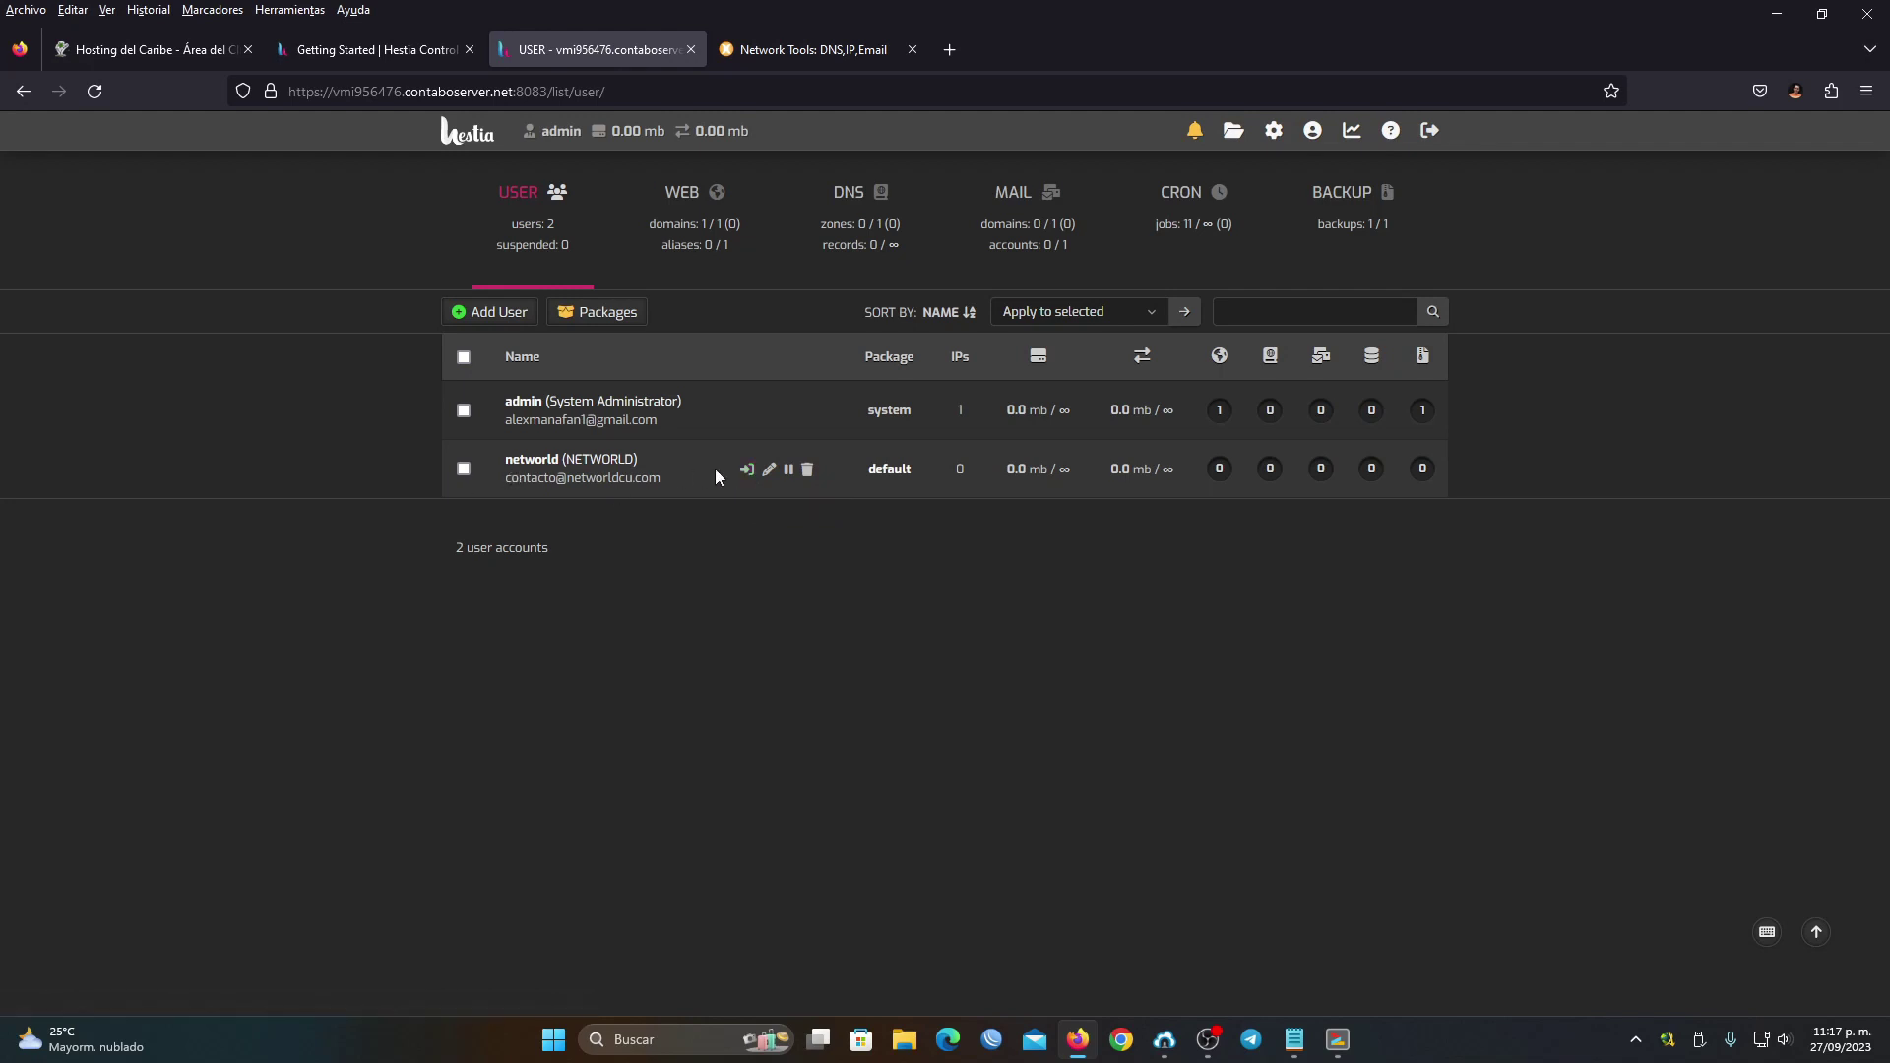
Log in as the new user, check the registrar's nameservers, and open the DNS zones list
click(746, 473)
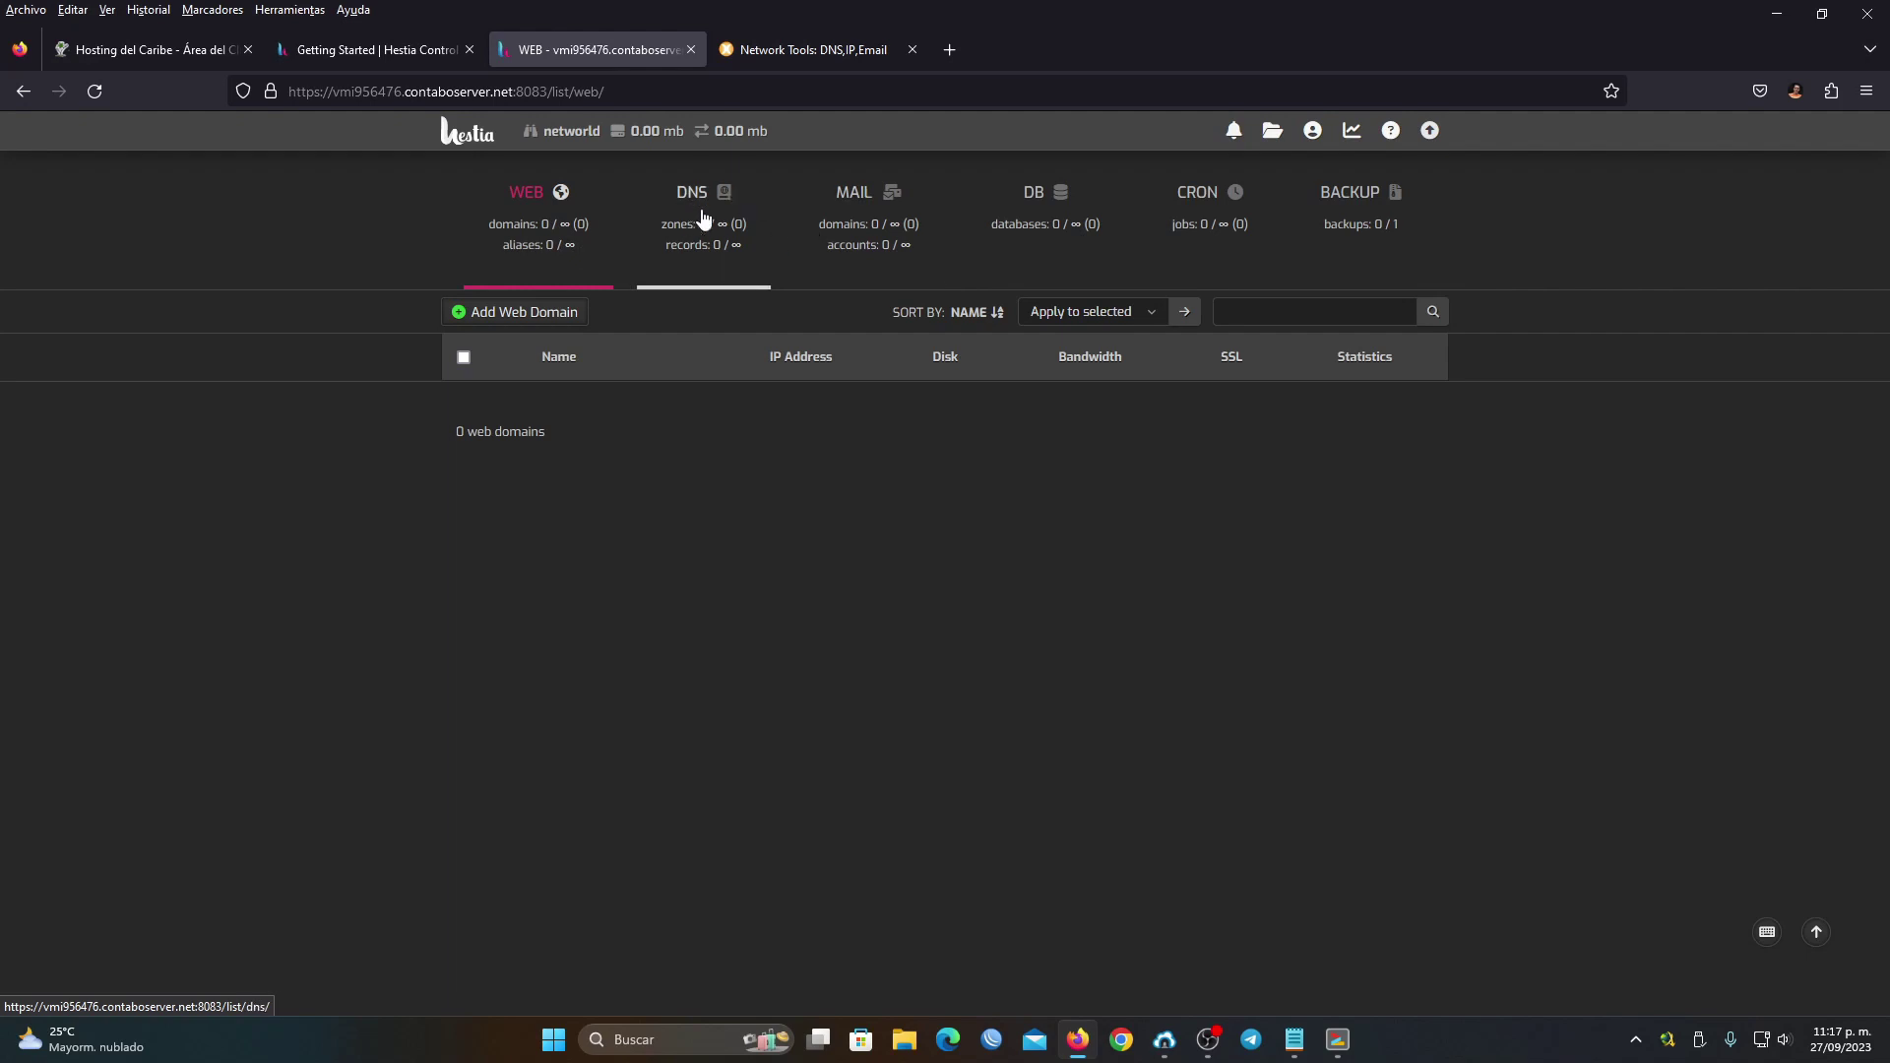
mouse_move(735, 255)
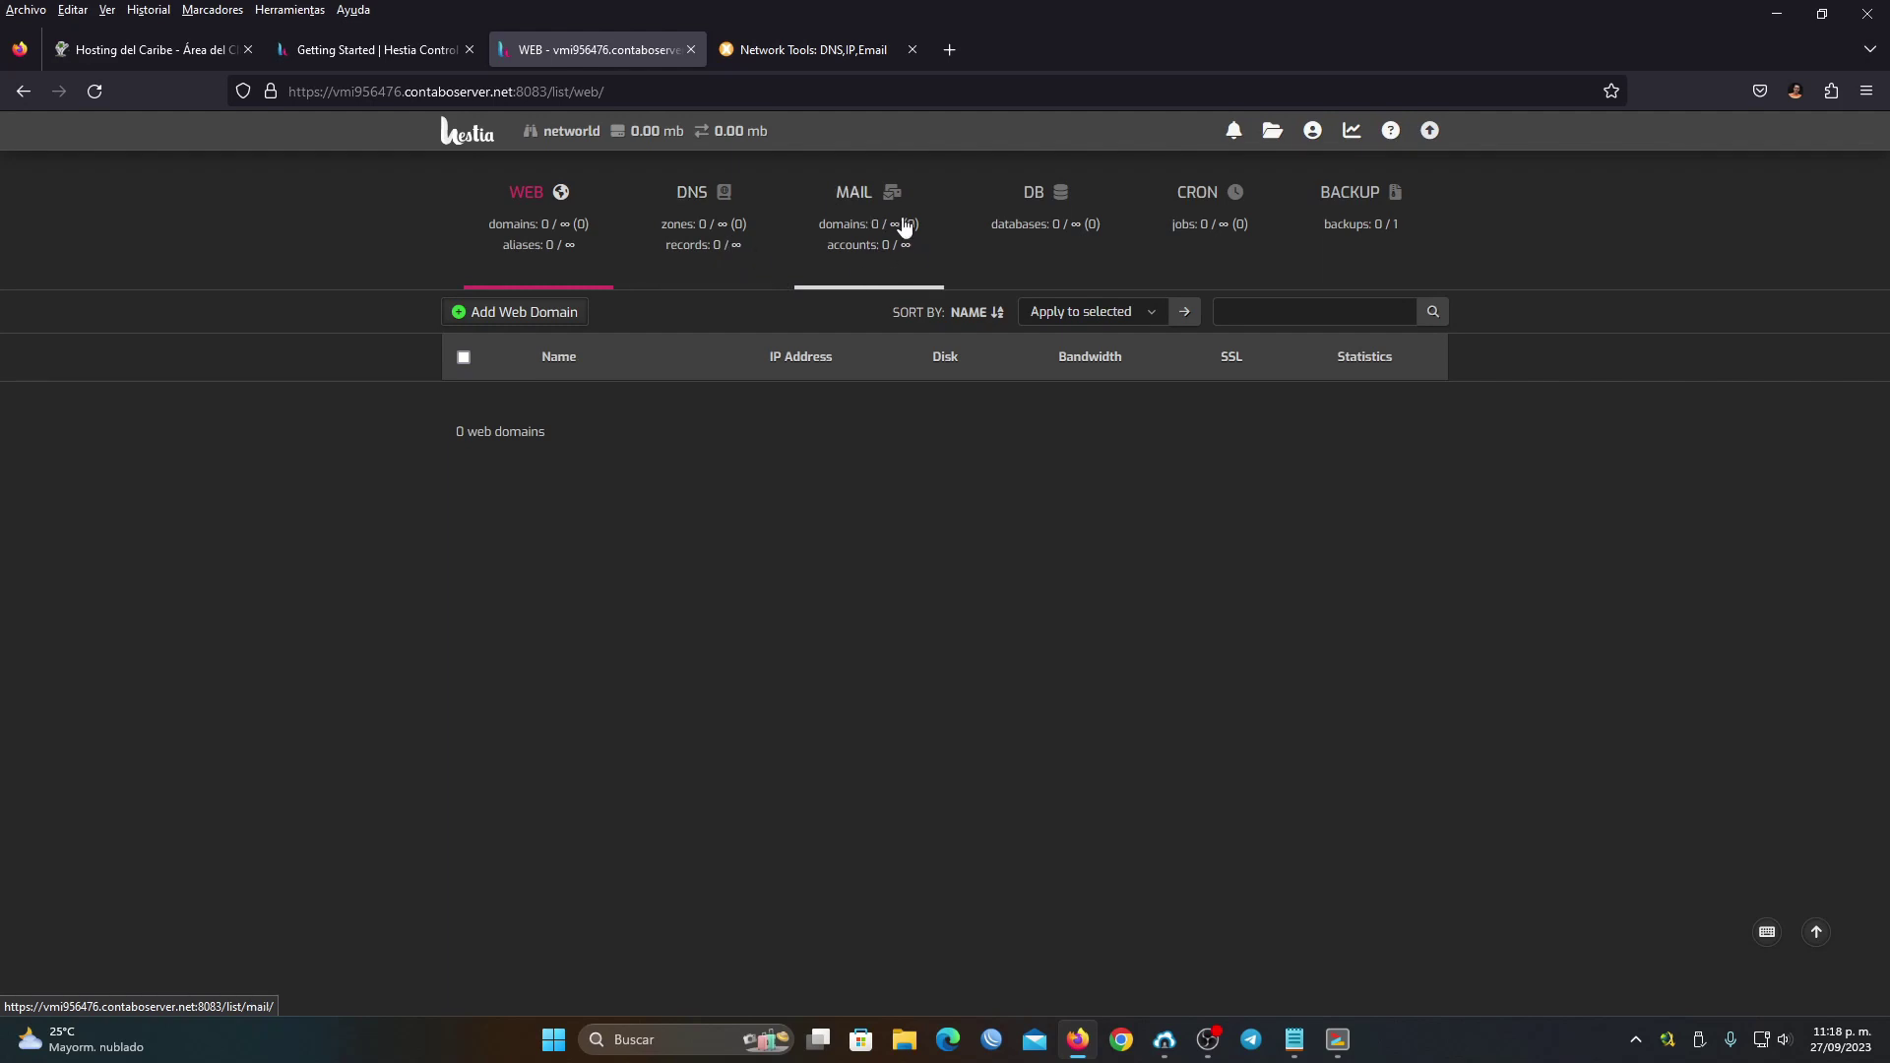
mouse_move(910, 261)
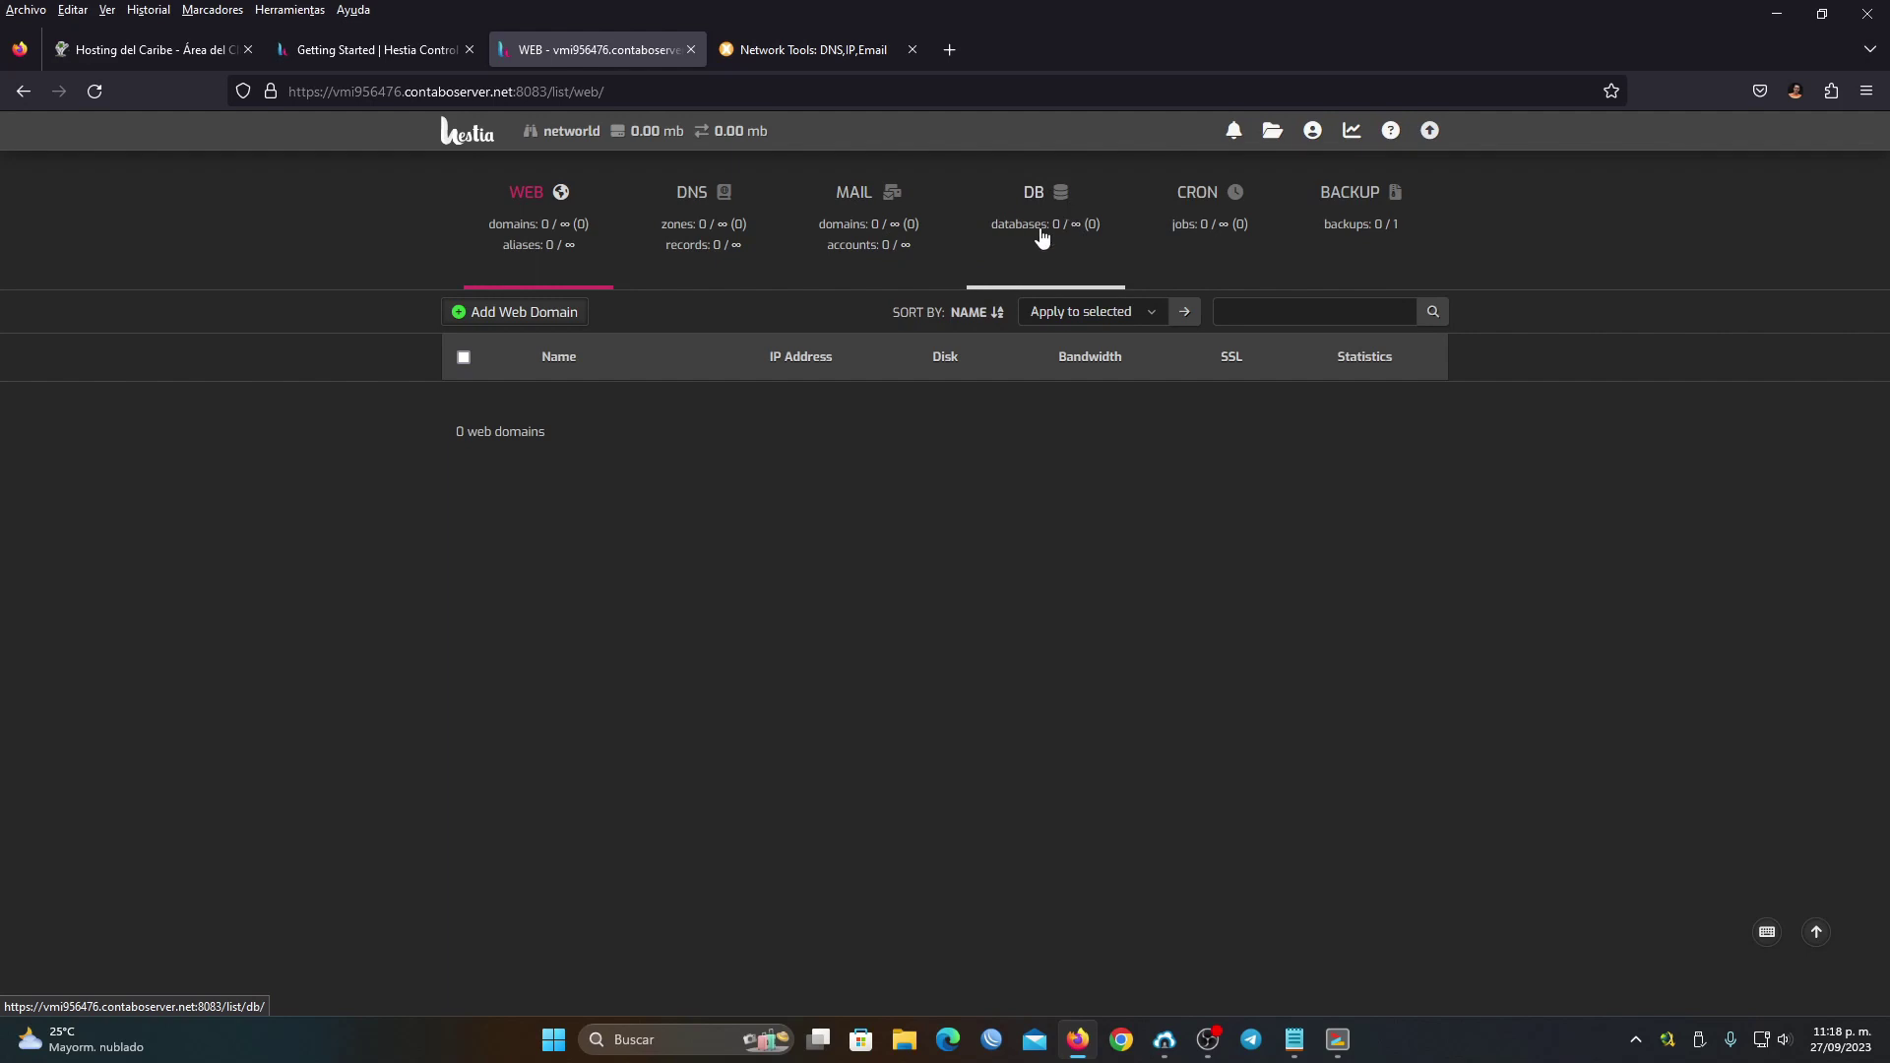
mouse_move(1042, 236)
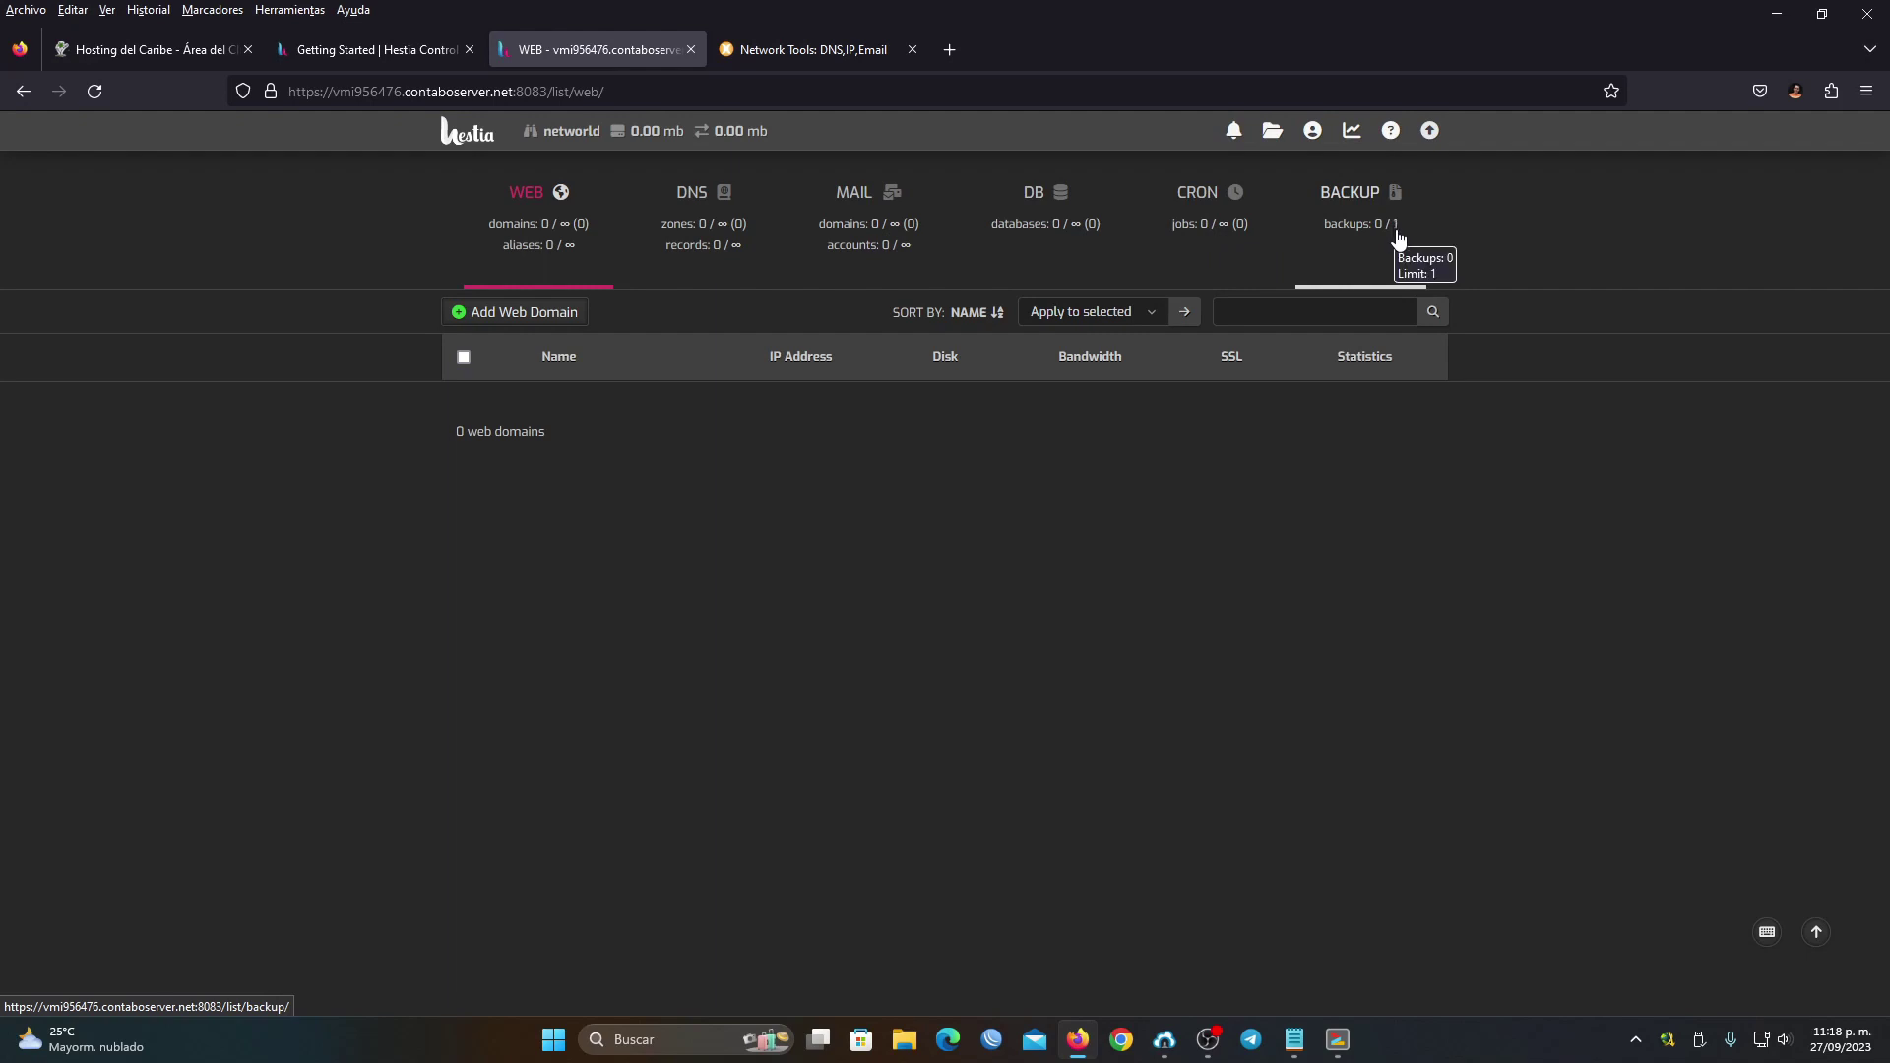
mouse_move(1400, 223)
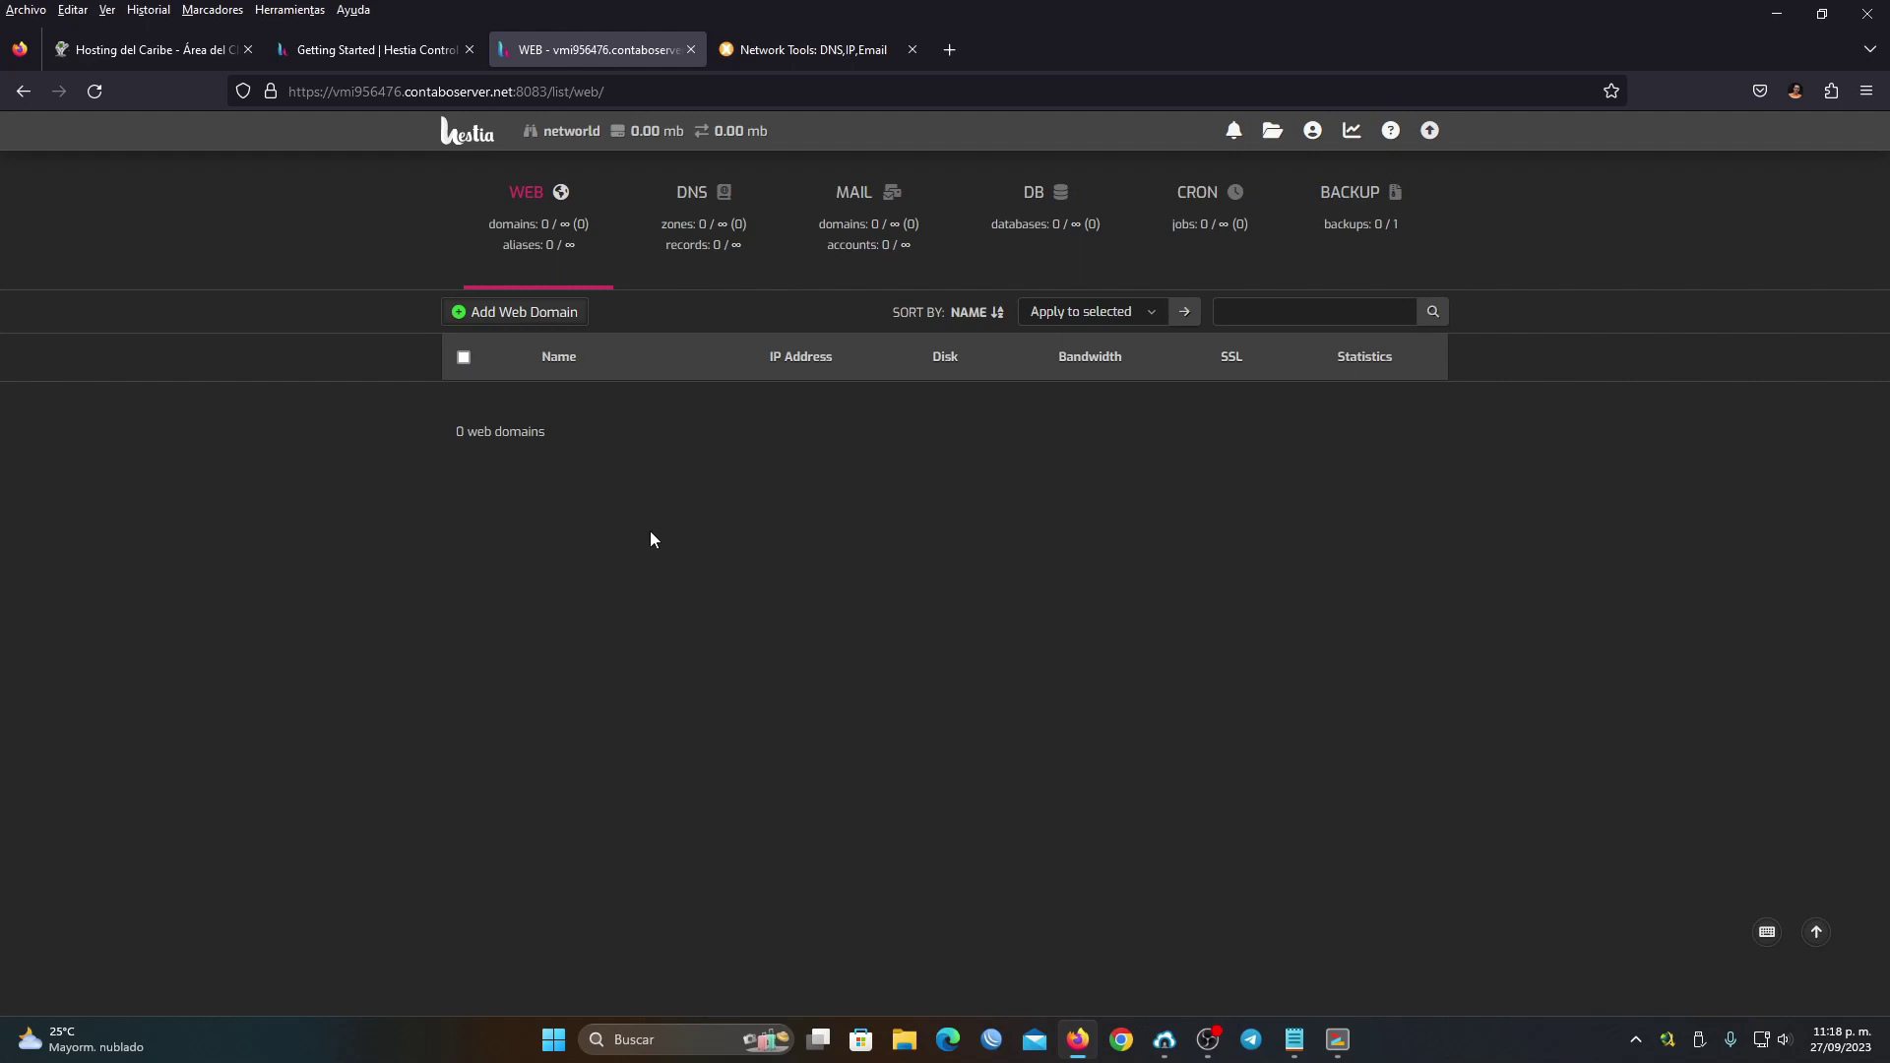
click(134, 57)
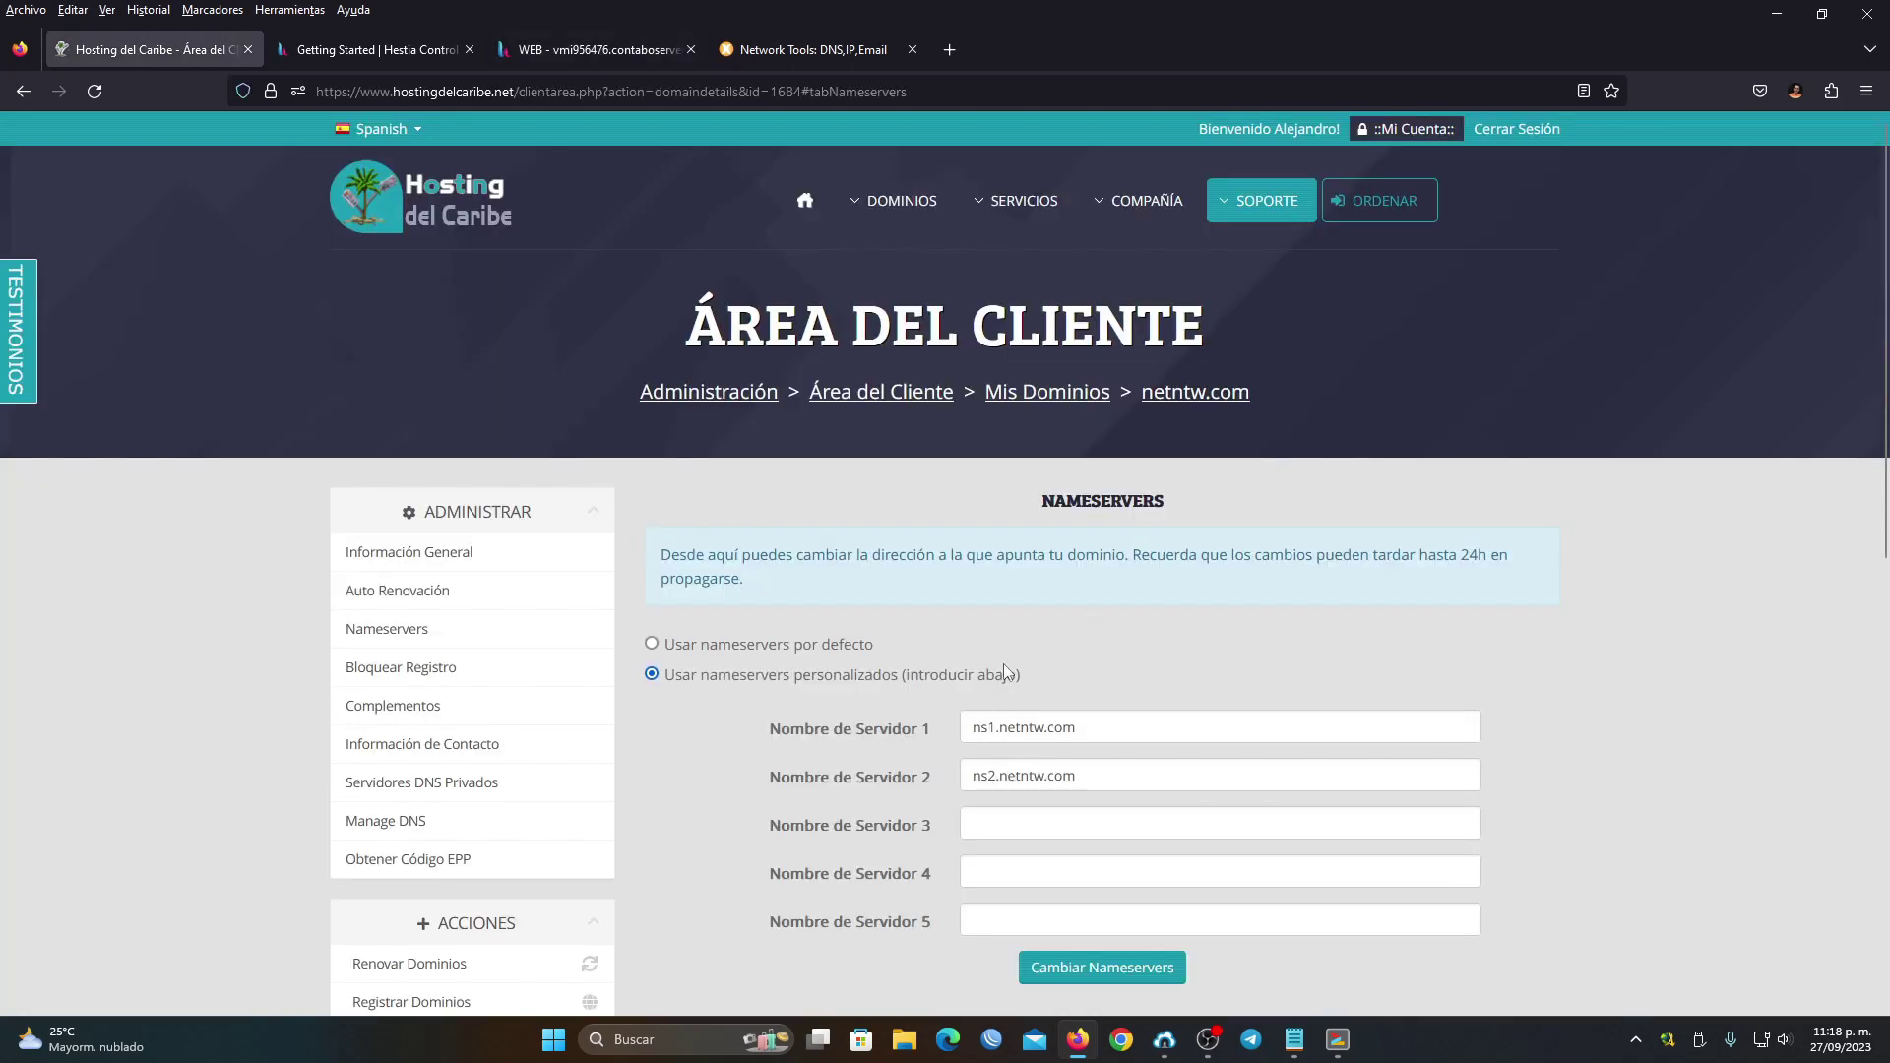
click(561, 51)
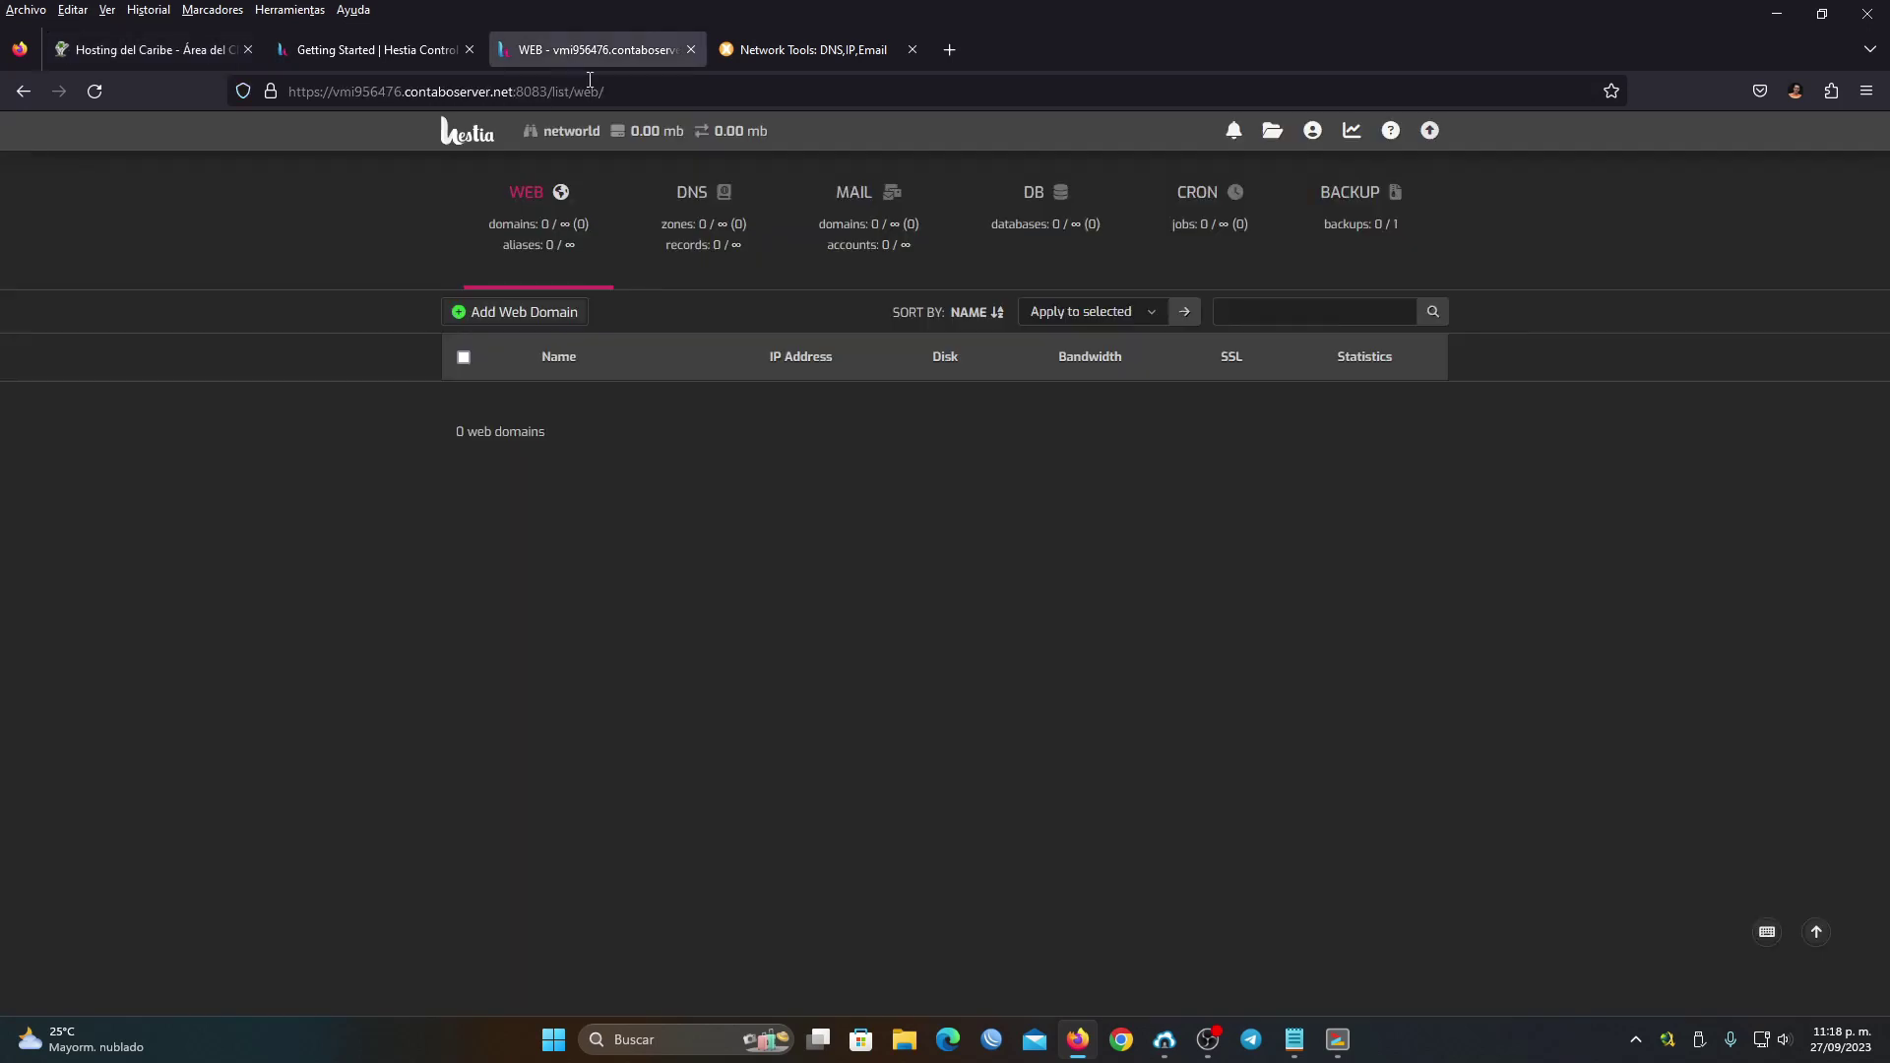
click(709, 229)
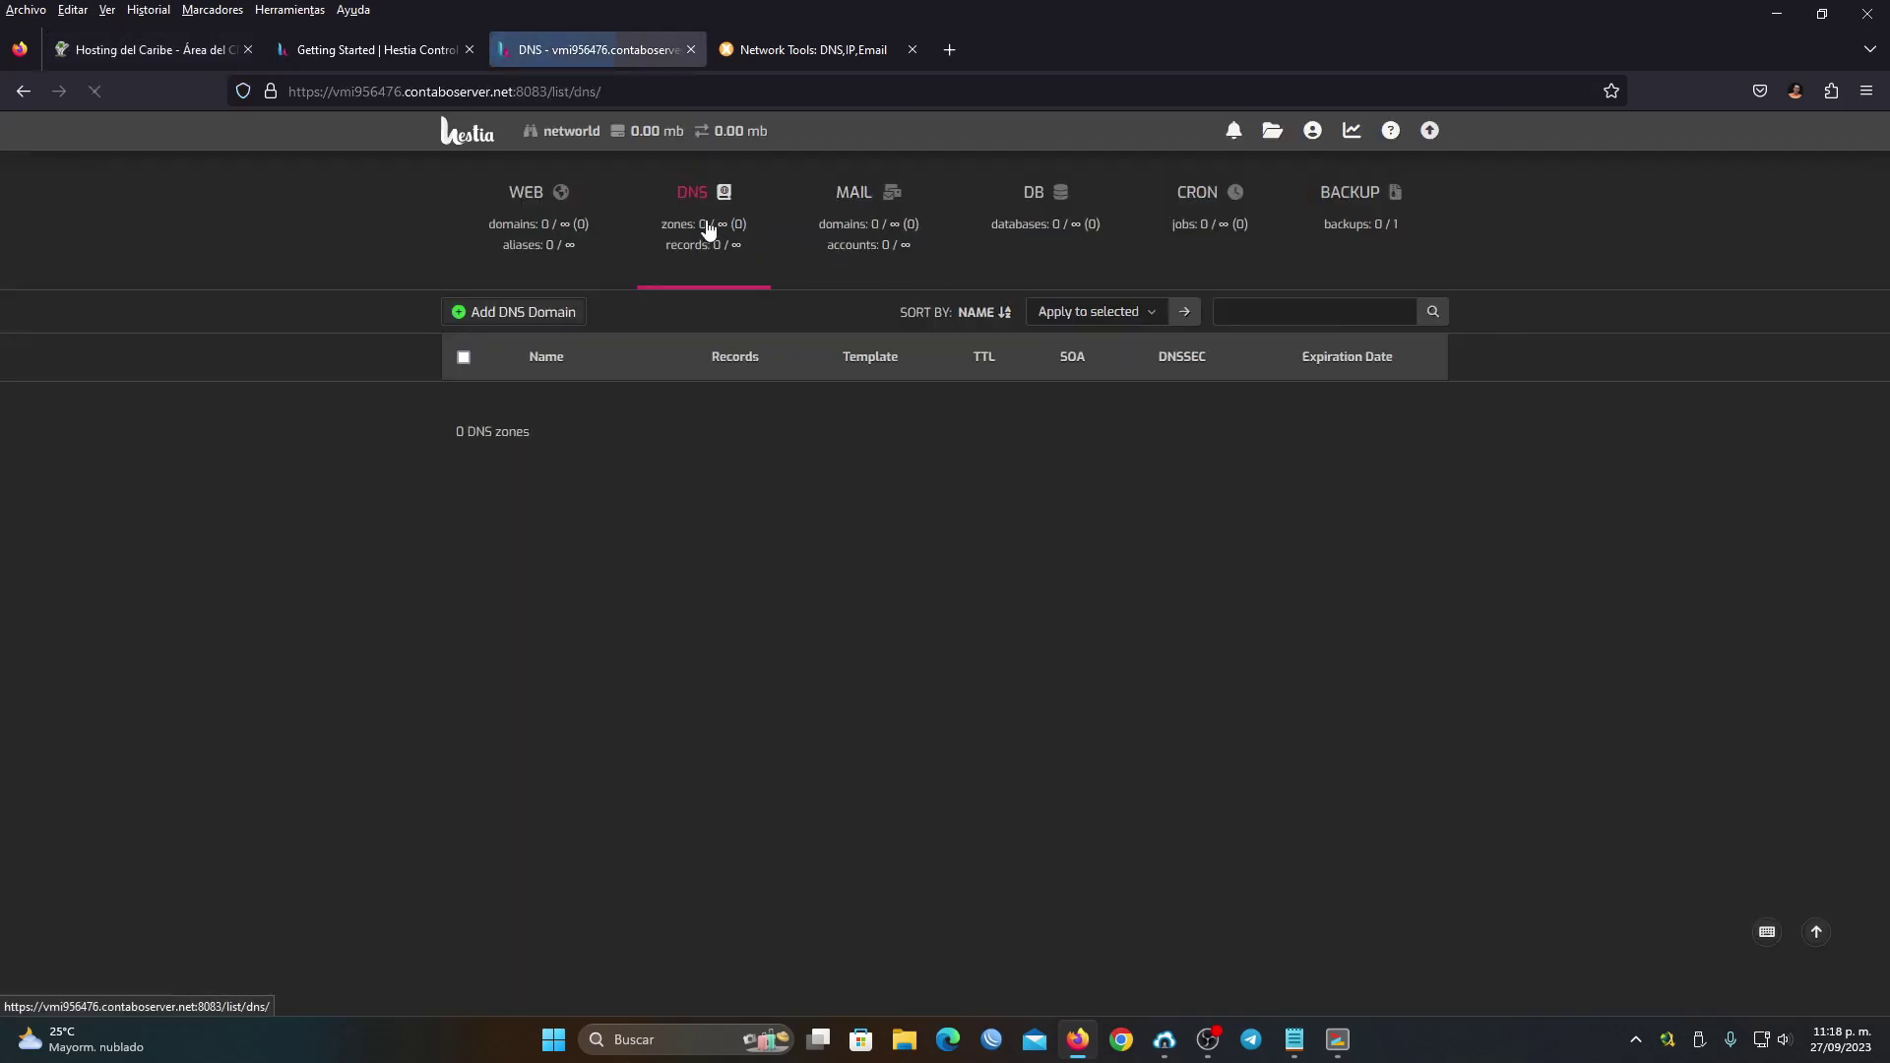
Start a new DNS zone with the domain netntw.com
click(518, 317)
text(netntw.com)
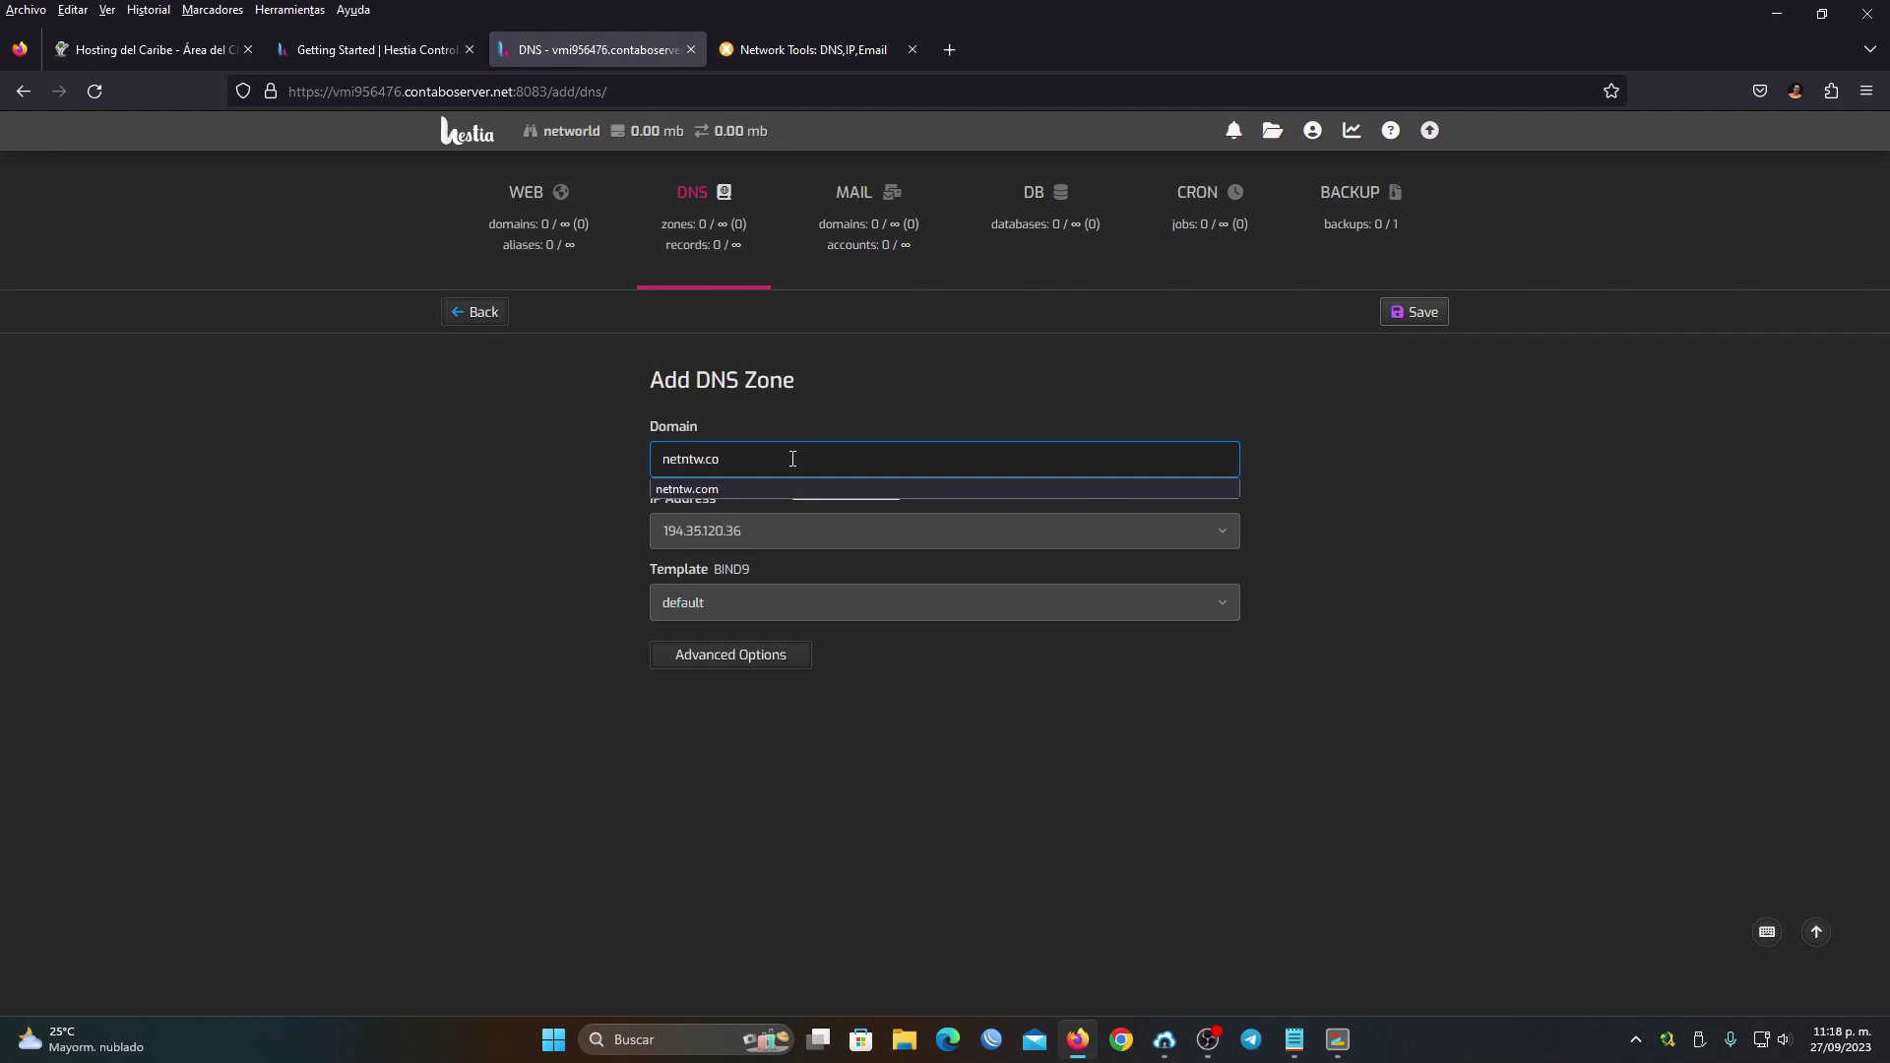
click(785, 489)
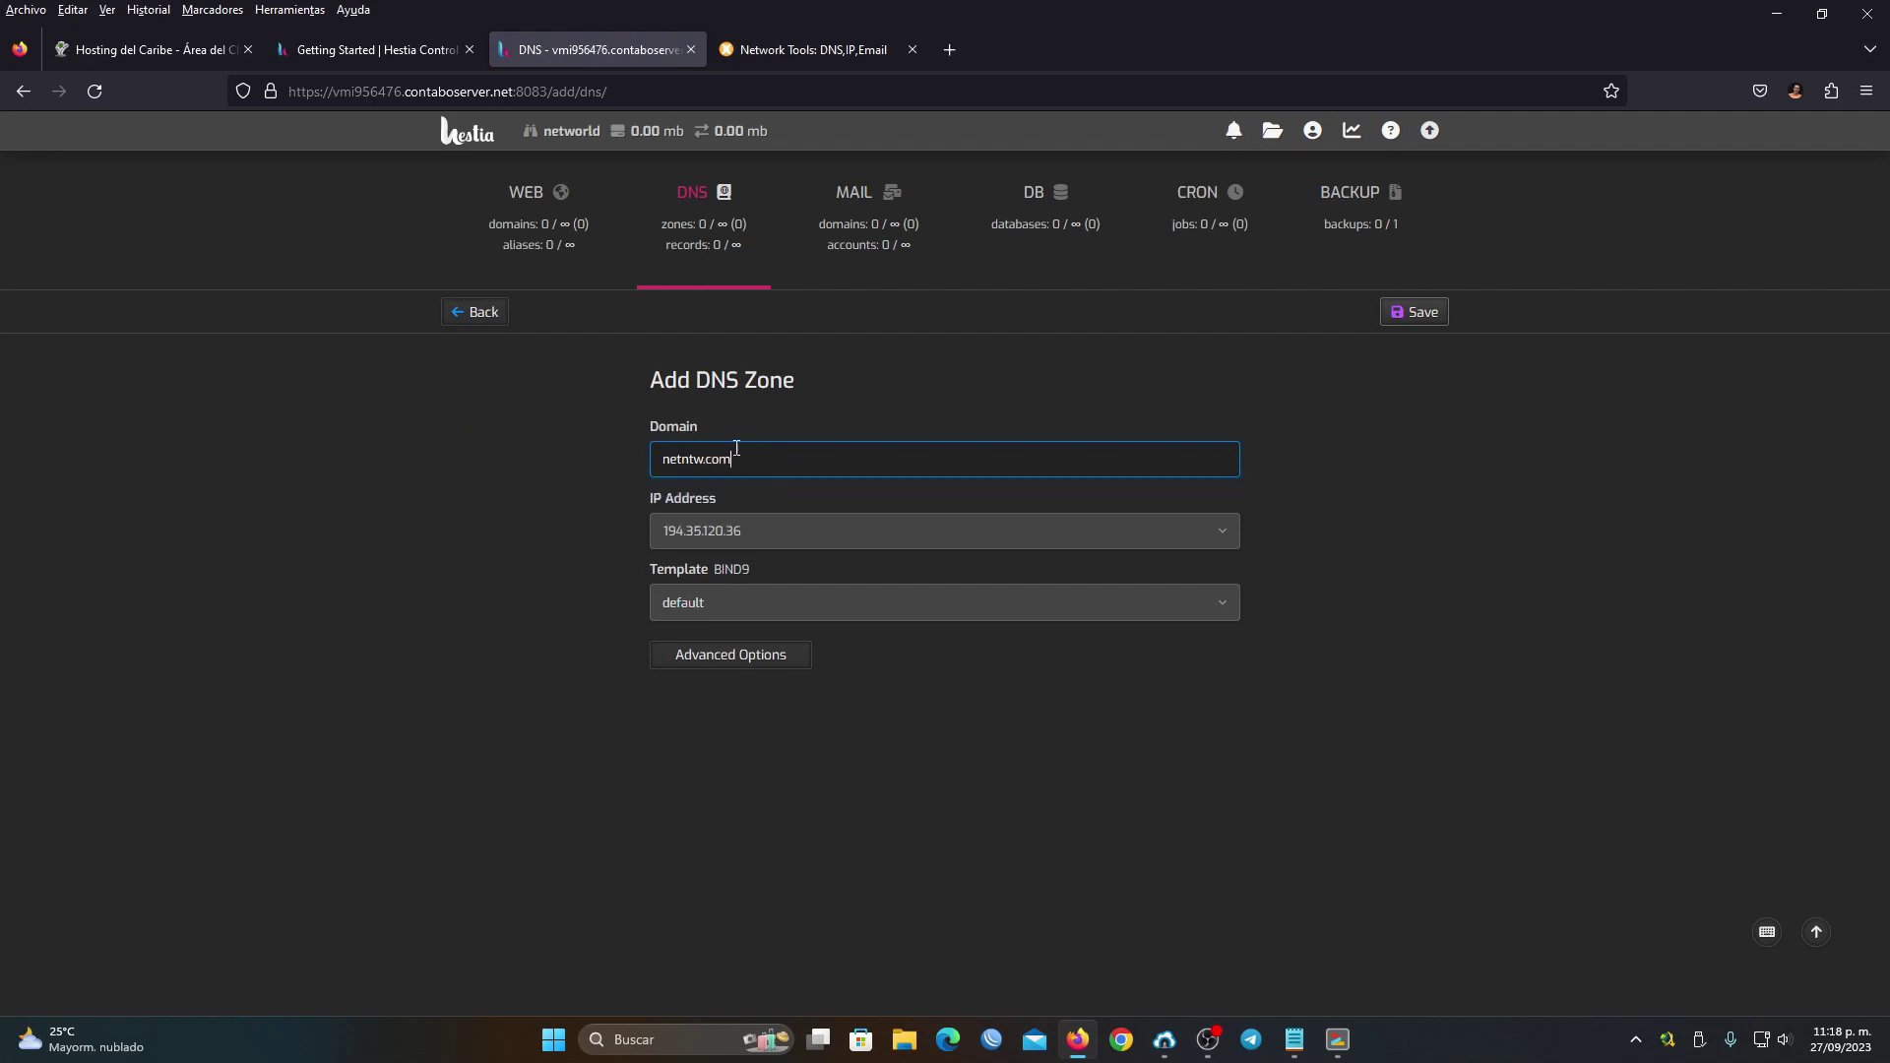
drag(761, 533, 559, 528)
click(559, 528)
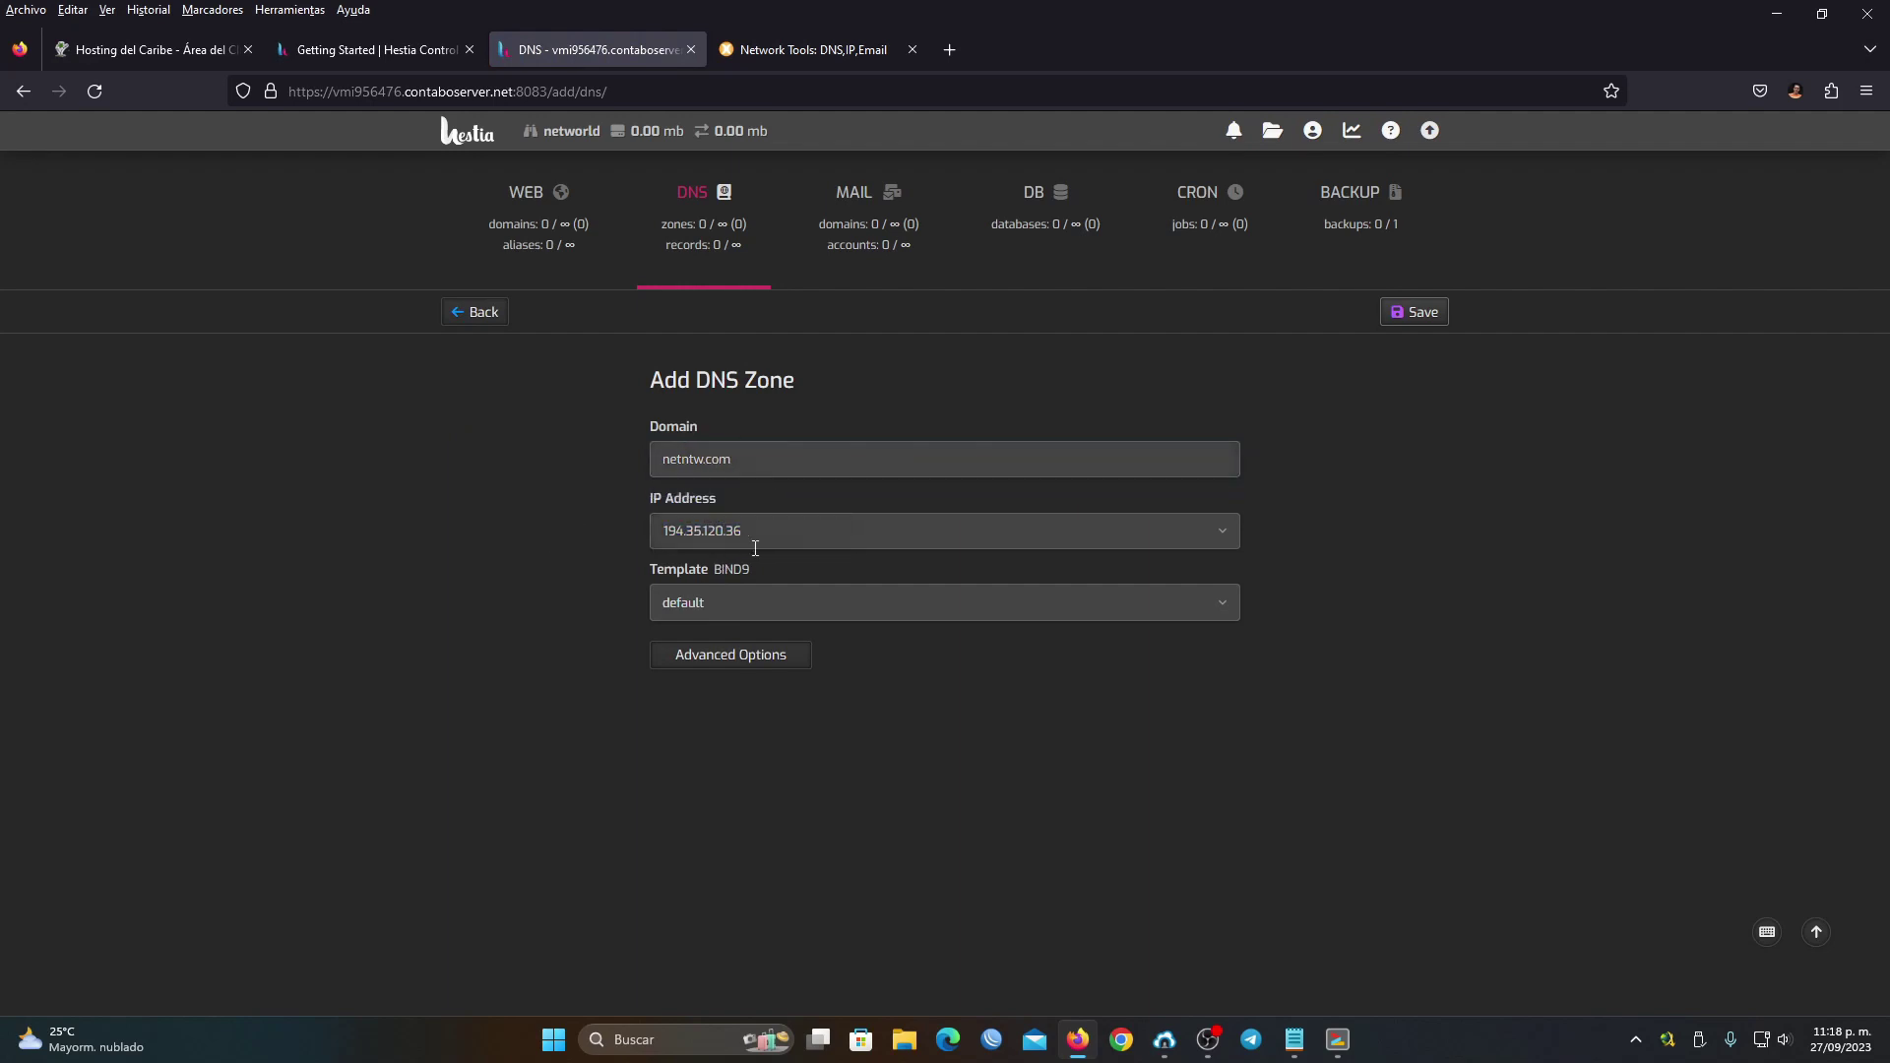
click(1337, 1040)
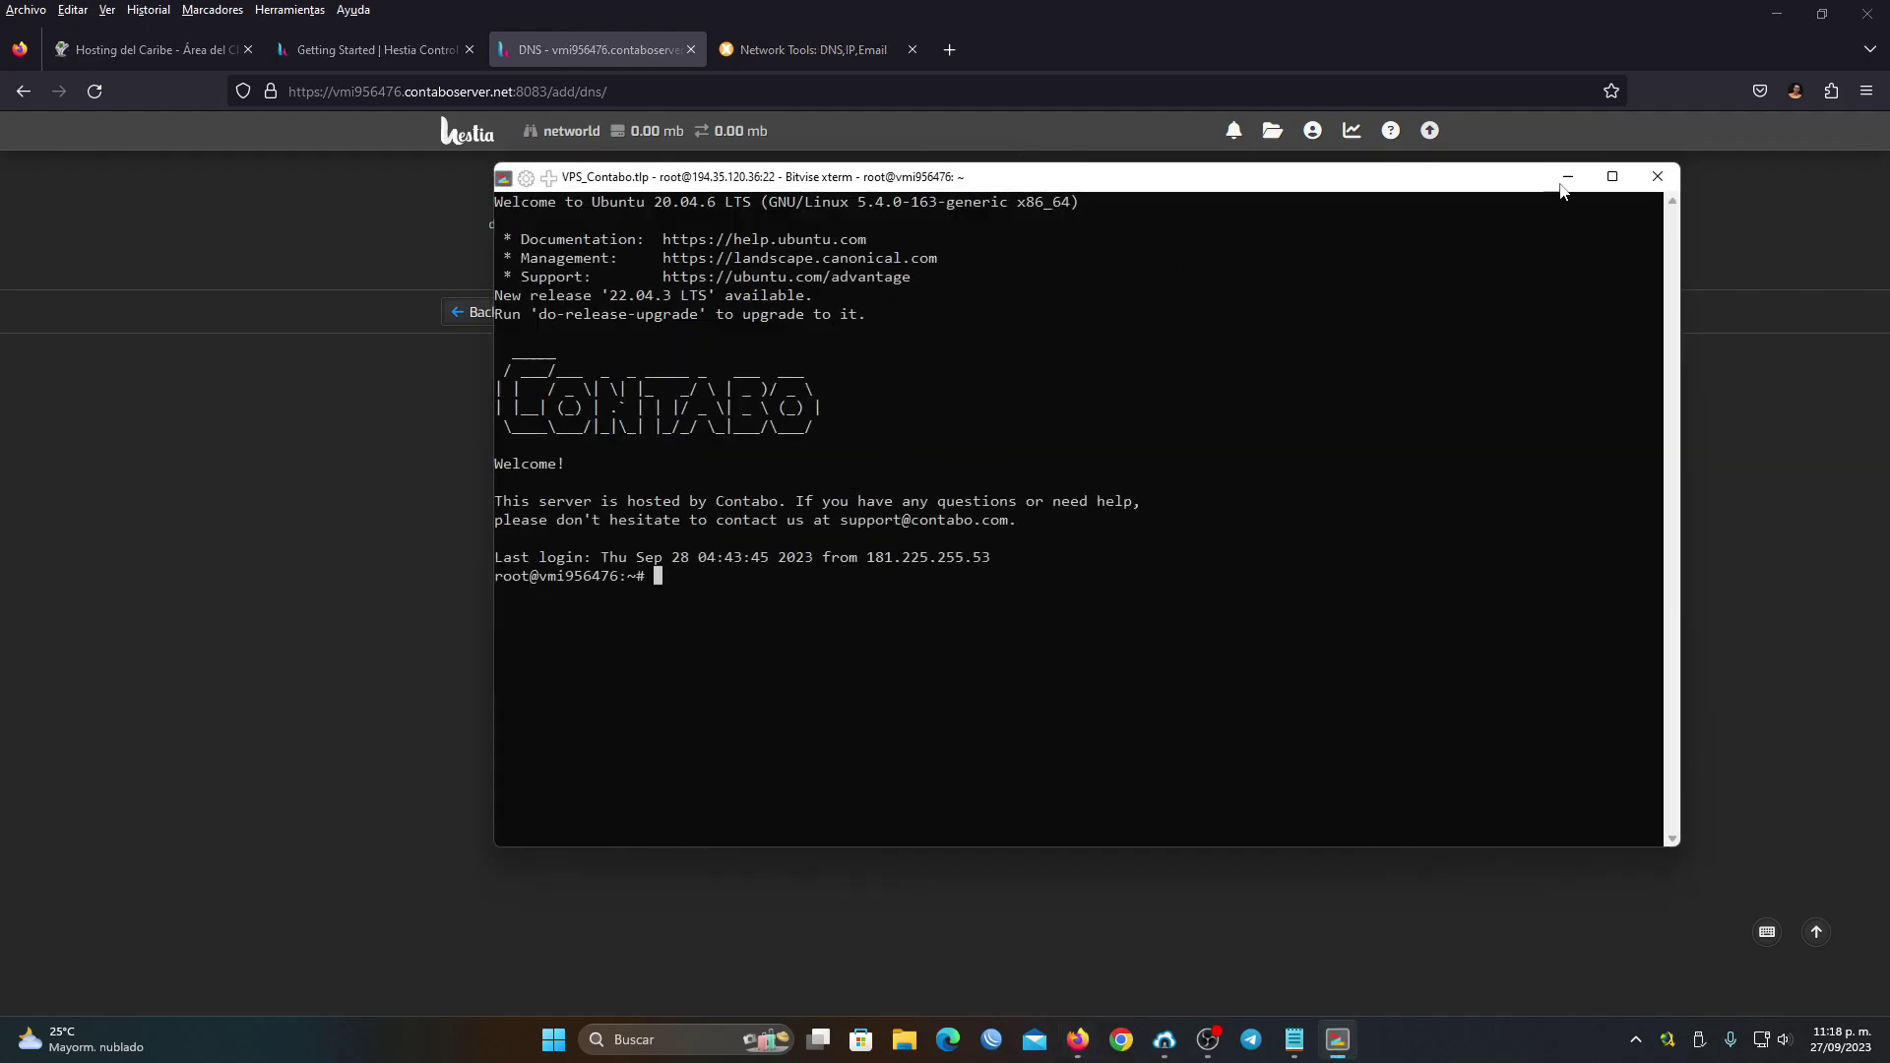
click(1568, 177)
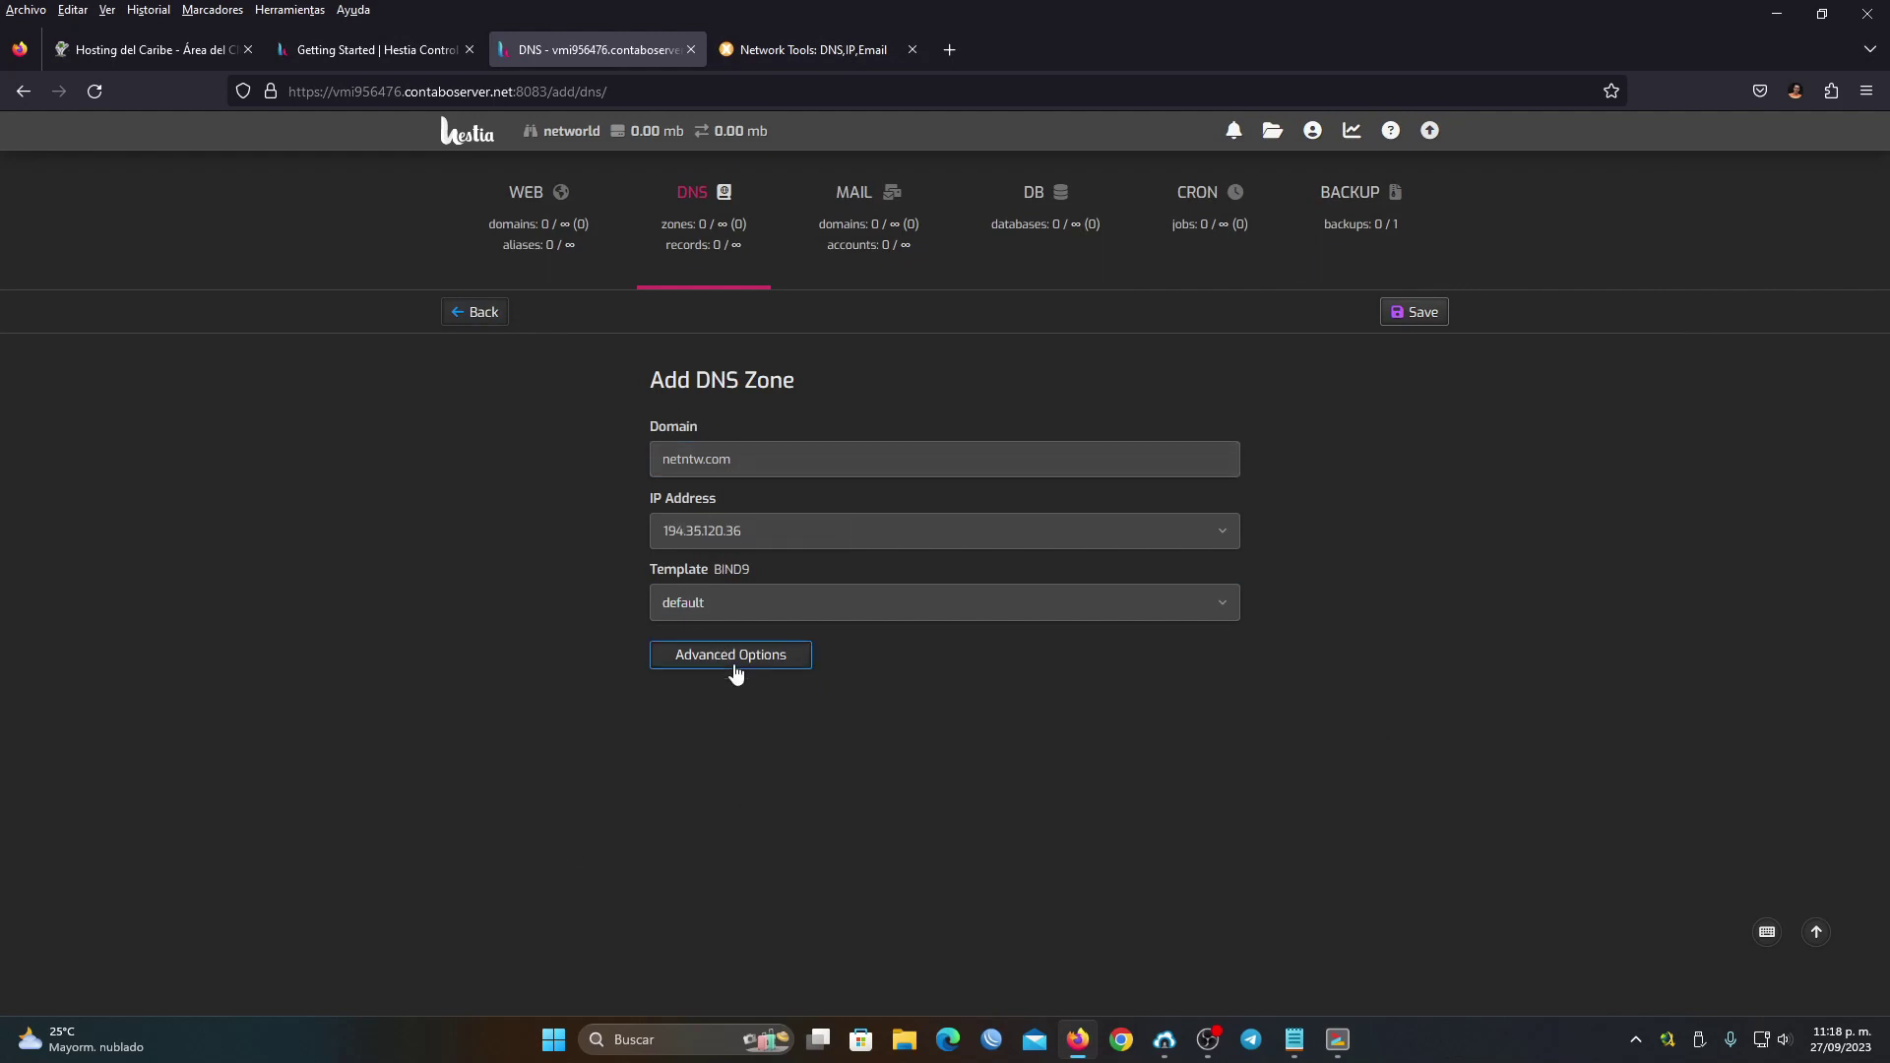
Replace the default name servers with ns1.netntw.com and ns2.netntw.com and save the zone
click(696, 666)
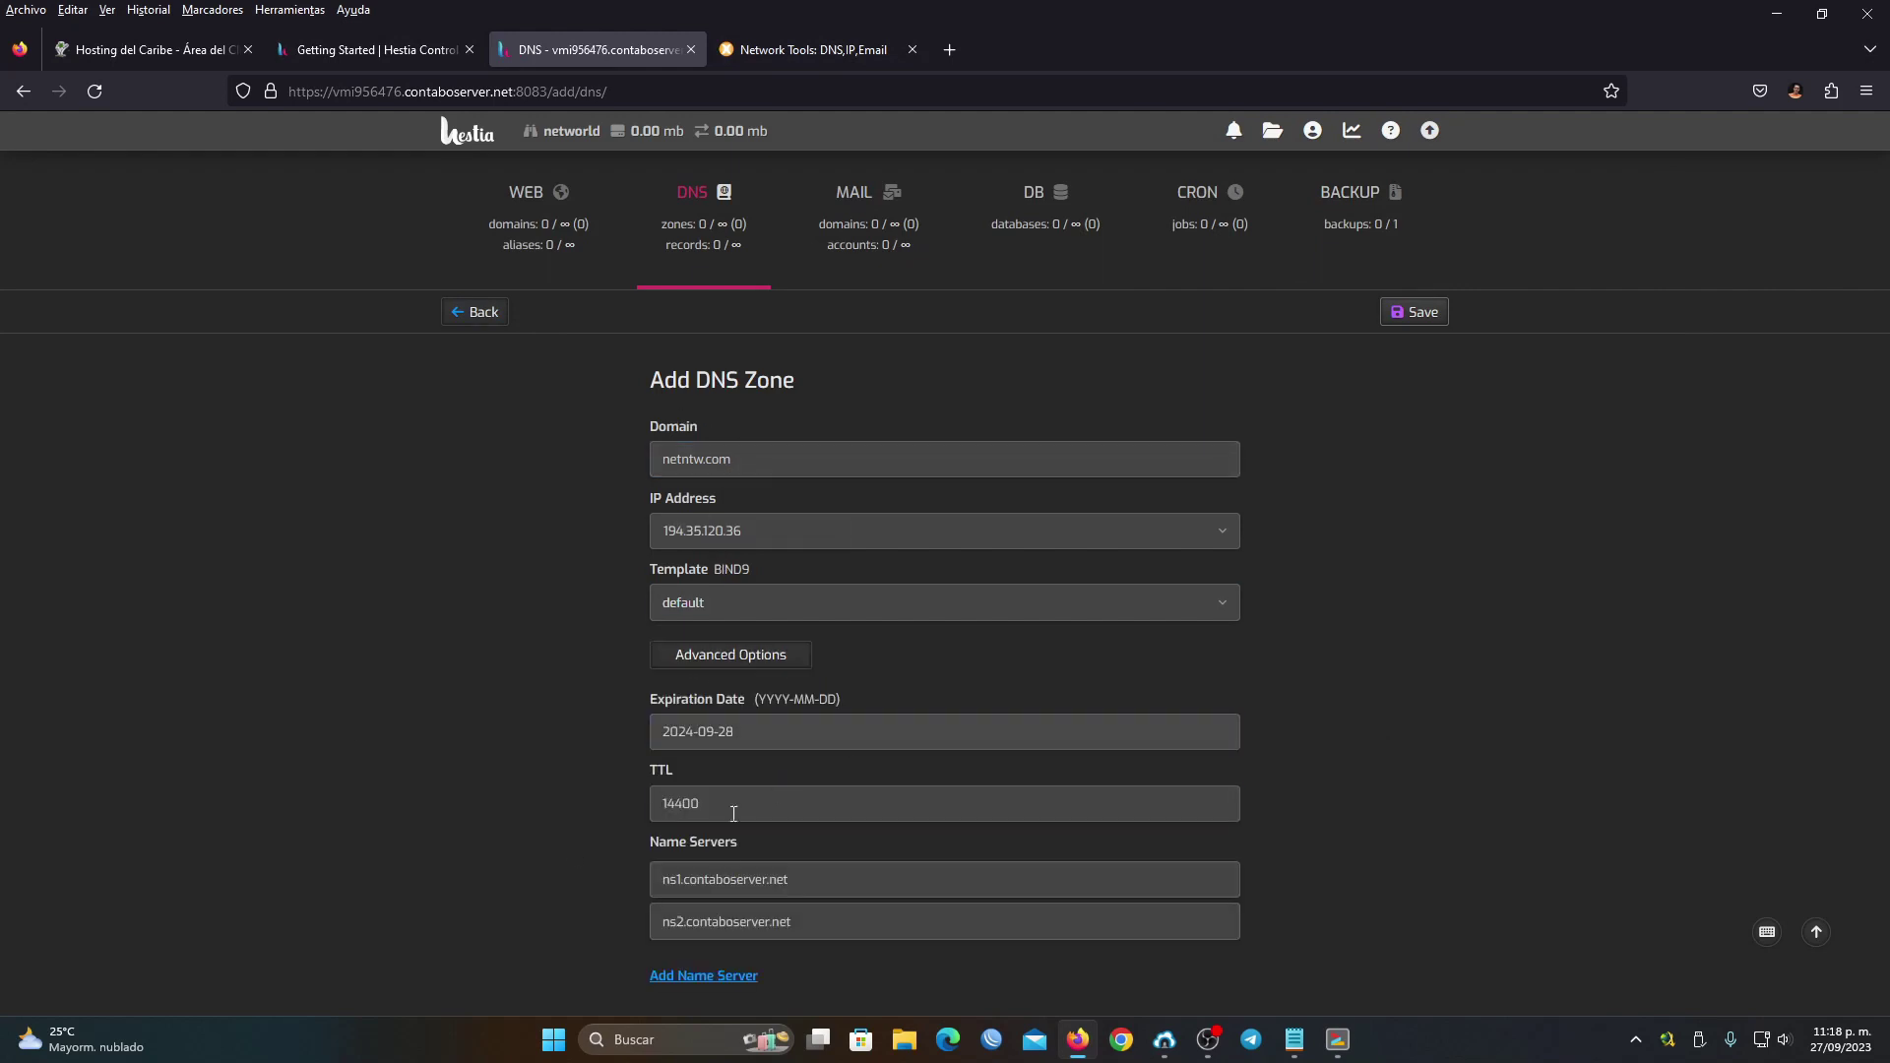
triple_click(835, 879)
key(Tab)
key(shift+Tab)
key(Tab)
key(shift+Tab)
key(Tab)
key(BackSpace)
key(shift+Tab)
key(BackSpace)
key(shift+Tab)
key(shift+Tab)
key(shift+Tab)
key(shift+Tab)
key(shift+Tab)
key(shift+Tab)
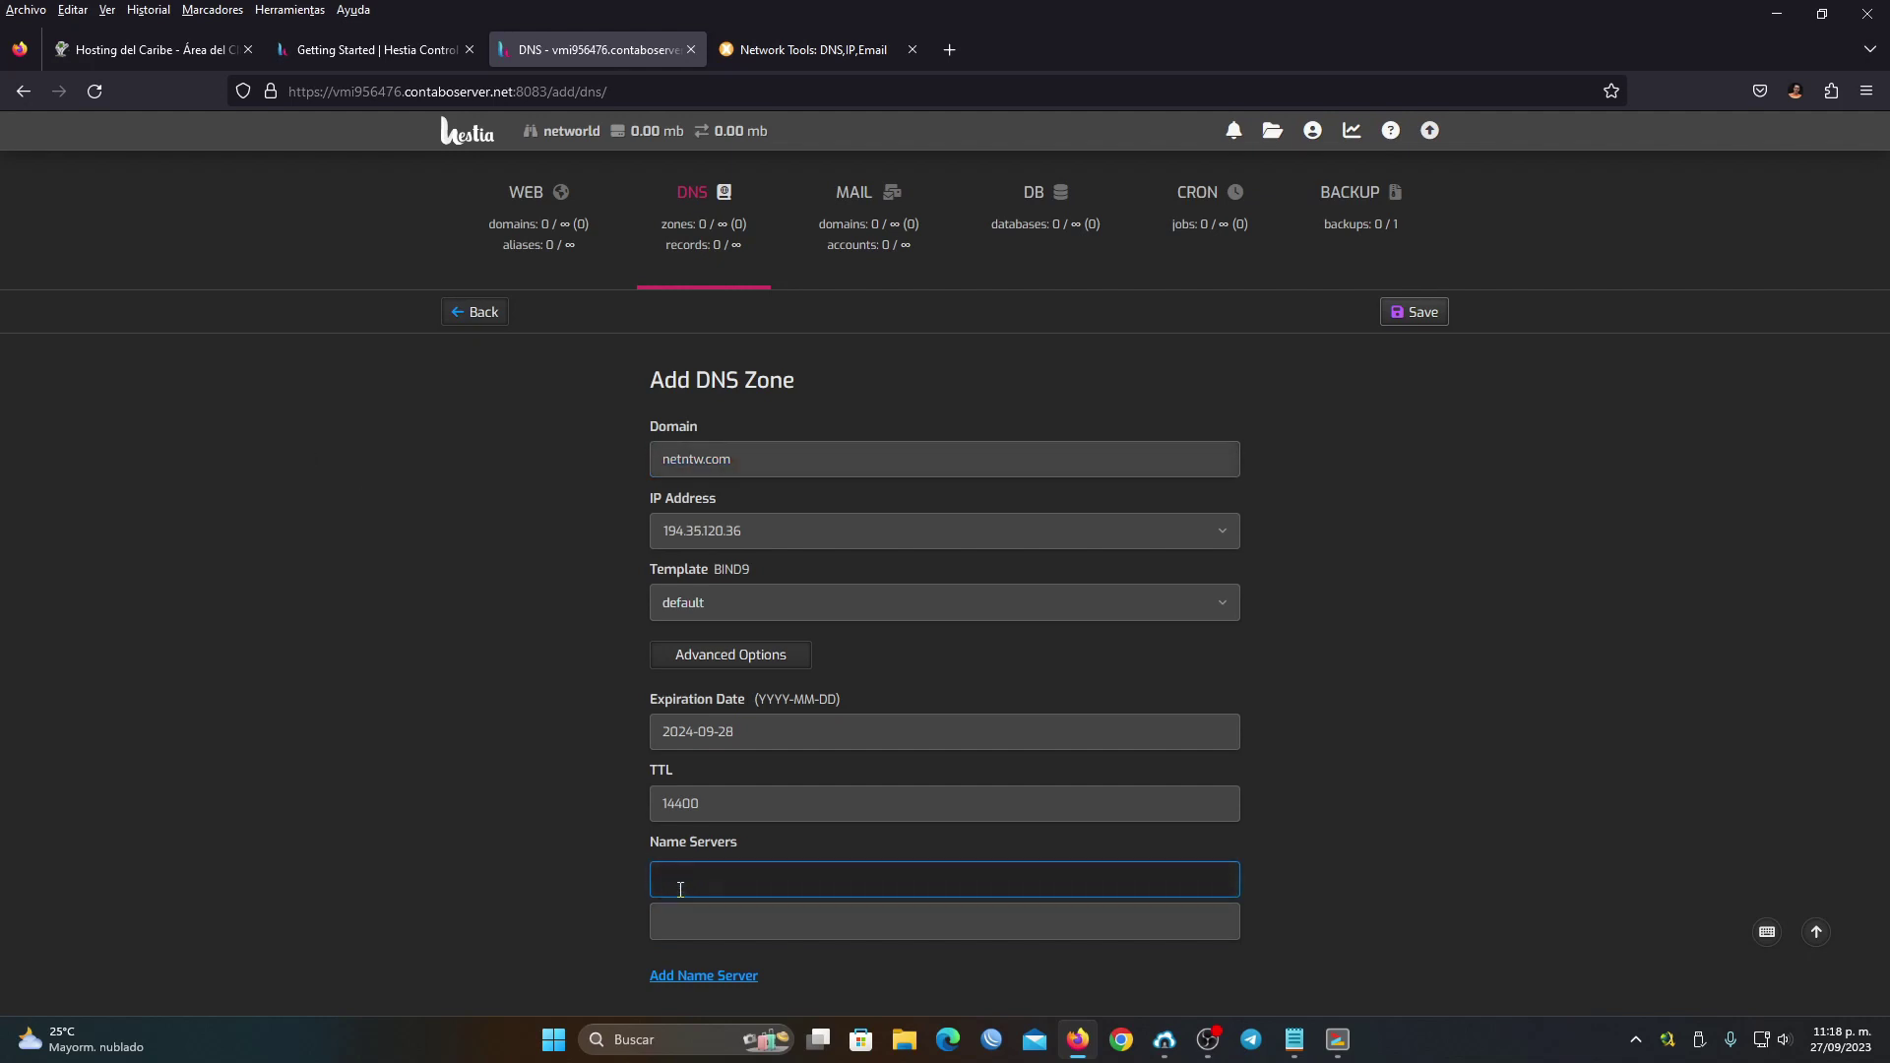
text(ns1)
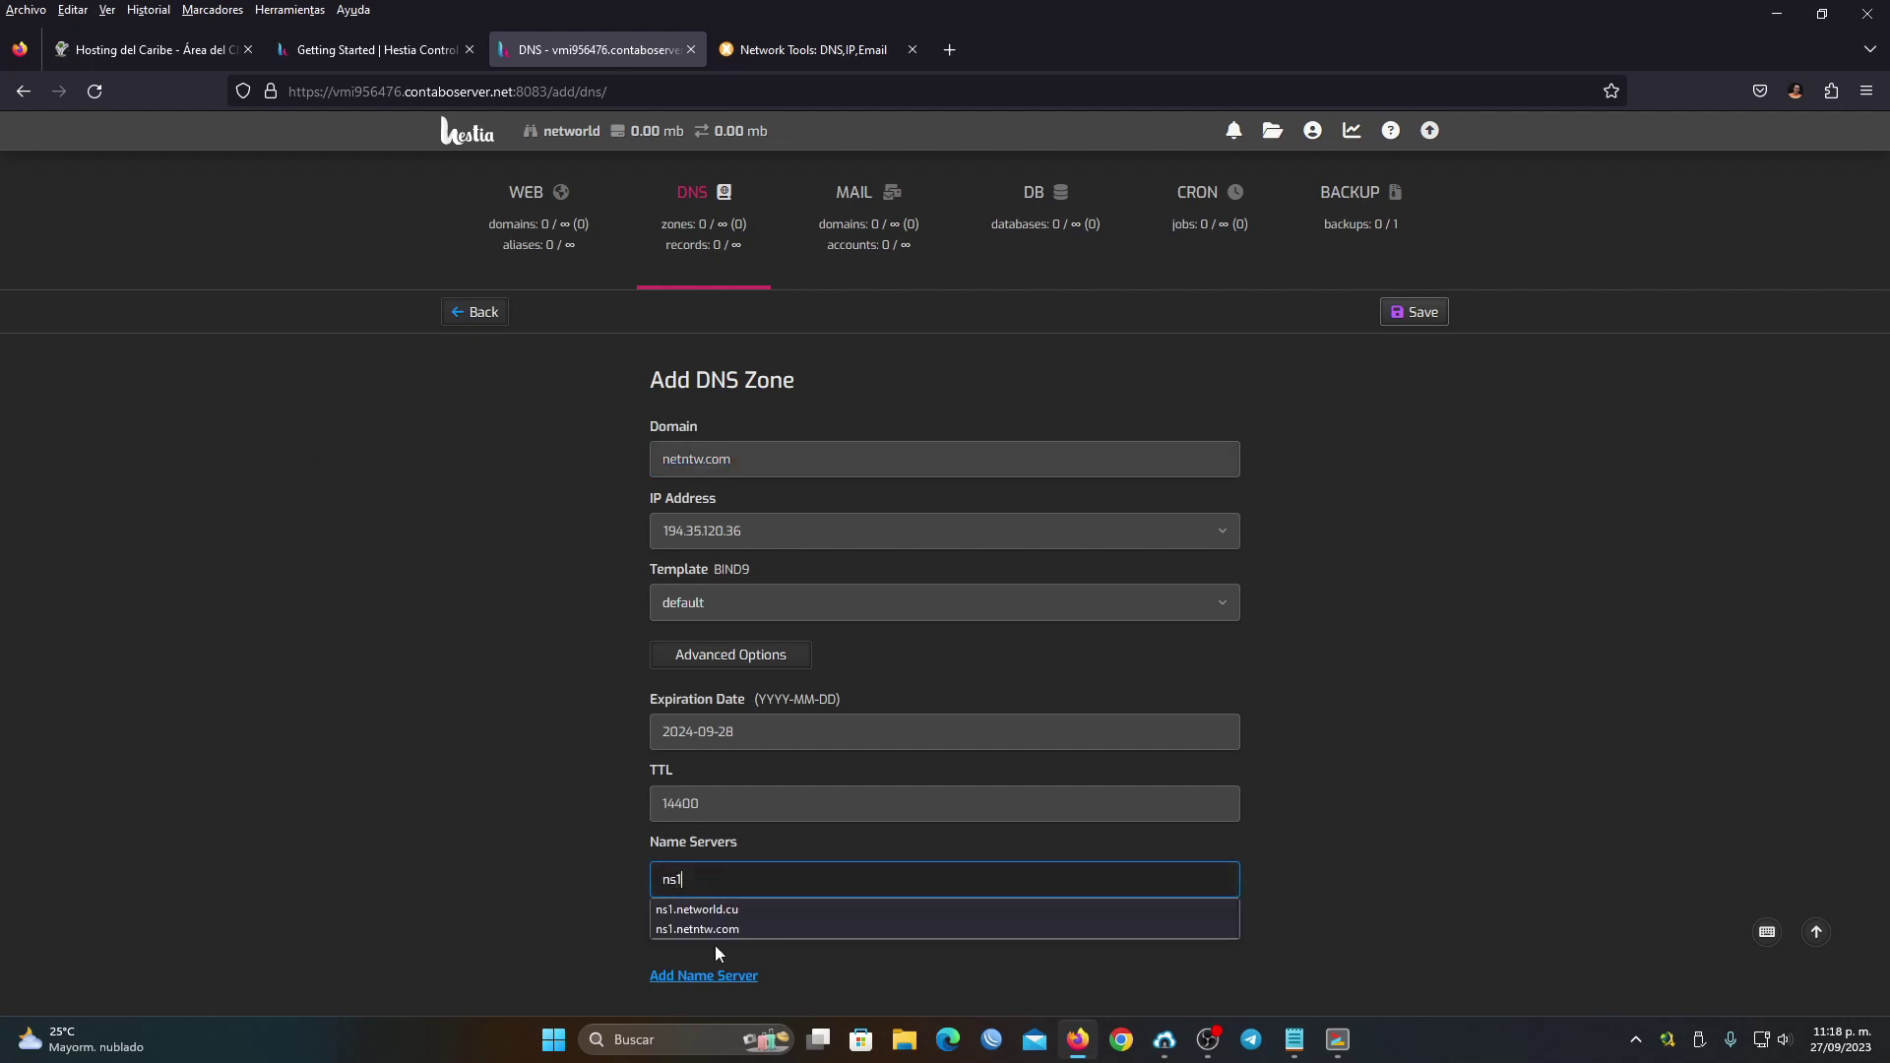
click(719, 928)
click(722, 910)
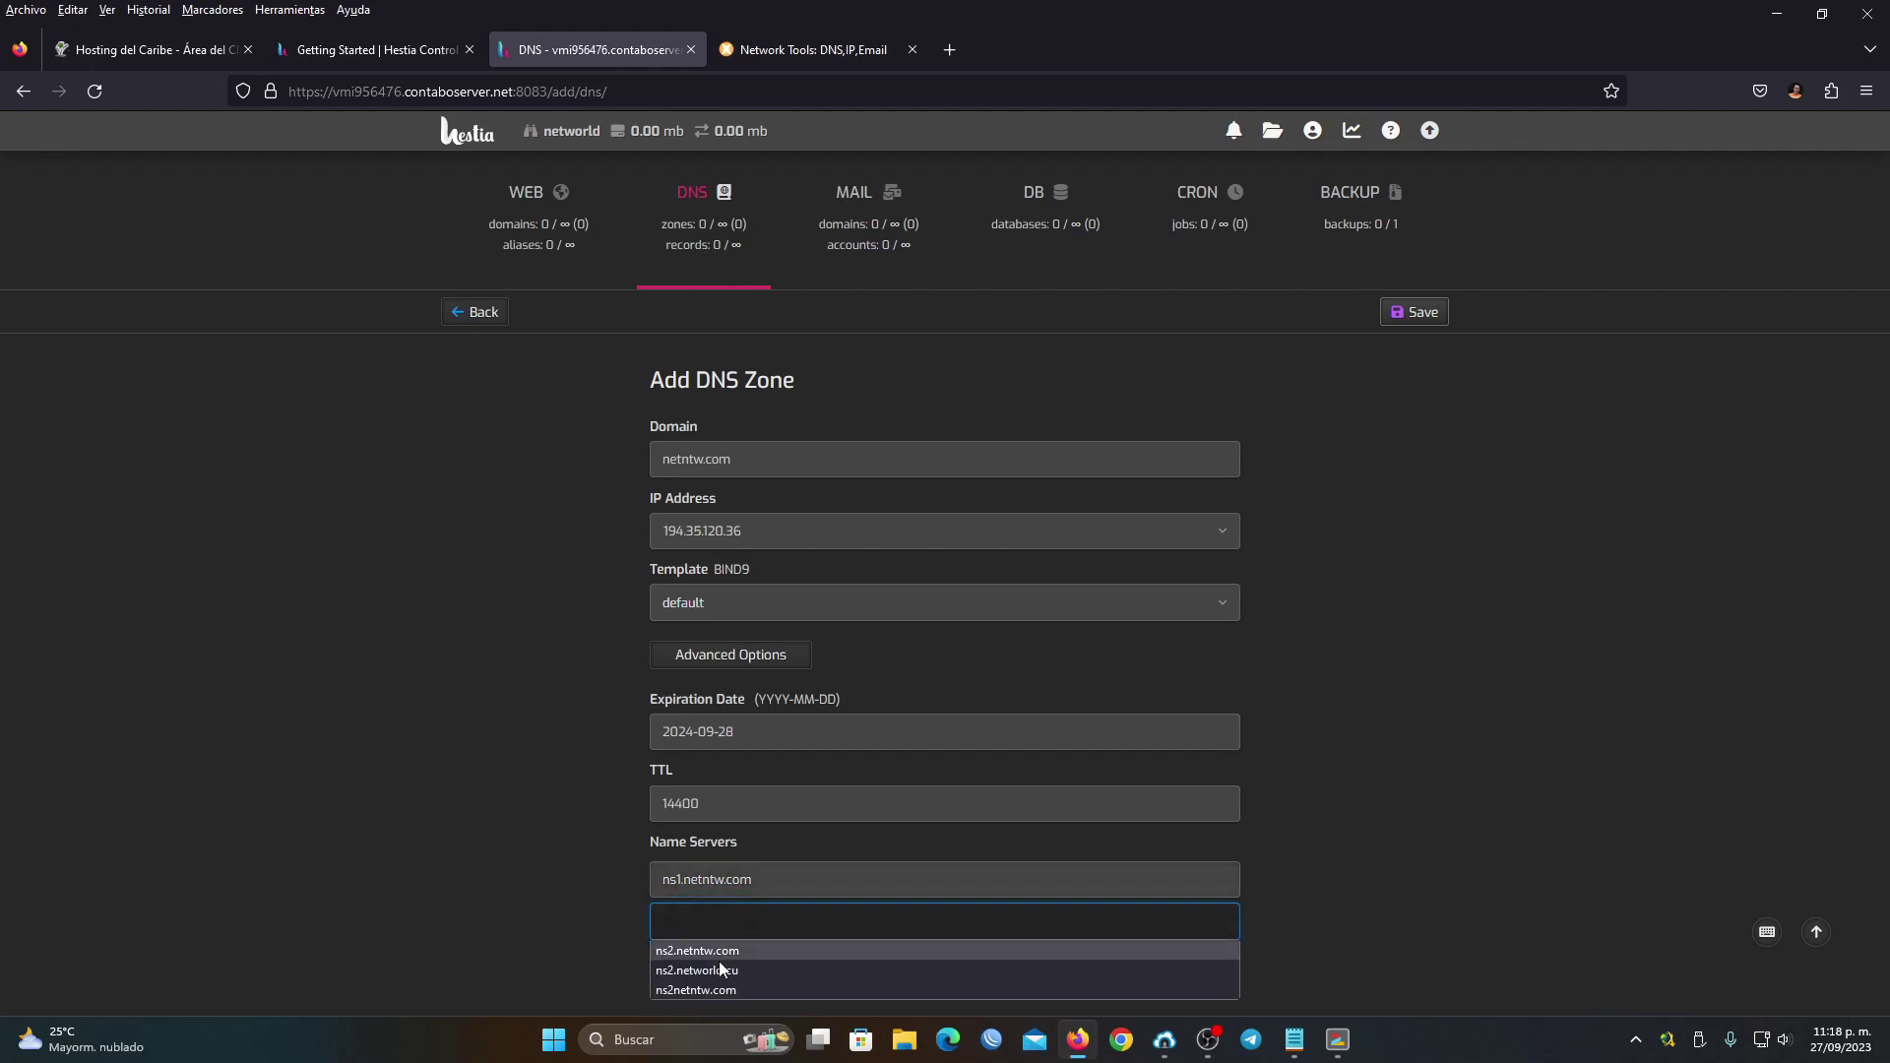
click(719, 969)
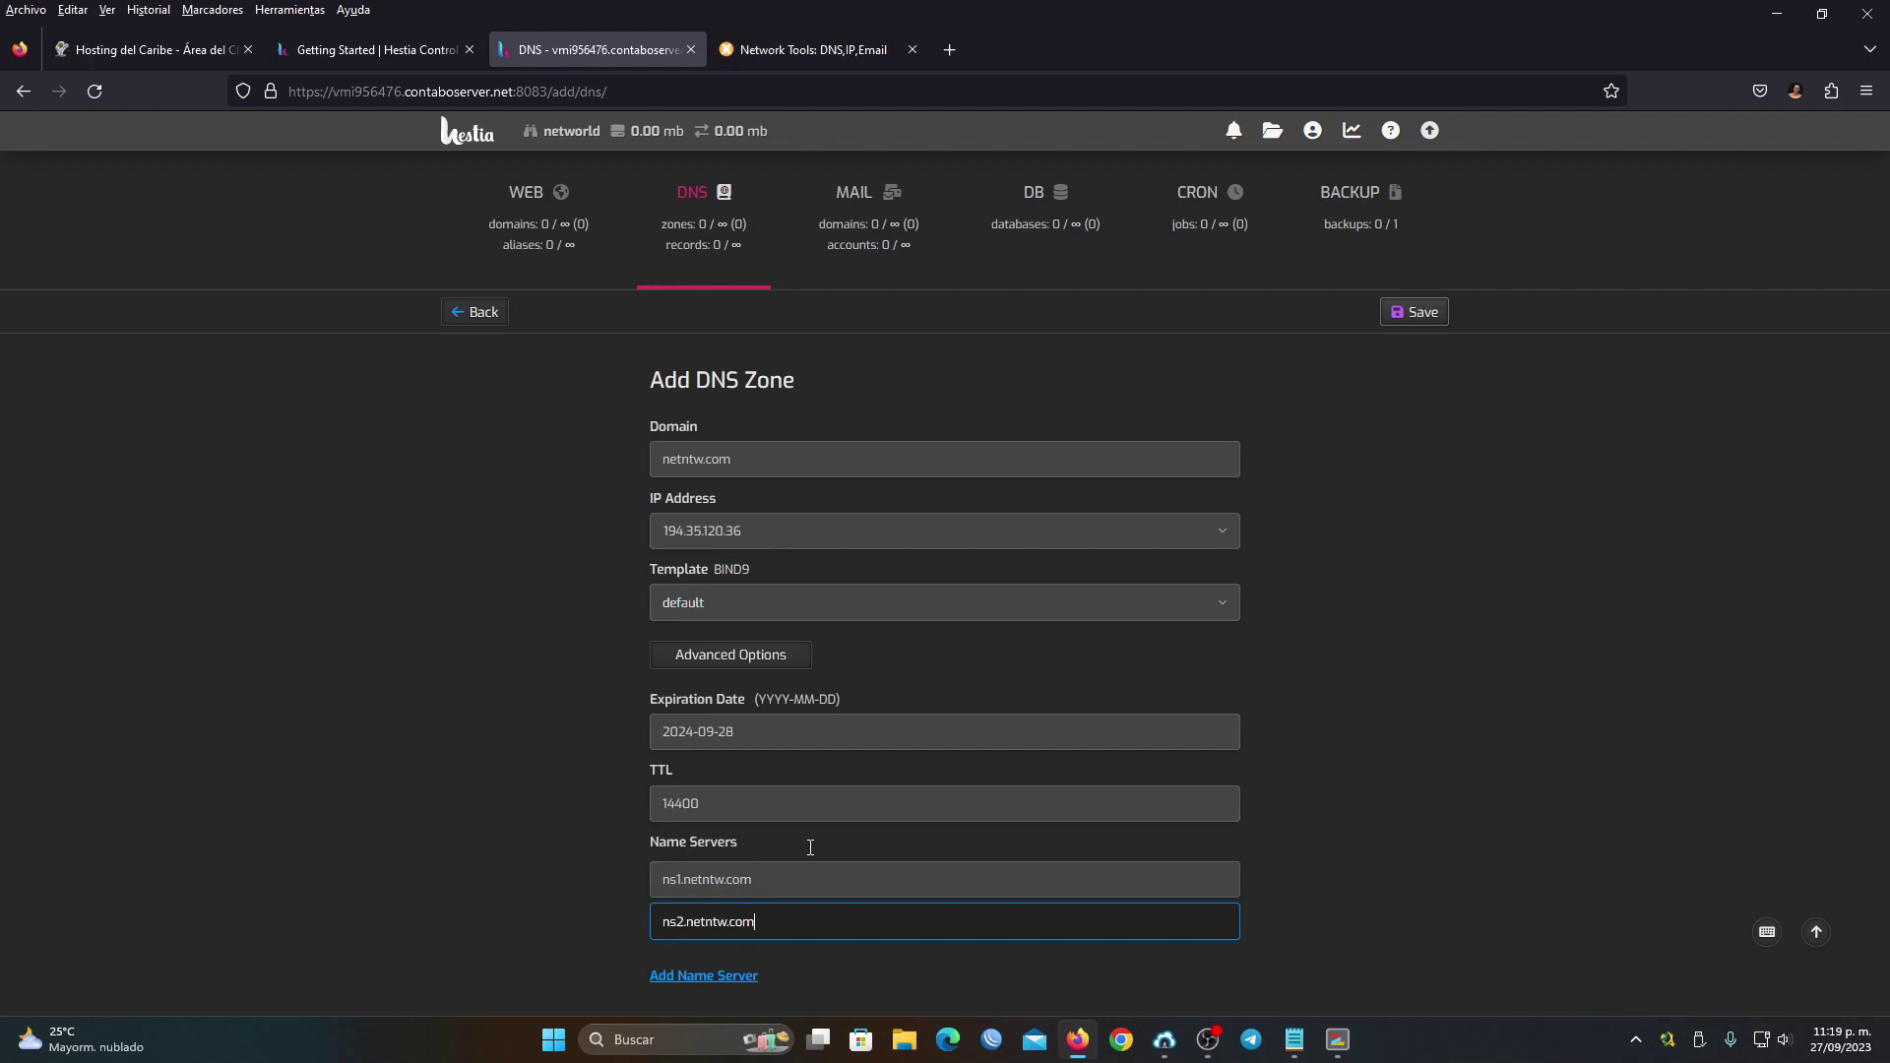
click(1417, 312)
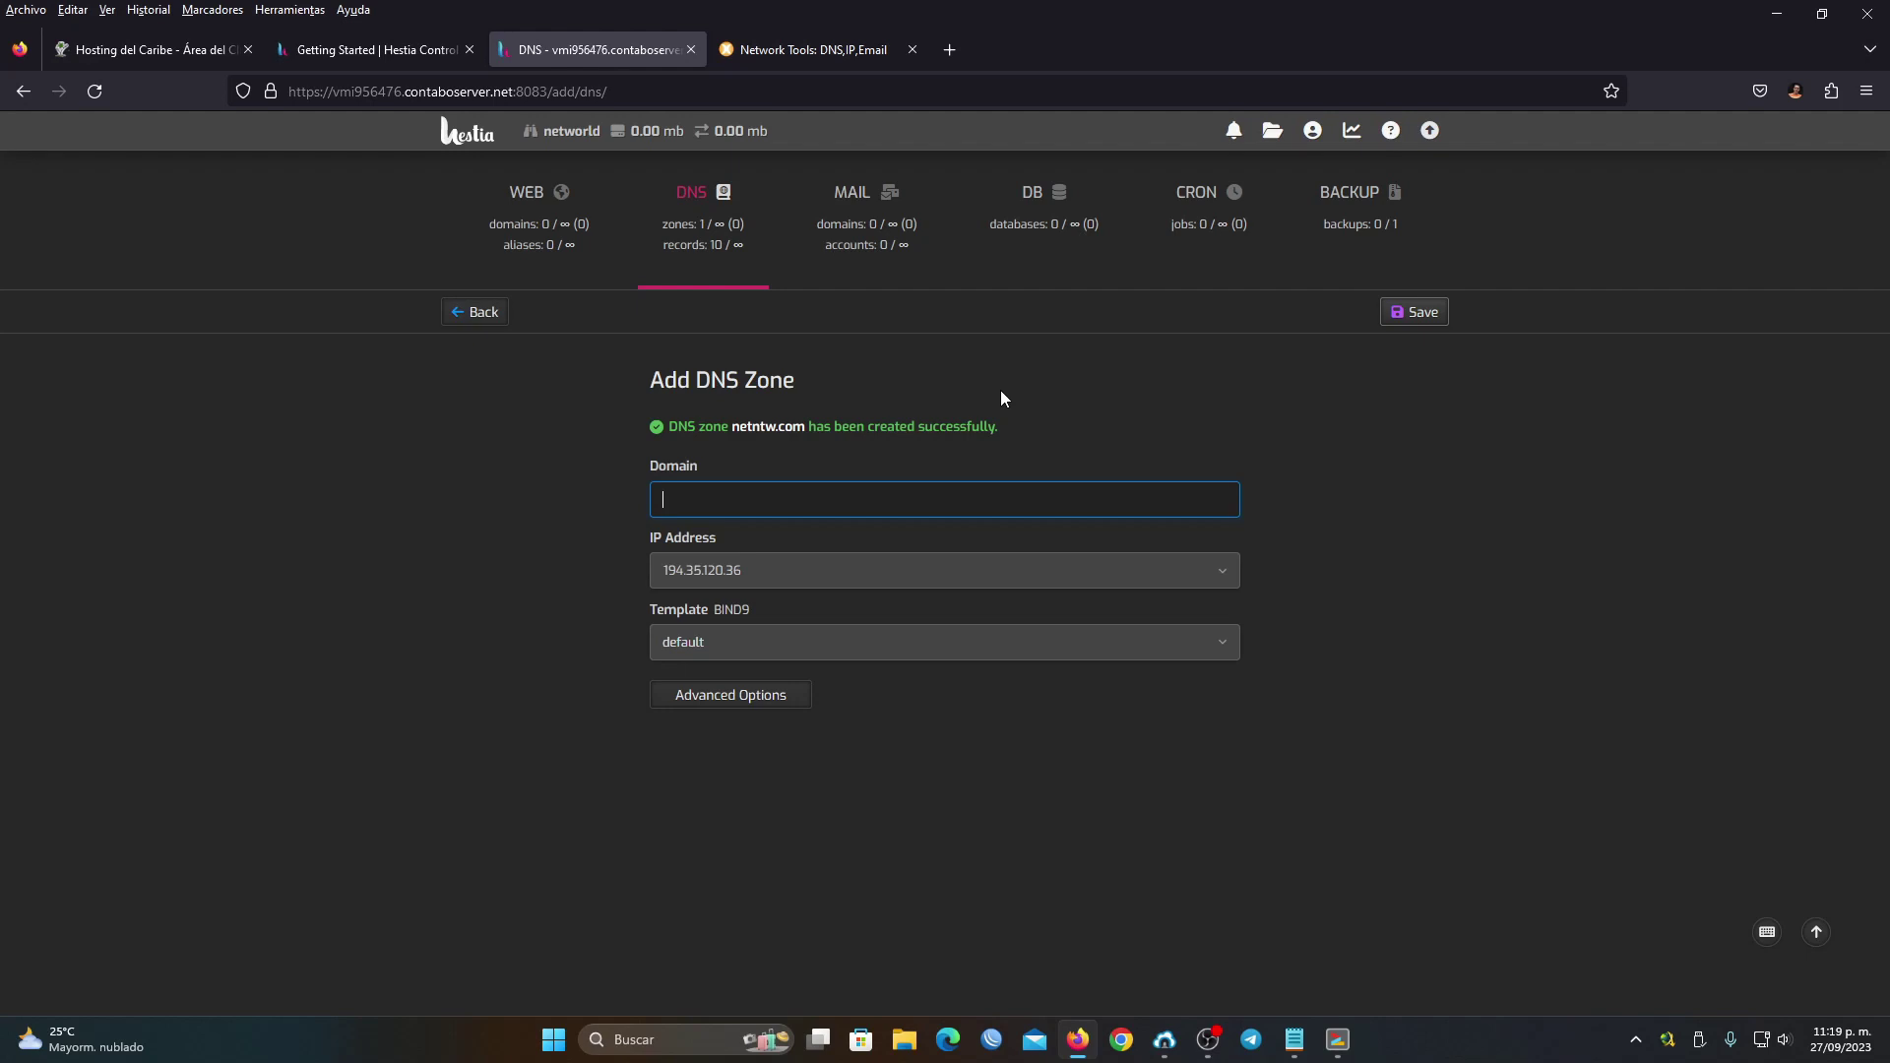
Open netntw.com's DNS records list and compare it with the registrar's nameserver settings
click(703, 202)
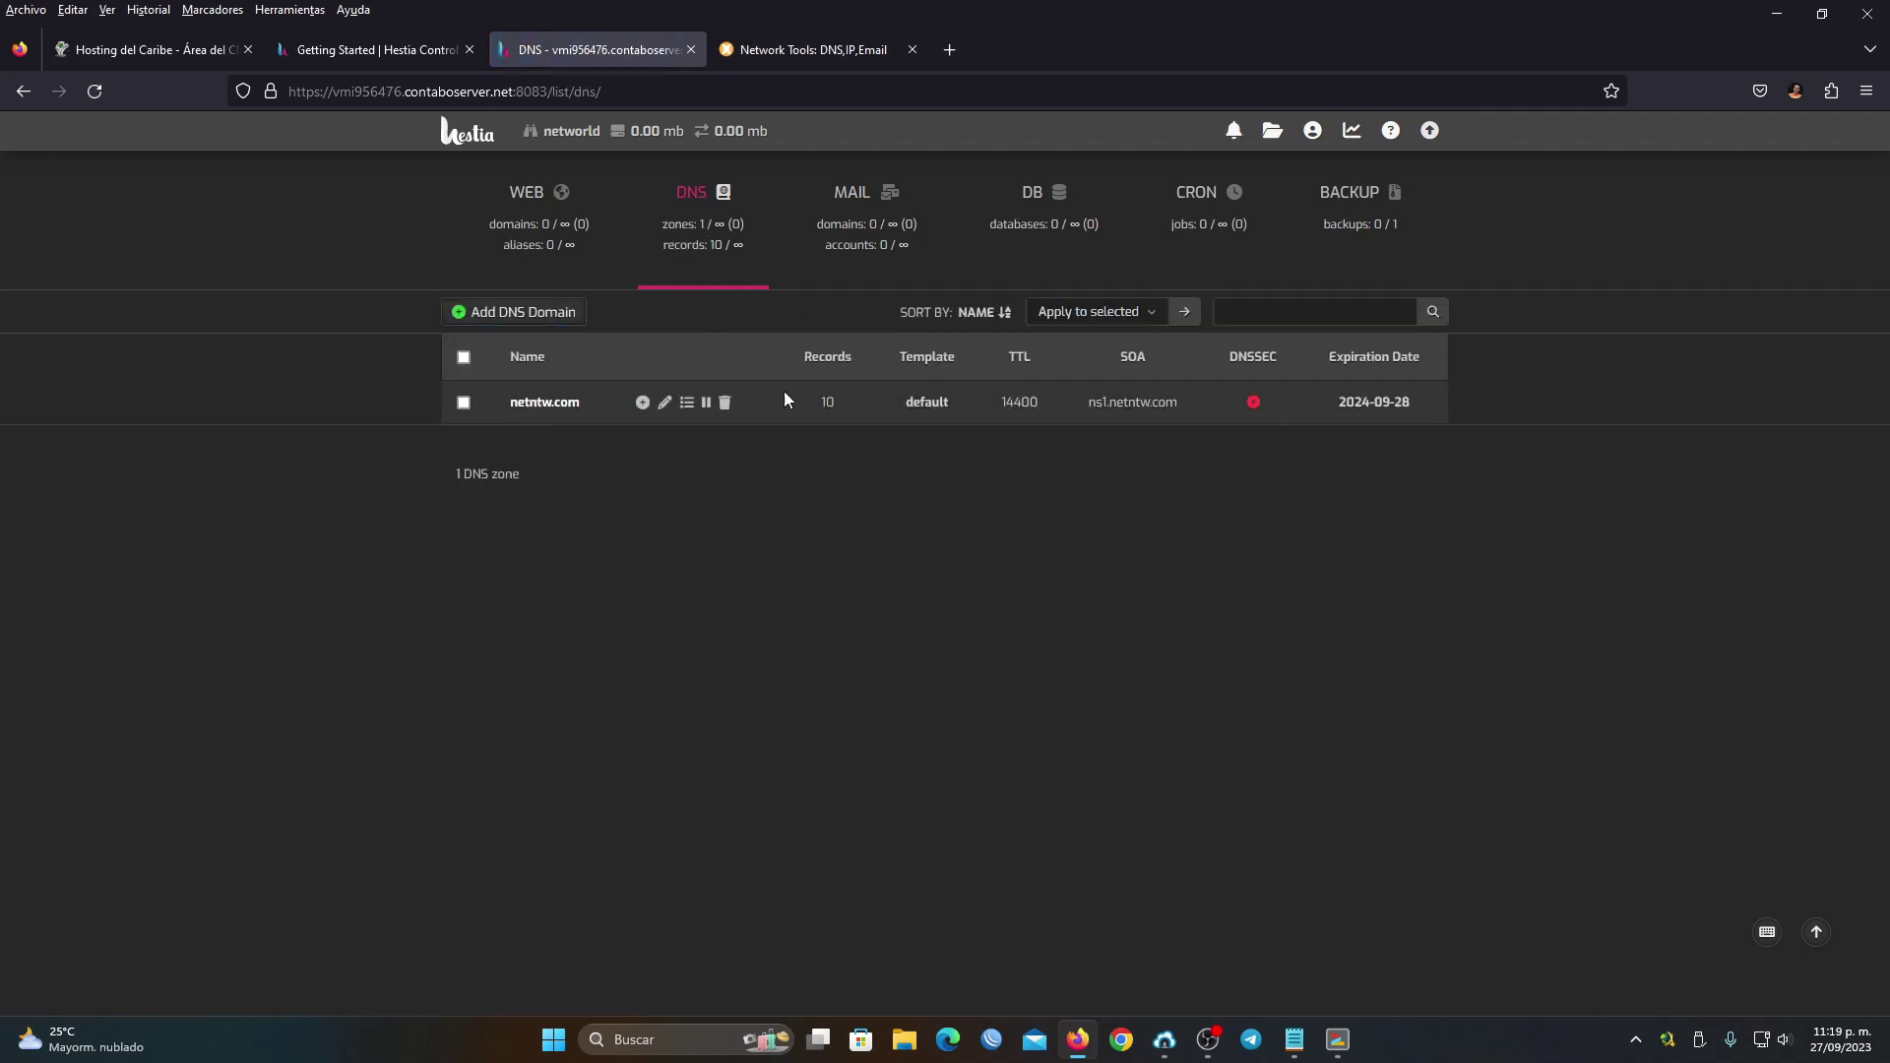
mouse_move(644, 399)
click(688, 404)
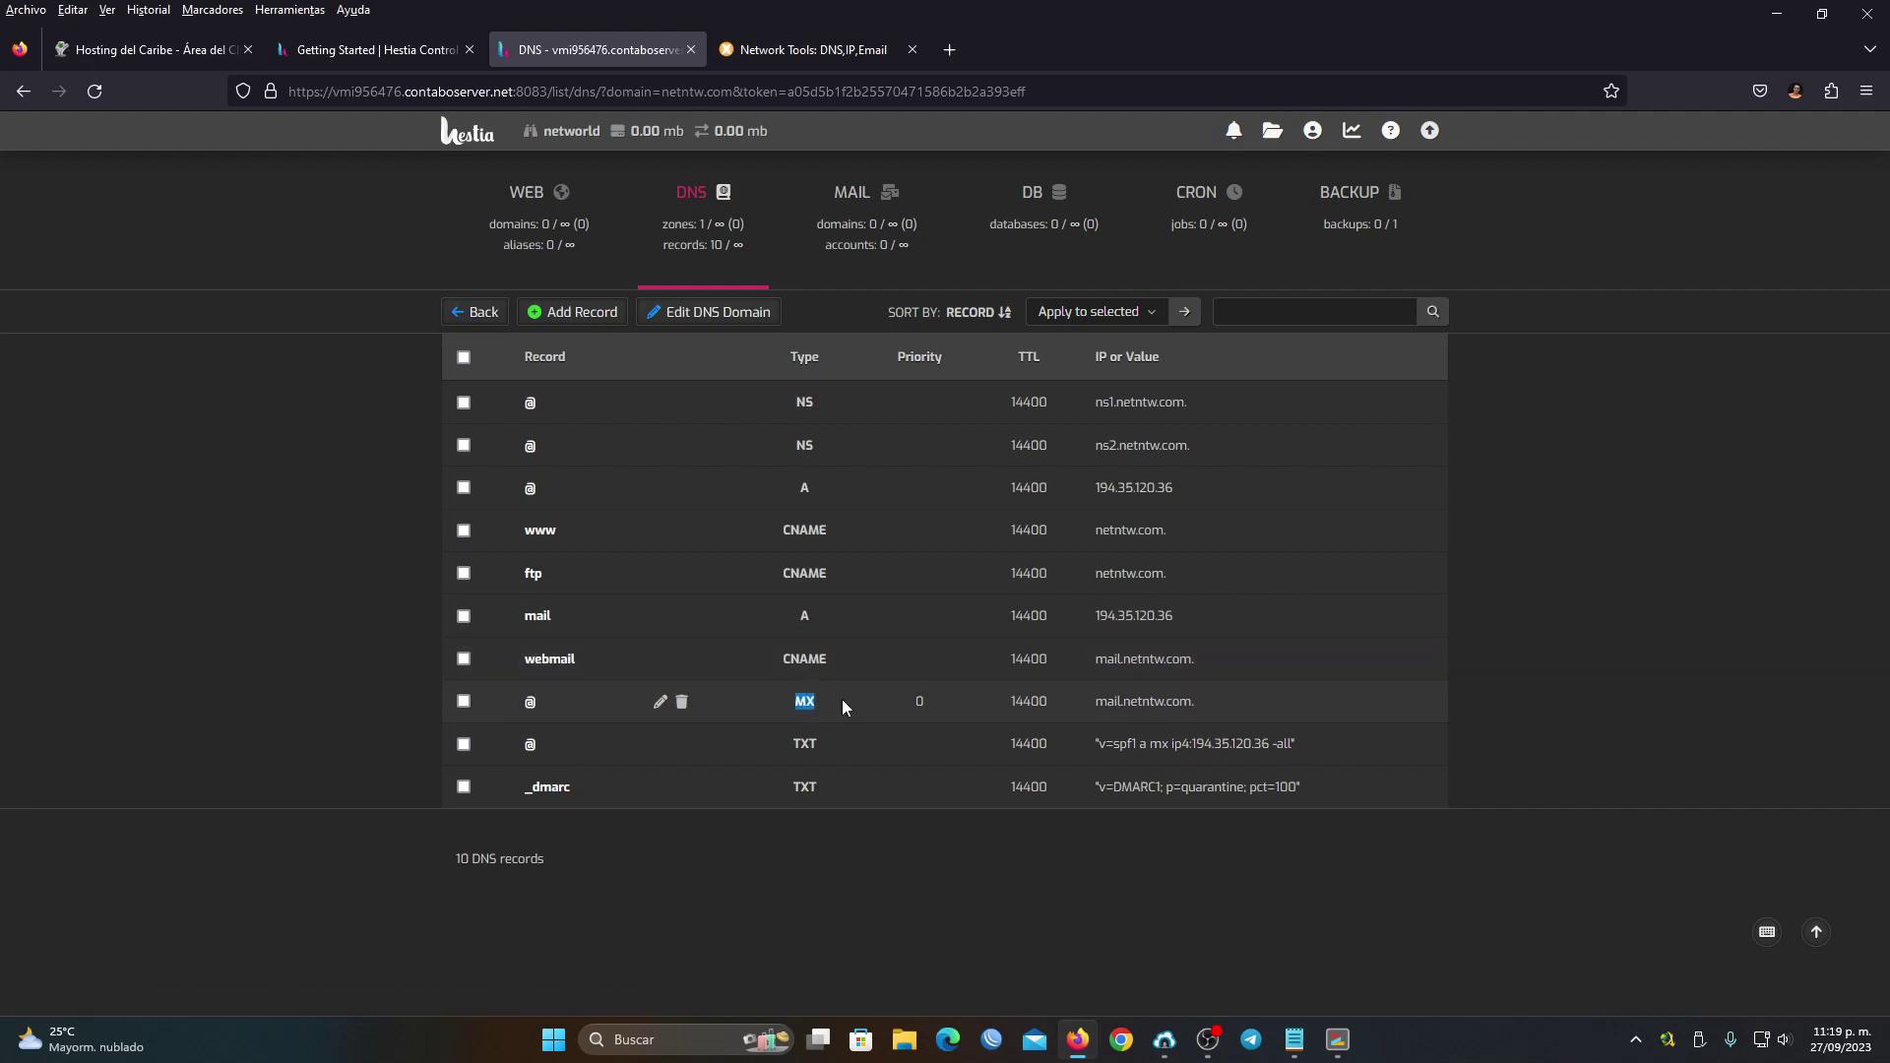
click(919, 701)
click(126, 51)
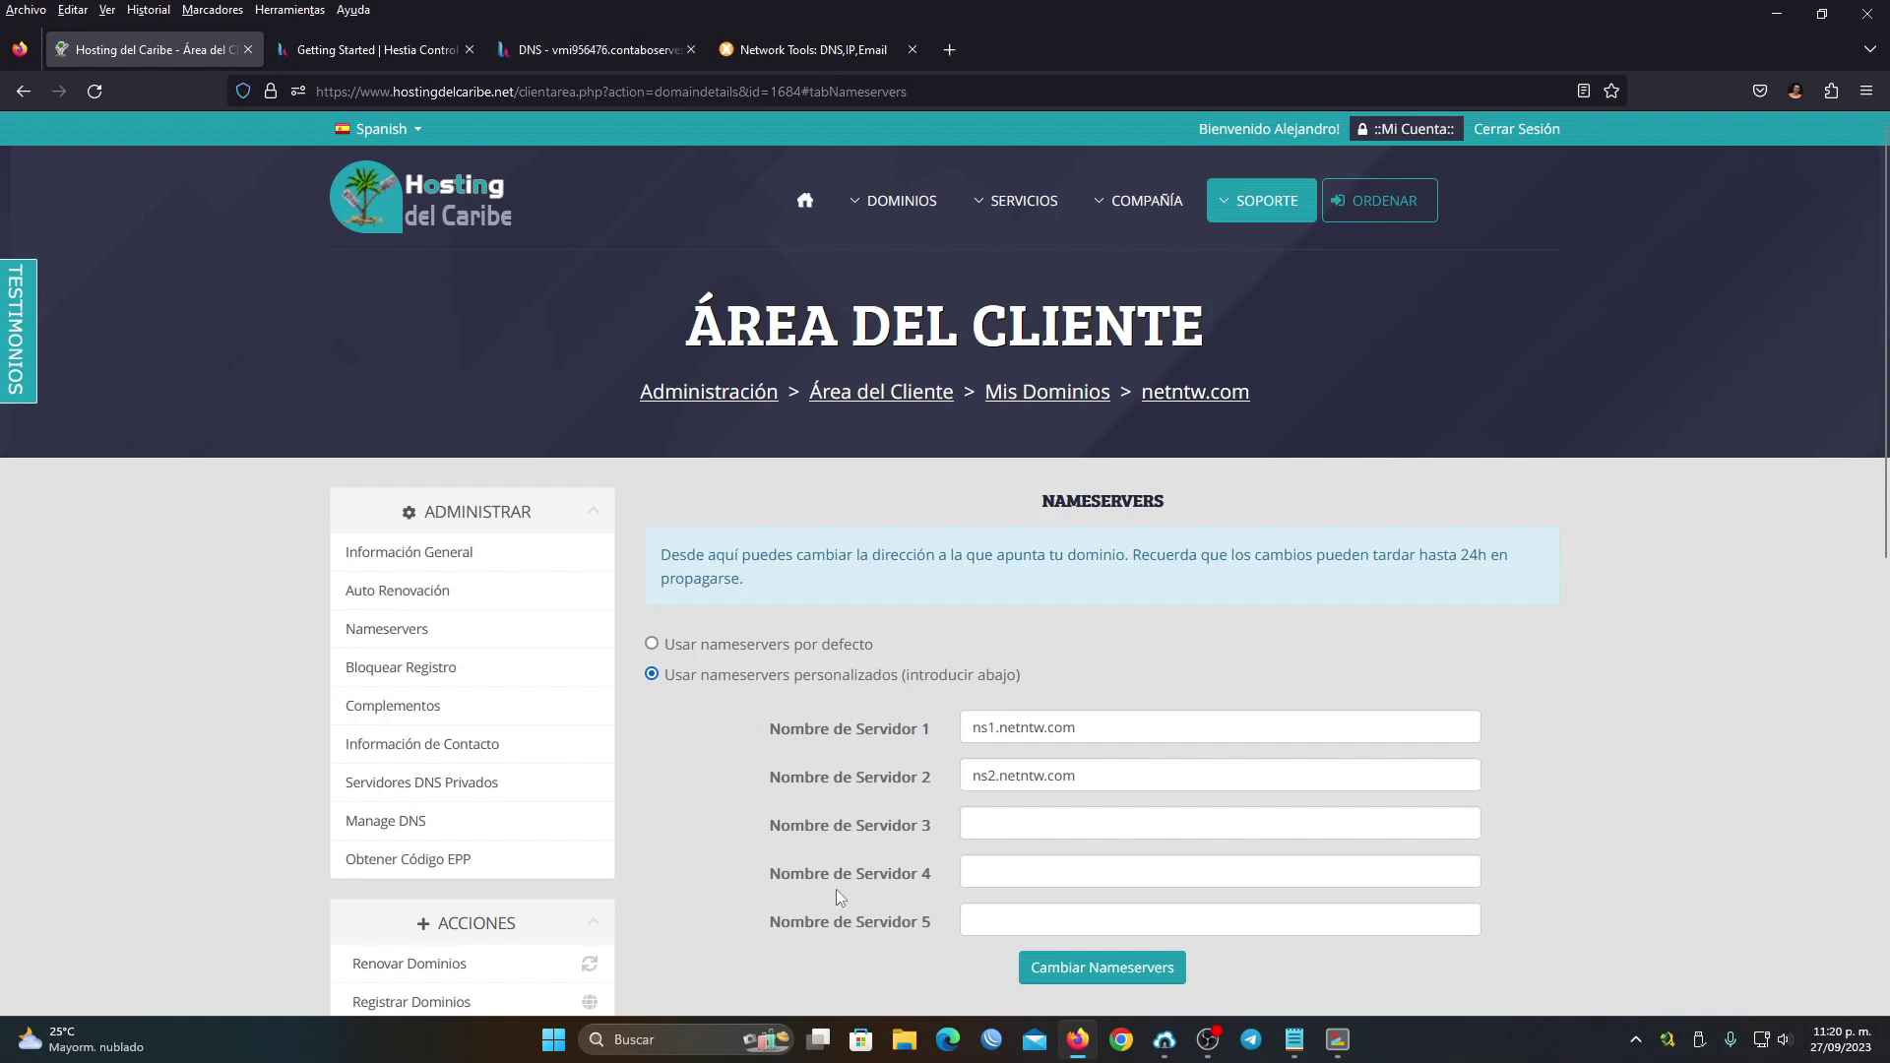
click(603, 51)
mouse_move(770, 668)
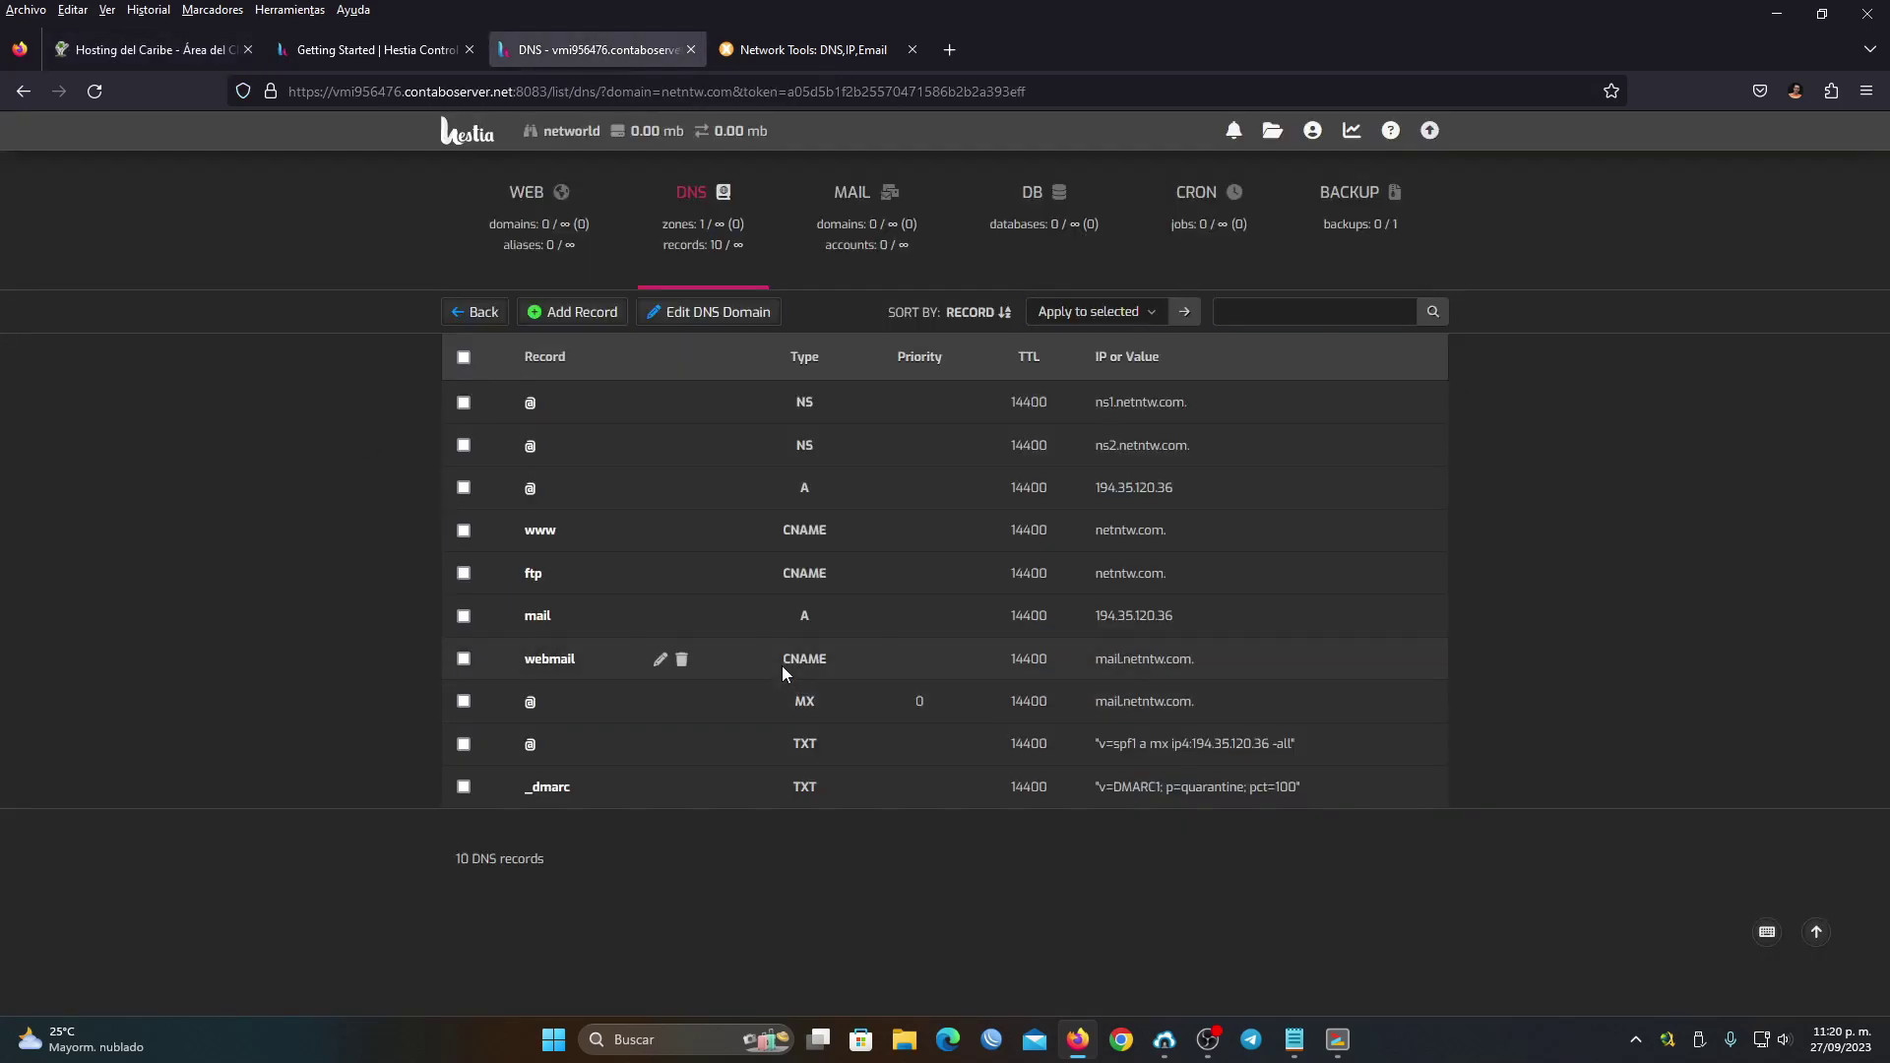
Add an A record ns1 pointing to 194.35.120.36 to netntw.com
click(577, 322)
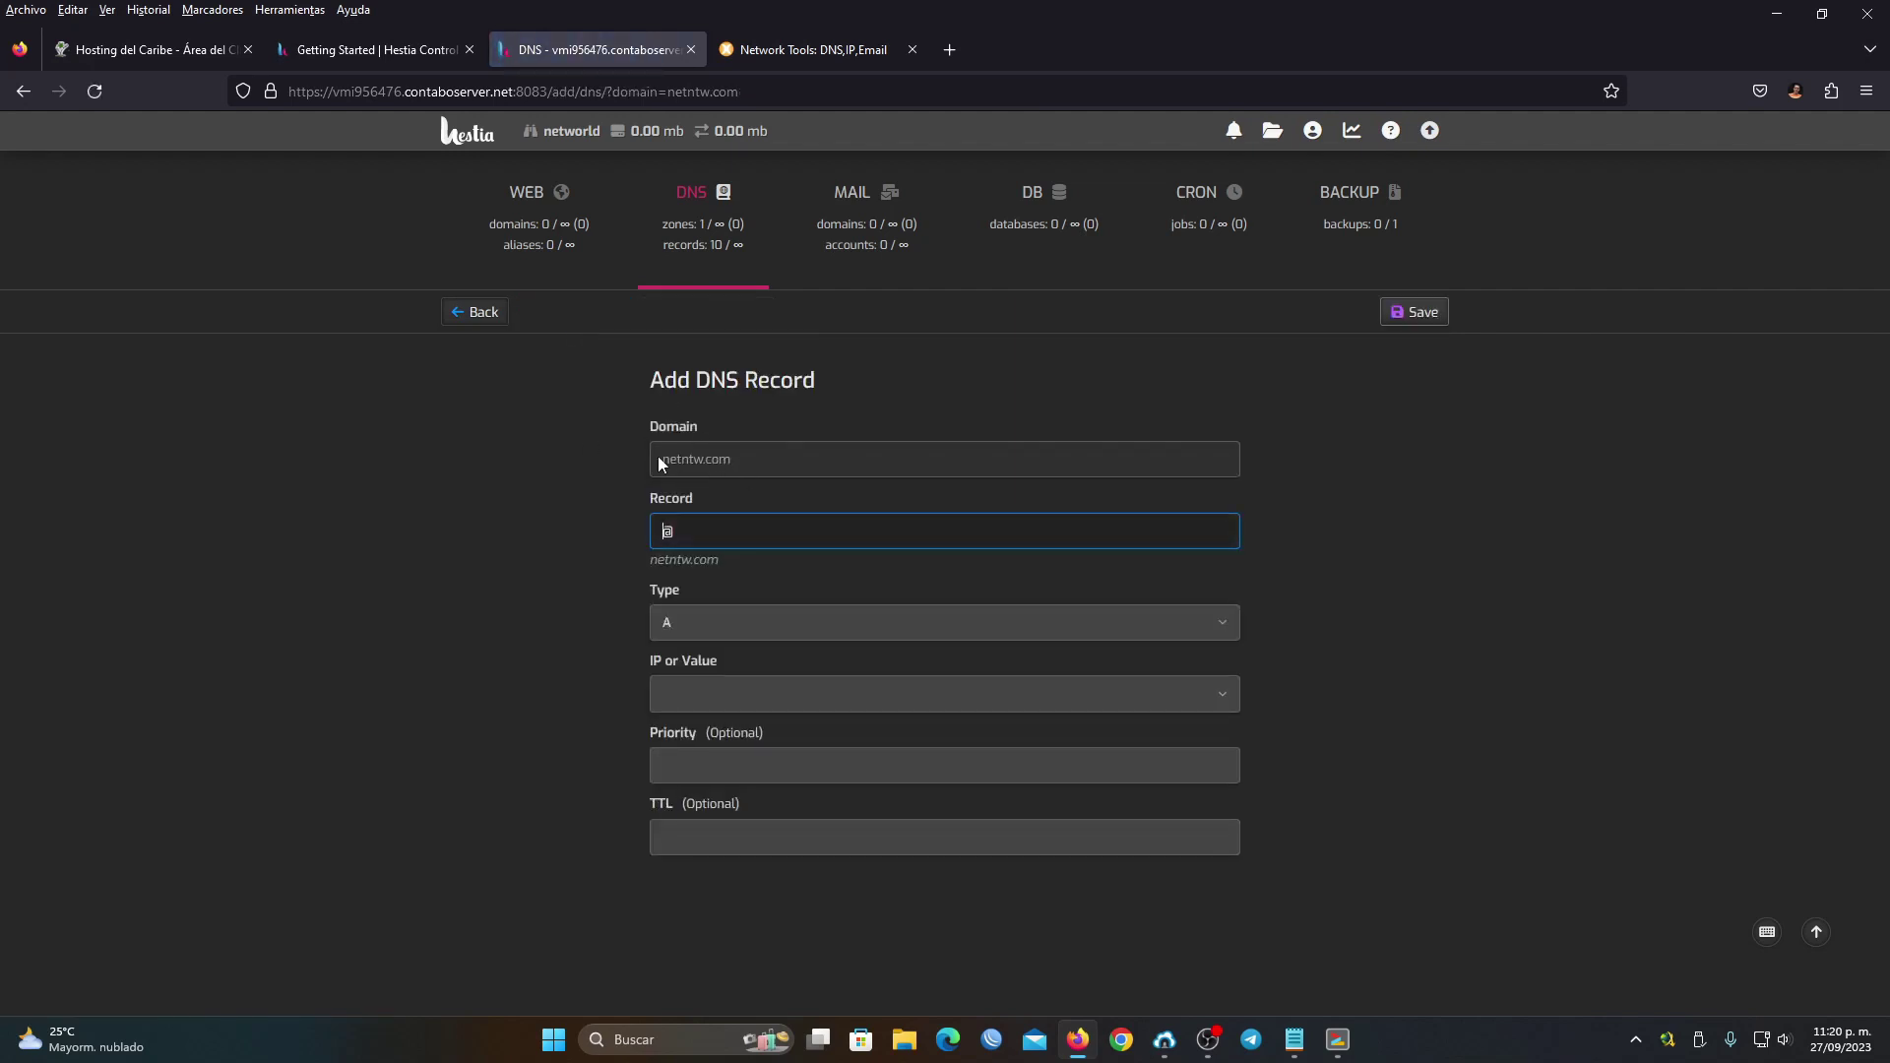
click(707, 534)
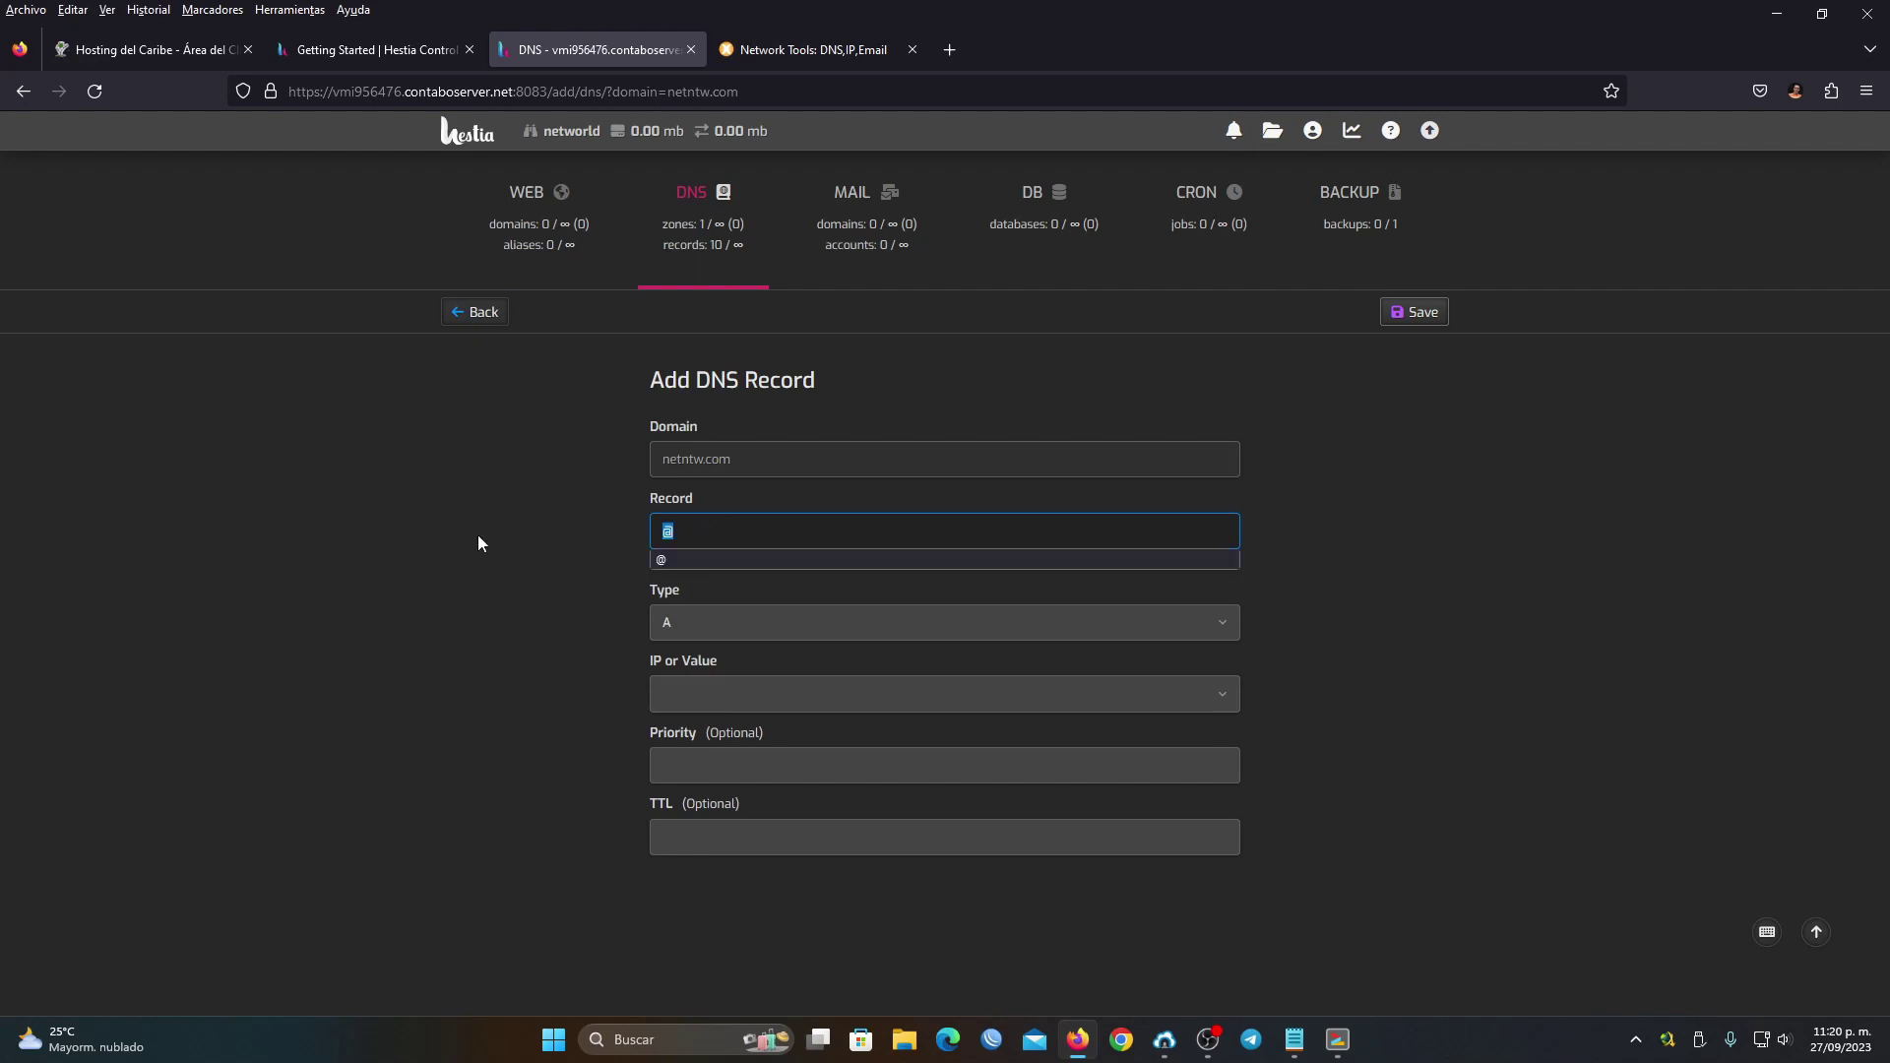
text(ns1)
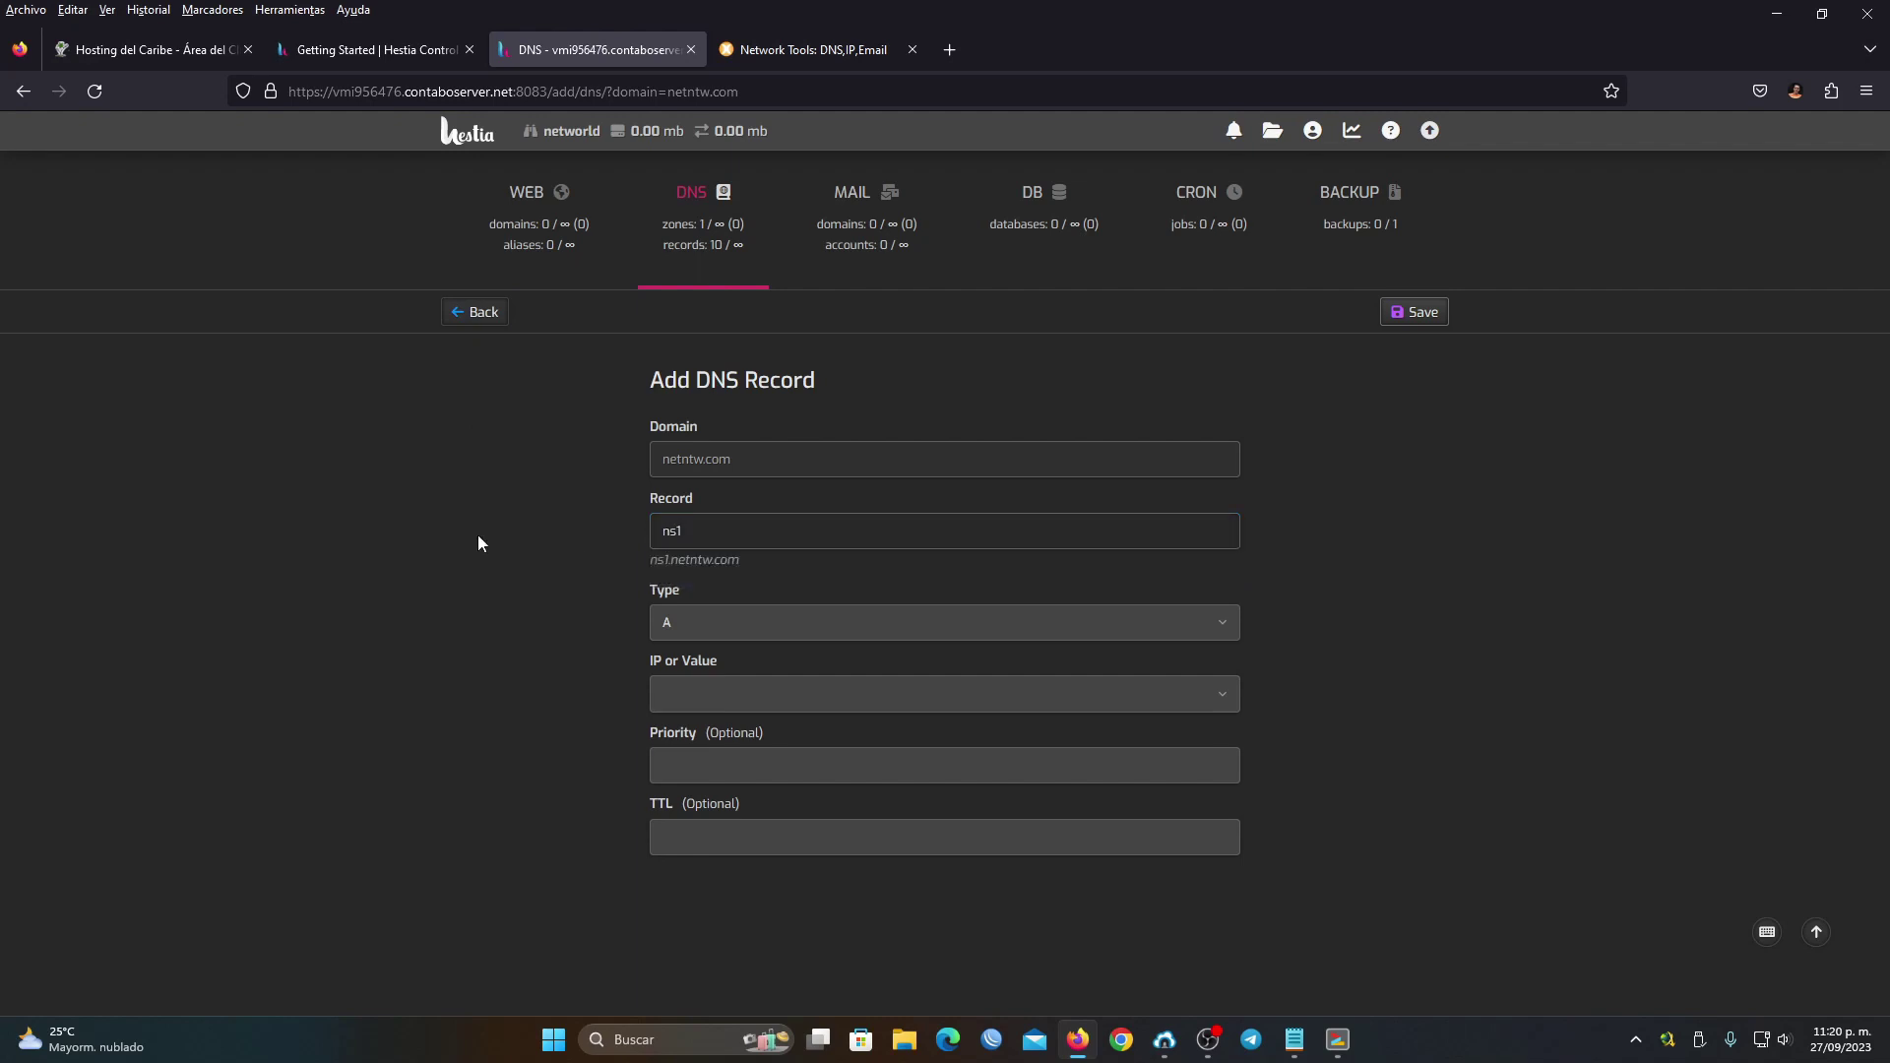
key(Tab)
click(731, 705)
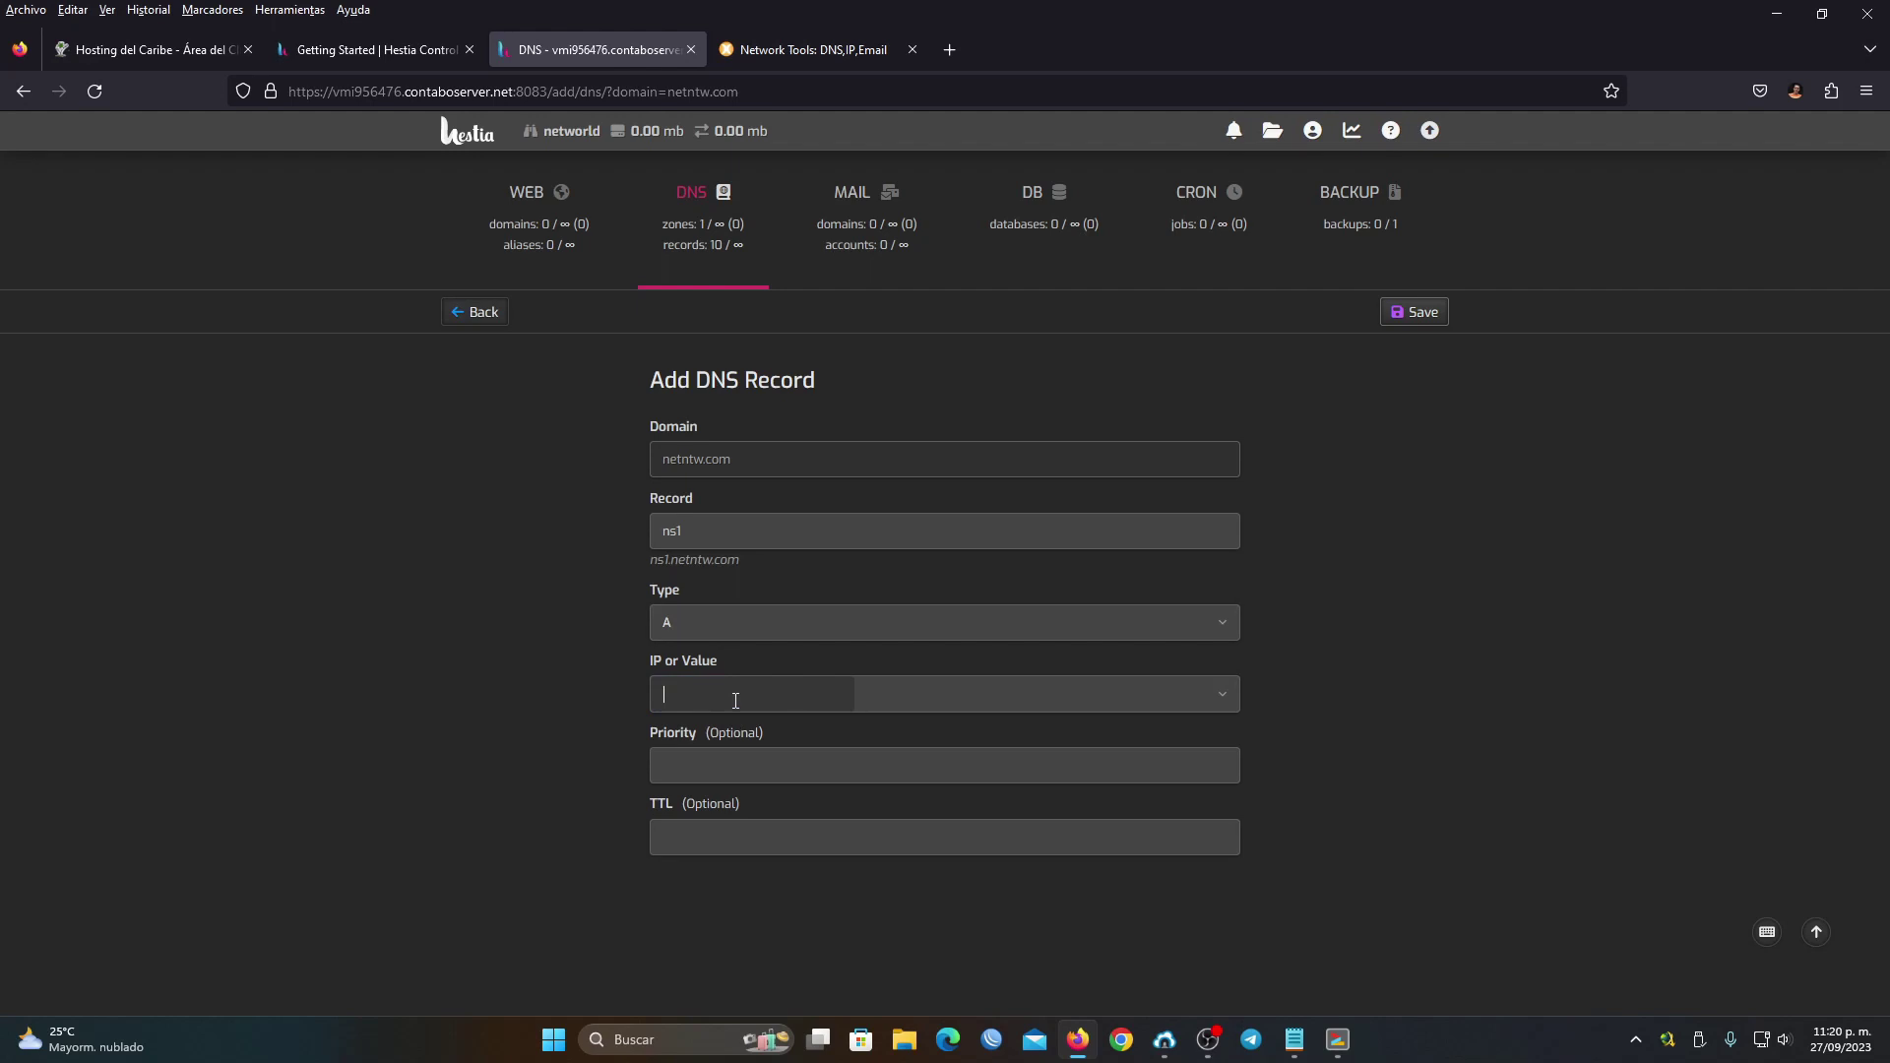
click(958, 705)
click(818, 745)
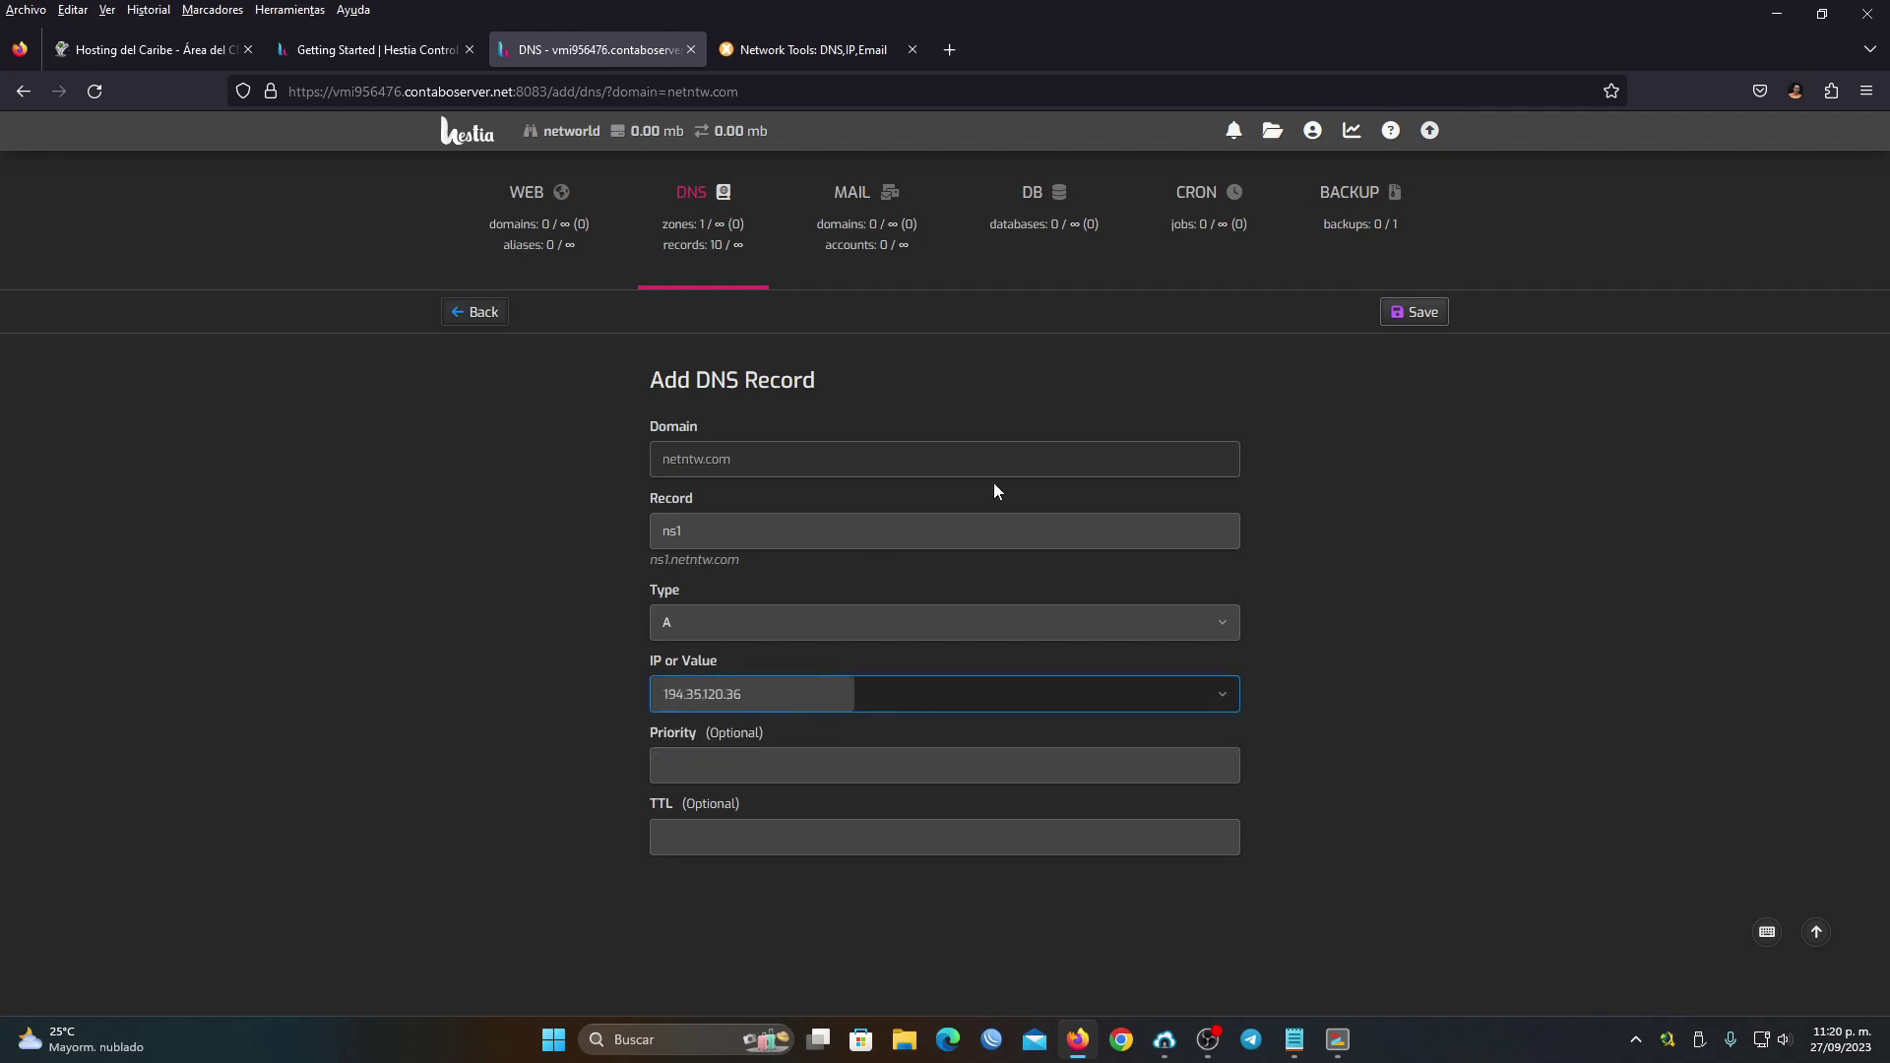
click(1432, 312)
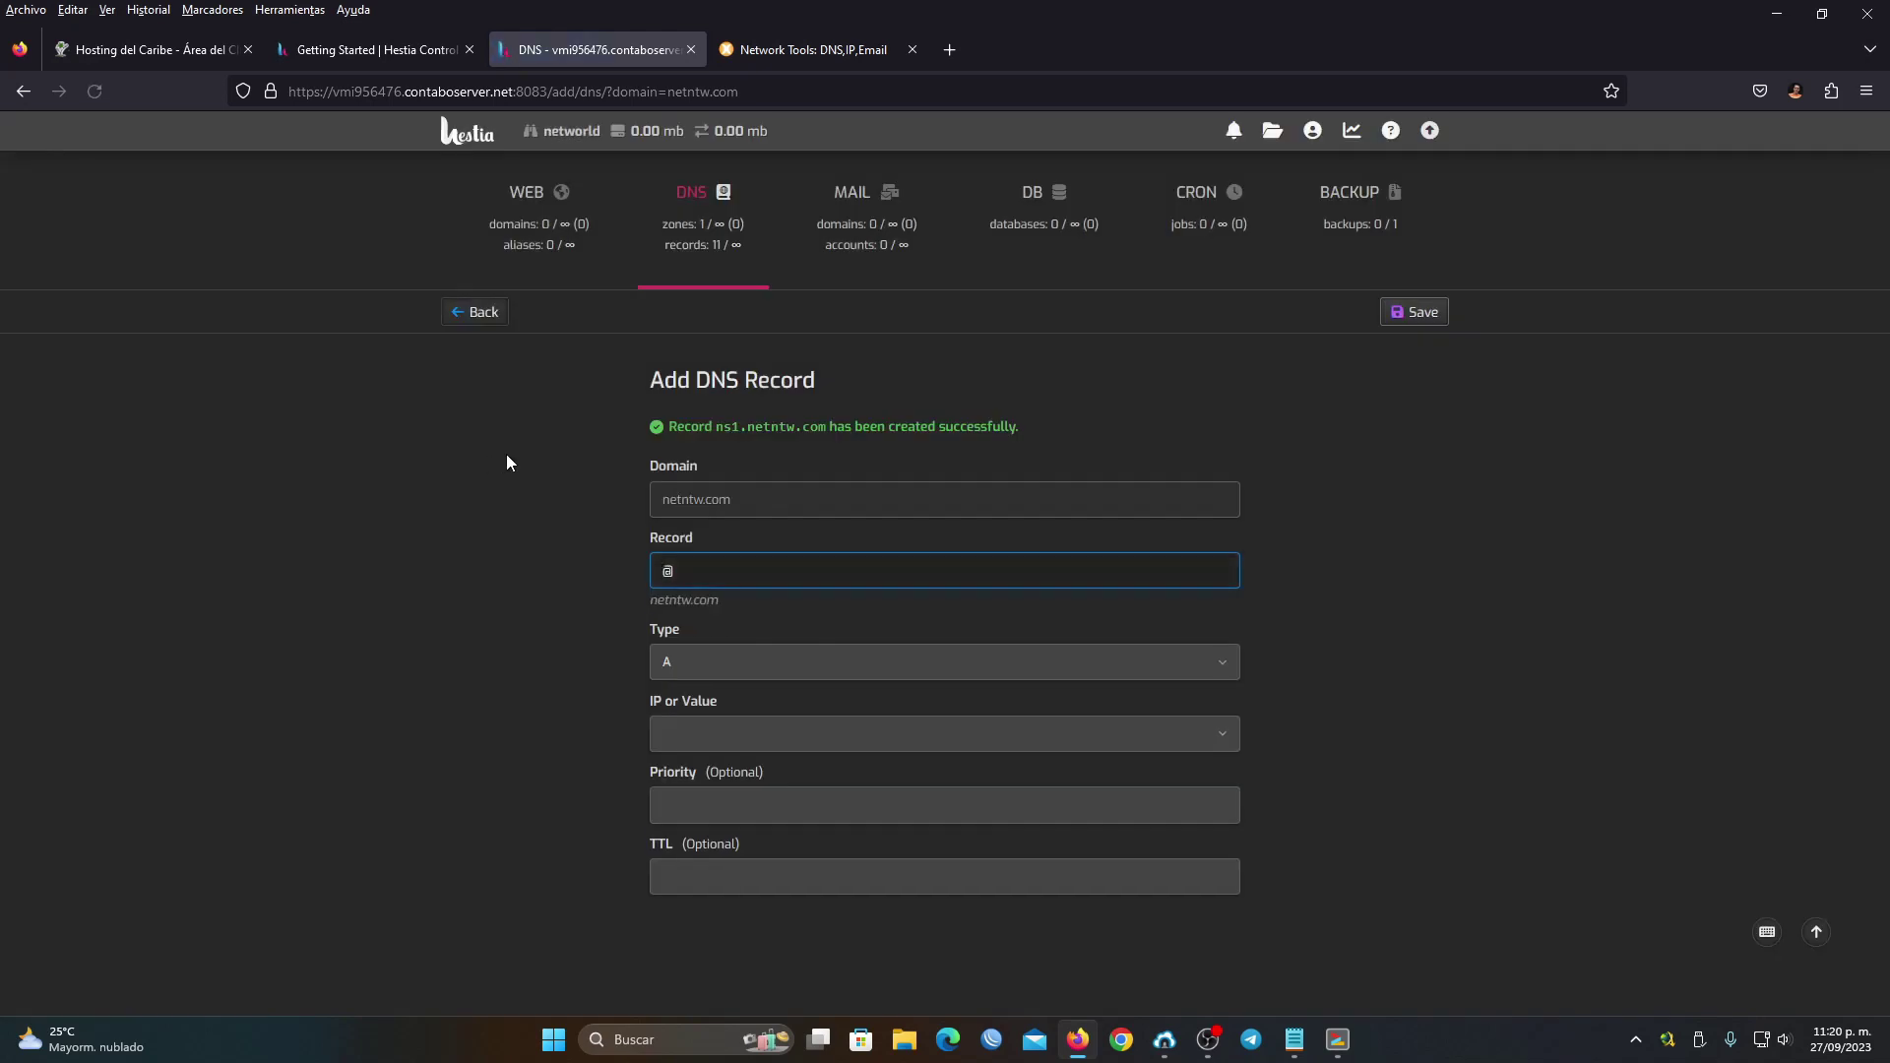
click(463, 312)
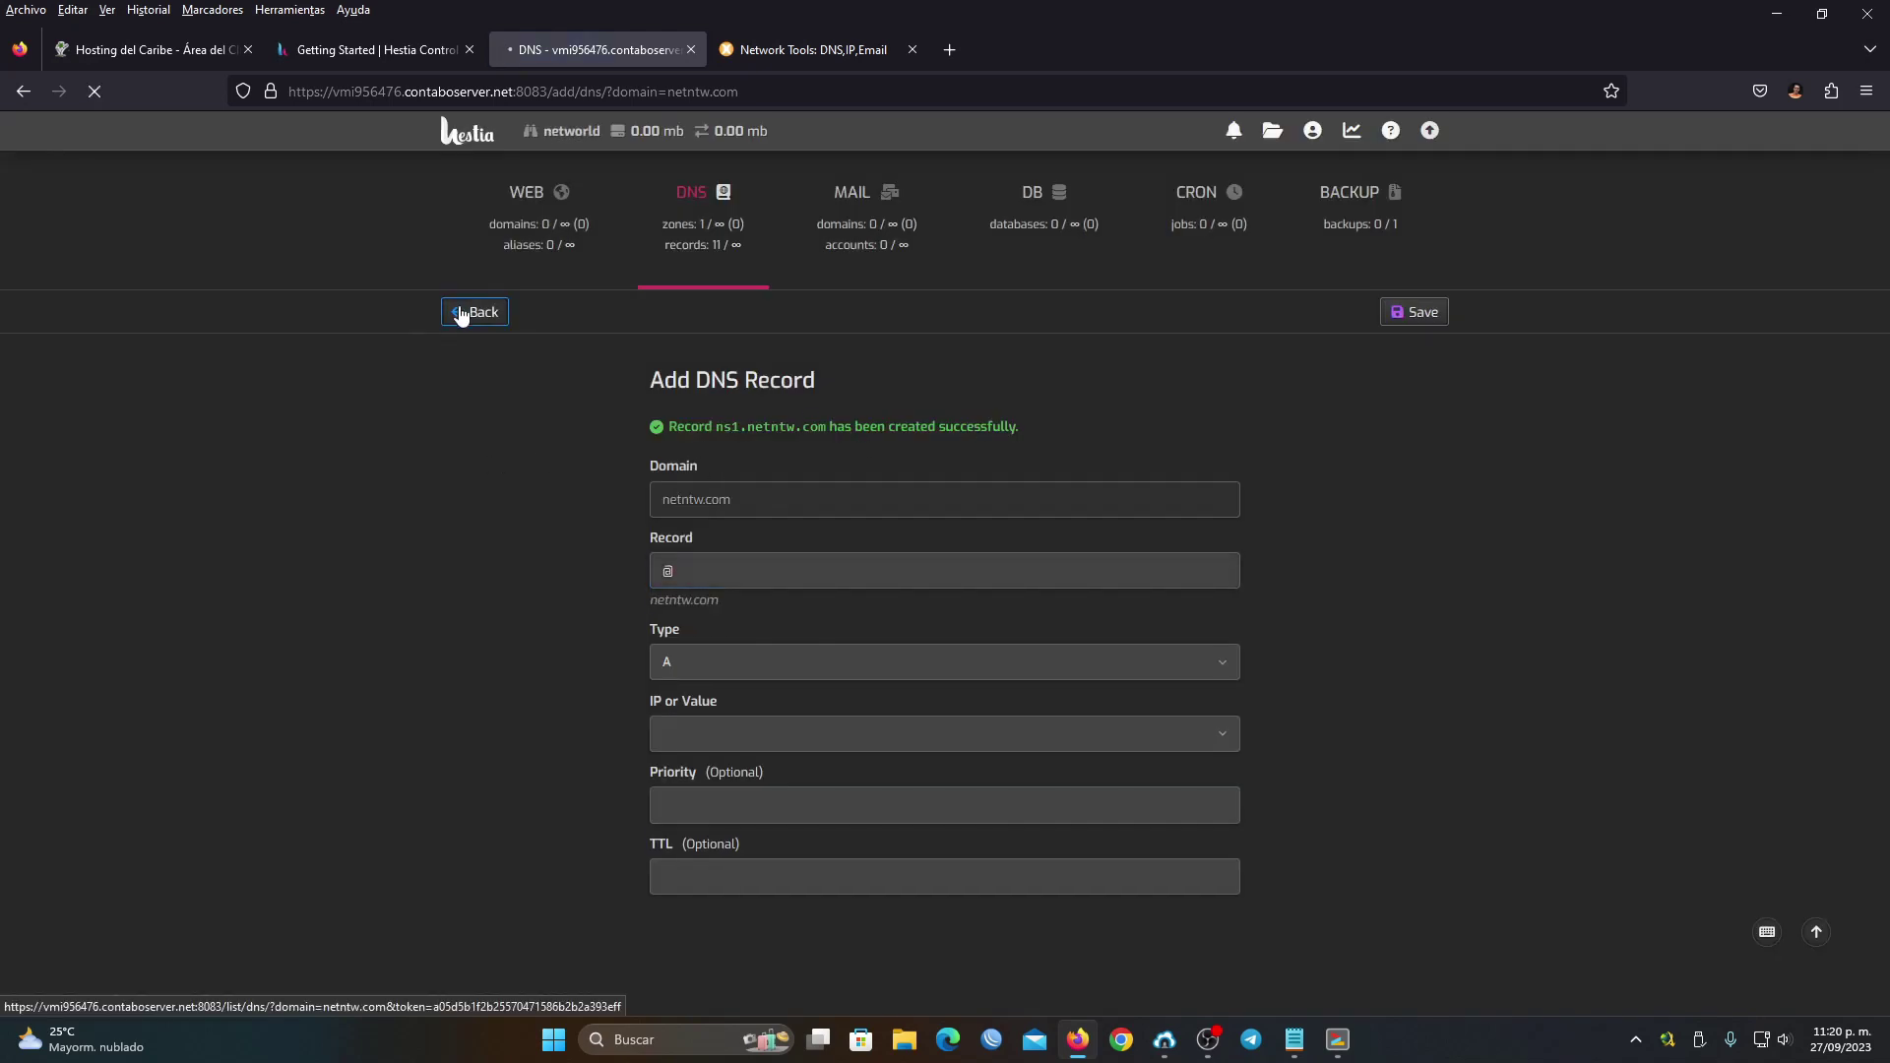
Add an A record ns2 pointing to 194.35.120.36, then switch to the MxToolbox results
click(581, 325)
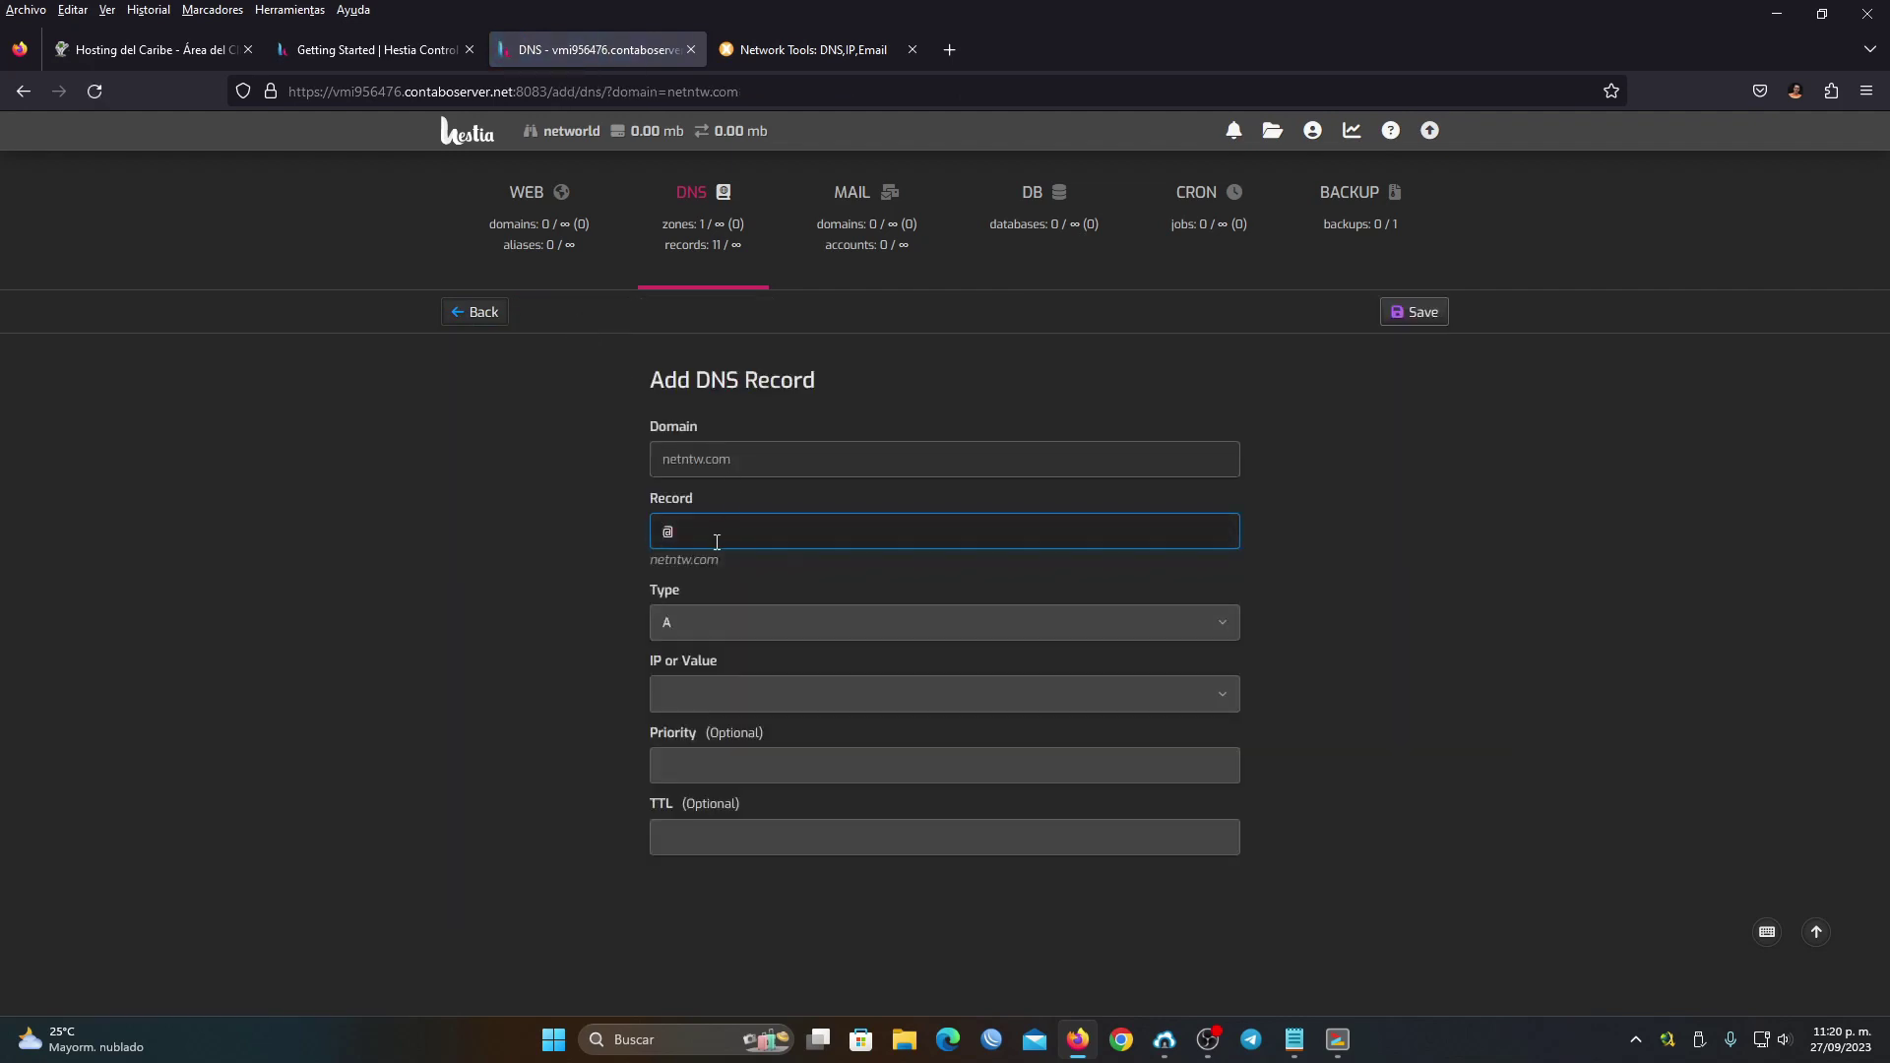
text(ns2)
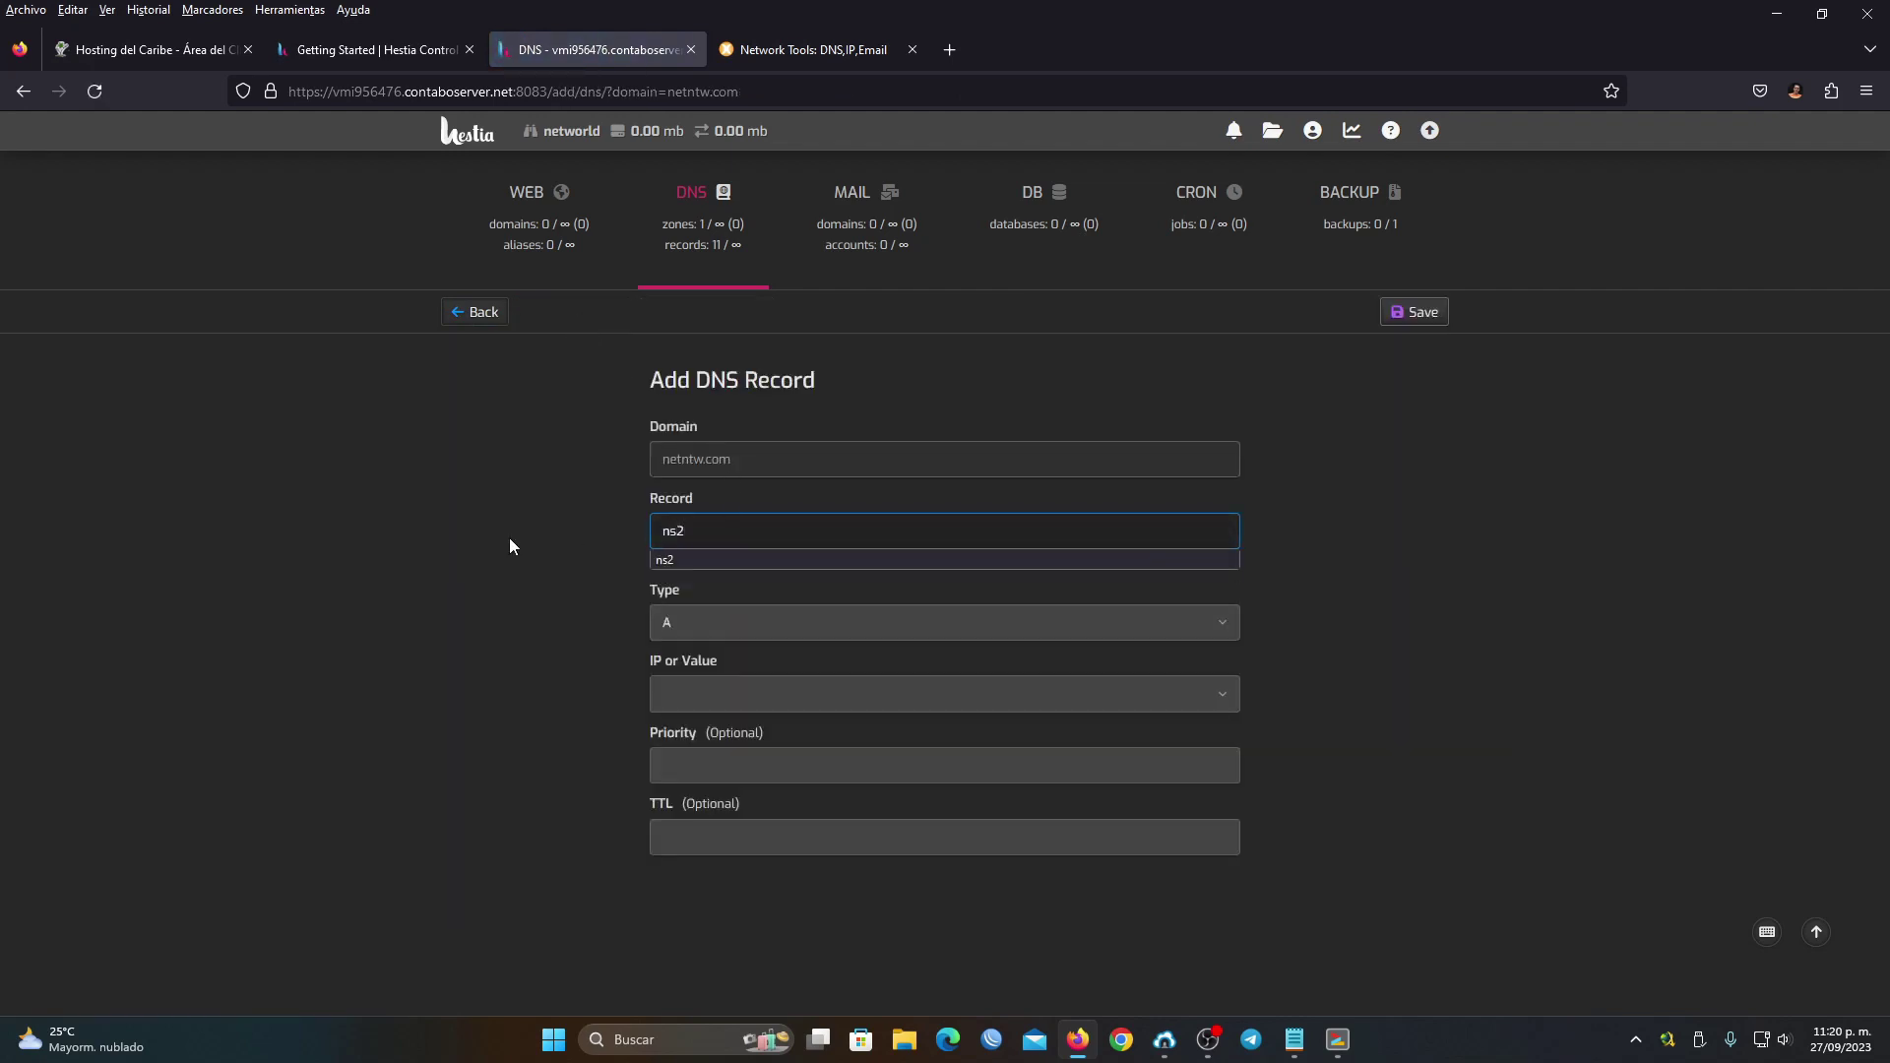
click(510, 539)
click(931, 705)
click(688, 754)
click(892, 703)
click(764, 754)
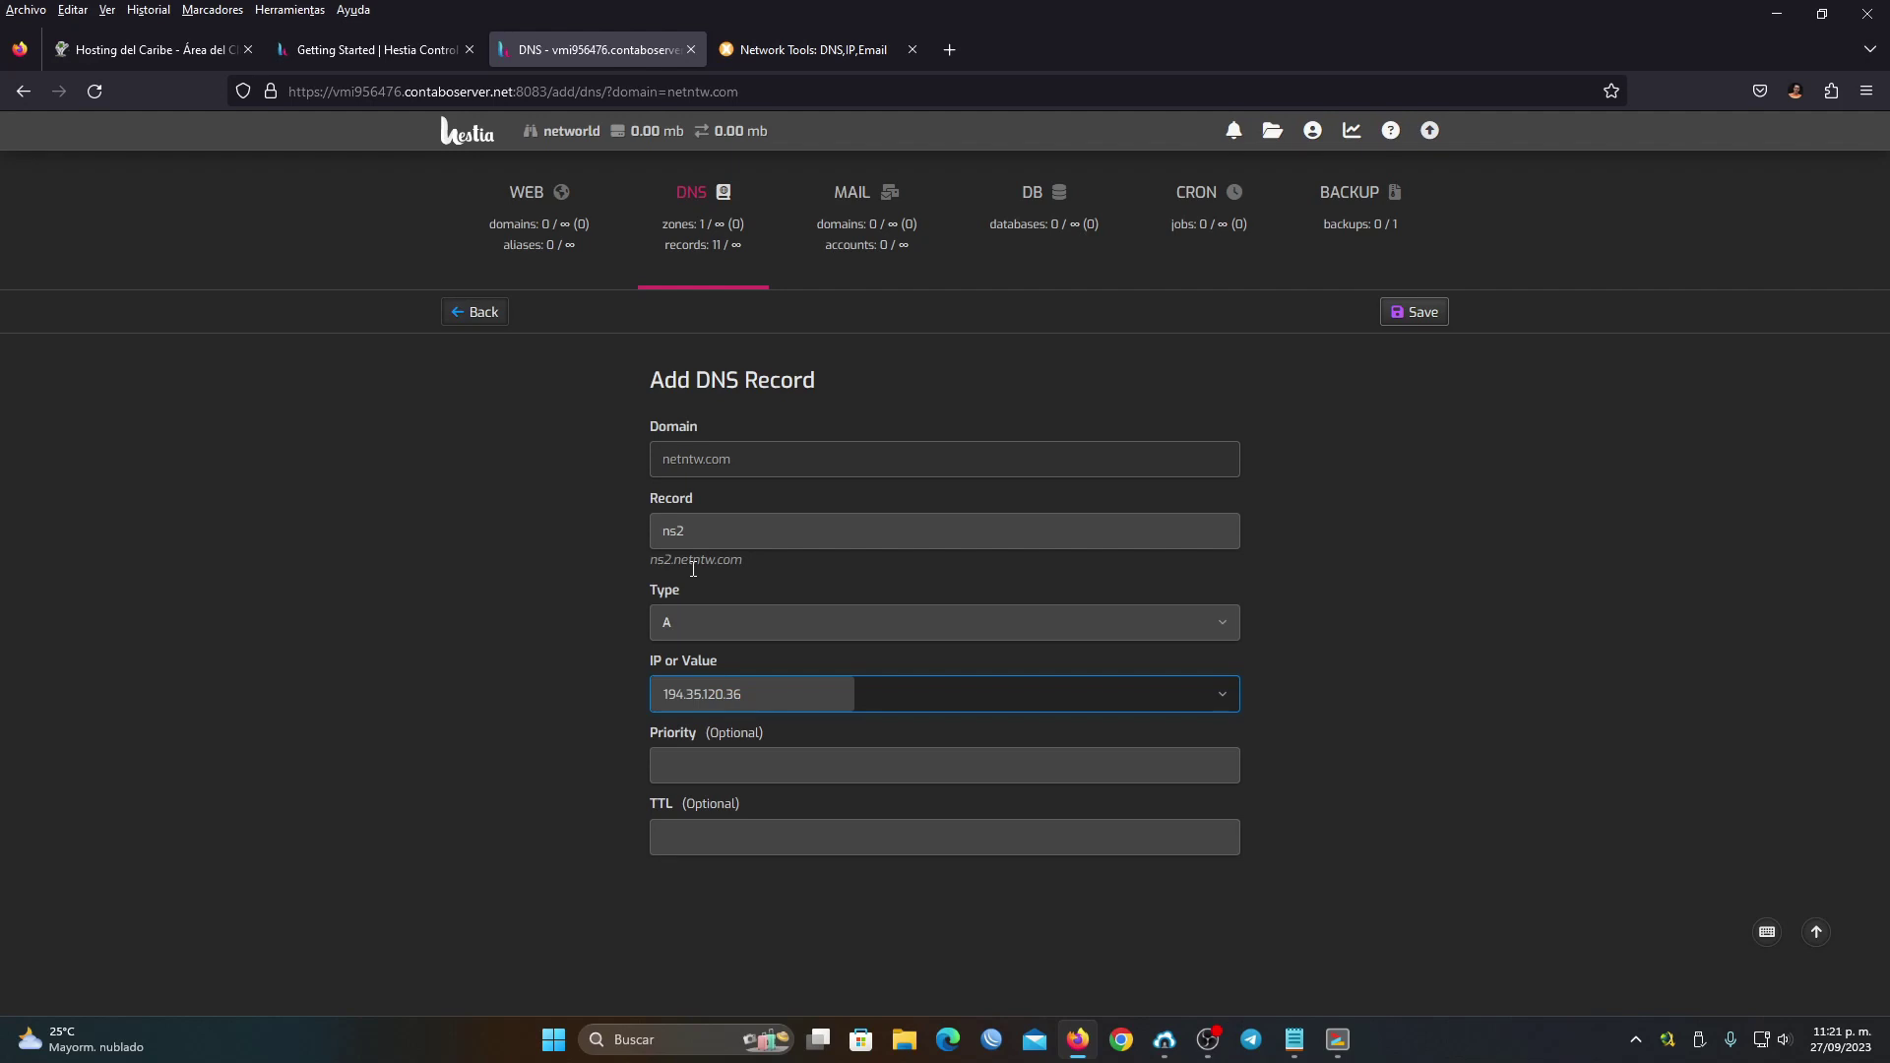
click(1414, 317)
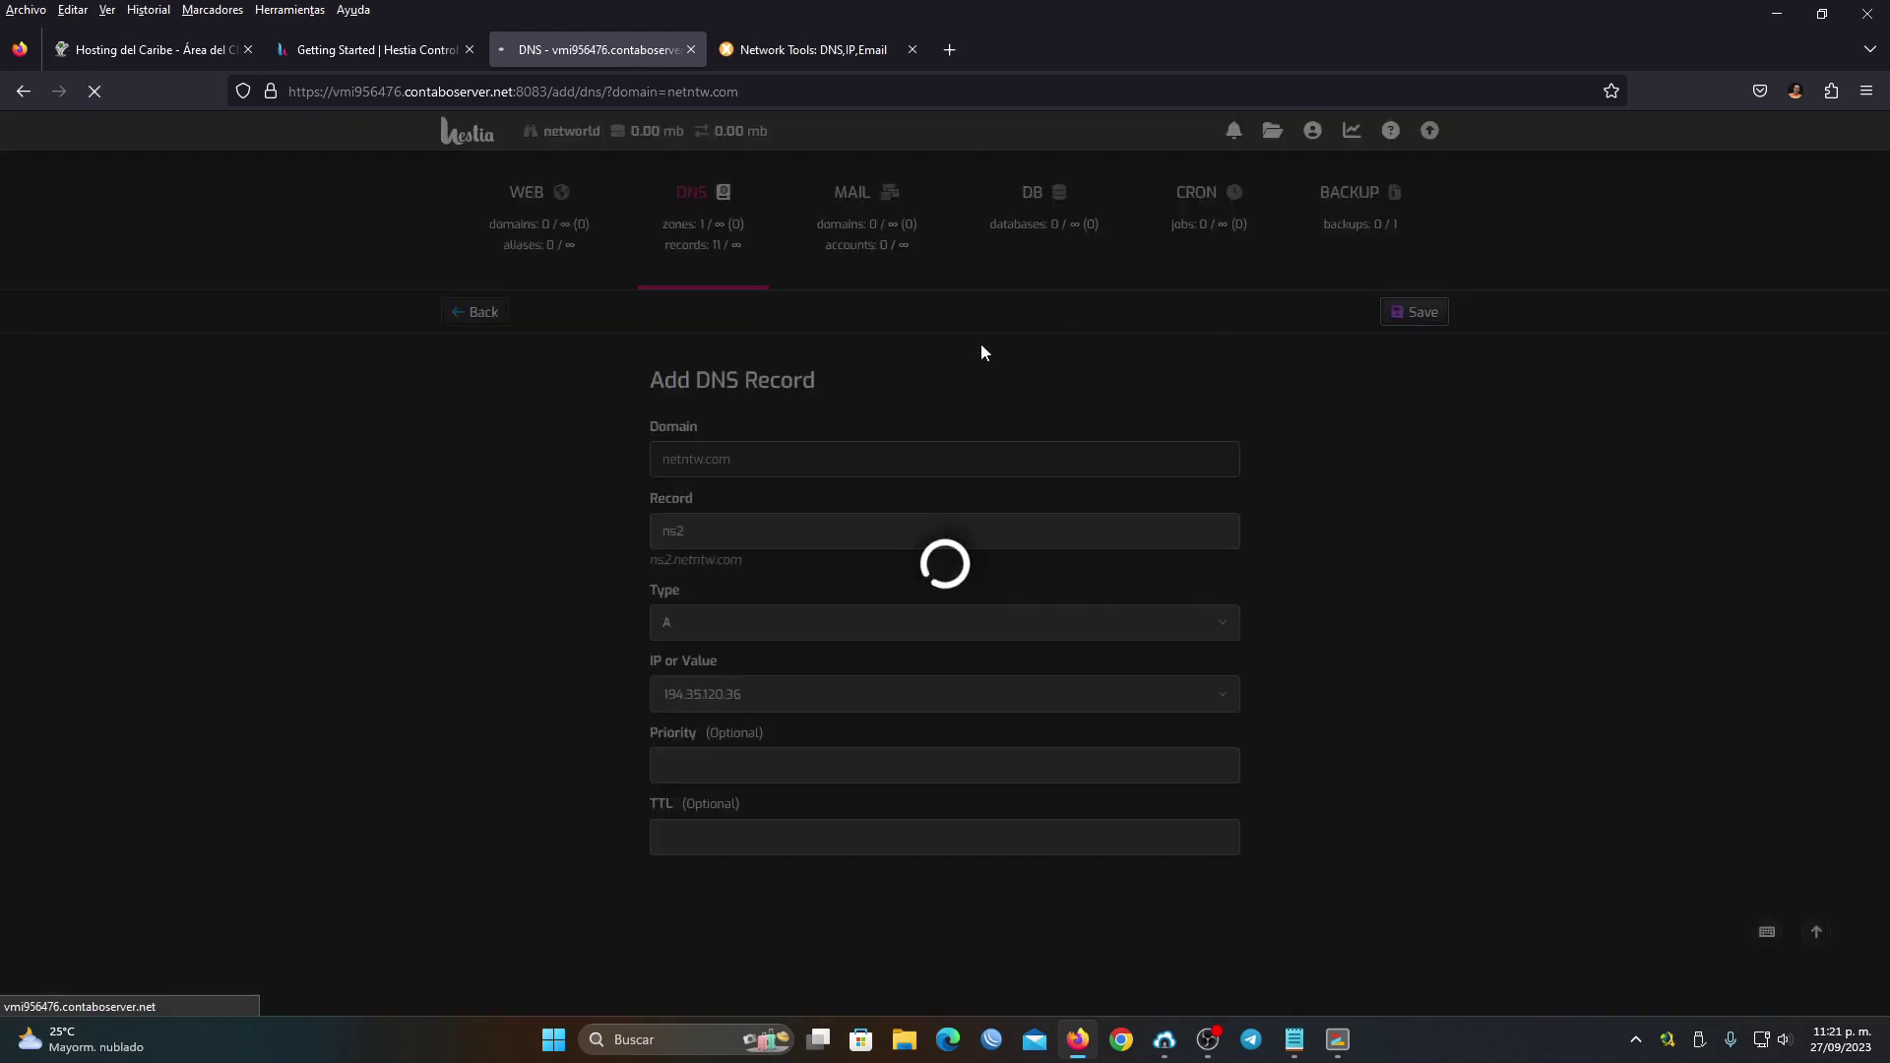
click(479, 317)
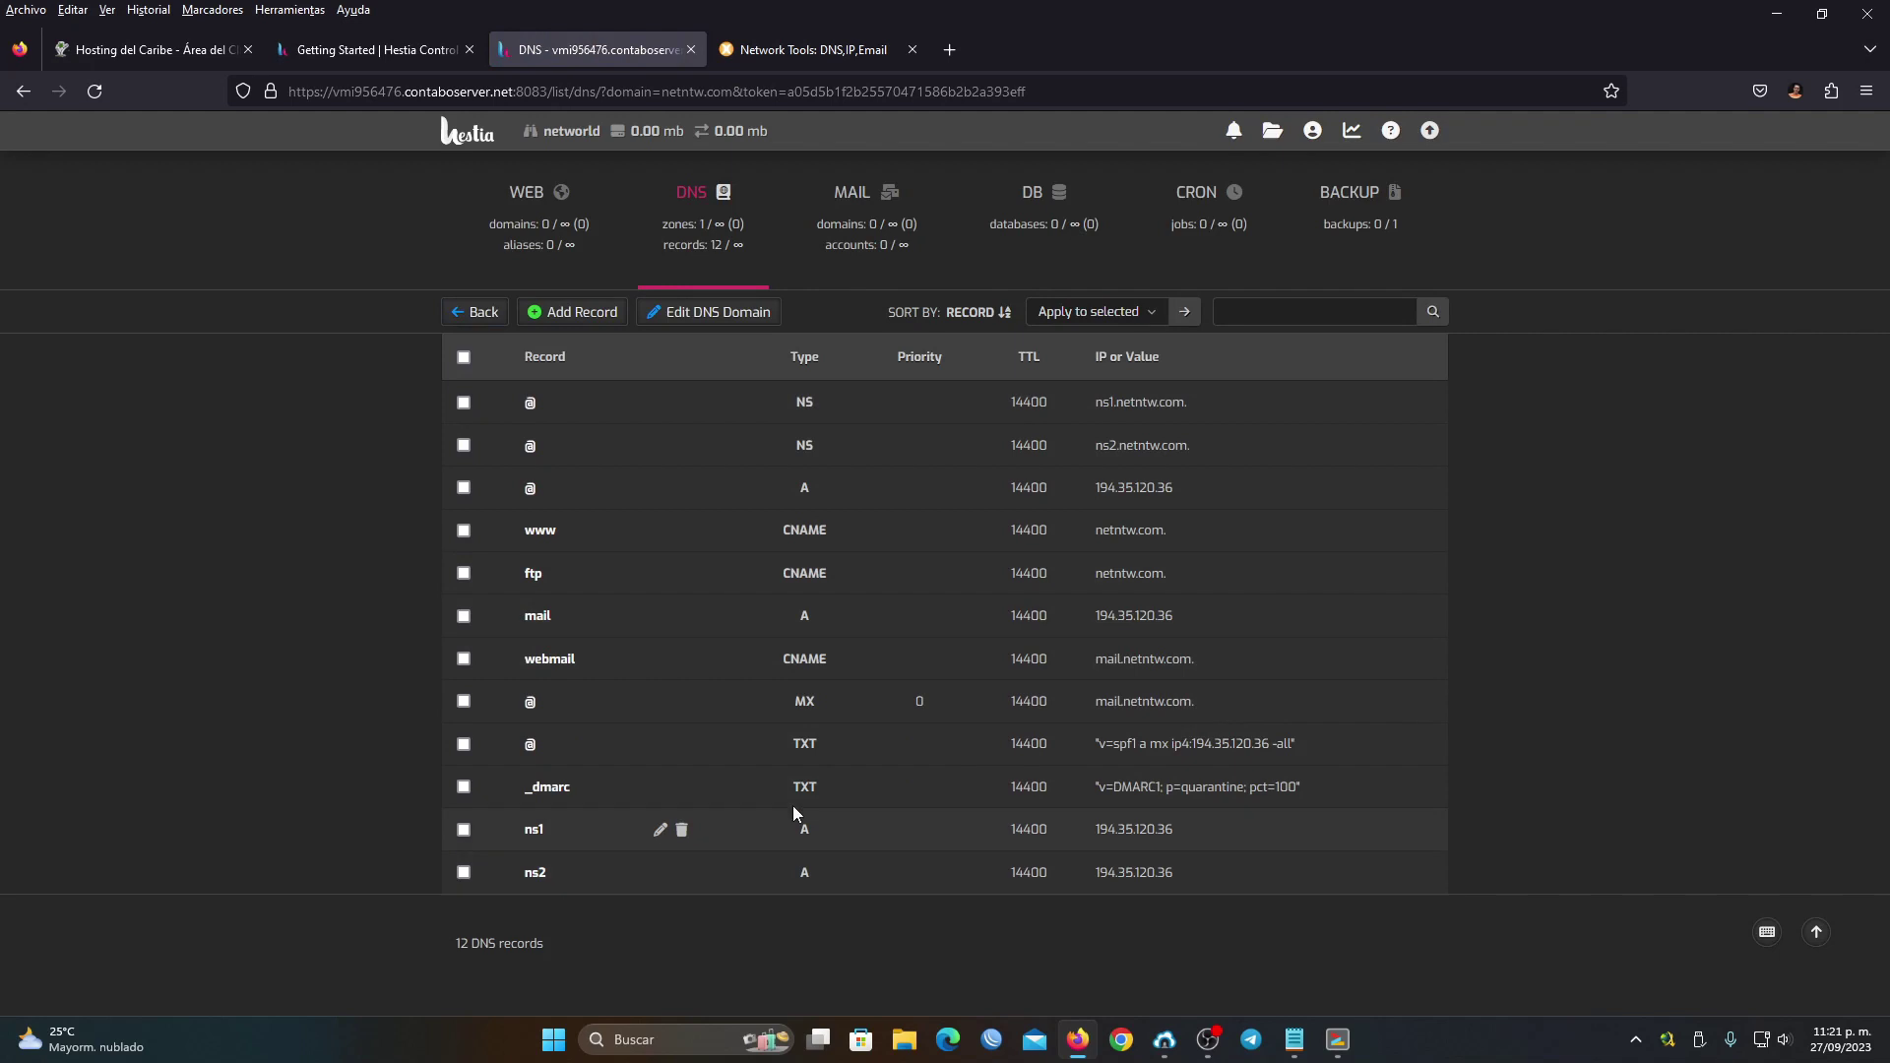
click(780, 46)
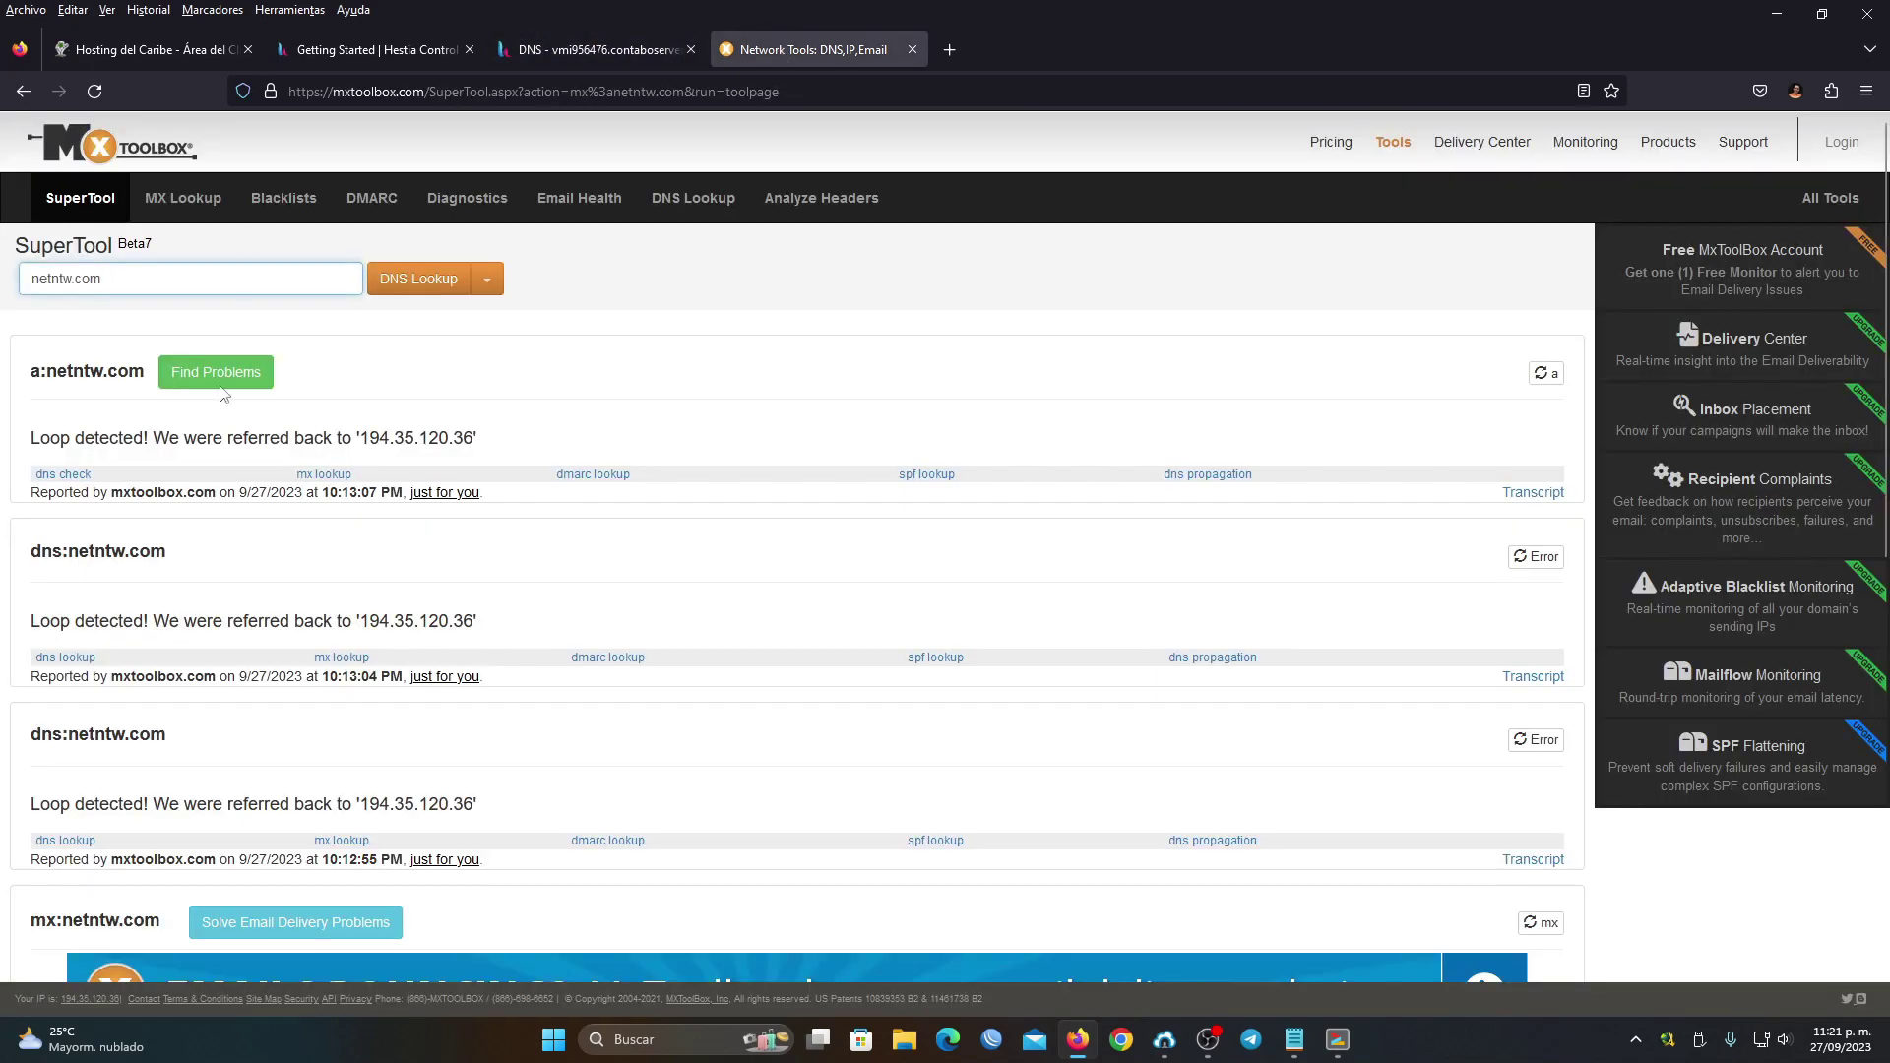
Run an MxToolbox DNS Check on netntw.com to confirm ns1 and ns2 respond
click(488, 282)
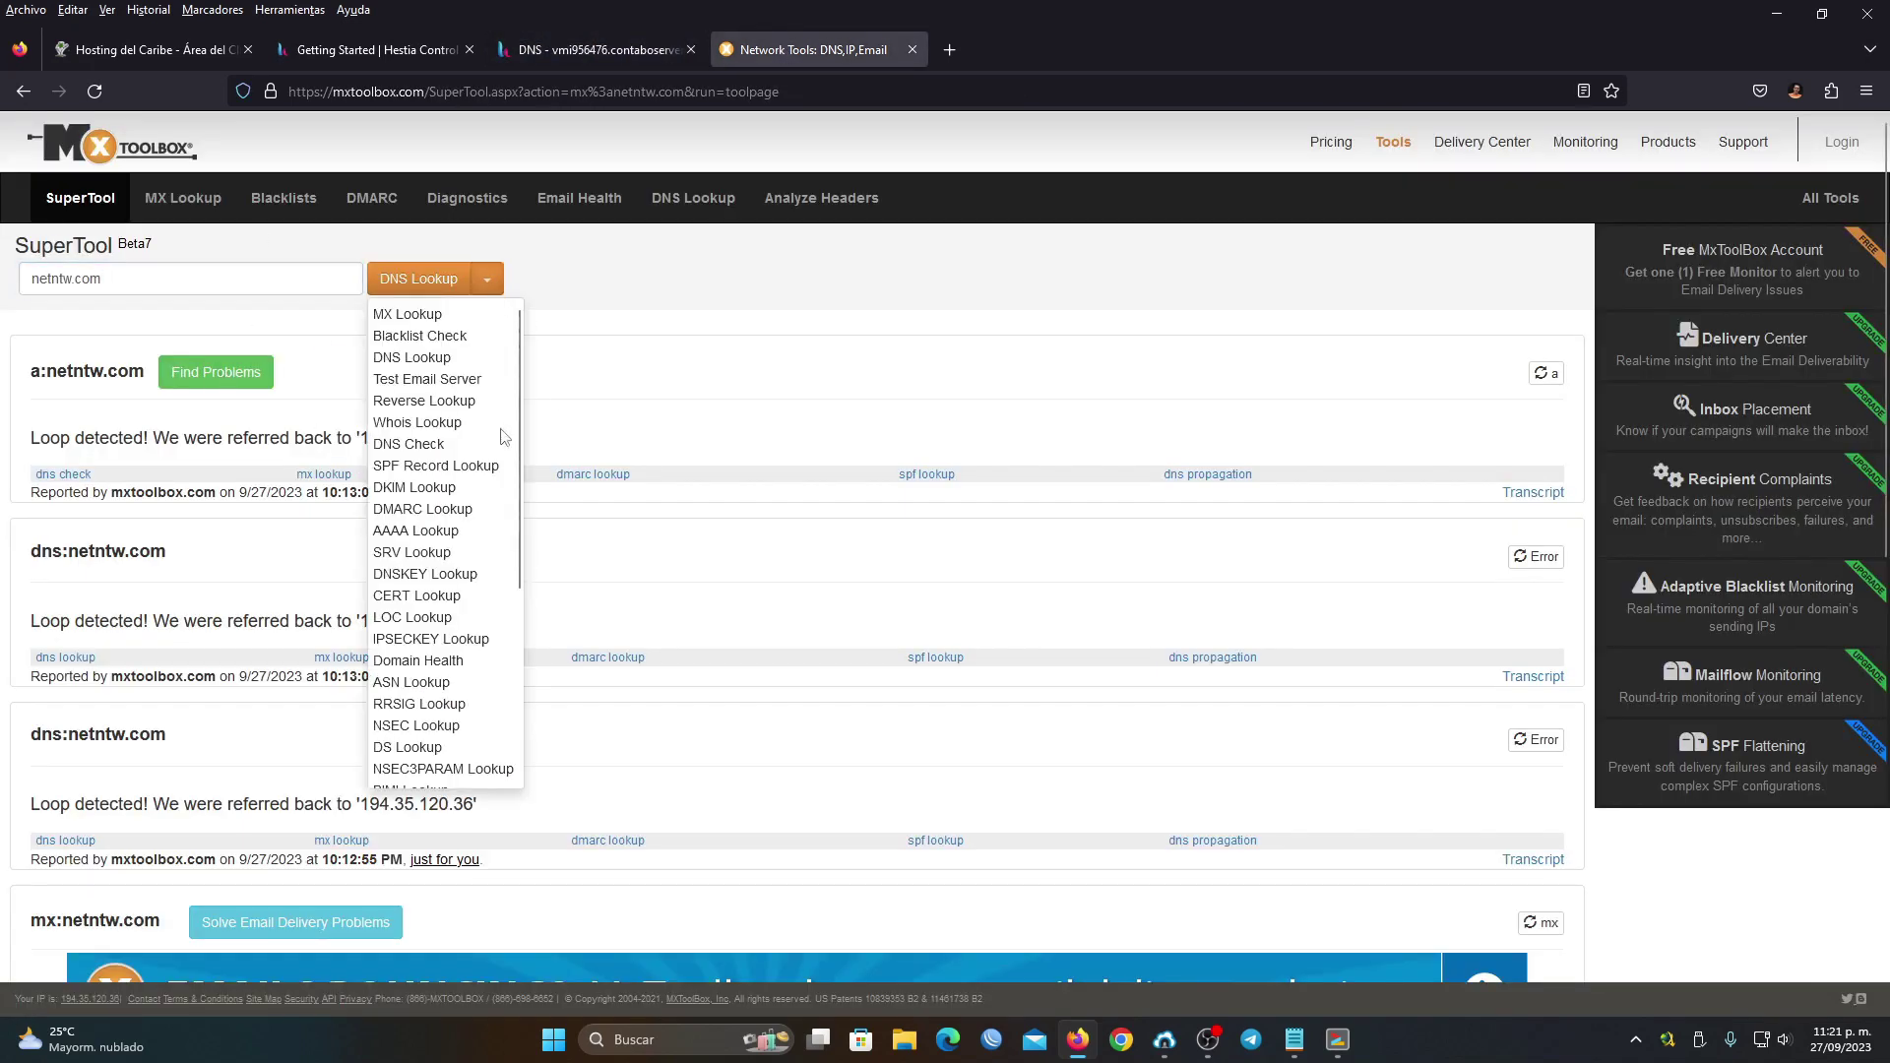
click(412, 446)
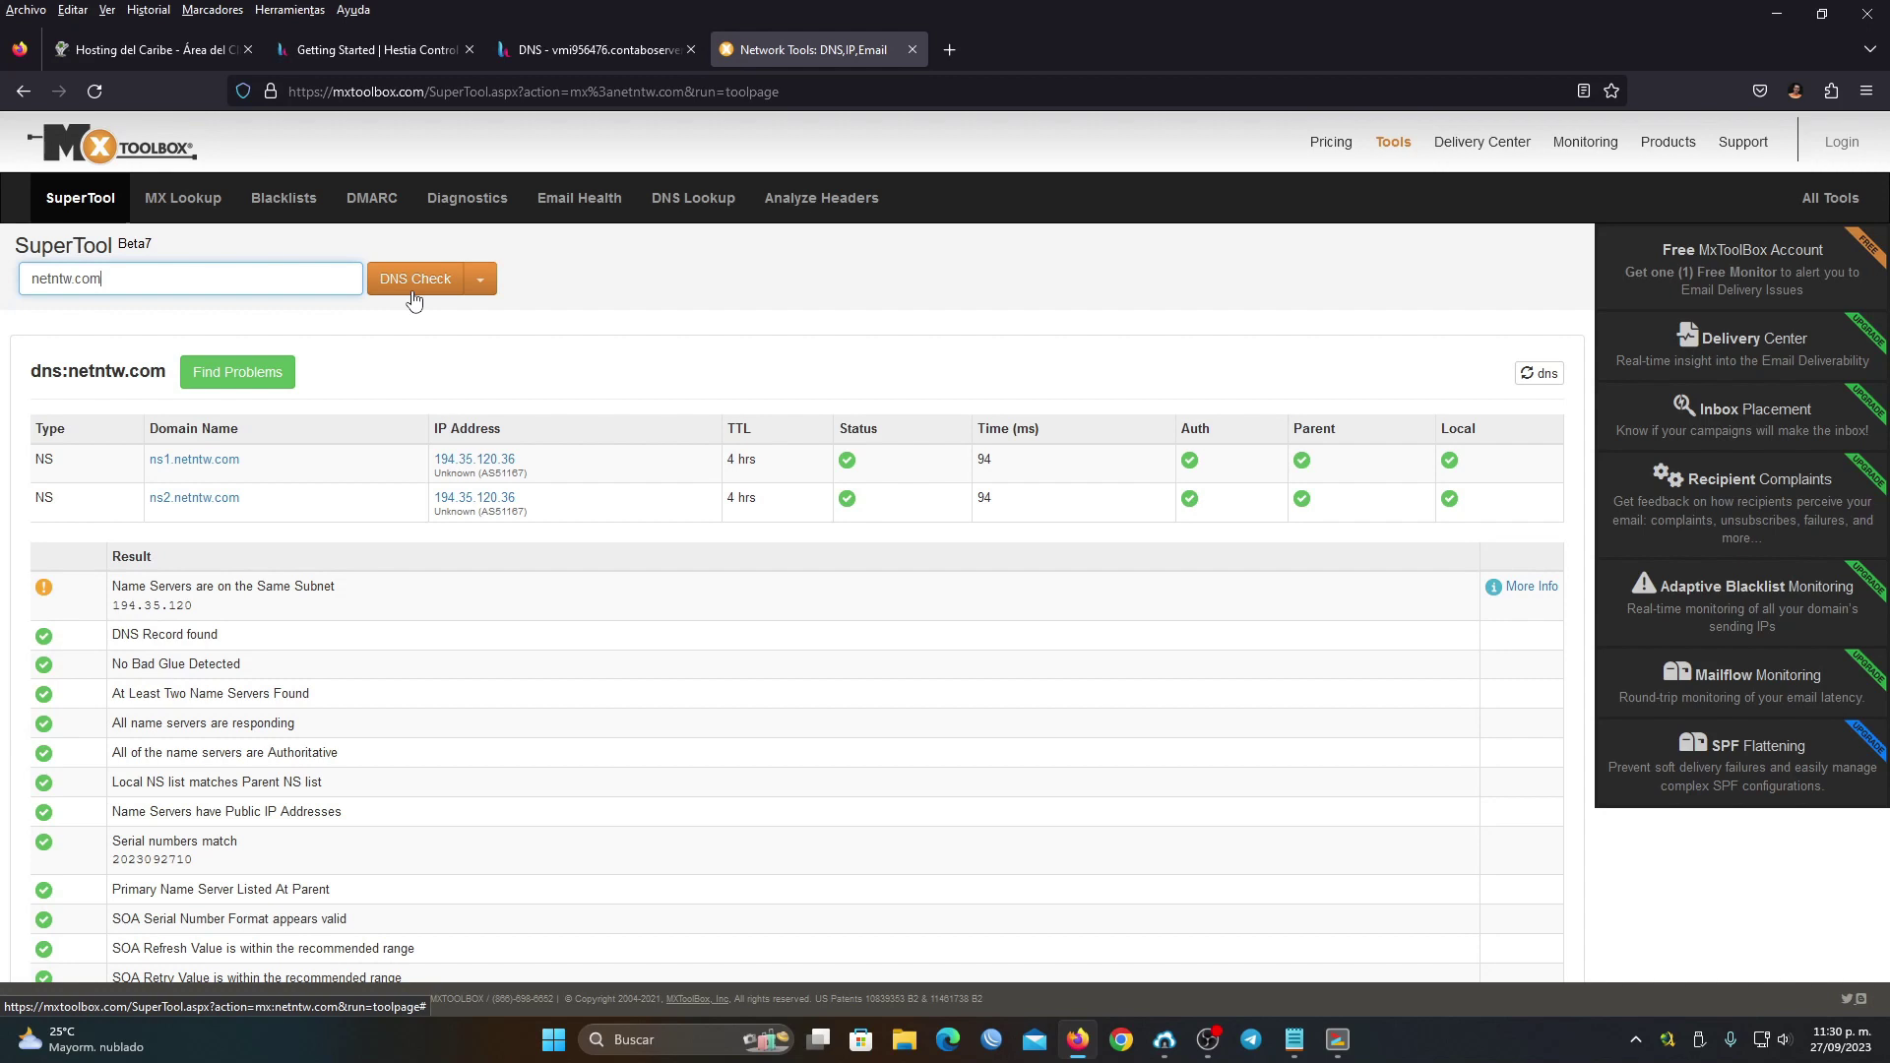
click(599, 50)
click(760, 47)
Run an MX Lookup for netntw.com, then return to the Hestia DNS records
click(482, 280)
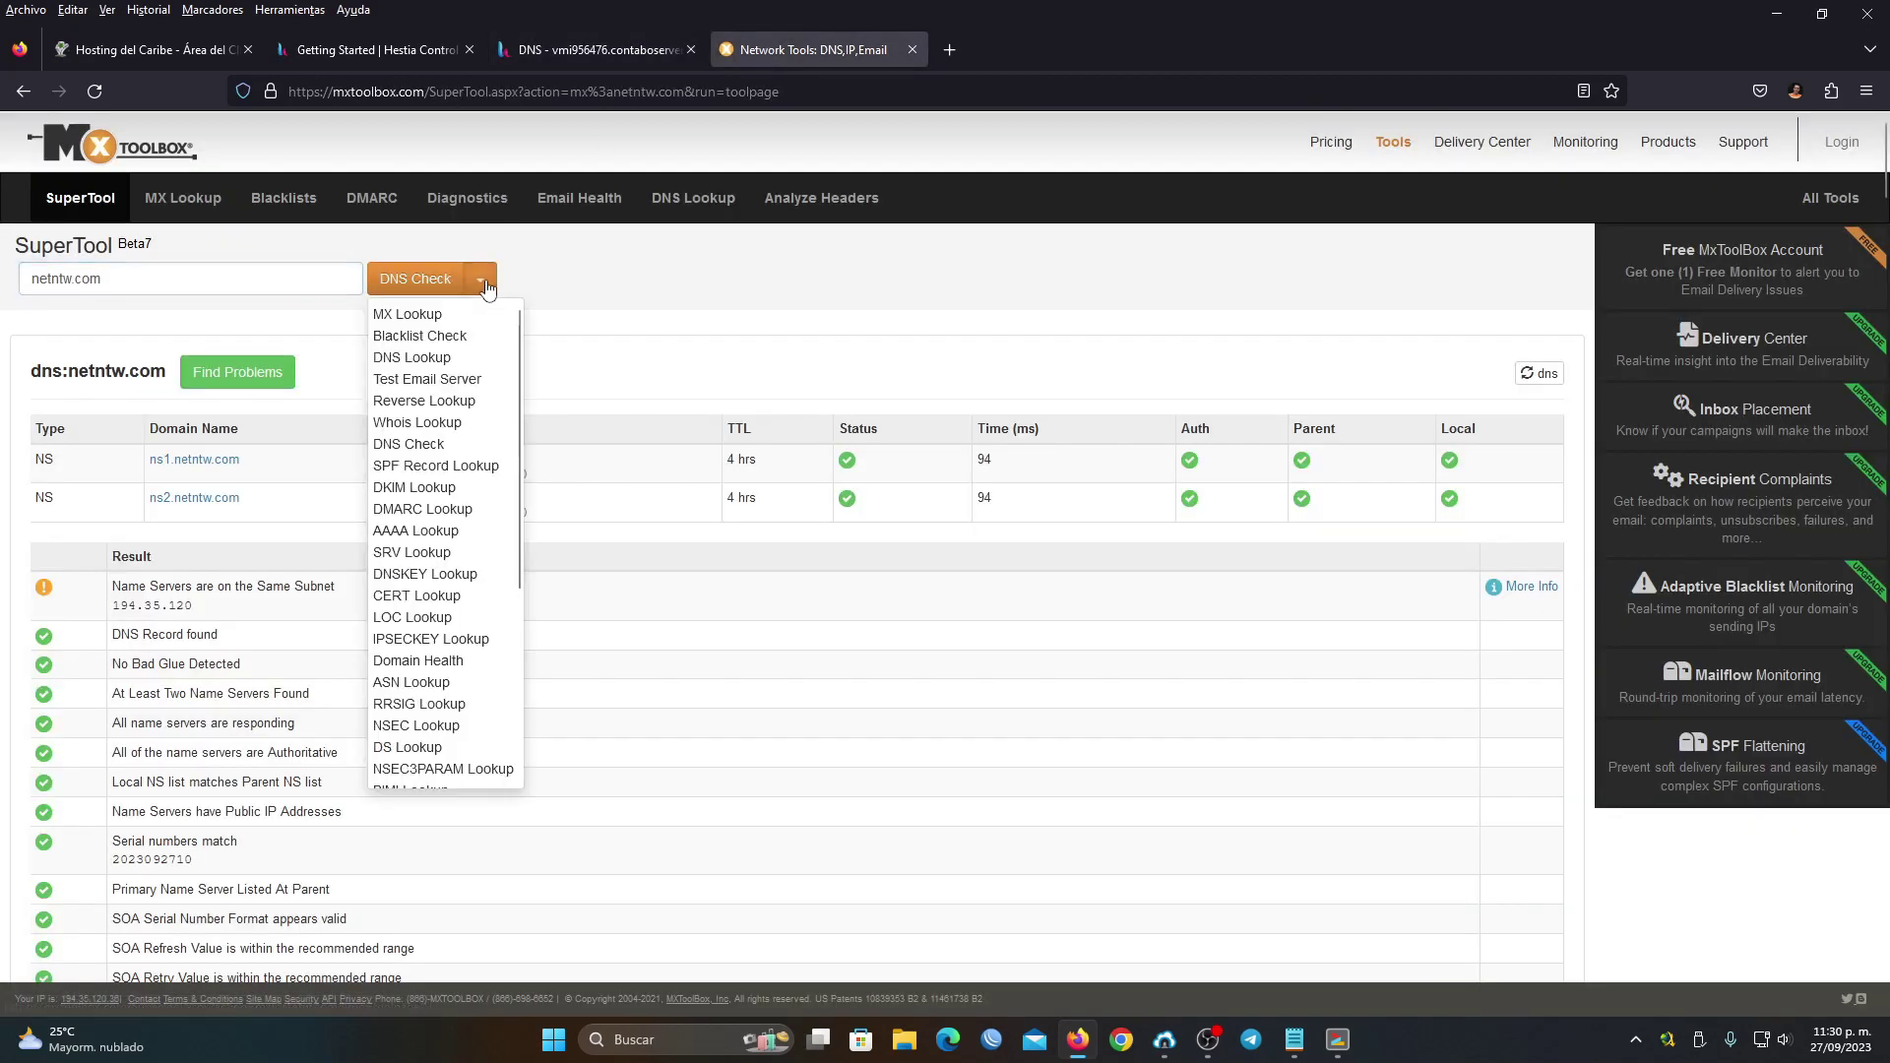
click(399, 313)
click(400, 282)
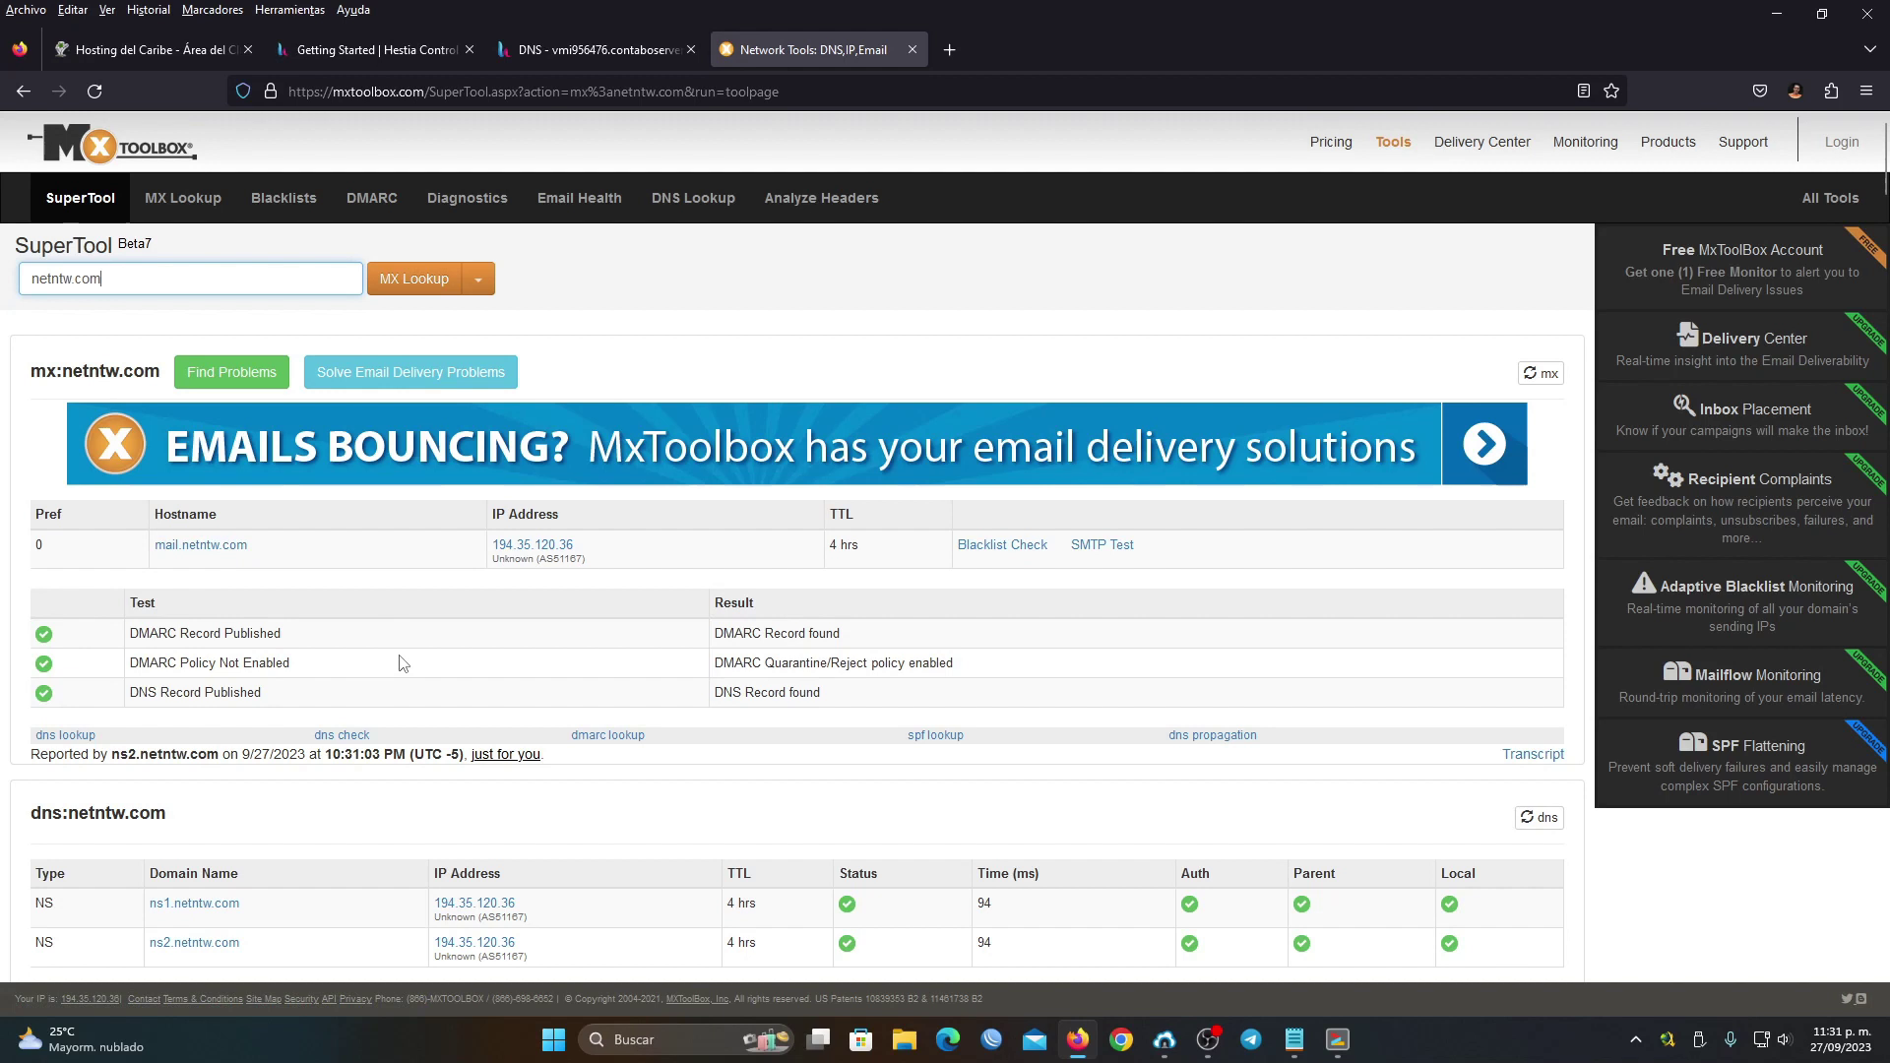
click(591, 49)
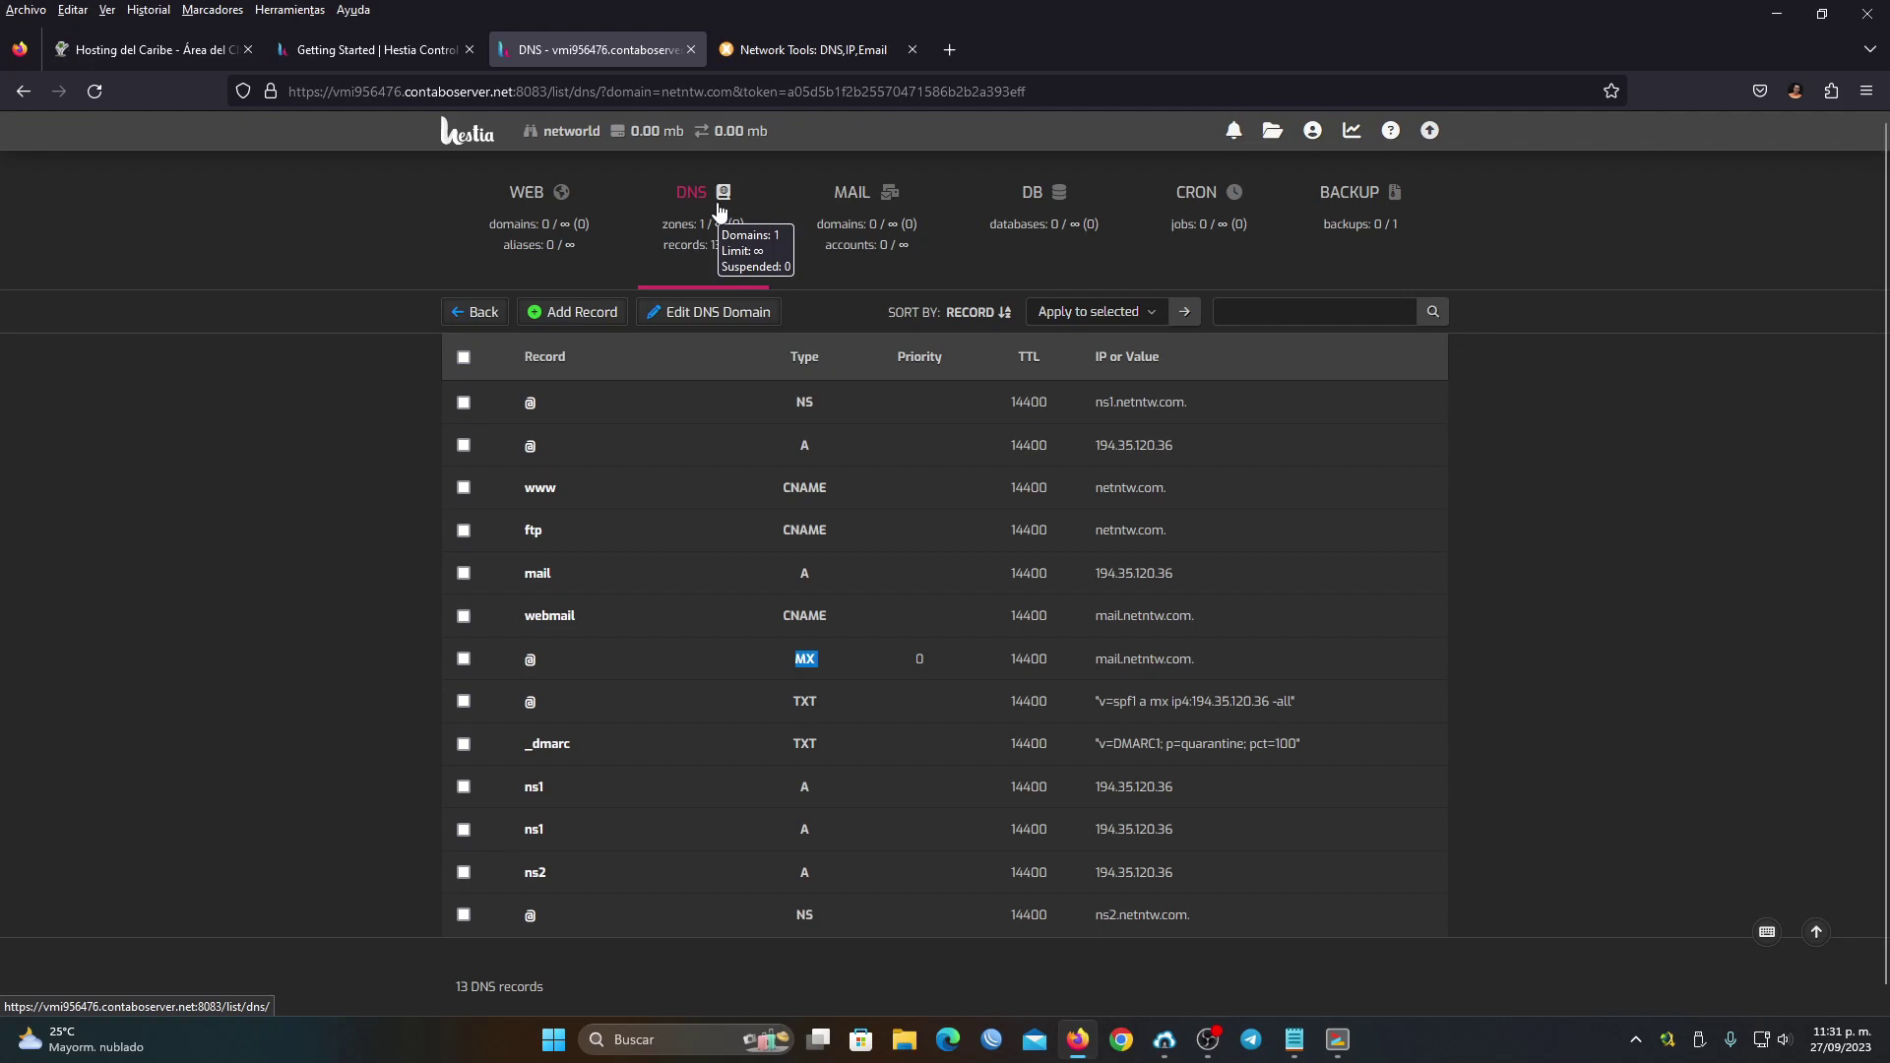
Show the Hestia web domains list, which is still empty
click(546, 225)
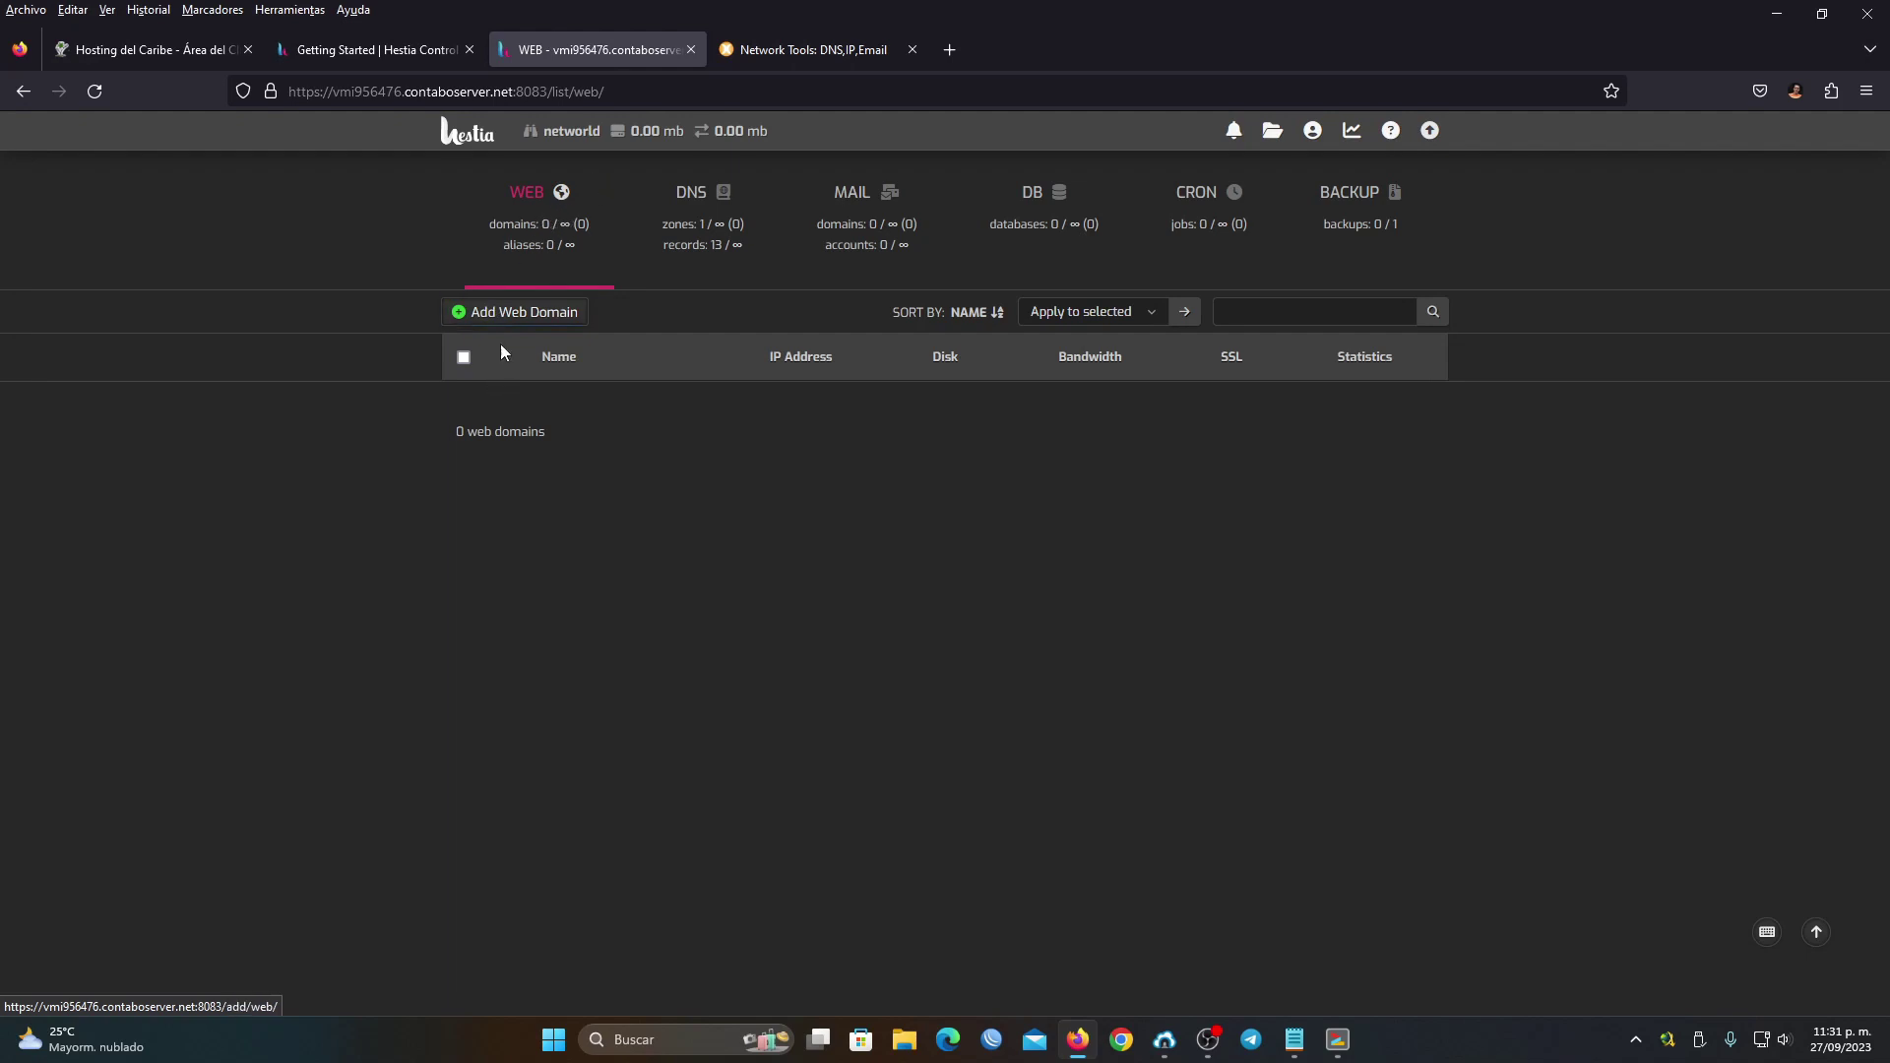
Add the web domain netntw.com and return to the web domains list
click(544, 322)
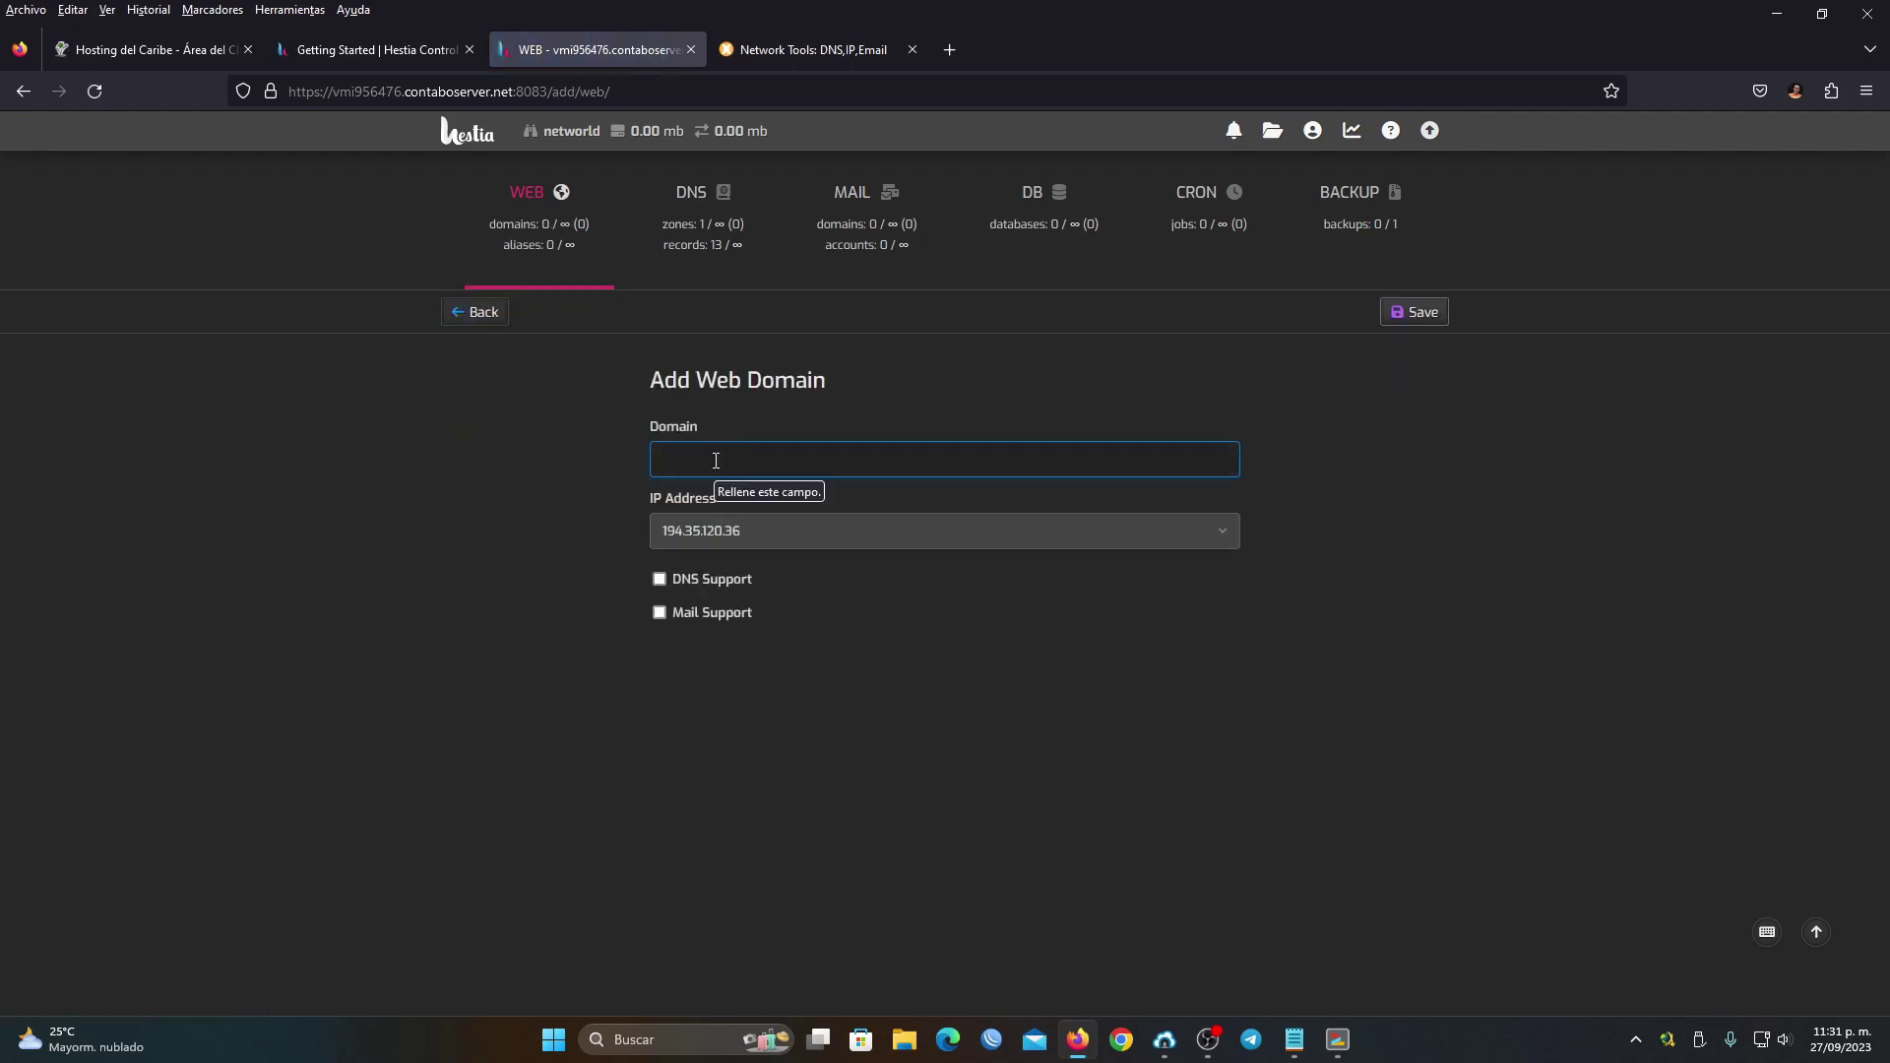
text(netntw)
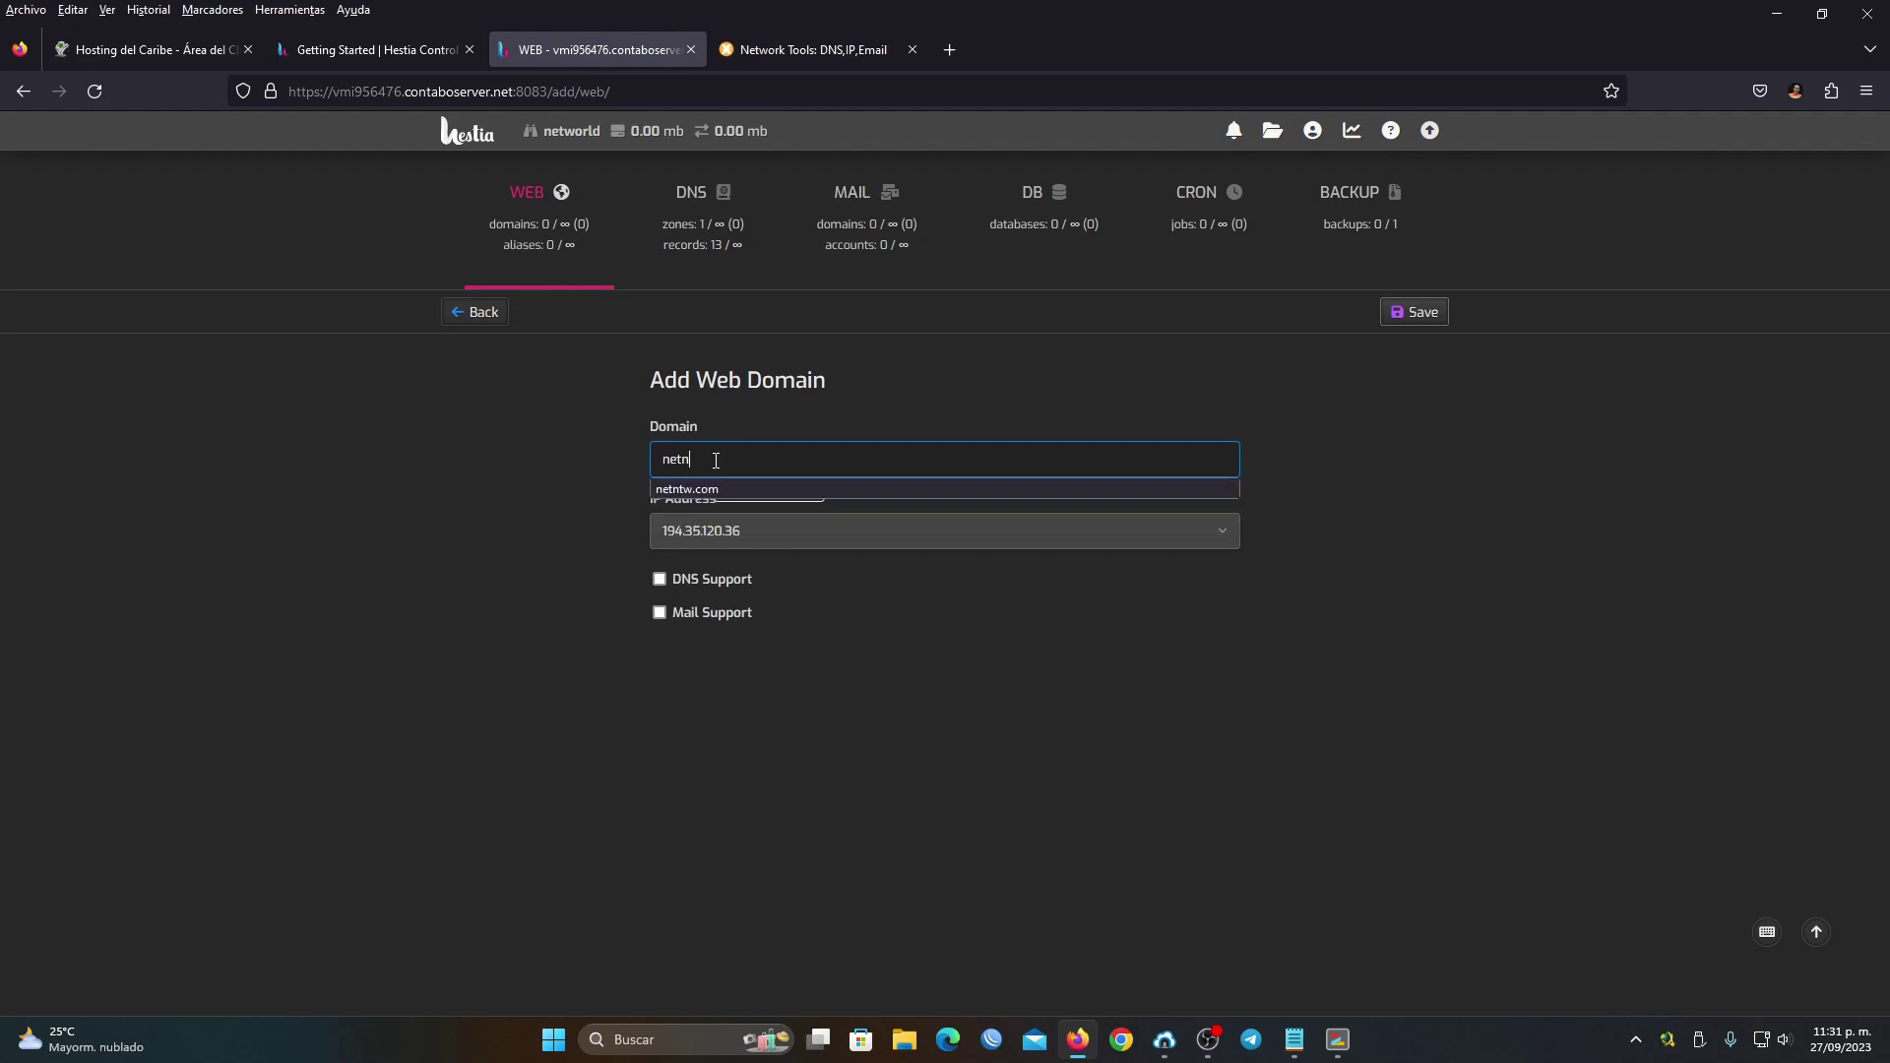
click(710, 488)
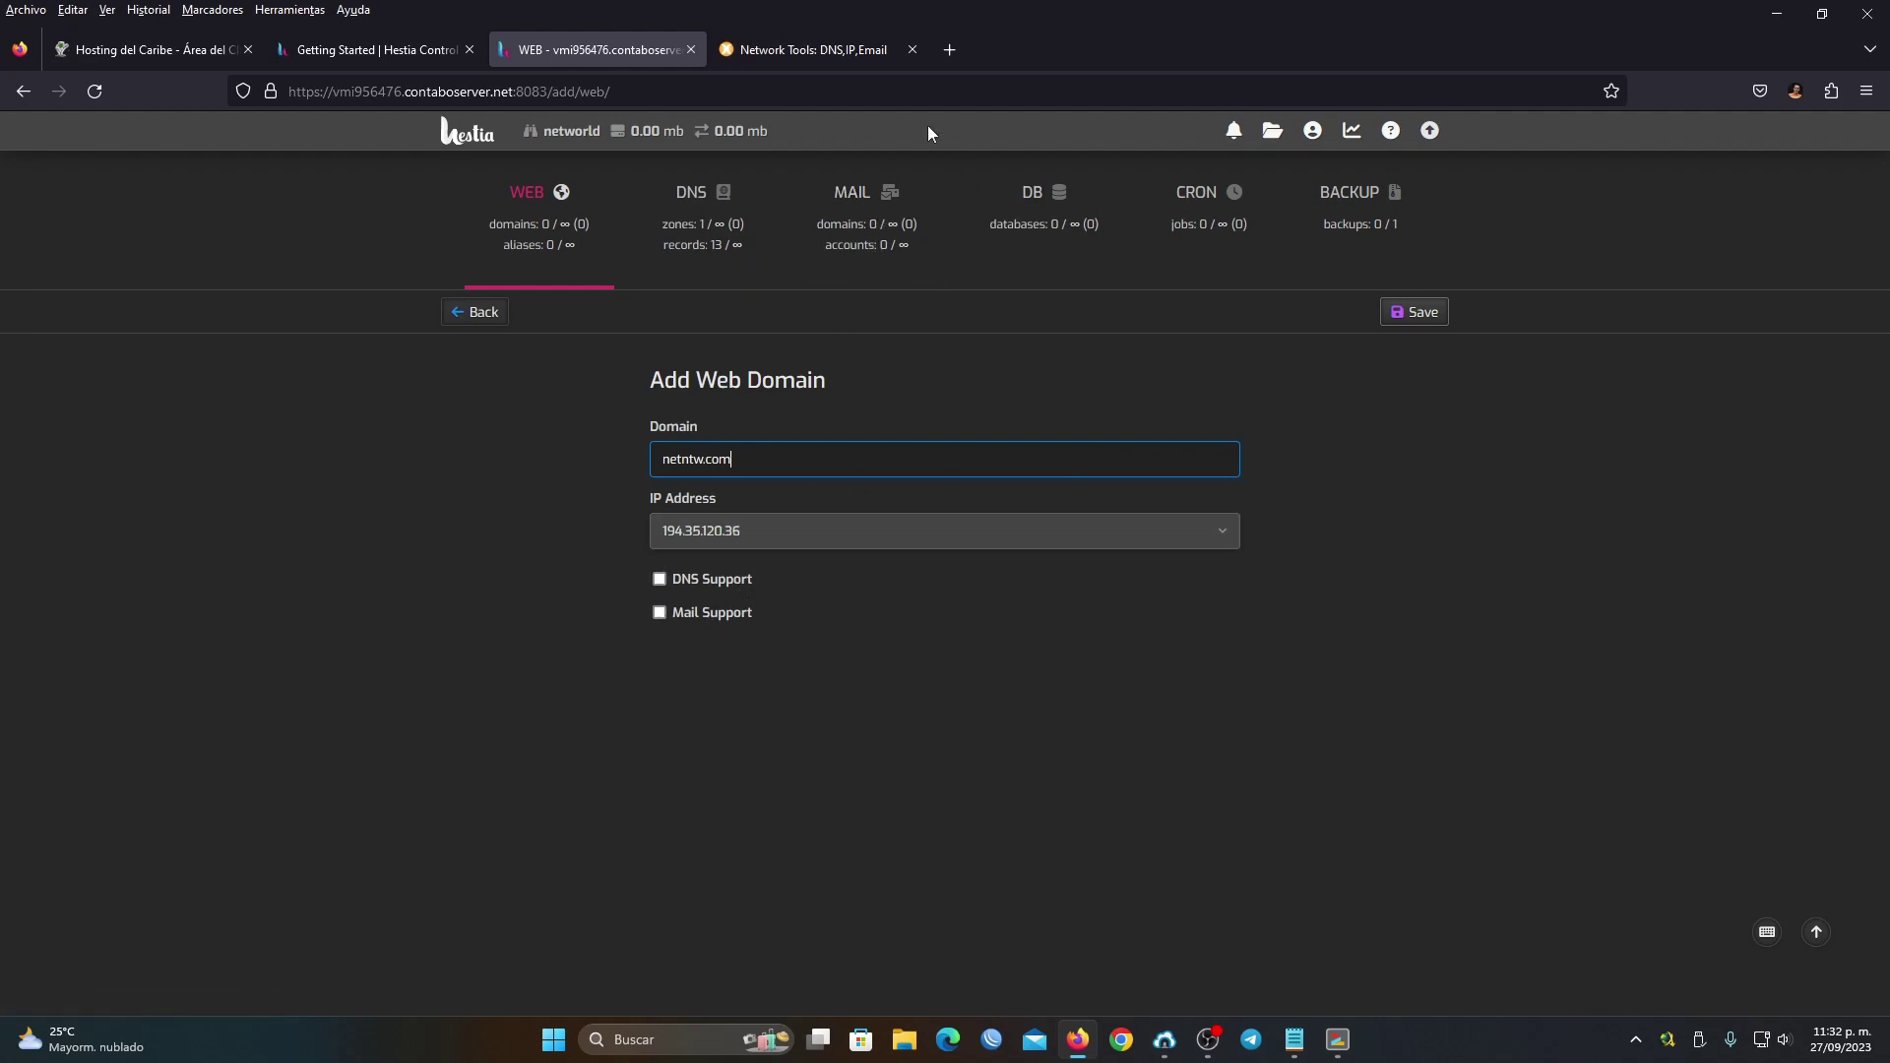
click(1414, 313)
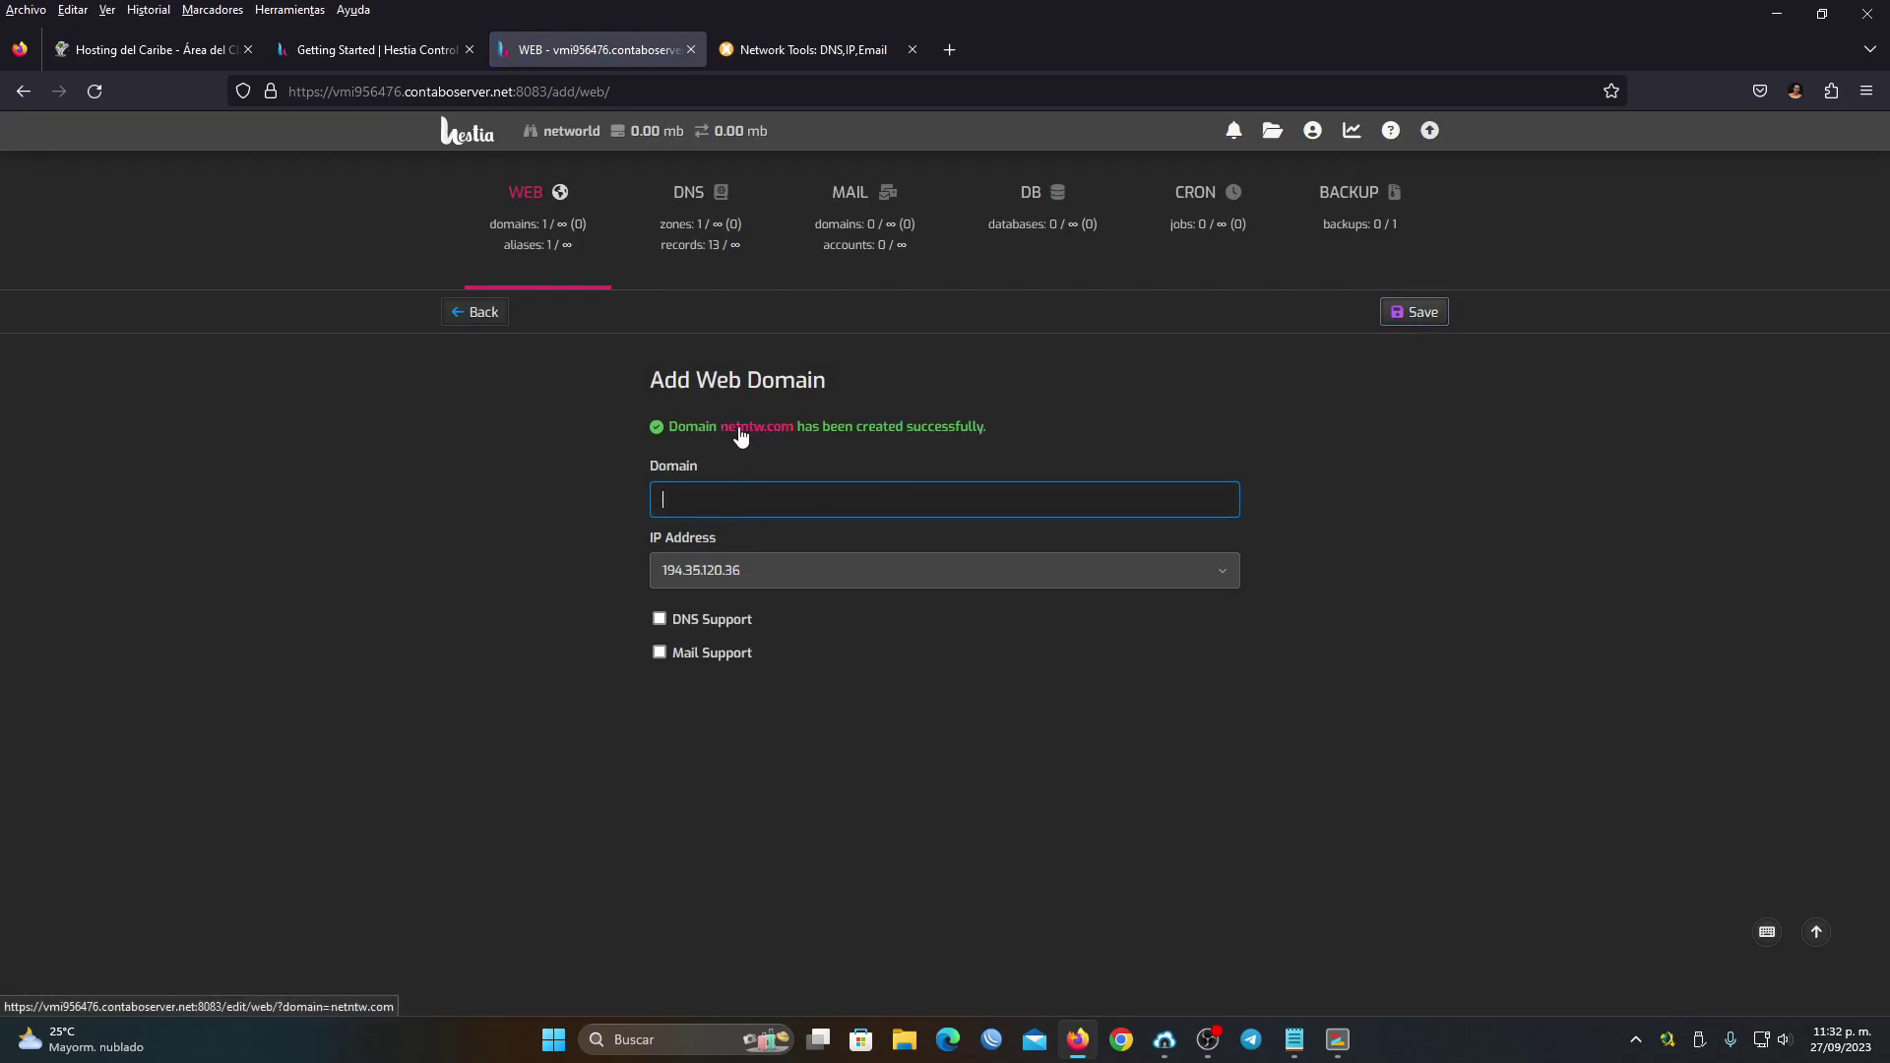
click(465, 313)
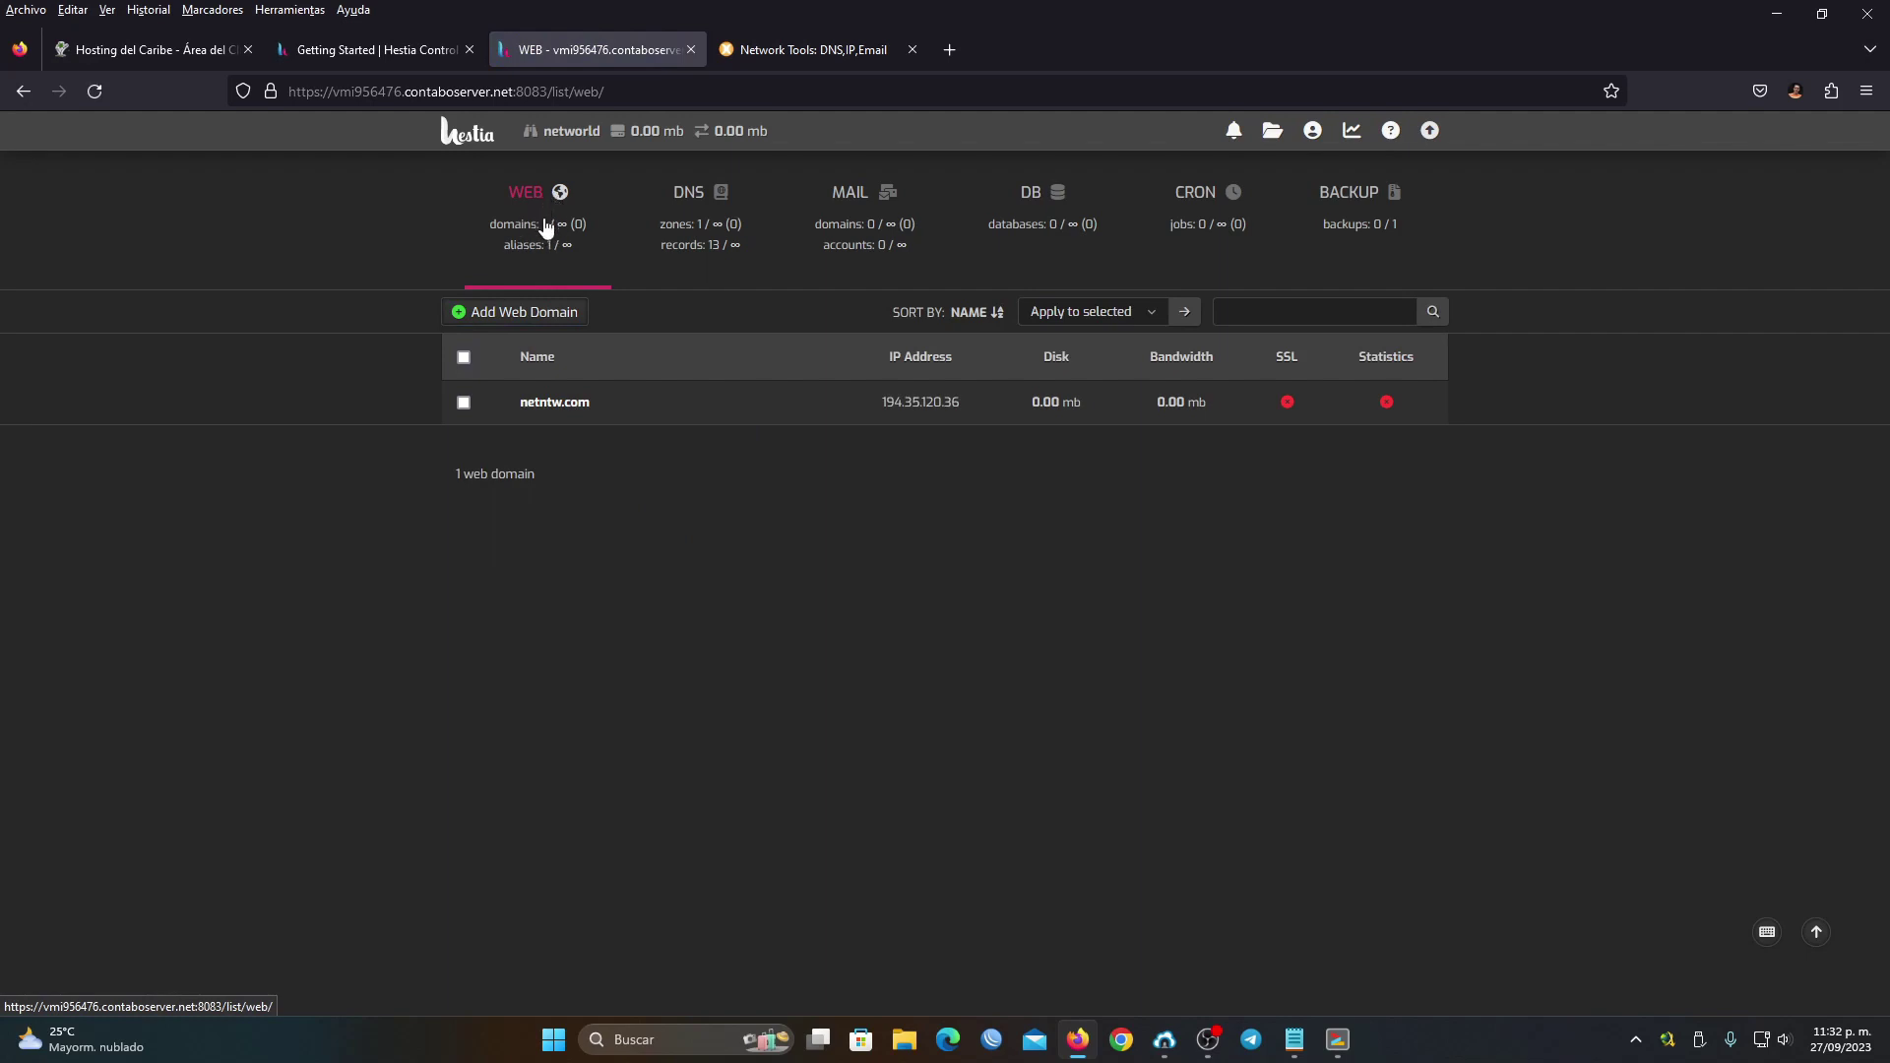
mouse_move(569, 409)
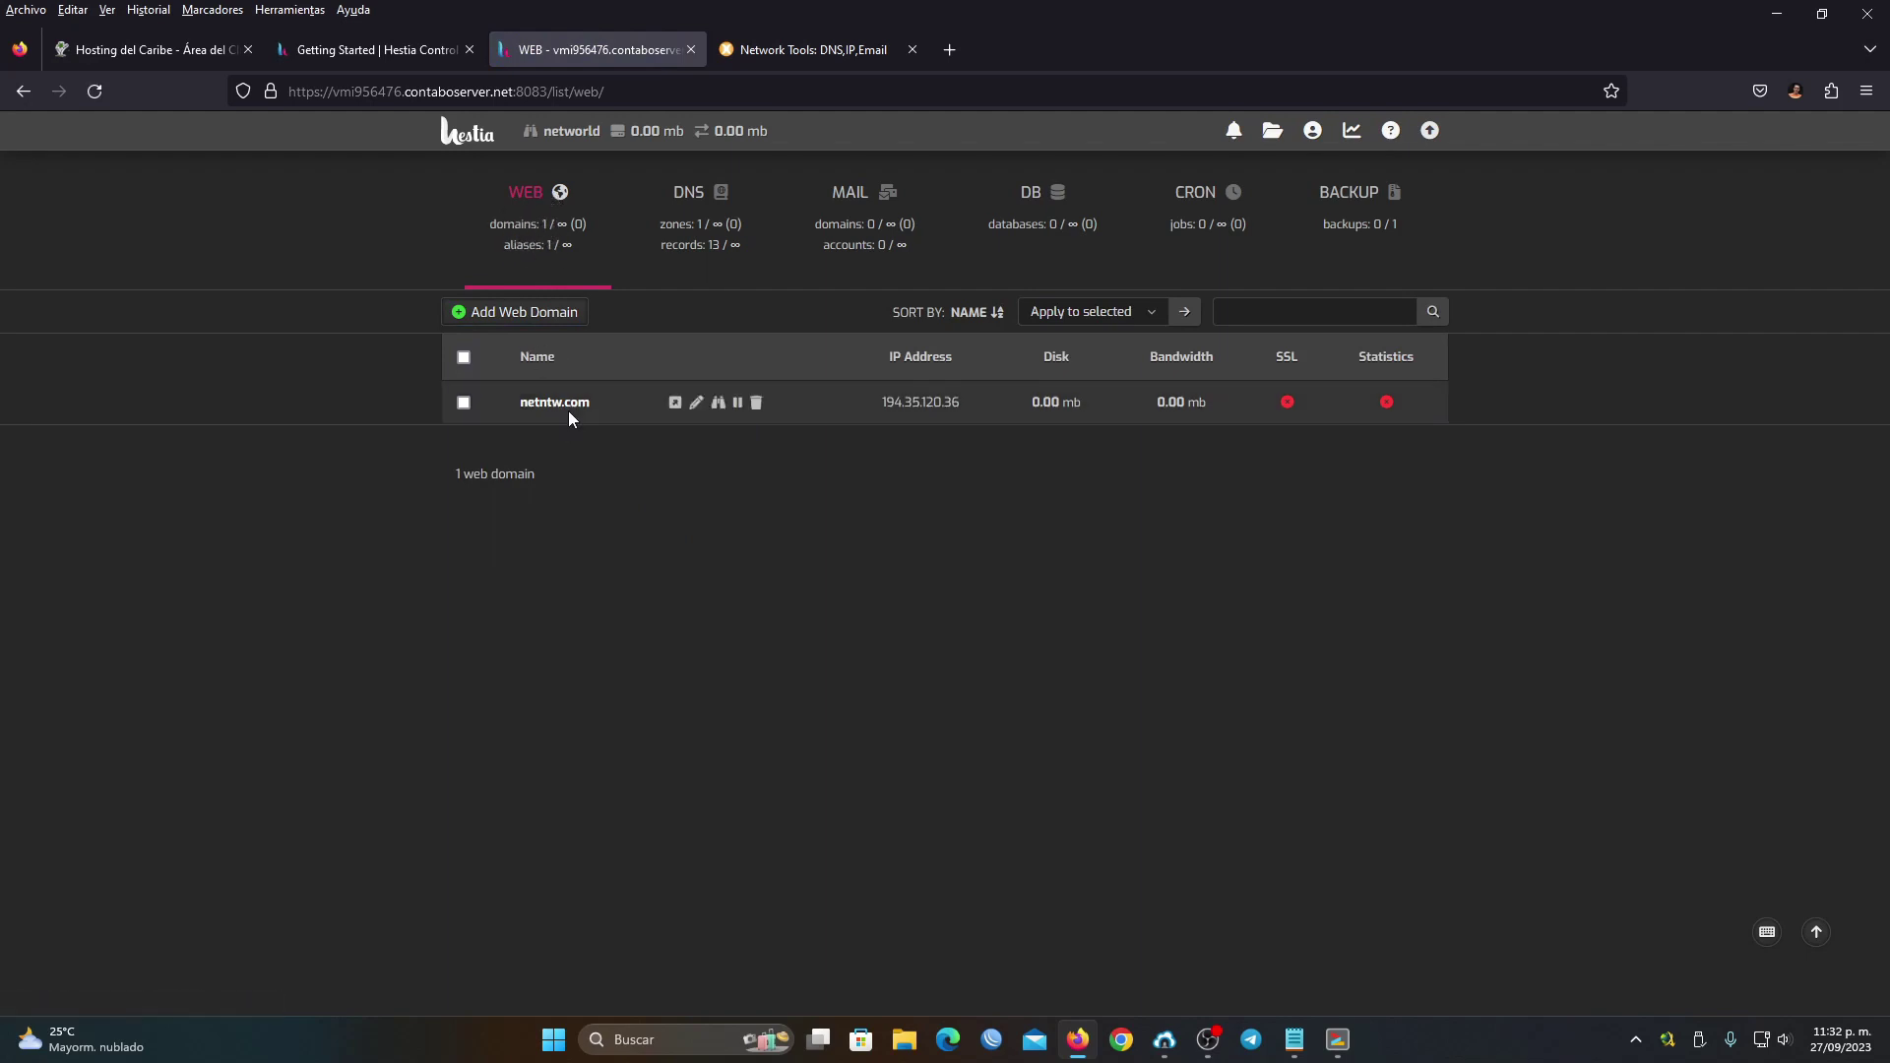
Visit netntw.com in a new tab to check its under-construction page, then return to Hestia
click(675, 404)
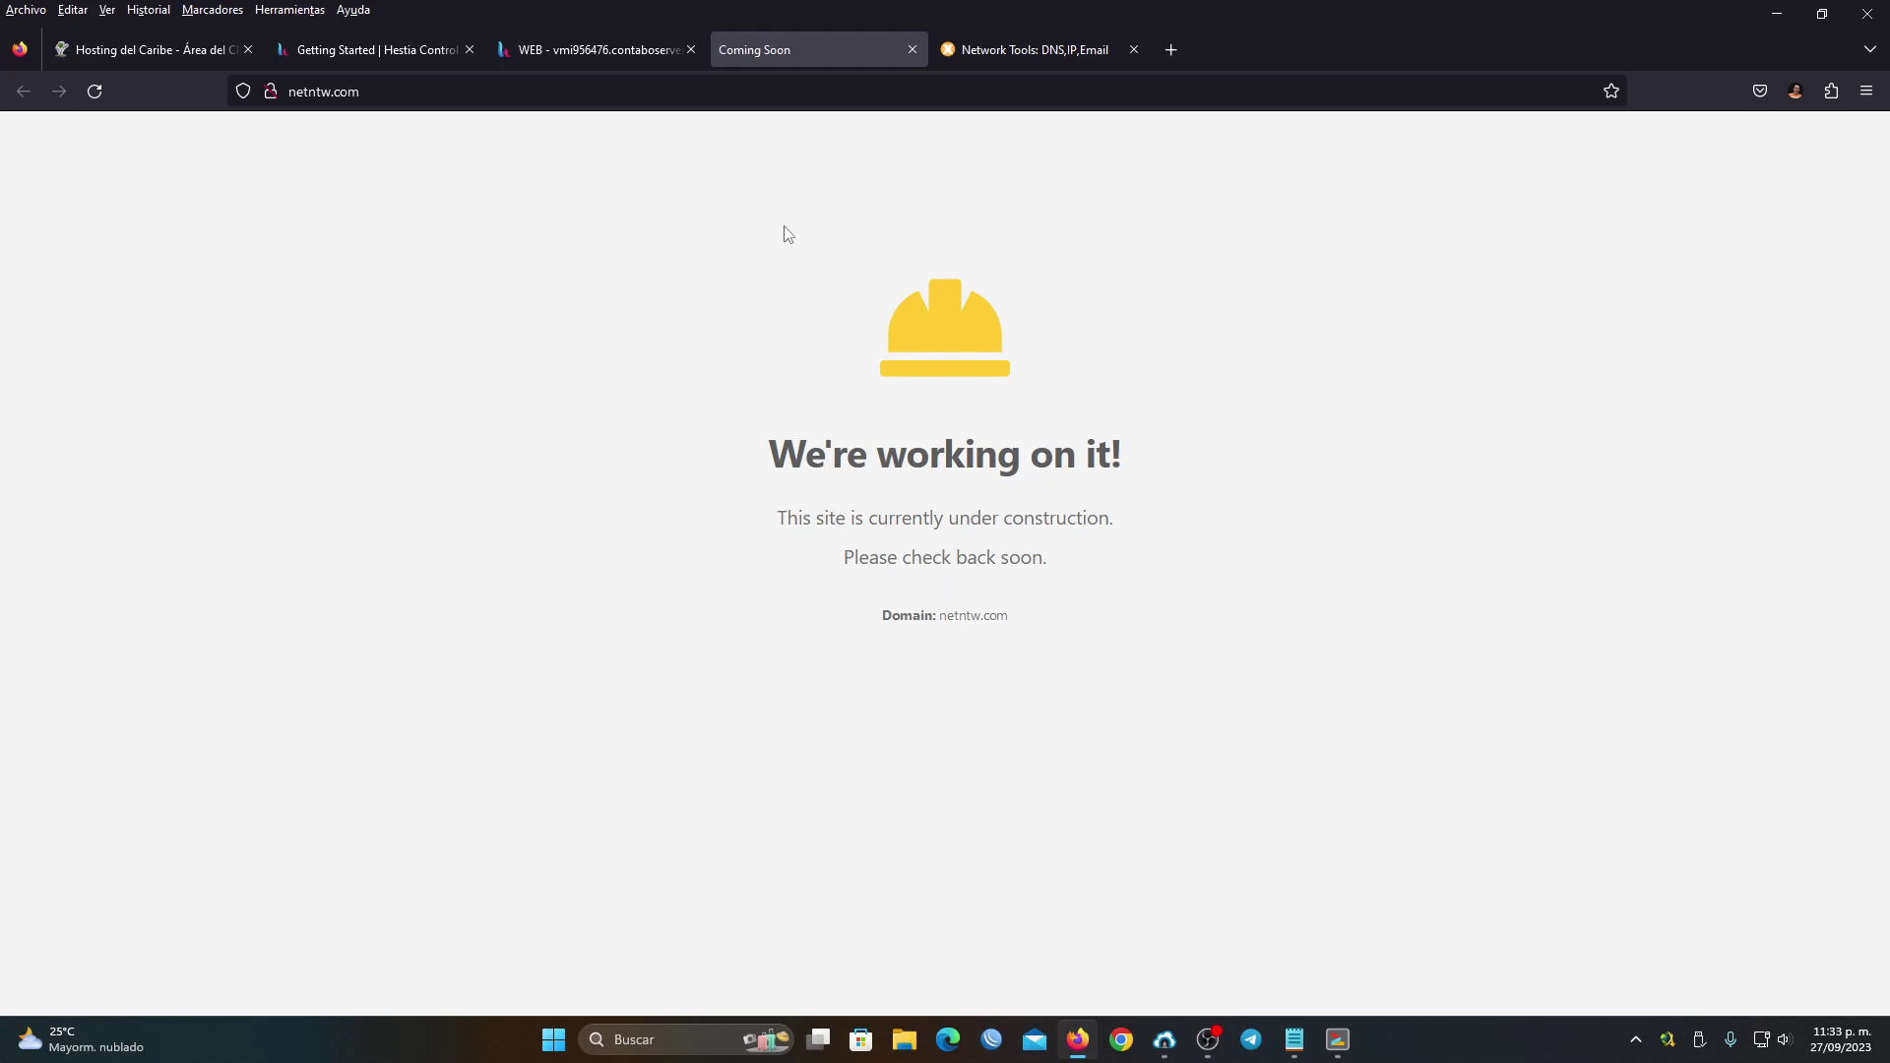
click(545, 39)
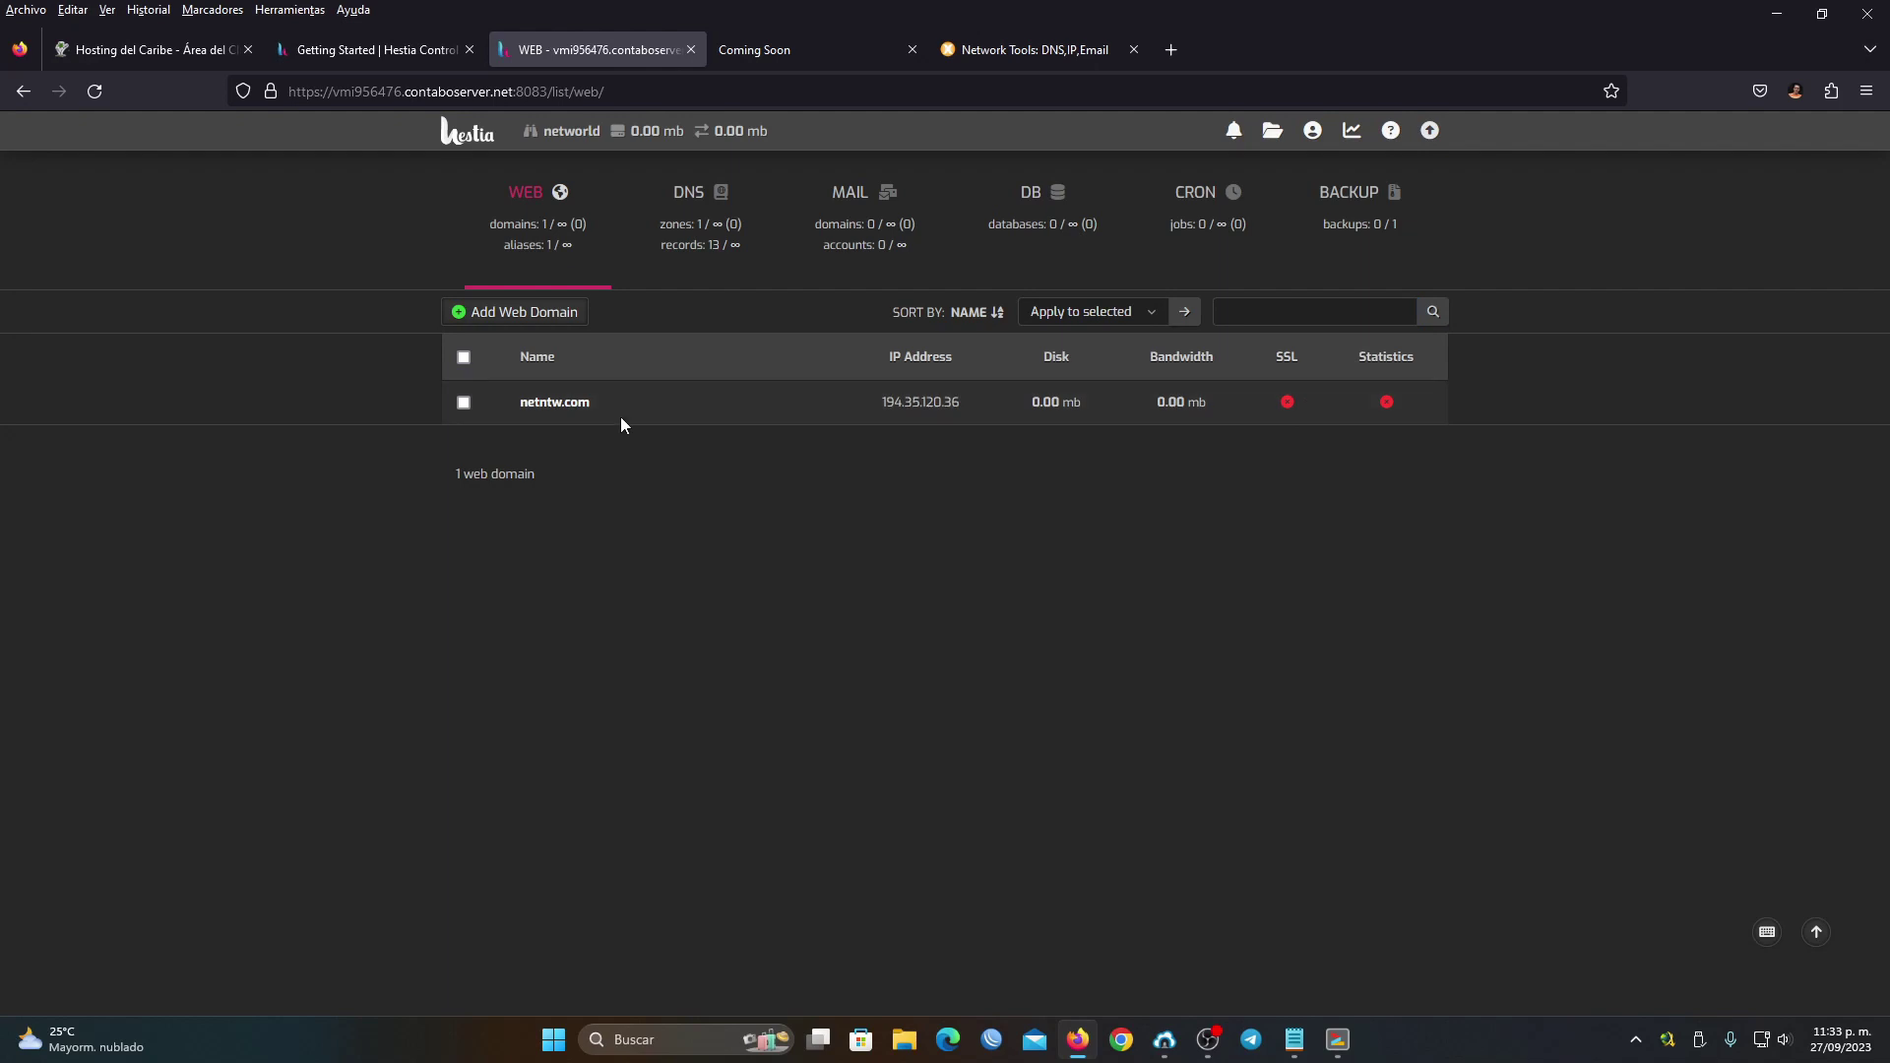
click(812, 47)
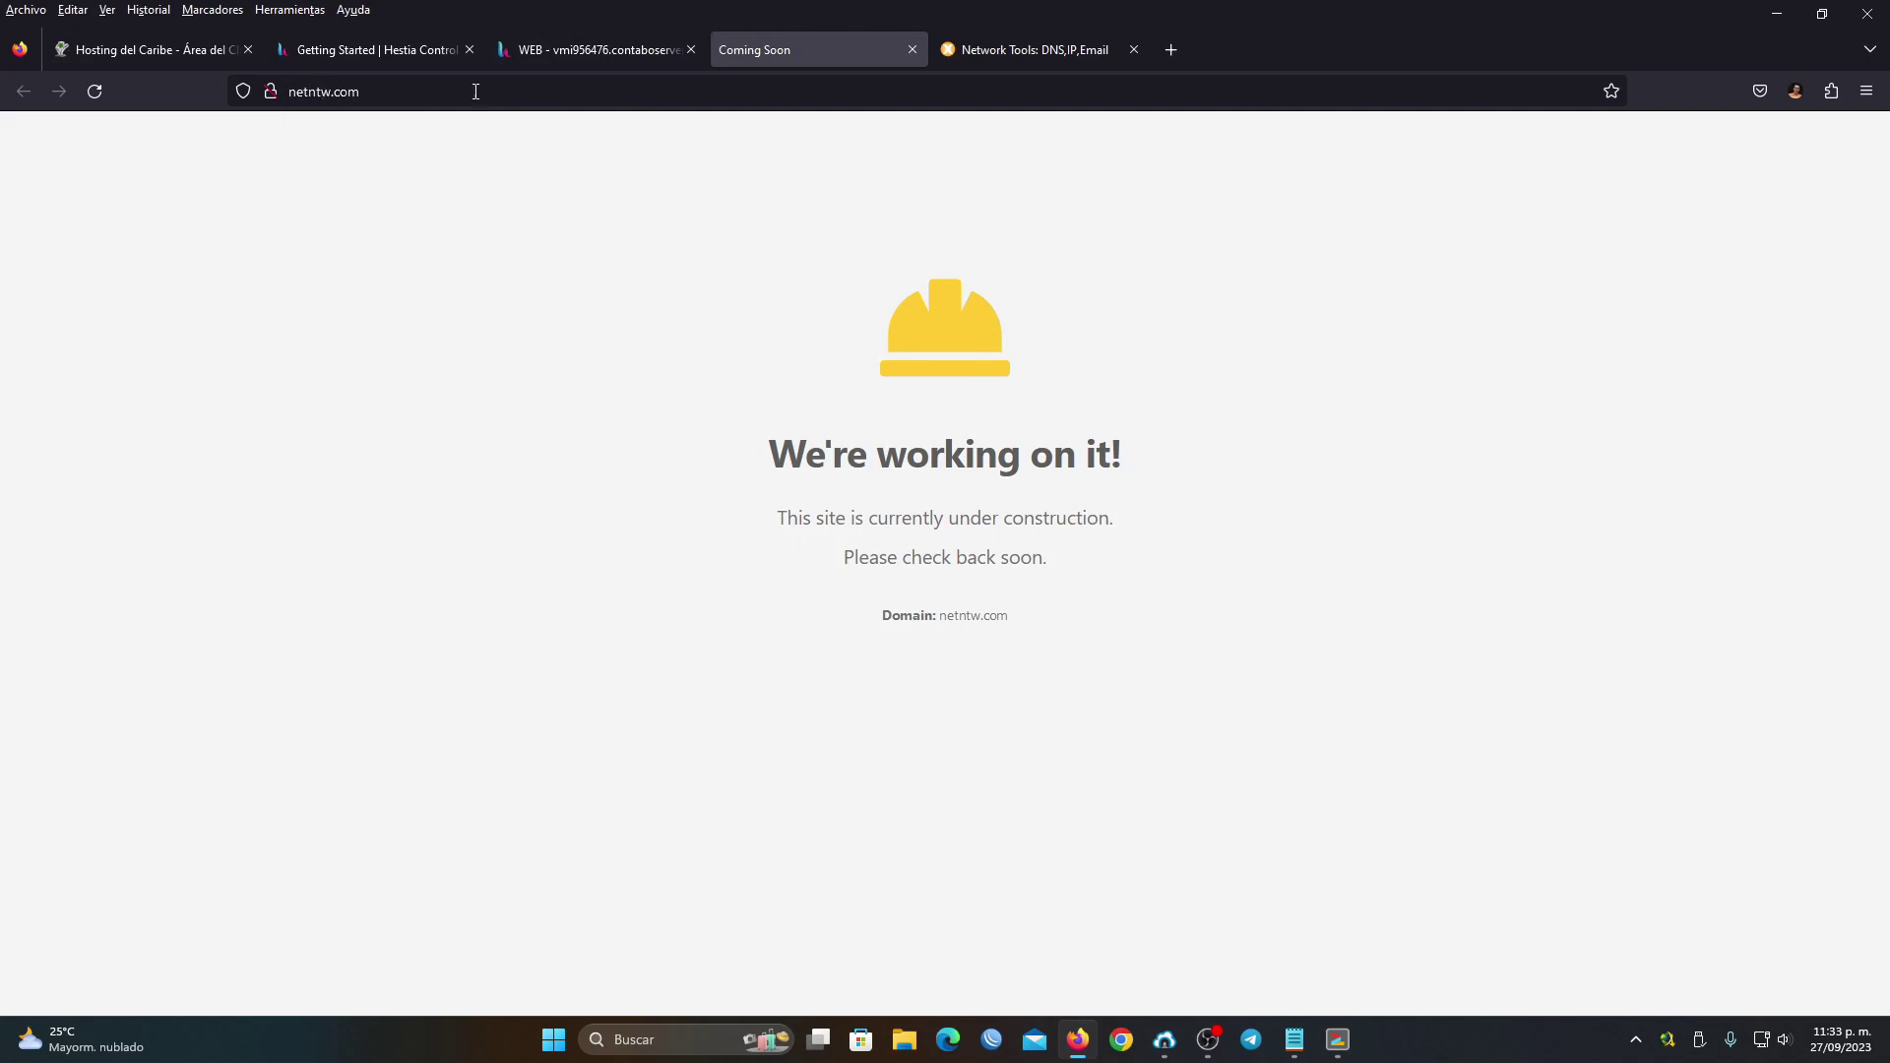
click(543, 46)
mouse_move(1023, 422)
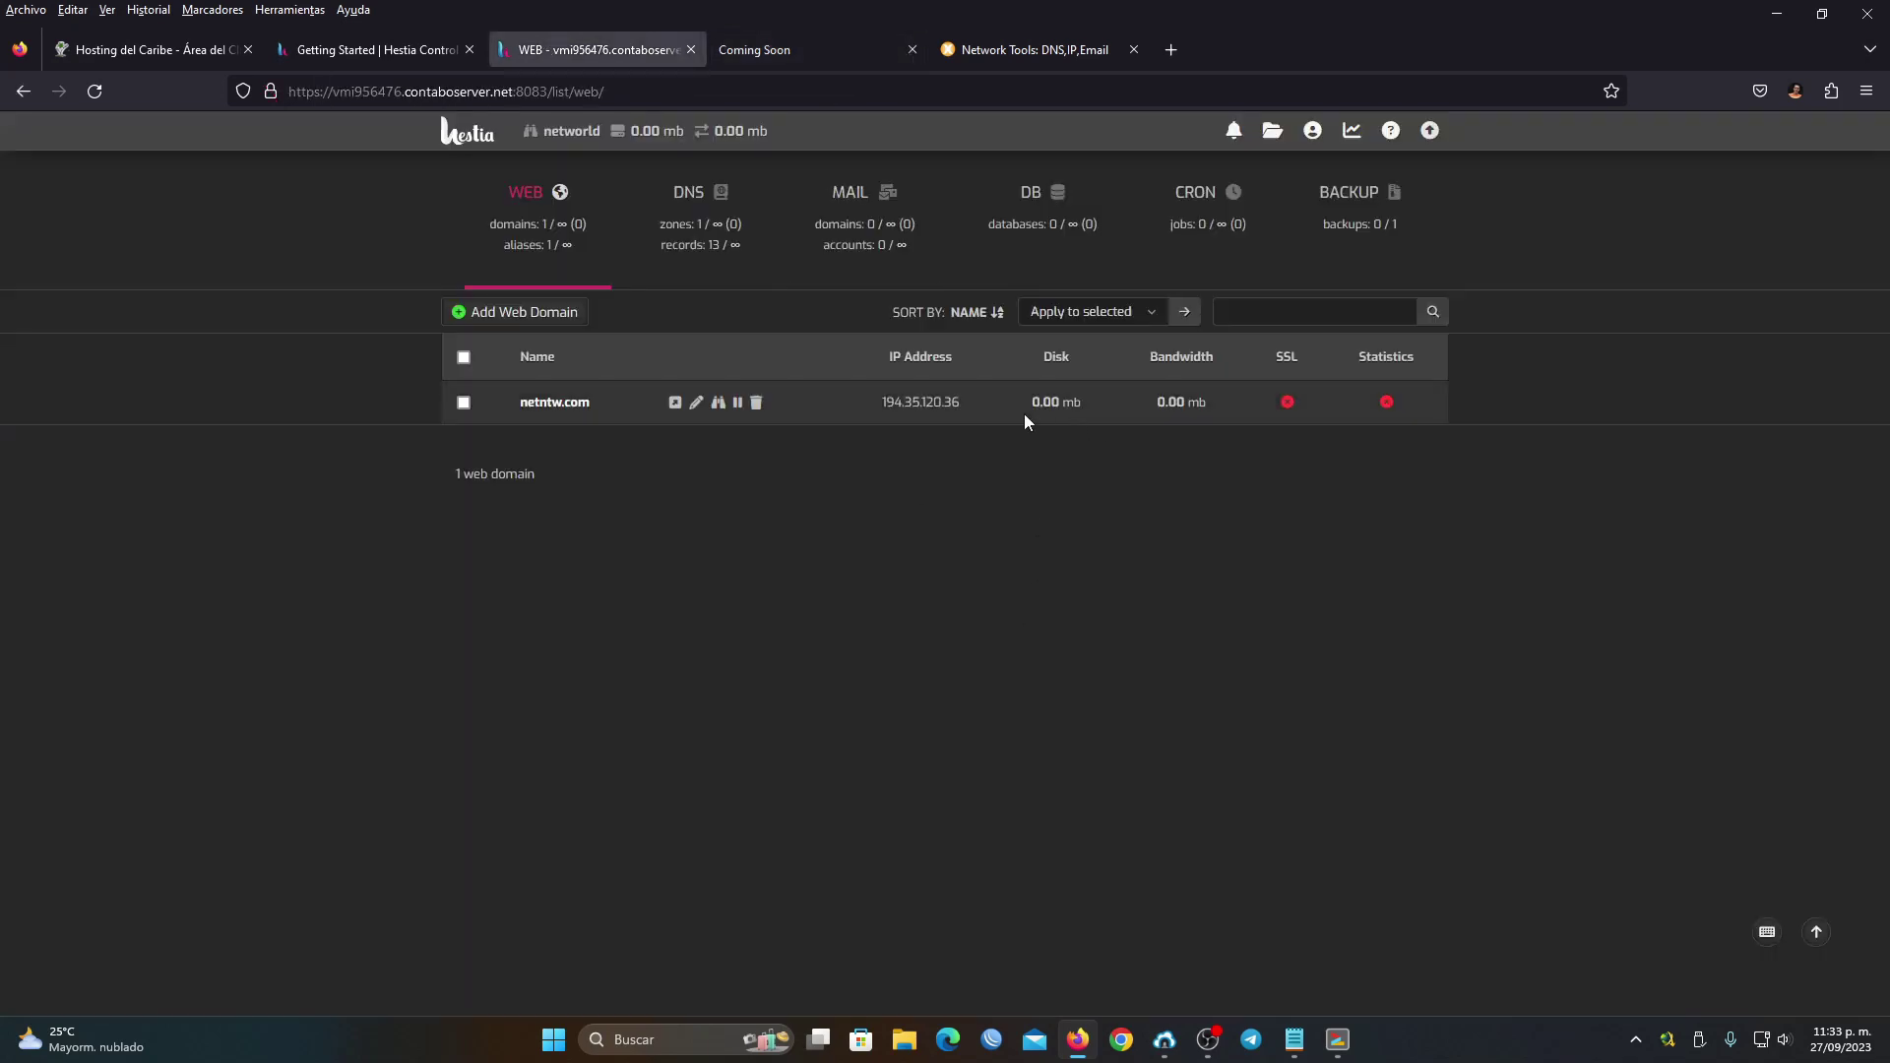
Edit netntw.com and enable domain redirection to netntw.com
click(698, 406)
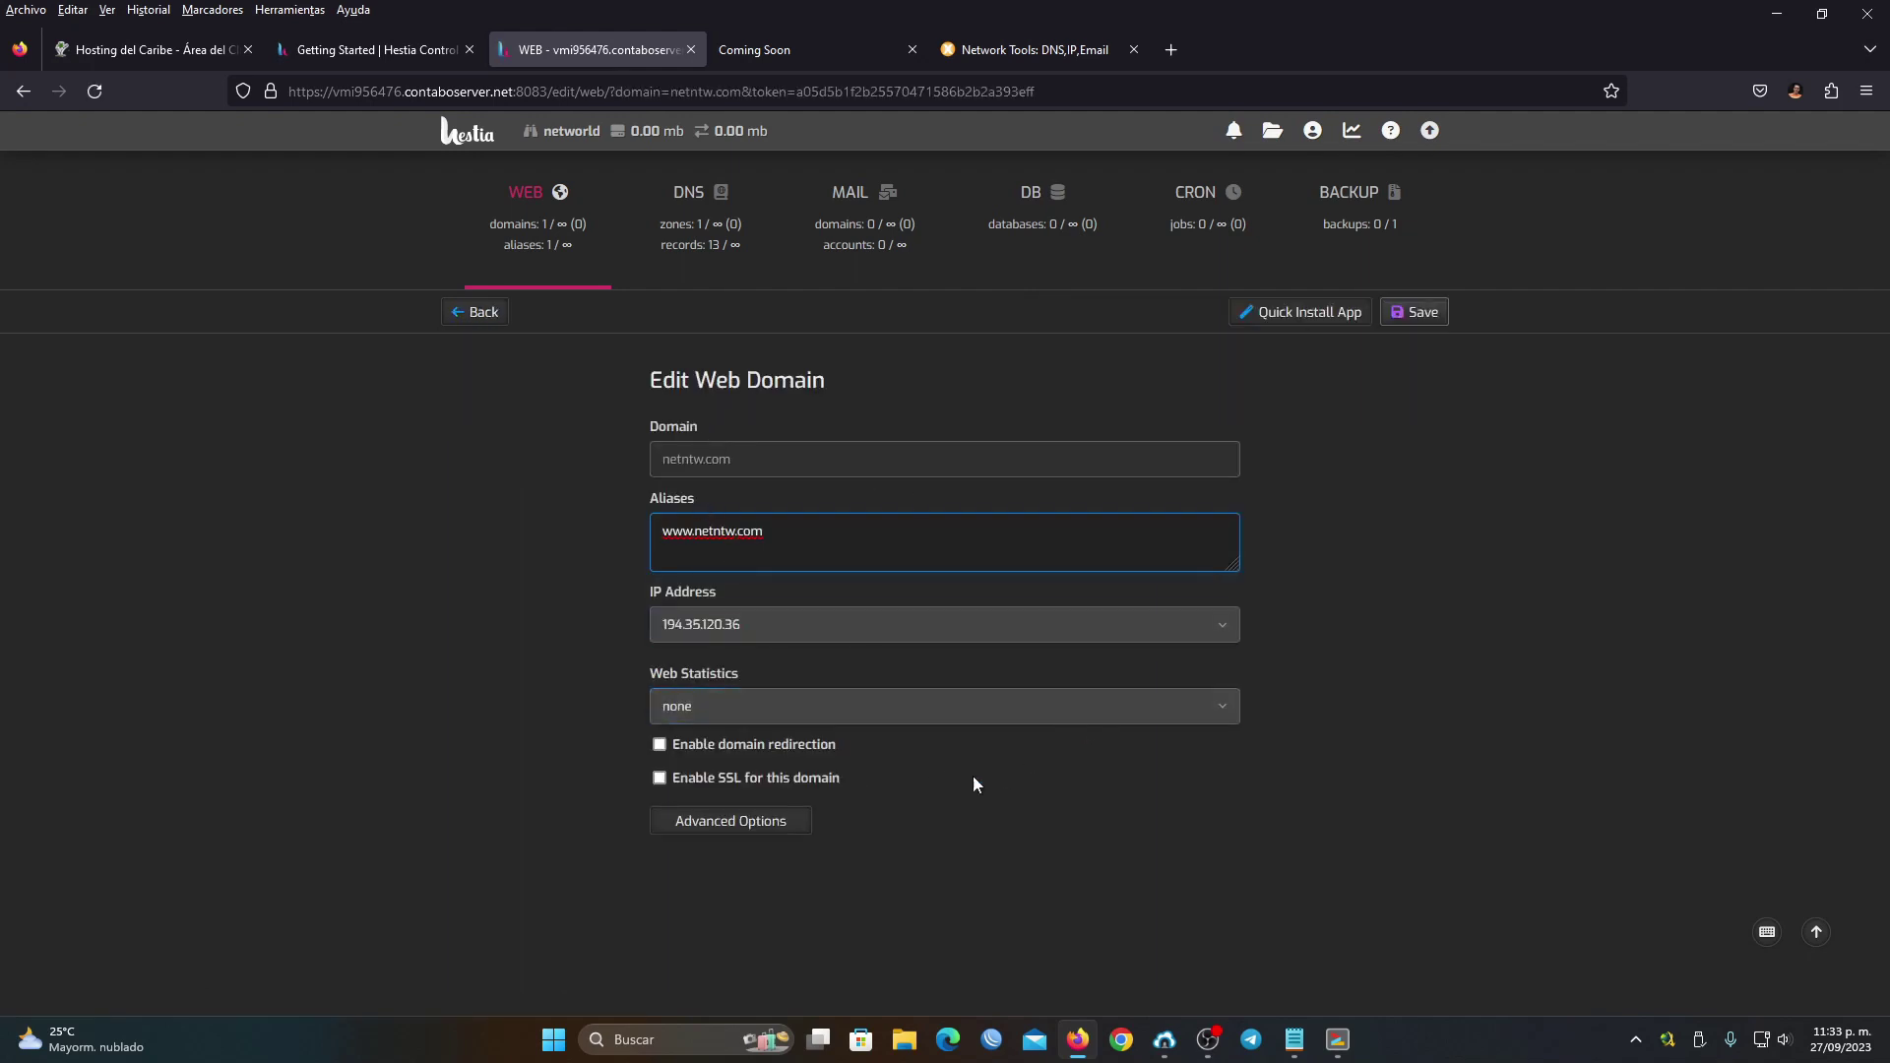
click(735, 747)
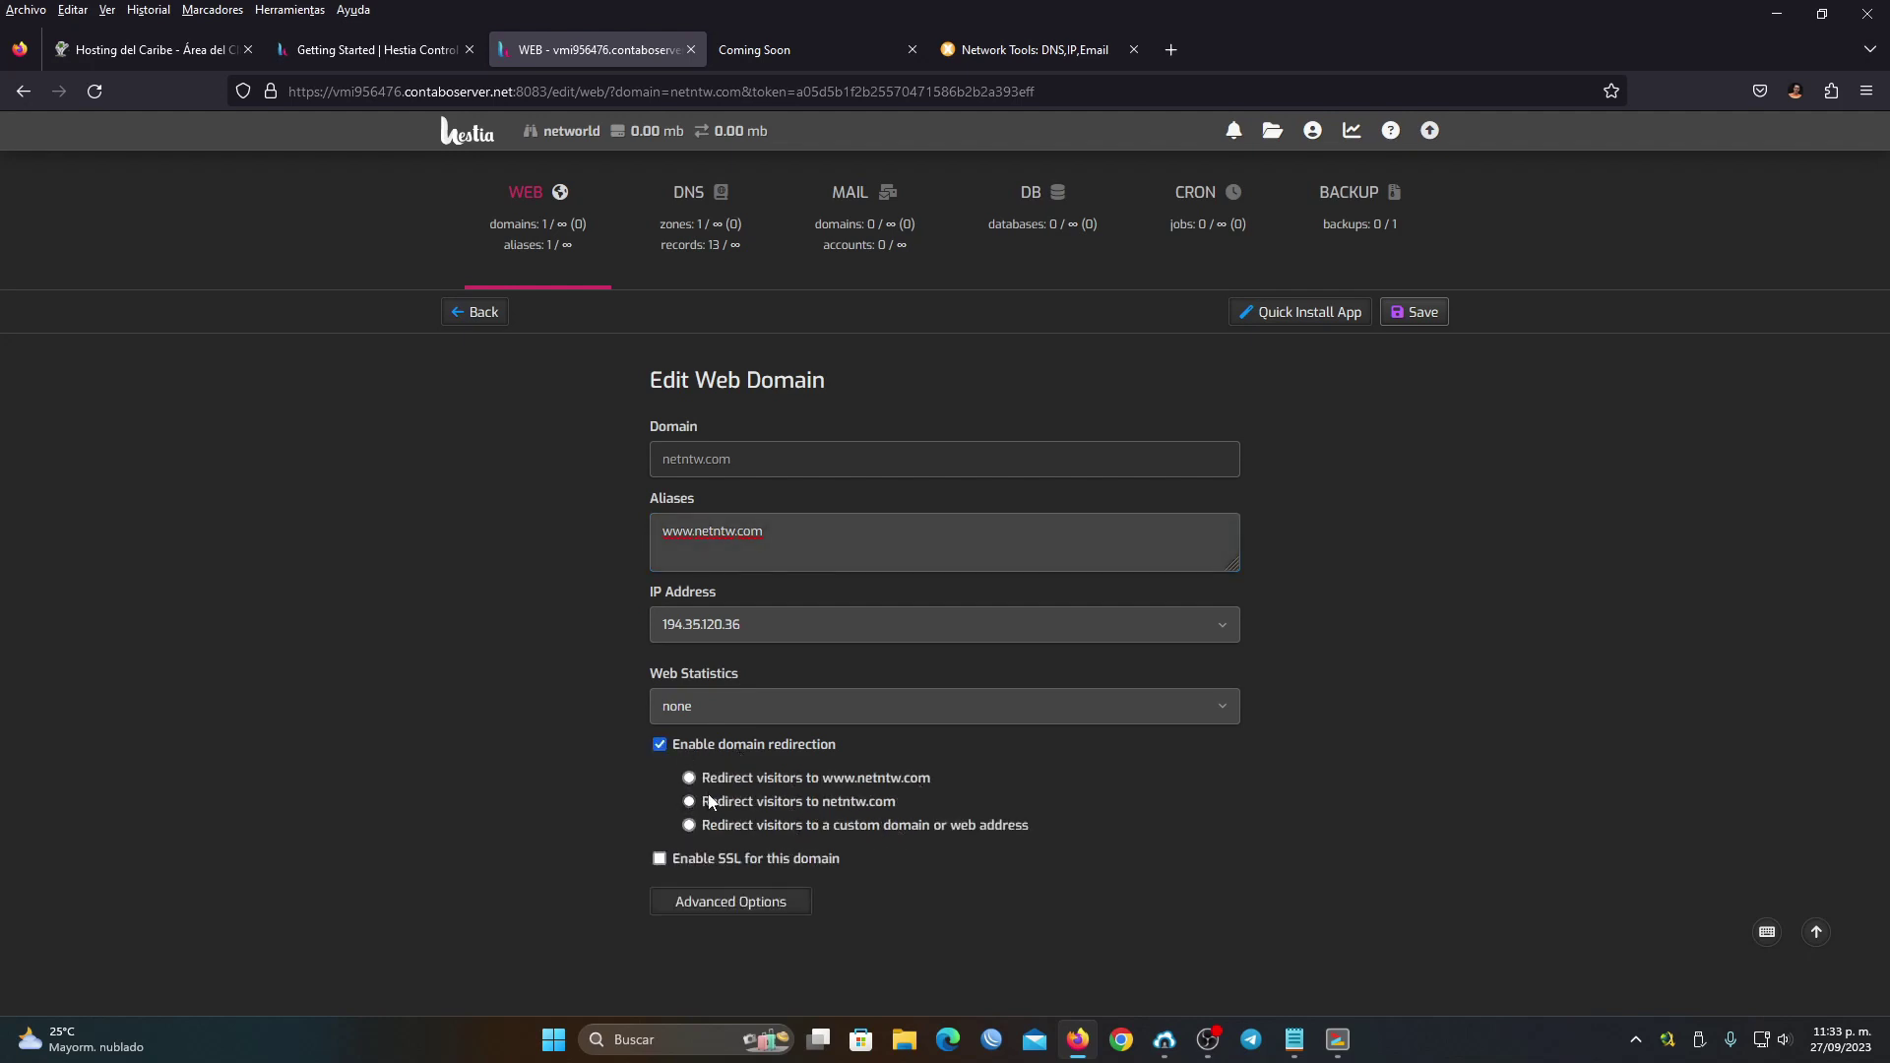
drag(822, 803, 830, 804)
click(953, 779)
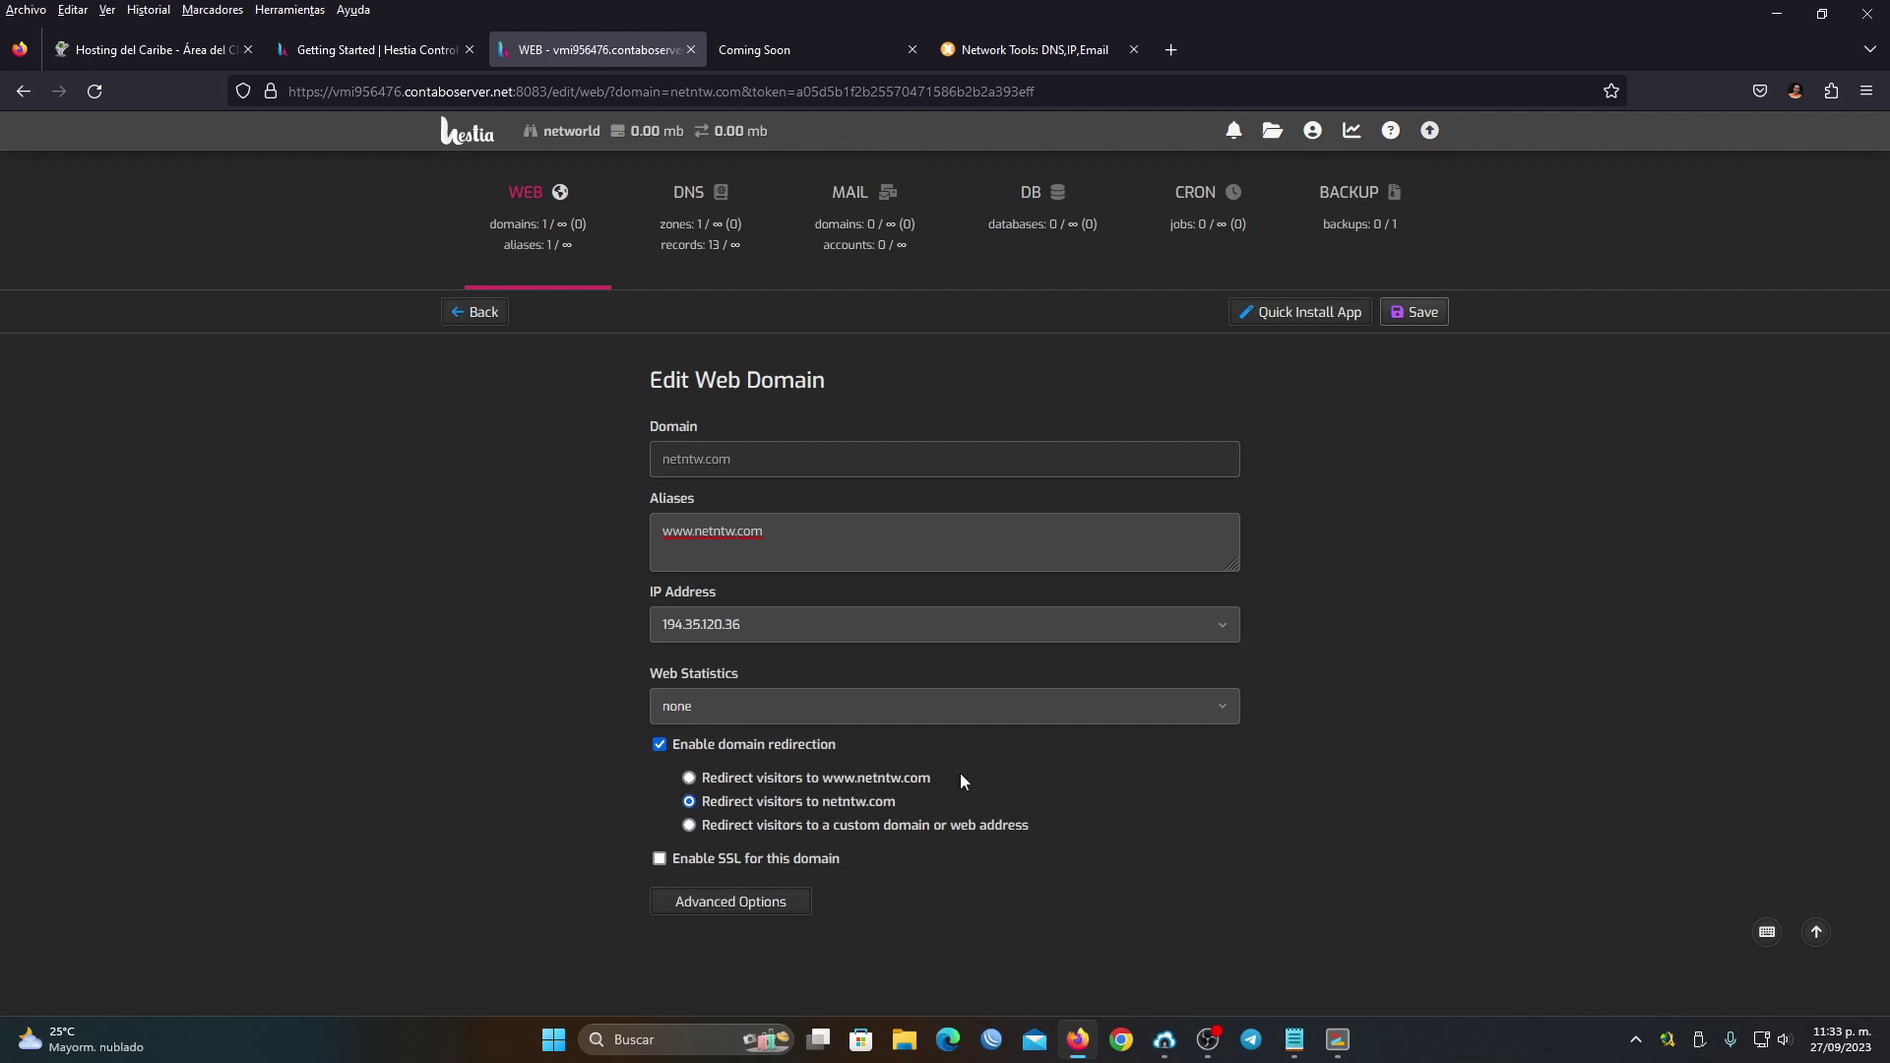
Enable SSL with a Let's Encrypt certificate and automatic HTTPS redirection
click(659, 858)
scroll(748, 858, down, 3)
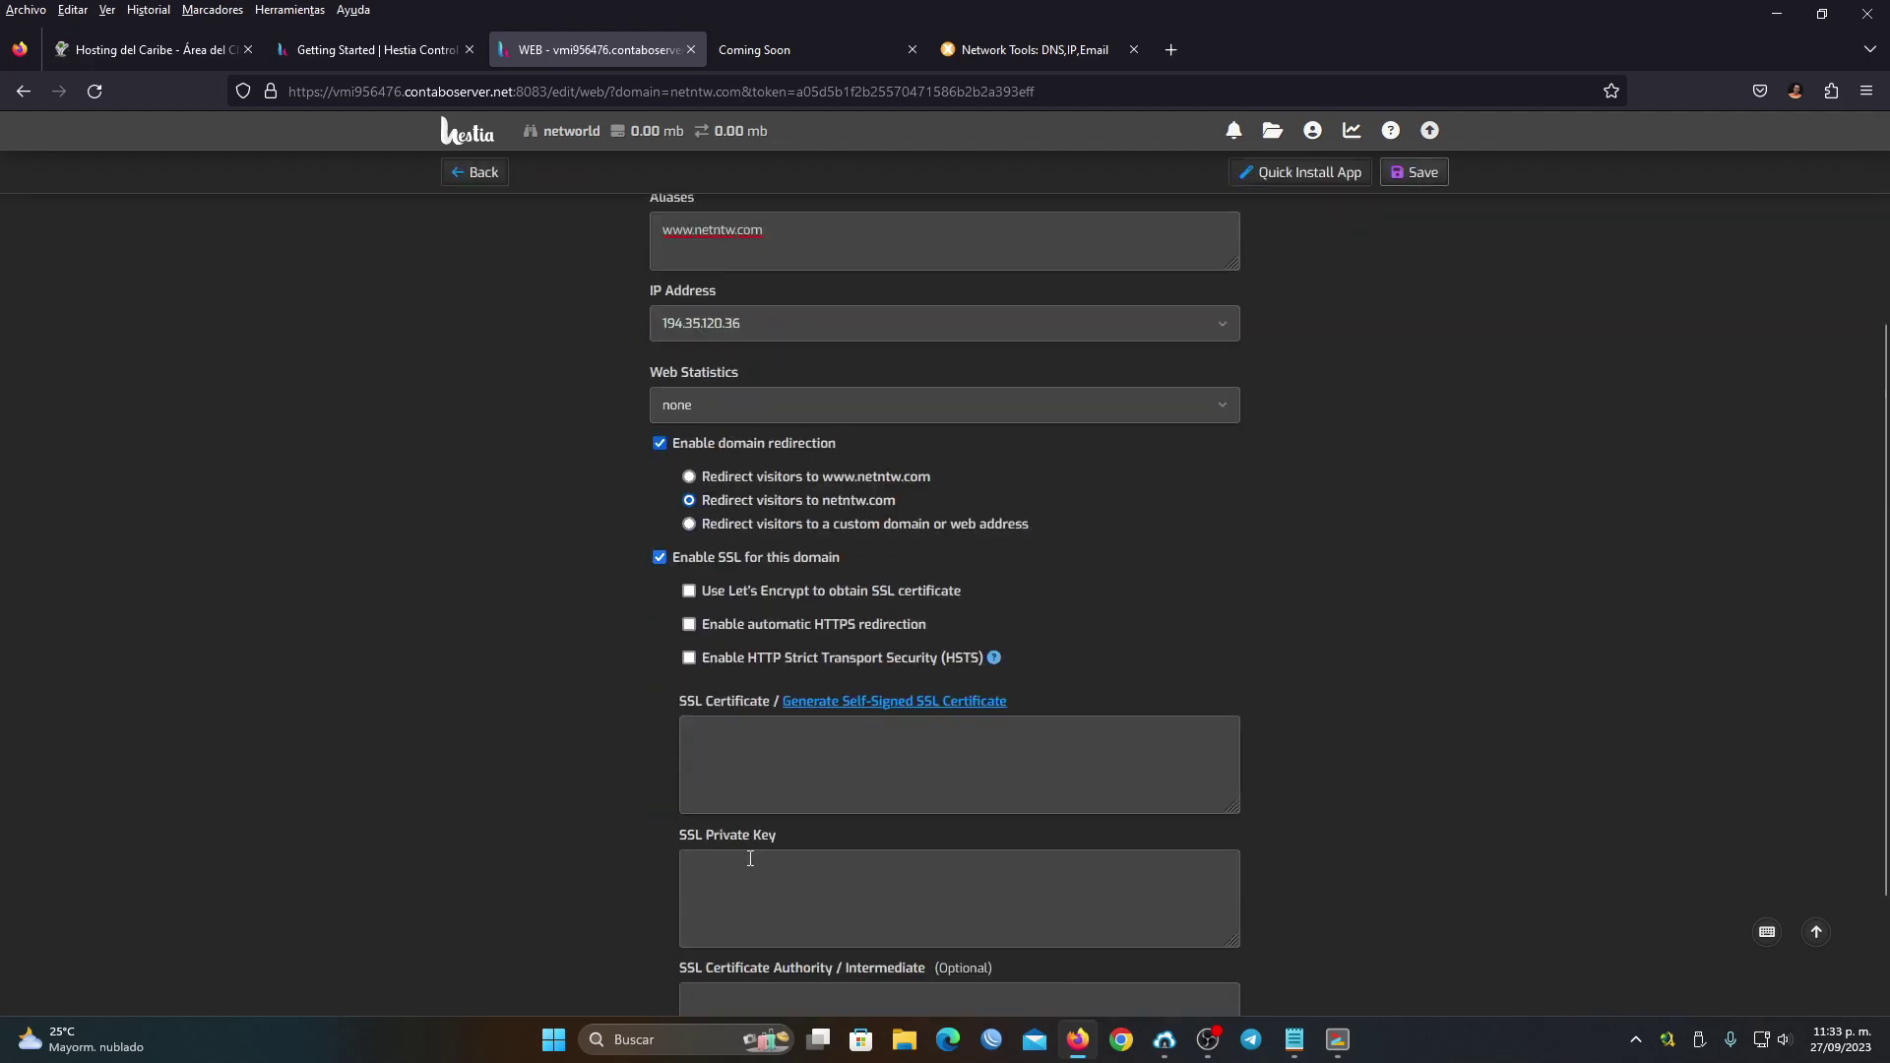
click(759, 591)
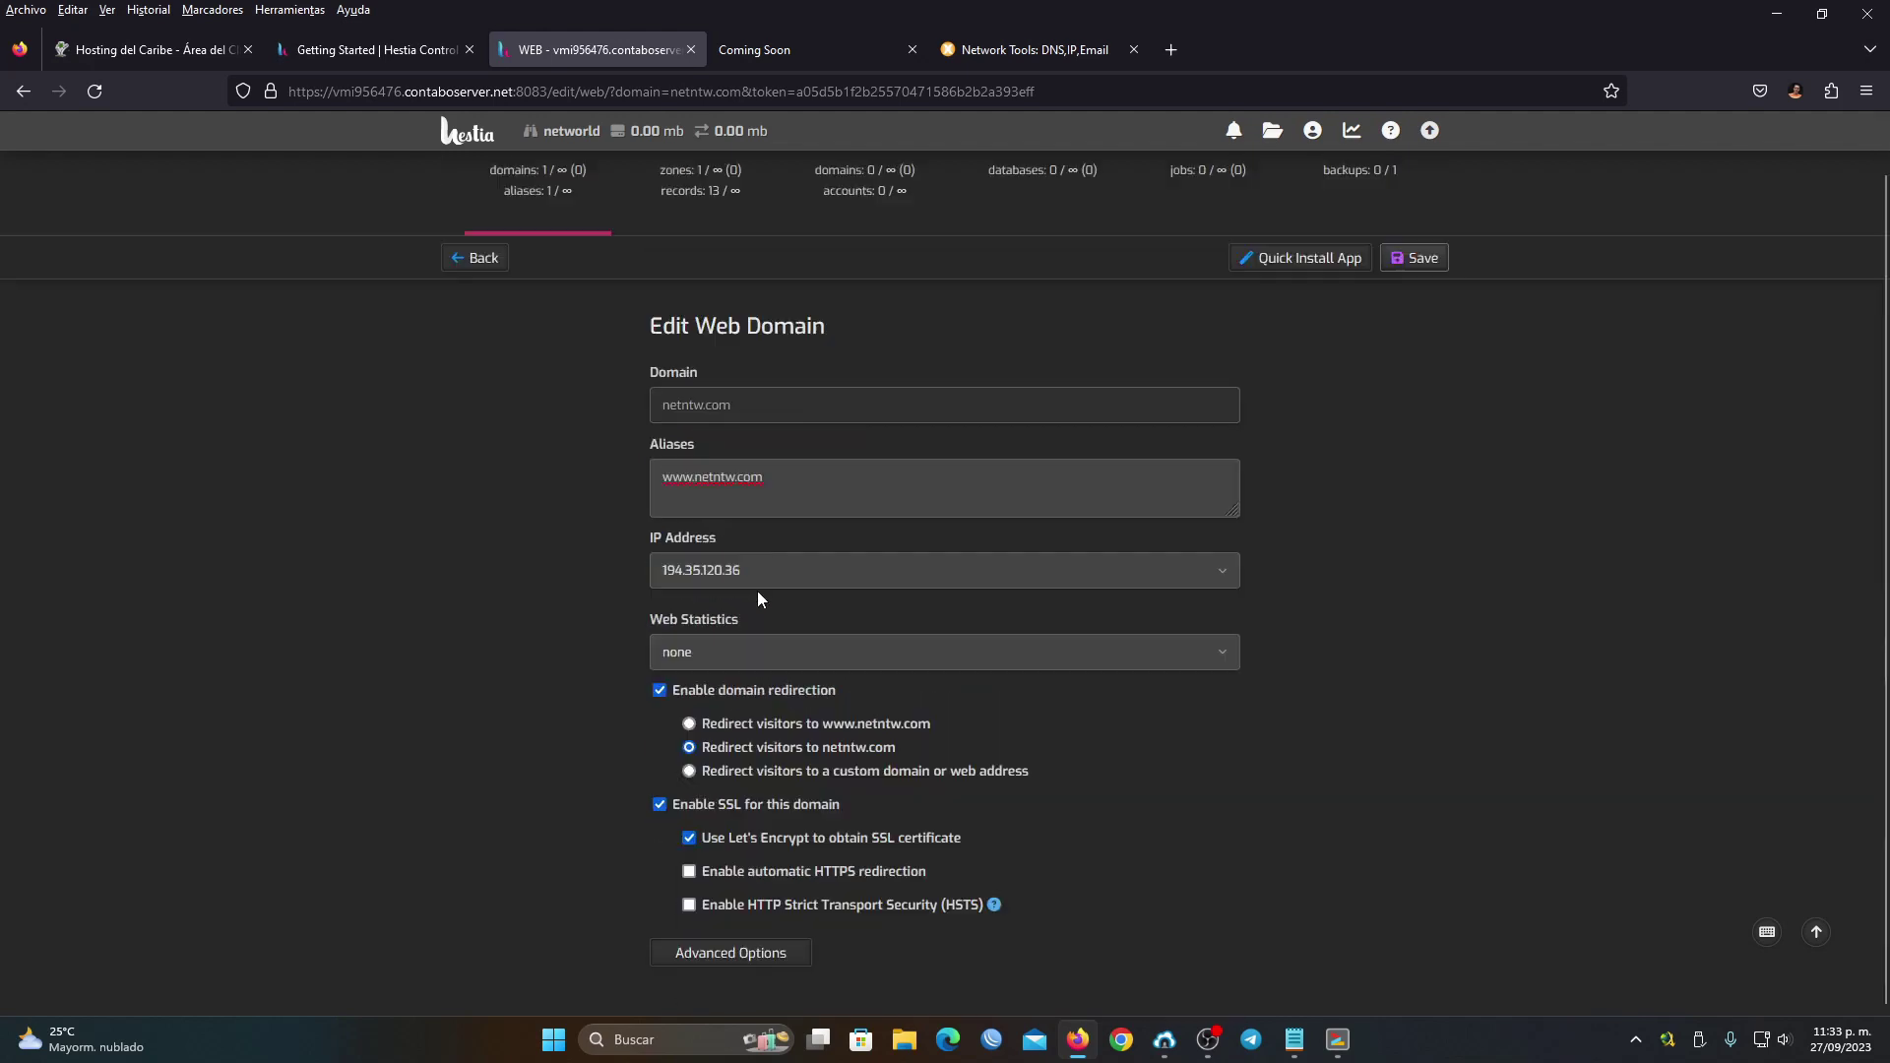
click(714, 843)
click(711, 843)
click(695, 870)
click(866, 49)
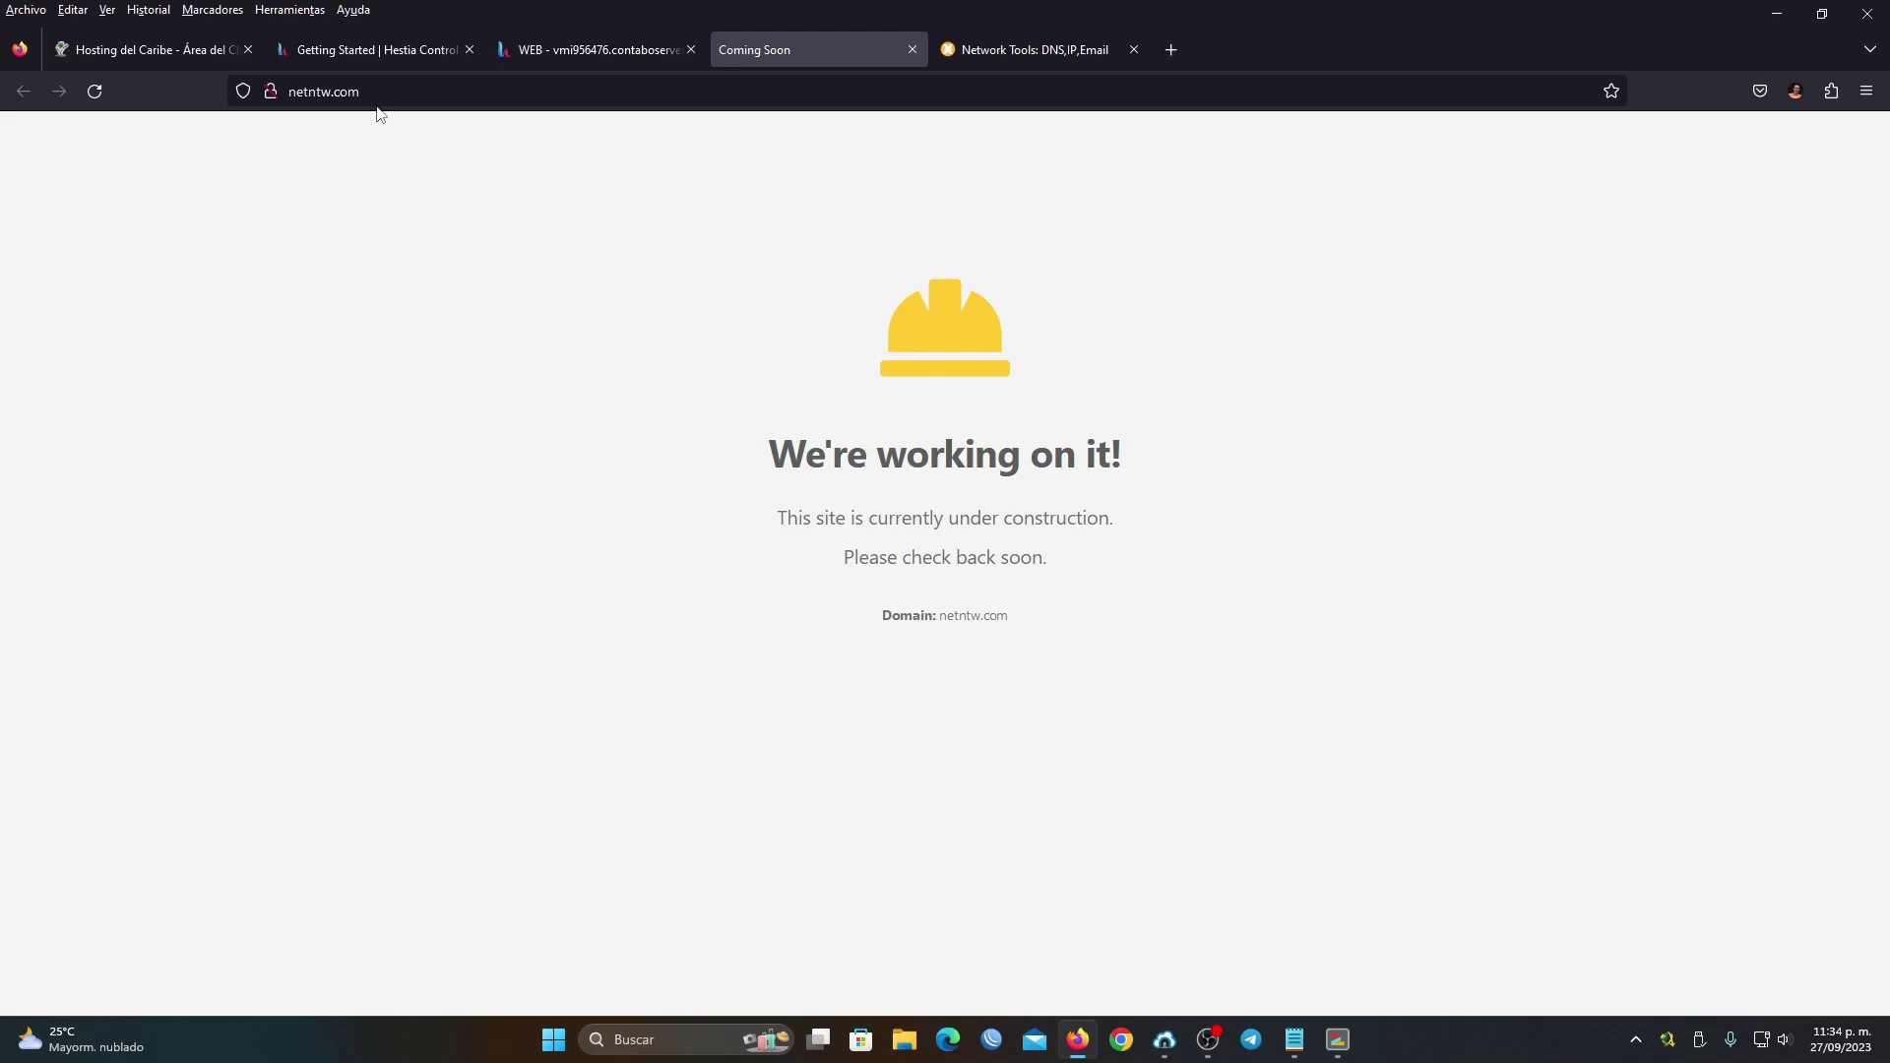
Return to the Hestia tab with the saved netntw.com web domain settings
click(551, 51)
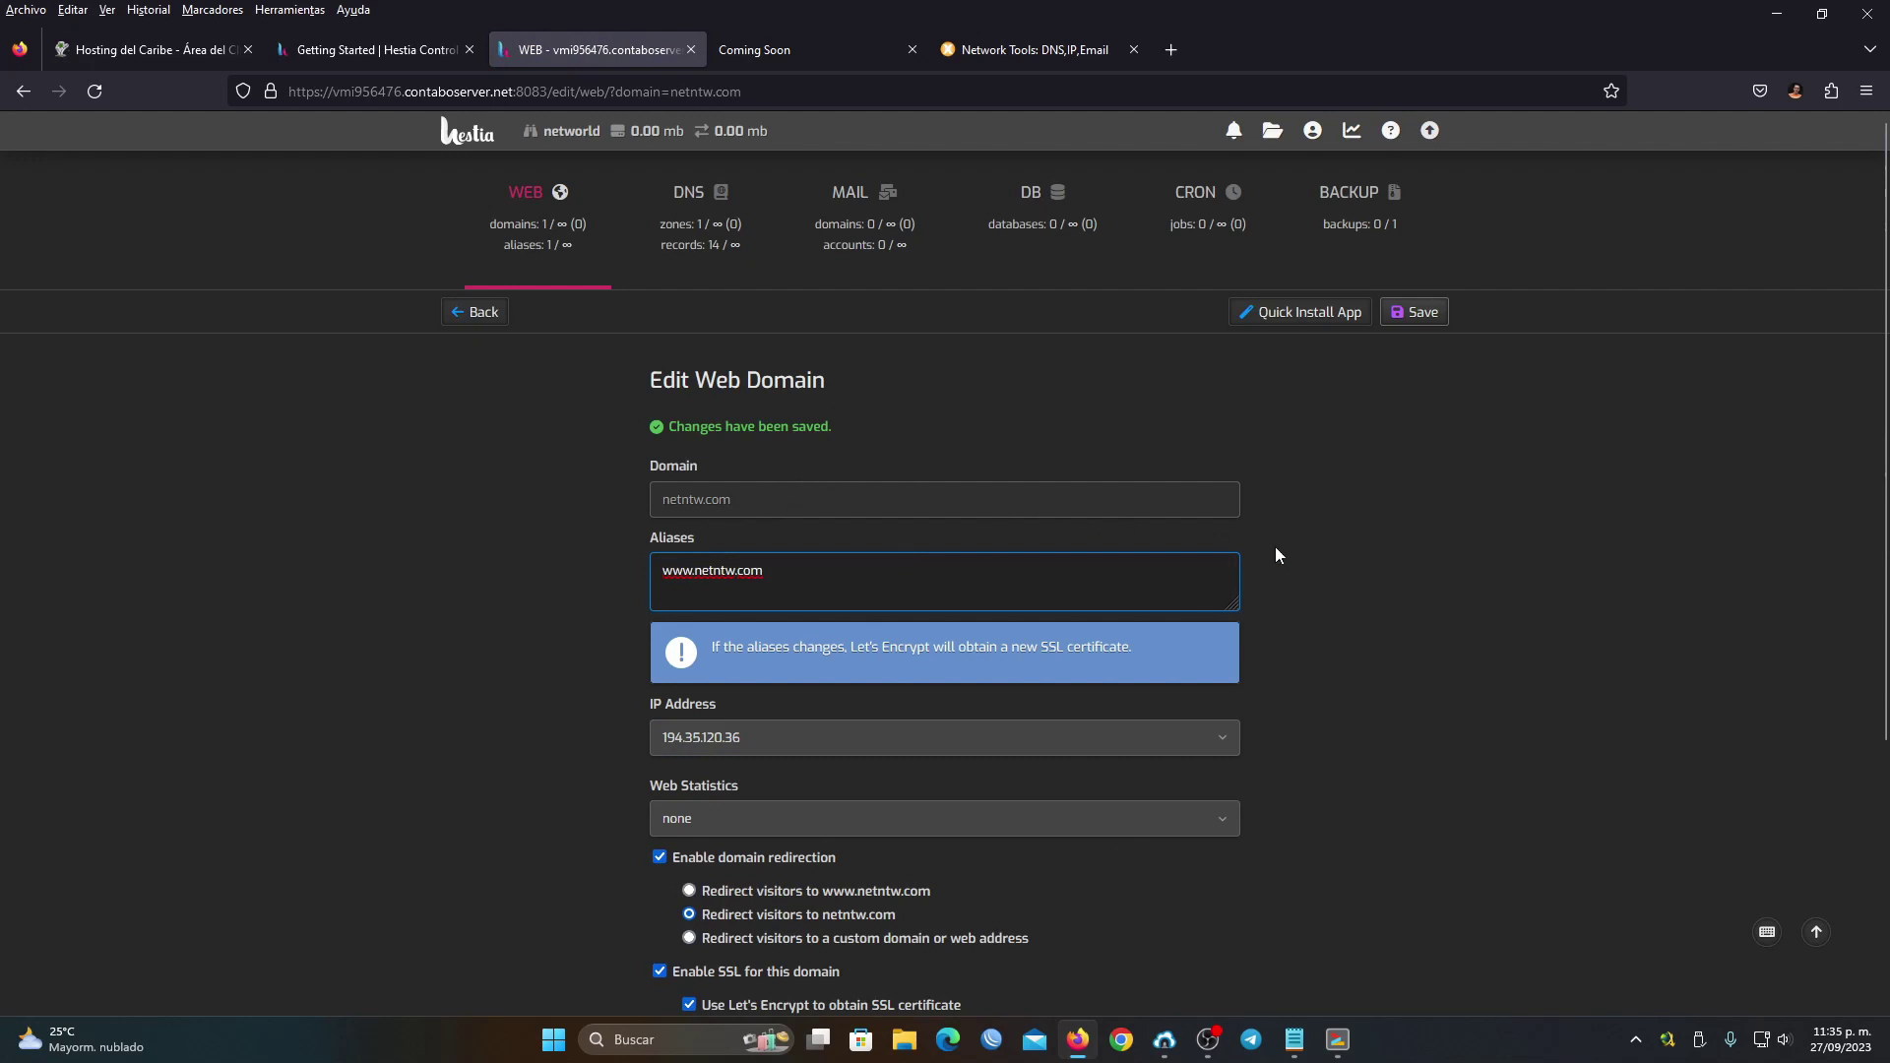
scroll(1274, 547, down, 3)
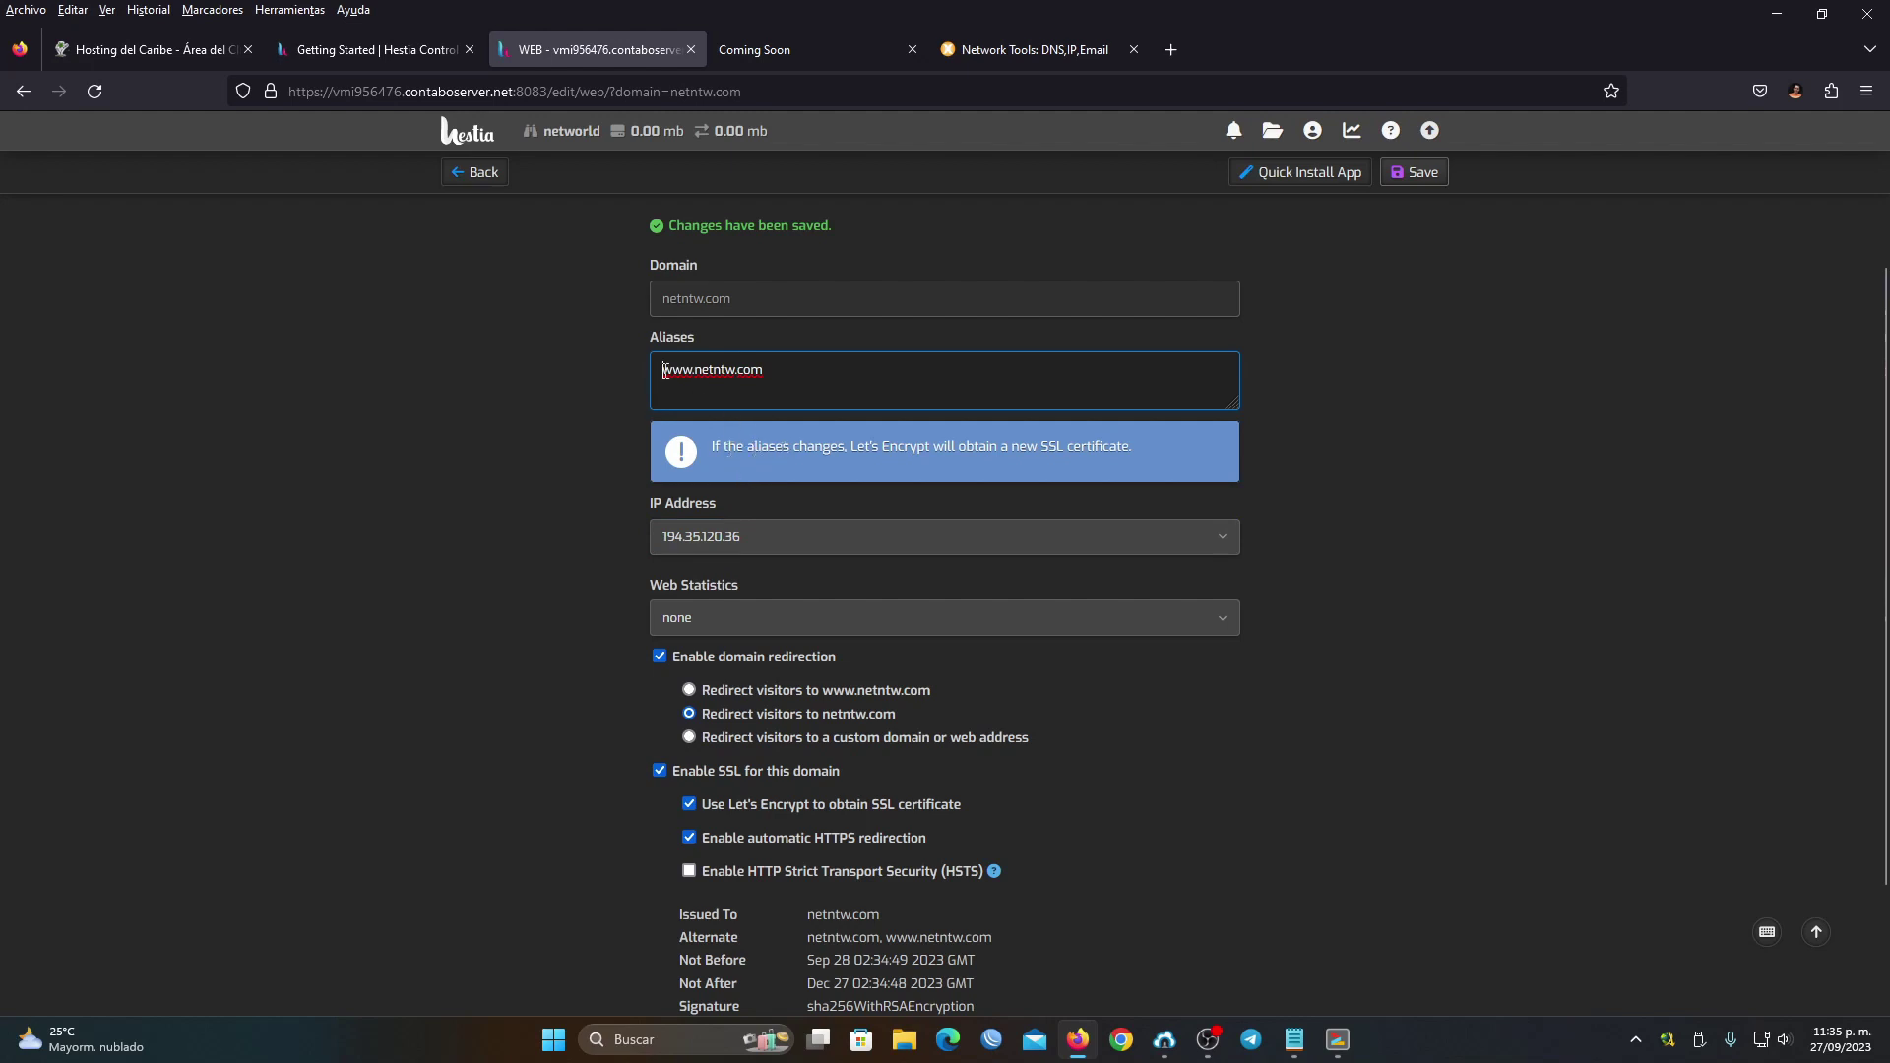
drag(693, 369, 605, 368)
click(747, 371)
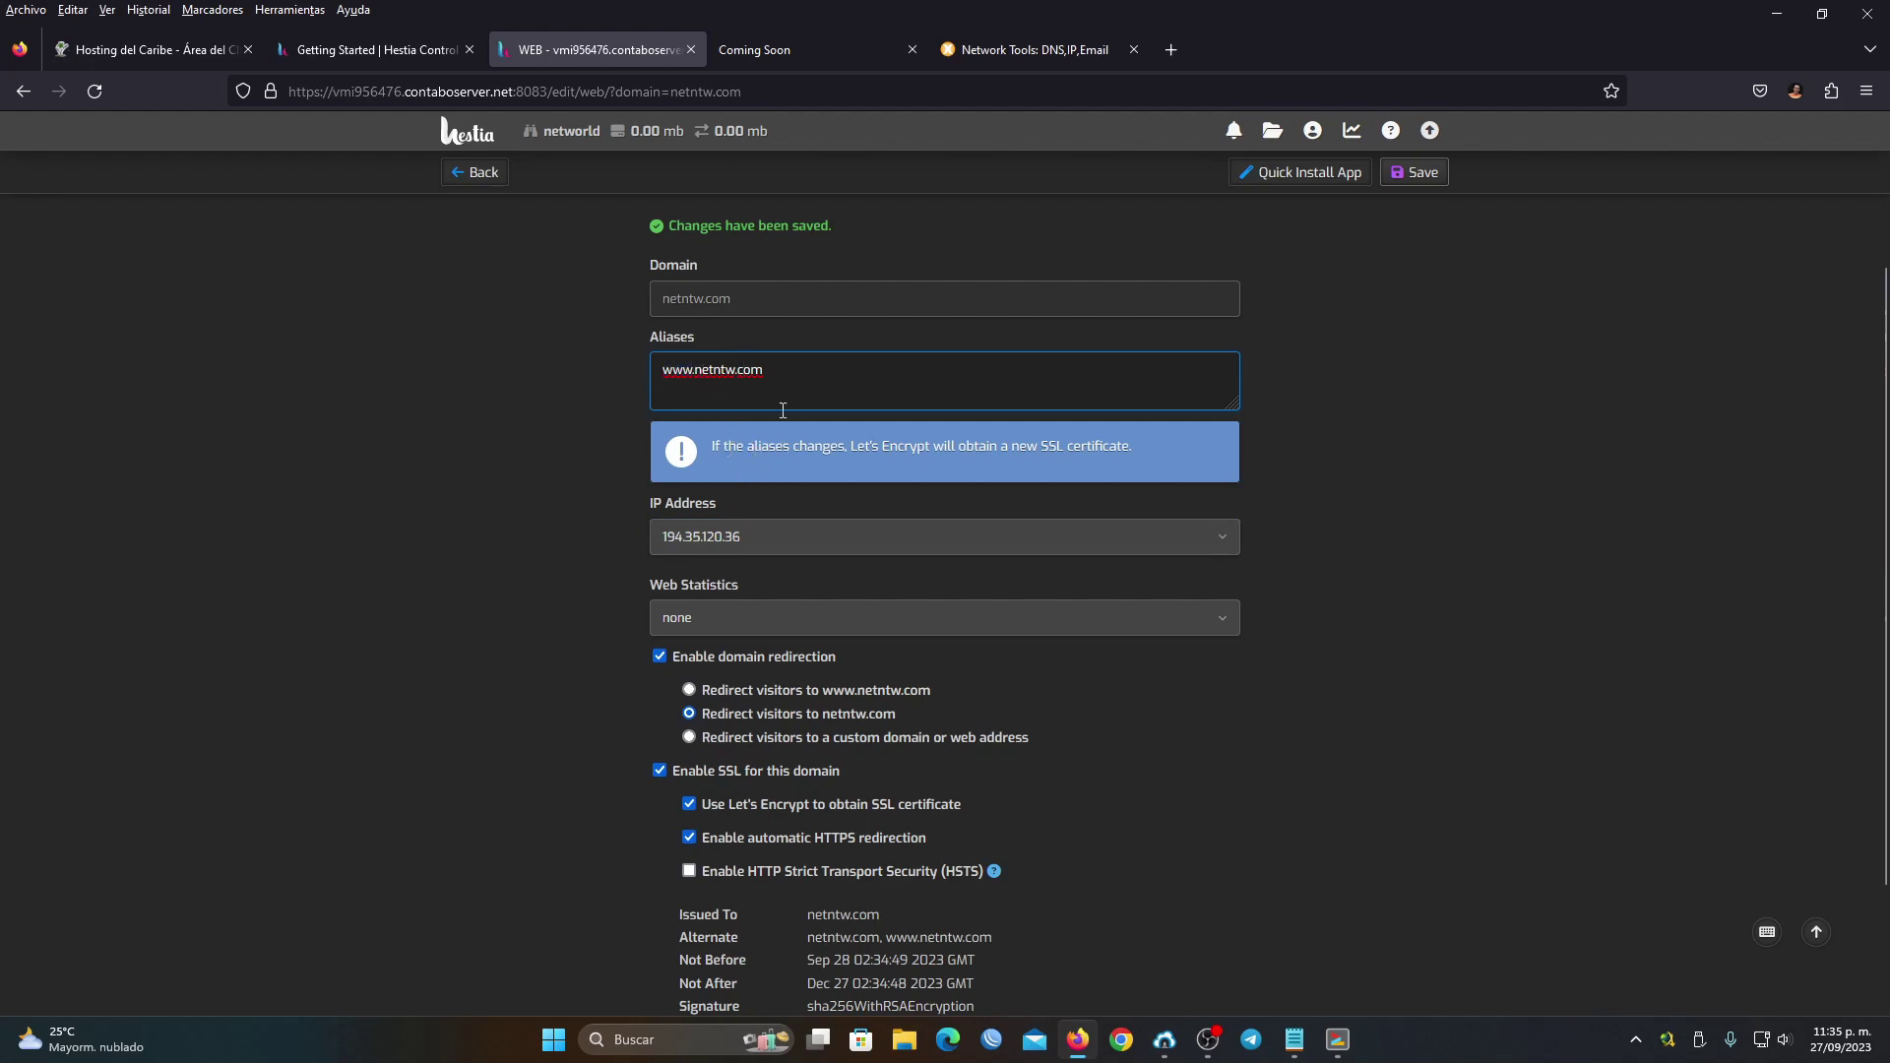
triple_click(725, 377)
drag(913, 710, 812, 725)
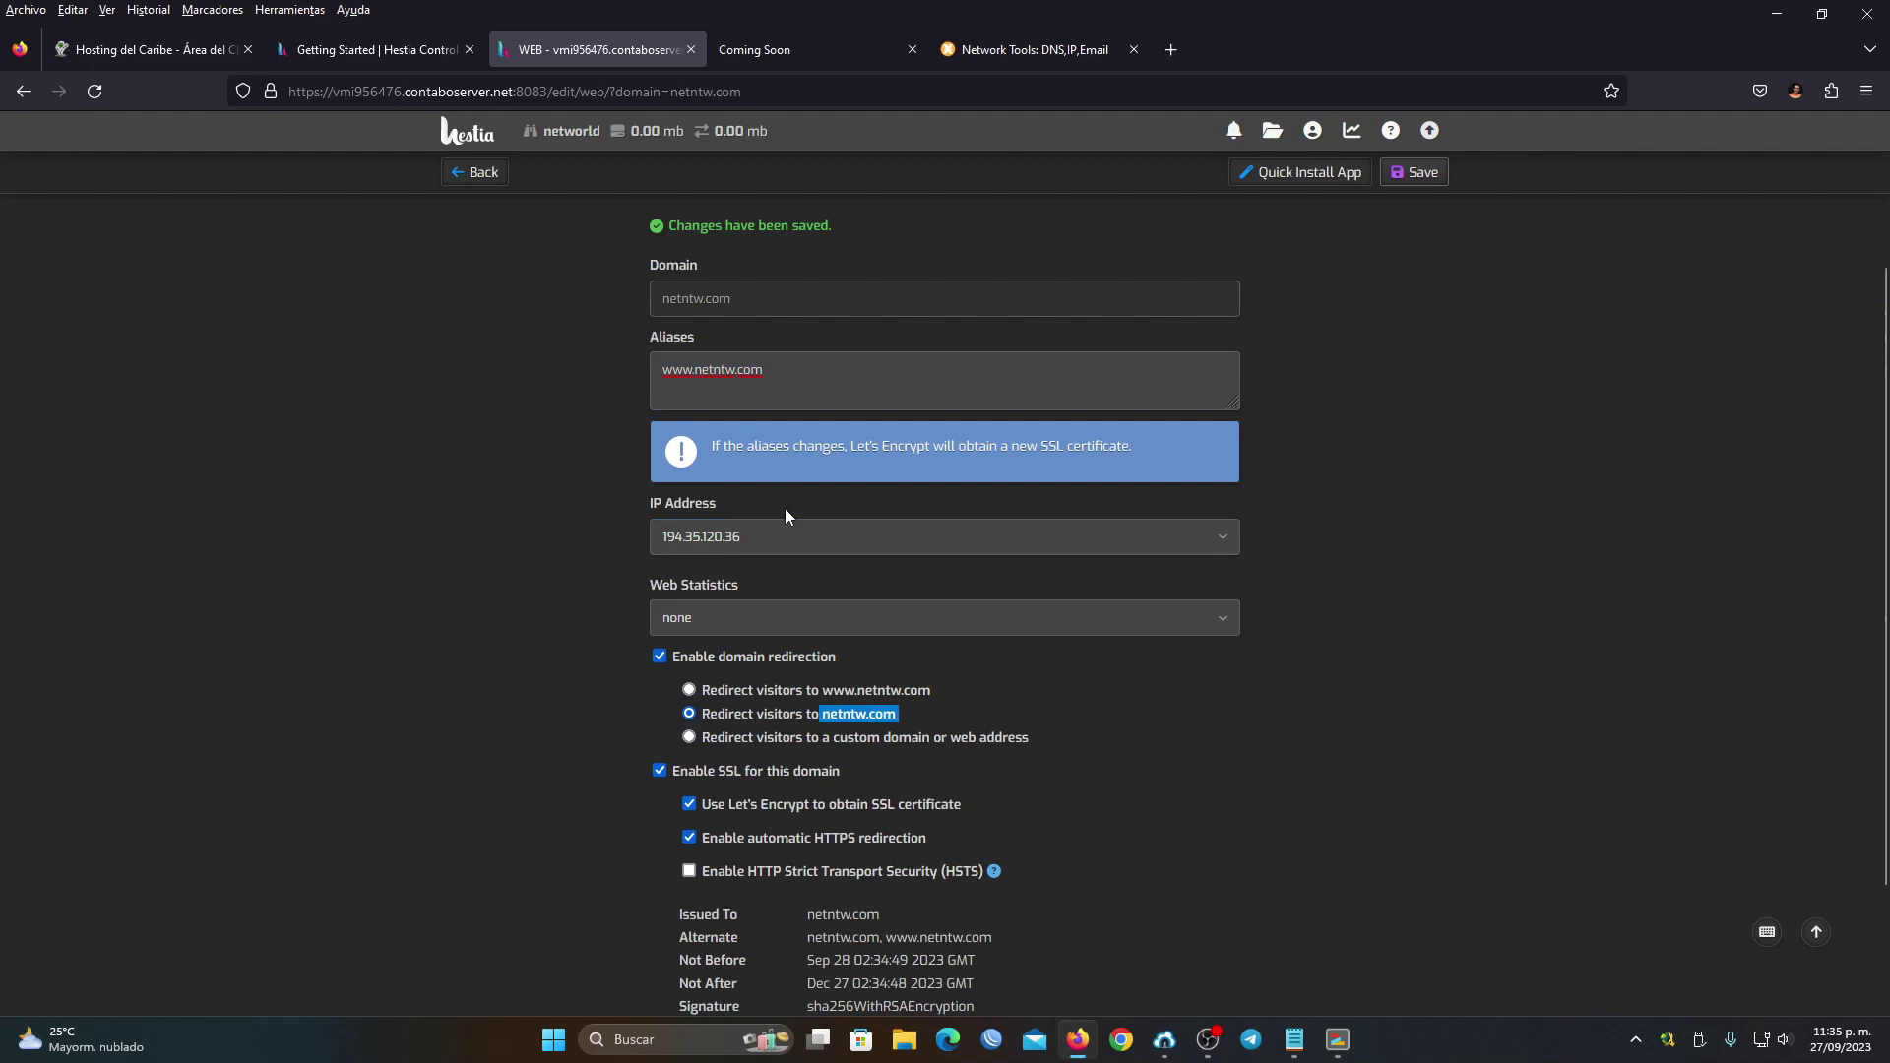
click(729, 390)
scroll(1287, 618, down, 3)
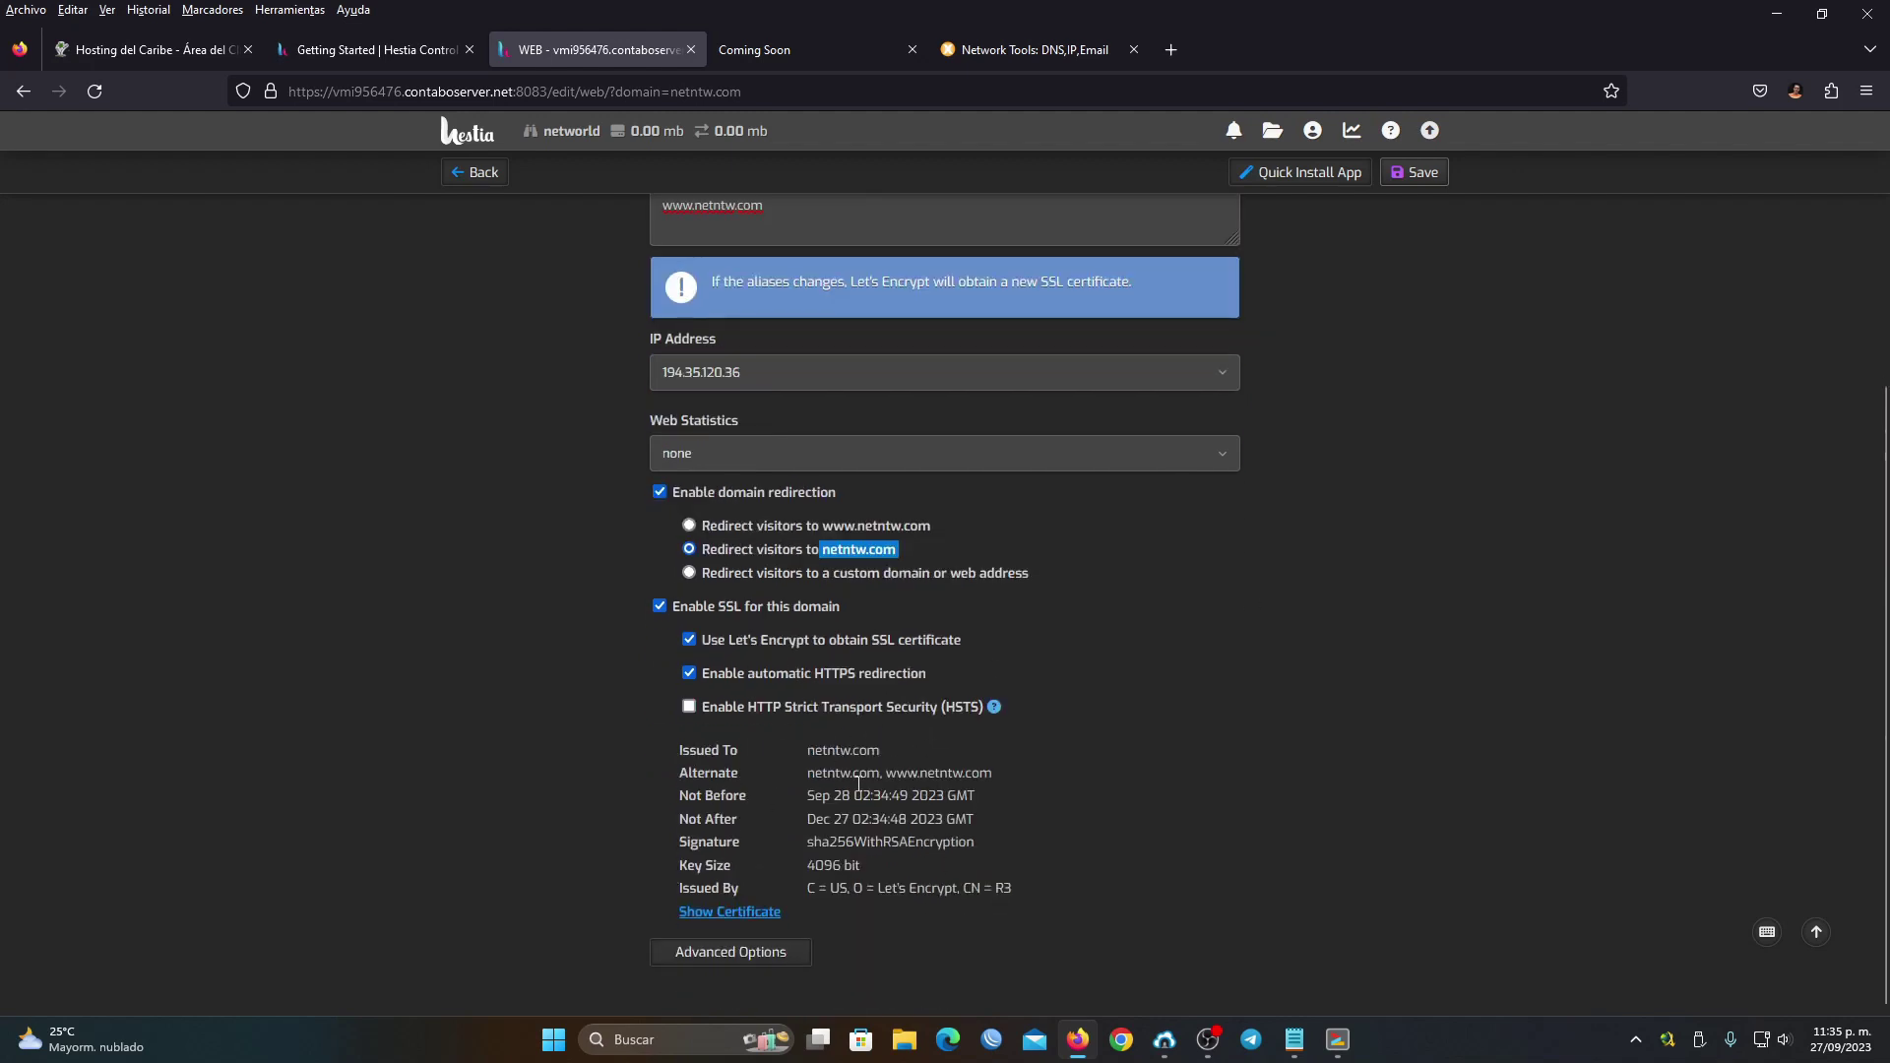
drag(815, 772, 928, 777)
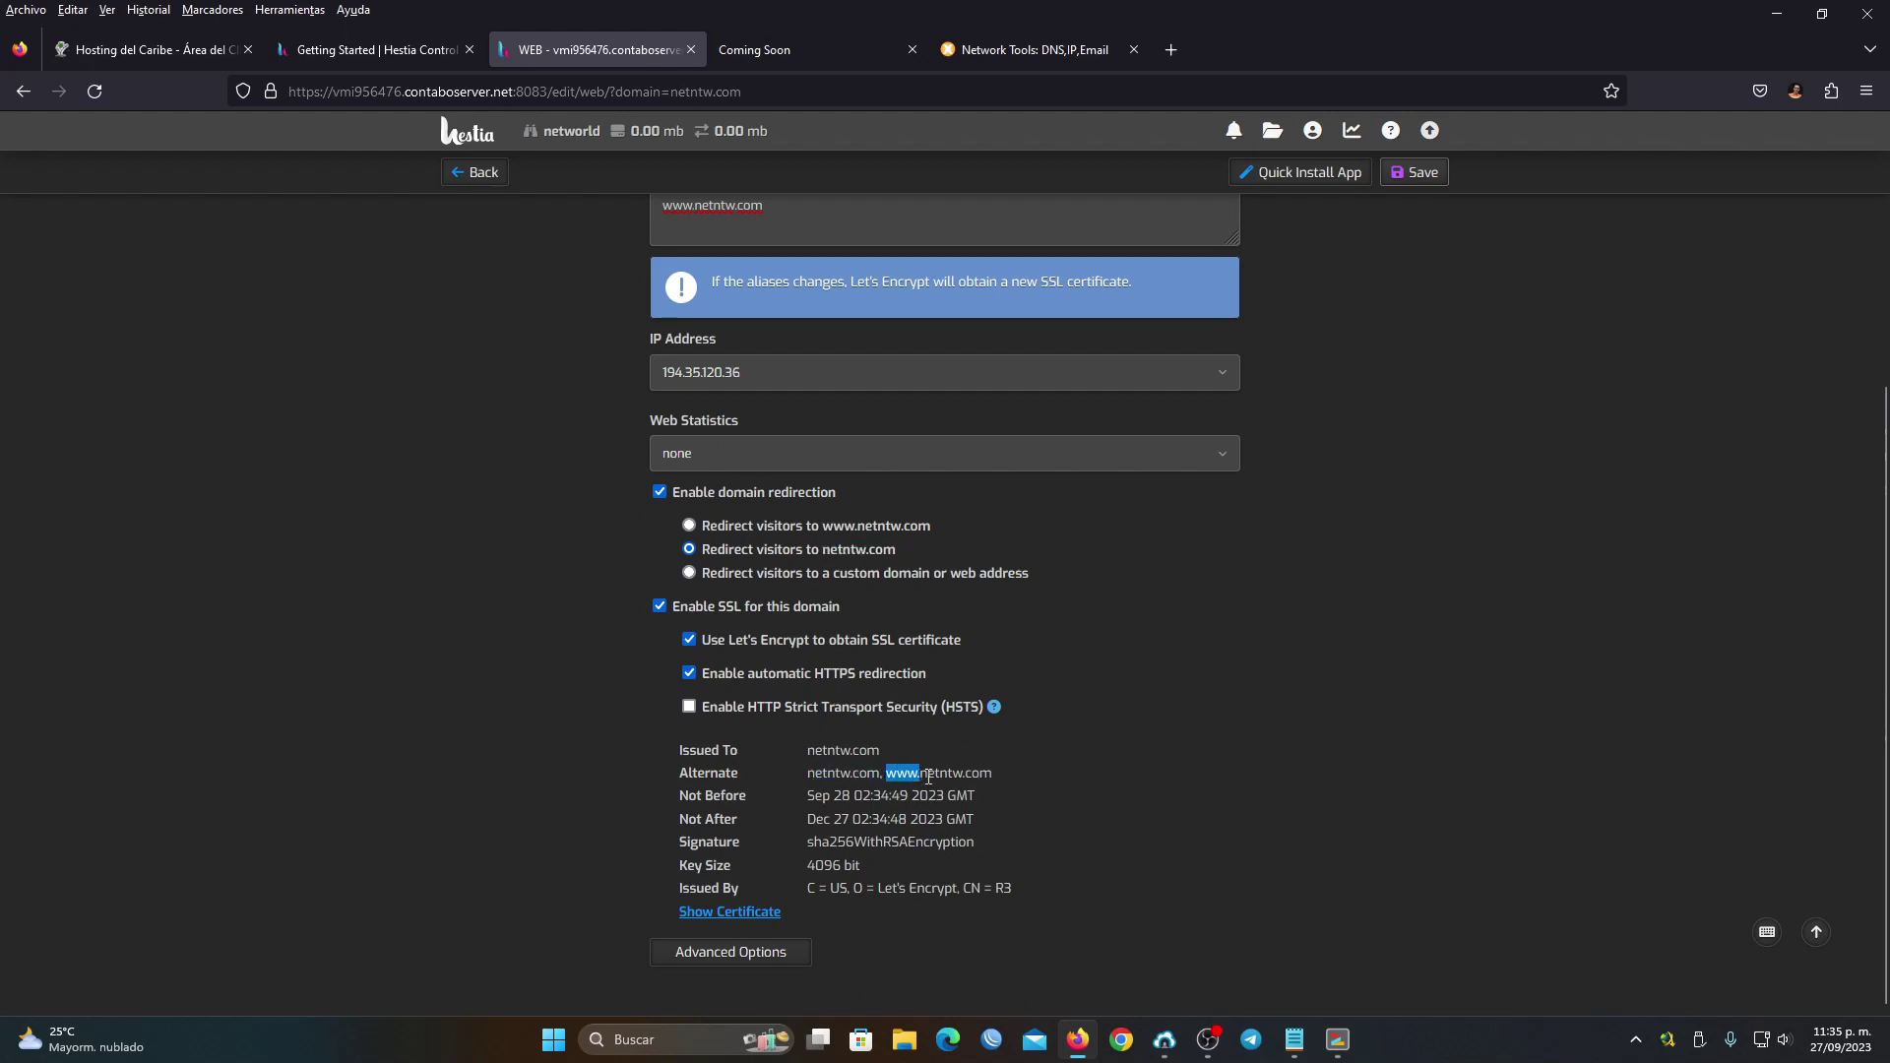
click(885, 889)
key(ctrl+Return)
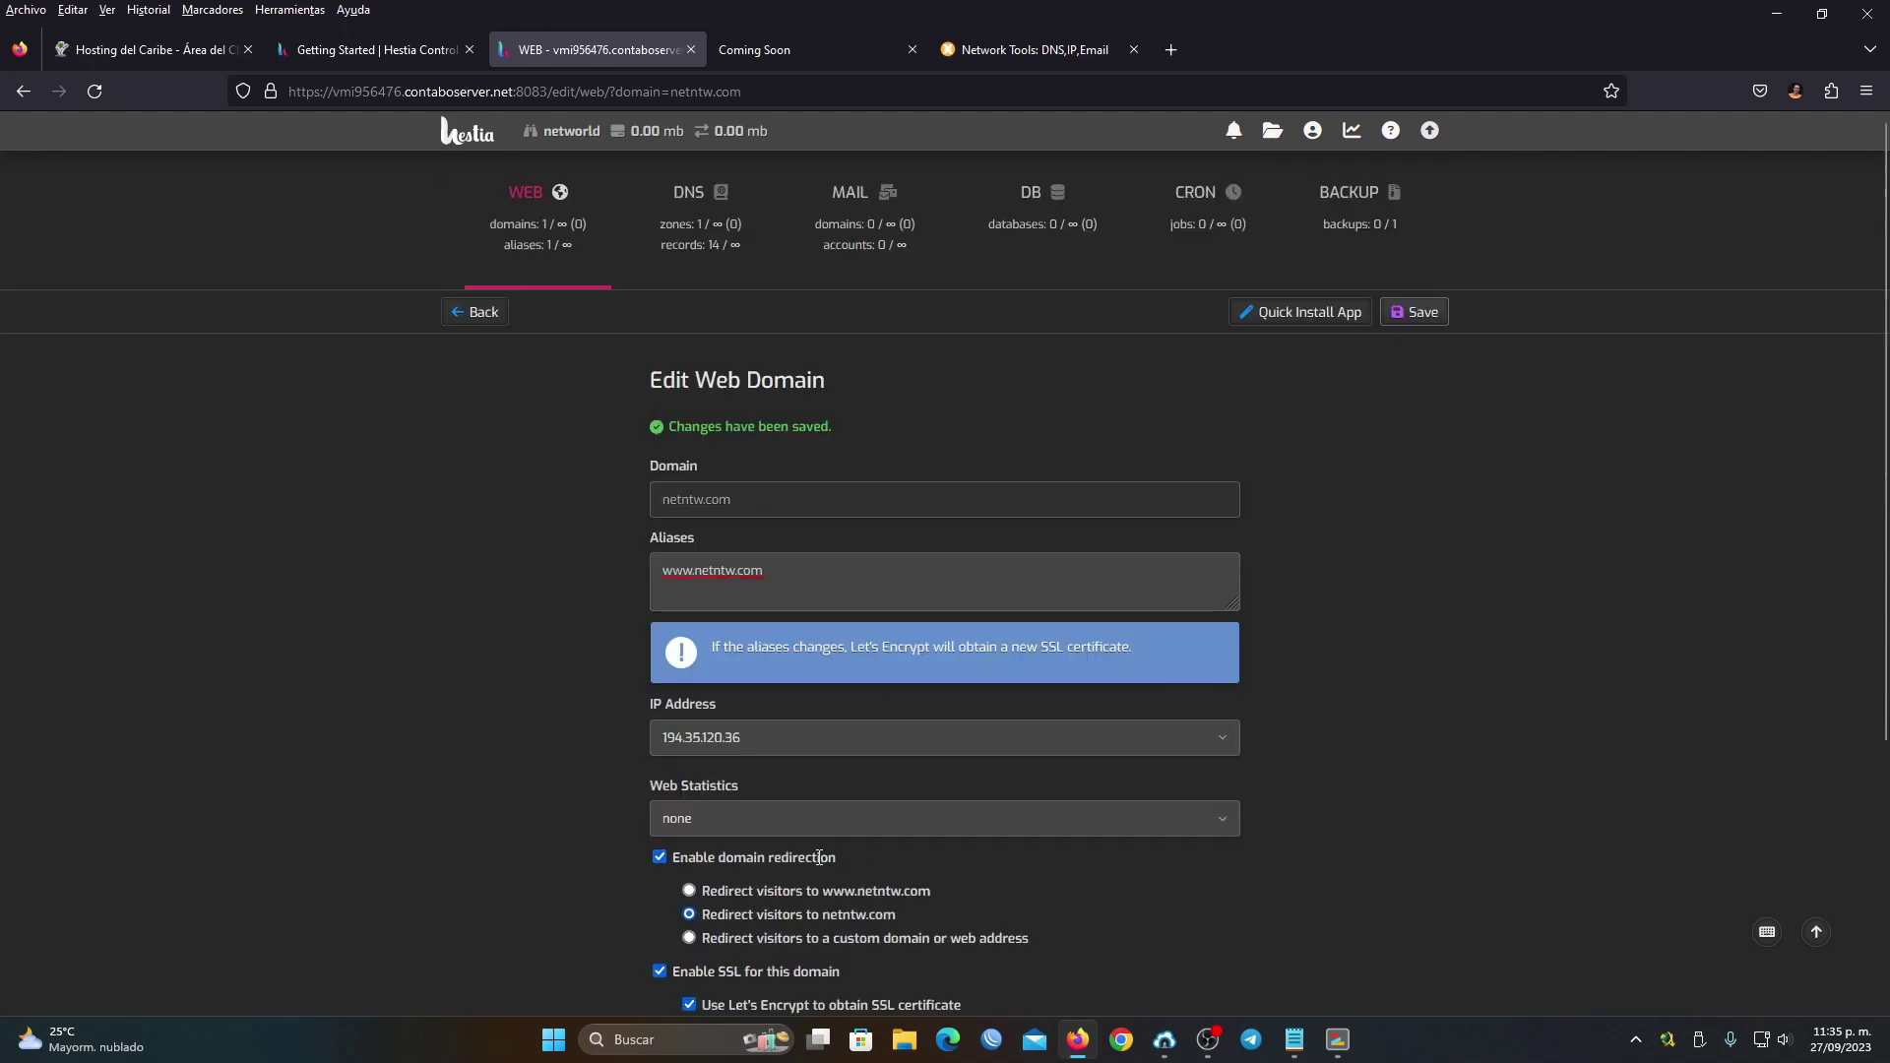
click(766, 63)
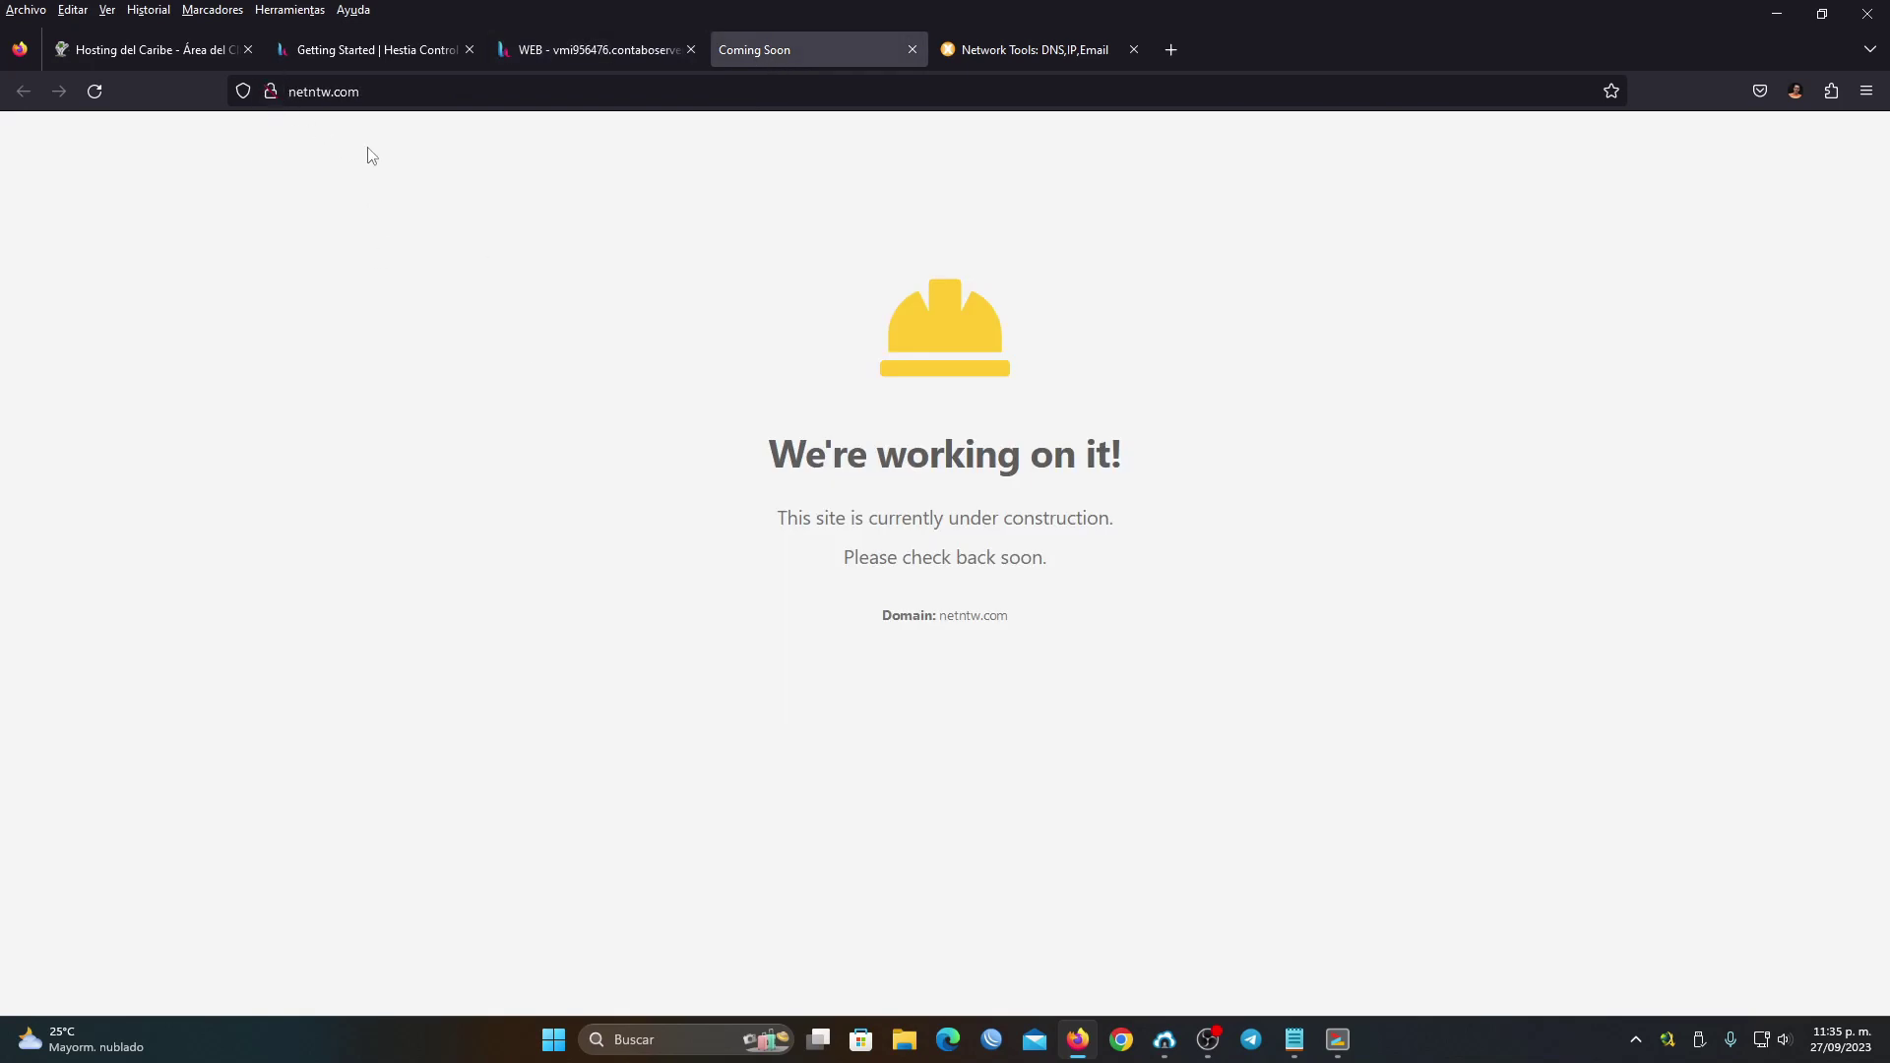
Reload netntw.com and confirm its connection is secure over HTTPS, then return to Hestia
key(F5)
click(269, 91)
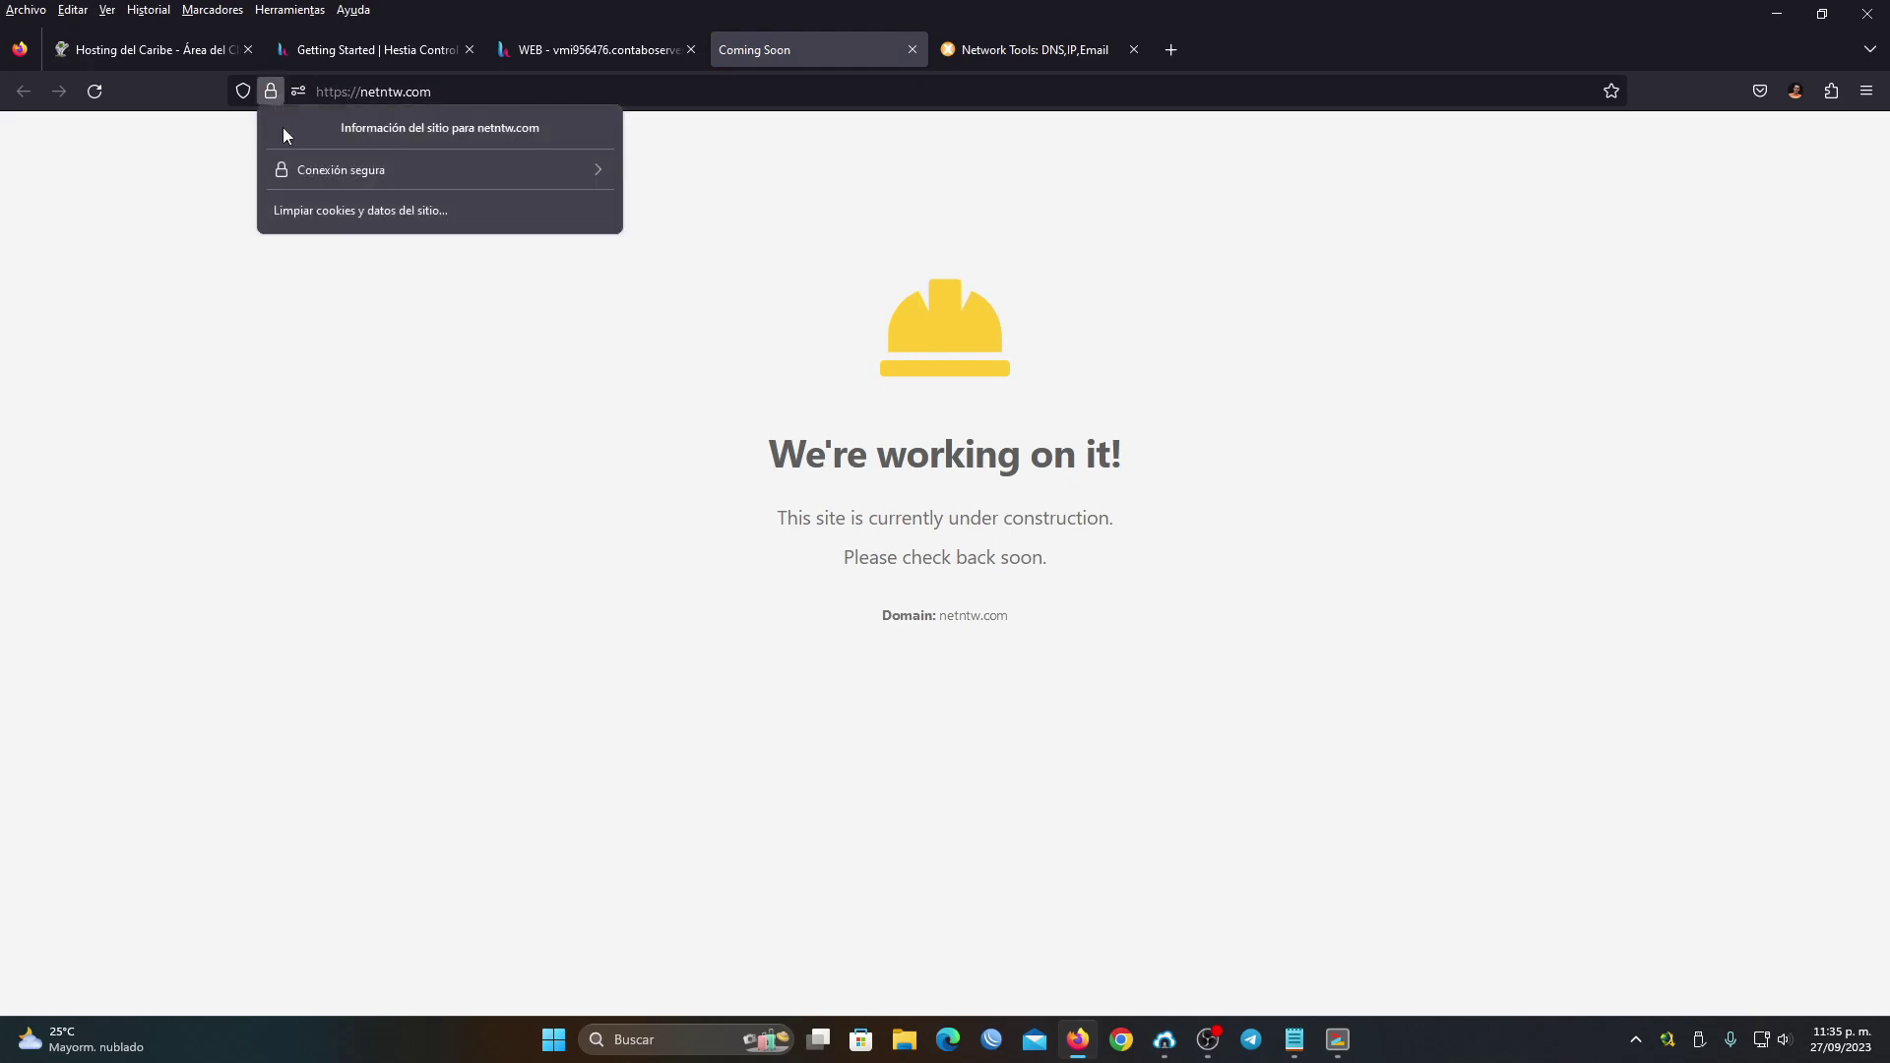
click(331, 173)
click(668, 366)
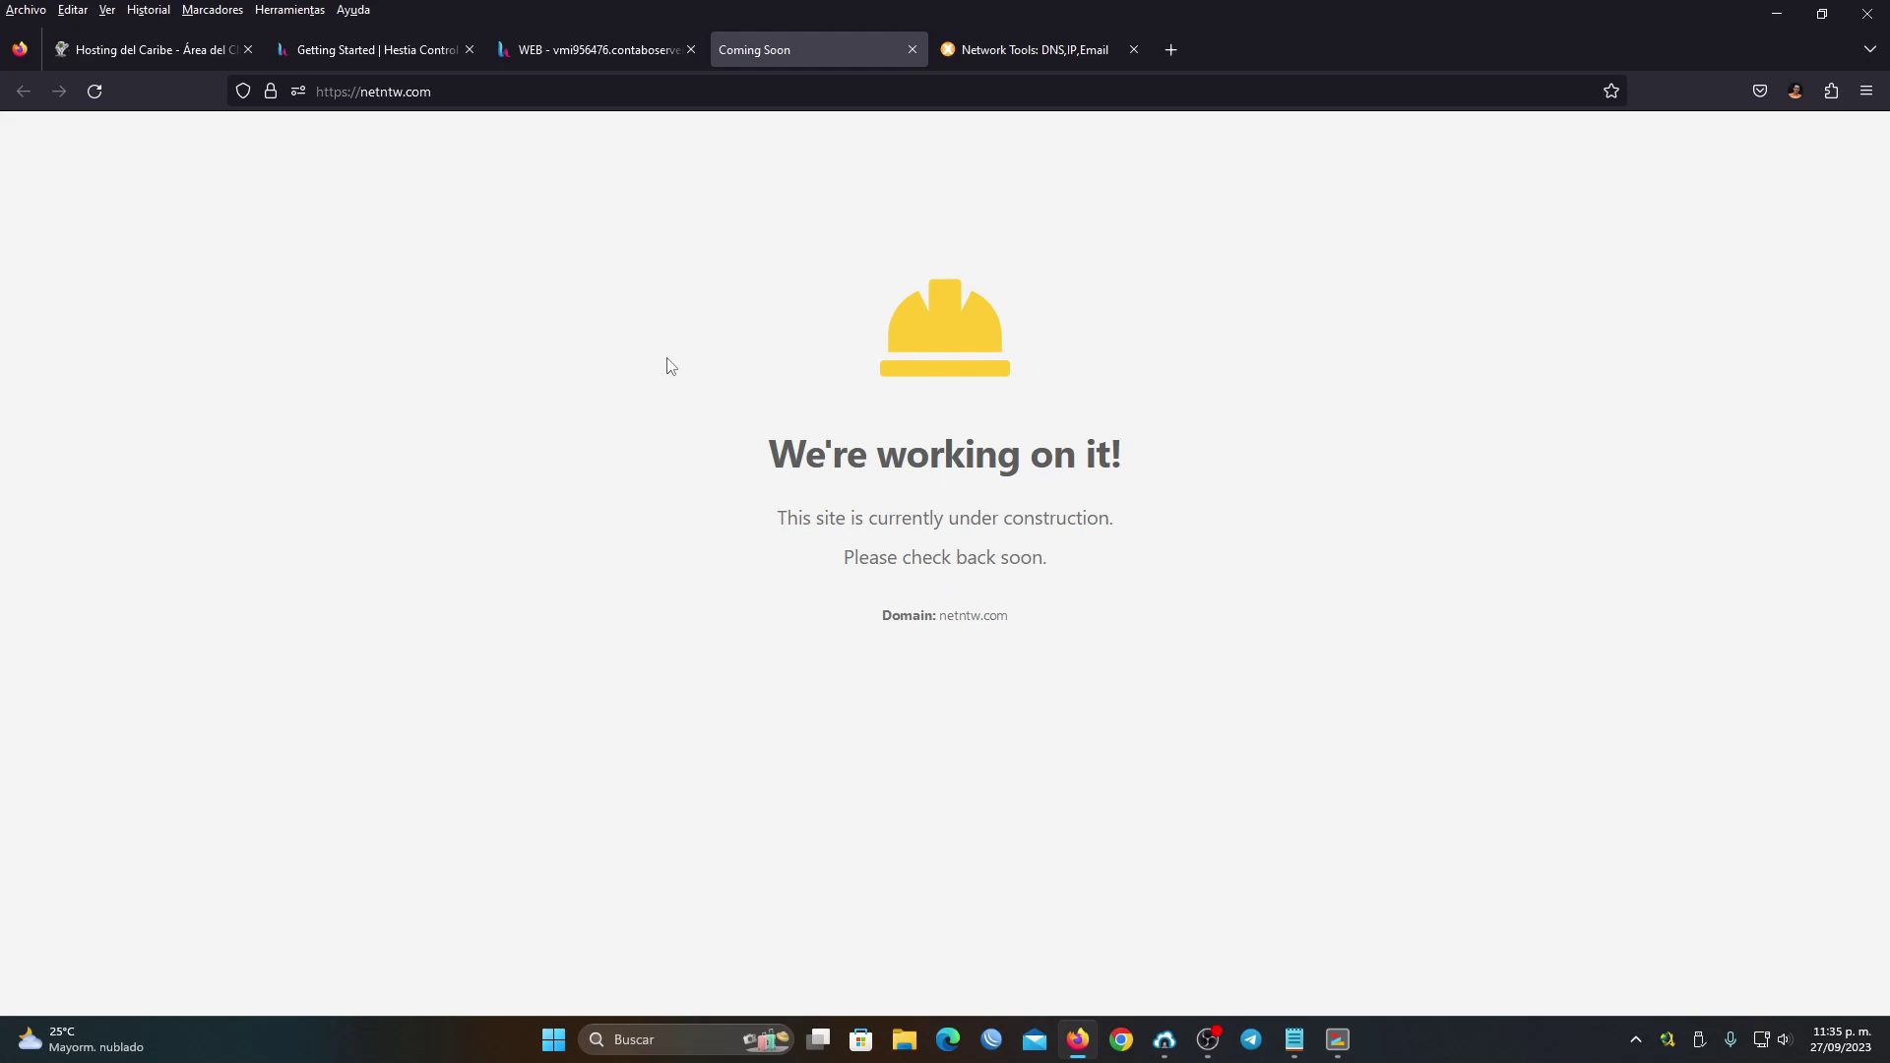
click(589, 51)
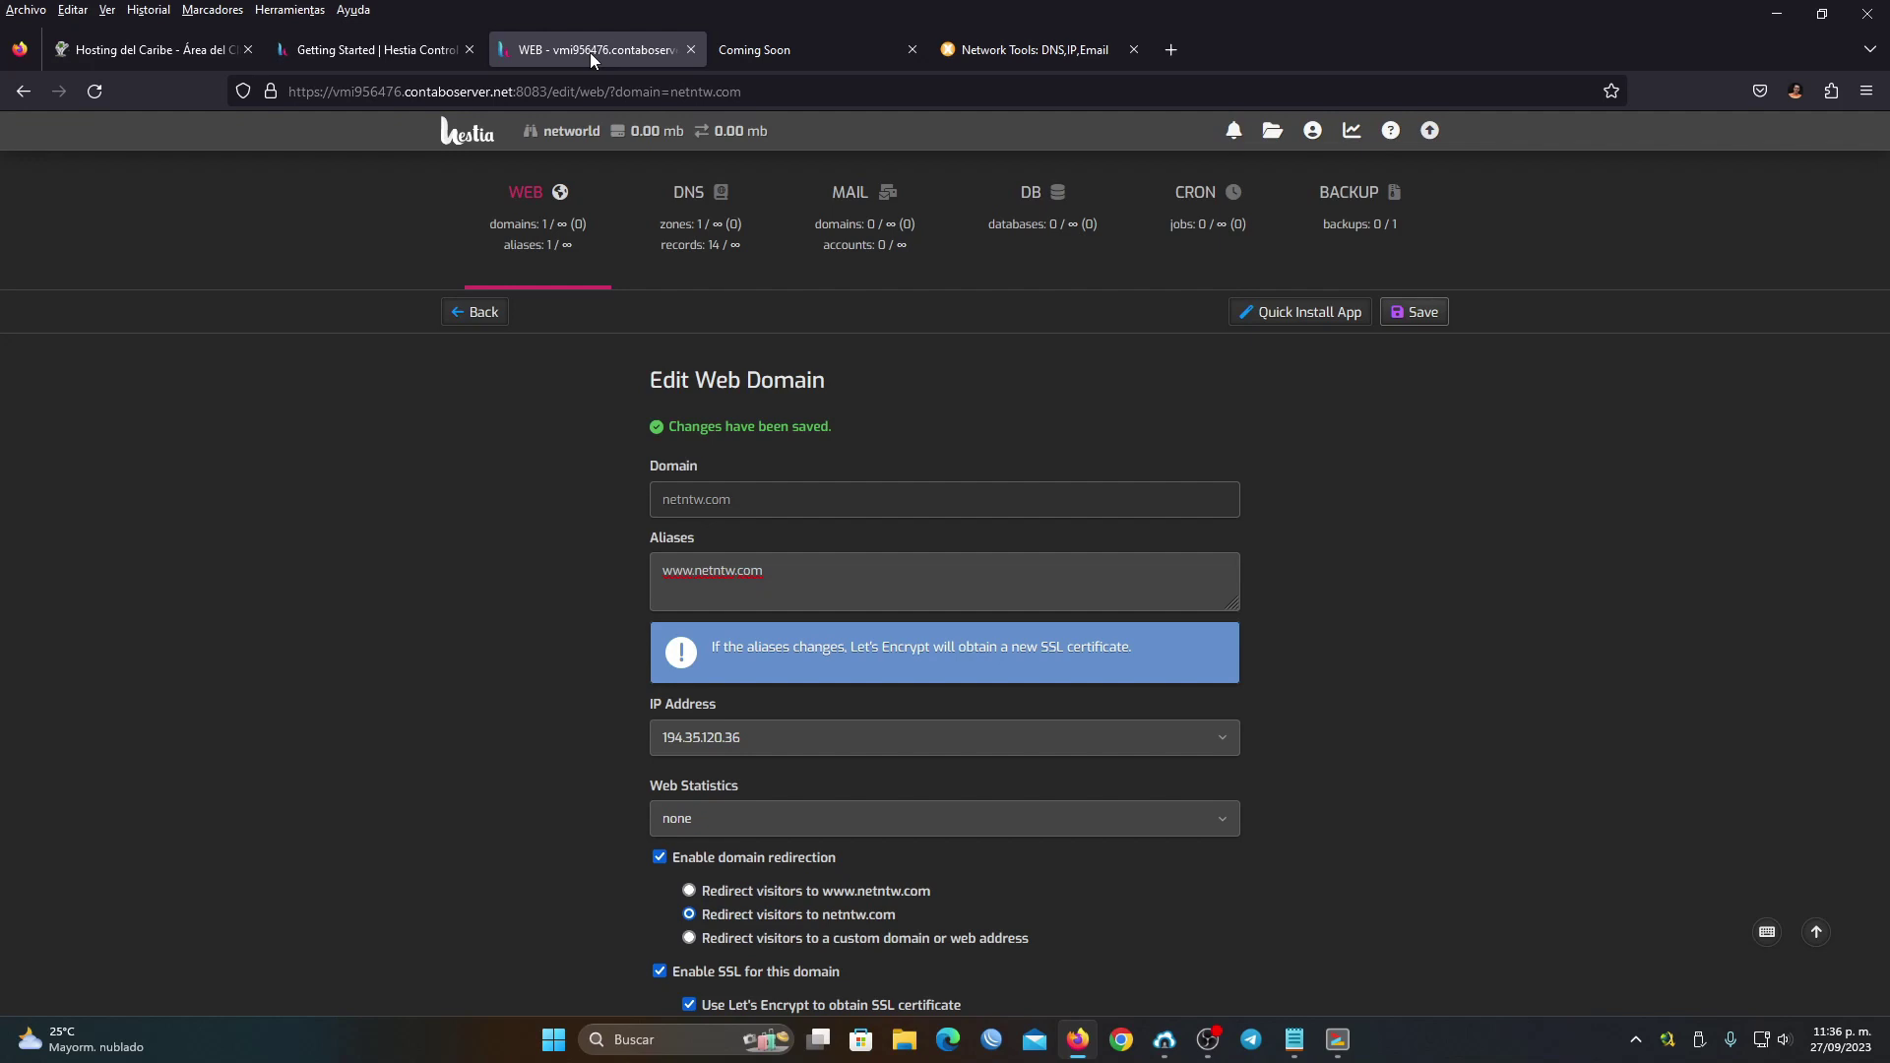
Skim the Hestia Getting Started docs, then return to the web domains list
click(406, 59)
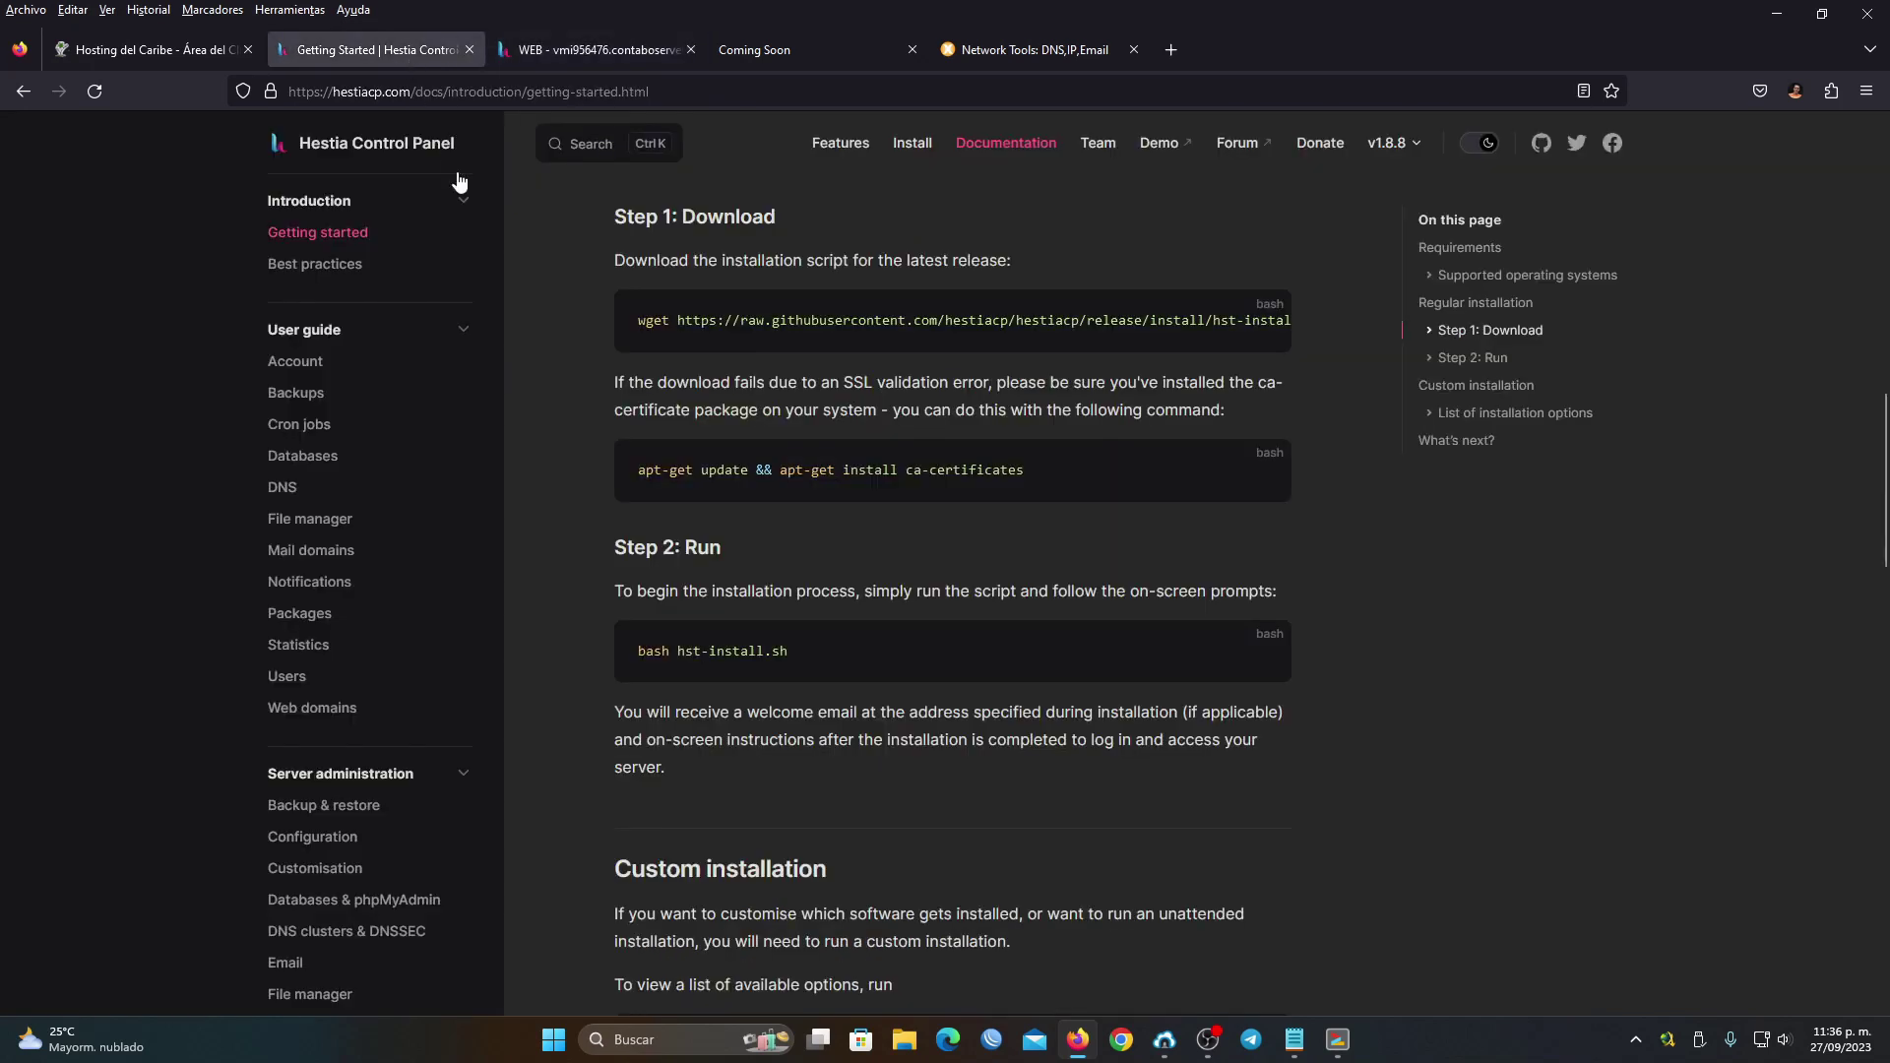
scroll(918, 367, up, 5)
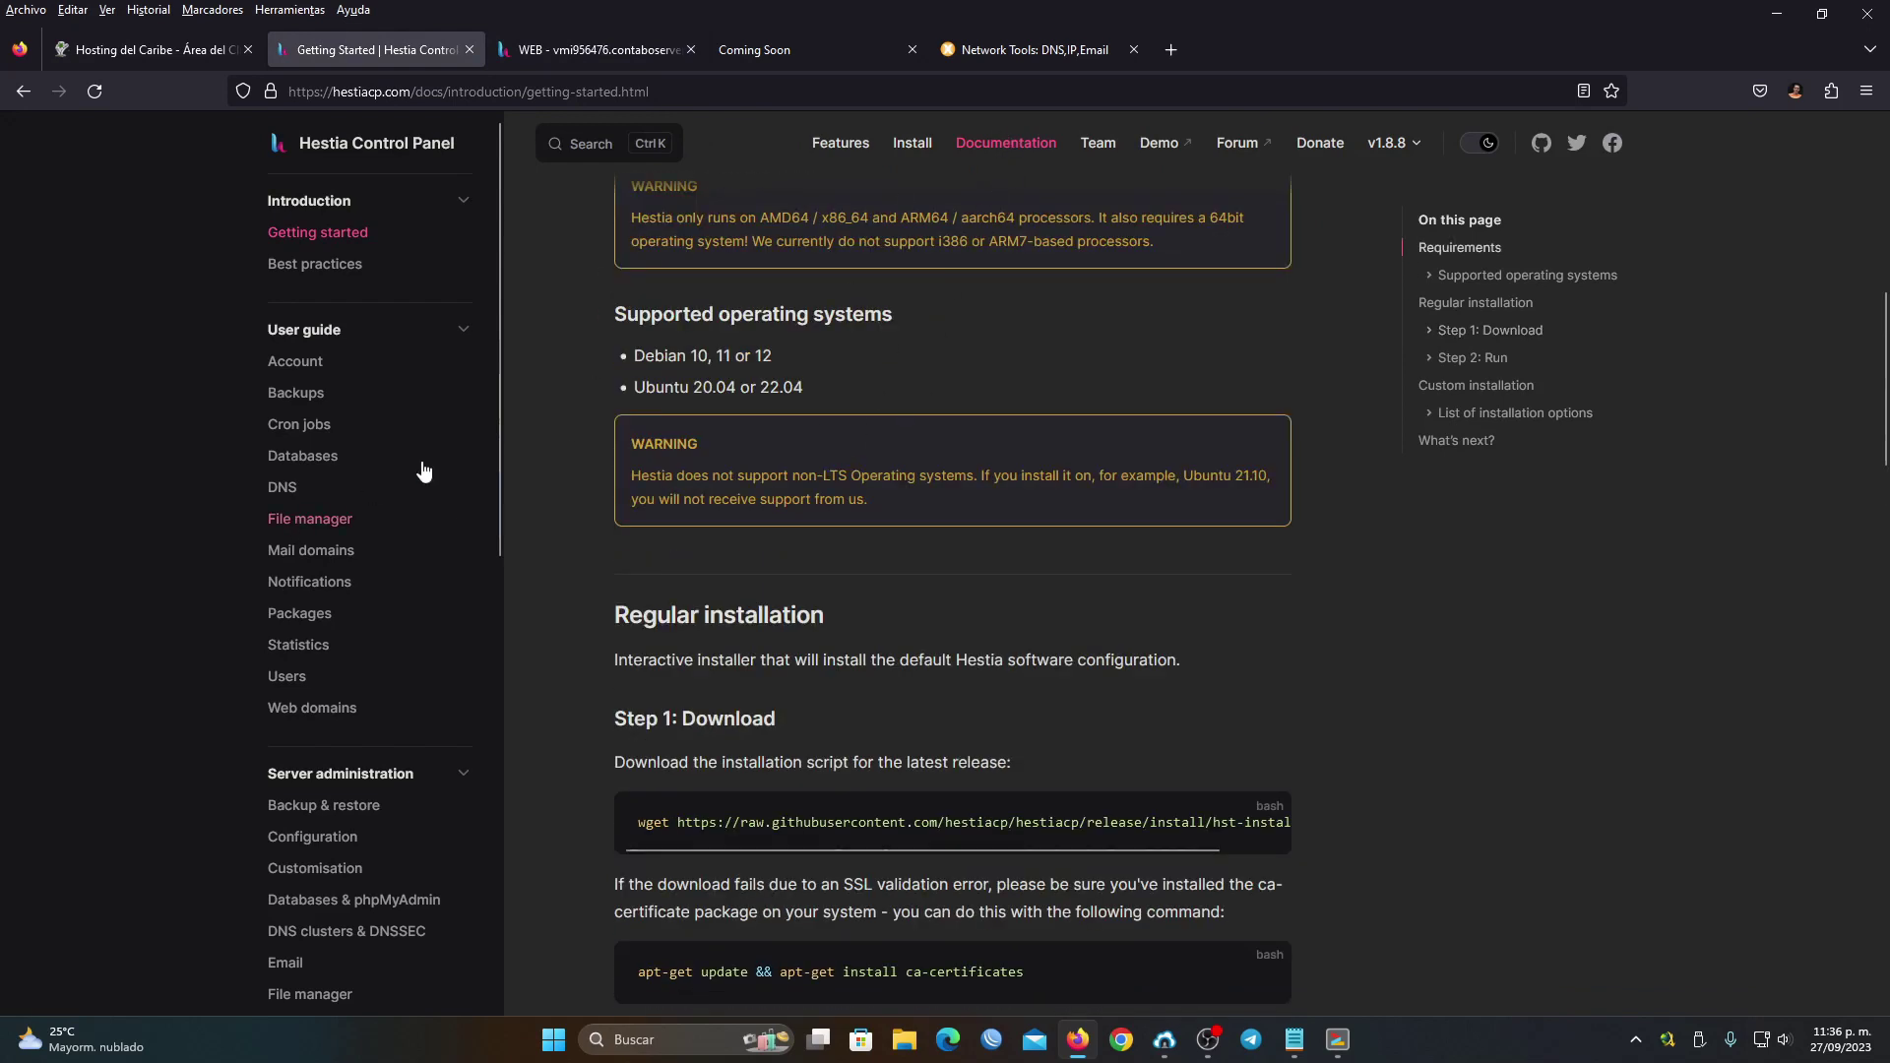
scroll(418, 492, down, 10)
scroll(404, 552, up, 10)
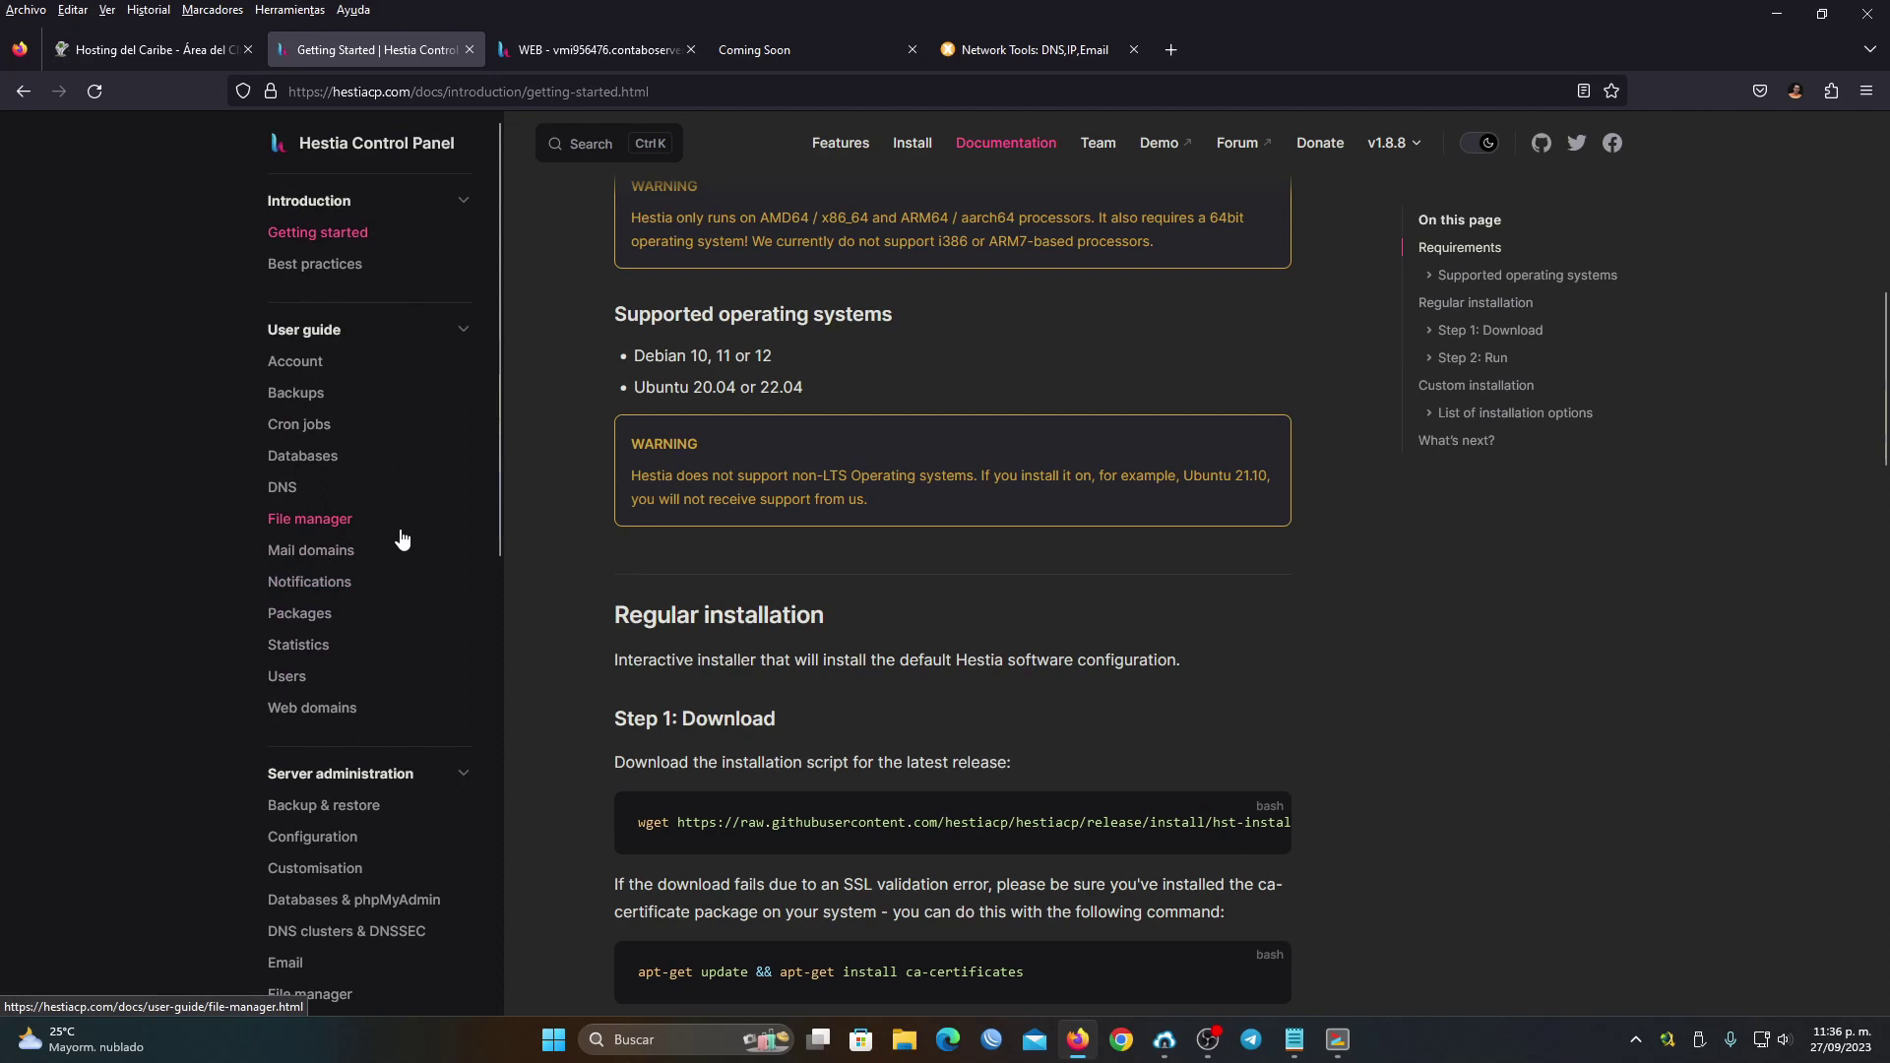
scroll(1179, 616, up, 8)
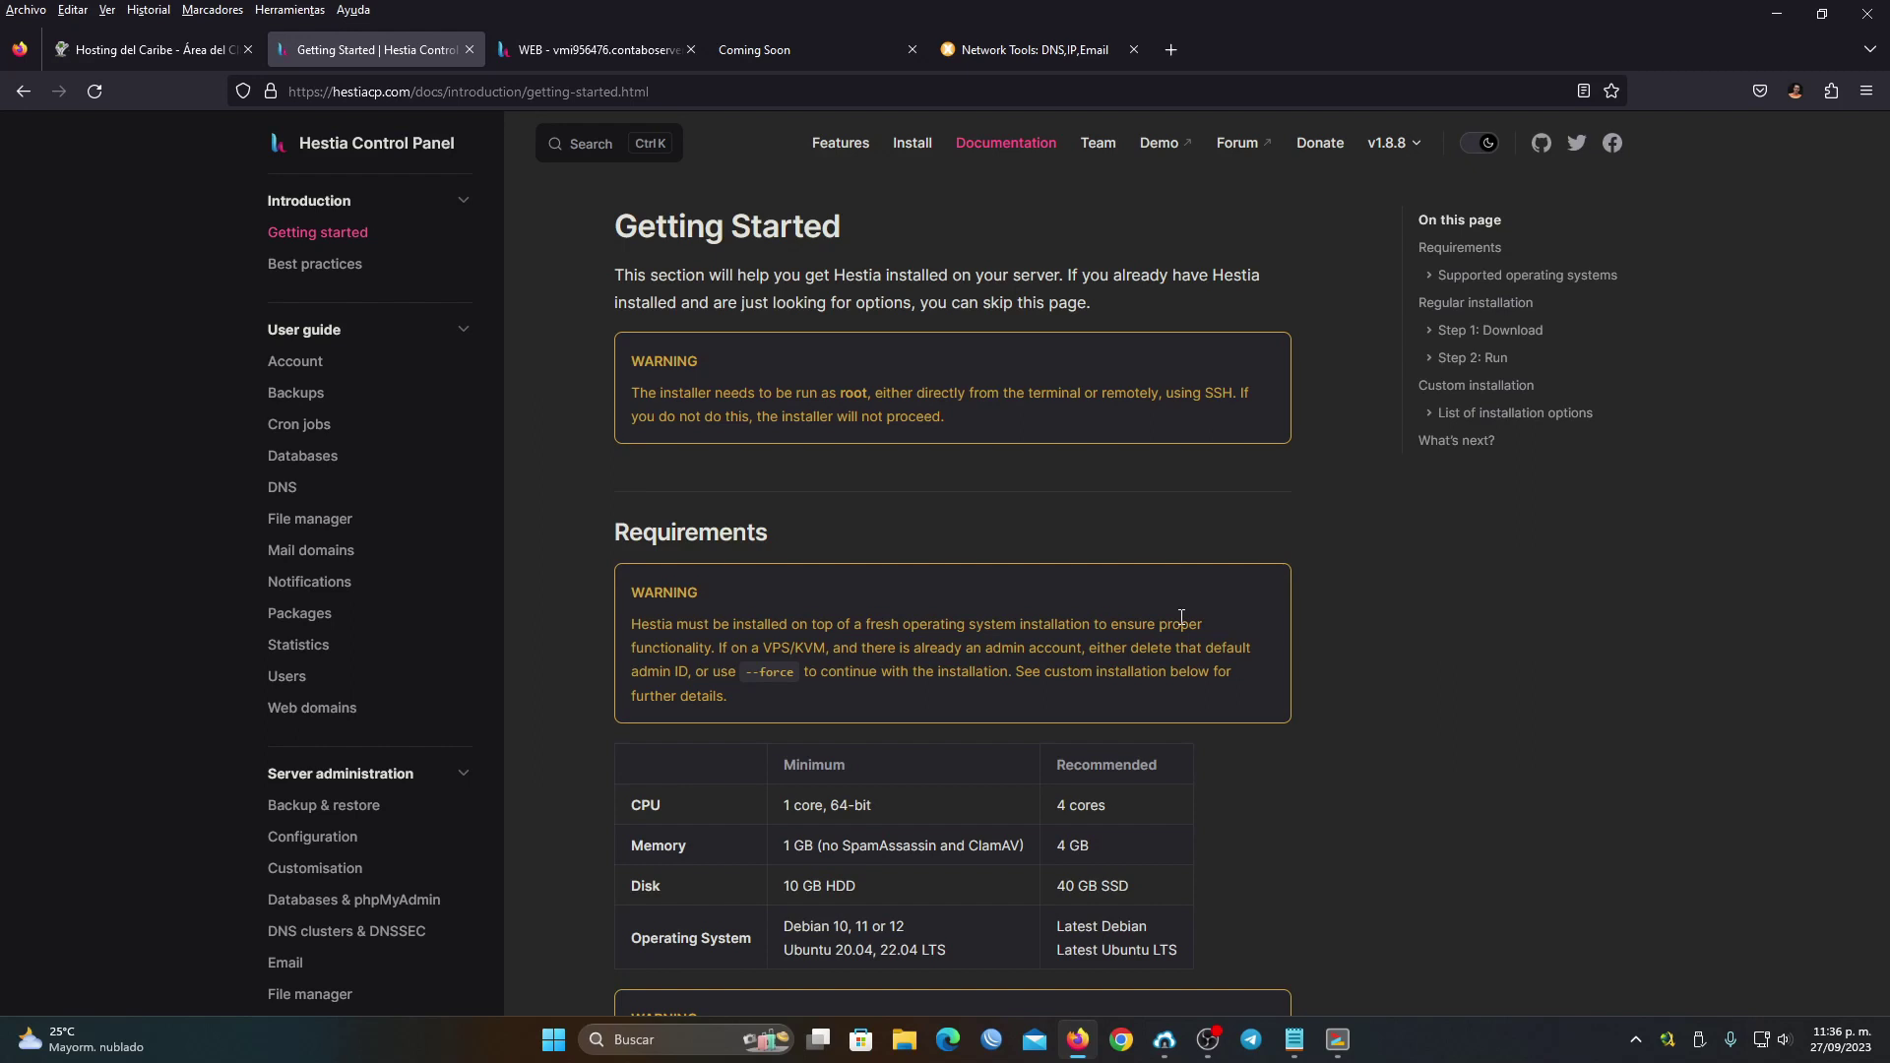
key(ctrl+Tab)
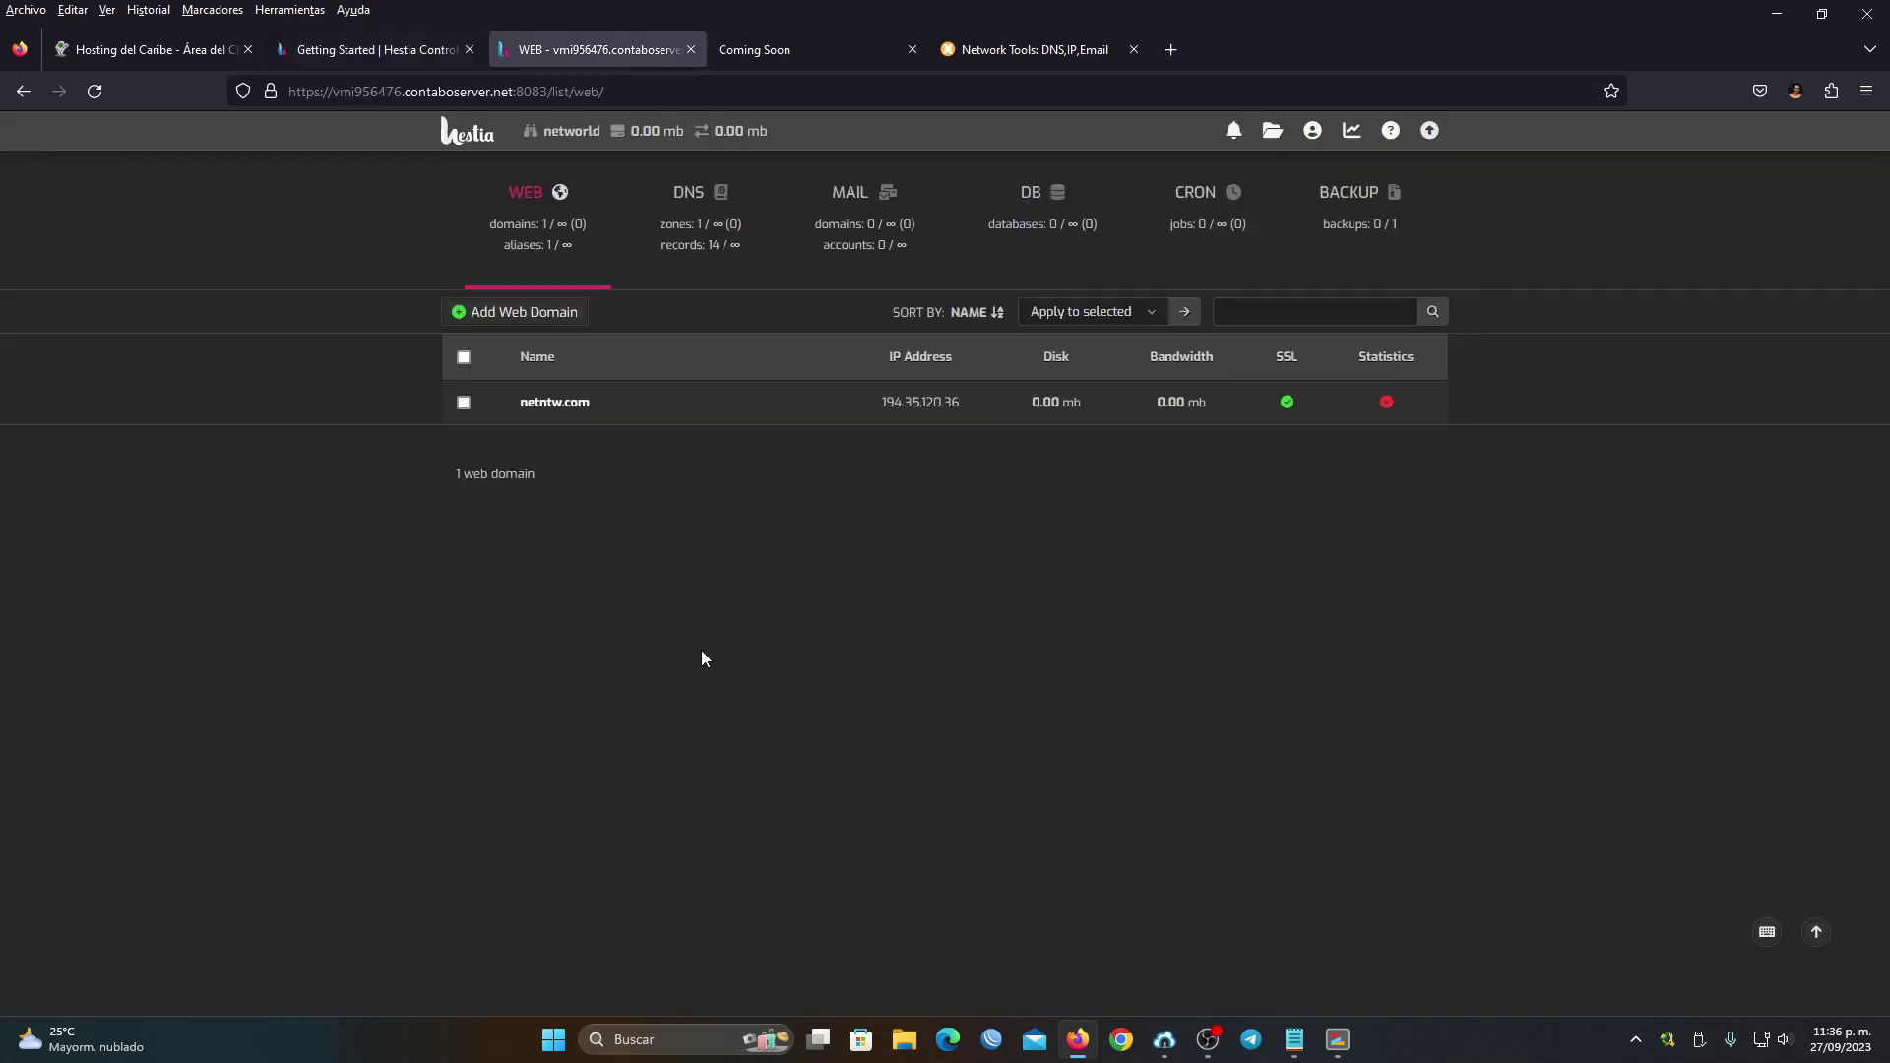